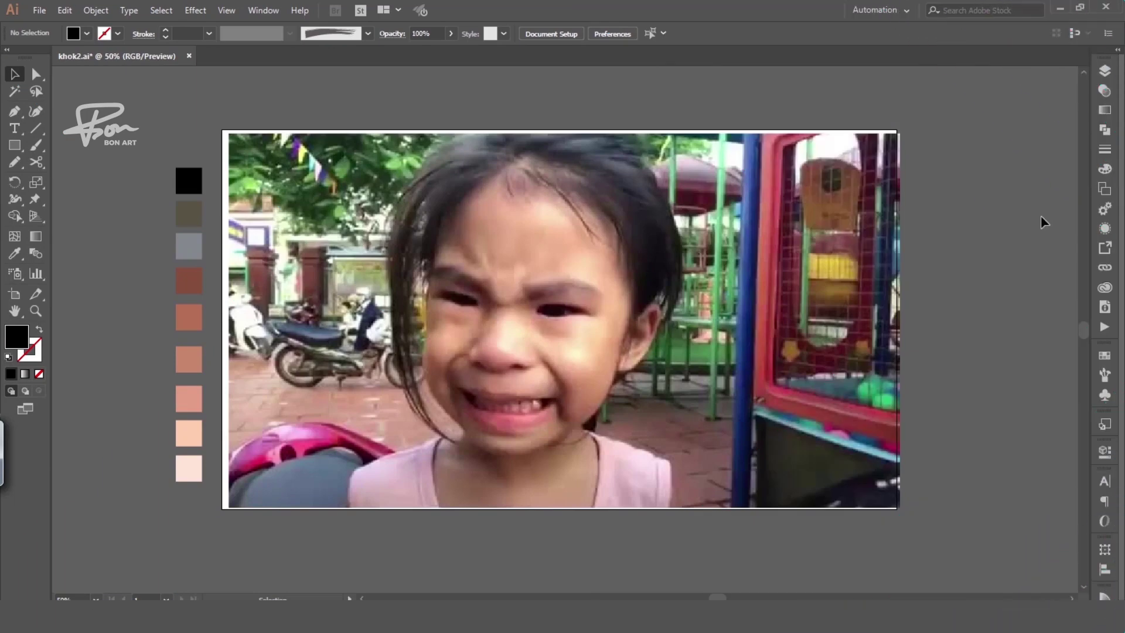
Fade the reference photo on Layer 2 to about 50% opacity
{"action": "left_click", "coordinate": [1103, 72]}
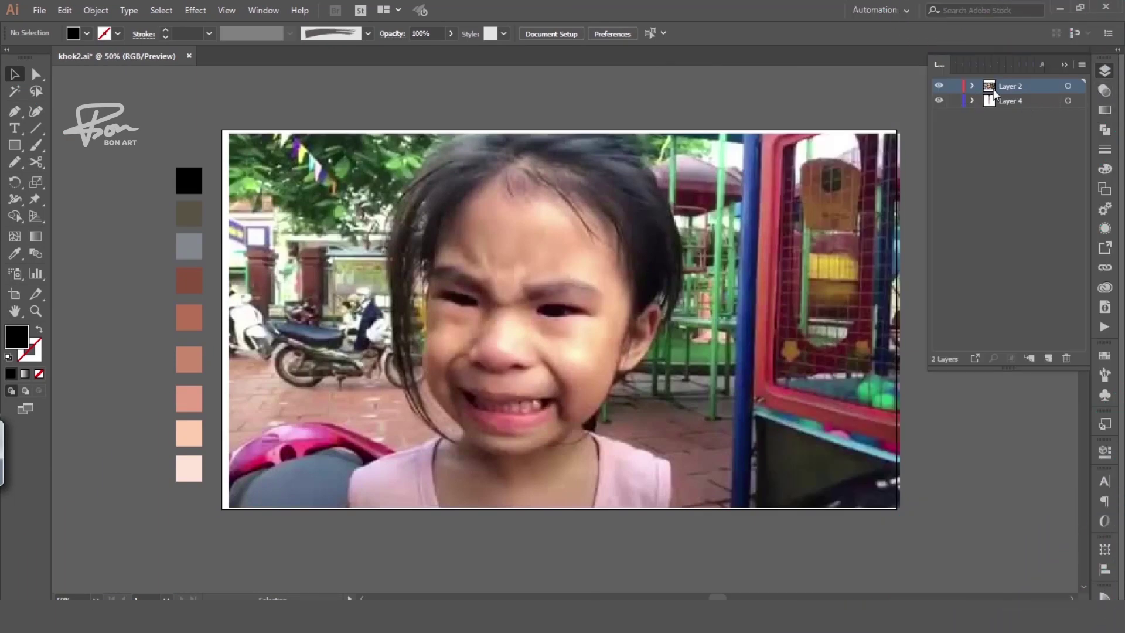
{"action": "left_click", "coordinate": [1068, 86]}
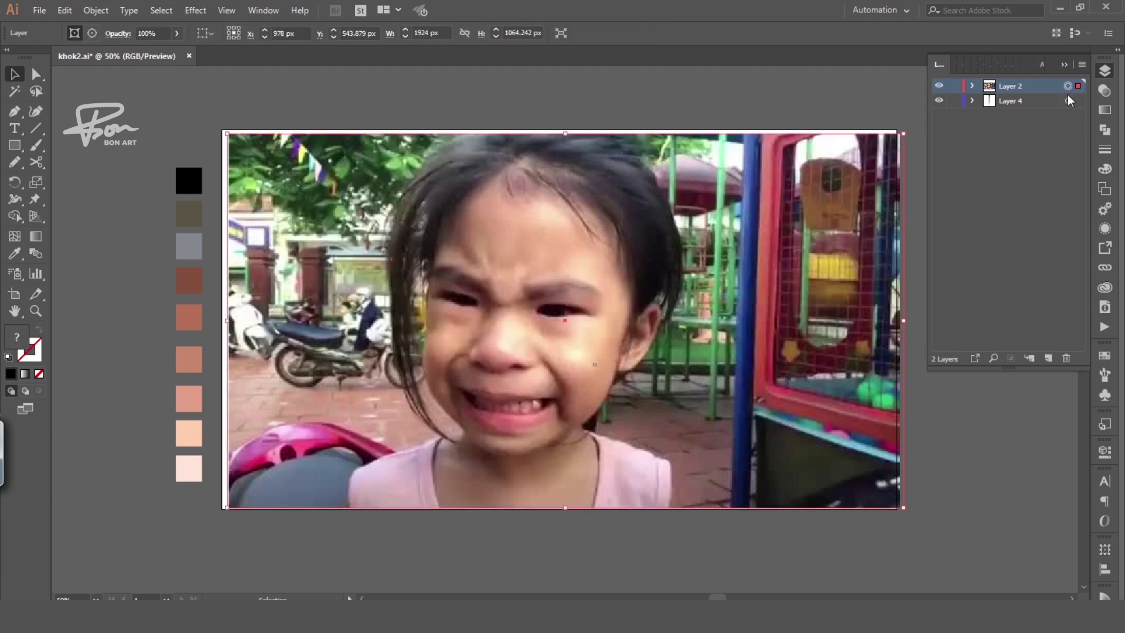
{"action": "left_click", "coordinate": [1103, 91]}
{"action": "left_click", "coordinate": [1070, 86]}
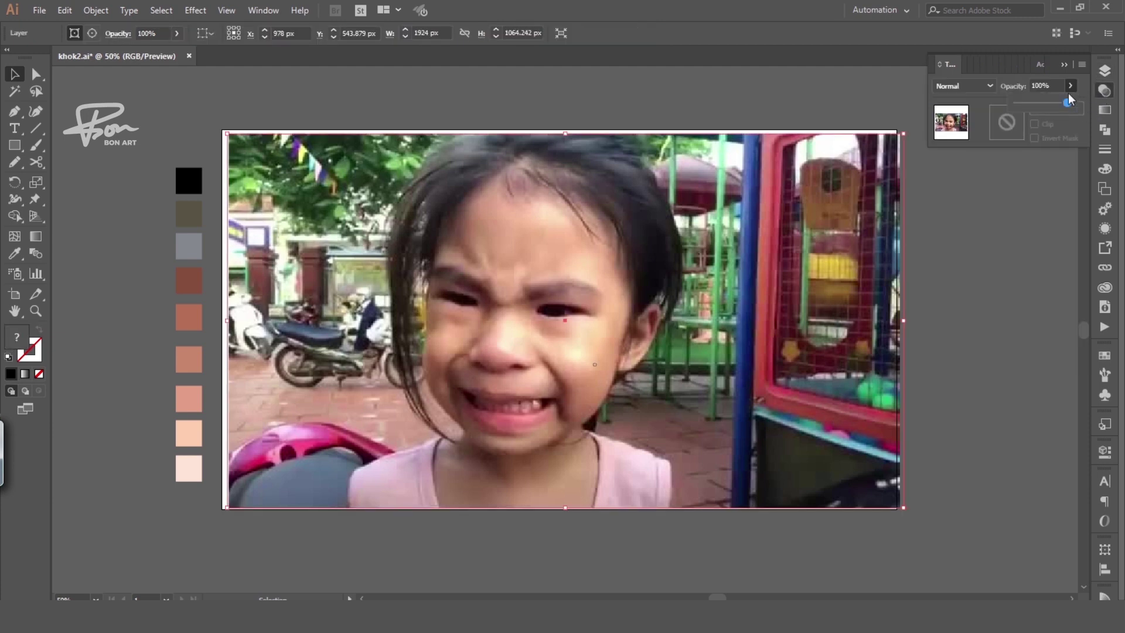
{"action": "left_click_drag", "start_coordinate": [1047, 109], "coordinate": [1047, 112]}
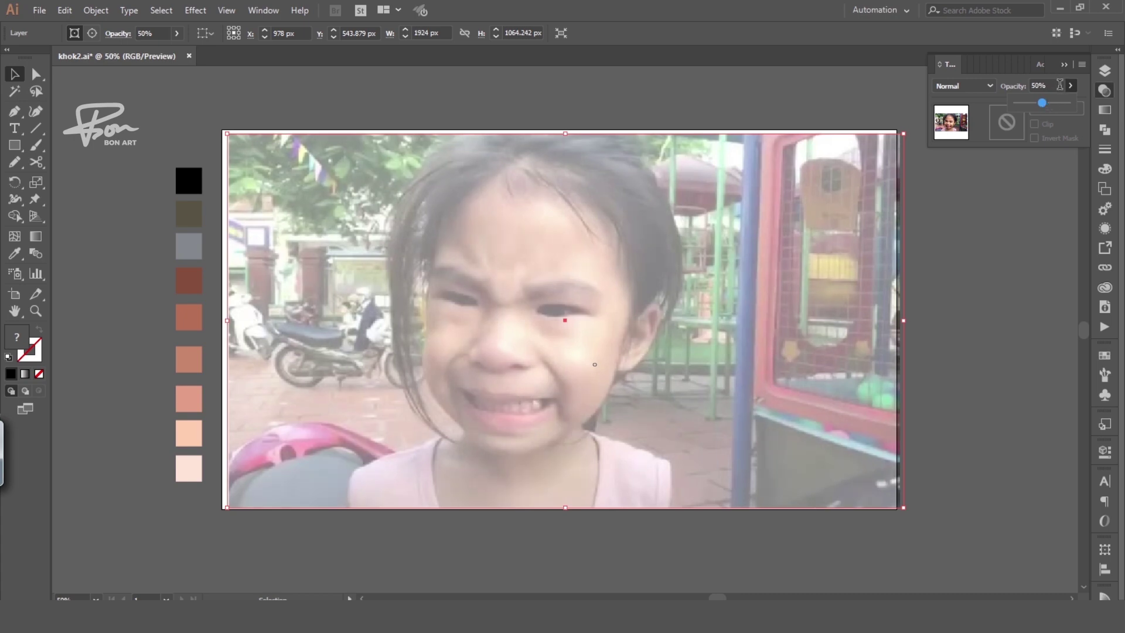
Lock Layer 2 and add a new empty Layer 3 above it for tracing
{"action": "left_click", "coordinate": [1103, 72]}
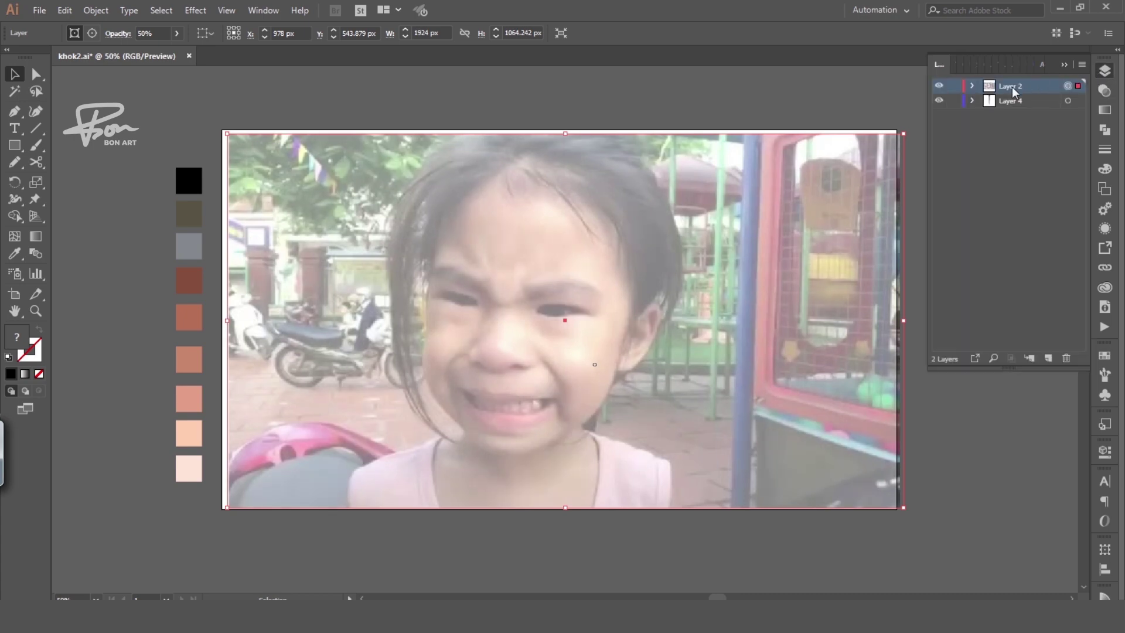
{"action": "left_click", "coordinate": [955, 86]}
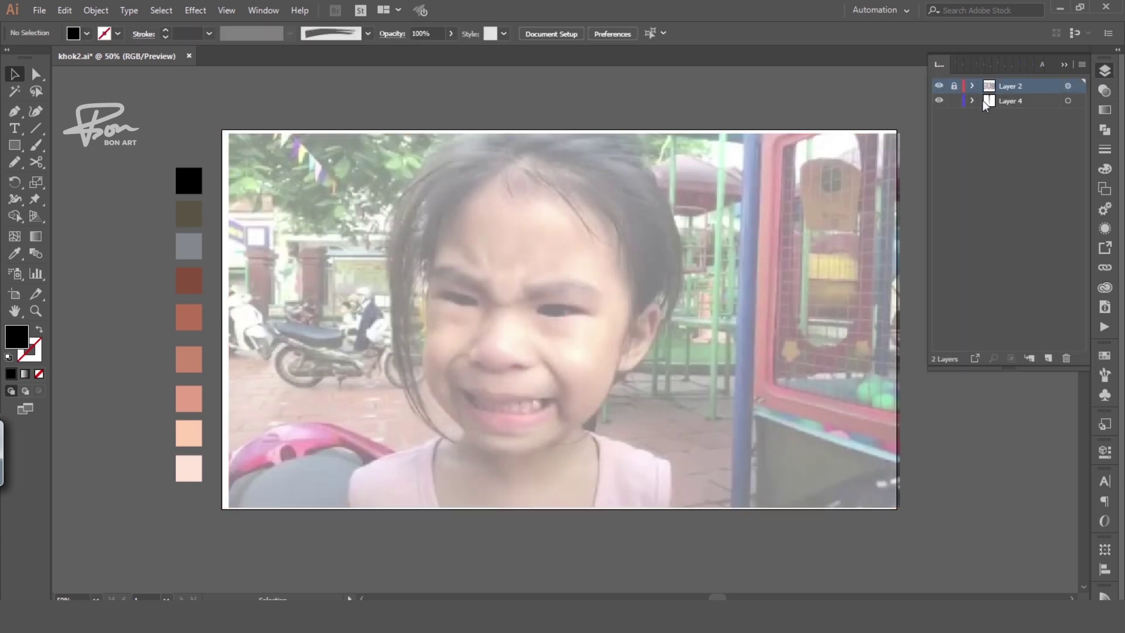
{"action": "left_click", "coordinate": [1048, 359]}
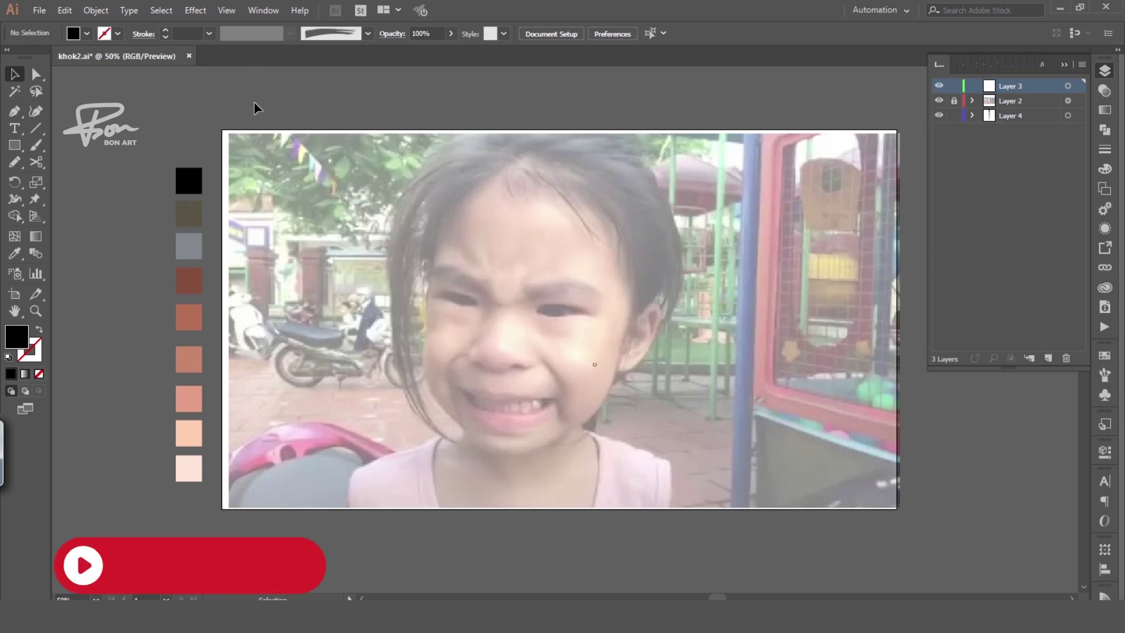
Create Calligraphic Brush 2: 9 pt, size set to Pressure with 9 pt variation
{"action": "key", "text": "b"}
{"action": "left_click", "coordinate": [368, 34]}
{"action": "left_click", "coordinate": [266, 64]}
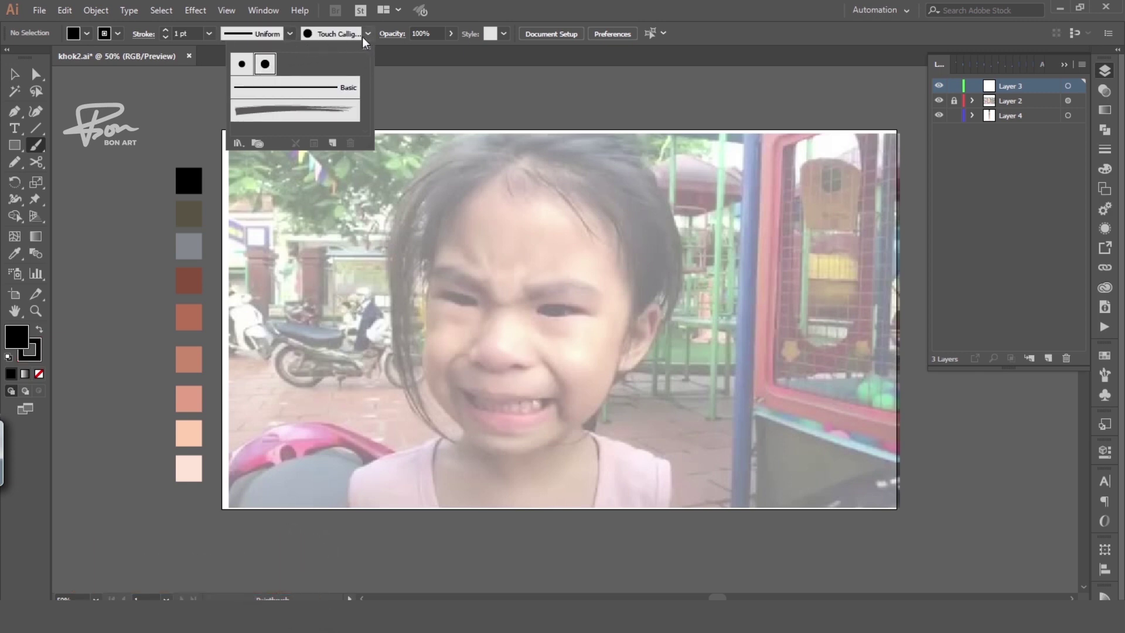
{"action": "left_click", "coordinate": [332, 143]}
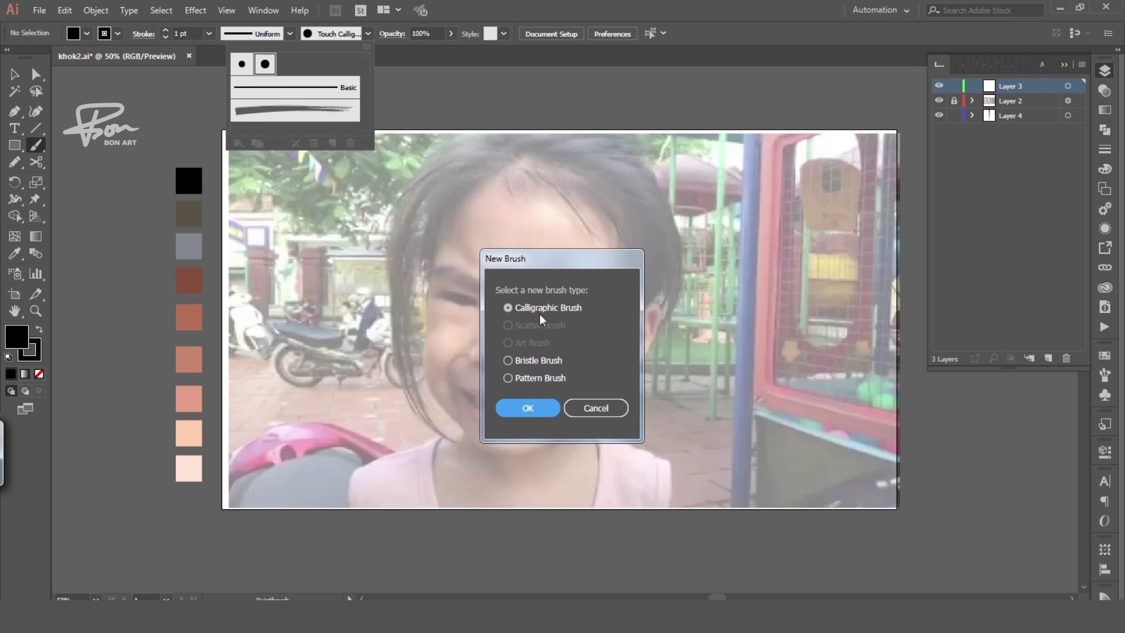
{"action": "left_click", "coordinate": [536, 408]}
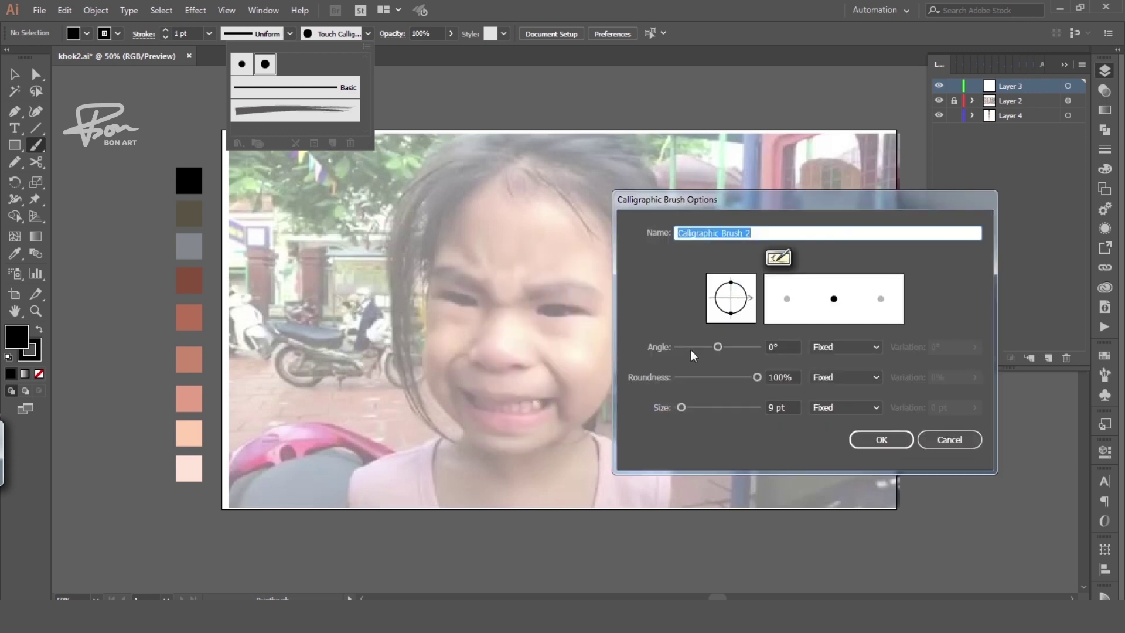
{"action": "left_click", "coordinate": [876, 407]}
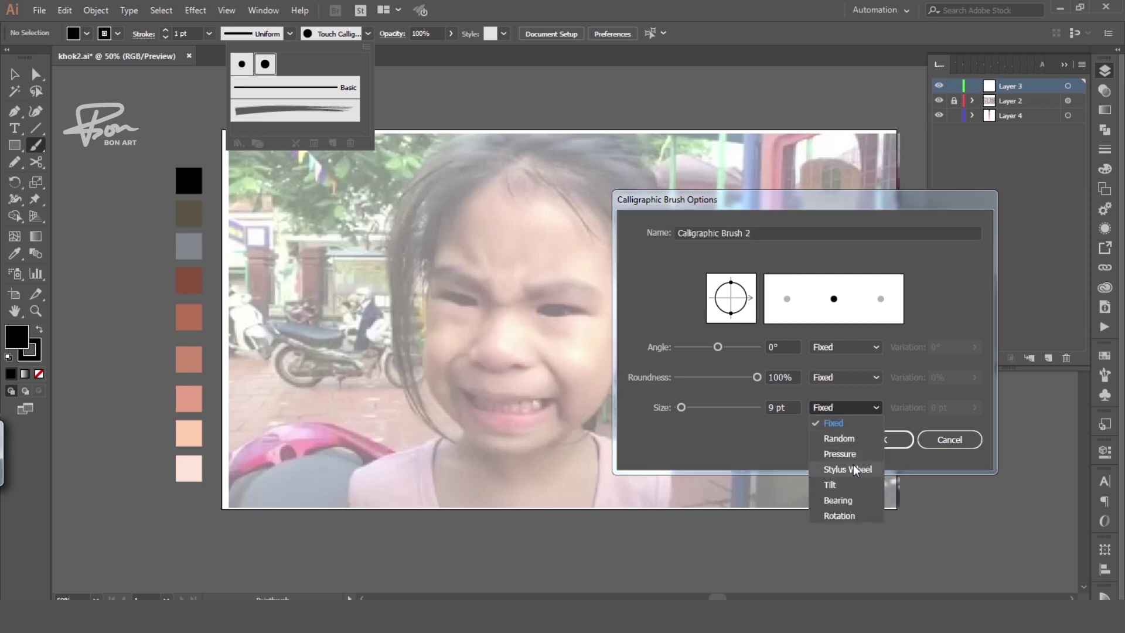
{"action": "left_click", "coordinate": [855, 454]}
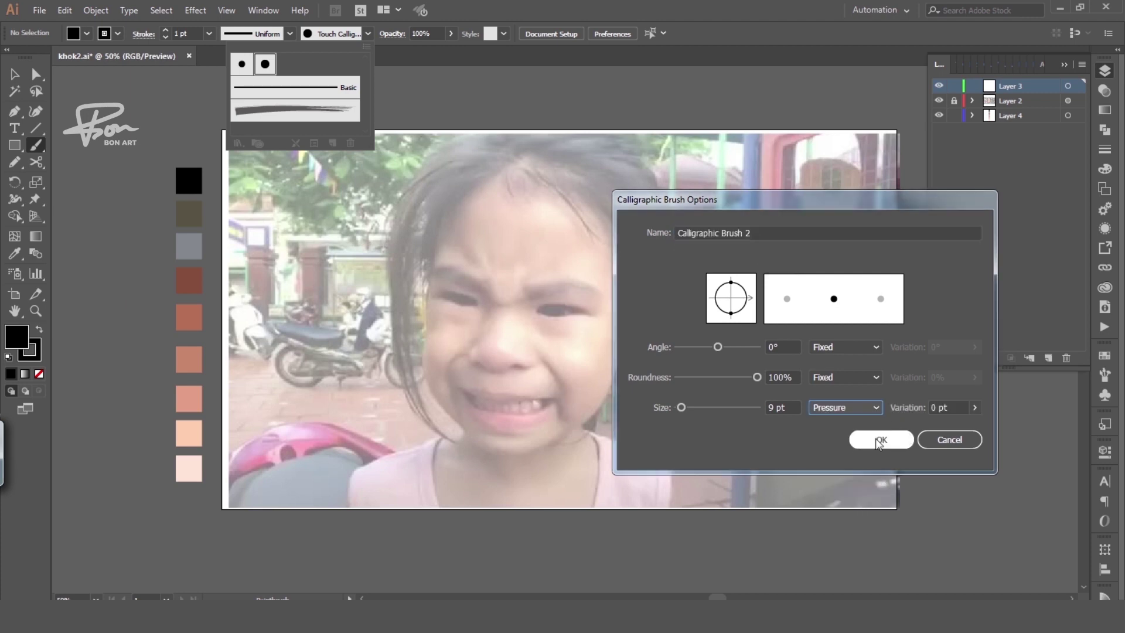
{"action": "left_click", "coordinate": [974, 407]}
{"action": "left_click_drag", "start_coordinate": [927, 428], "coordinate": [974, 427]}
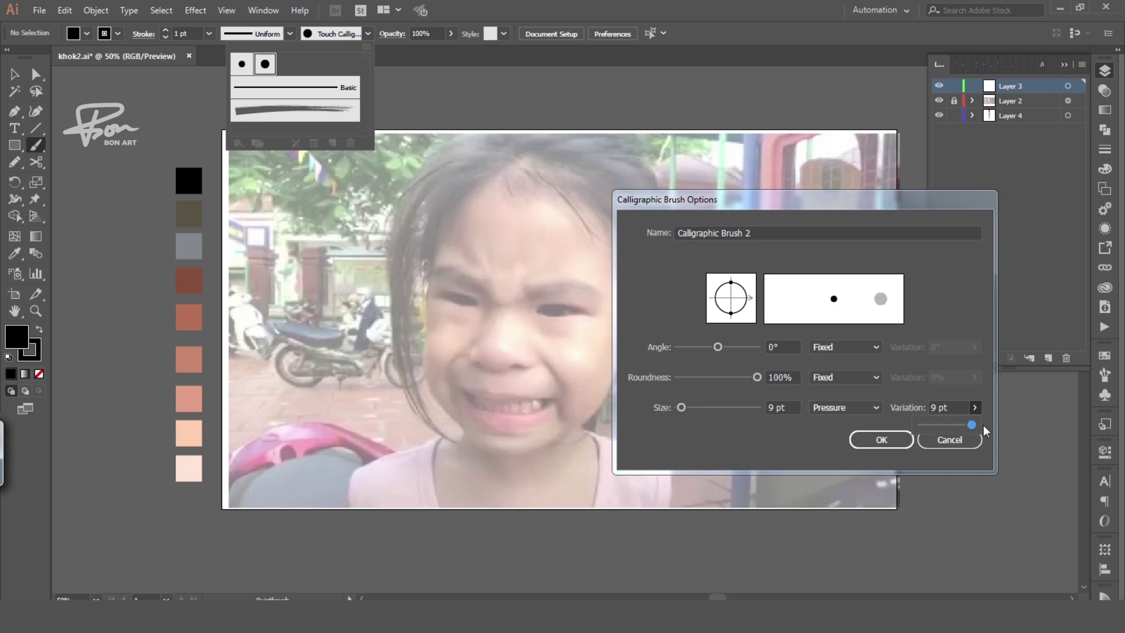
{"action": "left_click", "coordinate": [882, 439]}
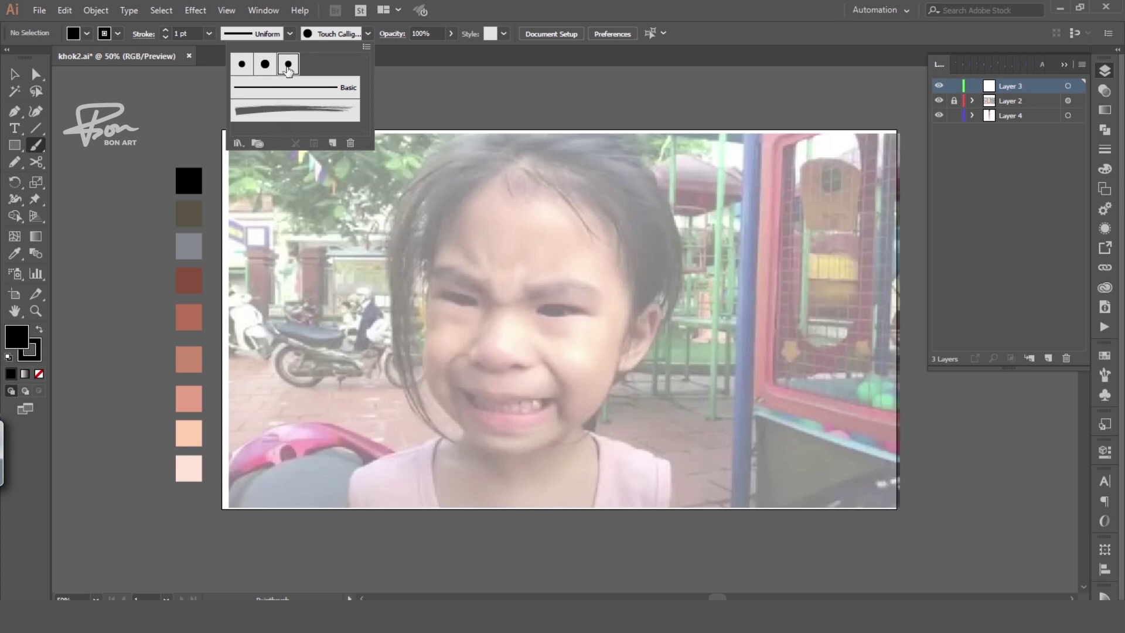
Trace the right-hand eye's upper and lower lids and both iris edges
{"action": "key", "text": "ctrl+1"}
{"action": "left_click_drag", "start_coordinate": [464, 282], "coordinate": [454, 275]}
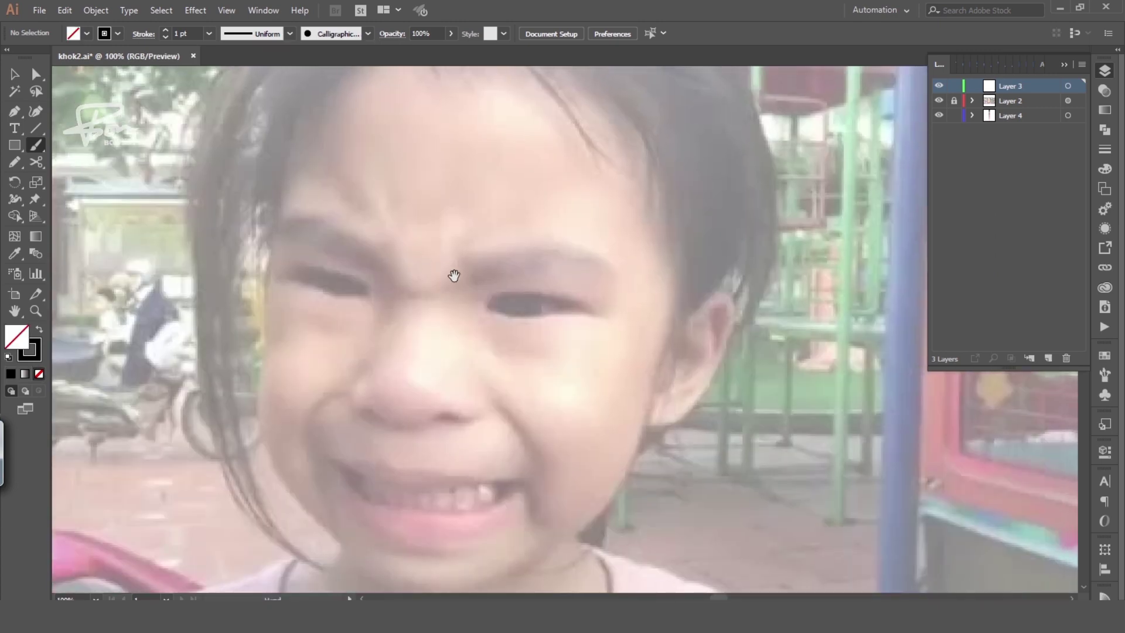
{"action": "left_click", "coordinate": [549, 302]}
{"action": "left_click", "coordinate": [518, 344]}
{"action": "mouse_move", "coordinate": [517, 344]}
{"action": "left_mouse_down"}
{"action": "mouse_move", "coordinate": [454, 329]}
{"action": "mouse_move", "coordinate": [656, 349]}
{"action": "left_mouse_up"}
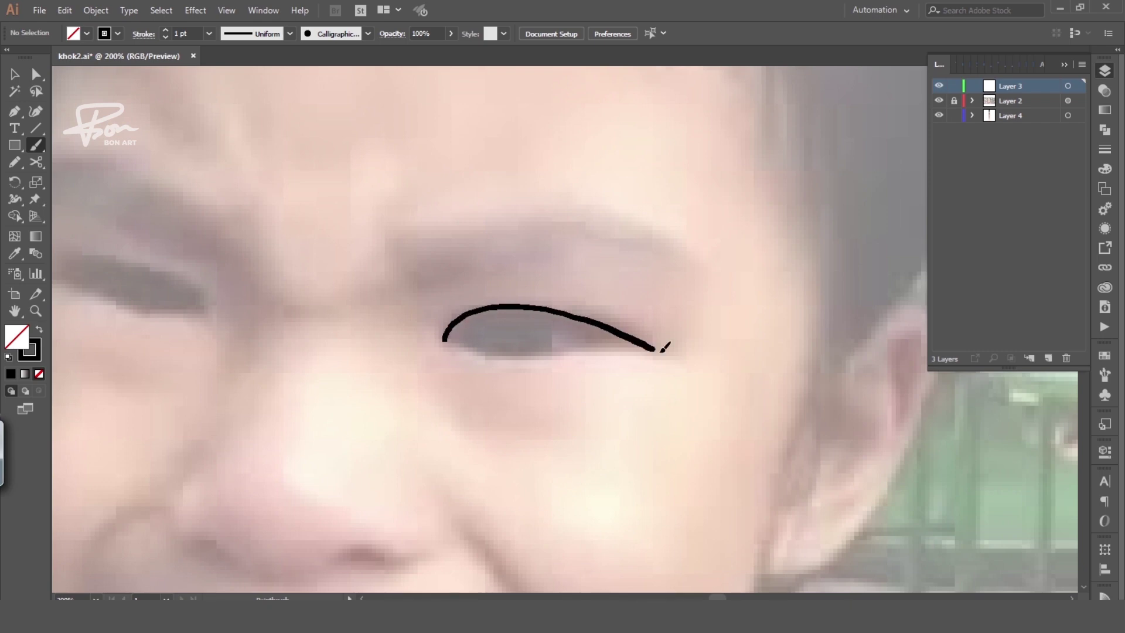
{"action": "left_click_drag", "start_coordinate": [444, 340], "coordinate": [655, 350]}
{"action": "mouse_move", "coordinate": [481, 308]}
{"action": "left_mouse_down"}
{"action": "mouse_move", "coordinate": [466, 329]}
{"action": "mouse_move", "coordinate": [472, 355]}
{"action": "left_mouse_up"}
{"action": "left_click_drag", "start_coordinate": [549, 306], "coordinate": [556, 350]}
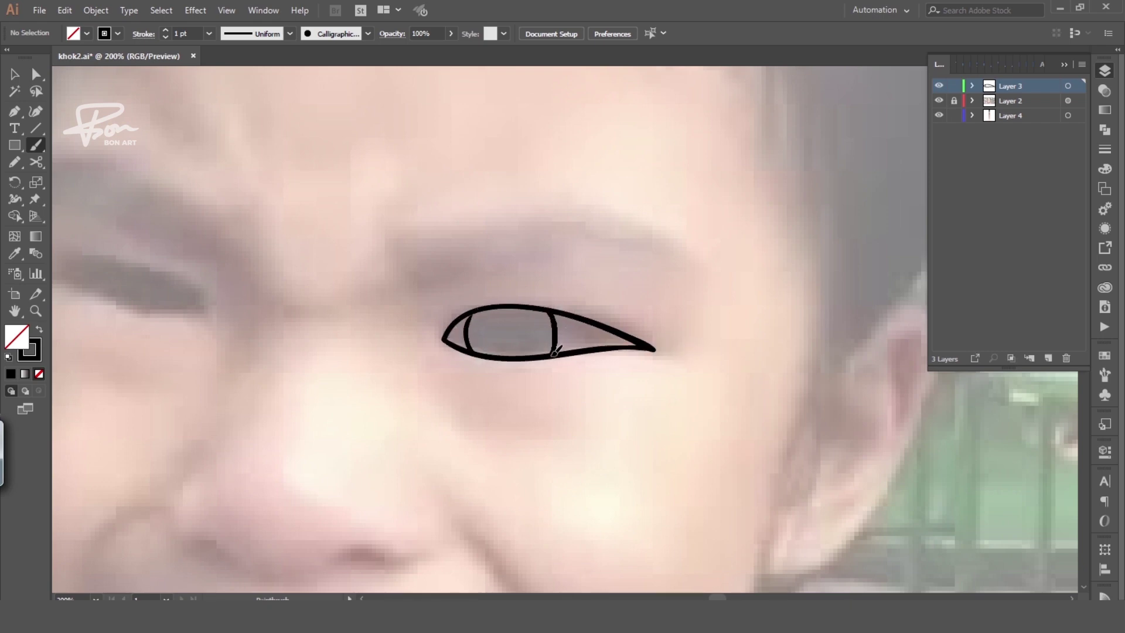
Trace the left-hand eye's eyelids and check its iris arc with Direct Selection
{"action": "key", "text": "ctrl+minus"}
{"action": "scroll", "coordinate": [676, 381], "scroll_direction": "left", "scroll_amount": 2}
{"action": "mouse_move", "coordinate": [258, 325]}
{"action": "left_mouse_down"}
{"action": "mouse_move", "coordinate": [314, 303]}
{"action": "mouse_move", "coordinate": [392, 347]}
{"action": "mouse_move", "coordinate": [281, 325]}
{"action": "mouse_move", "coordinate": [458, 305]}
{"action": "left_mouse_up"}
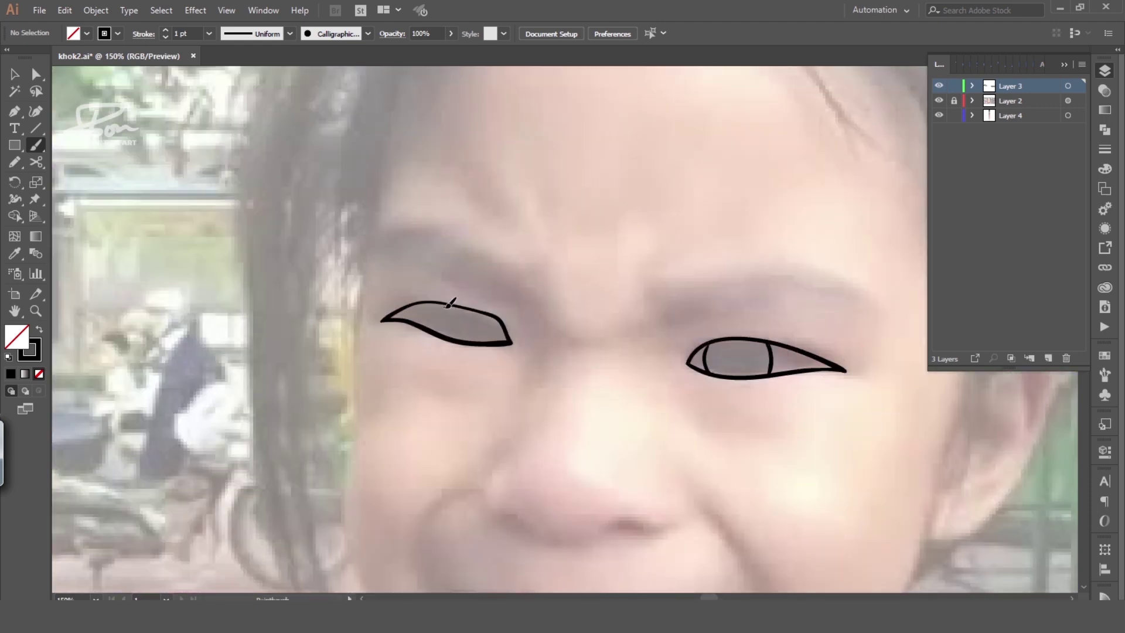
{"action": "key", "text": "ctrl+minus"}
{"action": "key", "text": "ctrl+plus"}
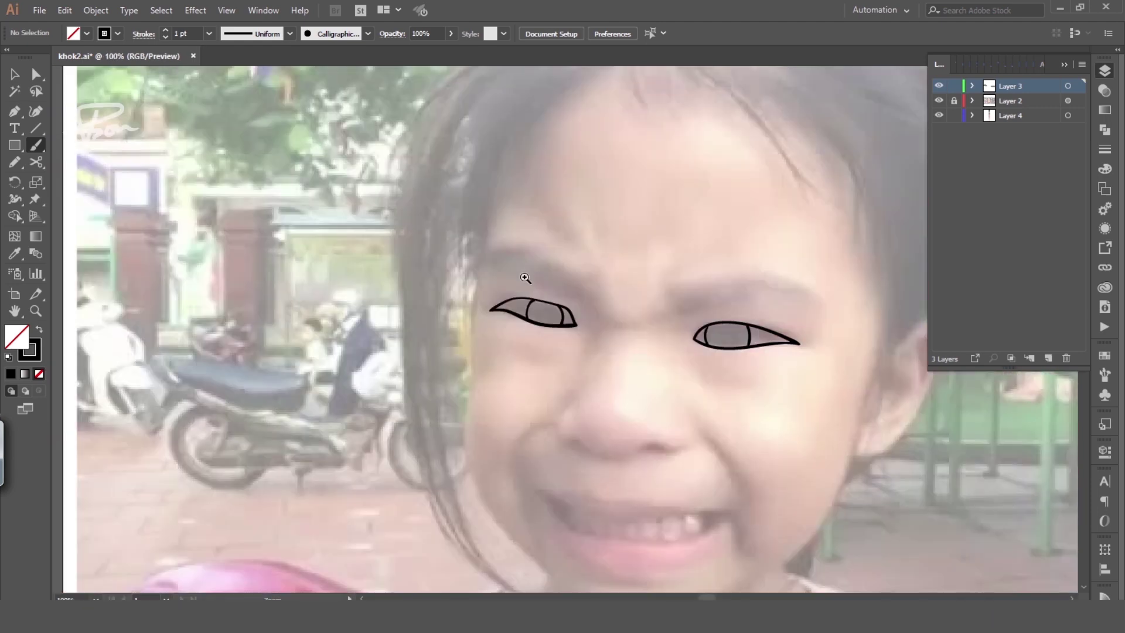
{"action": "key", "text": "a"}
{"action": "left_click", "coordinate": [539, 321]}
{"action": "key", "text": "v"}
{"action": "left_click", "coordinate": [567, 293]}
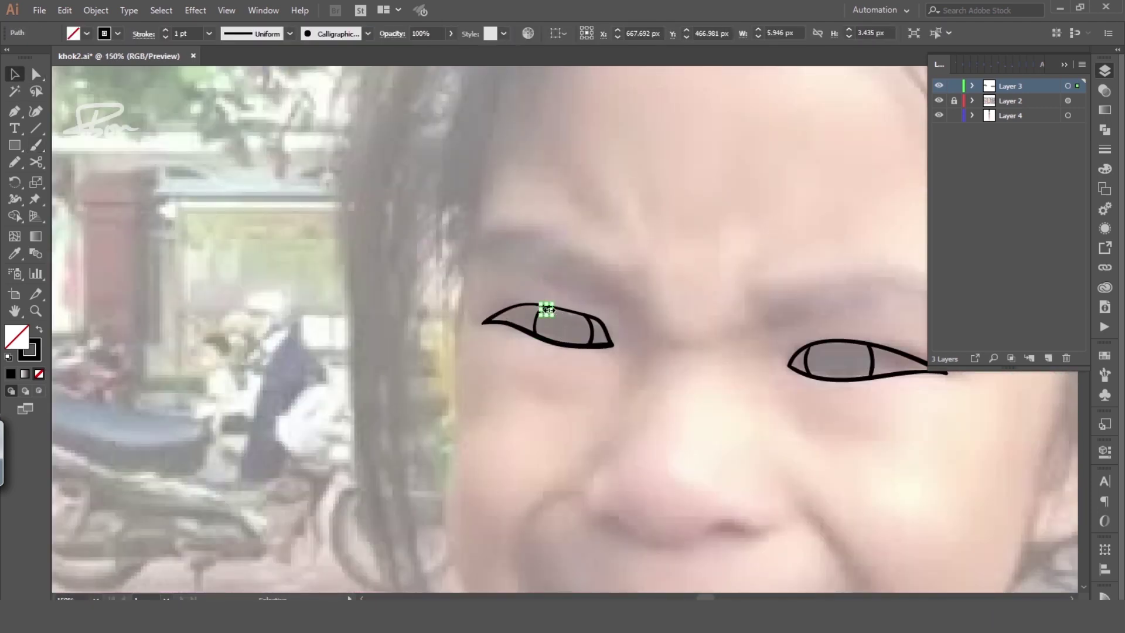
Paint the curve under the nose with the Paintbrush
{"action": "key", "text": "b"}
{"action": "key", "text": "ctrl+minus"}
{"action": "key", "text": "ctrl+plus"}
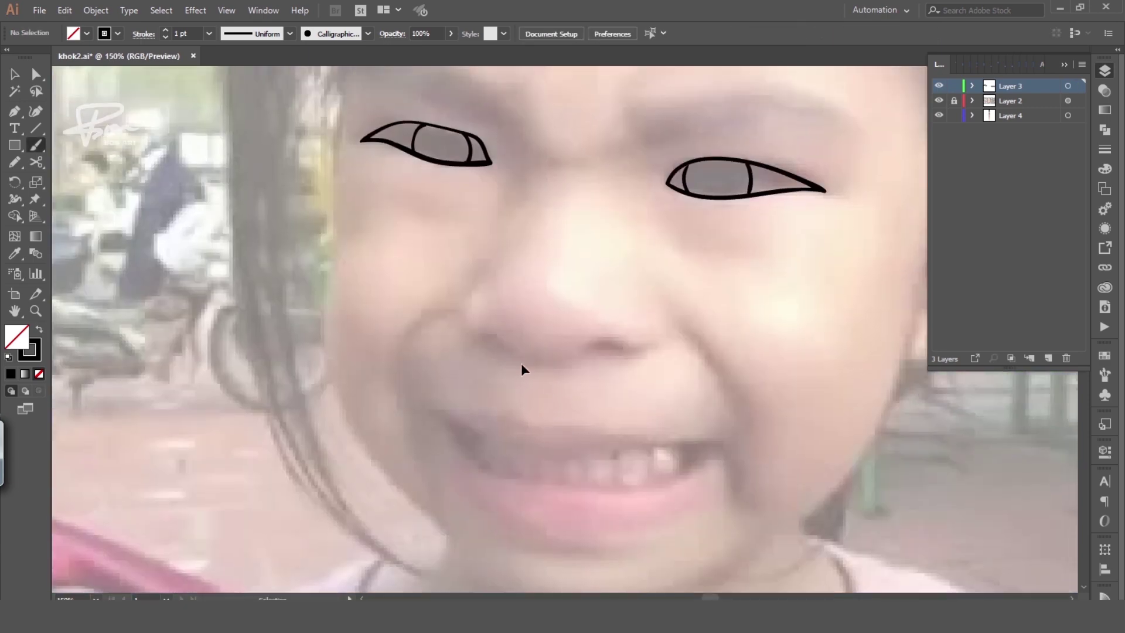
{"action": "mouse_move", "coordinate": [464, 309]}
{"action": "left_mouse_down"}
{"action": "mouse_move", "coordinate": [525, 359]}
{"action": "mouse_move", "coordinate": [662, 331]}
{"action": "left_mouse_up"}
Paint the side of the nose rising from the nostril
{"action": "key", "text": "ctrl+minus"}
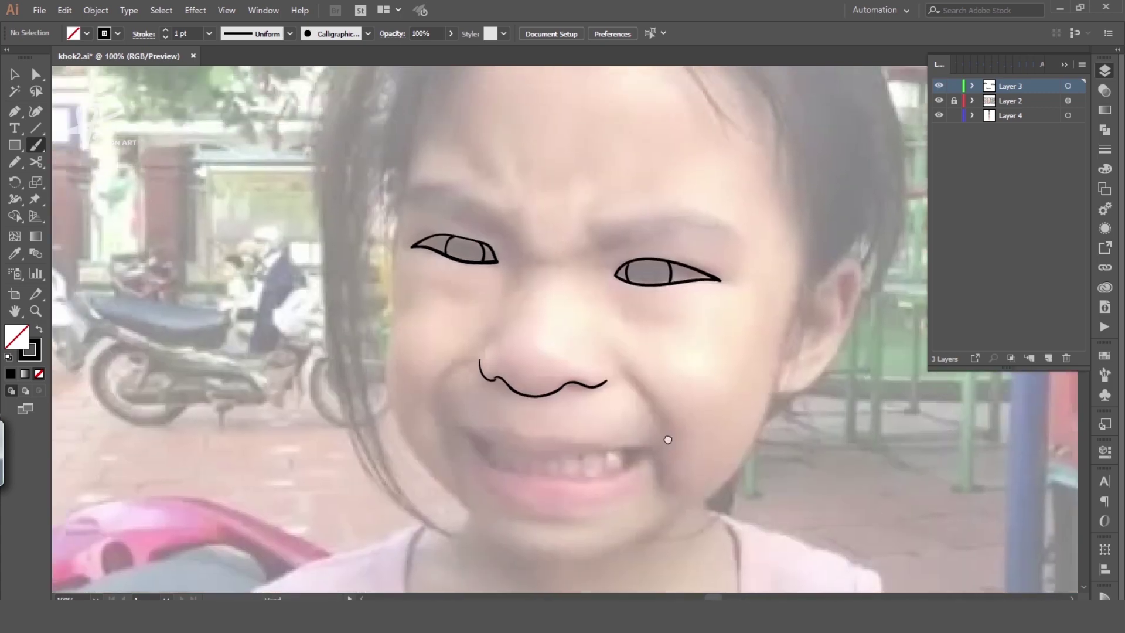
{"action": "key", "text": "ctrl+plus"}
{"action": "mouse_move", "coordinate": [515, 376]}
{"action": "left_mouse_down"}
{"action": "mouse_move", "coordinate": [494, 353]}
{"action": "mouse_move", "coordinate": [517, 314]}
{"action": "mouse_move", "coordinate": [561, 299]}
{"action": "mouse_move", "coordinate": [550, 256]}
{"action": "left_mouse_up"}
Paint the mouth's upper and lower edges, hooked corner, tooth lines and thicker nostril top
{"action": "mouse_move", "coordinate": [448, 394]}
{"action": "left_mouse_down"}
{"action": "mouse_move", "coordinate": [553, 427]}
{"action": "mouse_move", "coordinate": [685, 417]}
{"action": "left_mouse_up"}
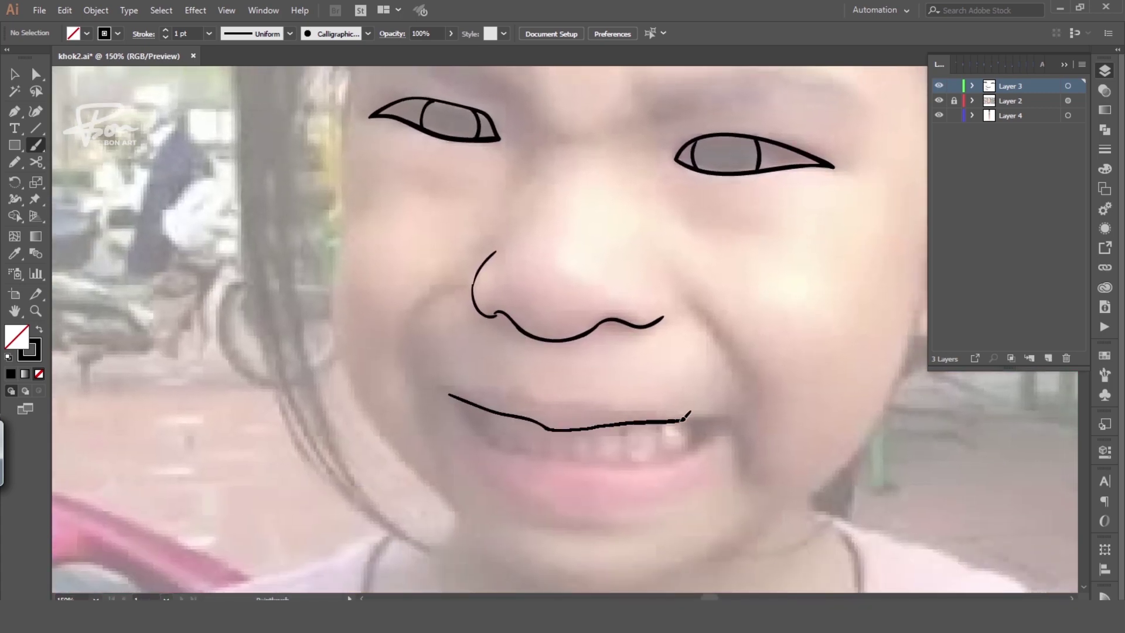
{"action": "key", "text": "ctrl+z"}
{"action": "mouse_move", "coordinate": [546, 430]}
{"action": "left_mouse_down"}
{"action": "mouse_move", "coordinate": [728, 419]}
{"action": "mouse_move", "coordinate": [679, 420]}
{"action": "mouse_move", "coordinate": [728, 455]}
{"action": "left_mouse_up"}
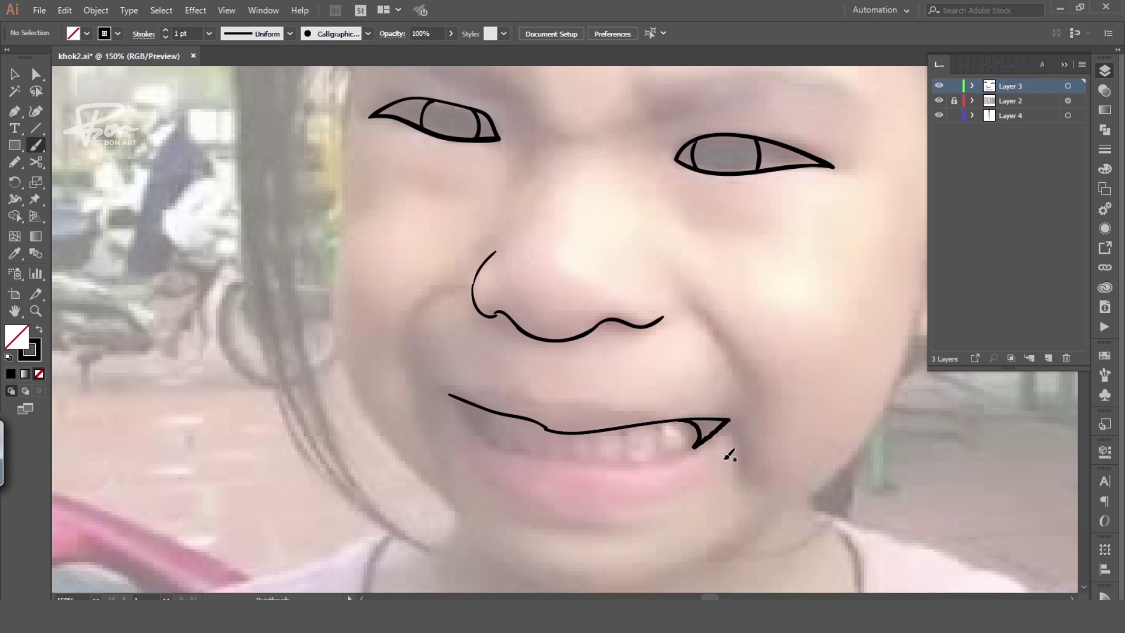
{"action": "mouse_move", "coordinate": [461, 403]}
{"action": "left_mouse_down"}
{"action": "mouse_move", "coordinate": [528, 447]}
{"action": "mouse_move", "coordinate": [583, 459]}
{"action": "mouse_move", "coordinate": [710, 435]}
{"action": "left_mouse_up"}
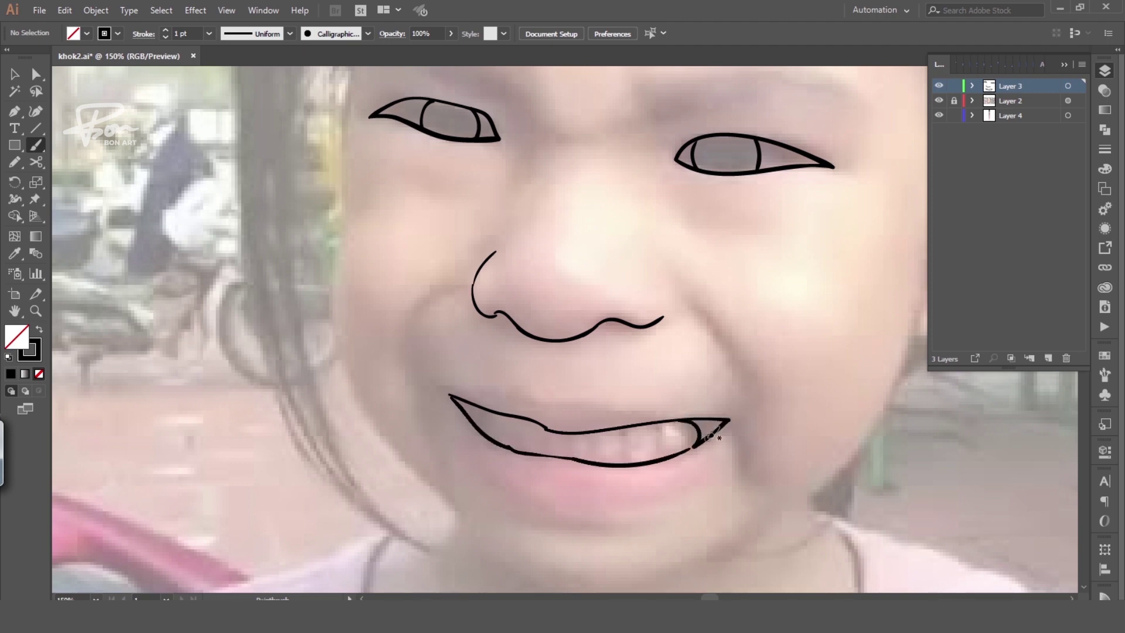
{"action": "mouse_move", "coordinate": [622, 426]}
{"action": "left_mouse_down"}
{"action": "mouse_move", "coordinate": [622, 448]}
{"action": "mouse_move", "coordinate": [570, 449]}
{"action": "left_mouse_up"}
{"action": "left_click_drag", "start_coordinate": [546, 430], "coordinate": [547, 441]}
{"action": "left_click_drag", "start_coordinate": [598, 323], "coordinate": [638, 319]}
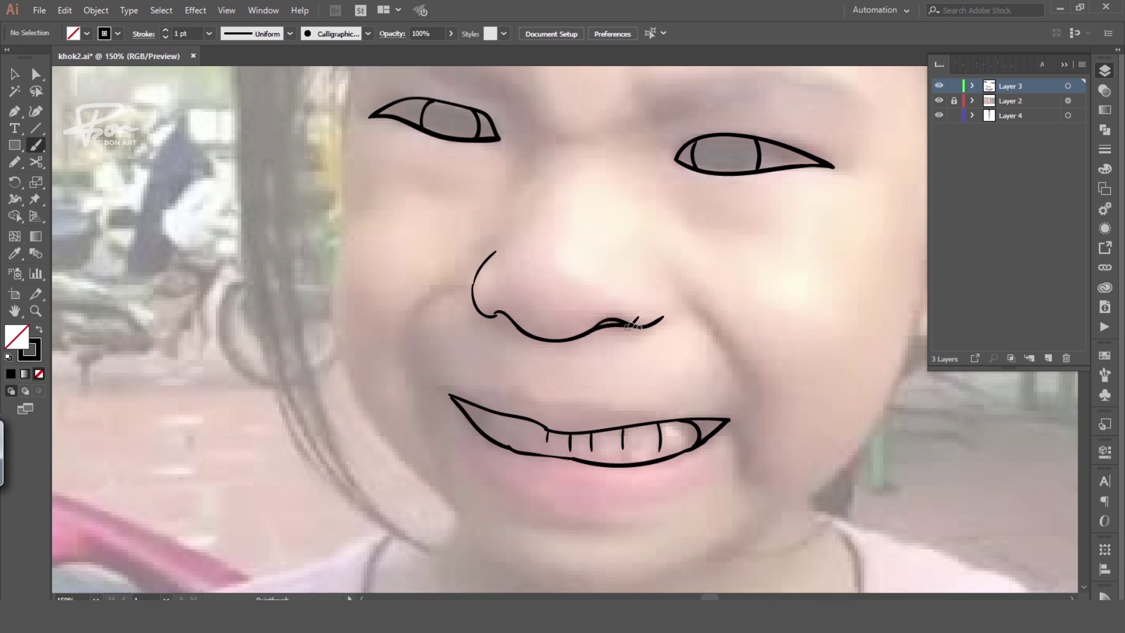
Paint the line under the lower lip, the chin curve and the right jawline
{"action": "key", "text": "ctrl+minus"}
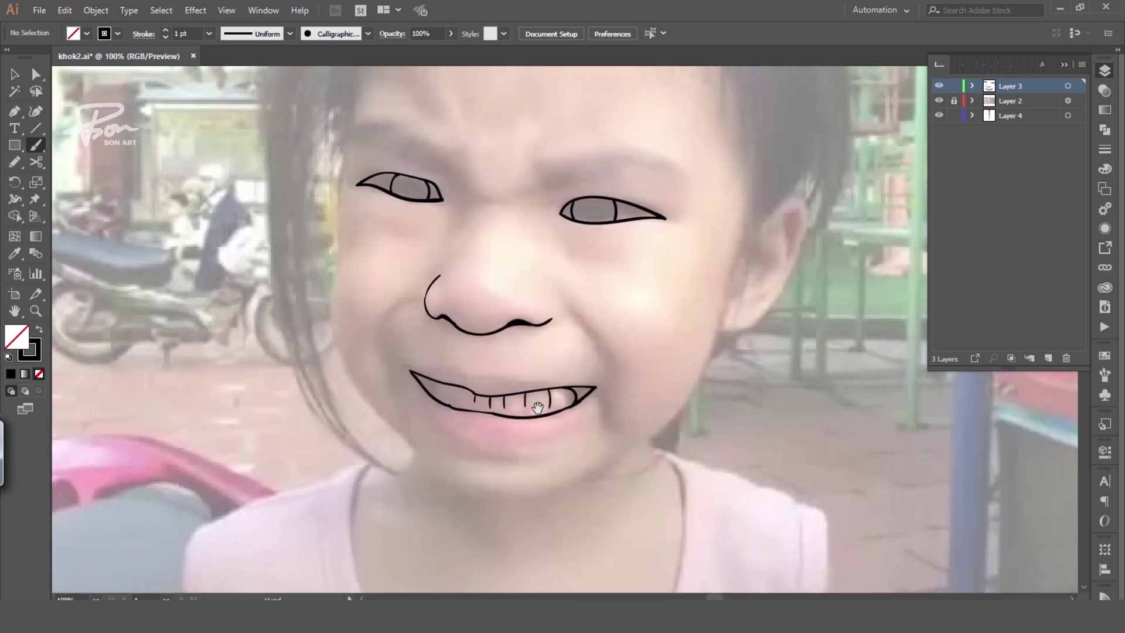
{"action": "left_click_drag", "start_coordinate": [421, 378], "coordinate": [518, 454]}
{"action": "scroll", "coordinate": [598, 469], "scroll_direction": "down", "scroll_amount": 5}
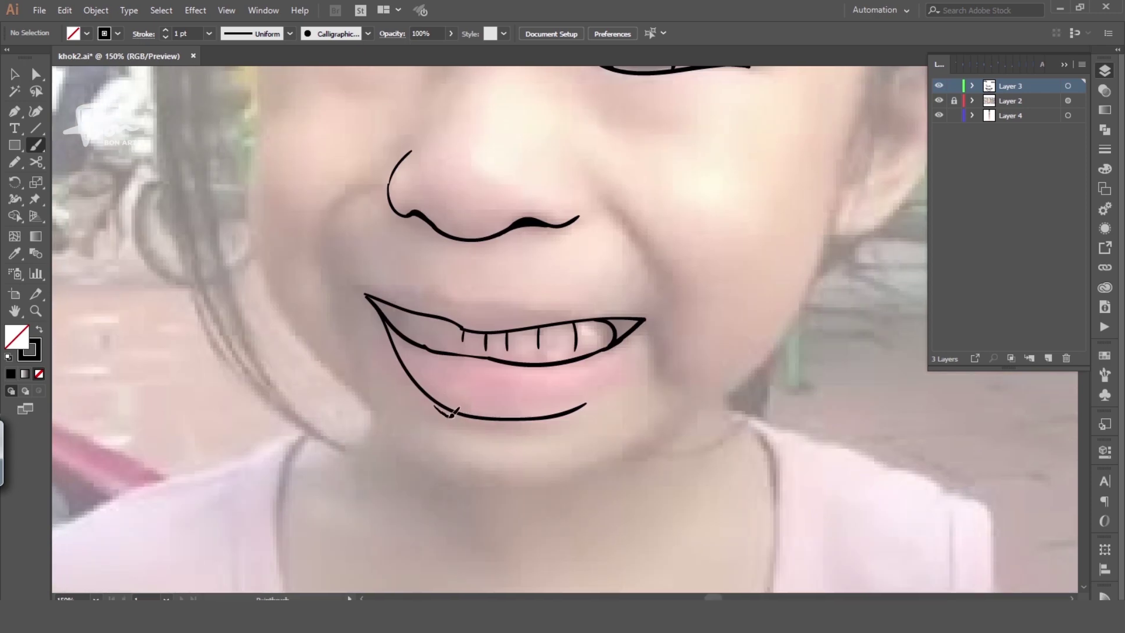
{"action": "left_click_drag", "start_coordinate": [447, 404], "coordinate": [528, 430]}
{"action": "left_click_drag", "start_coordinate": [596, 376], "coordinate": [560, 502]}
{"action": "mouse_move", "coordinate": [714, 233]}
{"action": "left_mouse_down"}
{"action": "mouse_move", "coordinate": [482, 494]}
{"action": "mouse_move", "coordinate": [449, 503]}
{"action": "left_mouse_up"}
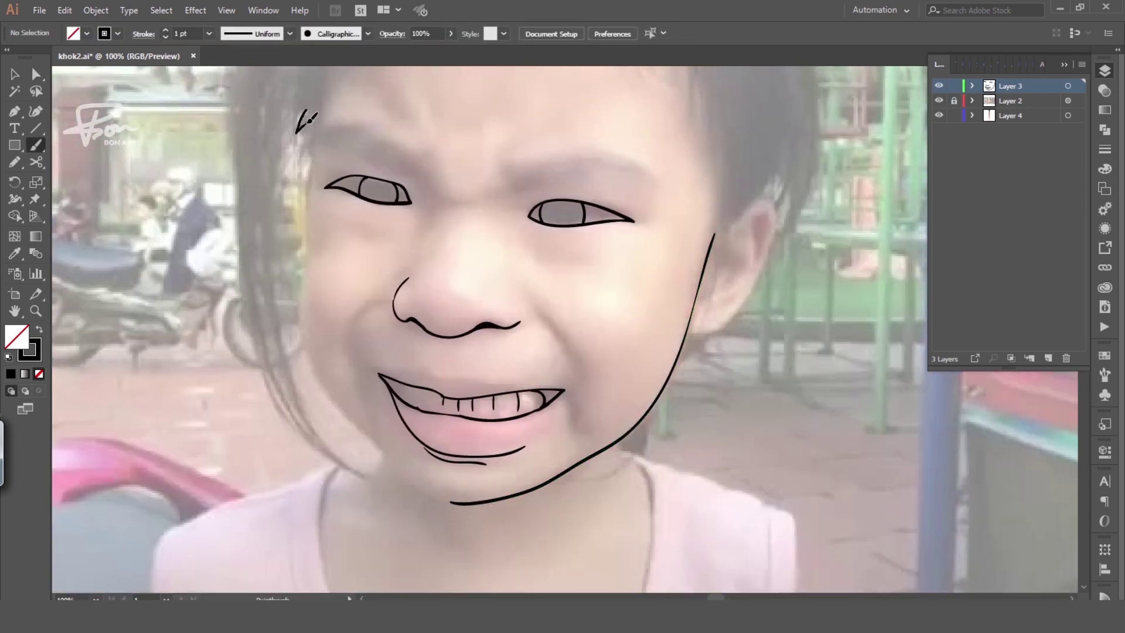
Outline the upper-left hair and join the cheek and jaw strokes into one curve
{"action": "mouse_move", "coordinate": [305, 109]}
{"action": "left_mouse_down"}
{"action": "mouse_move", "coordinate": [303, 157]}
{"action": "mouse_move", "coordinate": [423, 486]}
{"action": "mouse_move", "coordinate": [452, 504]}
{"action": "left_mouse_up"}
{"action": "key", "text": "a"}
{"action": "key", "text": "ctrl+j"}
{"action": "left_click", "coordinate": [392, 508]}
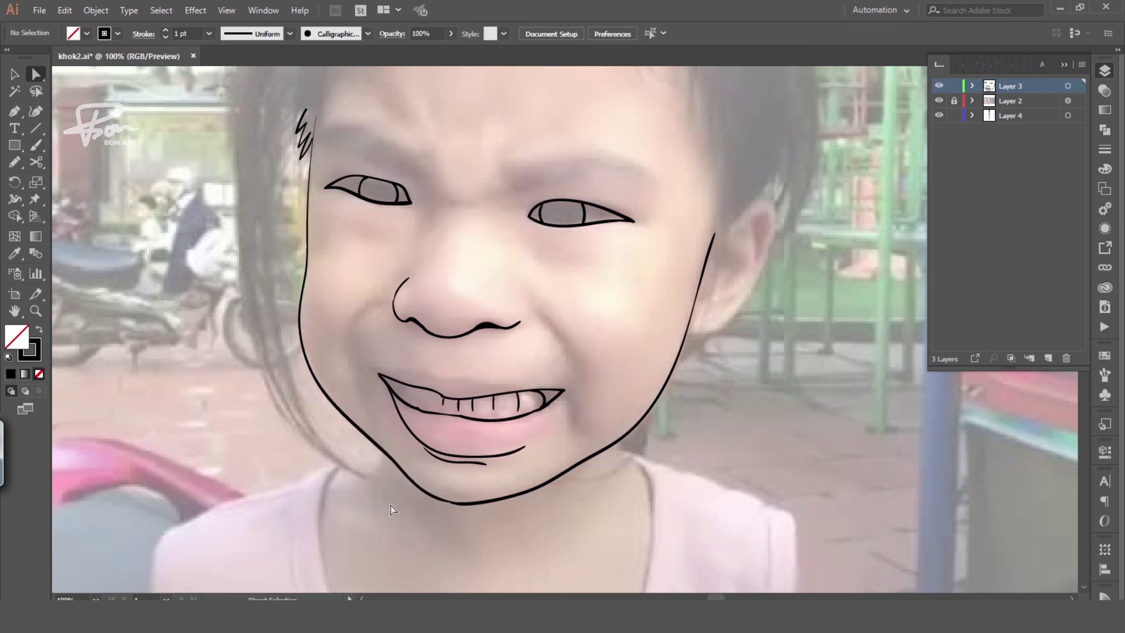
{"action": "scroll", "coordinate": [392, 508], "scroll_direction": "up", "scroll_amount": 3}
Draw both eyebrows with the Pencil as solid black shapes with no stroke
{"action": "key", "text": "n"}
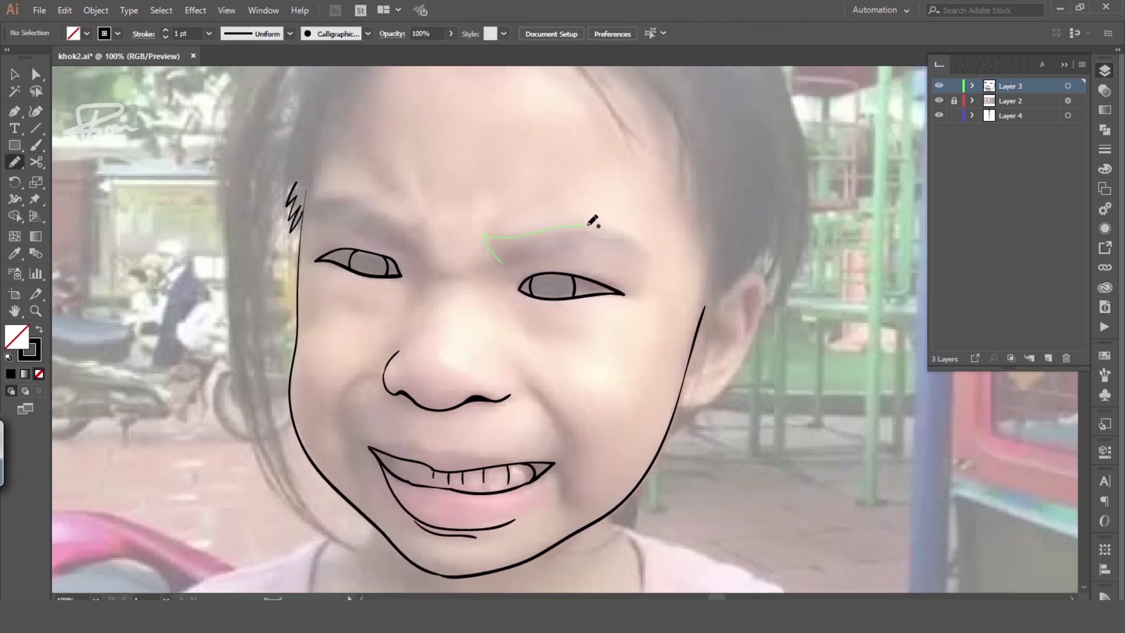
{"action": "left_click_drag", "start_coordinate": [543, 249], "coordinate": [502, 261]}
{"action": "key", "text": "shift+x"}
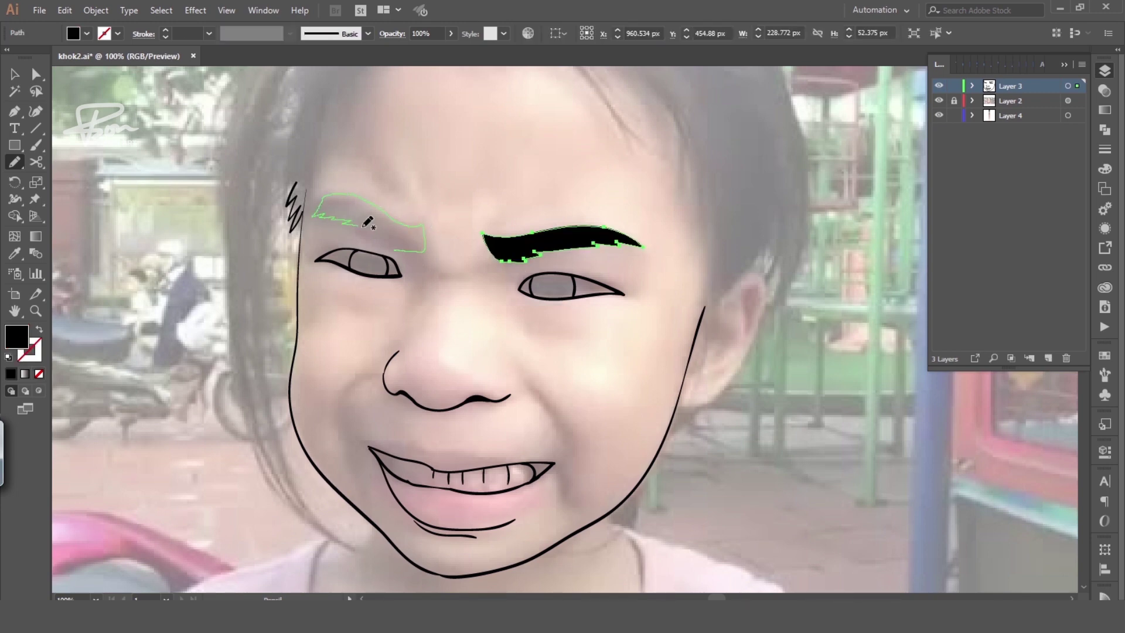
{"action": "left_click_drag", "start_coordinate": [409, 242], "coordinate": [410, 243]}
{"action": "key", "text": "shift+x"}
{"action": "key", "text": "ctrl+shift+a"}
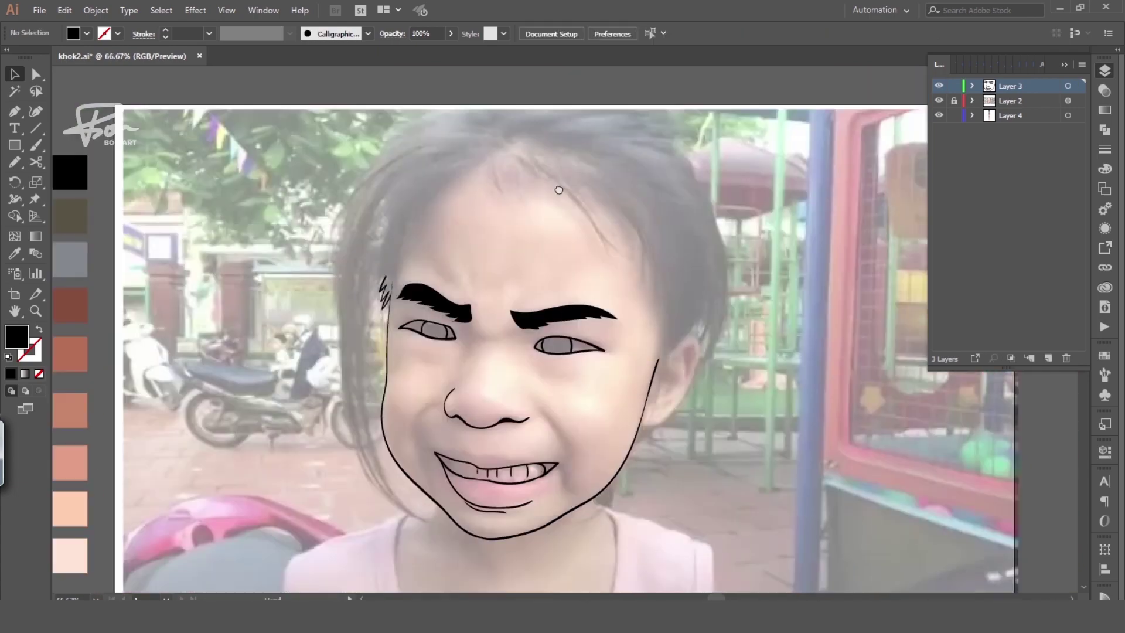
{"action": "key", "text": "ctrl+minus"}
Paint black, unfilled brush lines along the cheek near the ear
{"action": "key", "text": "b"}
{"action": "left_click_drag", "start_coordinate": [687, 245], "coordinate": [632, 350]}
{"action": "key", "text": "shift+x"}
{"action": "left_click_drag", "start_coordinate": [655, 270], "coordinate": [625, 358]}
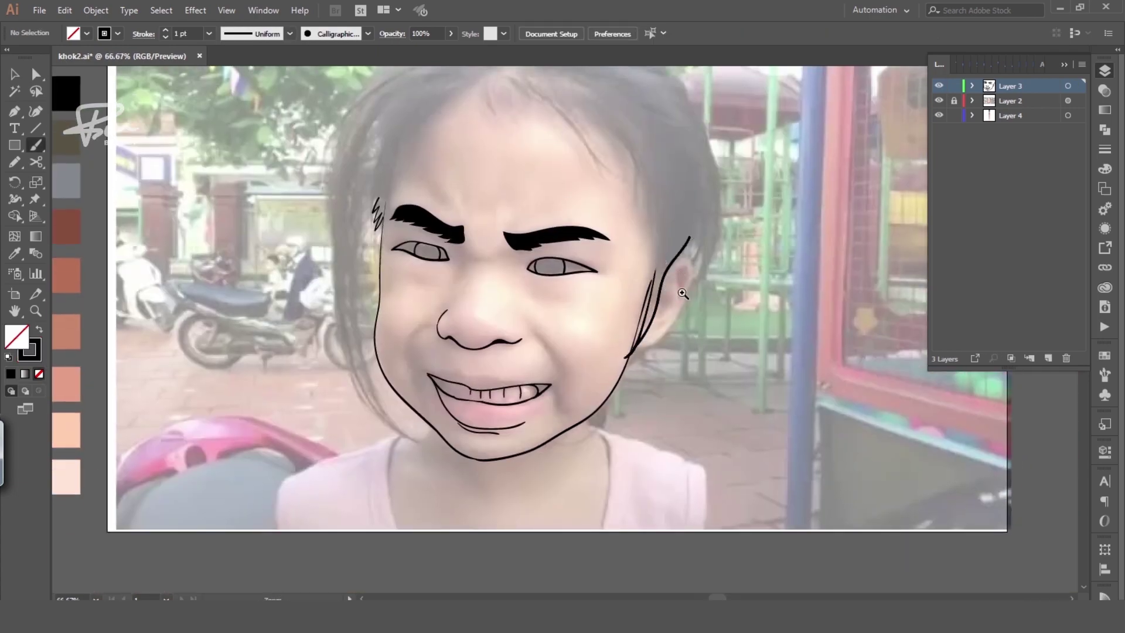
{"action": "key", "text": "ctrl+plus"}
{"action": "left_click_drag", "start_coordinate": [536, 199], "coordinate": [504, 400]}
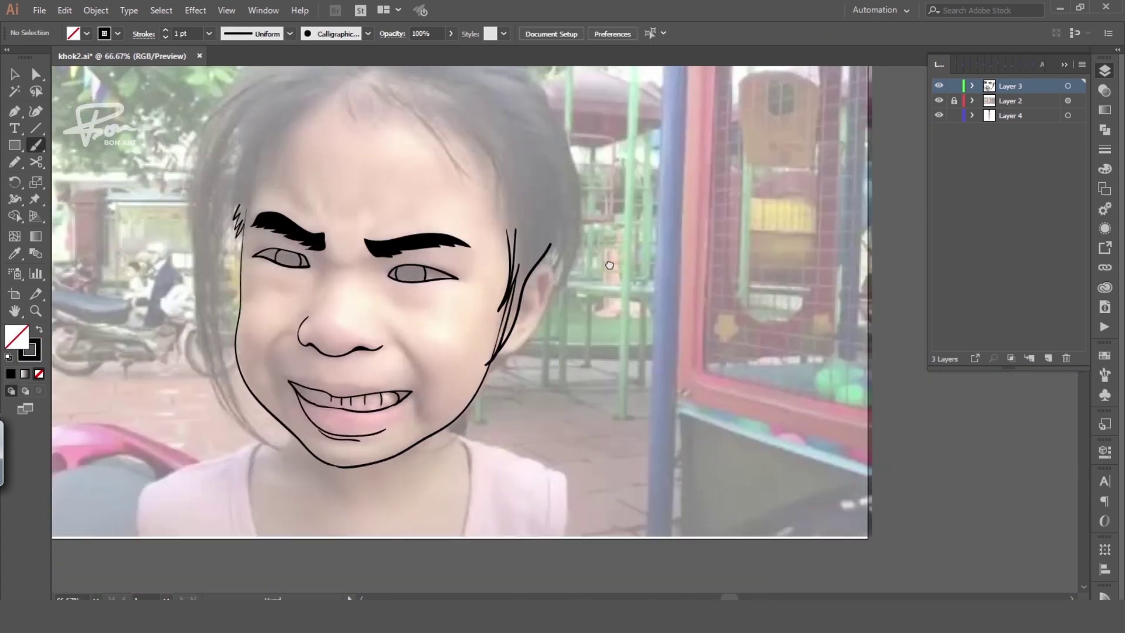
{"action": "key", "text": "ctrl+minus"}
{"action": "key", "text": "ctrl+plus"}
Outline the ear and add several hair strands beside it
{"action": "mouse_move", "coordinate": [568, 258]}
{"action": "left_mouse_down"}
{"action": "mouse_move", "coordinate": [513, 345]}
{"action": "mouse_move", "coordinate": [547, 296]}
{"action": "mouse_move", "coordinate": [586, 311]}
{"action": "mouse_move", "coordinate": [583, 285]}
{"action": "mouse_move", "coordinate": [567, 340]}
{"action": "left_mouse_up"}
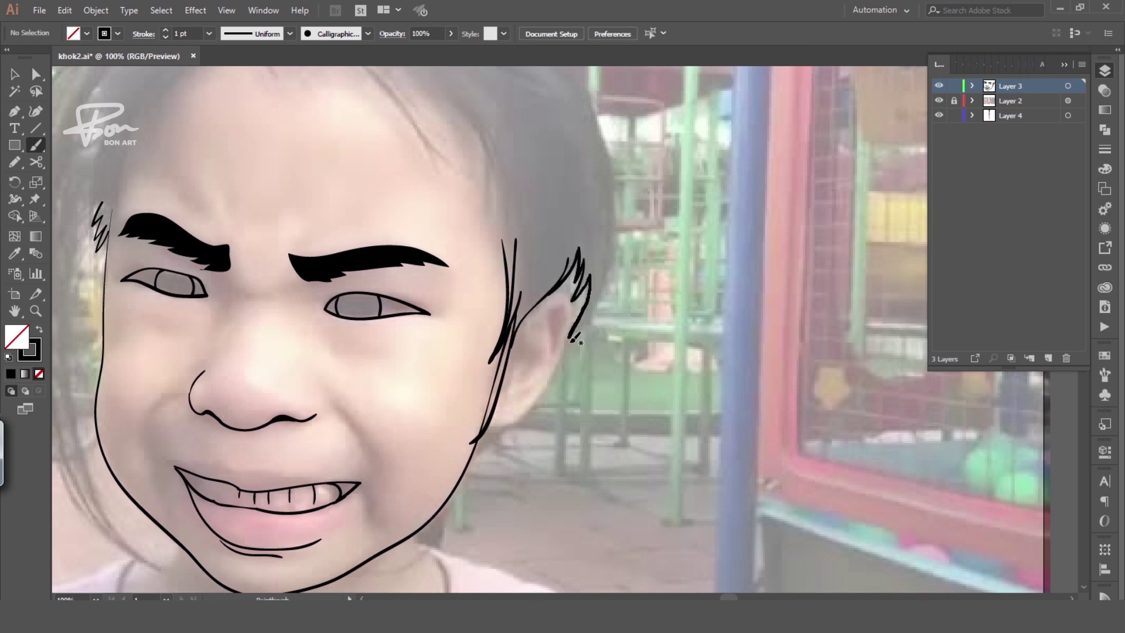
{"action": "left_click_drag", "start_coordinate": [612, 217], "coordinate": [593, 304]}
{"action": "left_click_drag", "start_coordinate": [626, 167], "coordinate": [612, 252]}
{"action": "left_click_drag", "start_coordinate": [618, 194], "coordinate": [603, 280]}
{"action": "mouse_move", "coordinate": [545, 310]}
{"action": "left_mouse_down"}
{"action": "mouse_move", "coordinate": [566, 236]}
{"action": "mouse_move", "coordinate": [578, 279]}
{"action": "mouse_move", "coordinate": [524, 313]}
{"action": "mouse_move", "coordinate": [509, 351]}
{"action": "left_mouse_up"}
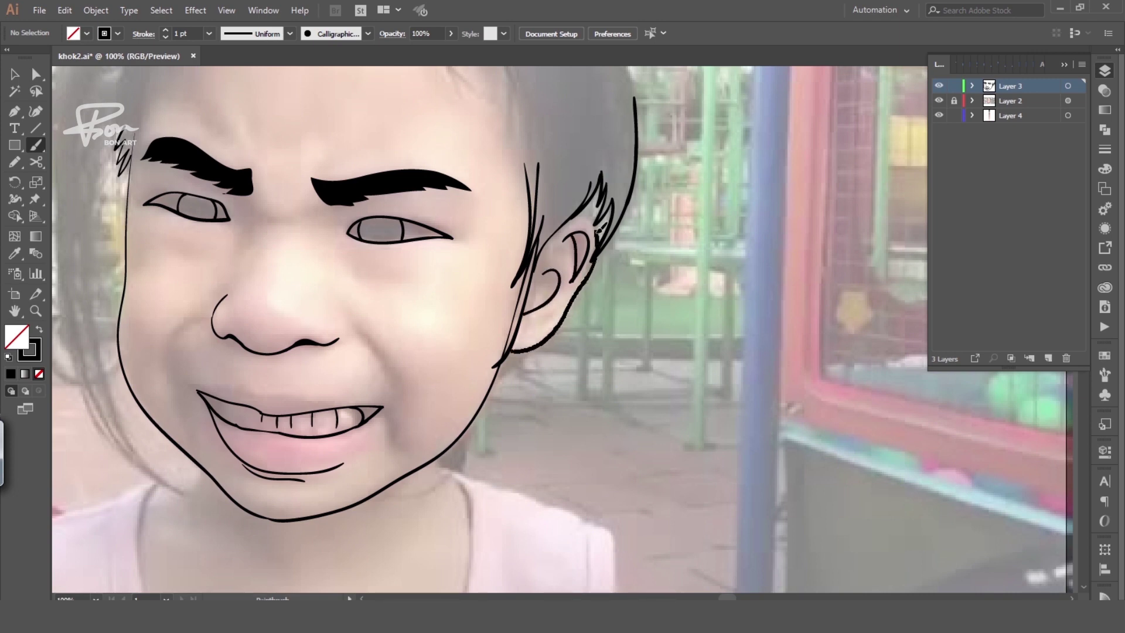
{"action": "key", "text": "ctrl+minus"}
Paint long lines and hatching strands down the left side of the hair
{"action": "scroll", "coordinate": [344, 144], "scroll_direction": "up", "scroll_amount": 1}
{"action": "left_click_drag", "start_coordinate": [312, 89], "coordinate": [331, 476]}
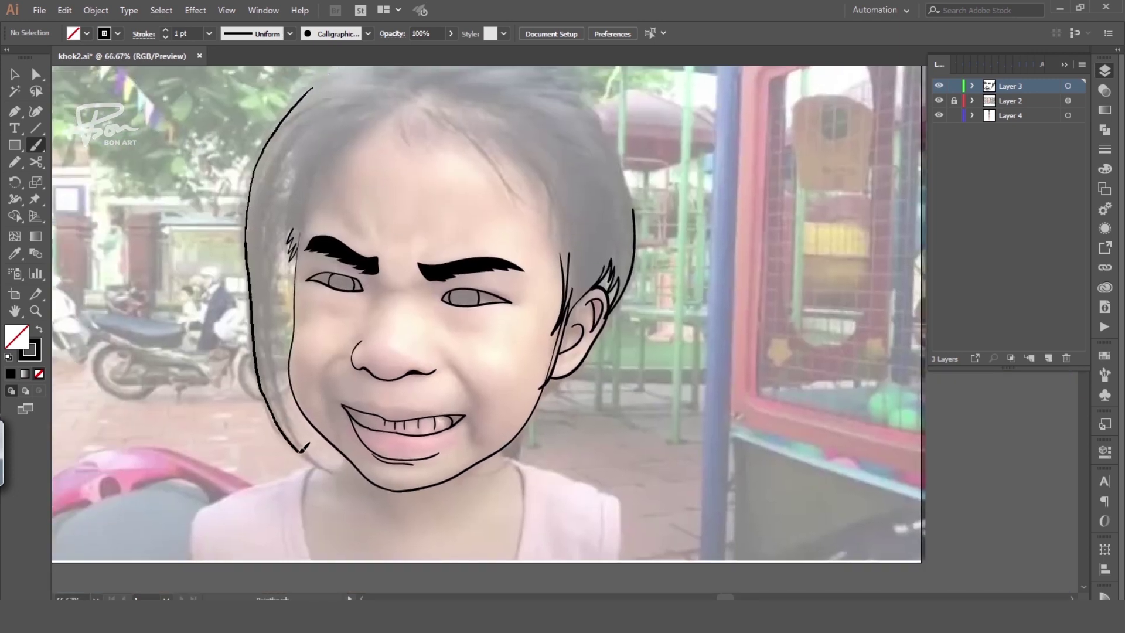
{"action": "mouse_move", "coordinate": [293, 148]}
{"action": "left_mouse_down"}
{"action": "mouse_move", "coordinate": [283, 394]}
{"action": "mouse_move", "coordinate": [330, 476]}
{"action": "left_mouse_up"}
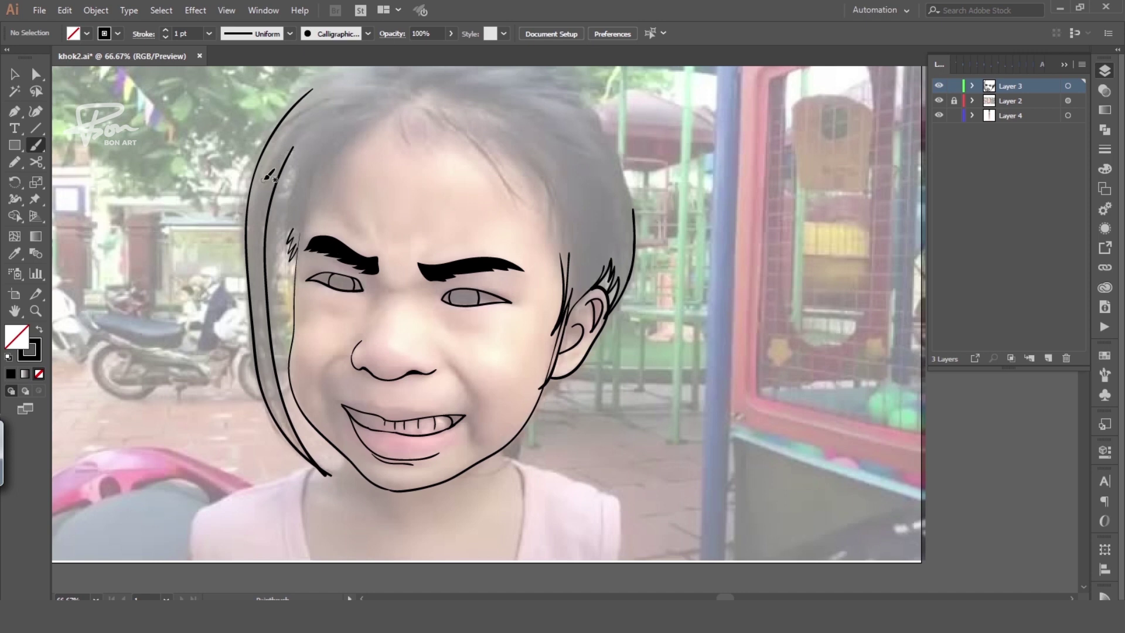
{"action": "left_click_drag", "start_coordinate": [292, 152], "coordinate": [275, 320]}
{"action": "mouse_move", "coordinate": [367, 121]}
{"action": "left_mouse_down"}
{"action": "mouse_move", "coordinate": [305, 153]}
{"action": "mouse_move", "coordinate": [284, 235]}
{"action": "left_mouse_up"}
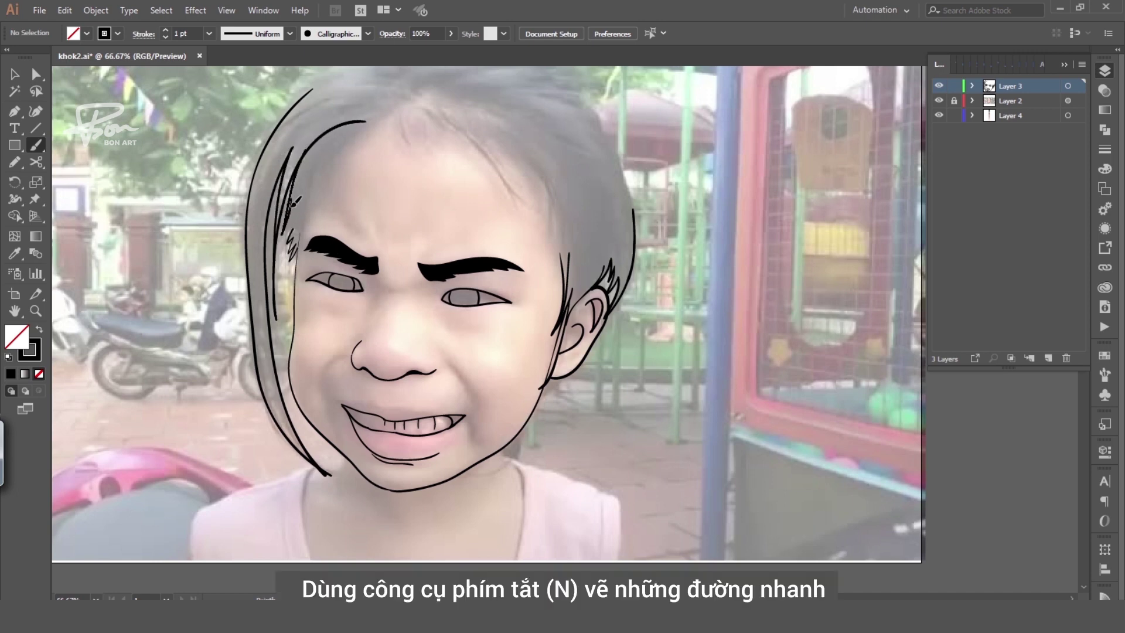
{"action": "left_click_drag", "start_coordinate": [301, 196], "coordinate": [287, 243]}
{"action": "left_click_drag", "start_coordinate": [414, 204], "coordinate": [401, 284]}
Paint the top hairline and strands sweeping from the parting across the forehead and right side
{"action": "mouse_move", "coordinate": [283, 177]}
{"action": "left_mouse_down"}
{"action": "mouse_move", "coordinate": [477, 124]}
{"action": "mouse_move", "coordinate": [556, 164]}
{"action": "mouse_move", "coordinate": [622, 328]}
{"action": "left_mouse_up"}
{"action": "left_click_drag", "start_coordinate": [404, 175], "coordinate": [269, 197]}
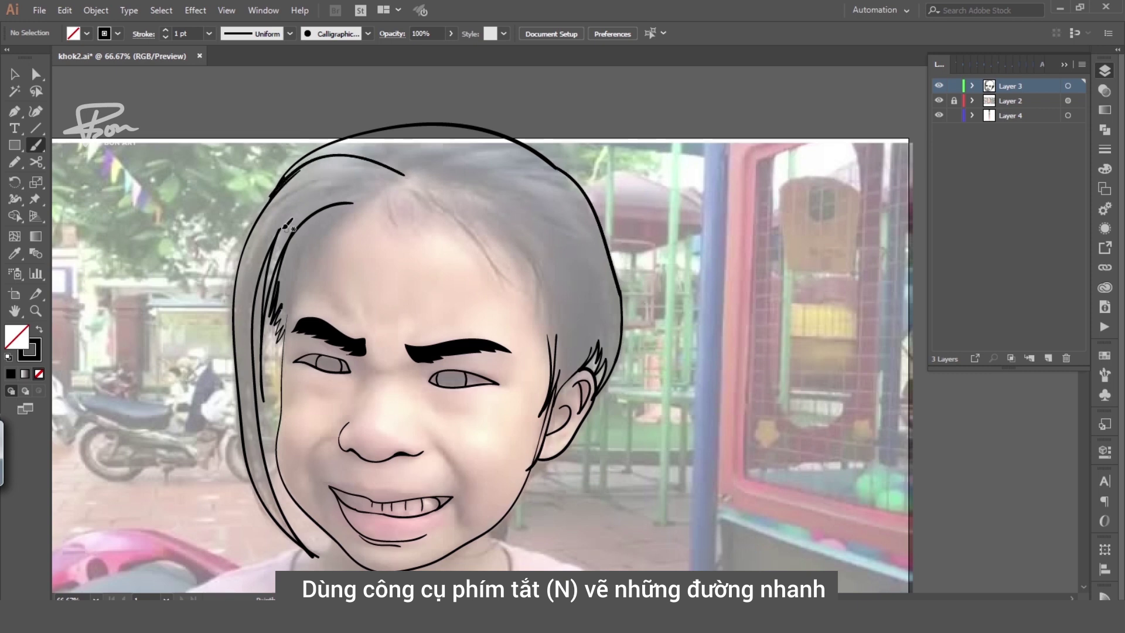
{"action": "mouse_move", "coordinate": [304, 240]}
{"action": "left_mouse_down"}
{"action": "mouse_move", "coordinate": [407, 174]}
{"action": "mouse_move", "coordinate": [475, 157]}
{"action": "mouse_move", "coordinate": [521, 210]}
{"action": "left_mouse_up"}
{"action": "left_click_drag", "start_coordinate": [458, 178], "coordinate": [580, 381]}
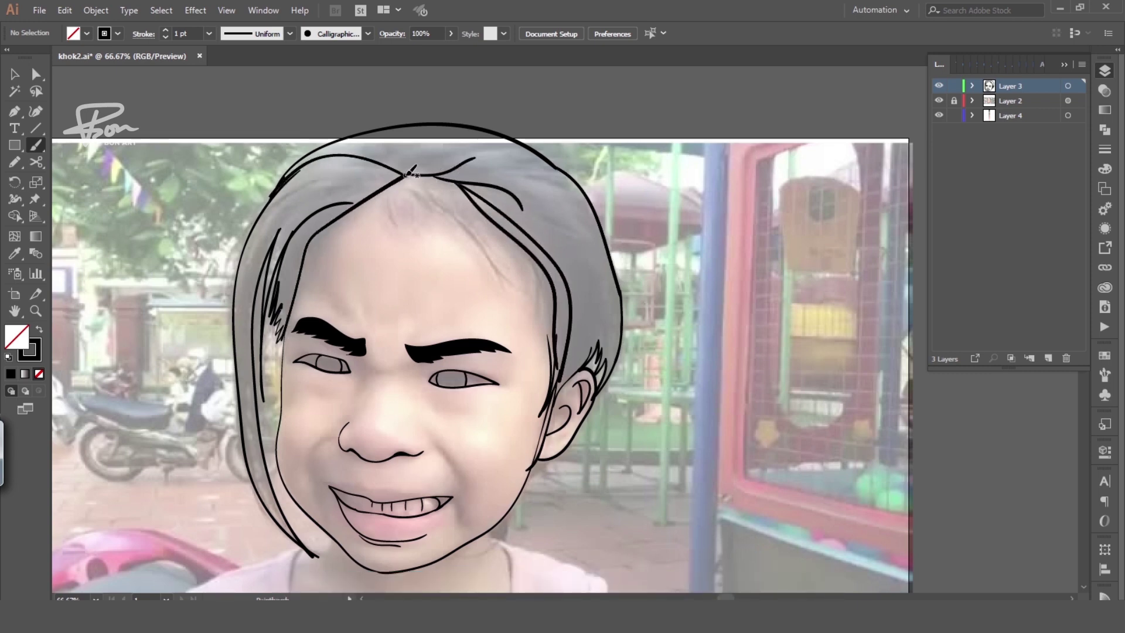
{"action": "mouse_move", "coordinate": [410, 173]}
{"action": "left_mouse_down"}
{"action": "mouse_move", "coordinate": [535, 283]}
{"action": "mouse_move", "coordinate": [474, 243]}
{"action": "left_mouse_up"}
{"action": "mouse_move", "coordinate": [463, 182]}
{"action": "left_mouse_down"}
{"action": "mouse_move", "coordinate": [548, 292]}
{"action": "mouse_move", "coordinate": [550, 366]}
{"action": "left_mouse_up"}
{"action": "mouse_move", "coordinate": [412, 177]}
{"action": "left_mouse_down"}
{"action": "mouse_move", "coordinate": [472, 170]}
{"action": "mouse_move", "coordinate": [513, 222]}
{"action": "left_mouse_up"}
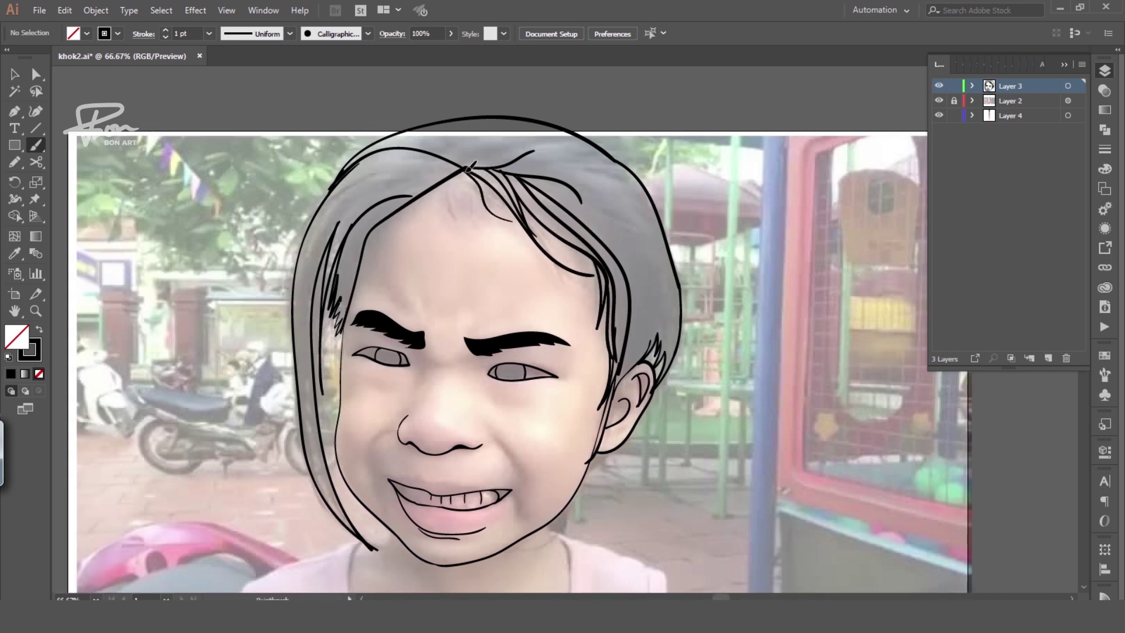
{"action": "left_click_drag", "start_coordinate": [466, 170], "coordinate": [444, 209]}
Paint smile lines beside both mouth corners
{"action": "left_click_drag", "start_coordinate": [567, 286], "coordinate": [564, 277]}
{"action": "scroll", "coordinate": [563, 277], "scroll_direction": "down", "scroll_amount": 1}
{"action": "scroll", "coordinate": [568, 293], "scroll_direction": "down", "scroll_amount": 3}
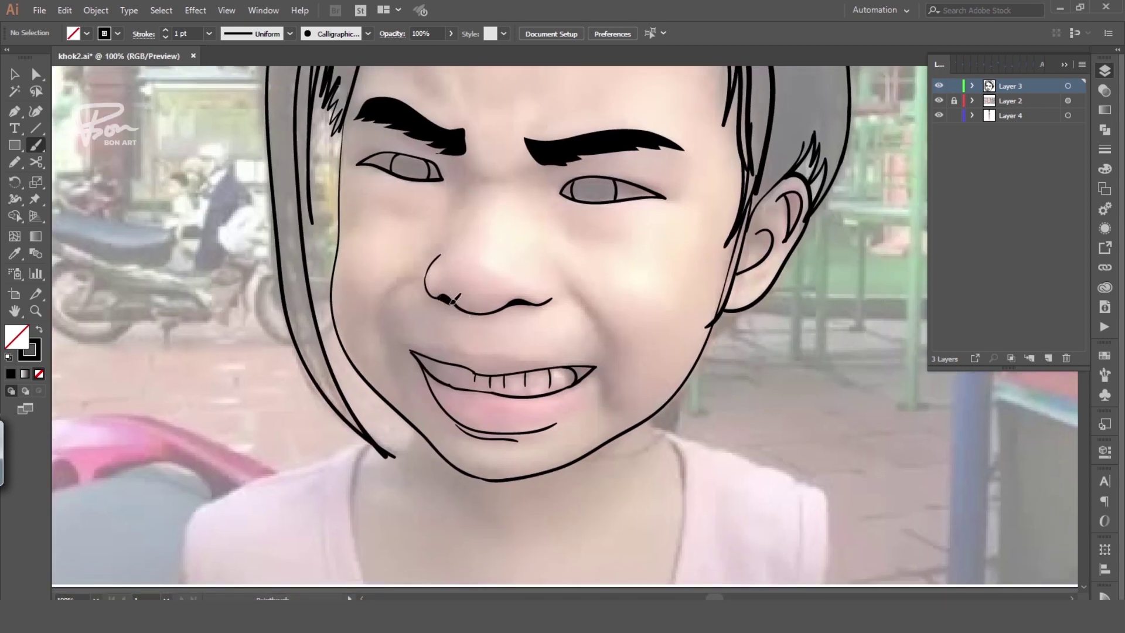
{"action": "scroll", "coordinate": [579, 329], "scroll_direction": "up", "scroll_amount": 1}
{"action": "key", "text": "ctrl+1"}
{"action": "left_click_drag", "start_coordinate": [573, 323], "coordinate": [581, 408]}
{"action": "mouse_move", "coordinate": [375, 288]}
{"action": "left_mouse_down"}
{"action": "mouse_move", "coordinate": [373, 390]}
{"action": "mouse_move", "coordinate": [404, 363]}
{"action": "left_mouse_up"}
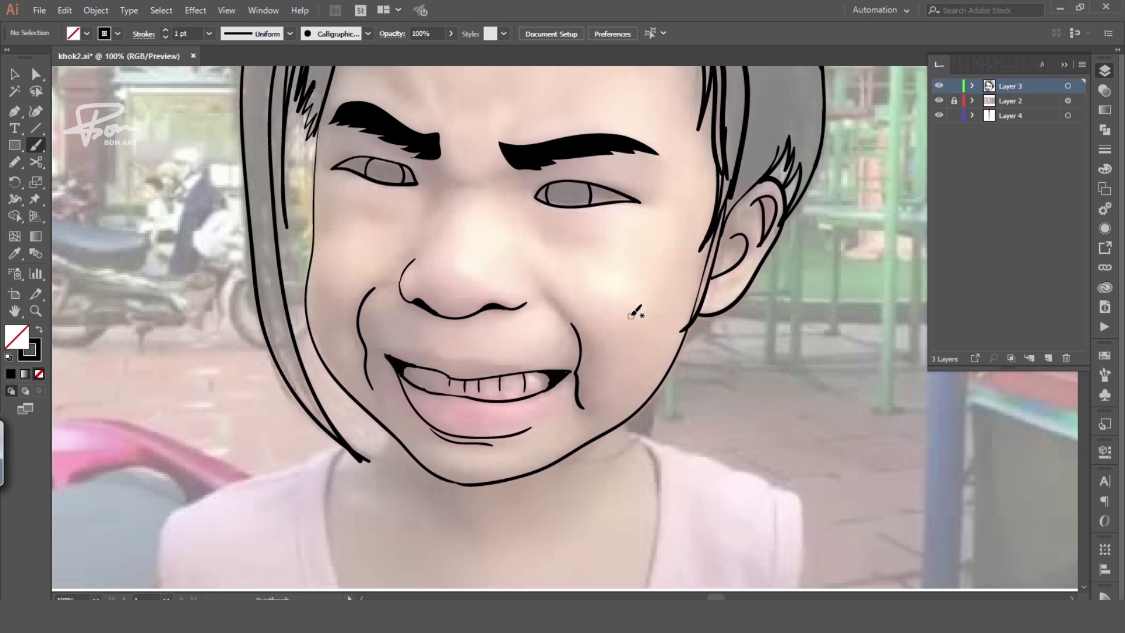
Paint the neck lines, T-shirt collar and both shoulder outlines
{"action": "key", "text": "ctrl+minus"}
{"action": "left_click_drag", "start_coordinate": [574, 363], "coordinate": [578, 468]}
{"action": "left_click_drag", "start_coordinate": [583, 372], "coordinate": [691, 420]}
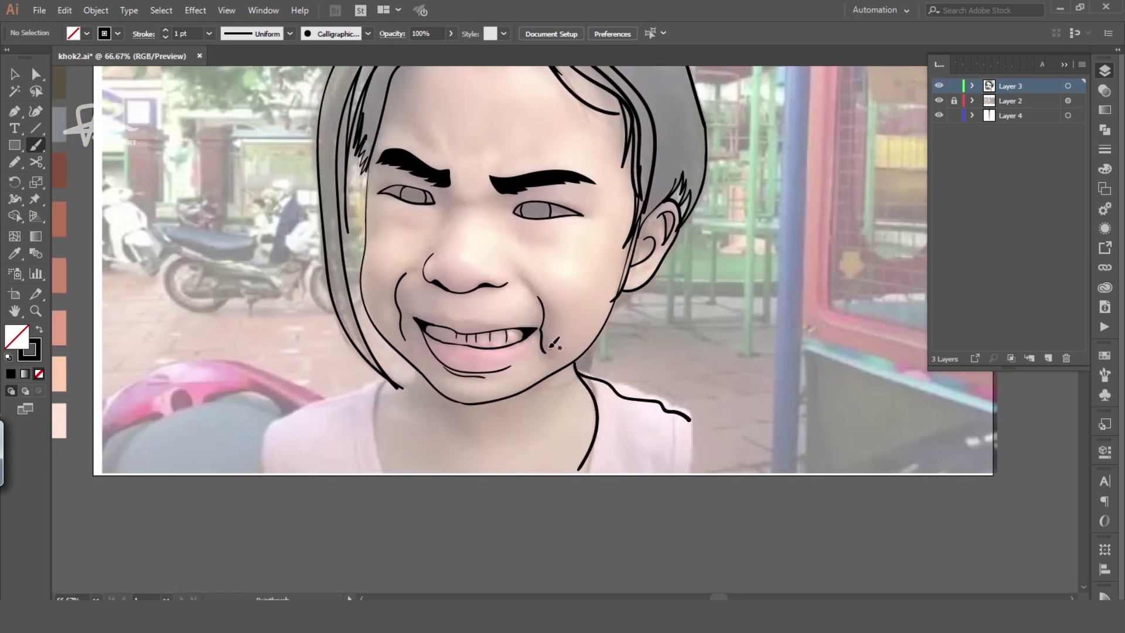
{"action": "left_click_drag", "start_coordinate": [425, 371], "coordinate": [265, 469]}
{"action": "left_click_drag", "start_coordinate": [373, 387], "coordinate": [358, 457]}
{"action": "left_click_drag", "start_coordinate": [387, 378], "coordinate": [394, 468]}
{"action": "left_click_drag", "start_coordinate": [612, 386], "coordinate": [599, 466]}
{"action": "mouse_move", "coordinate": [671, 352]}
{"action": "left_mouse_down"}
{"action": "mouse_move", "coordinate": [696, 415]}
{"action": "mouse_move", "coordinate": [732, 452]}
{"action": "left_mouse_up"}
Add the teeth's top edge and a left mouth-corner curve, then view the whole artboard
{"action": "key", "text": "ctrl+plus"}
{"action": "left_click_drag", "start_coordinate": [460, 340], "coordinate": [644, 357]}
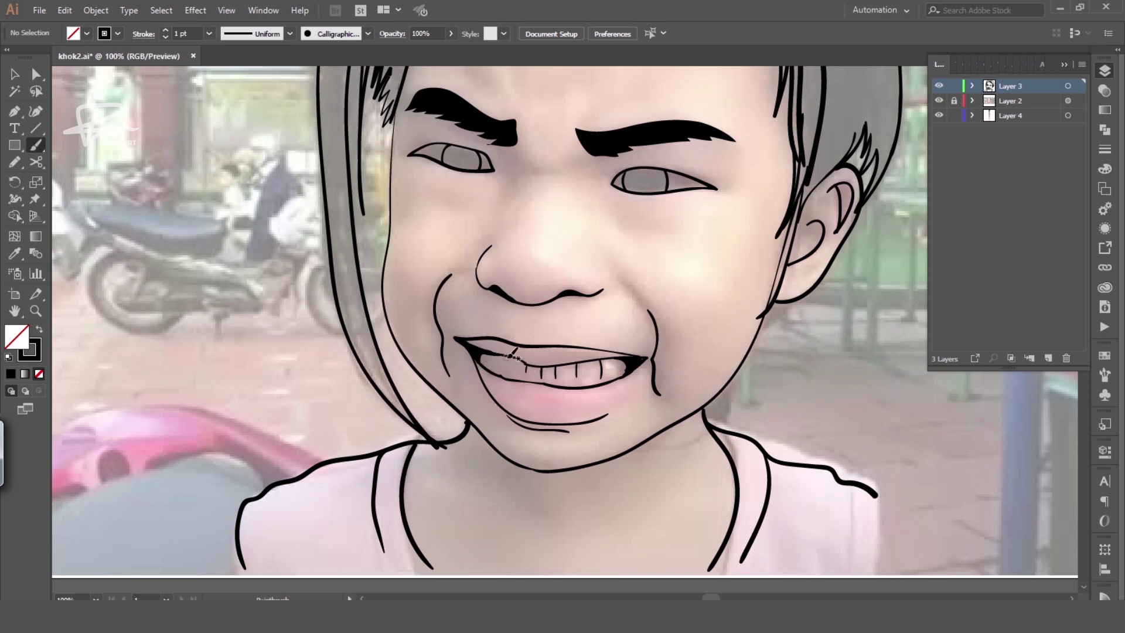
{"action": "left_click_drag", "start_coordinate": [481, 356], "coordinate": [511, 374]}
{"action": "key", "text": "ctrl+minus"}
{"action": "mouse_move", "coordinate": [665, 371]}
{"action": "left_mouse_down"}
{"action": "mouse_move", "coordinate": [683, 398]}
{"action": "mouse_move", "coordinate": [646, 442]}
{"action": "mouse_move", "coordinate": [595, 464]}
{"action": "left_mouse_up"}
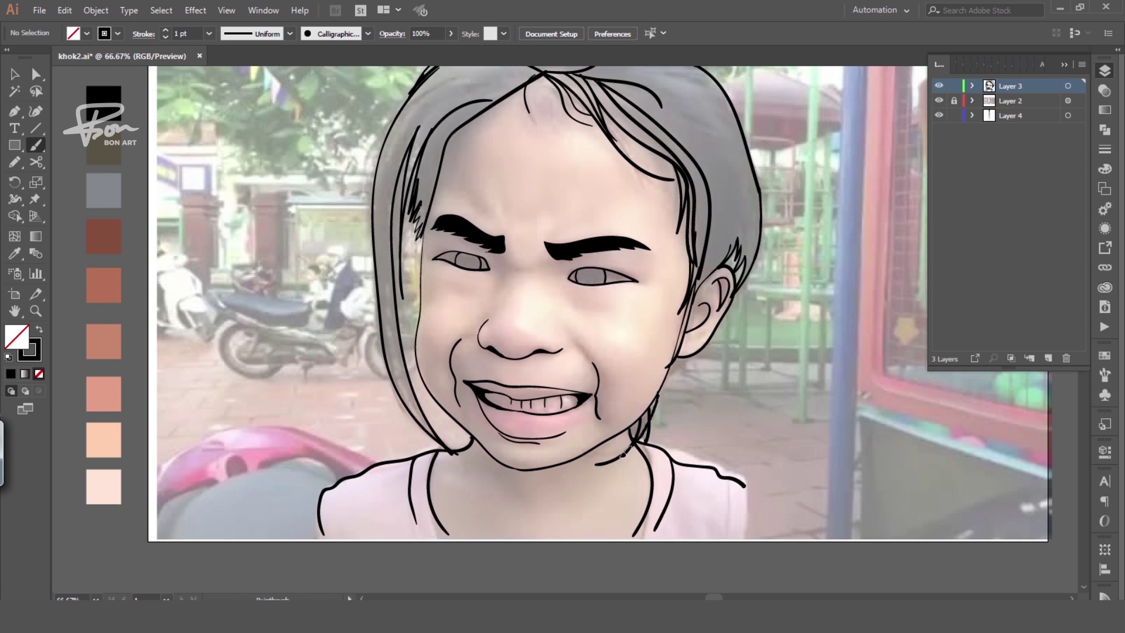
{"action": "left_click_drag", "start_coordinate": [695, 427], "coordinate": [638, 394]}
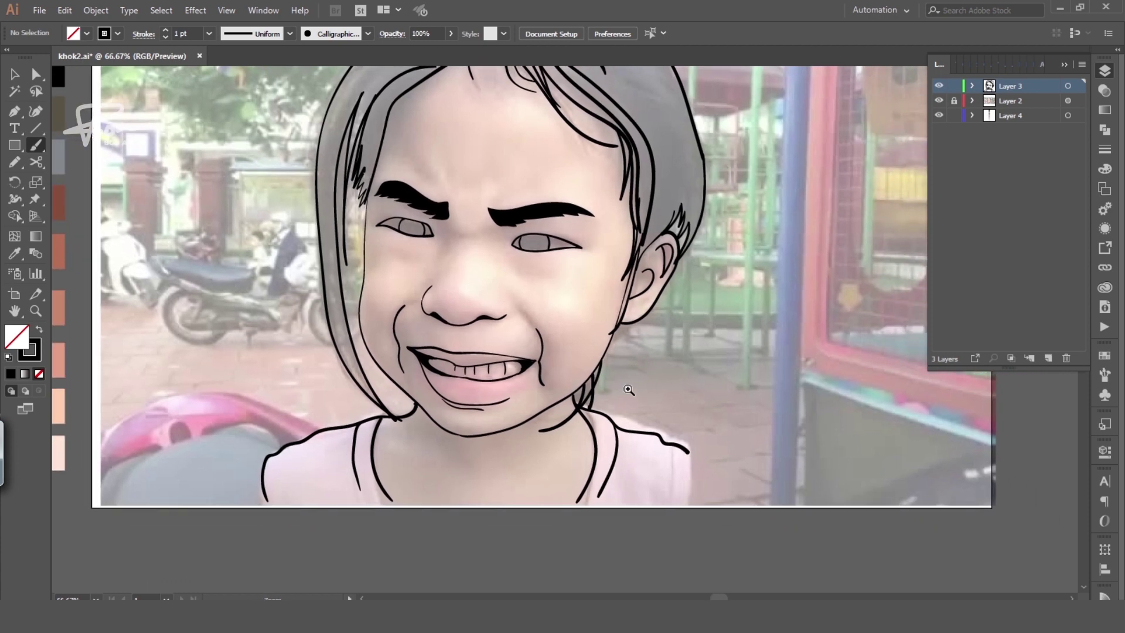
{"action": "key", "text": "ctrl+minus"}
{"action": "left_click_drag", "start_coordinate": [531, 301], "coordinate": [621, 460]}
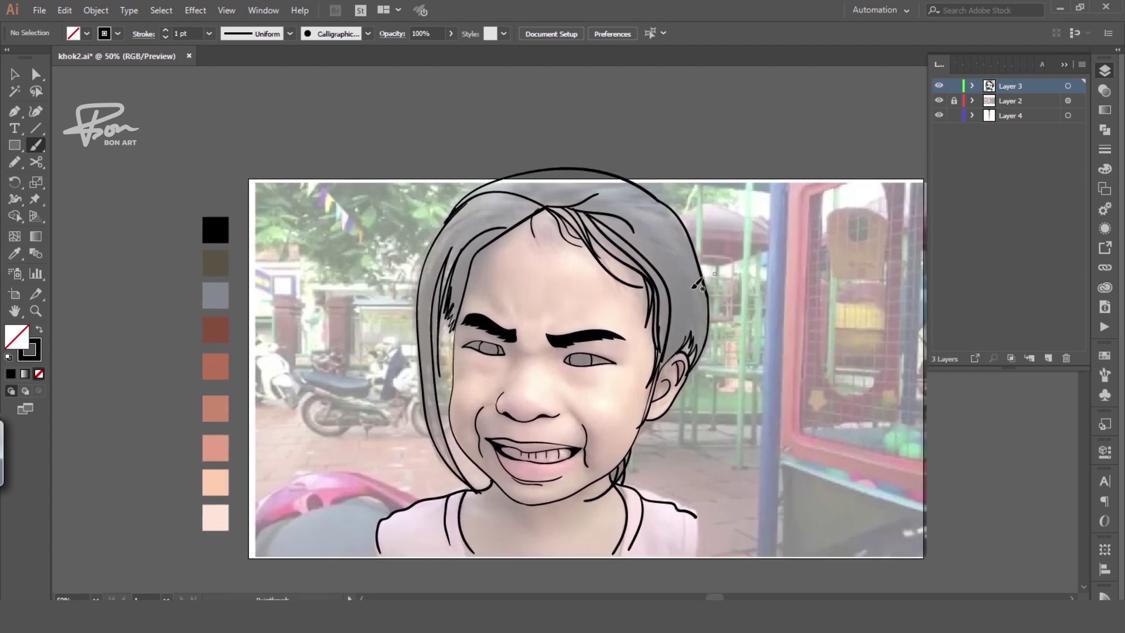
Hide the reference photo layer and inspect points on the head-top arc
{"action": "left_click", "coordinate": [939, 100]}
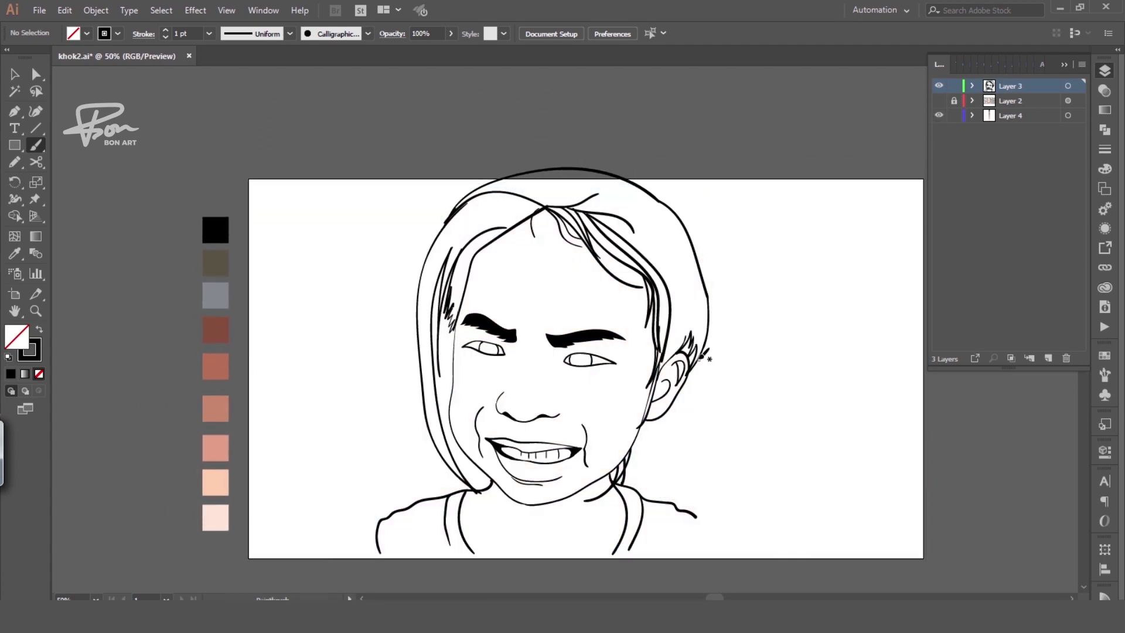
{"action": "key", "text": "a"}
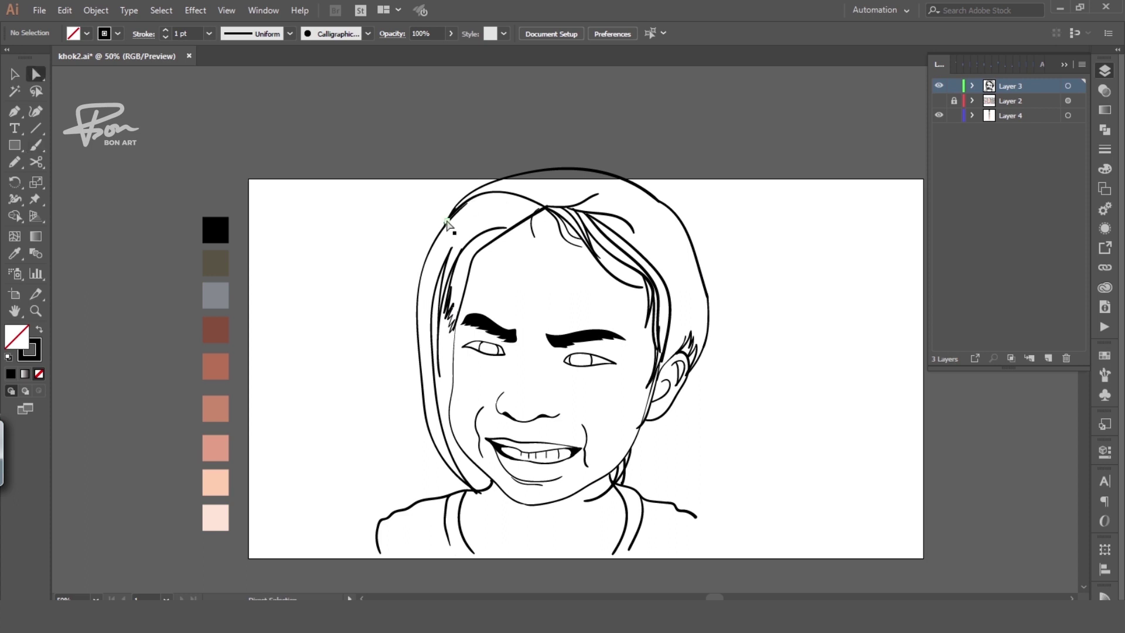
{"action": "left_click", "coordinate": [445, 231]}
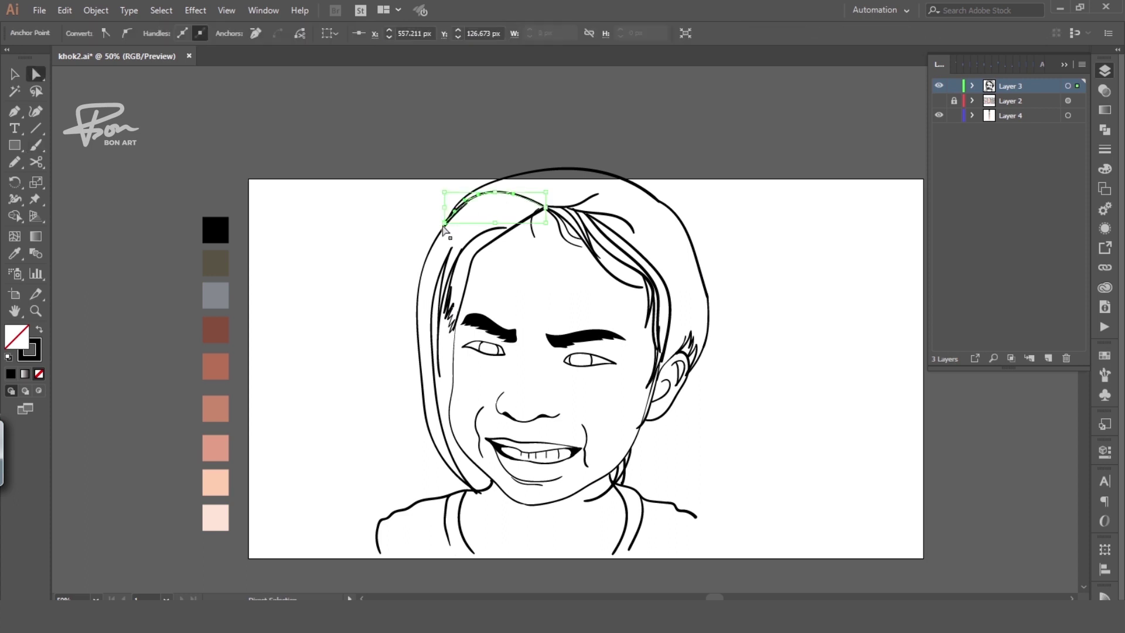
{"action": "left_click", "coordinate": [443, 228]}
{"action": "left_click", "coordinate": [444, 223]}
{"action": "left_click", "coordinate": [432, 233]}
Expand the appearance of all line-art strokes and unite them into one shape
{"action": "left_click_drag", "start_coordinate": [338, 170], "coordinate": [805, 588]}
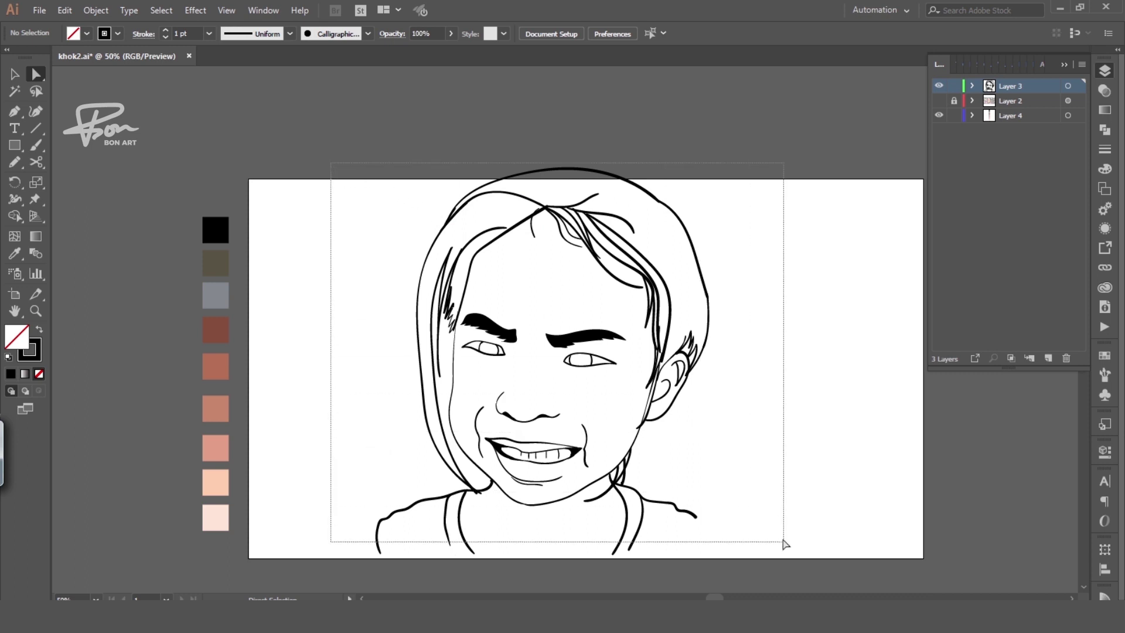
{"action": "left_click", "coordinate": [96, 10]}
{"action": "left_click", "coordinate": [140, 183]}
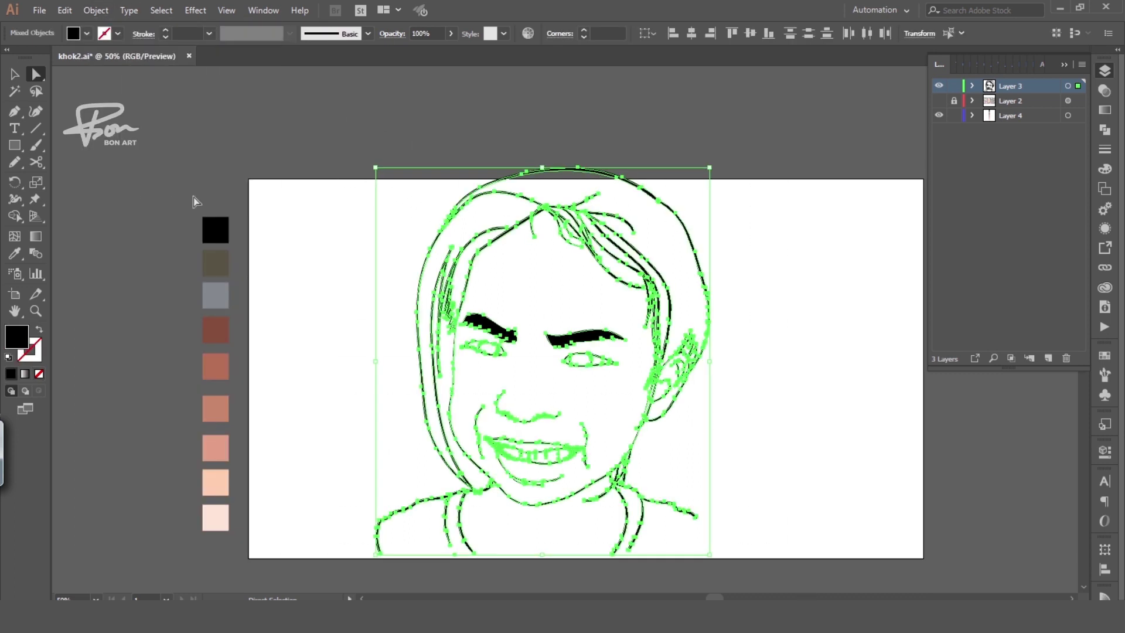
{"action": "left_click", "coordinate": [1103, 129]}
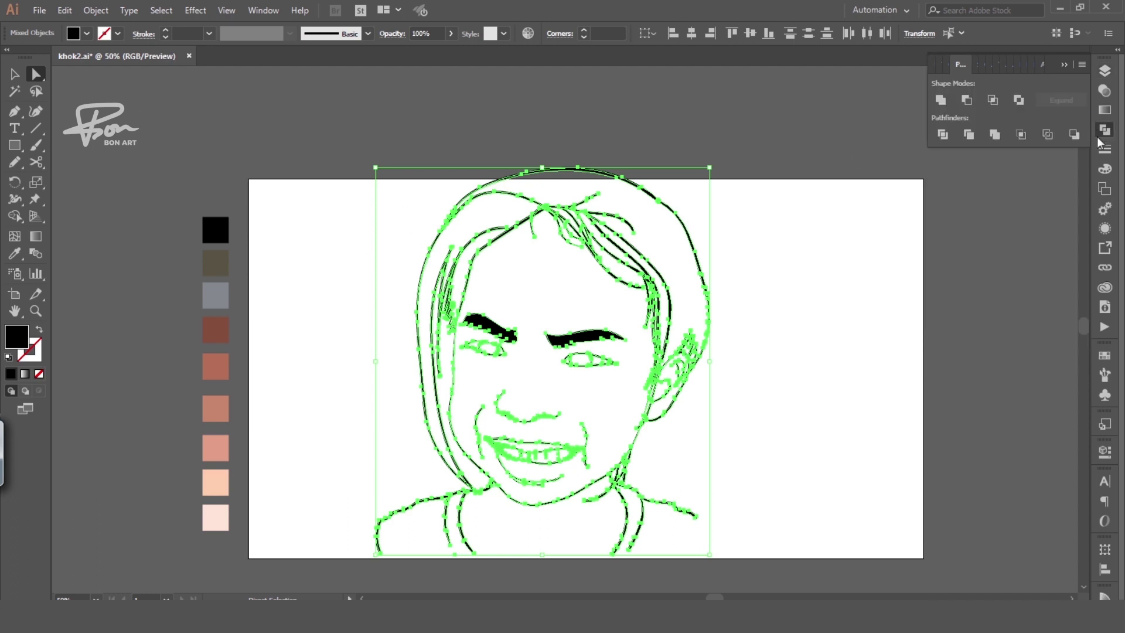
{"action": "left_click", "coordinate": [940, 101]}
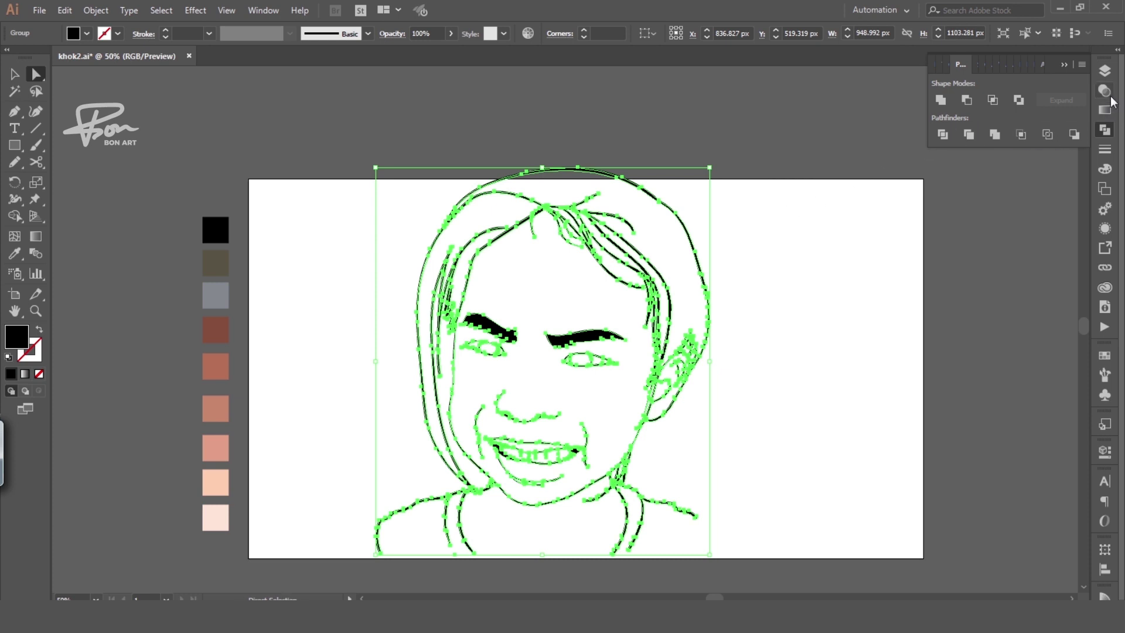
{"action": "left_click", "coordinate": [1105, 75]}
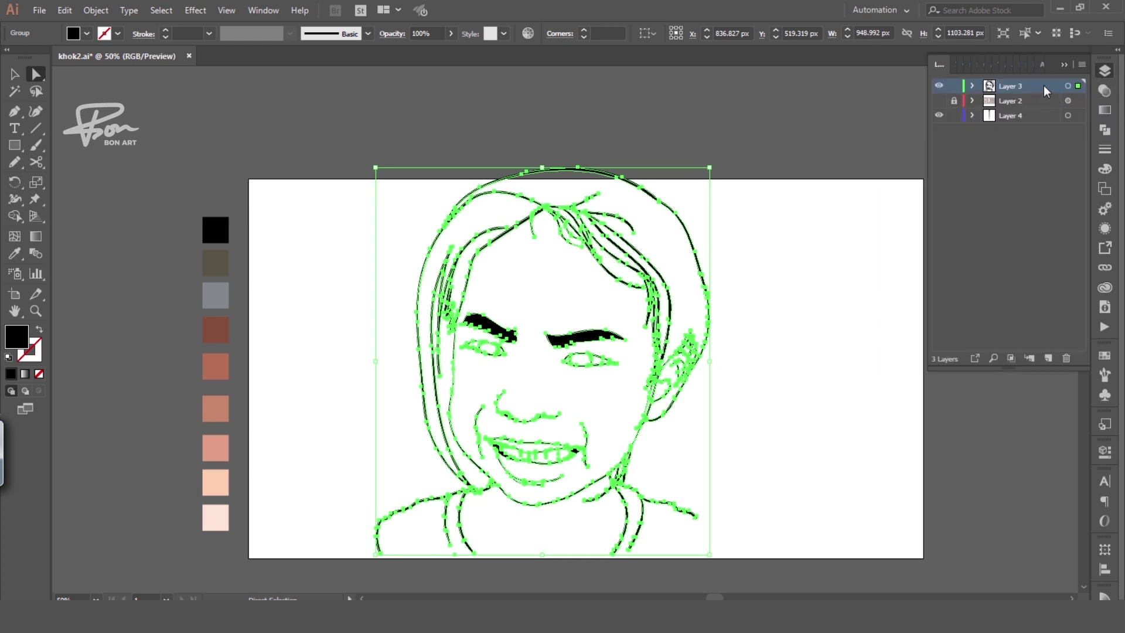
Duplicate Layer 3, lock the Layer 3 copy and select Layer 3's artwork
{"action": "left_click_drag", "start_coordinate": [1041, 89], "coordinate": [1048, 358]}
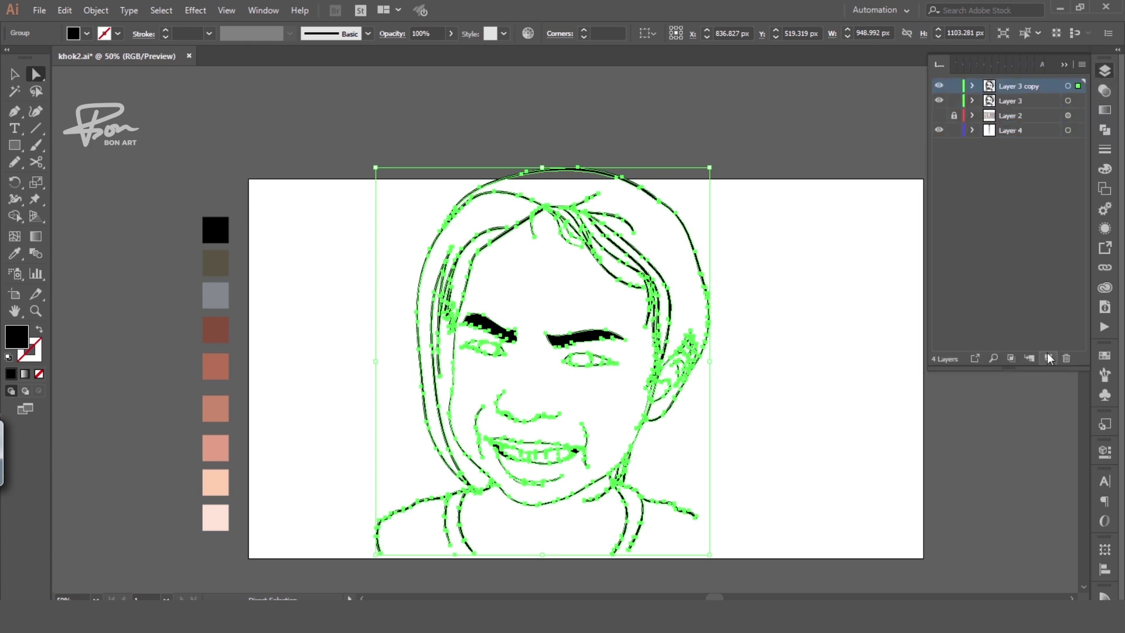
{"action": "left_click", "coordinate": [1015, 103]}
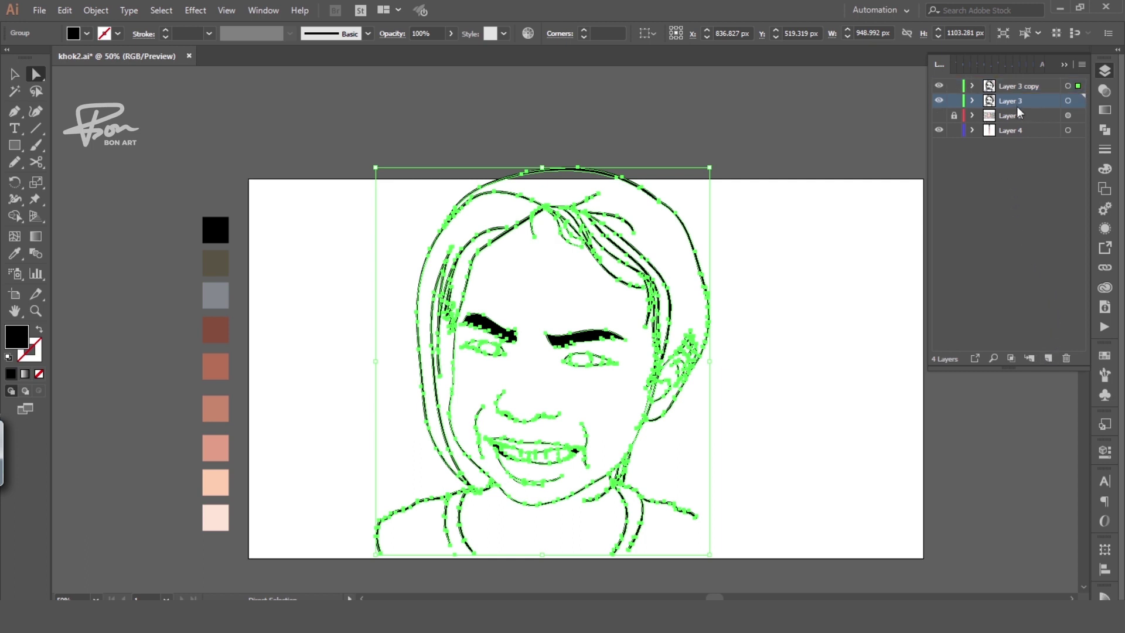
{"action": "left_click", "coordinate": [954, 86]}
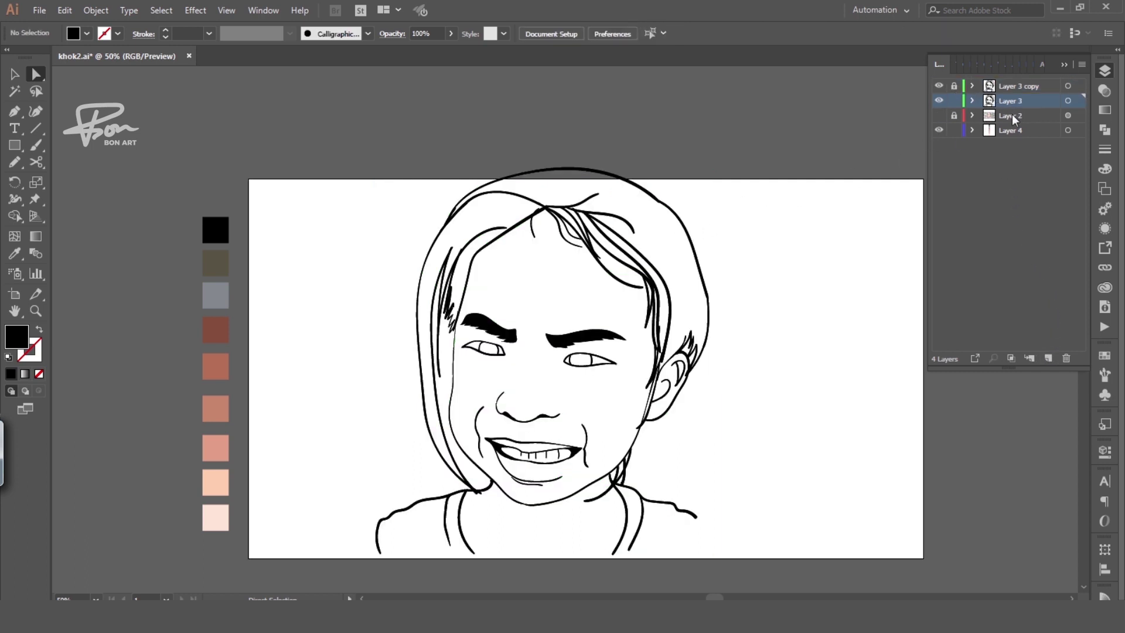
{"action": "left_click", "coordinate": [1068, 101]}
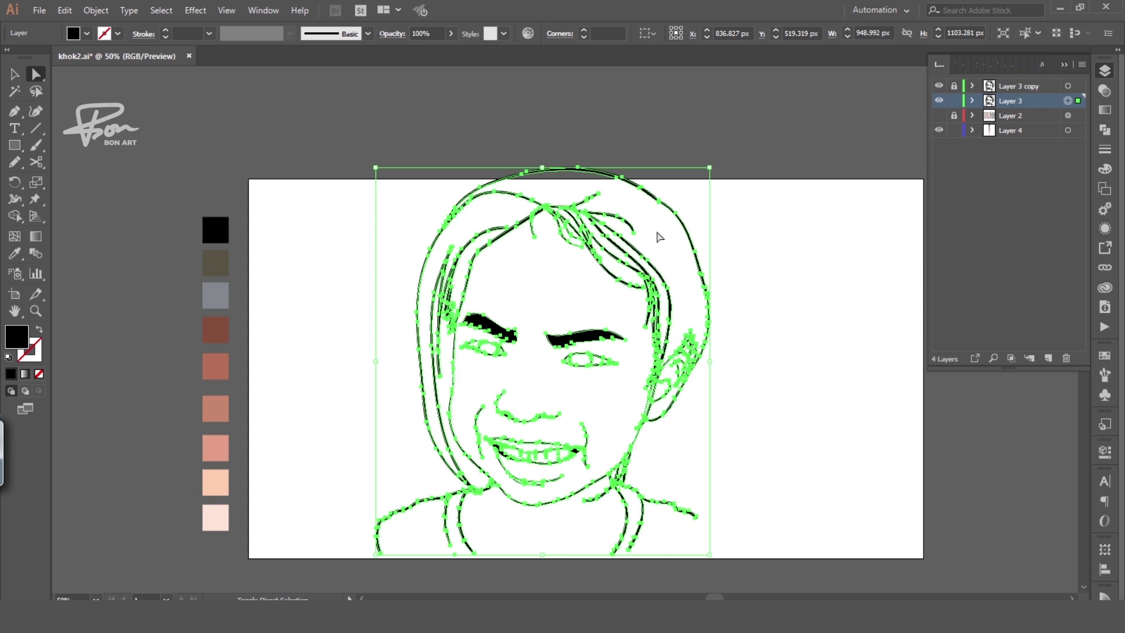
Merge the top and side hair regions into one solid black fill with Shape Builder
{"action": "key", "text": "shift+m"}
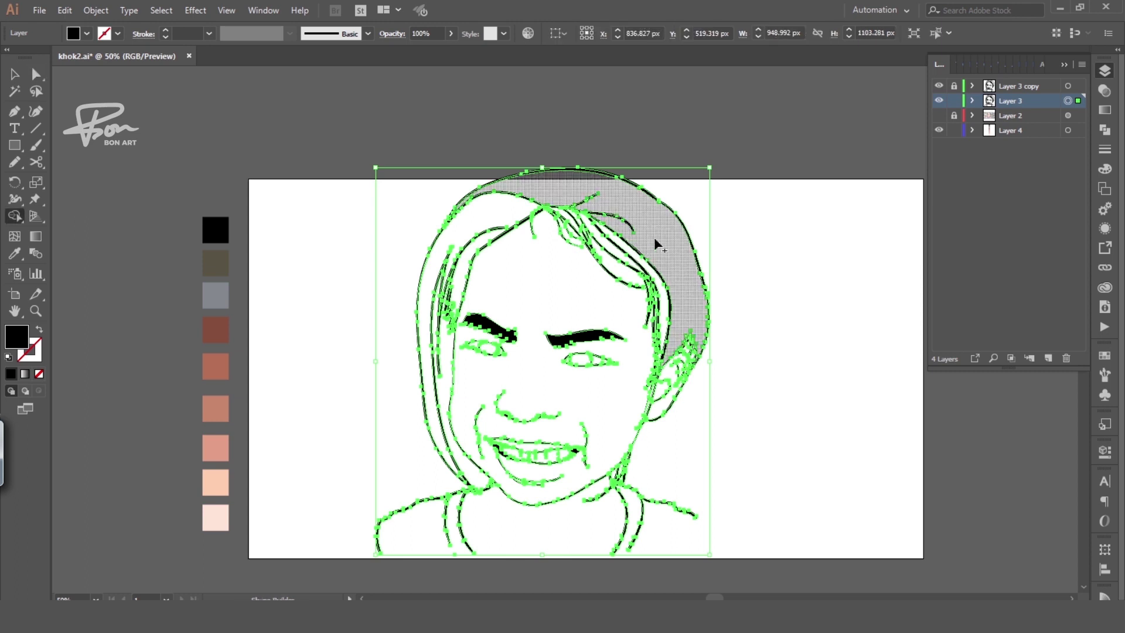
{"action": "left_click", "coordinate": [661, 241]}
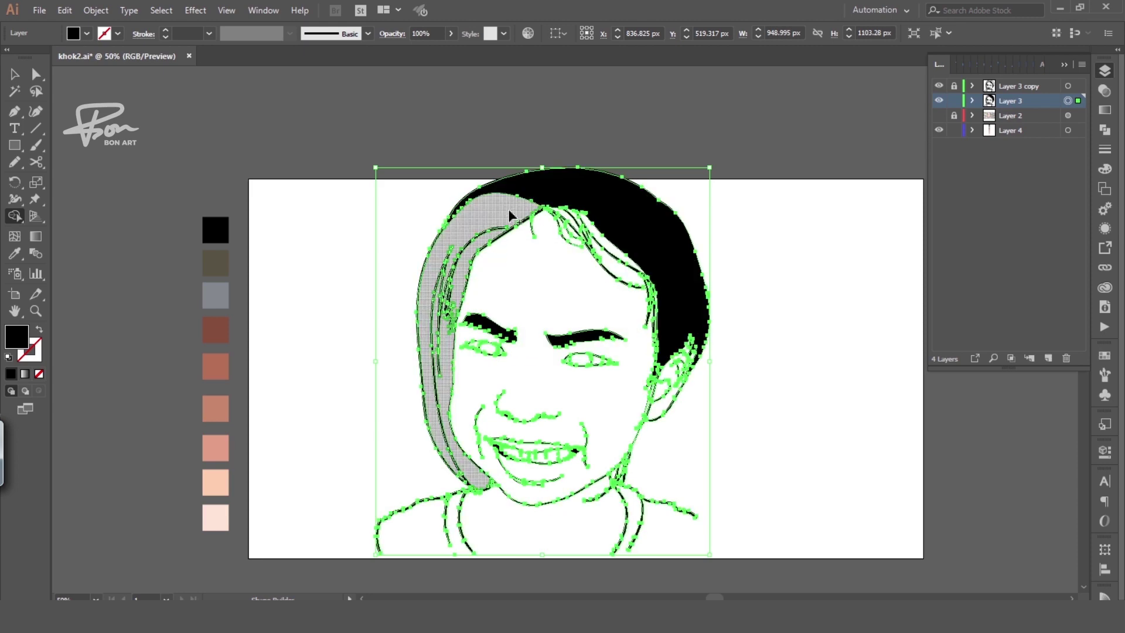
{"action": "mouse_move", "coordinate": [508, 208]}
{"action": "left_mouse_down"}
{"action": "mouse_move", "coordinate": [499, 232]}
{"action": "mouse_move", "coordinate": [514, 241]}
{"action": "left_mouse_up"}
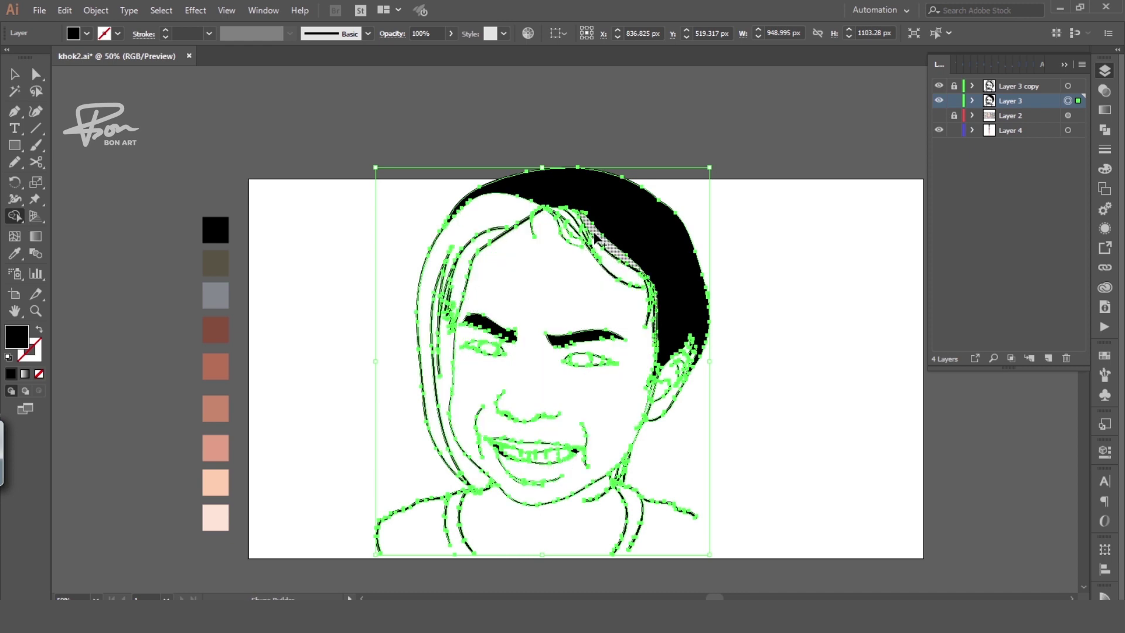
{"action": "key", "text": "v"}
{"action": "left_click", "coordinate": [726, 213]}
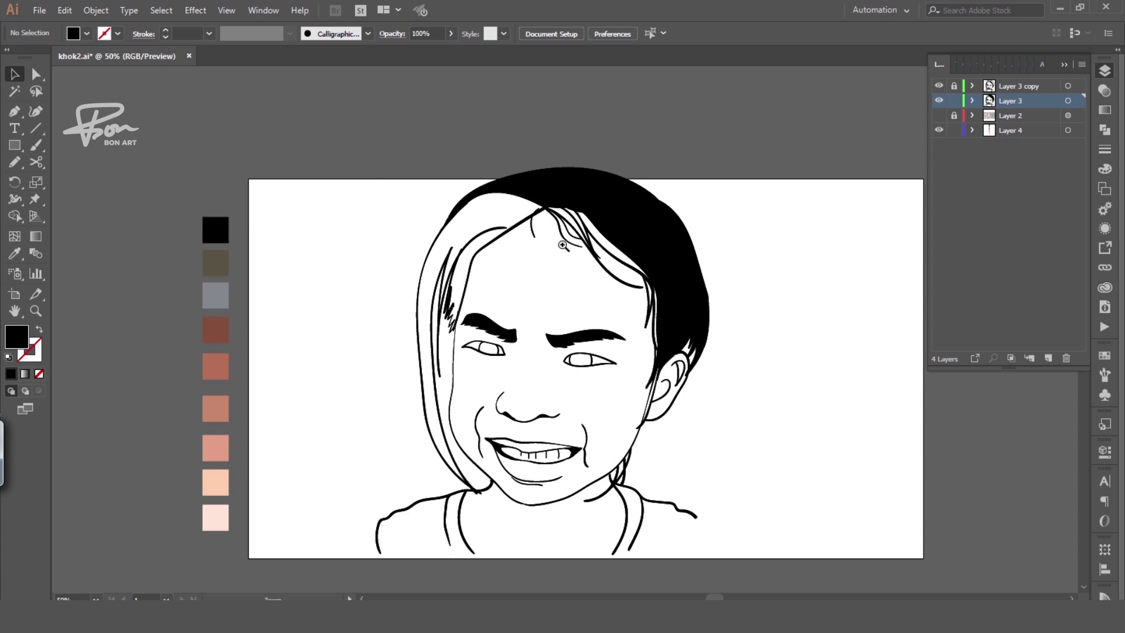
{"action": "left_click", "coordinate": [567, 276]}
{"action": "left_click", "coordinate": [611, 286], "text": "alt"}
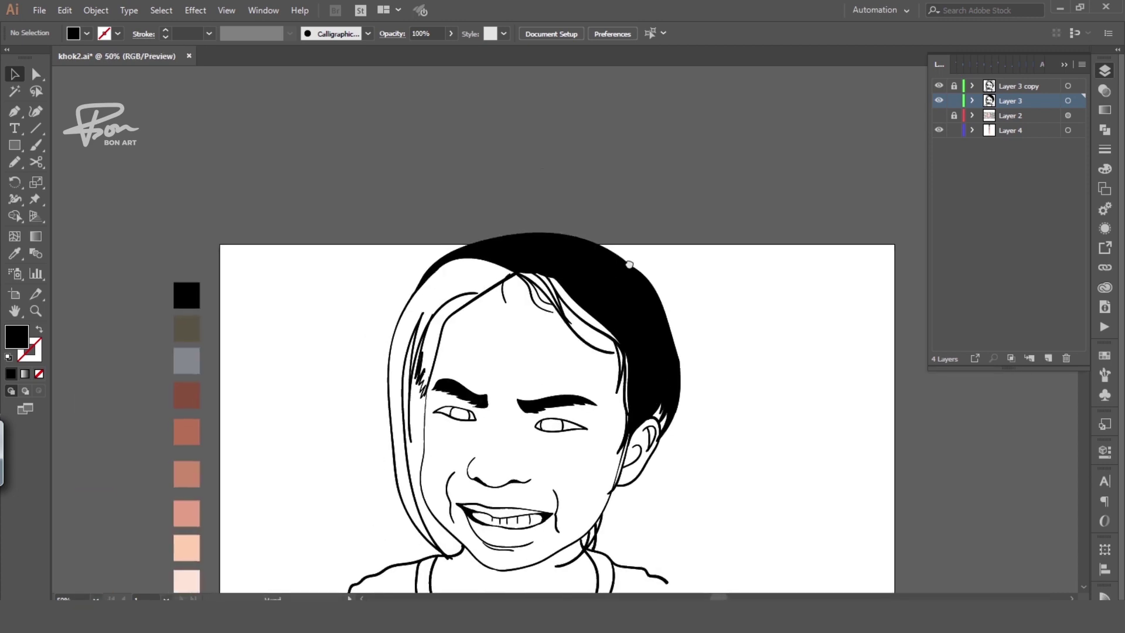
{"action": "left_click", "coordinate": [500, 296]}
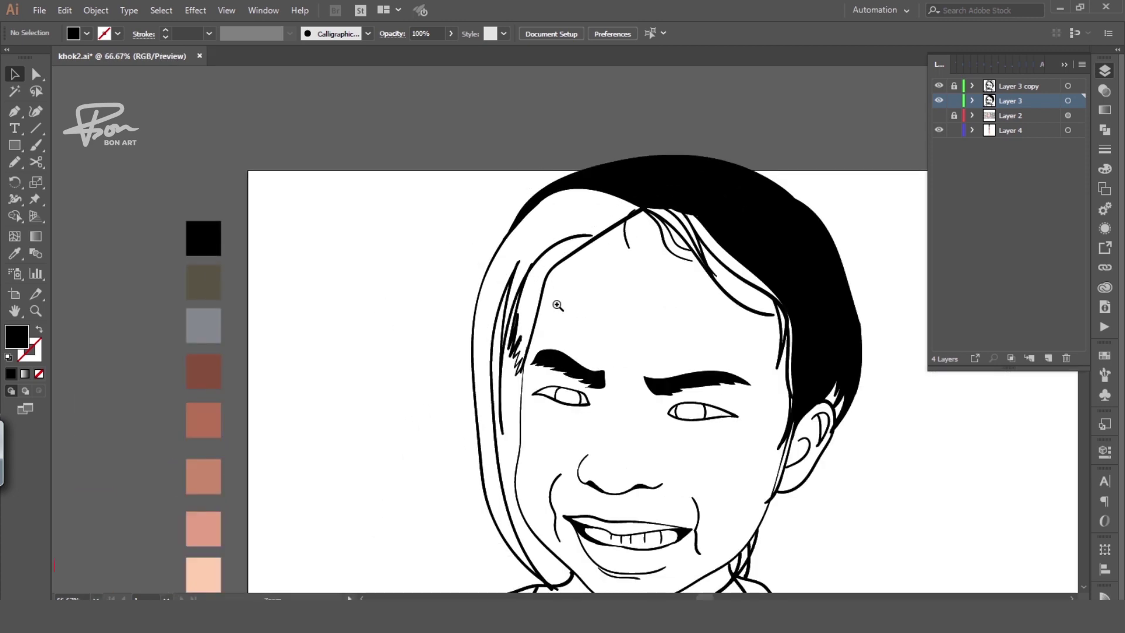
{"action": "left_click", "coordinate": [562, 337]}
{"action": "left_click_drag", "start_coordinate": [568, 339], "coordinate": [568, 221]}
{"action": "scroll", "coordinate": [539, 311], "scroll_direction": "down", "scroll_amount": 1}
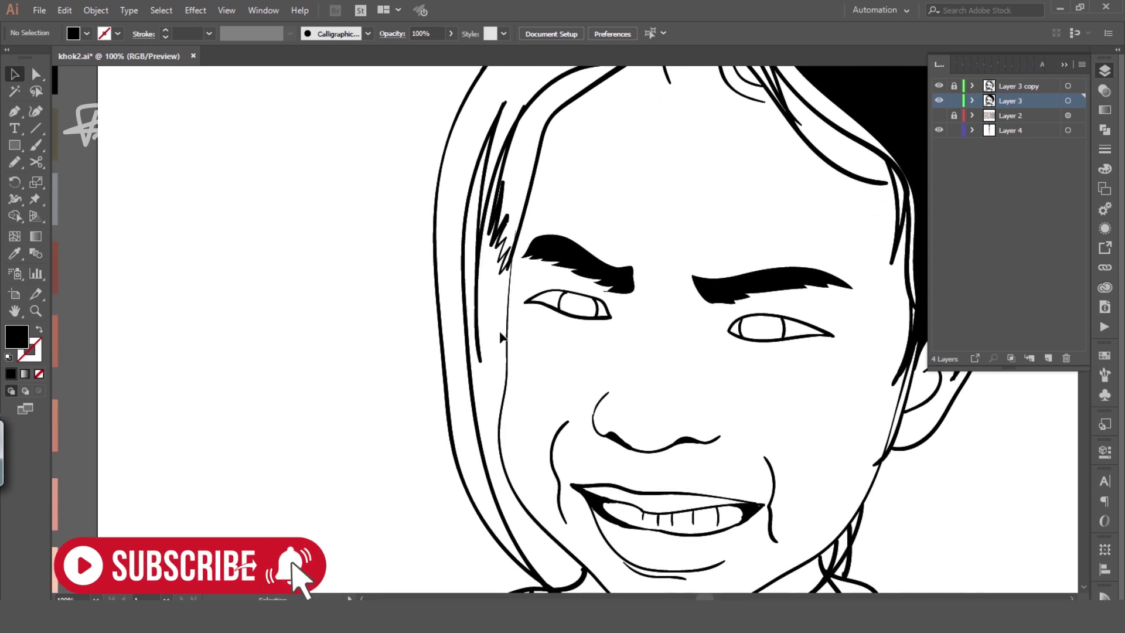
{"action": "scroll", "coordinate": [522, 329], "scroll_direction": "down", "scroll_amount": 1}
{"action": "scroll", "coordinate": [510, 281], "scroll_direction": "down", "scroll_amount": 1}
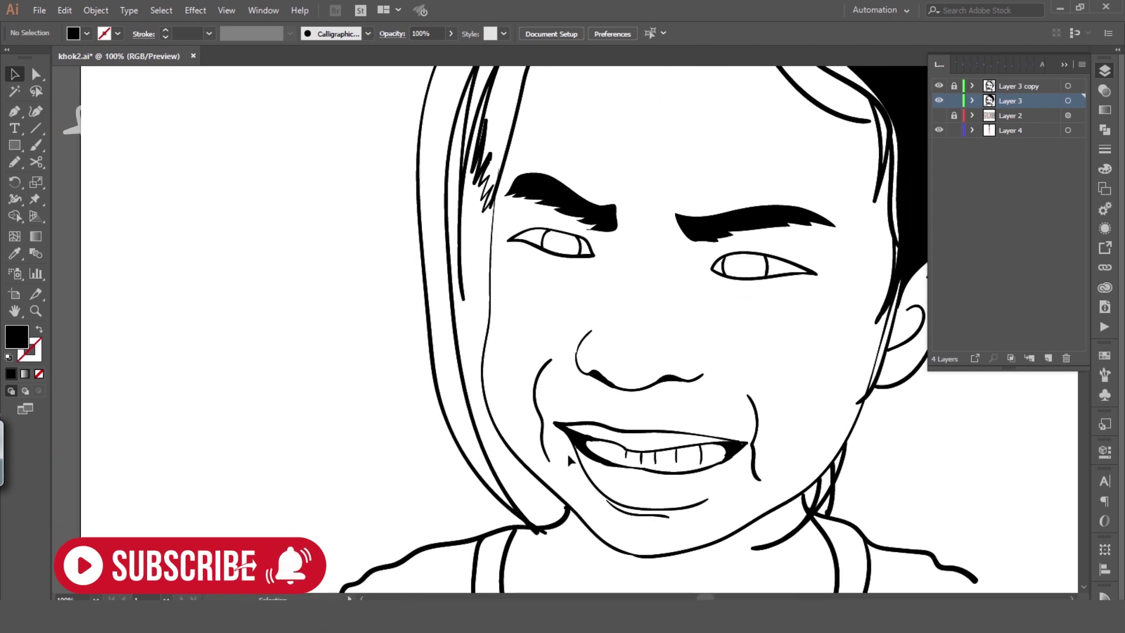
{"action": "key", "text": "a"}
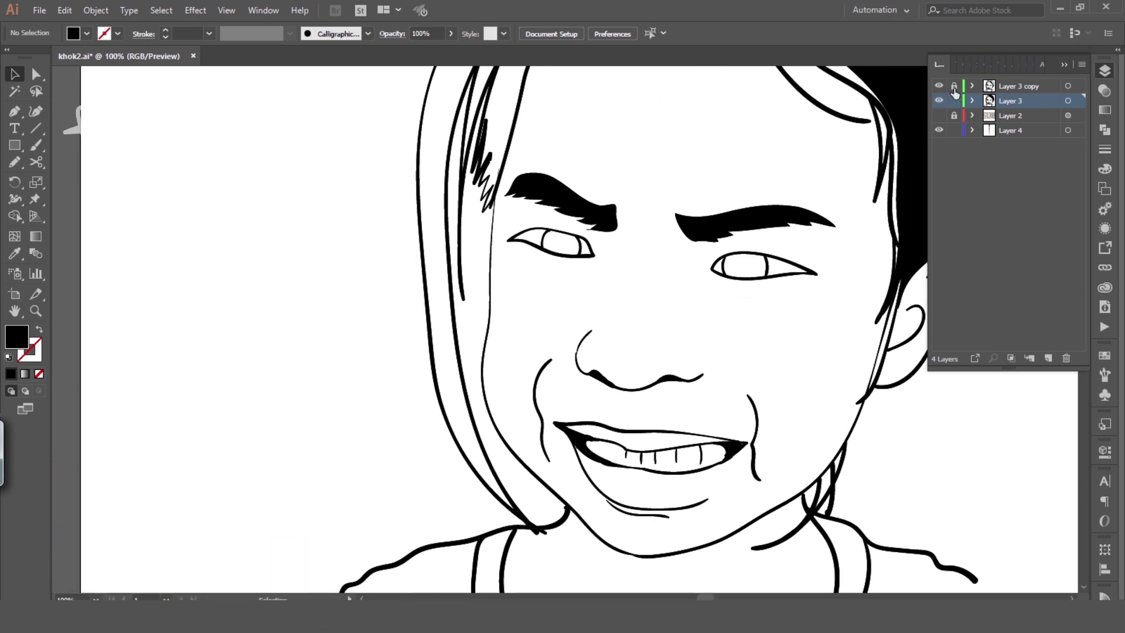
{"action": "left_click", "coordinate": [954, 88]}
{"action": "left_click", "coordinate": [1068, 87]}
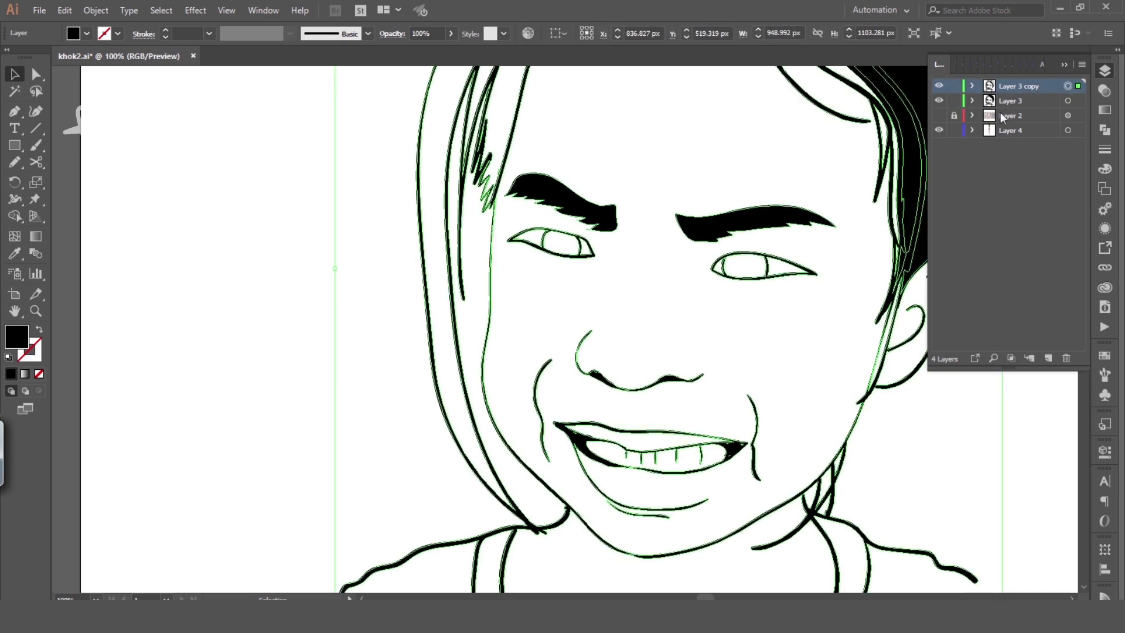
{"action": "scroll", "coordinate": [761, 234], "scroll_direction": "down", "scroll_amount": 2}
{"action": "scroll", "coordinate": [645, 322], "scroll_direction": "down", "scroll_amount": 3}
{"action": "scroll", "coordinate": [564, 352], "scroll_direction": "up", "scroll_amount": 2, "text": "alt"}
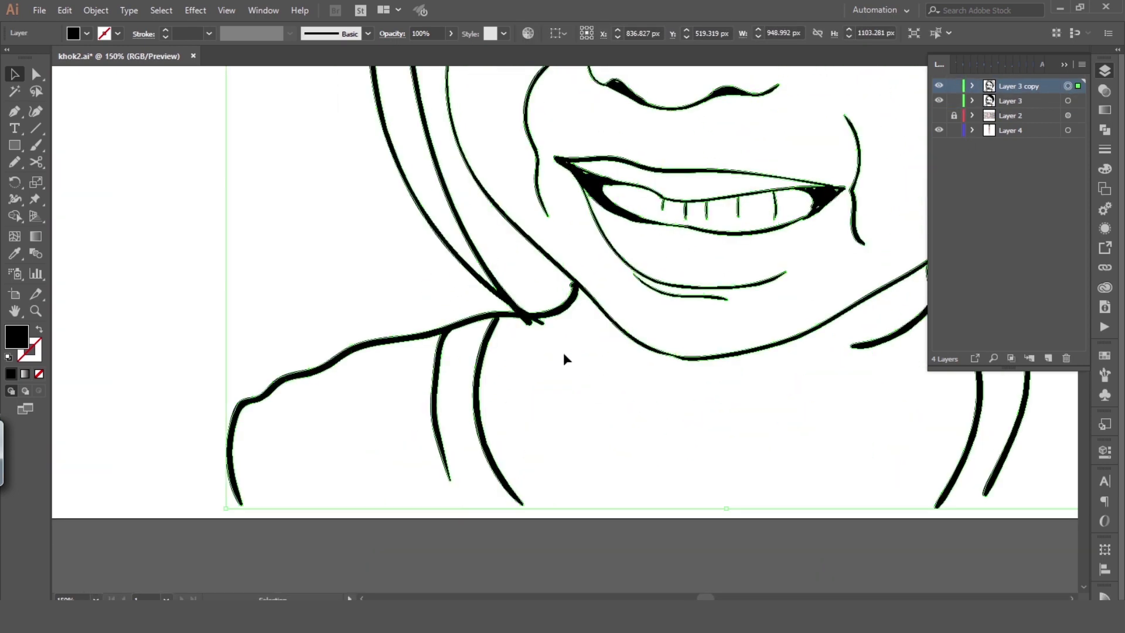
{"action": "key", "text": "shift+e"}
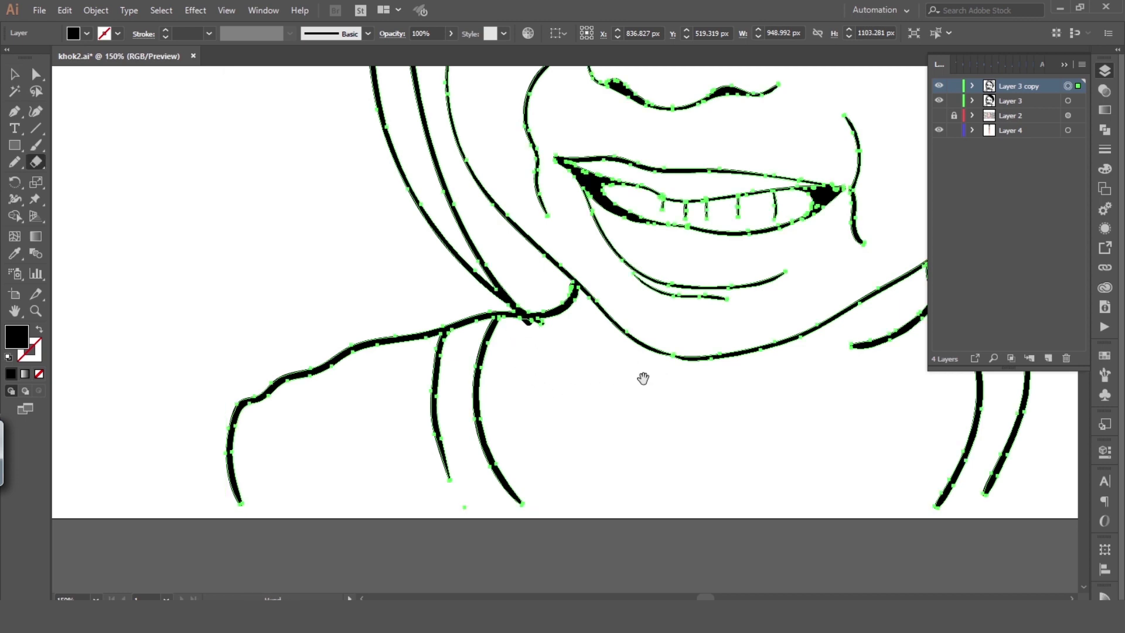
{"action": "left_click_drag", "start_coordinate": [680, 324], "coordinate": [654, 335]}
{"action": "left_click", "coordinate": [1019, 101]}
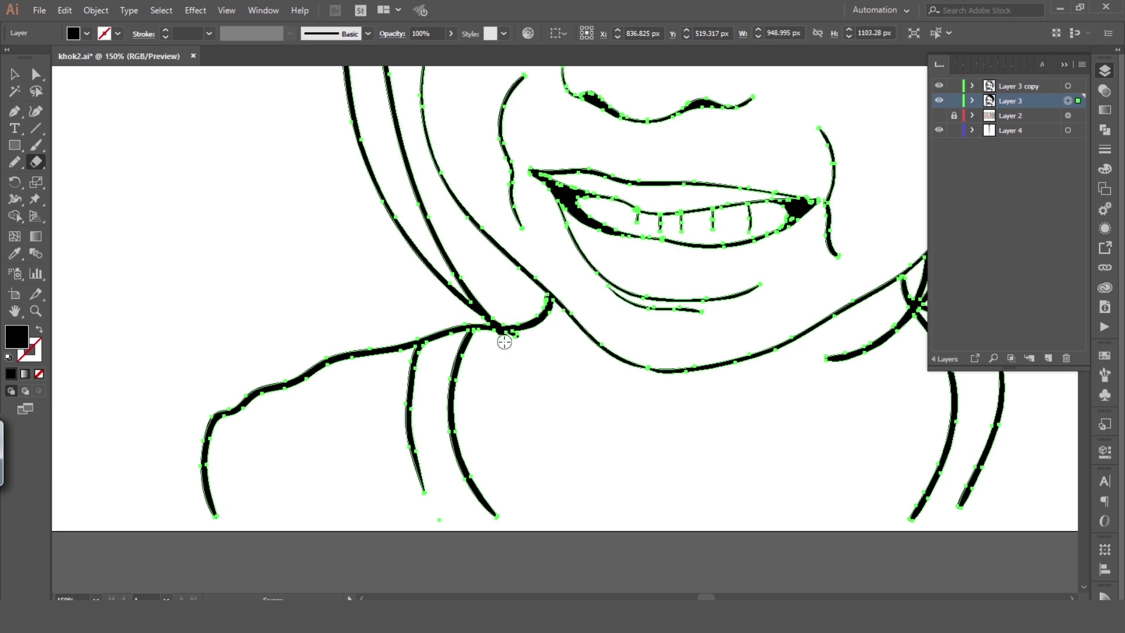
{"action": "mouse_move", "coordinate": [619, 355]}
{"action": "left_mouse_down"}
{"action": "mouse_move", "coordinate": [609, 372]}
{"action": "mouse_move", "coordinate": [485, 366]}
{"action": "mouse_move", "coordinate": [492, 395]}
{"action": "left_mouse_up"}
{"action": "left_click_drag", "start_coordinate": [492, 252], "coordinate": [546, 352]}
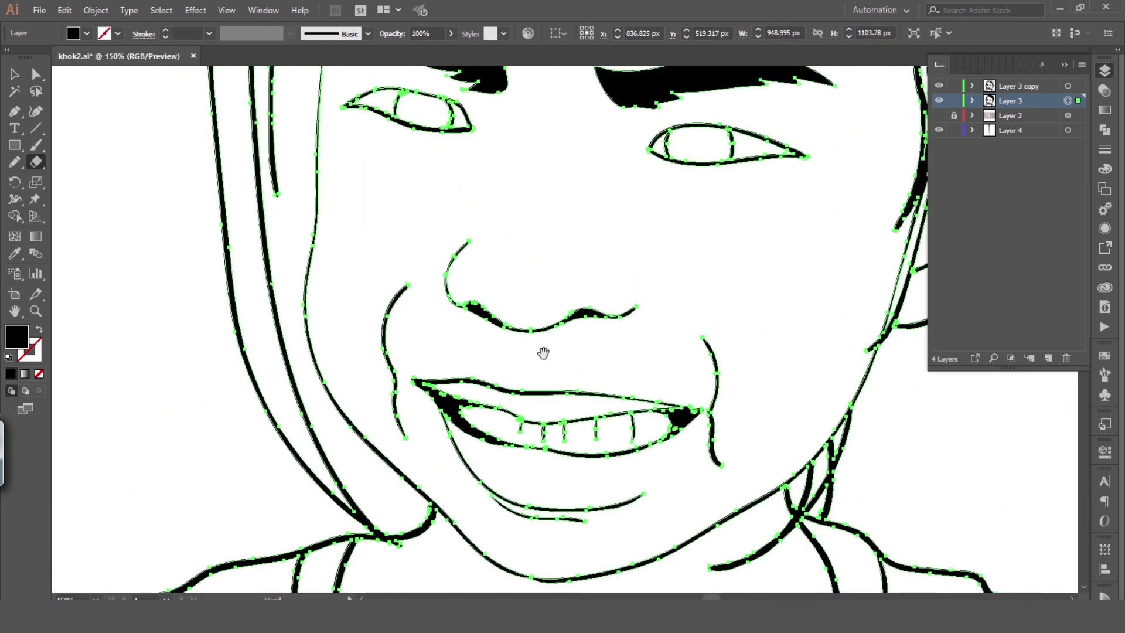
{"action": "left_click_drag", "start_coordinate": [545, 194], "coordinate": [550, 371]}
{"action": "scroll", "coordinate": [555, 431], "scroll_direction": "up", "scroll_amount": 2}
{"action": "scroll", "coordinate": [575, 357], "scroll_direction": "up", "scroll_amount": 2}
{"action": "key", "text": "ctrl+minus"}
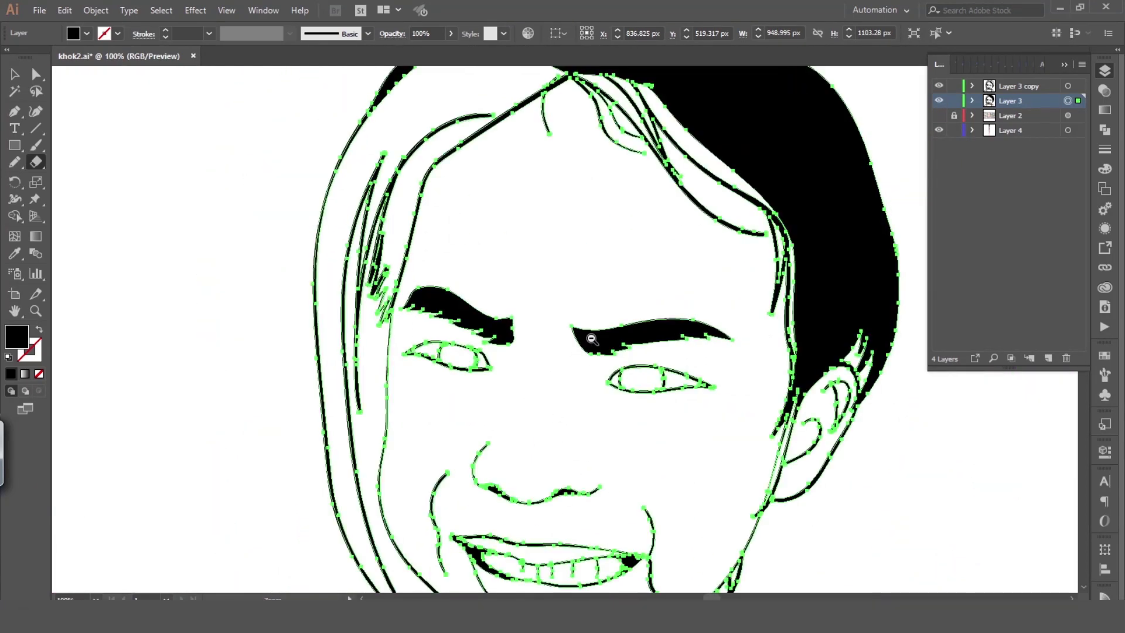
{"action": "key", "text": "ctrl+minus"}
{"action": "scroll", "coordinate": [625, 304], "scroll_direction": "down", "scroll_amount": 1}
{"action": "scroll", "coordinate": [653, 351], "scroll_direction": "left", "scroll_amount": 1}
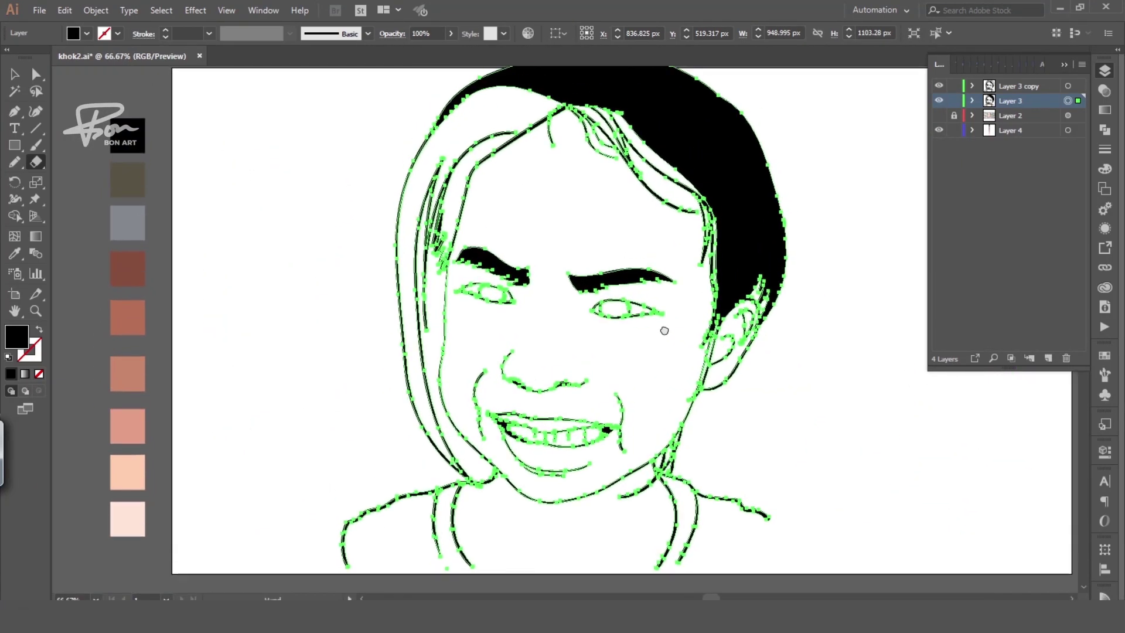
{"action": "left_click", "coordinate": [954, 86]}
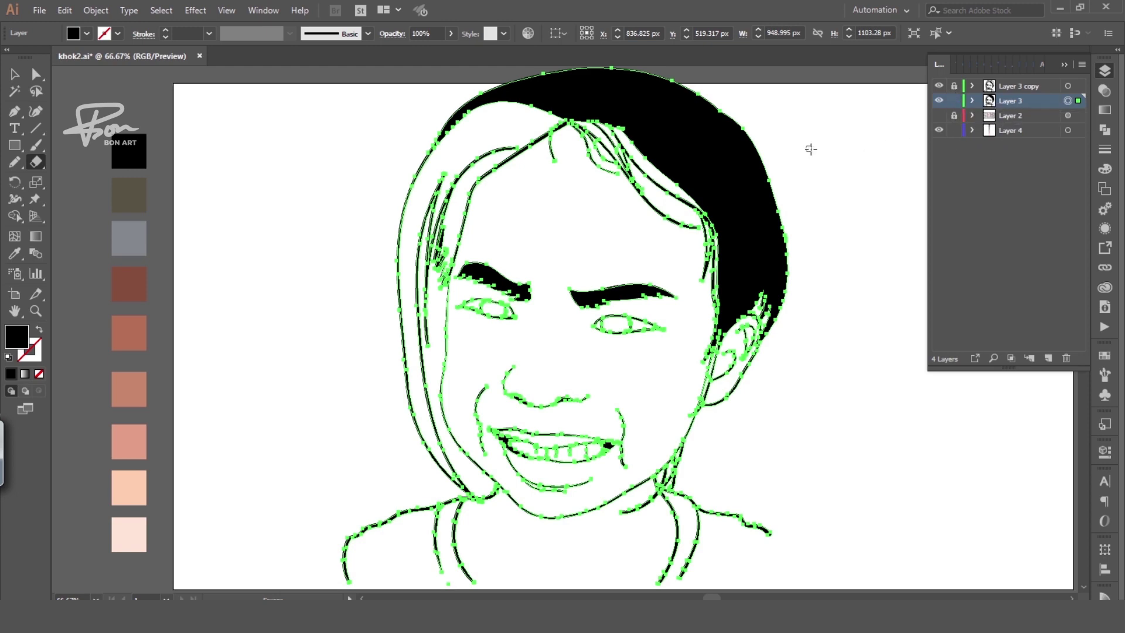
{"action": "key", "text": "ctrl+shift+a"}
Zoom in on the left hair strands and select the zigzag hair strand path
{"action": "left_click_drag", "start_coordinate": [392, 225], "coordinate": [463, 258]}
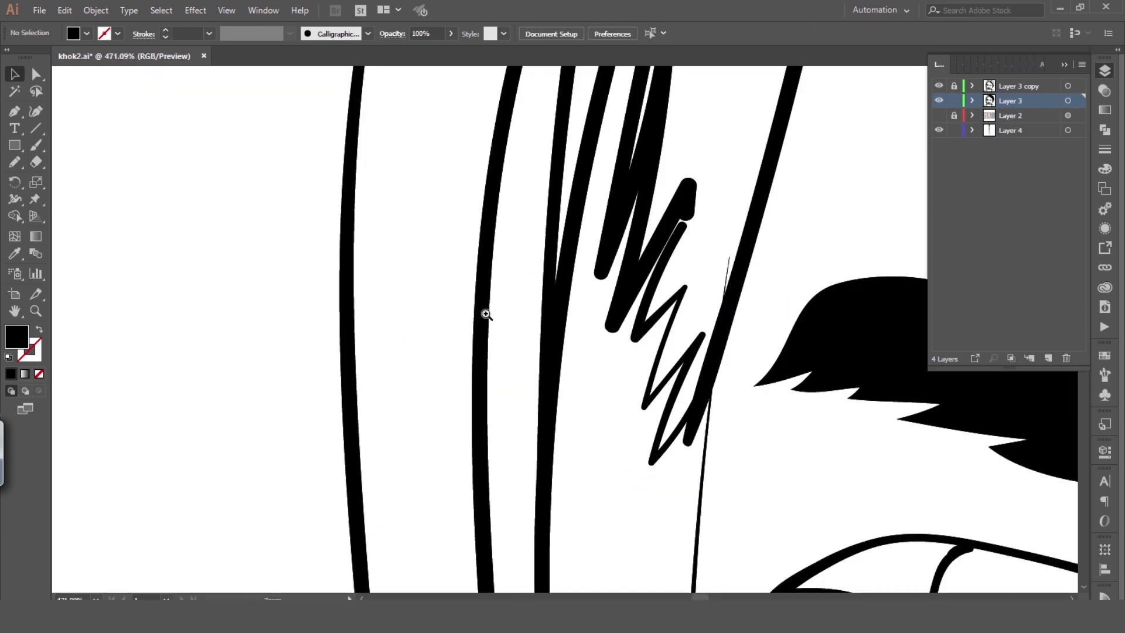
{"action": "key", "text": "a"}
{"action": "left_click", "coordinate": [646, 239]}
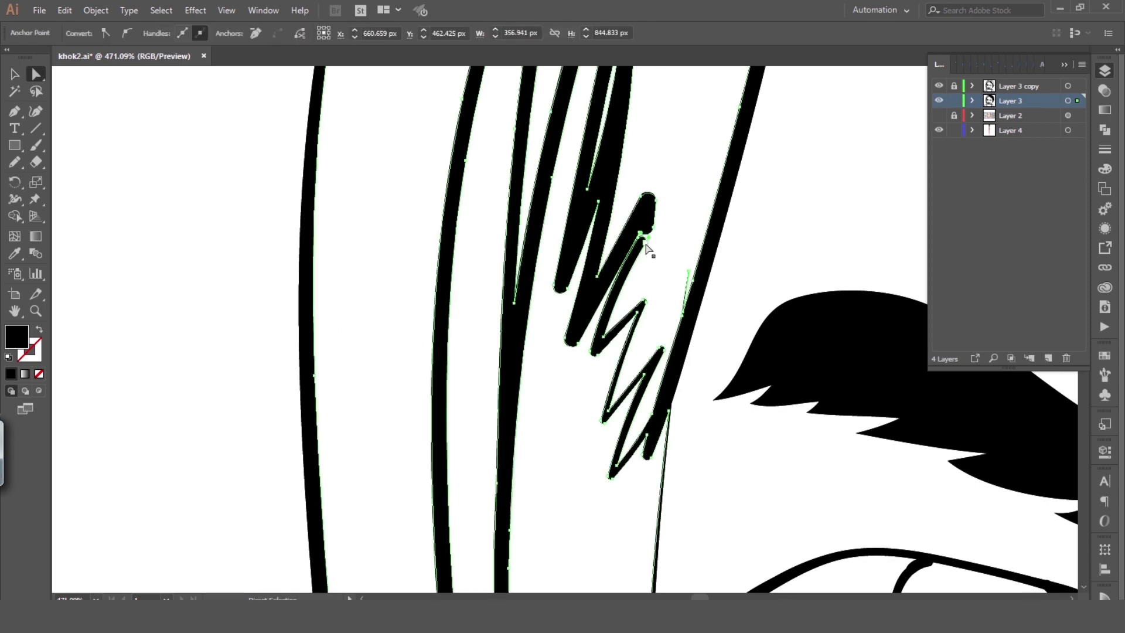
{"action": "scroll", "coordinate": [668, 228], "scroll_direction": "down", "scroll_amount": 4}
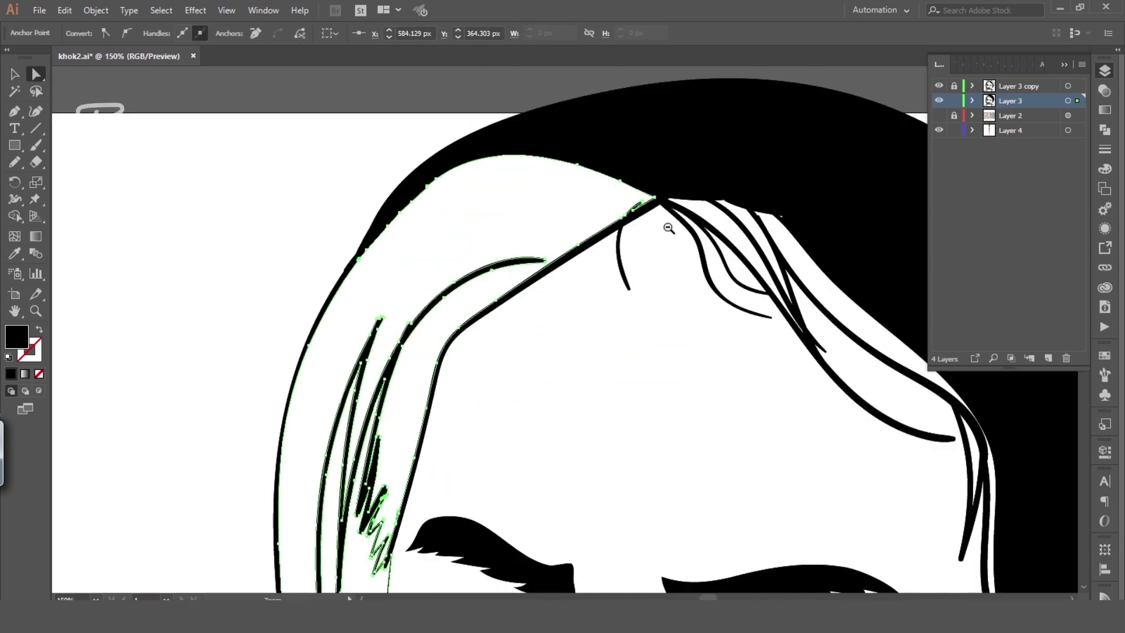
{"action": "left_click", "coordinate": [1104, 129]}
Select all and merge the left hair region into the black fill with Shape Builder
{"action": "key", "text": "ctrl+a"}
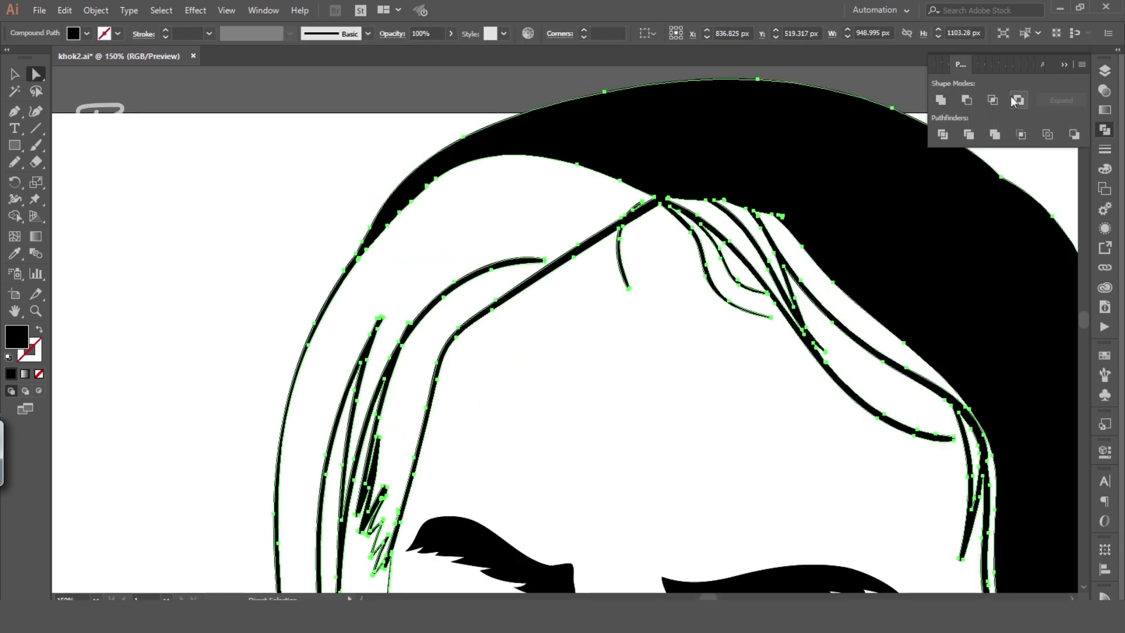
{"action": "left_click", "coordinate": [1104, 70]}
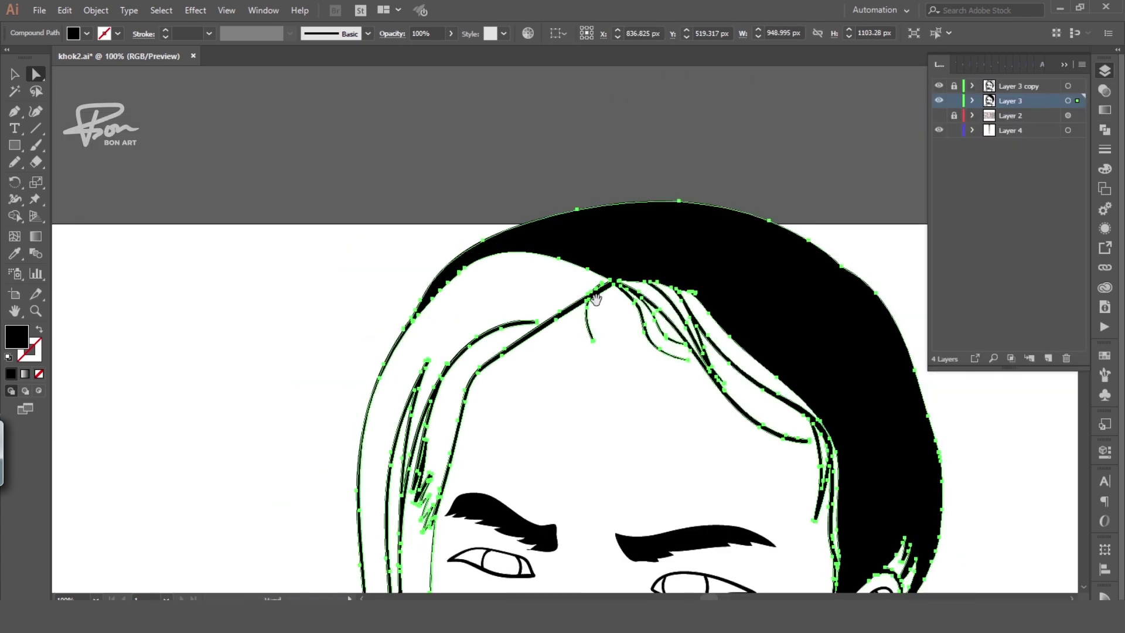
{"action": "scroll", "coordinate": [604, 251], "scroll_direction": "down", "scroll_amount": 2}
{"action": "scroll", "coordinate": [613, 193], "scroll_direction": "up", "scroll_amount": 1}
{"action": "key", "text": "shift+m"}
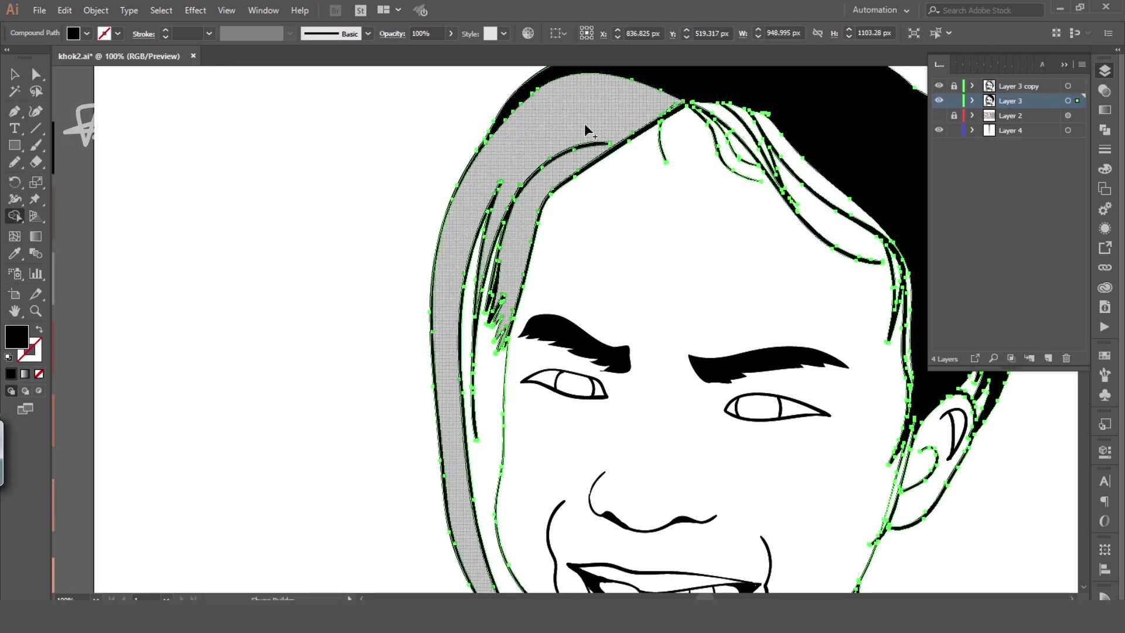
{"action": "left_click", "coordinate": [584, 117]}
{"action": "key", "text": "v"}
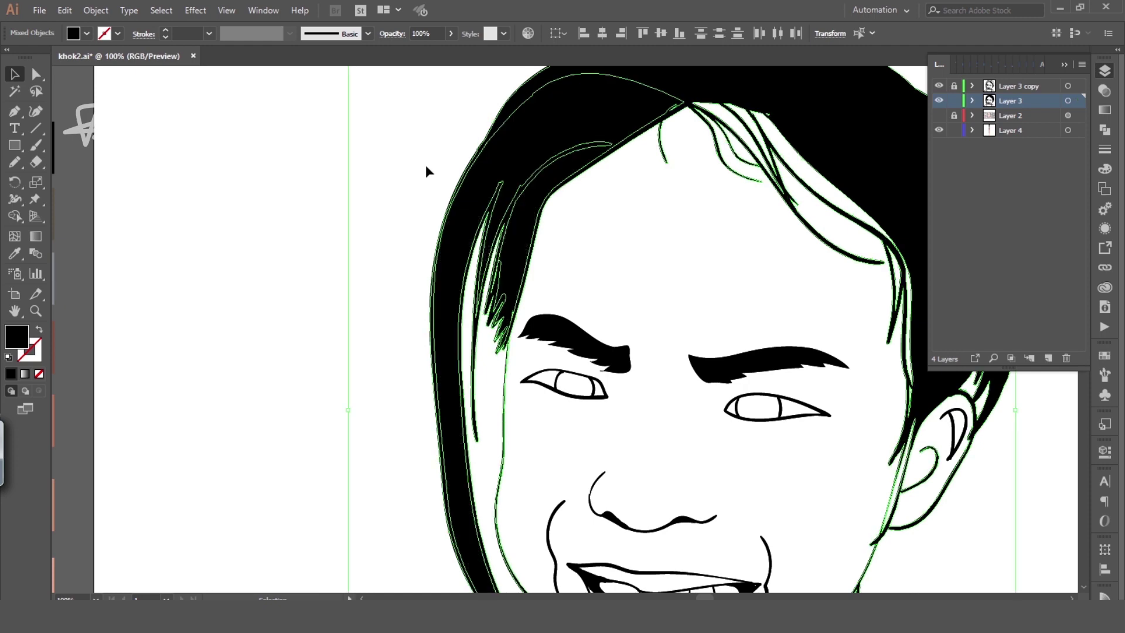
{"action": "left_click", "coordinate": [425, 165]}
Nudge a hair-strand anchor near the temple slightly to the right
{"action": "scroll", "coordinate": [436, 172], "scroll_direction": "down", "scroll_amount": 2}
{"action": "scroll", "coordinate": [543, 241], "scroll_direction": "up", "scroll_amount": 1}
{"action": "scroll", "coordinate": [510, 158], "scroll_direction": "down", "scroll_amount": 1}
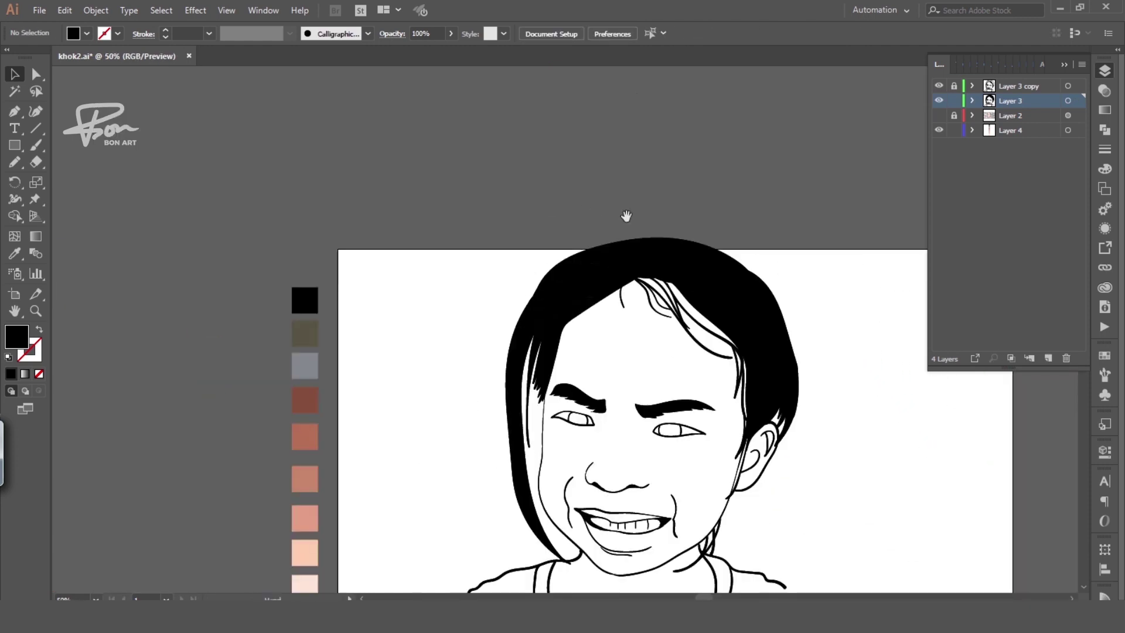
{"action": "scroll", "coordinate": [629, 214], "scroll_direction": "down", "scroll_amount": 1}
{"action": "scroll", "coordinate": [593, 226], "scroll_direction": "down", "scroll_amount": 1}
{"action": "key", "text": "ctrl+equal"}
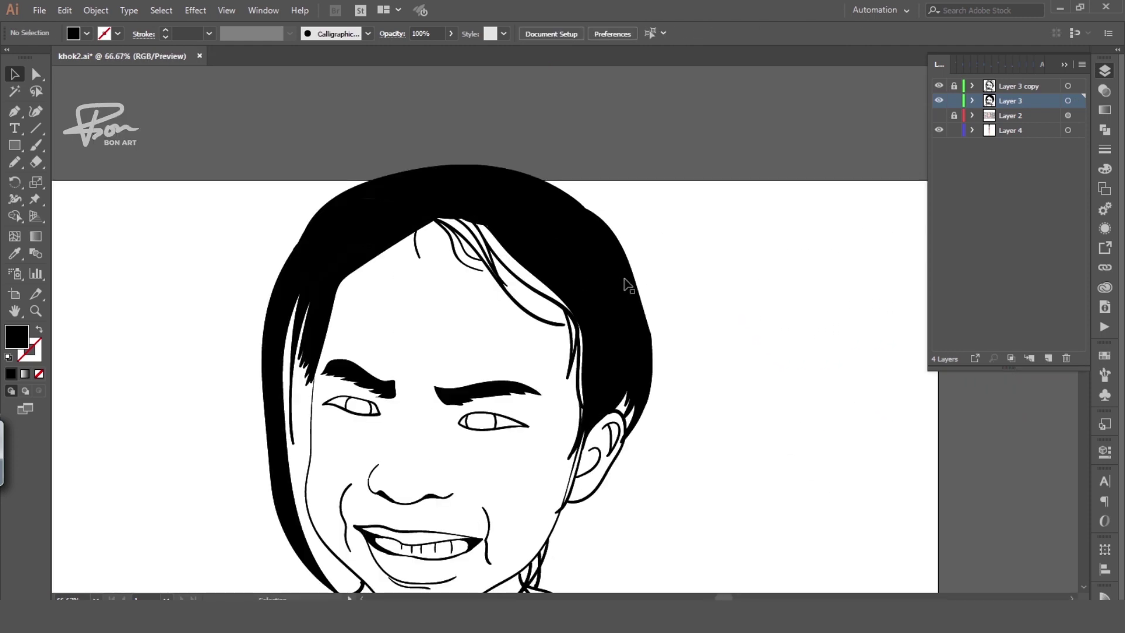
{"action": "key", "text": "a"}
{"action": "left_click", "coordinate": [566, 327]}
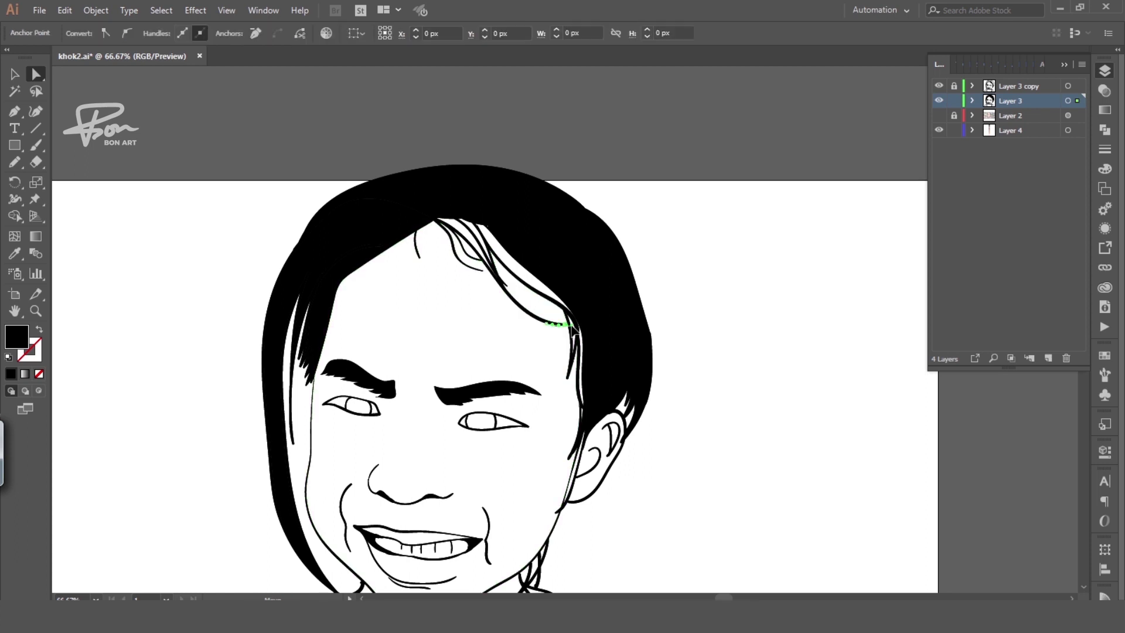
{"action": "left_click", "coordinate": [573, 329]}
{"action": "scroll", "coordinate": [571, 330], "scroll_direction": "up", "scroll_amount": 1}
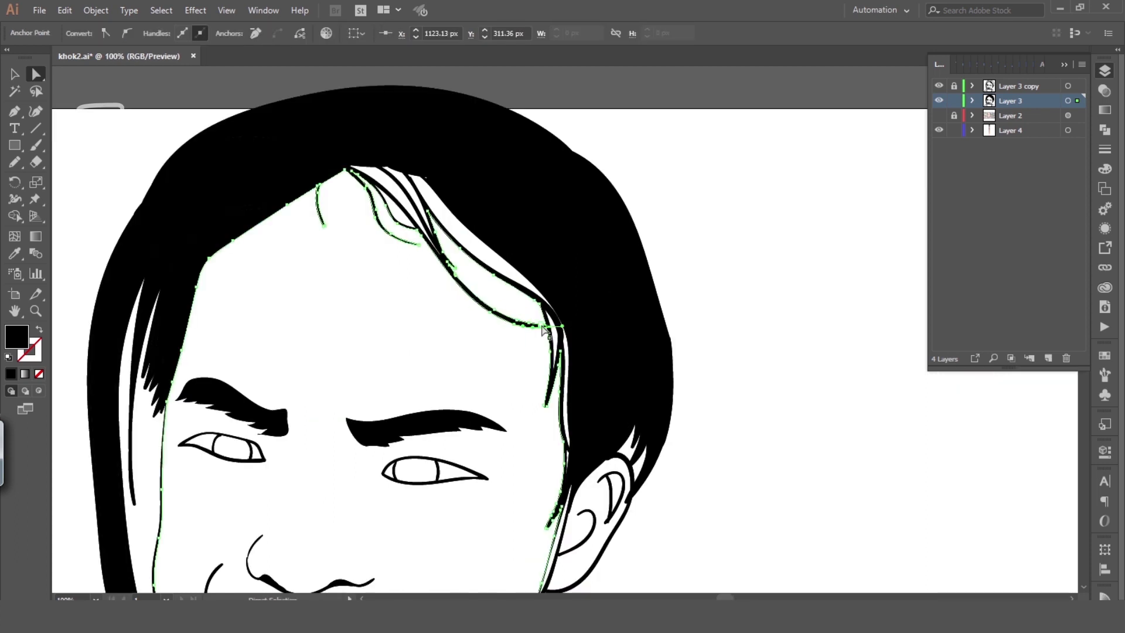
{"action": "left_click", "coordinate": [546, 328]}
{"action": "left_click_drag", "start_coordinate": [552, 329], "coordinate": [560, 328]}
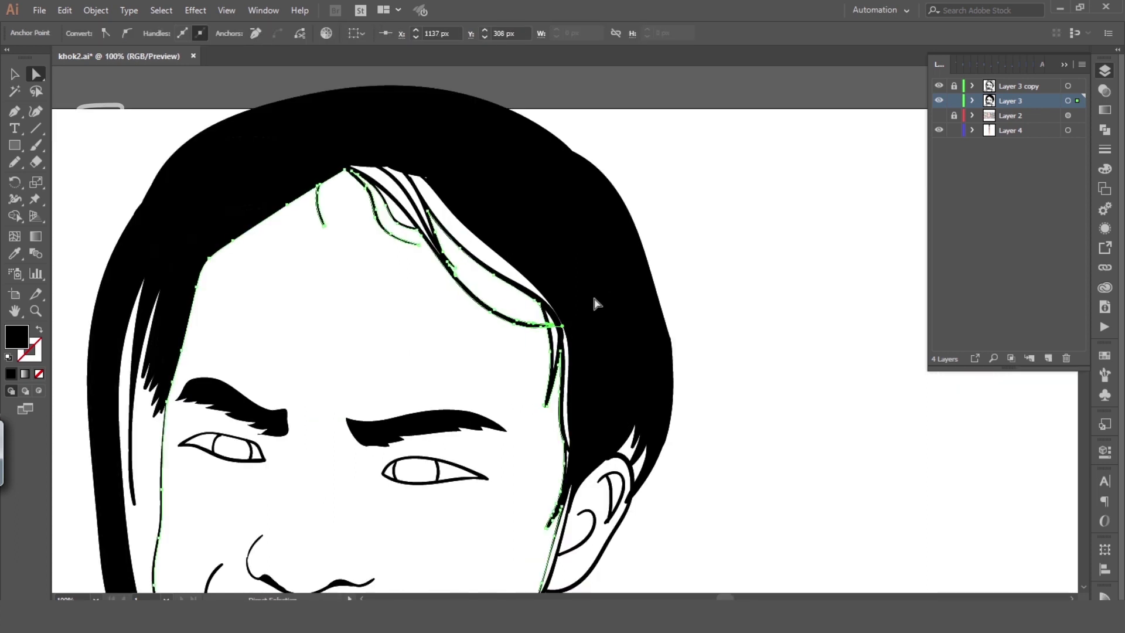
{"action": "left_click", "coordinate": [727, 220]}
Select all on Layer 3 and fill the three white hair-strand gaps black with Shape Builder
{"action": "left_click", "coordinate": [1069, 101]}
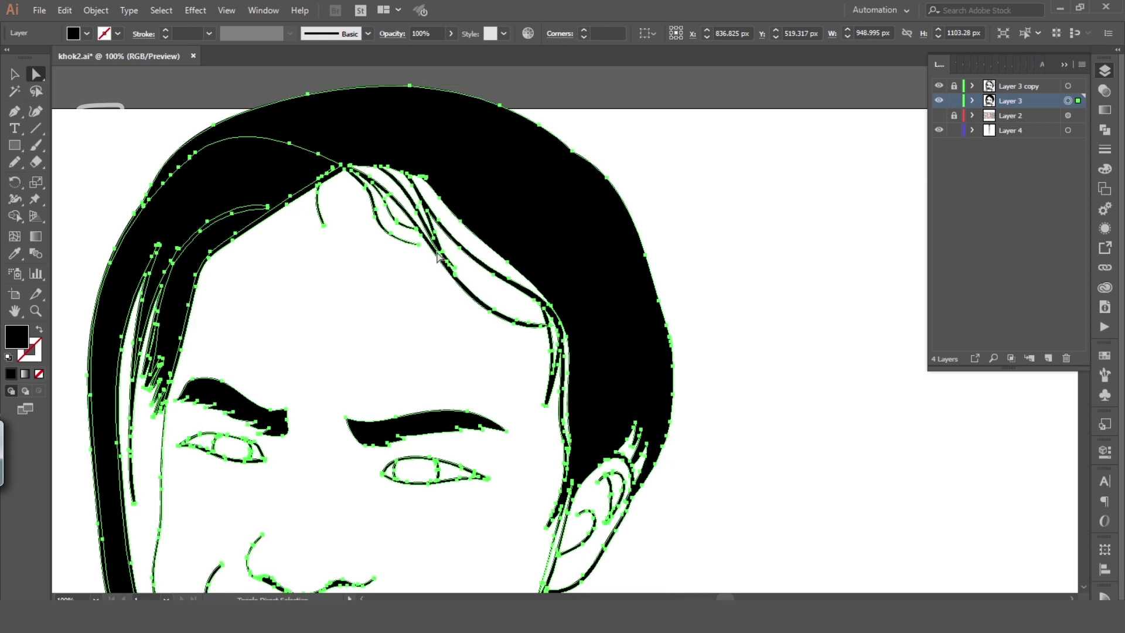
{"action": "key", "text": "shift+m"}
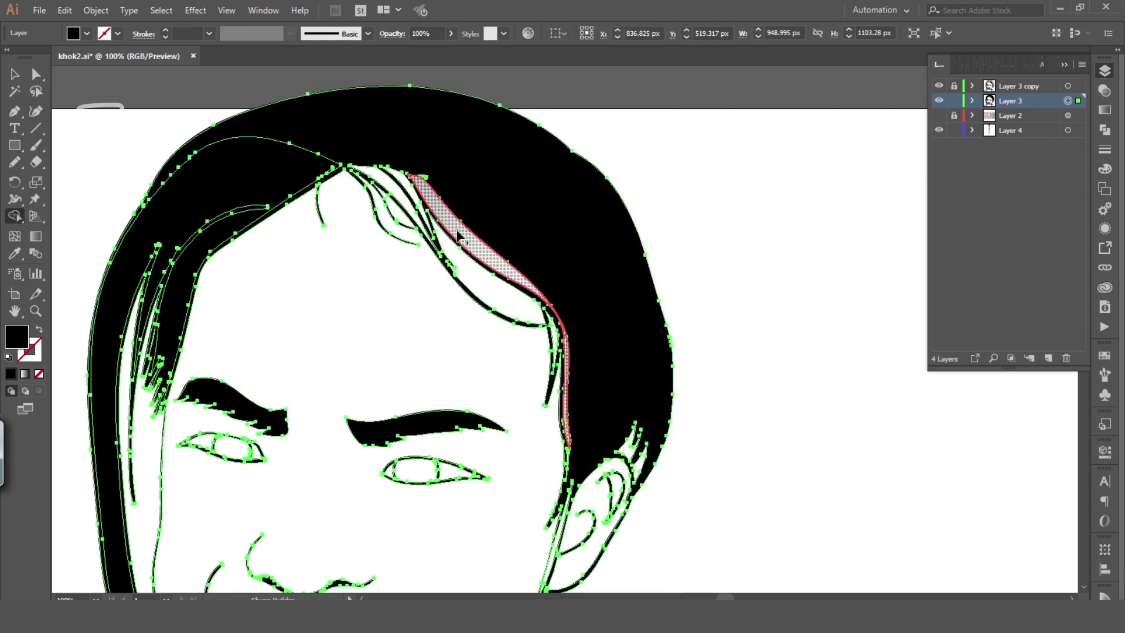
{"action": "left_click", "coordinate": [459, 233]}
{"action": "left_click", "coordinate": [410, 187]}
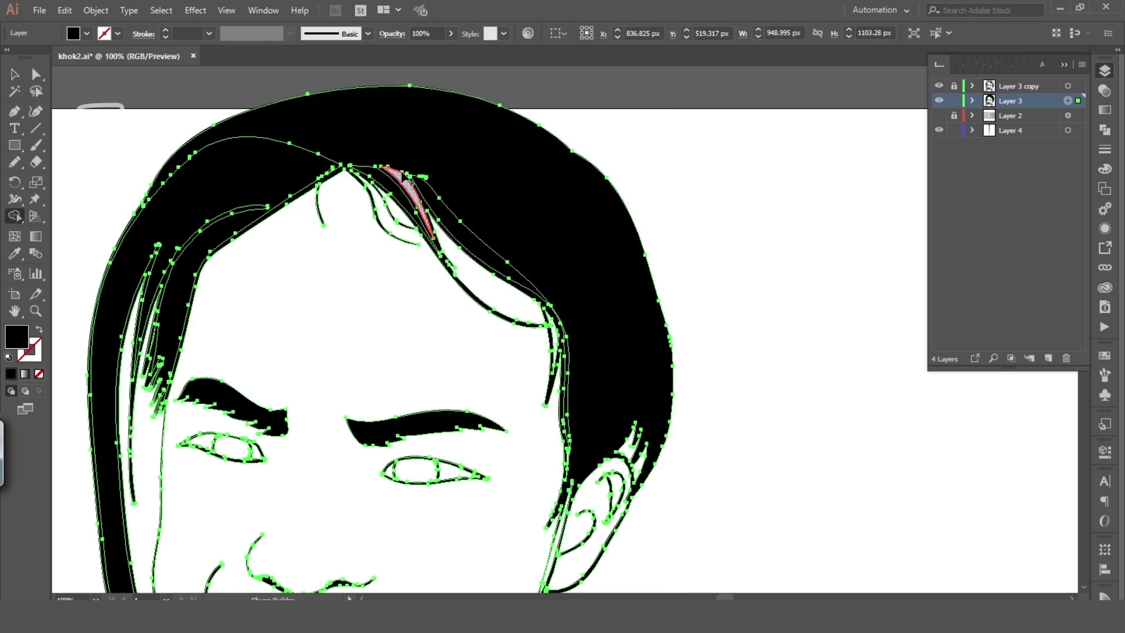
{"action": "left_click", "coordinate": [550, 310]}
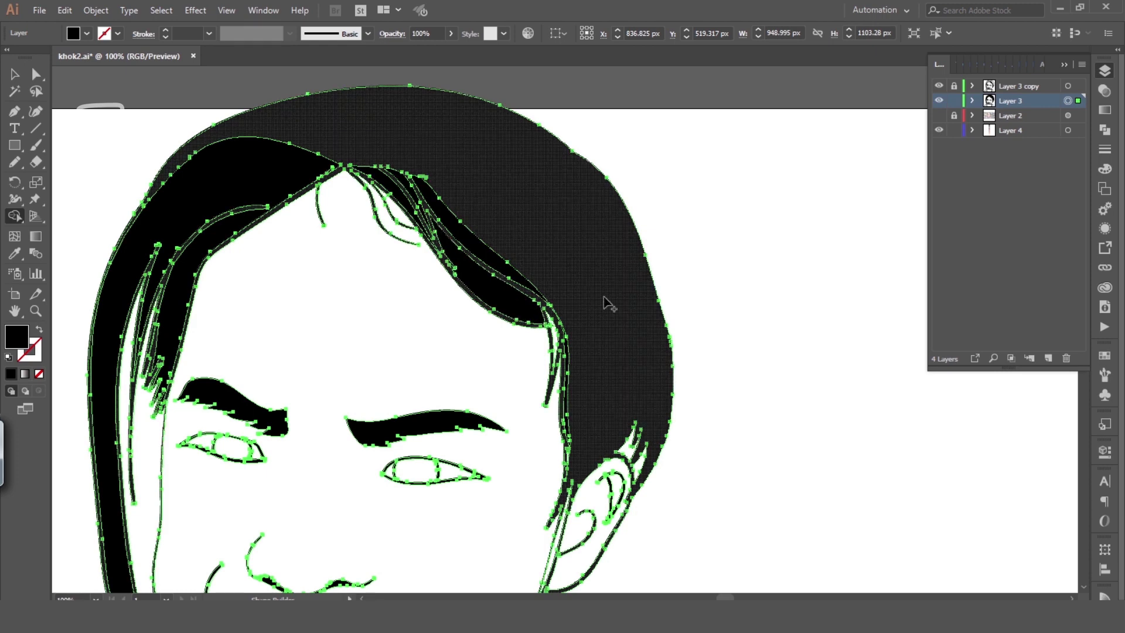
{"action": "key", "text": "v"}
{"action": "left_click", "coordinate": [687, 245]}
Frame the face, select all and fill both eyes black with Shape Builder
{"action": "left_click", "coordinate": [668, 244], "text": "ctrl+alt"}
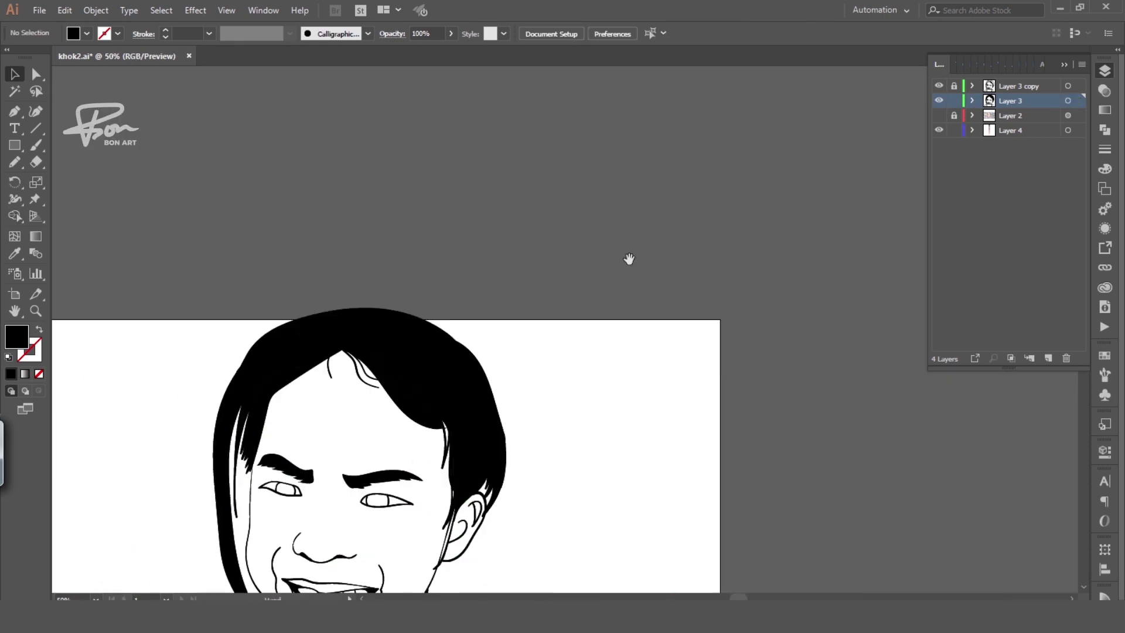
{"action": "left_click_drag", "start_coordinate": [628, 258], "coordinate": [606, 158]}
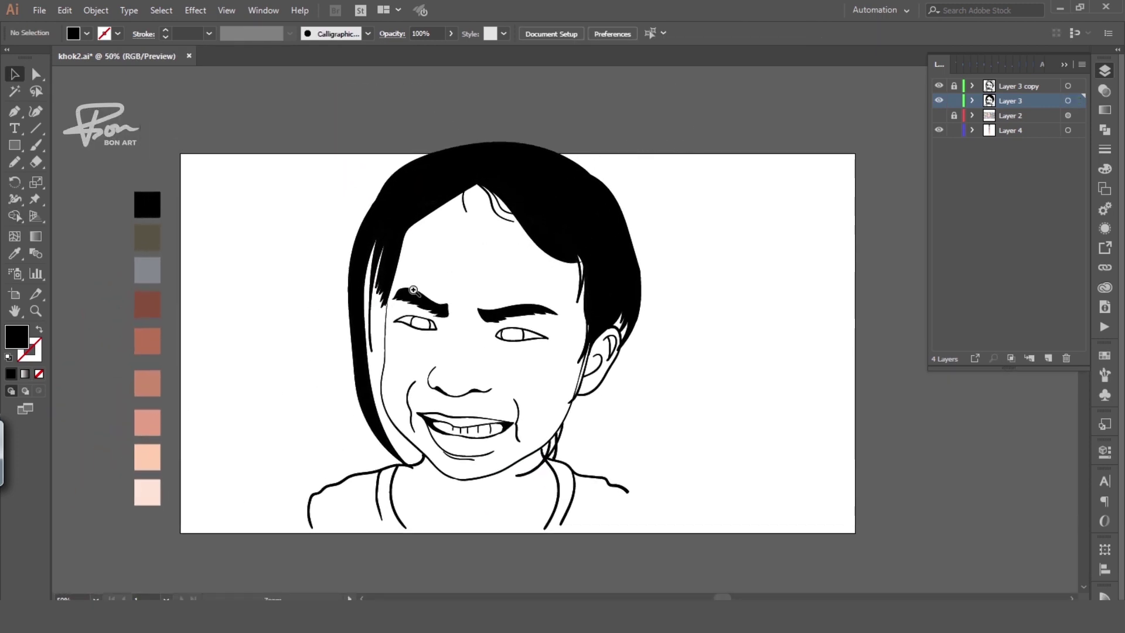
{"action": "left_click", "coordinate": [413, 290], "text": "ctrl"}
{"action": "left_click_drag", "start_coordinate": [470, 302], "coordinate": [392, 235]}
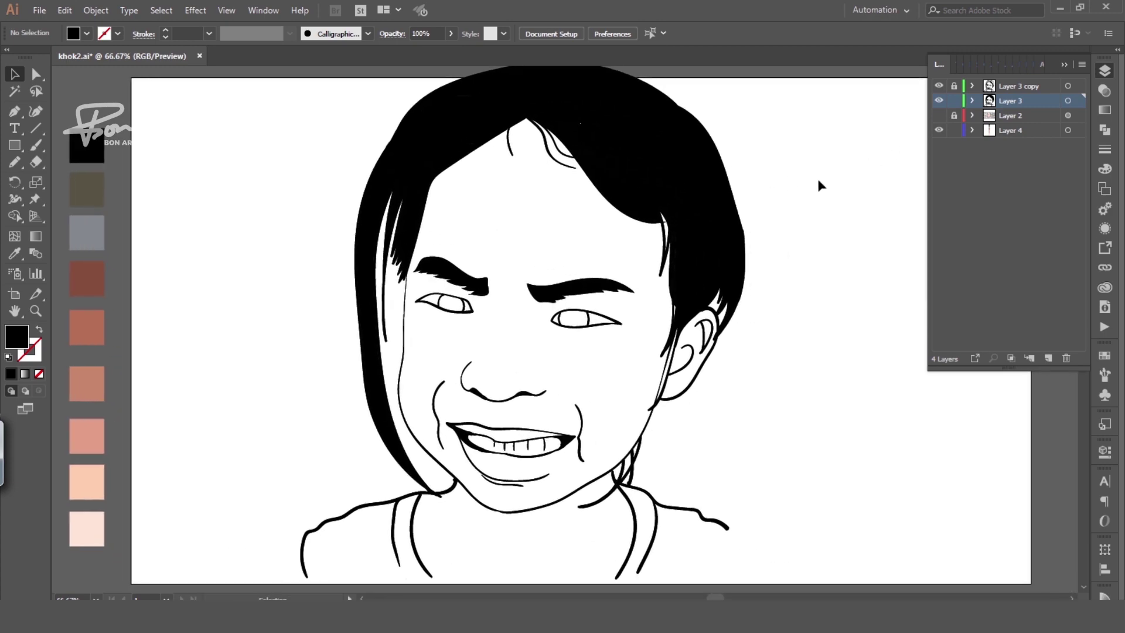
{"action": "key", "text": "ctrl+a"}
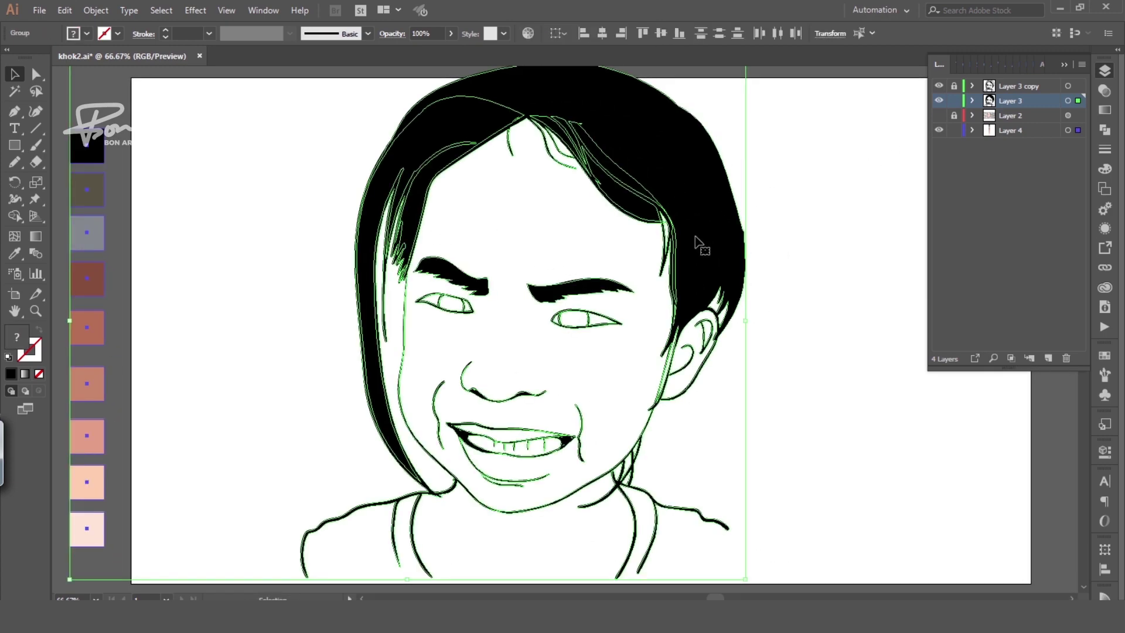
{"action": "key", "text": "shift+m"}
{"action": "left_click", "coordinate": [571, 321]}
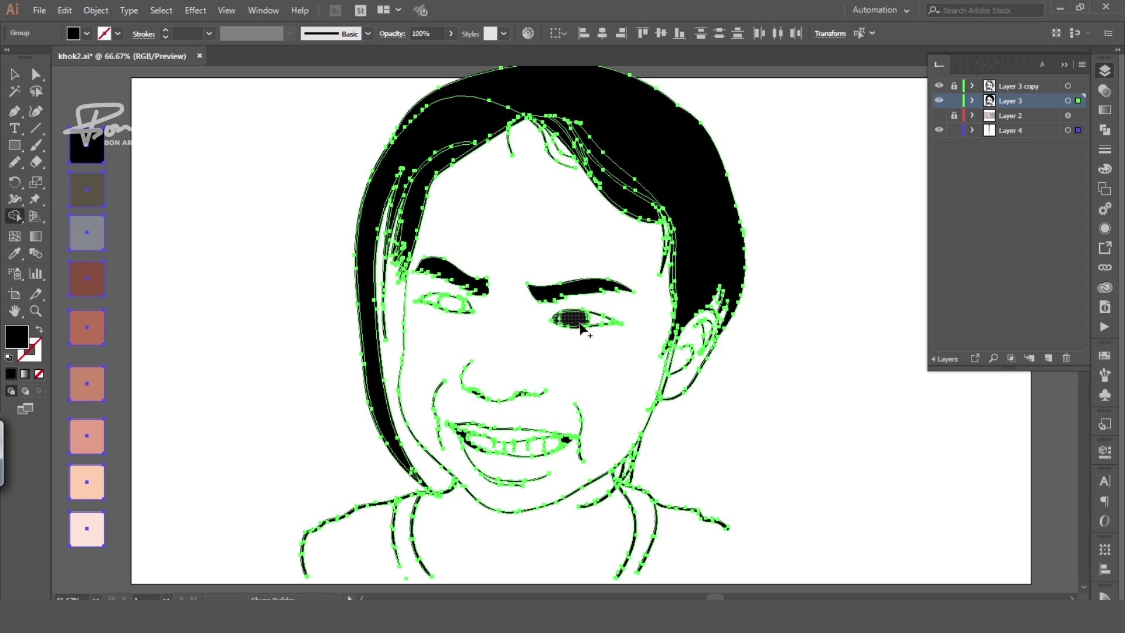
{"action": "left_click", "coordinate": [445, 303]}
Turn the face, ear and merged tooth regions into filled shapes, then deselect
{"action": "left_click", "coordinate": [571, 247]}
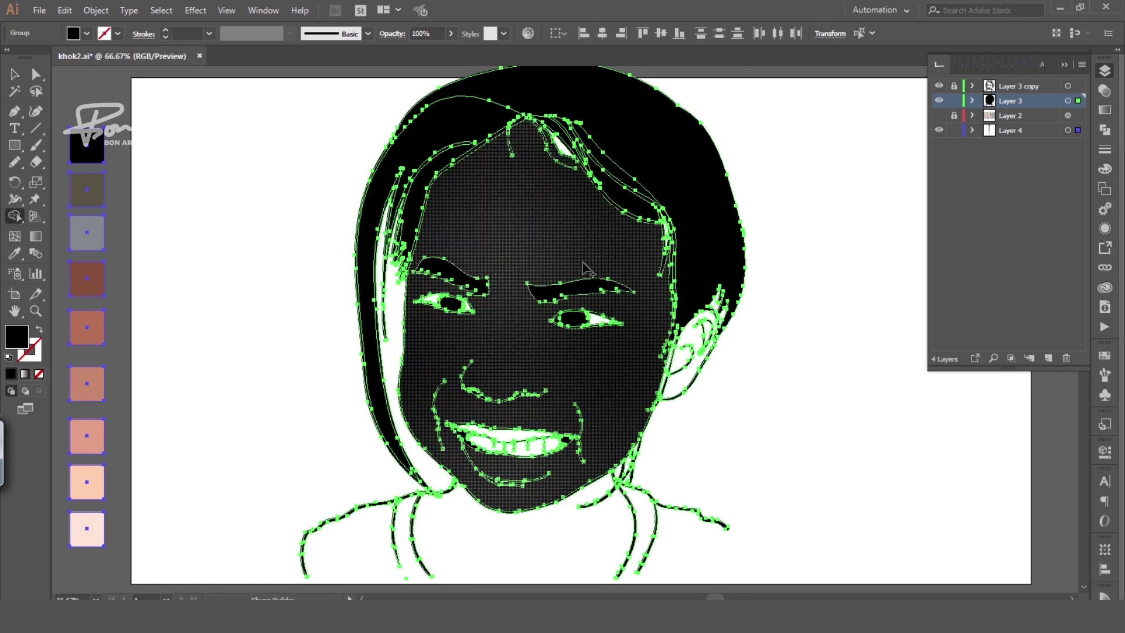
{"action": "mouse_move", "coordinate": [620, 359]}
{"action": "left_mouse_down"}
{"action": "mouse_move", "coordinate": [592, 323]}
{"action": "mouse_move", "coordinate": [590, 341]}
{"action": "left_mouse_up"}
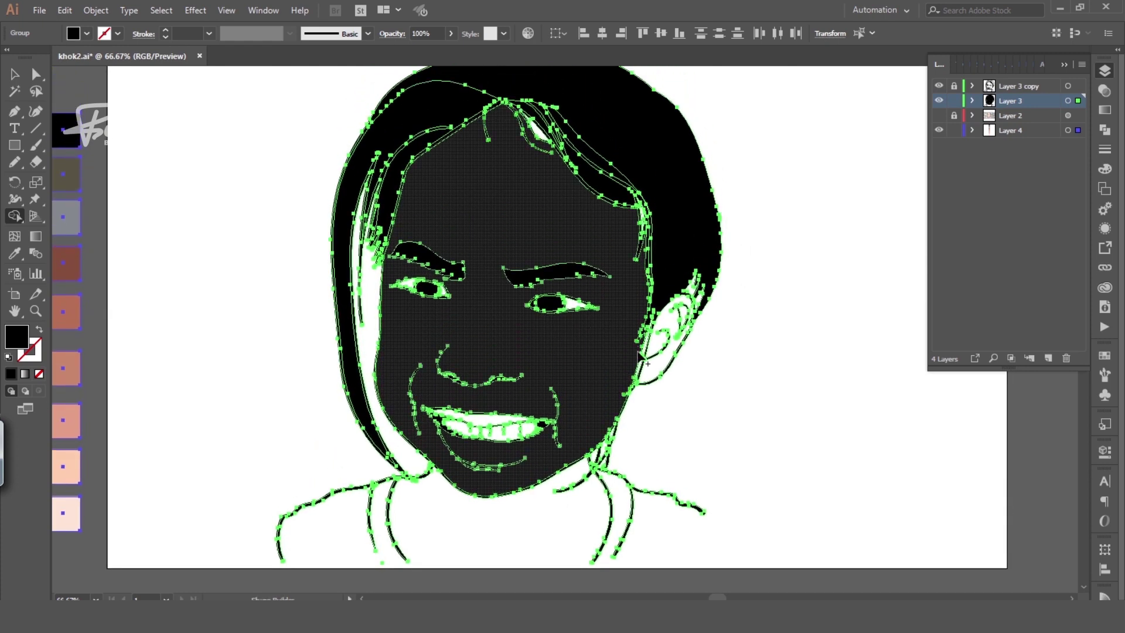
{"action": "left_click", "coordinate": [689, 328]}
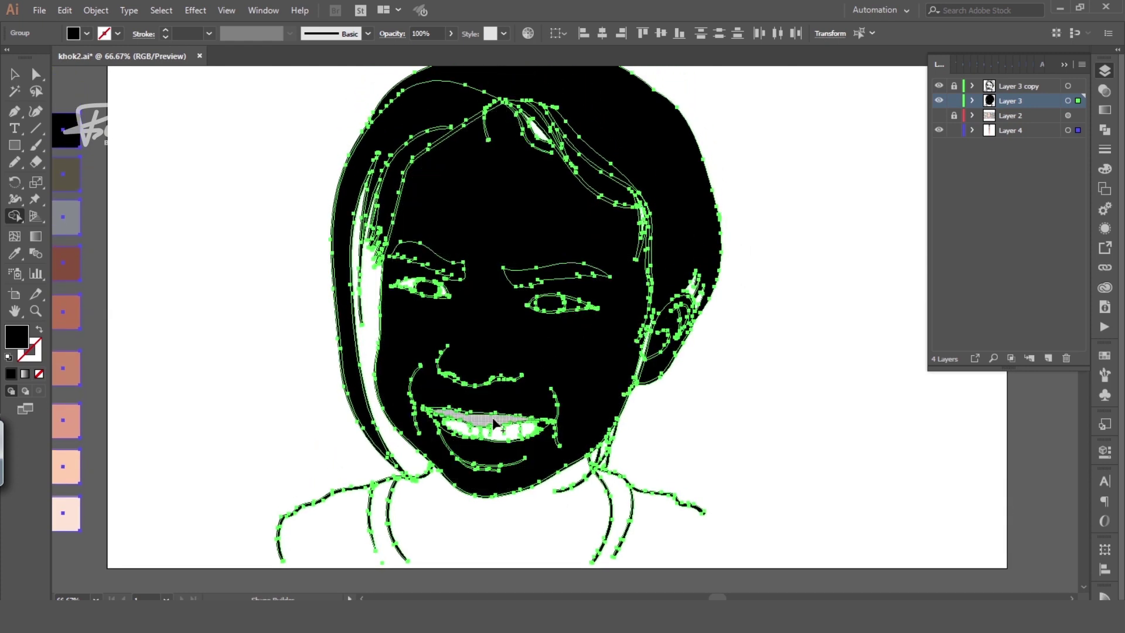
{"action": "mouse_move", "coordinate": [493, 421]}
{"action": "left_mouse_down"}
{"action": "mouse_move", "coordinate": [514, 437]}
{"action": "mouse_move", "coordinate": [554, 434]}
{"action": "left_mouse_up"}
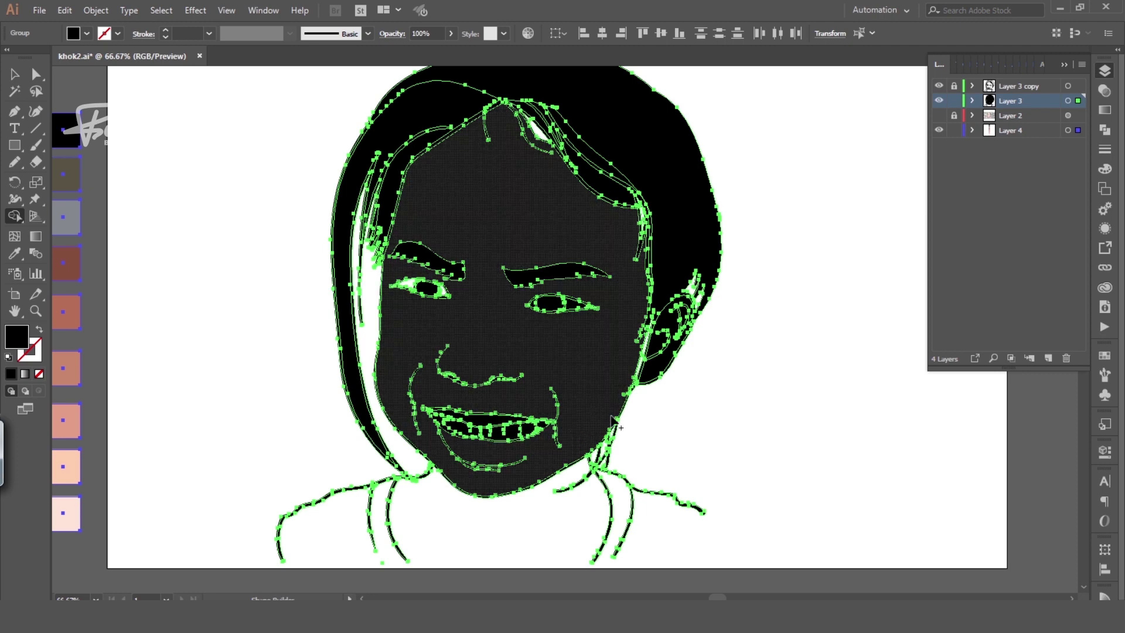
{"action": "key", "text": "v"}
{"action": "left_click", "coordinate": [705, 390]}
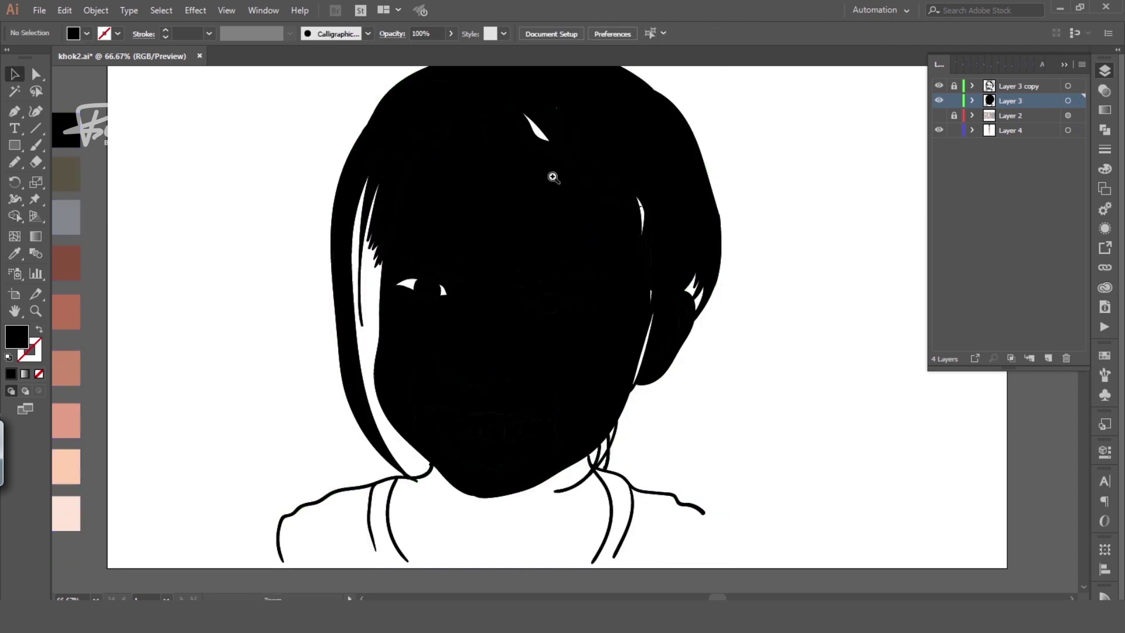
Select the portrait group, briefly switch to Shape Builder, then deselect
{"action": "left_click", "coordinate": [542, 135]}
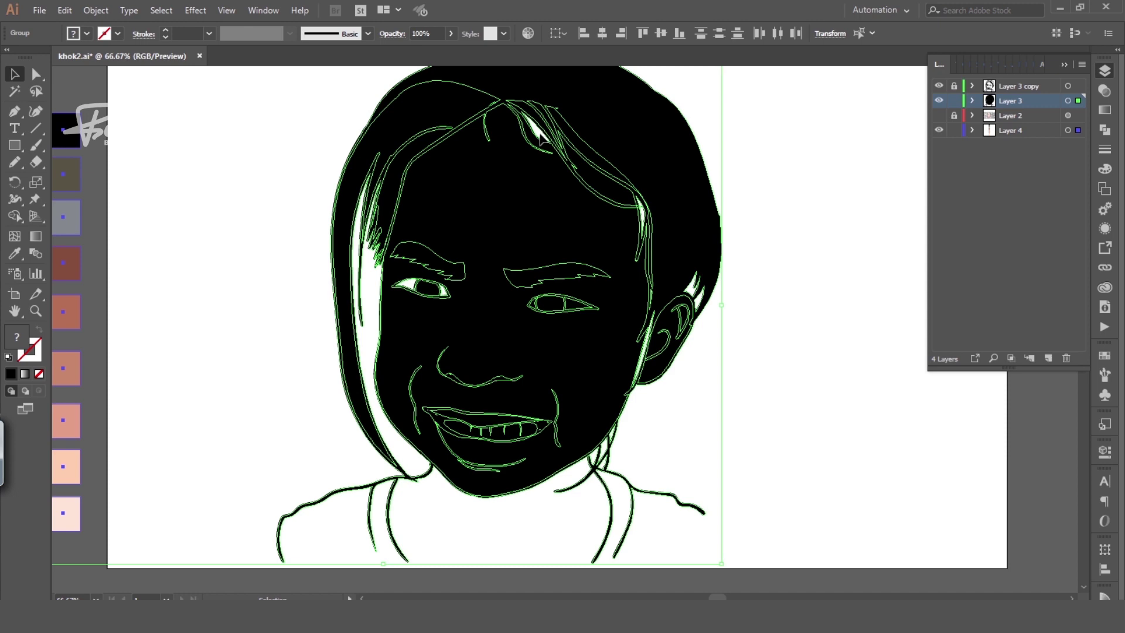
{"action": "key", "text": "shift+m"}
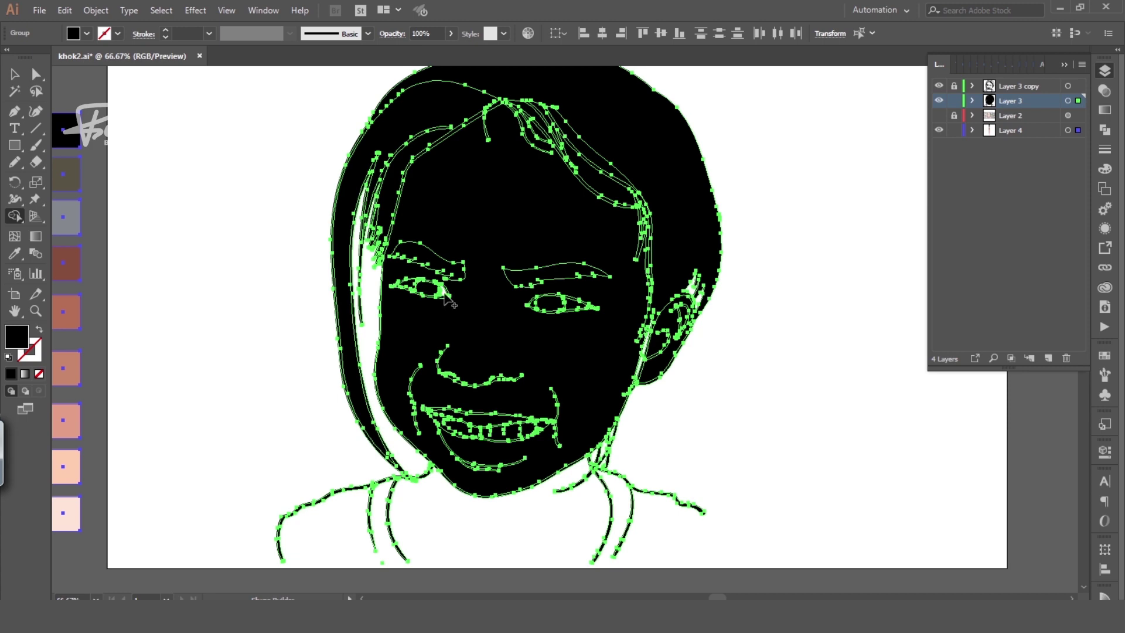
{"action": "key", "text": "v"}
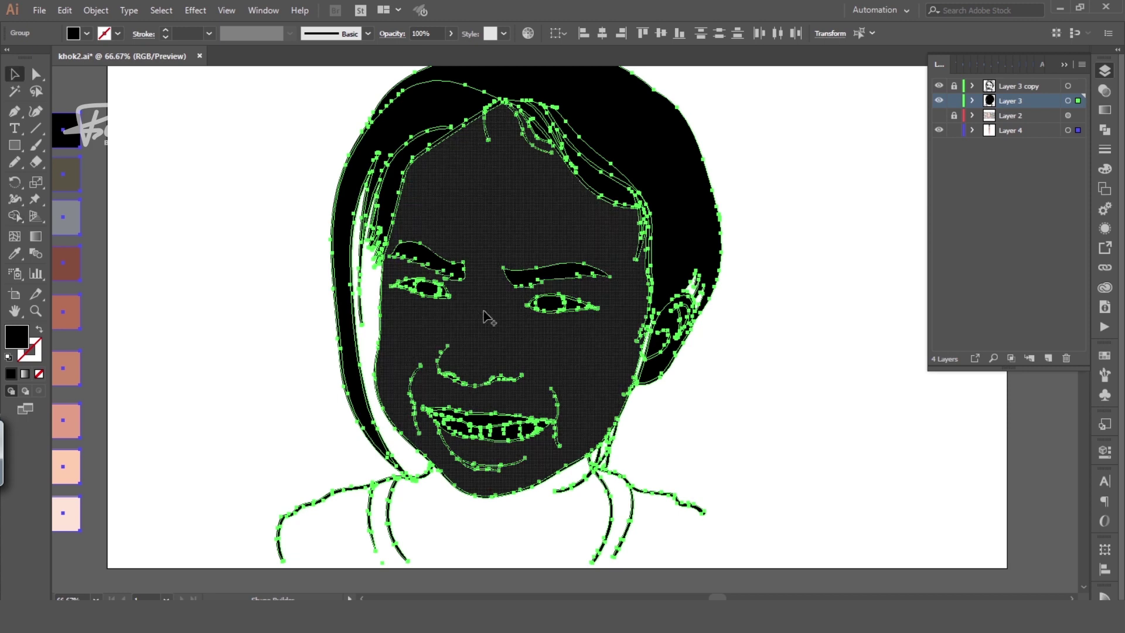
{"action": "left_click", "coordinate": [758, 300]}
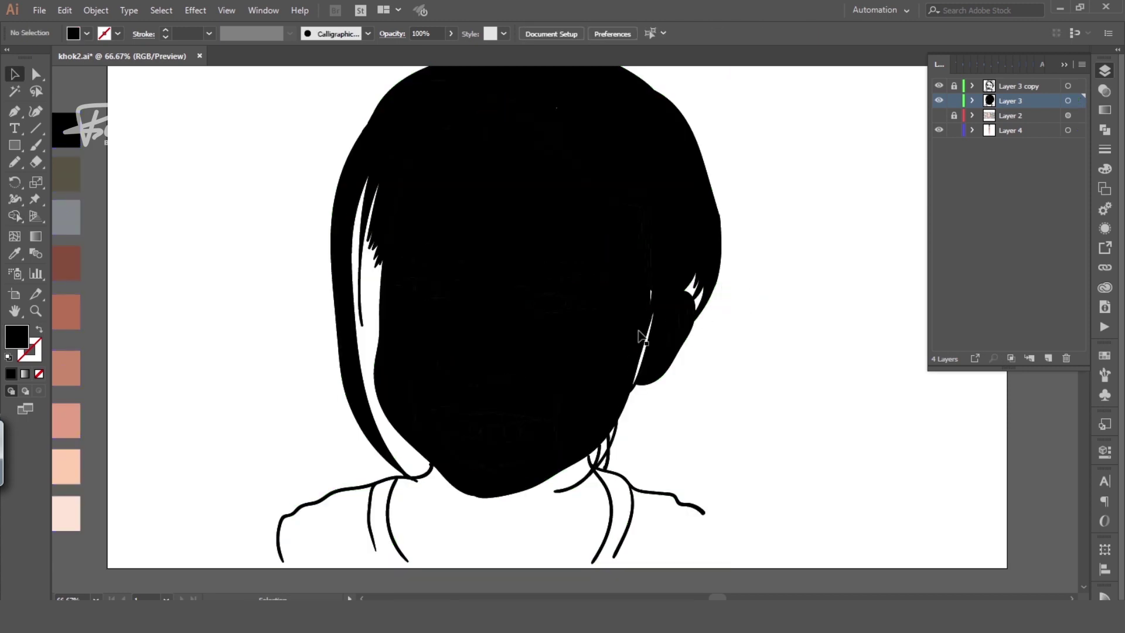
Fill the face shape with the salmon skin swatch using the Eyedropper
{"action": "key", "text": "a"}
{"action": "key", "text": "ctrl+minus"}
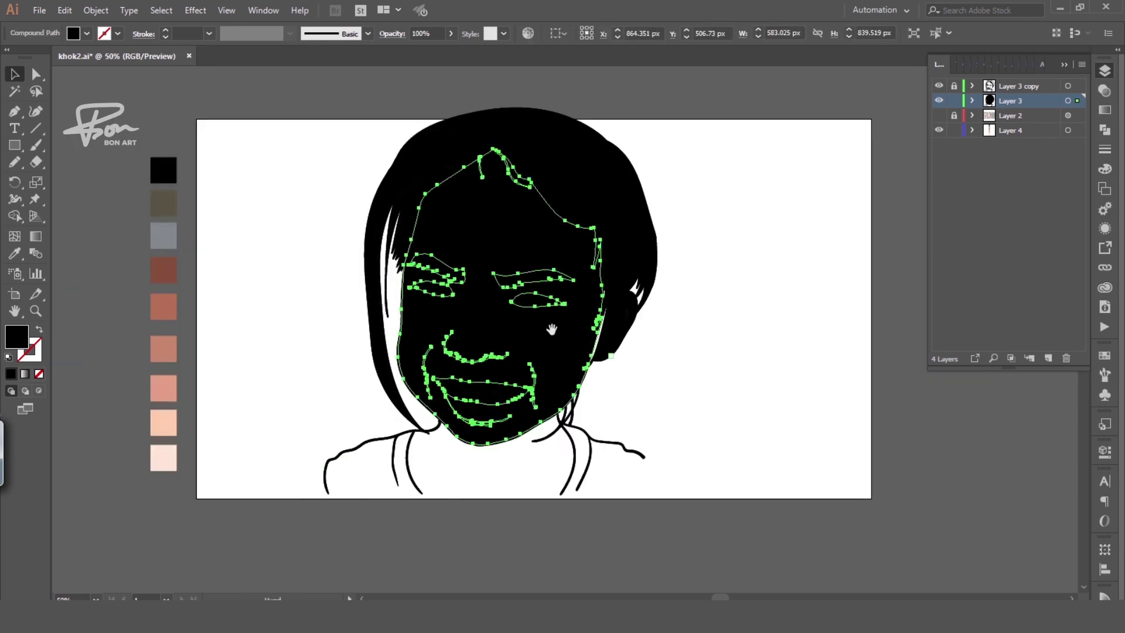
{"action": "key", "text": "v"}
{"action": "left_click", "coordinate": [565, 337]}
{"action": "left_click", "coordinate": [21, 254]}
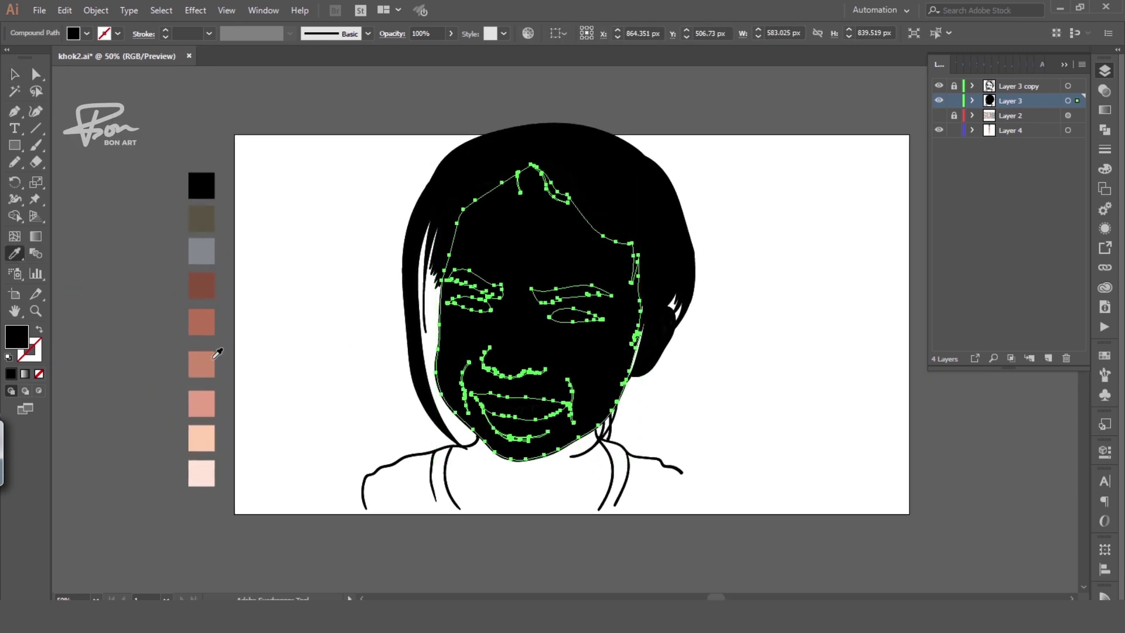
{"action": "left_click", "coordinate": [206, 392]}
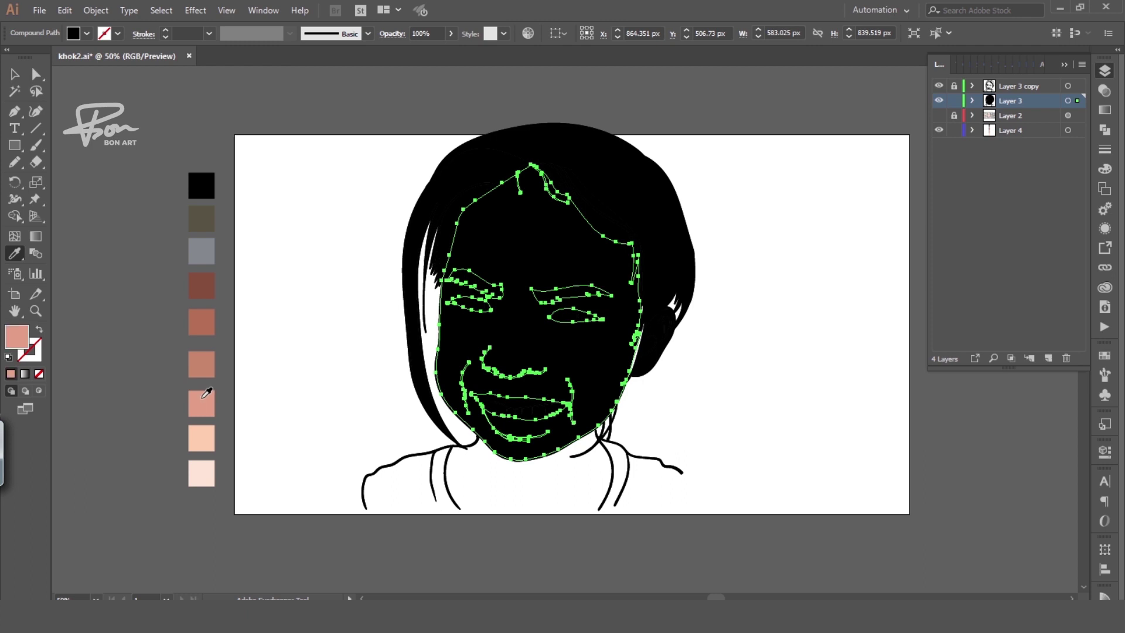
{"action": "key", "text": "v"}
{"action": "left_click", "coordinate": [304, 357]}
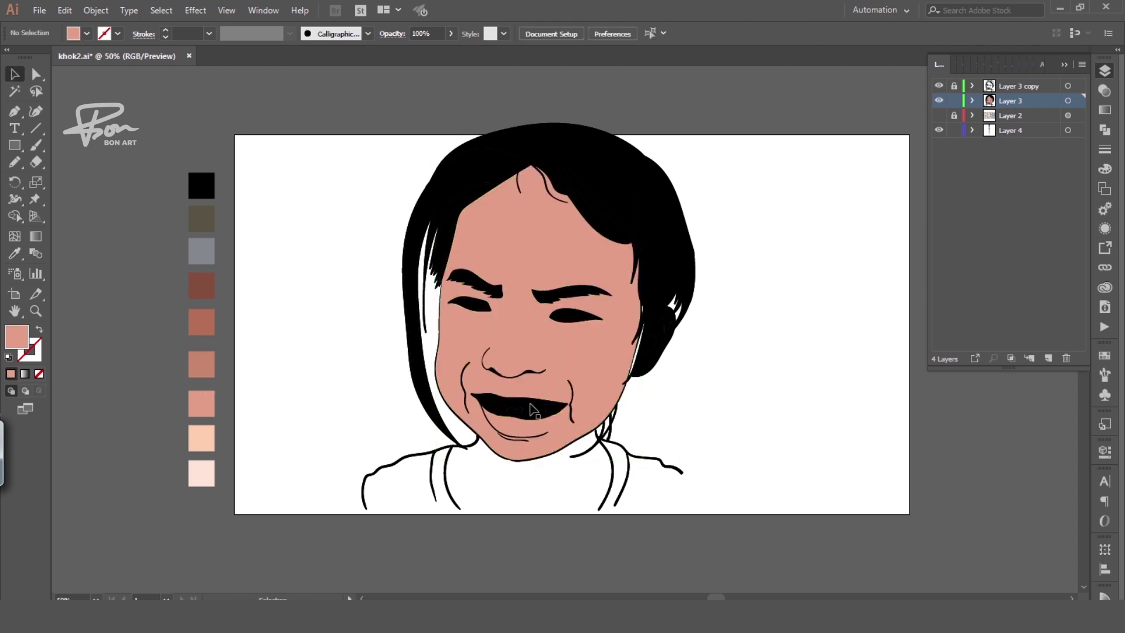
Fill the teeth shape with the palest pink swatch
{"action": "key", "text": "a"}
{"action": "left_click", "coordinate": [535, 414]}
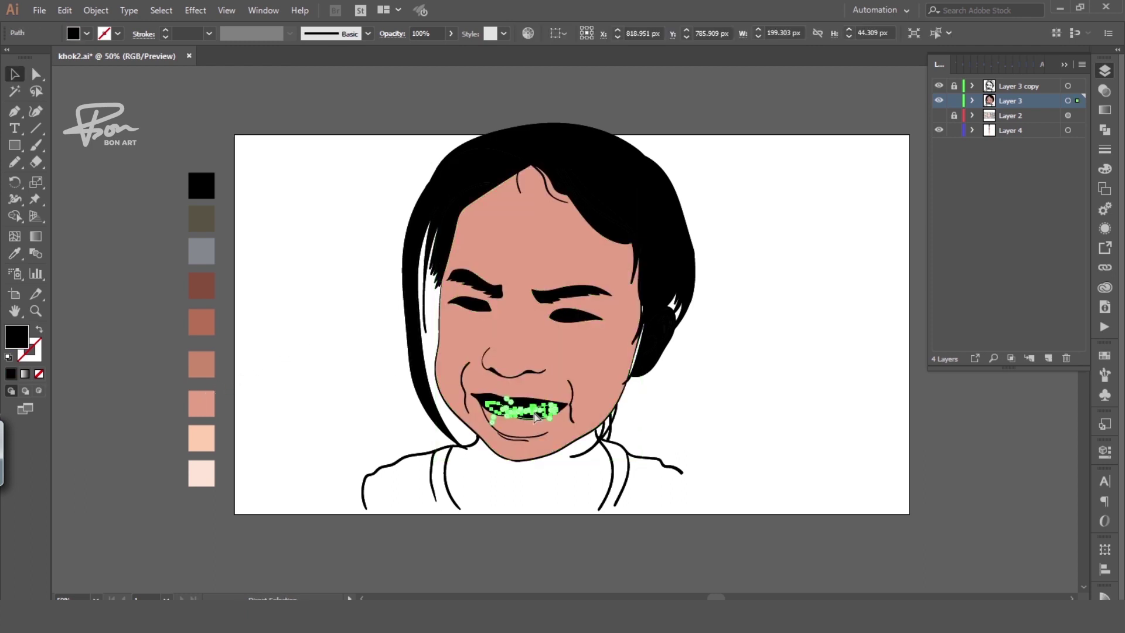
{"action": "key", "text": "i"}
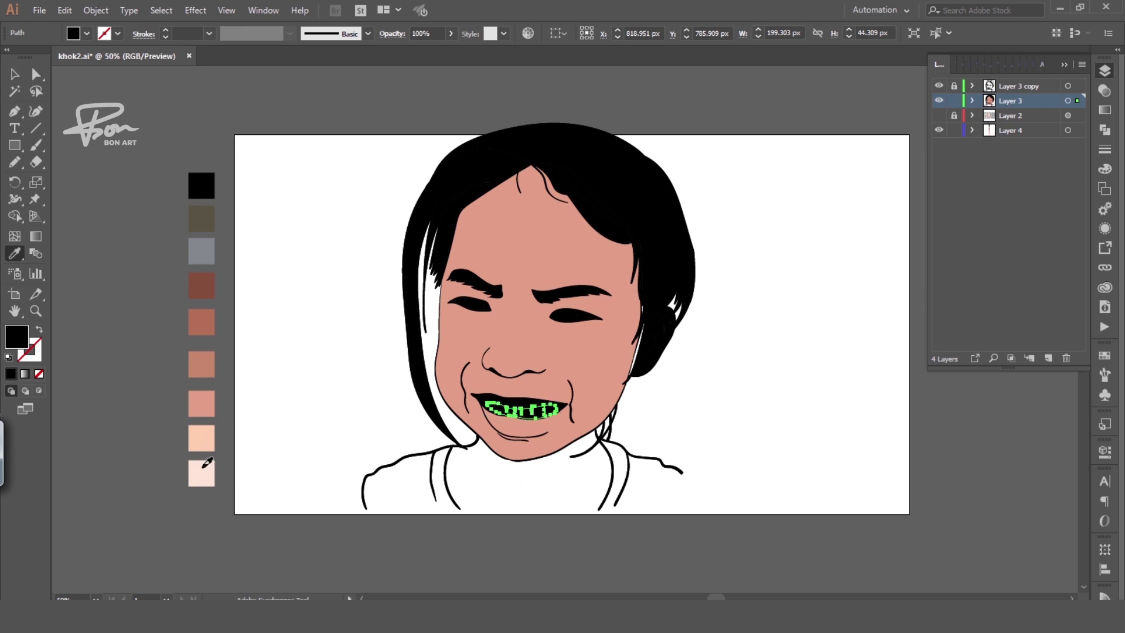
{"action": "left_click", "coordinate": [203, 467]}
{"action": "key", "text": "v"}
{"action": "left_click", "coordinate": [270, 440]}
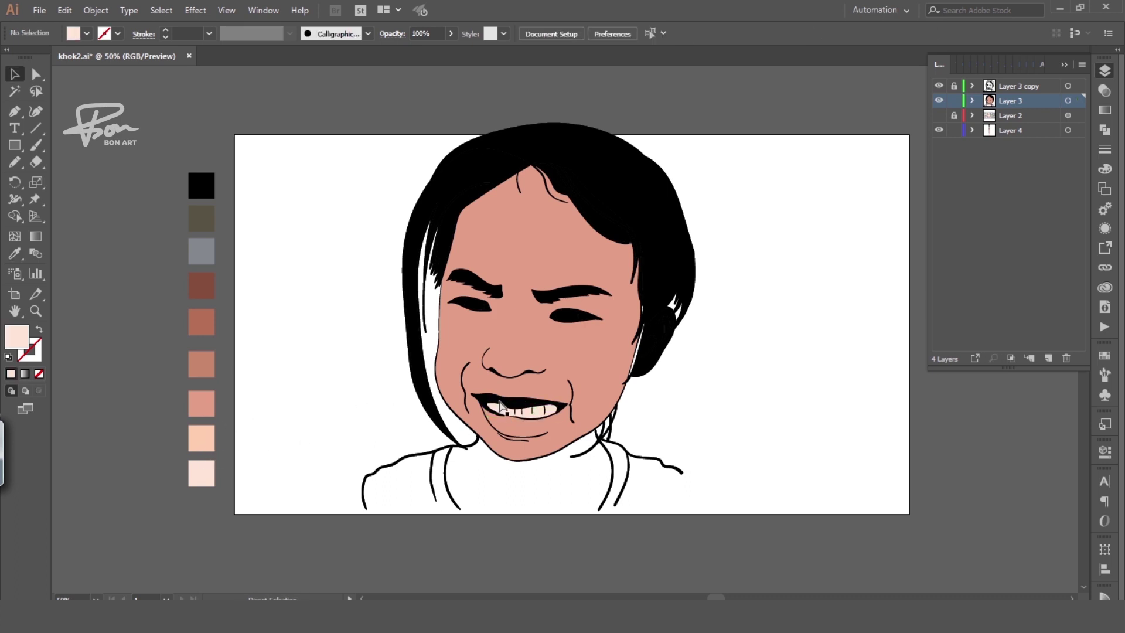
Colour the upper mouth shape with the darker red swatch
{"action": "left_click", "coordinate": [493, 404]}
{"action": "key", "text": "i"}
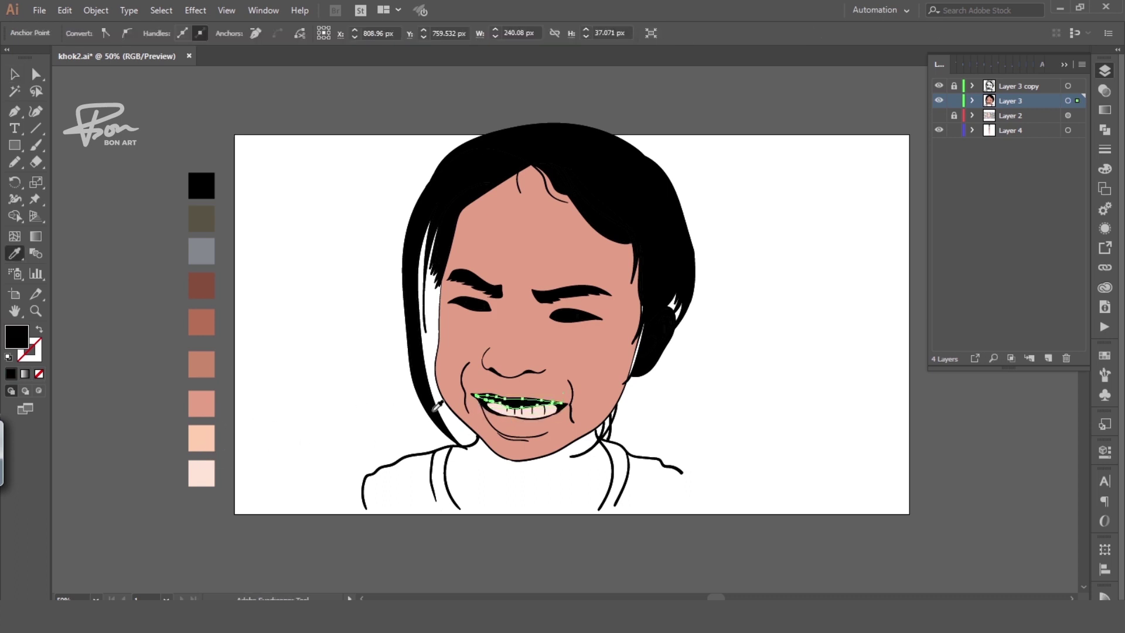
{"action": "left_click", "coordinate": [208, 325]}
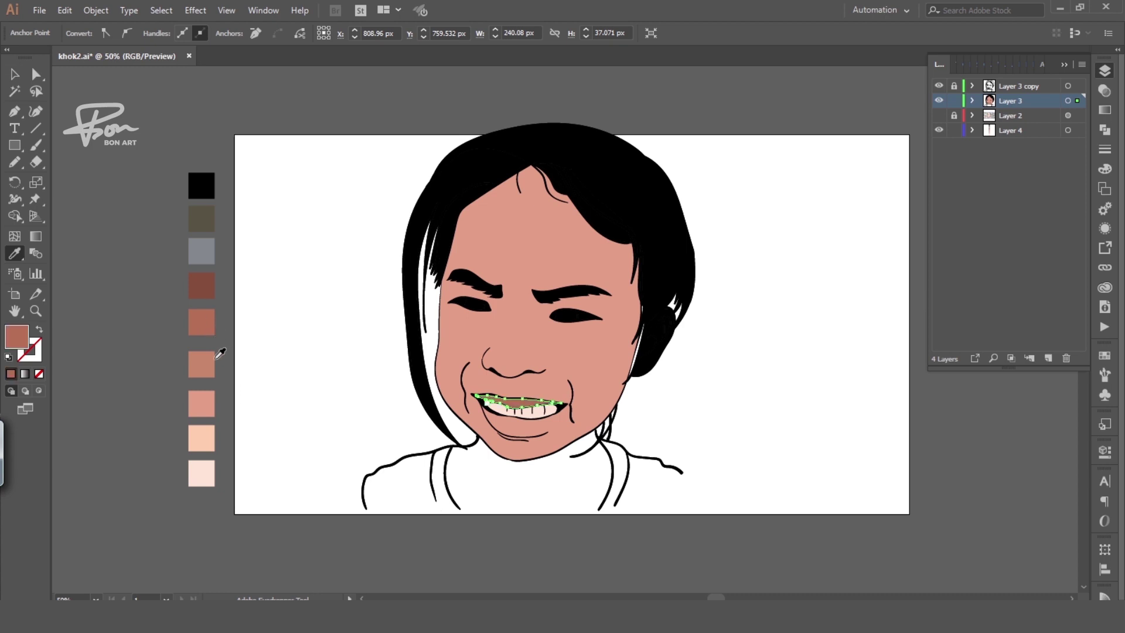
{"action": "left_click", "coordinate": [209, 292]}
{"action": "key", "text": "c"}
{"action": "left_click", "coordinate": [229, 376], "text": "ctrl"}
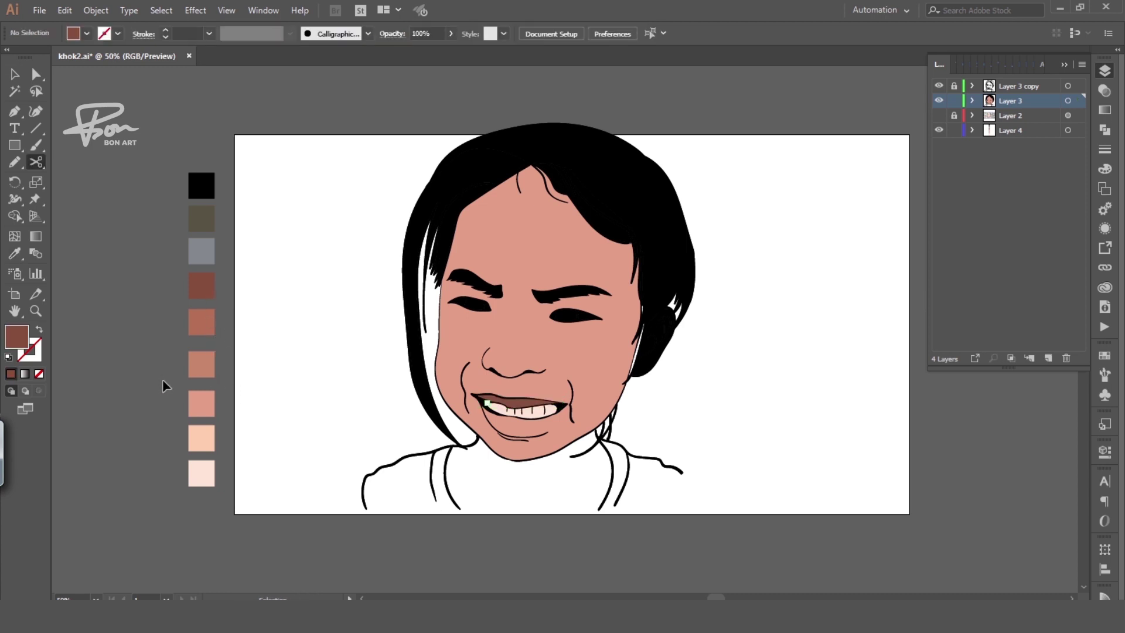
Zoom into the eye and direct-select the inner eye shape
{"action": "scroll", "coordinate": [431, 434], "scroll_direction": "up", "scroll_amount": 1}
{"action": "scroll", "coordinate": [535, 472], "scroll_direction": "up", "scroll_amount": 2}
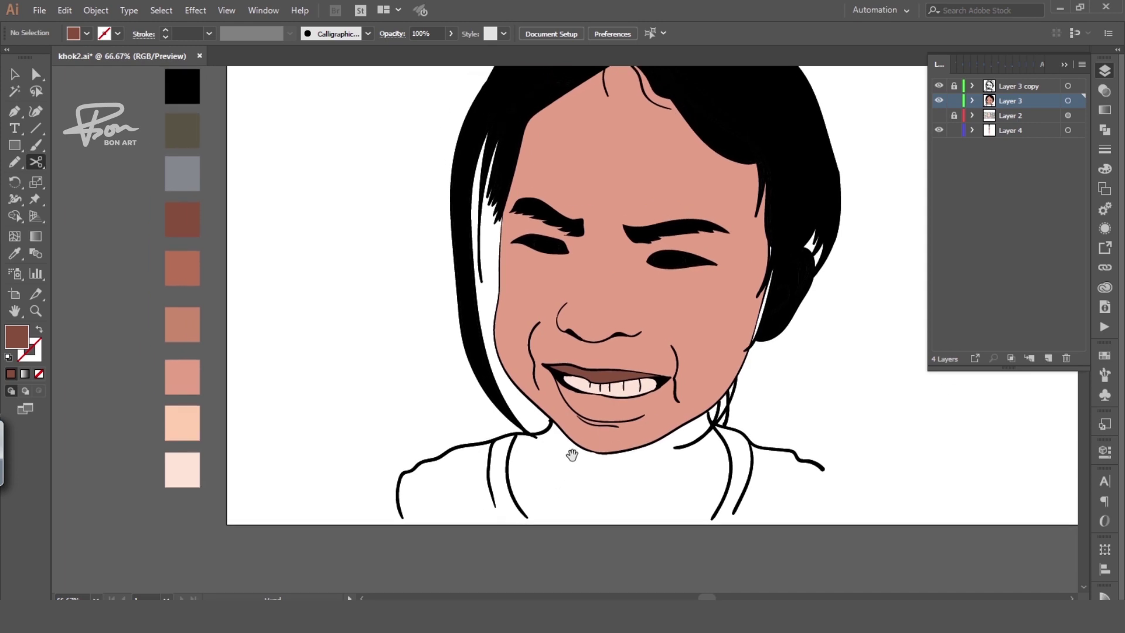
{"action": "left_click_drag", "start_coordinate": [621, 390], "coordinate": [615, 410]}
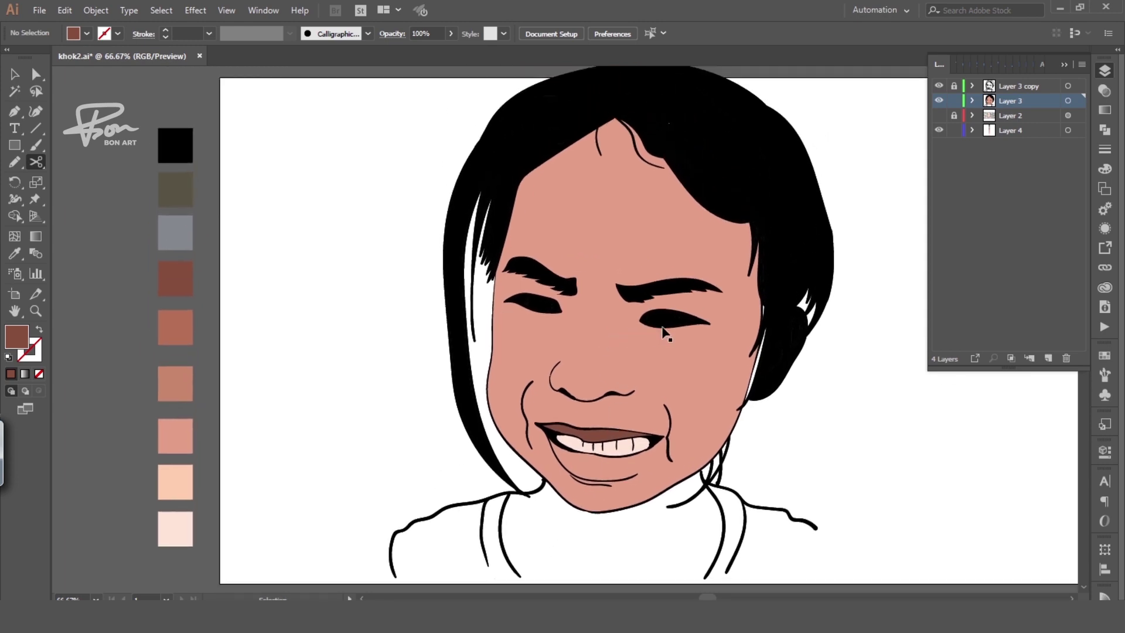
{"action": "scroll", "coordinate": [652, 324], "scroll_direction": "up", "scroll_amount": 1}
{"action": "scroll", "coordinate": [652, 324], "scroll_direction": "up", "scroll_amount": 1}
{"action": "left_click", "coordinate": [558, 328], "text": "ctrl"}
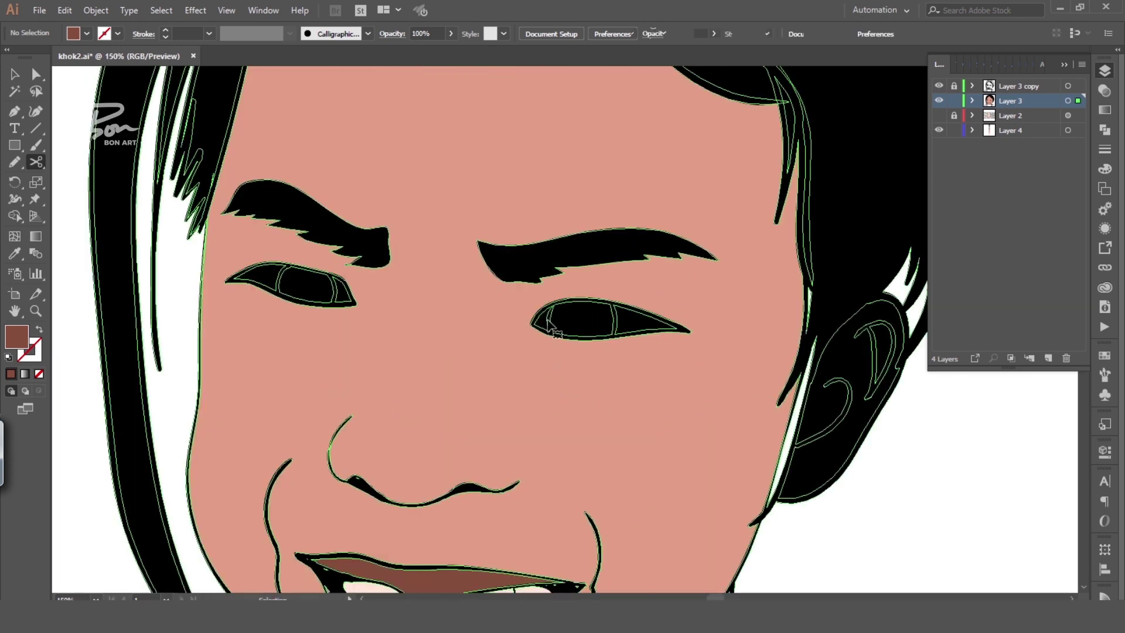
{"action": "scroll", "coordinate": [558, 328], "scroll_direction": "up", "scroll_amount": 1}
{"action": "scroll", "coordinate": [560, 328], "scroll_direction": "up", "scroll_amount": 2}
{"action": "scroll", "coordinate": [562, 334], "scroll_direction": "up", "scroll_amount": 1}
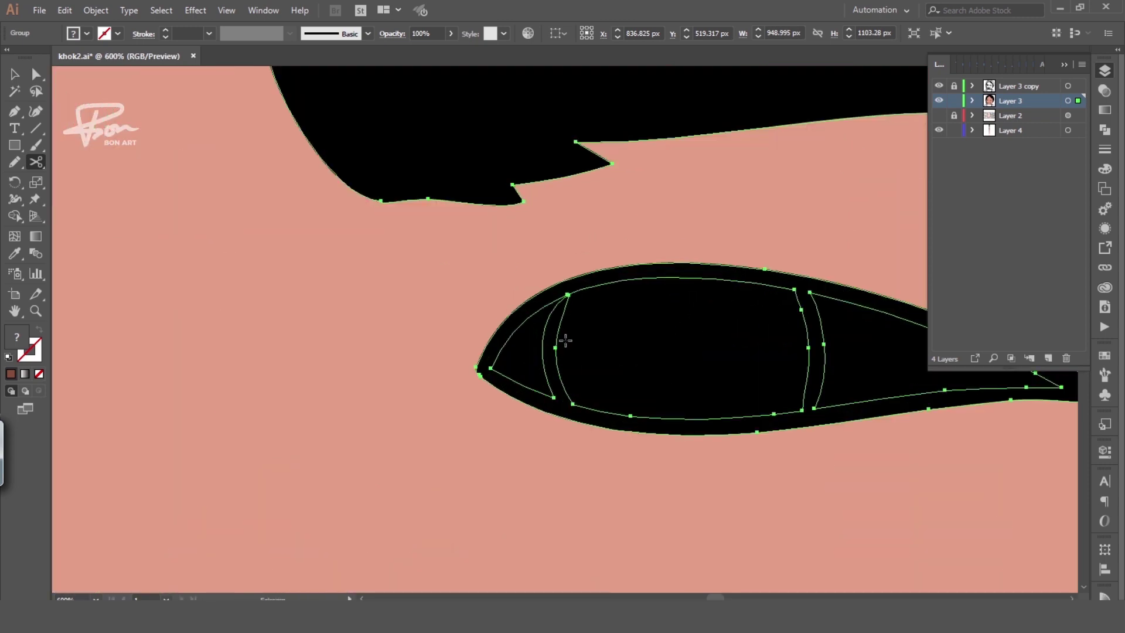
{"action": "key", "text": "a"}
{"action": "left_click", "coordinate": [568, 300]}
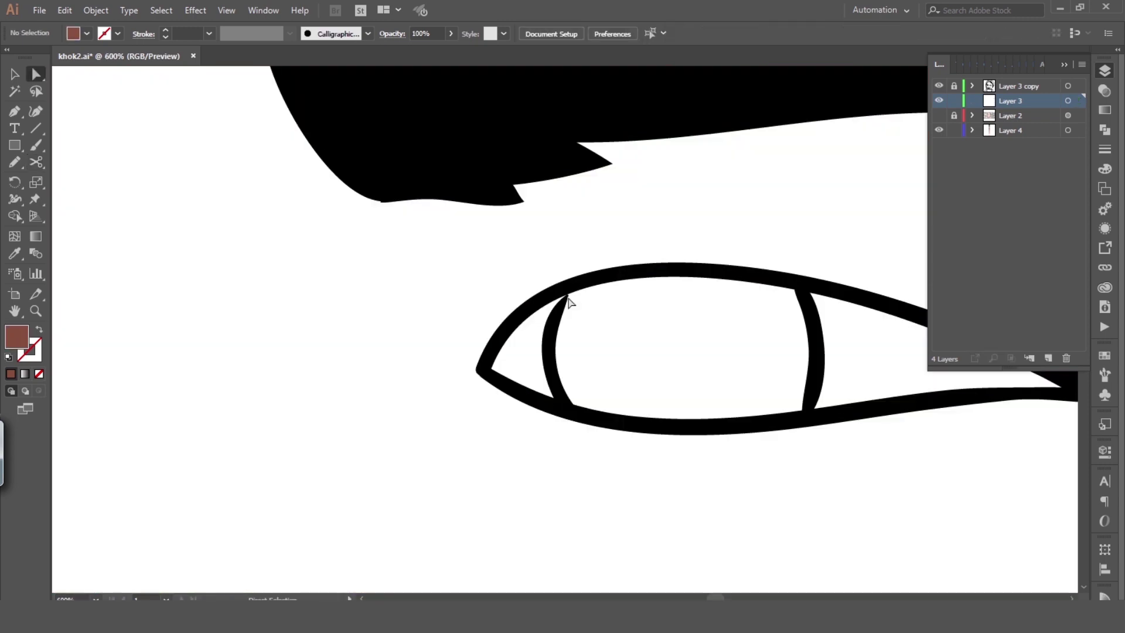
{"action": "left_click", "coordinate": [569, 297]}
{"action": "left_click", "coordinate": [569, 295]}
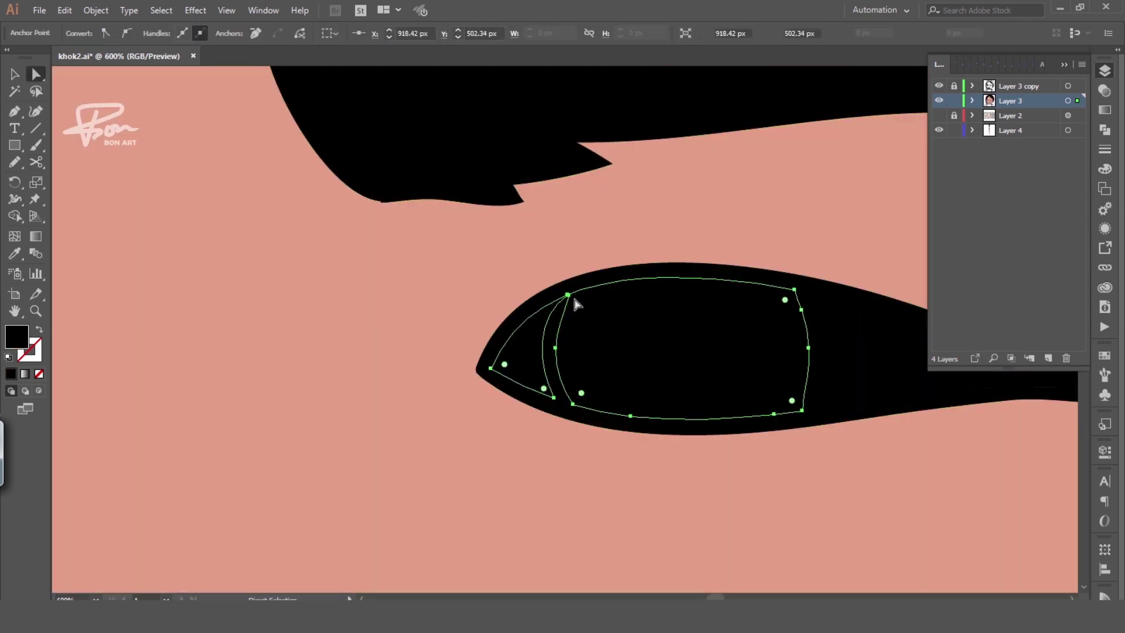
{"action": "left_click", "coordinate": [569, 296]}
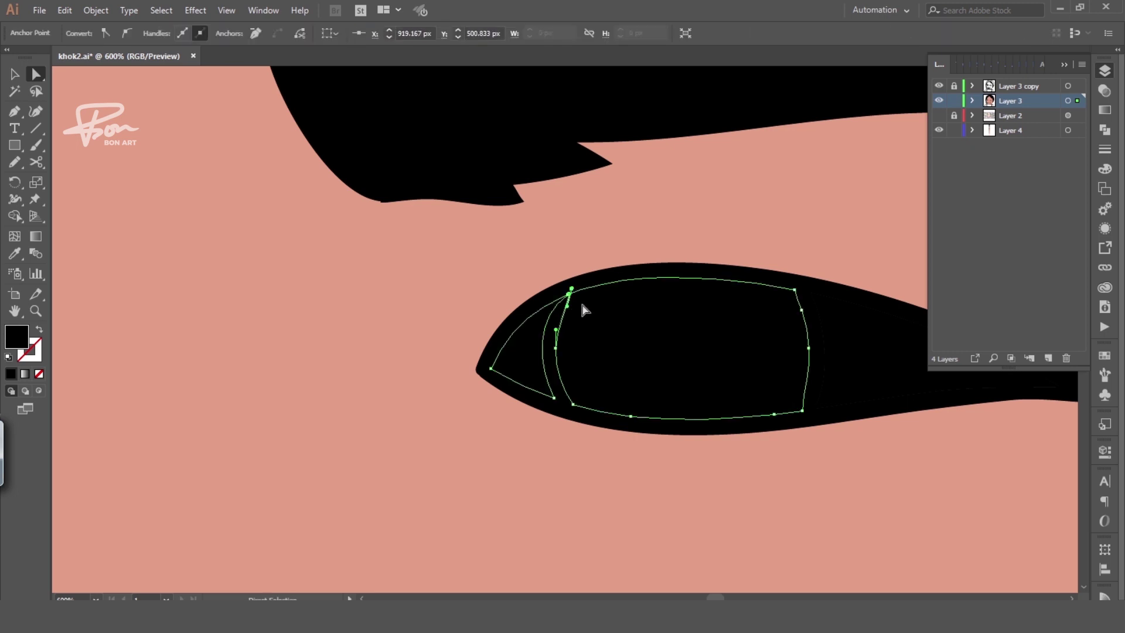
Enter the eye group and select both eye shapes
{"action": "key", "text": "shift+m"}
{"action": "key", "text": "v"}
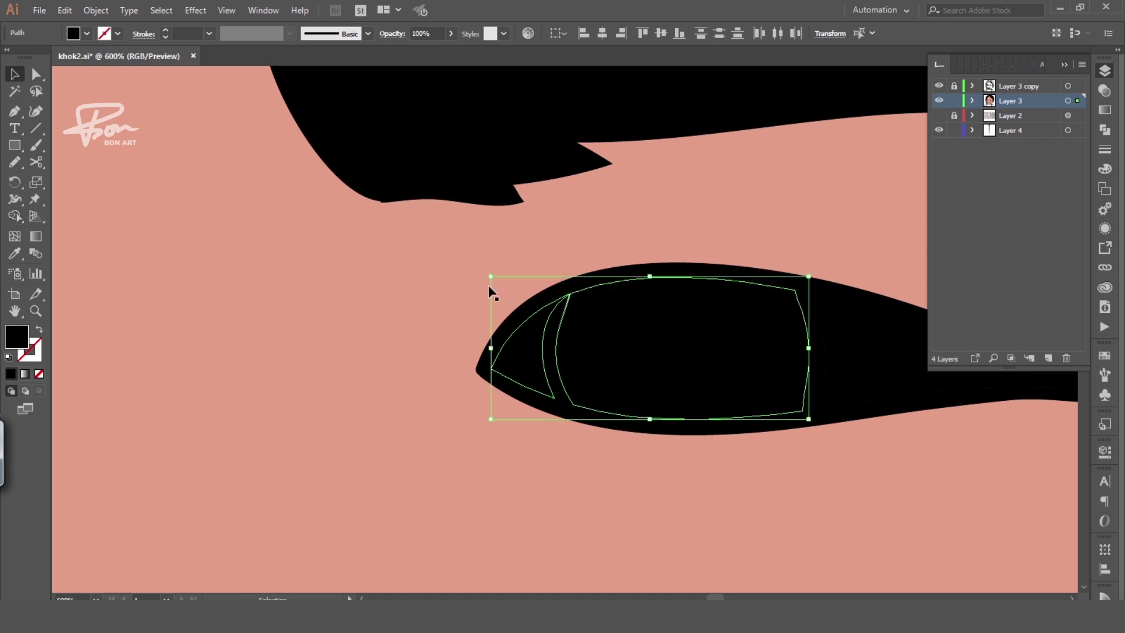
{"action": "left_click", "coordinate": [531, 332]}
{"action": "key", "text": "v"}
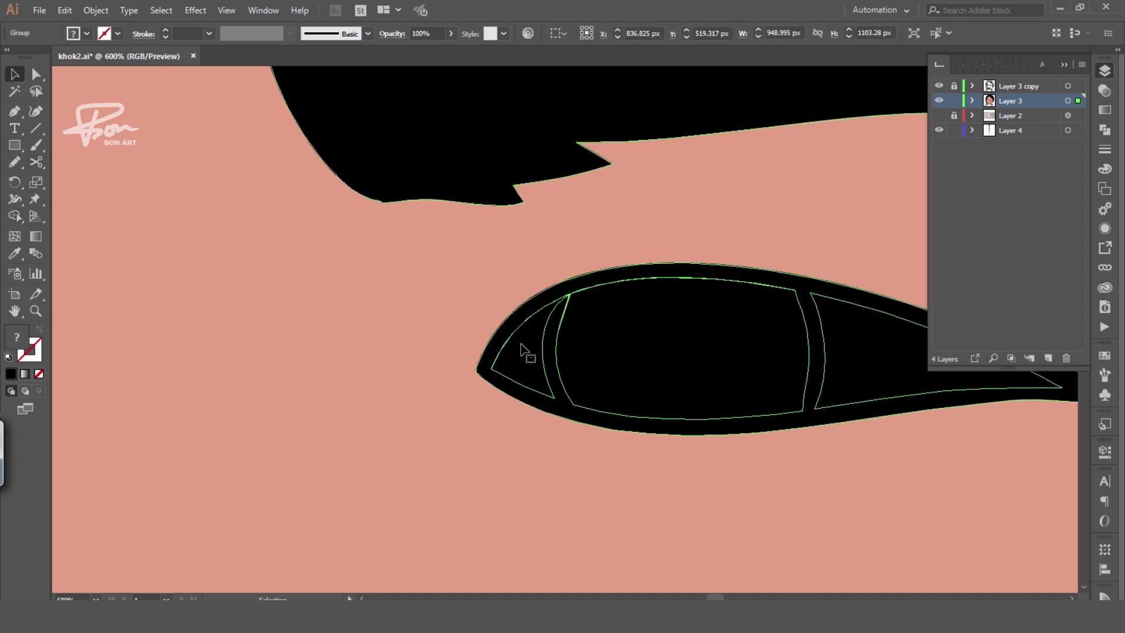
{"action": "double_click", "coordinate": [526, 352]}
{"action": "left_click", "coordinate": [528, 353]}
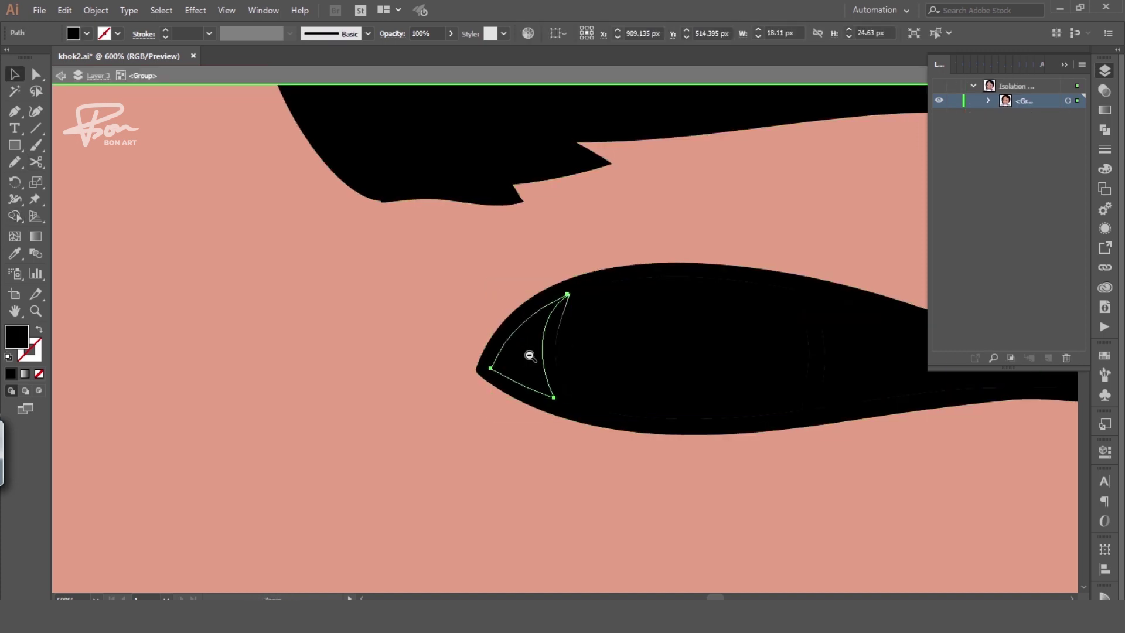
{"action": "key", "text": "ctrl+minus"}
{"action": "key", "text": "ctrl+minus"}
{"action": "key", "text": "ctrl+minus"}
{"action": "left_click", "coordinate": [709, 300], "text": "shift"}
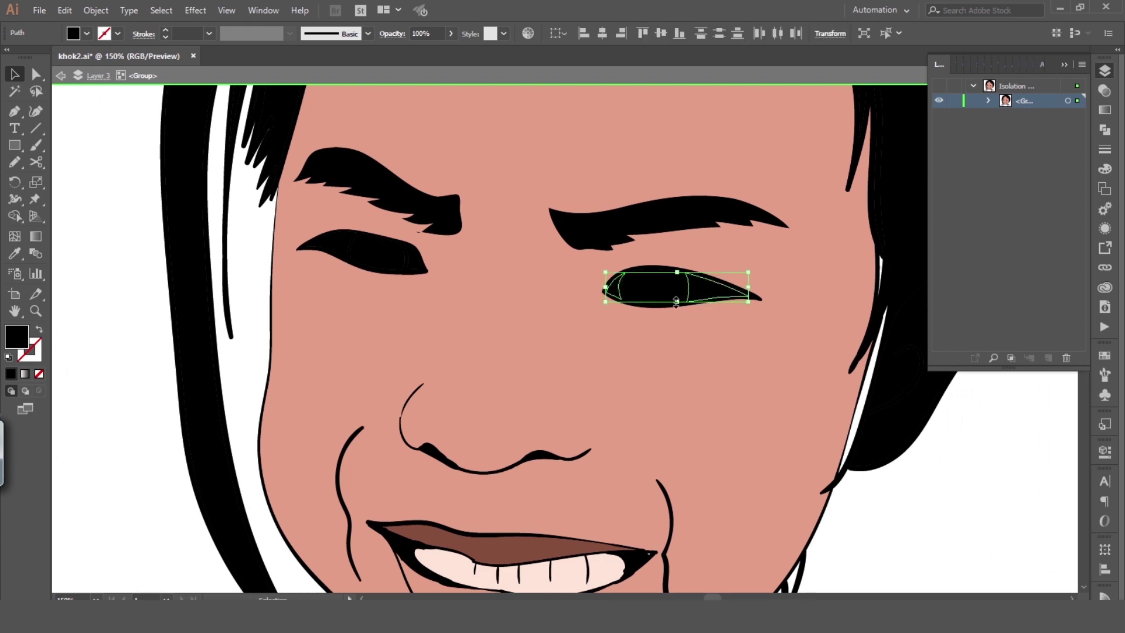
Set the eye shapes' fill to dark grey 333333, then deselect
{"action": "key", "text": "i"}
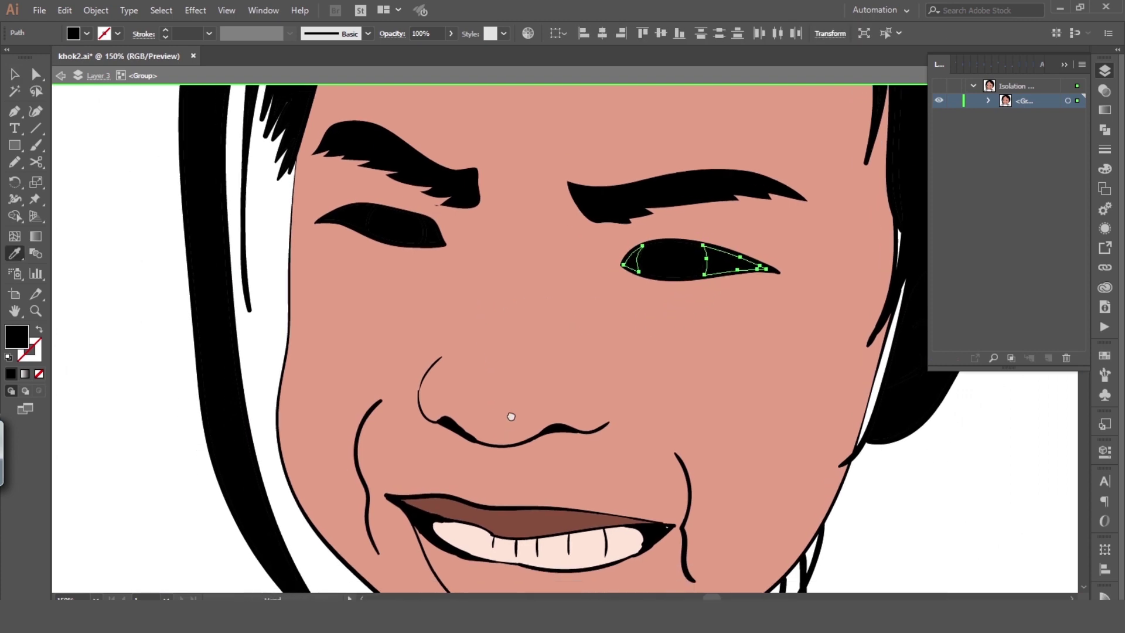
{"action": "key", "text": "ctrl+minus"}
{"action": "double_click", "coordinate": [17, 337]}
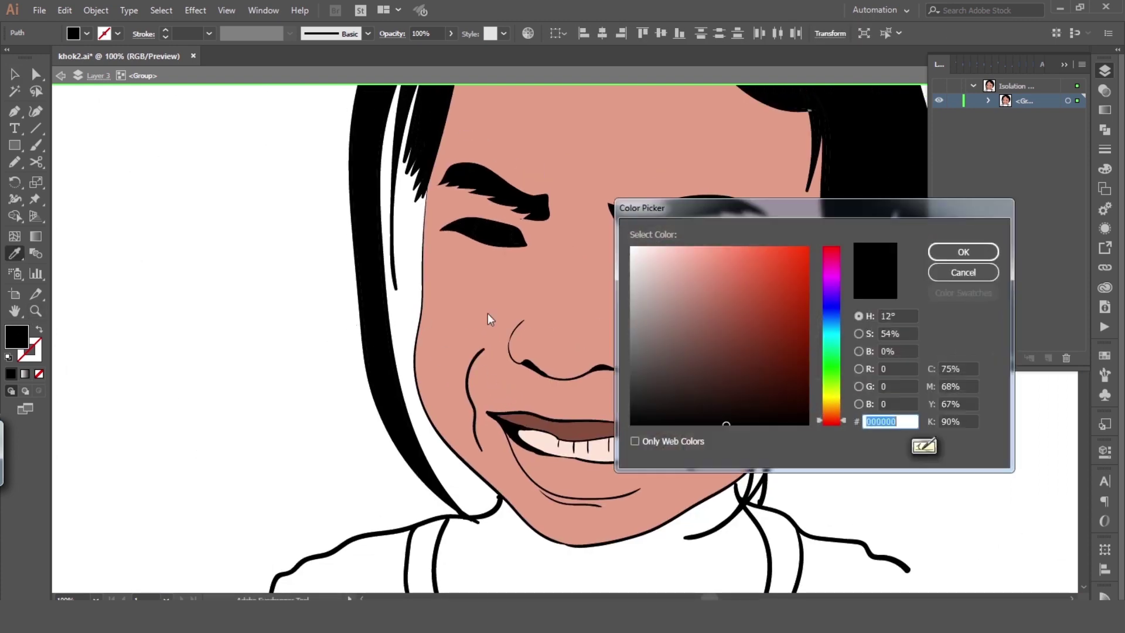
{"action": "type", "text": "333333"}
{"action": "left_click", "coordinate": [938, 255]}
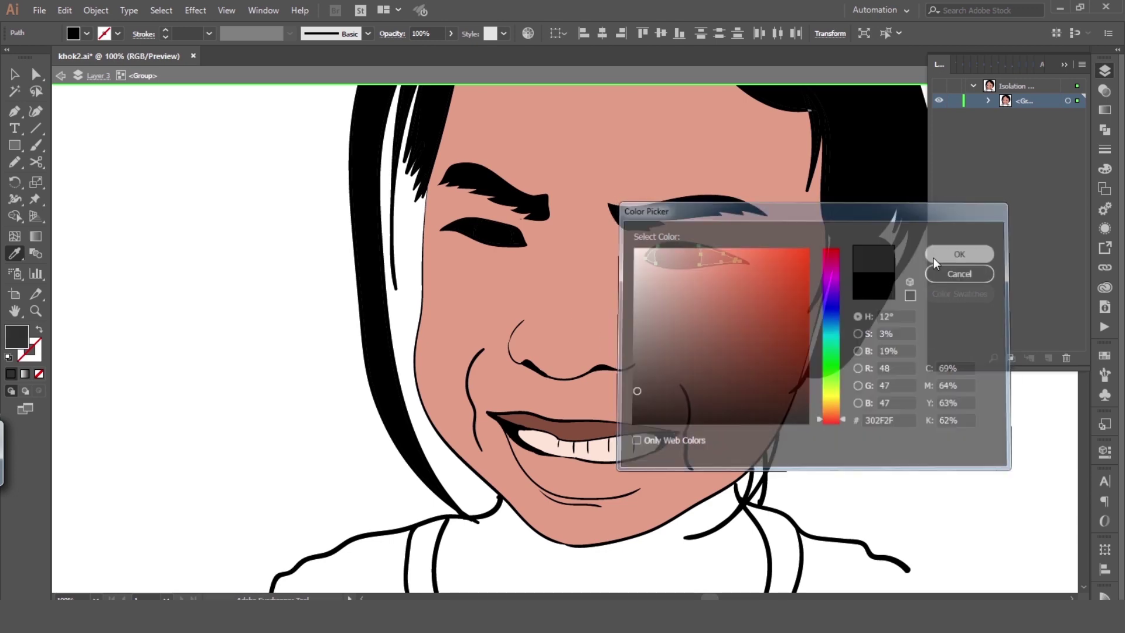
{"action": "key", "text": "v"}
{"action": "left_click", "coordinate": [287, 290]}
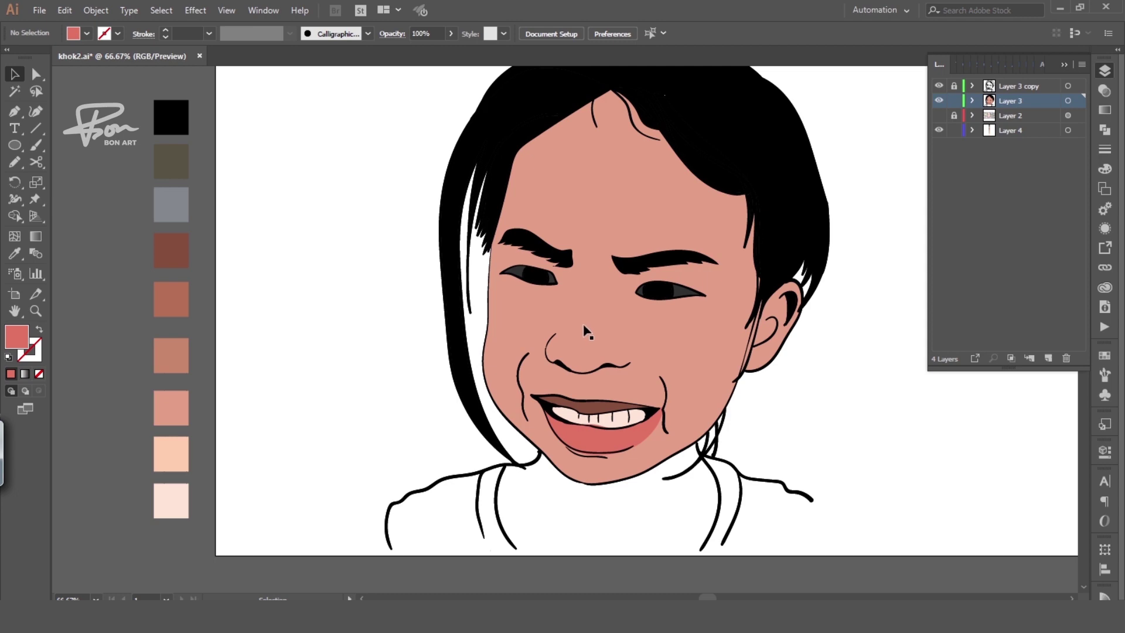
Swap the face's salmon fill off, then show Layer 2's reference photo at 100% zoom
{"action": "left_click", "coordinate": [621, 332]}
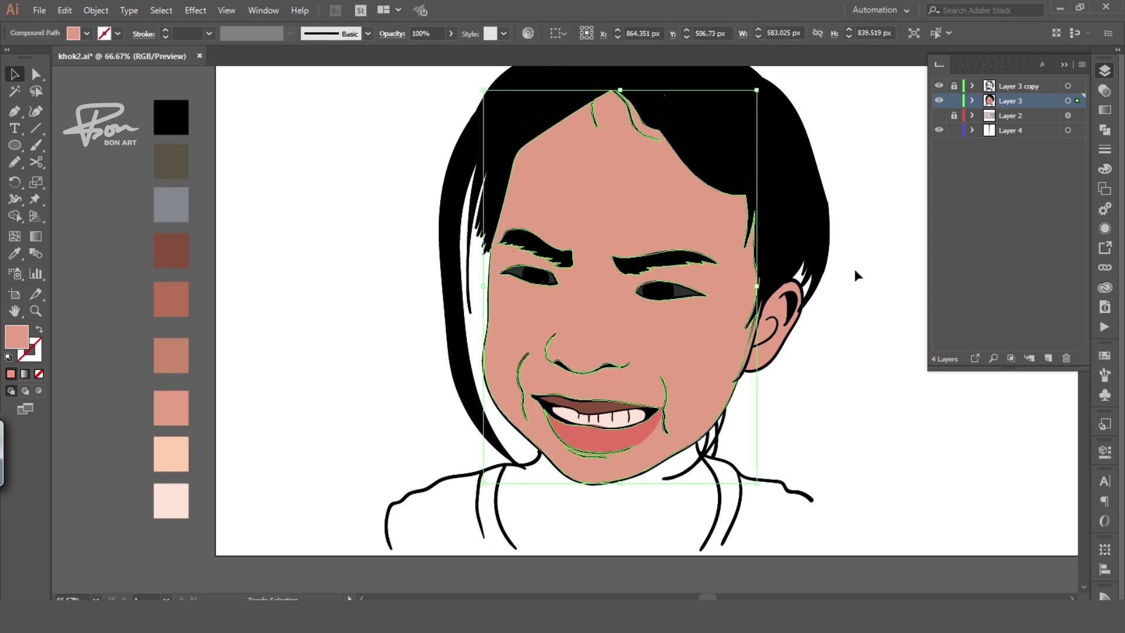
{"action": "left_click", "coordinate": [37, 331]}
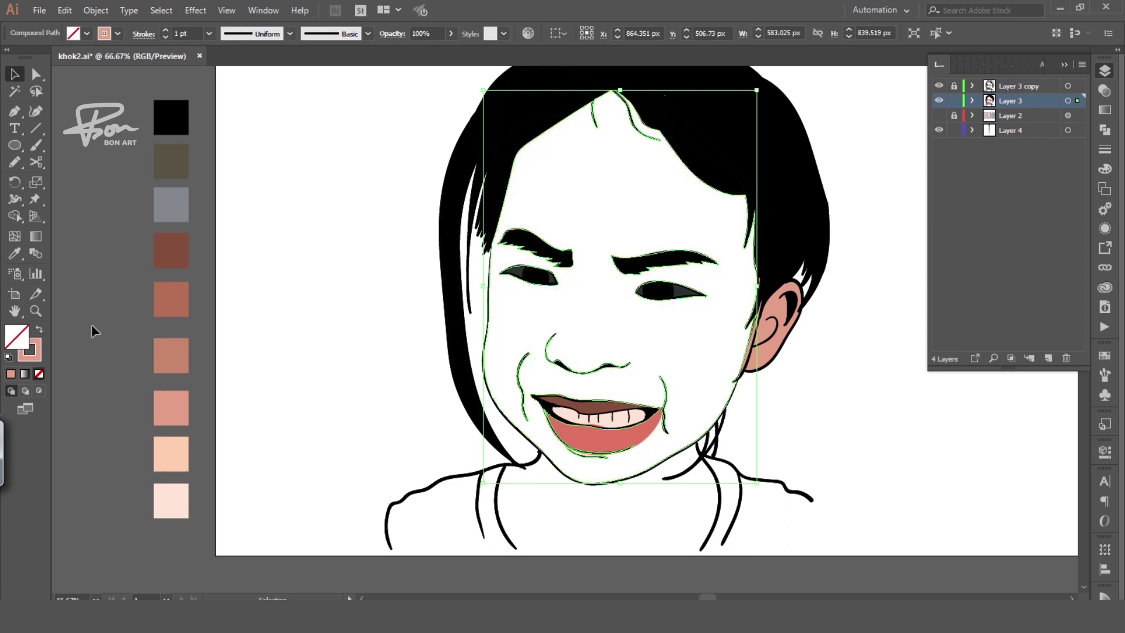
{"action": "left_click", "coordinate": [806, 375]}
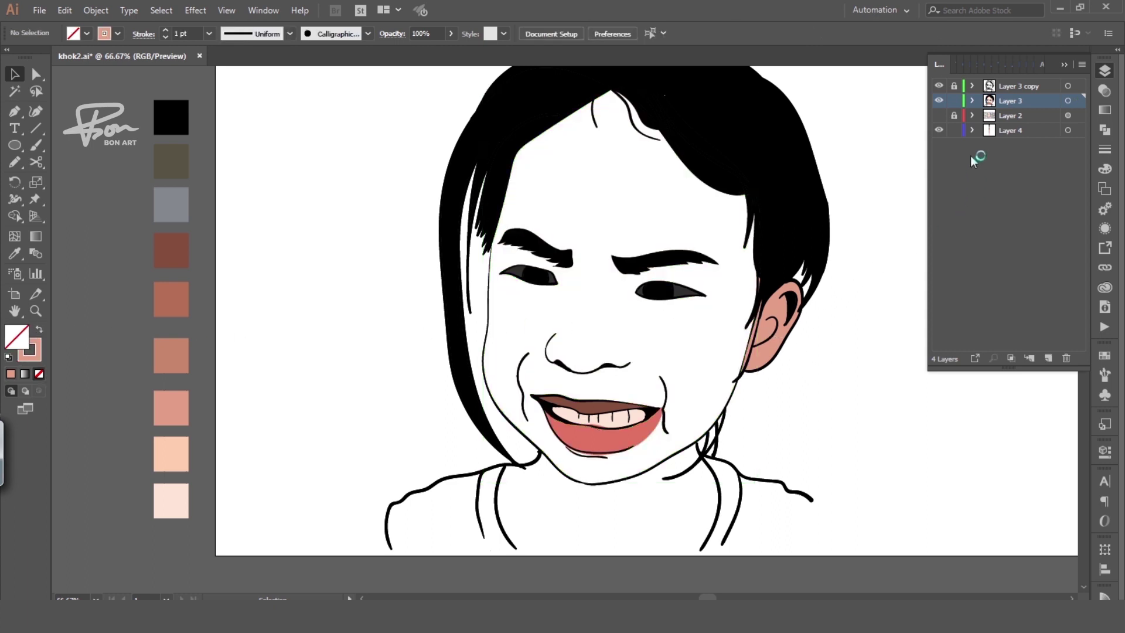
{"action": "left_click", "coordinate": [939, 116]}
{"action": "key", "text": "ctrl+equal"}
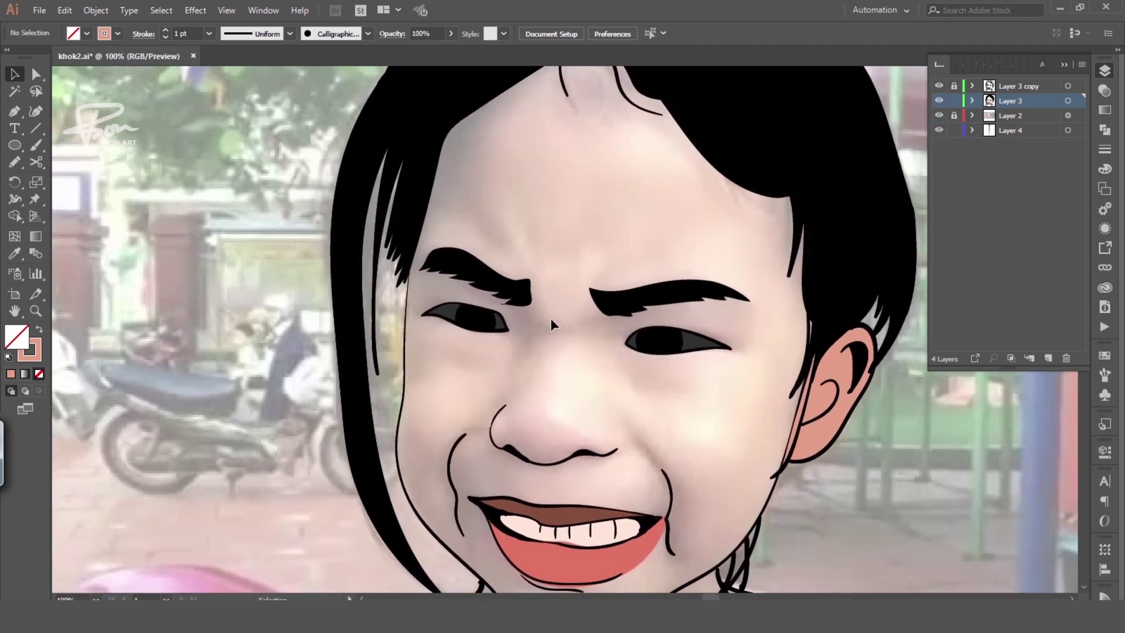
Start a Pen path at the hair peak down the hairline, undoing the last points
{"action": "key", "text": "p"}
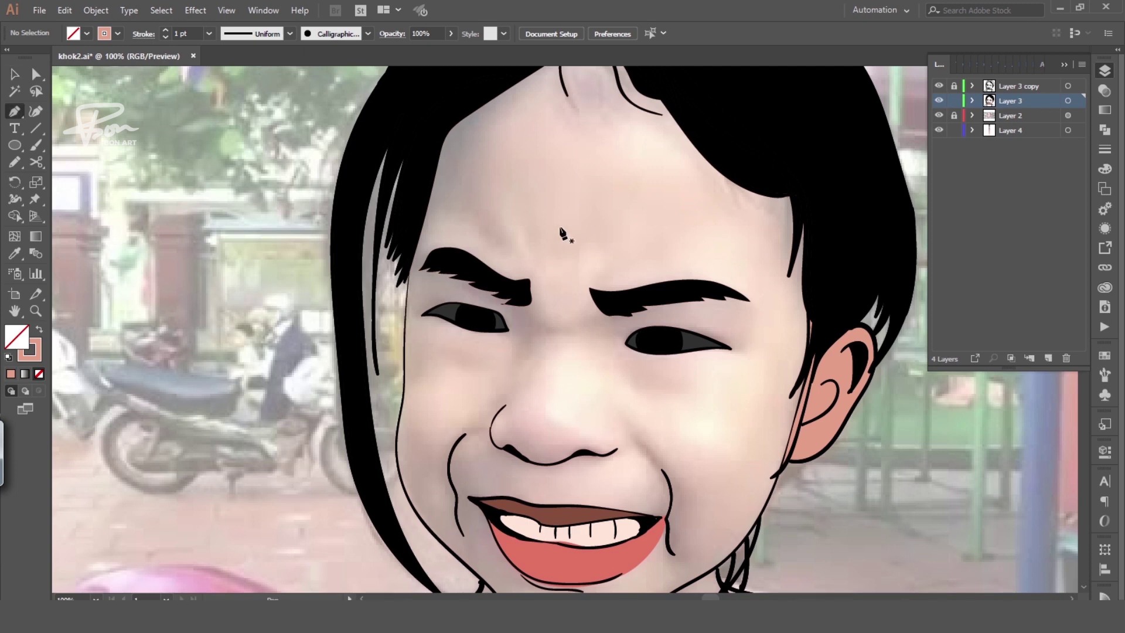
{"action": "left_click_drag", "start_coordinate": [549, 123], "coordinate": [527, 201]}
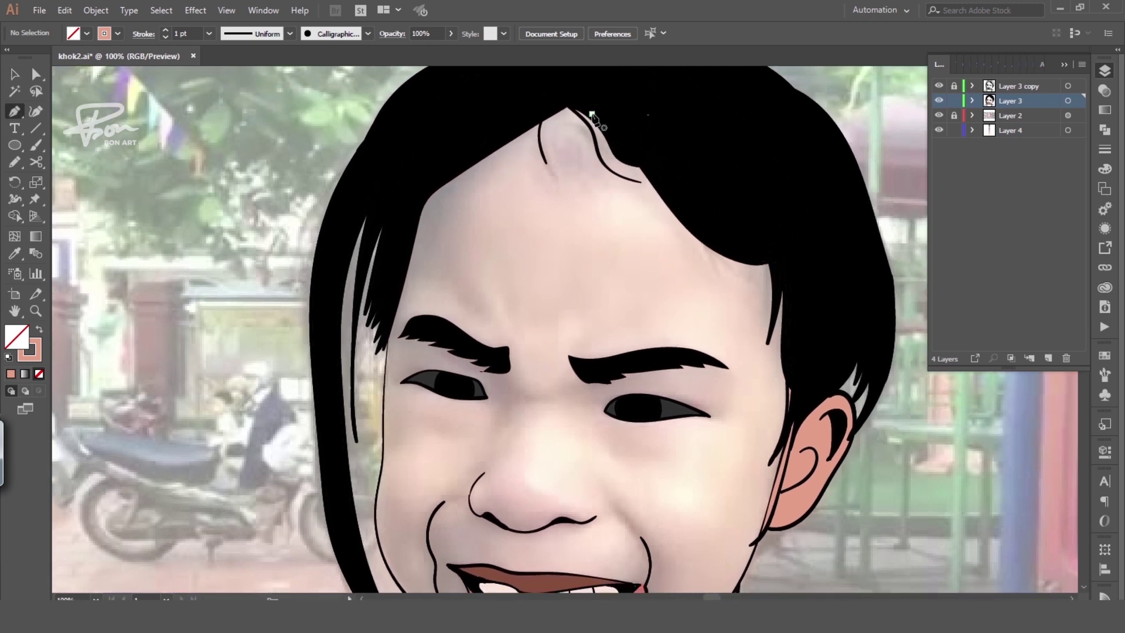
{"action": "left_click", "coordinate": [572, 103]}
{"action": "left_click_drag", "start_coordinate": [573, 104], "coordinate": [580, 111]}
{"action": "left_click", "coordinate": [581, 107]}
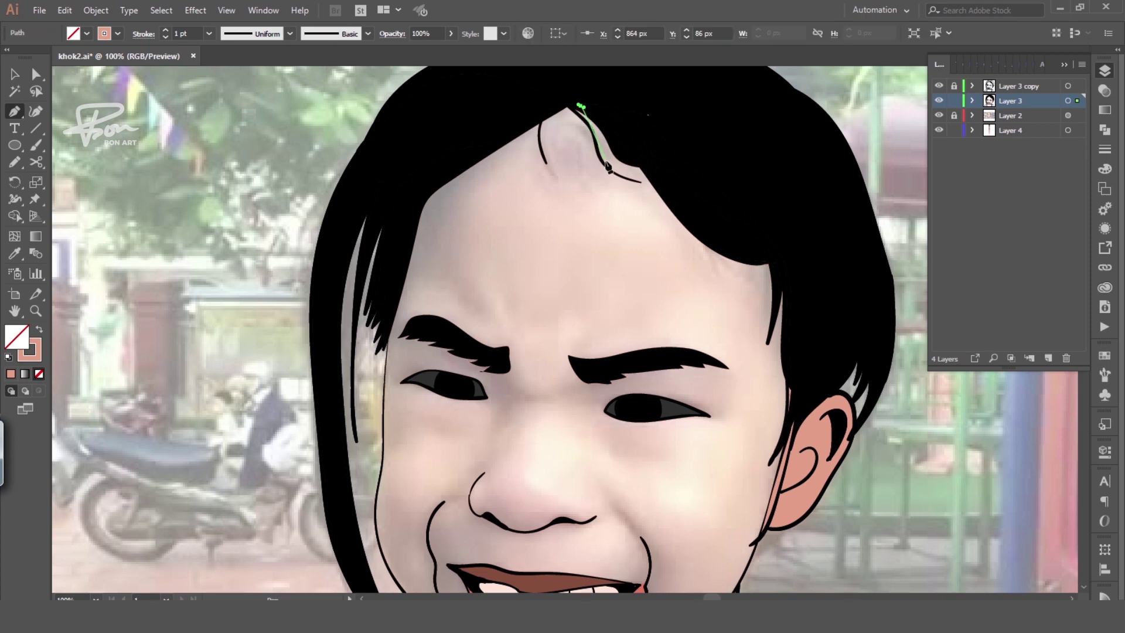
{"action": "left_click", "coordinate": [612, 141]}
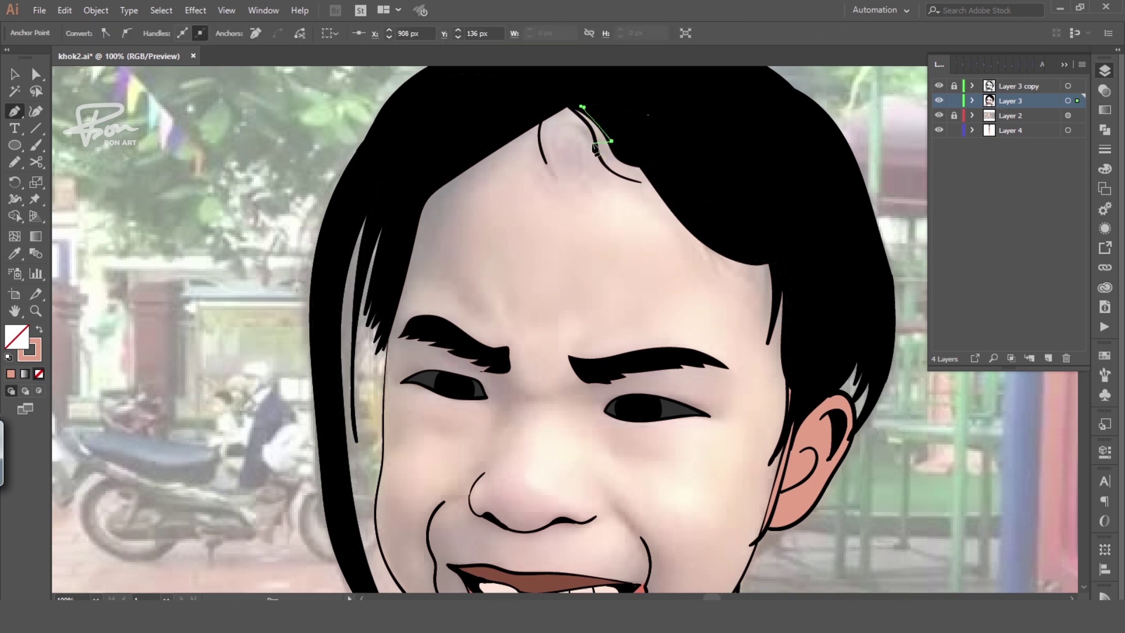
{"action": "left_click", "coordinate": [615, 157]}
{"action": "key", "text": "ctrl+z"}
{"action": "key", "text": "ctrl+z"}
{"action": "key", "text": "ctrl+z"}
{"action": "key", "text": "ctrl+z"}
Trace the shadow outline across the forehead toward the left eyebrow and end the path
{"action": "mouse_move", "coordinate": [551, 126]}
{"action": "left_mouse_down"}
{"action": "mouse_move", "coordinate": [554, 172]}
{"action": "mouse_move", "coordinate": [534, 136]}
{"action": "left_mouse_up"}
{"action": "left_click", "coordinate": [531, 137]}
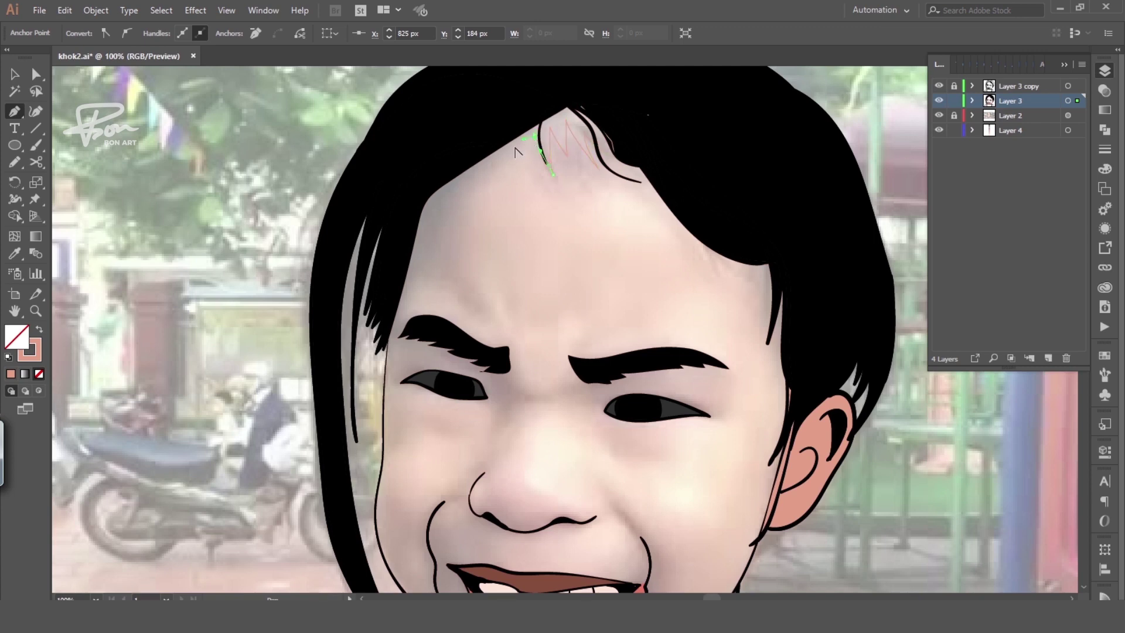
{"action": "left_click", "coordinate": [453, 233]}
{"action": "left_click_drag", "start_coordinate": [485, 307], "coordinate": [497, 321]}
{"action": "left_click", "coordinate": [456, 290]}
{"action": "left_click_drag", "start_coordinate": [417, 300], "coordinate": [416, 334]}
{"action": "key", "text": "Escape"}
Draw shadow paths along the left eyebrow and from between the brows across the right eyebrow
{"action": "left_click_drag", "start_coordinate": [490, 354], "coordinate": [525, 396]}
{"action": "left_click", "coordinate": [518, 387]}
{"action": "key", "text": "Escape"}
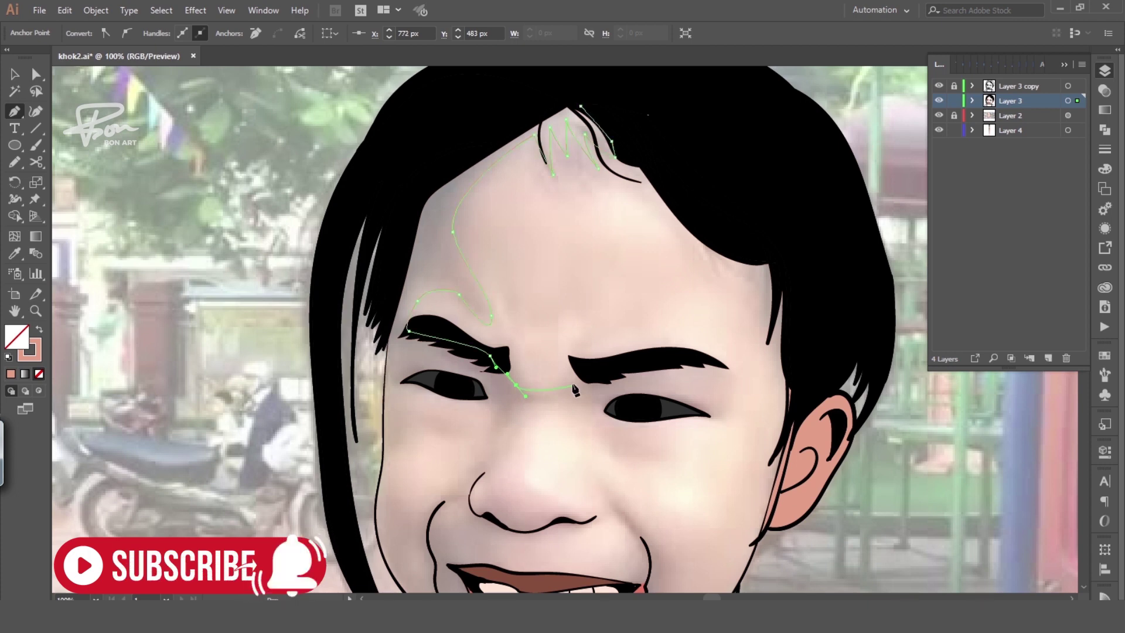
{"action": "left_click", "coordinate": [574, 384]}
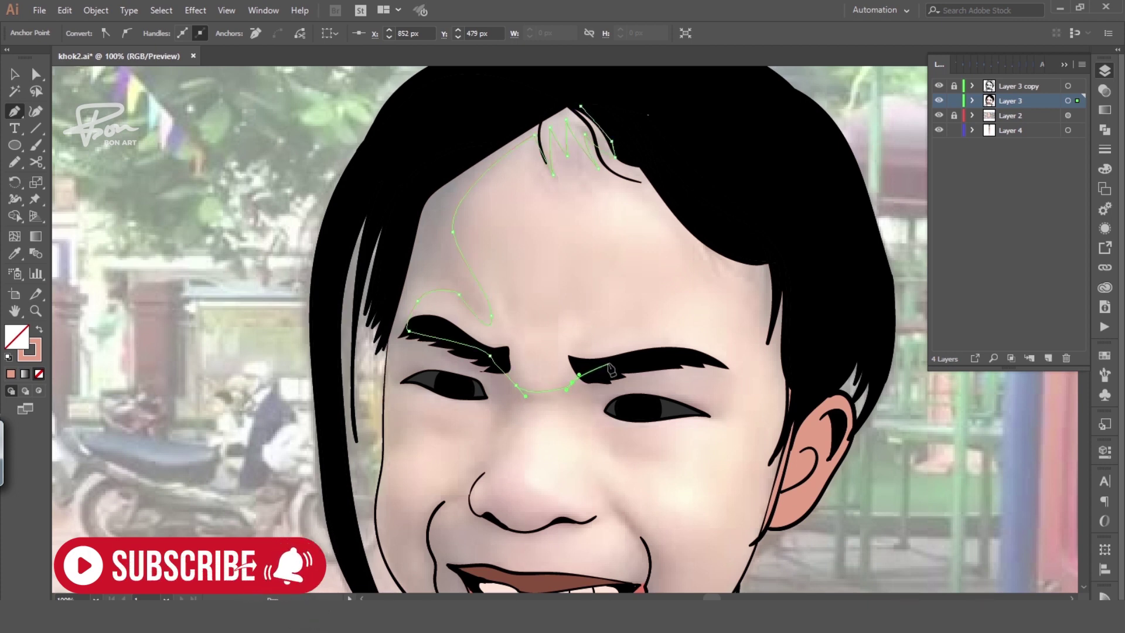
{"action": "left_click_drag", "start_coordinate": [609, 365], "coordinate": [618, 369]}
{"action": "left_click", "coordinate": [727, 372]}
{"action": "left_click", "coordinate": [727, 371]}
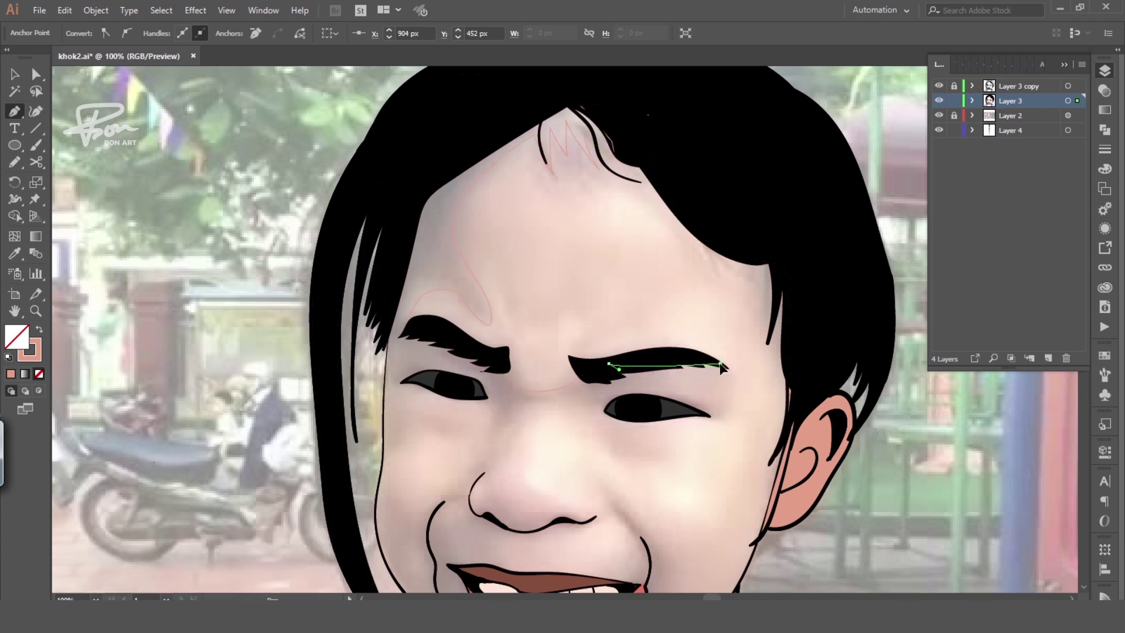
{"action": "left_click", "coordinate": [730, 418]}
{"action": "left_click", "coordinate": [726, 414], "text": "ctrl"}
Continue the outline around the right eye and left toward the nose bridge
{"action": "left_click", "coordinate": [717, 419]}
{"action": "mouse_move", "coordinate": [678, 403]}
{"action": "left_mouse_down"}
{"action": "mouse_move", "coordinate": [660, 398]}
{"action": "mouse_move", "coordinate": [604, 436]}
{"action": "left_mouse_up"}
{"action": "left_click", "coordinate": [625, 419], "text": "ctrl"}
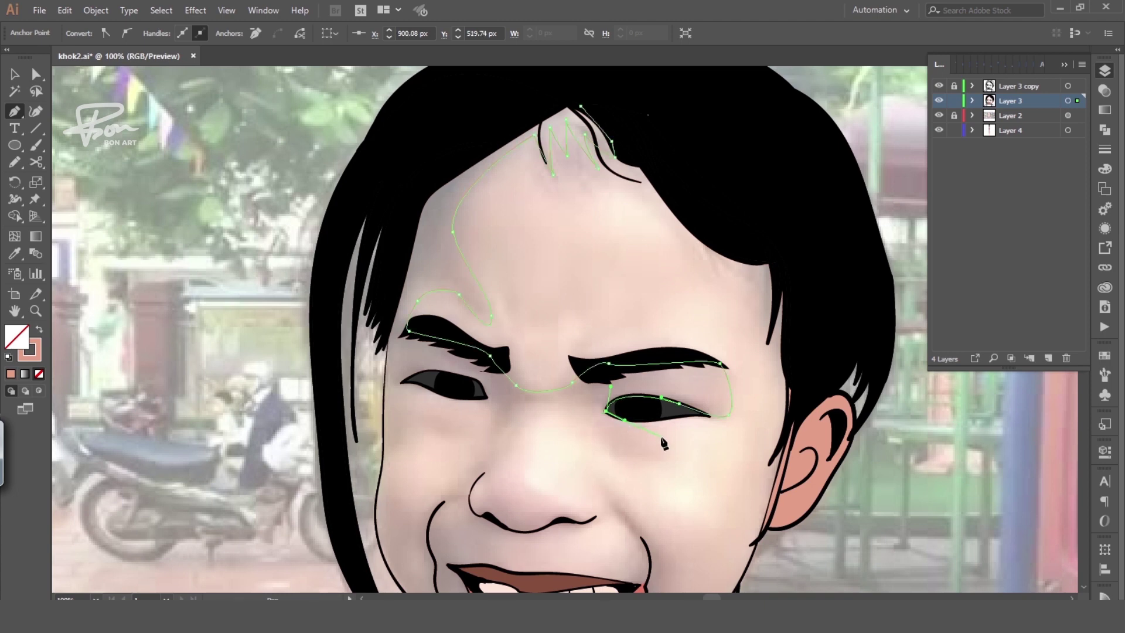
{"action": "left_click", "coordinate": [658, 421]}
{"action": "left_click", "coordinate": [661, 455]}
{"action": "left_click", "coordinate": [597, 436]}
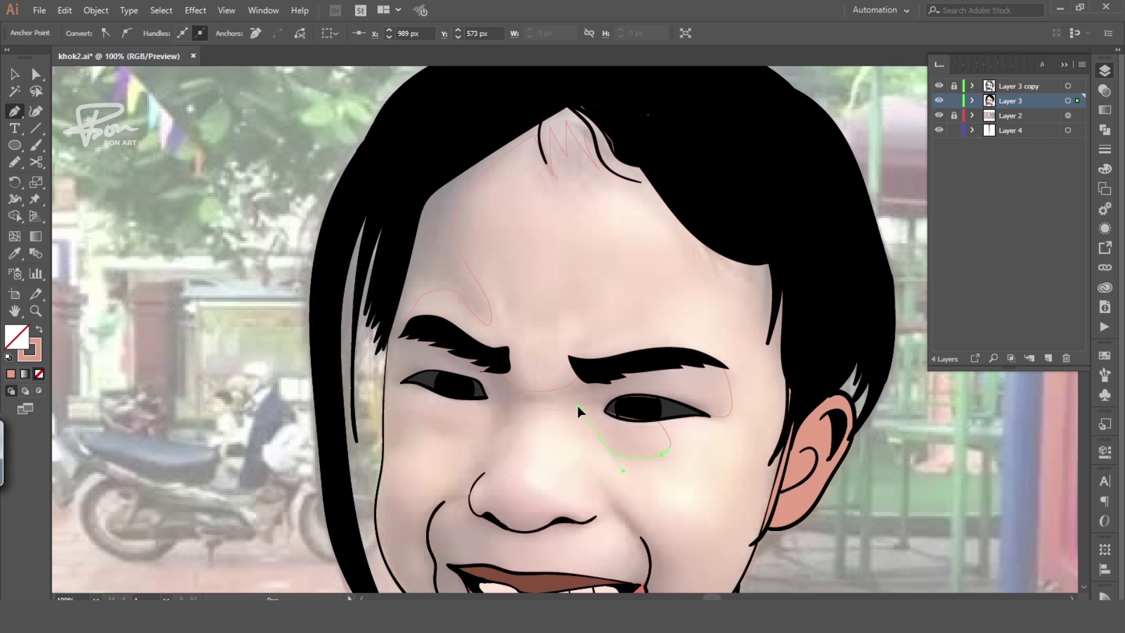
{"action": "left_click", "coordinate": [578, 404]}
{"action": "left_click", "coordinate": [531, 403]}
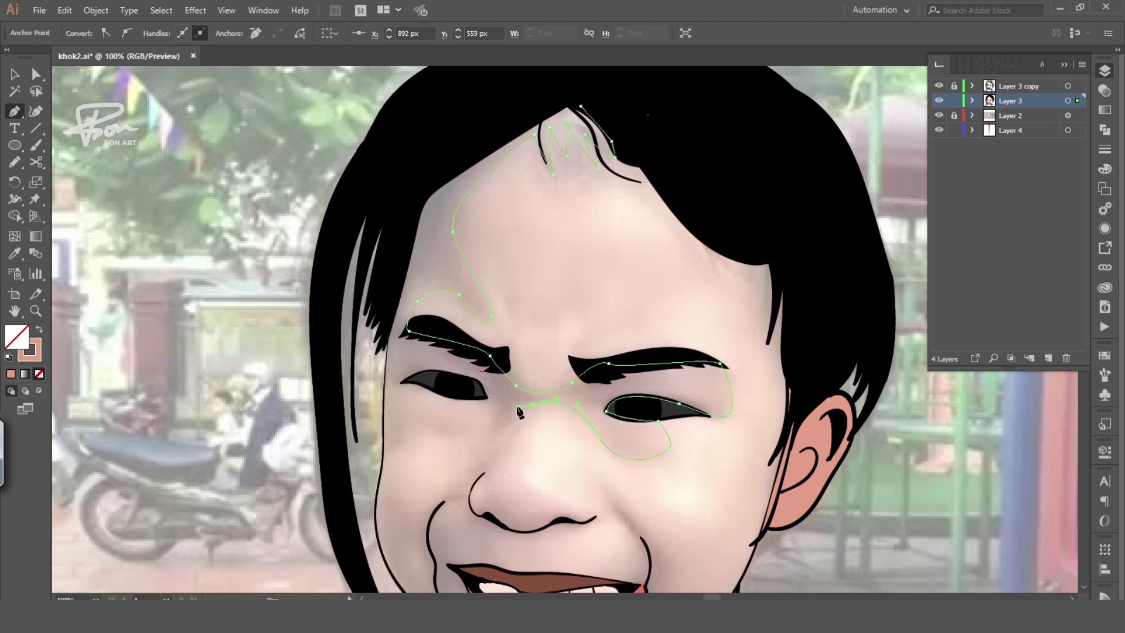
{"action": "left_click_drag", "start_coordinate": [517, 403], "coordinate": [512, 424]}
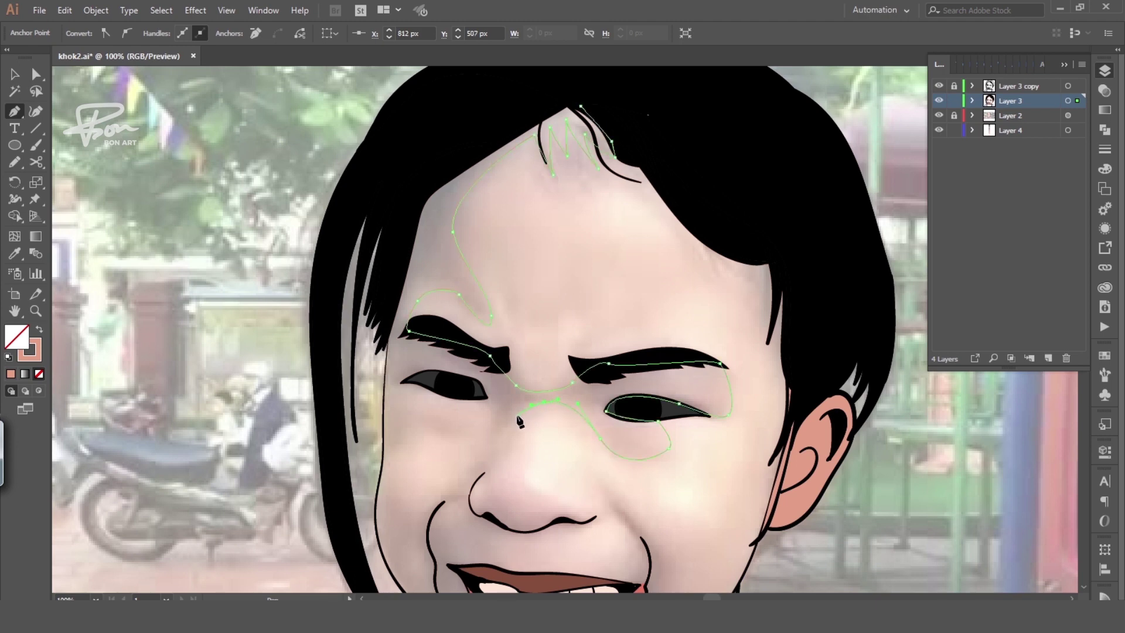
Curve the outline around the nose and along its lower edge, then resume the path below it
{"action": "left_click", "coordinate": [498, 469]}
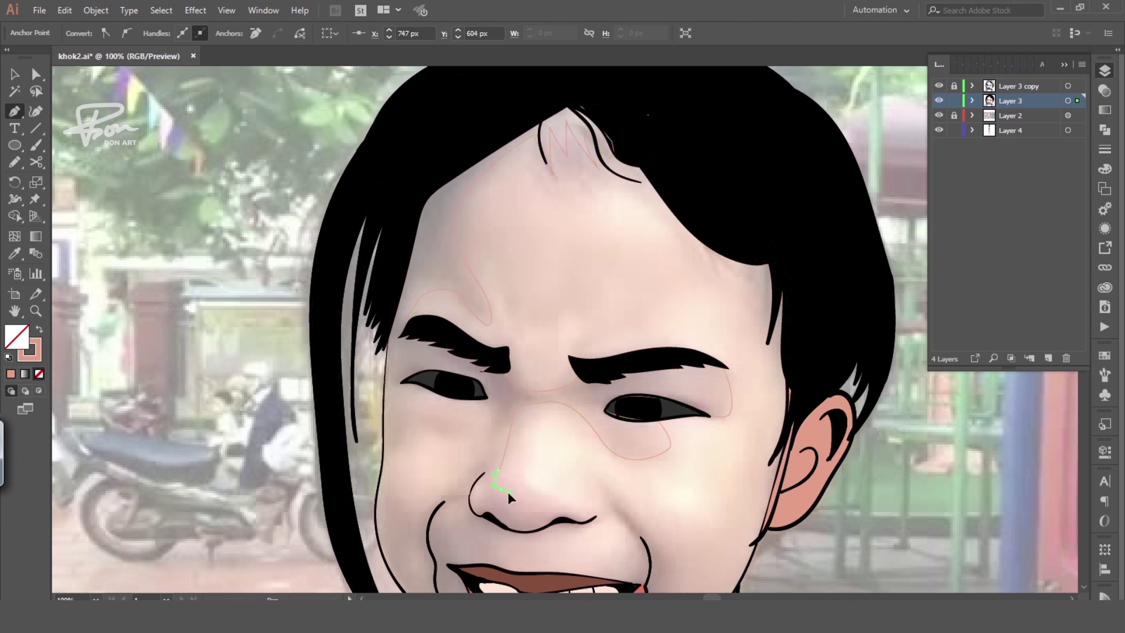
{"action": "left_click_drag", "start_coordinate": [525, 484], "coordinate": [564, 518]}
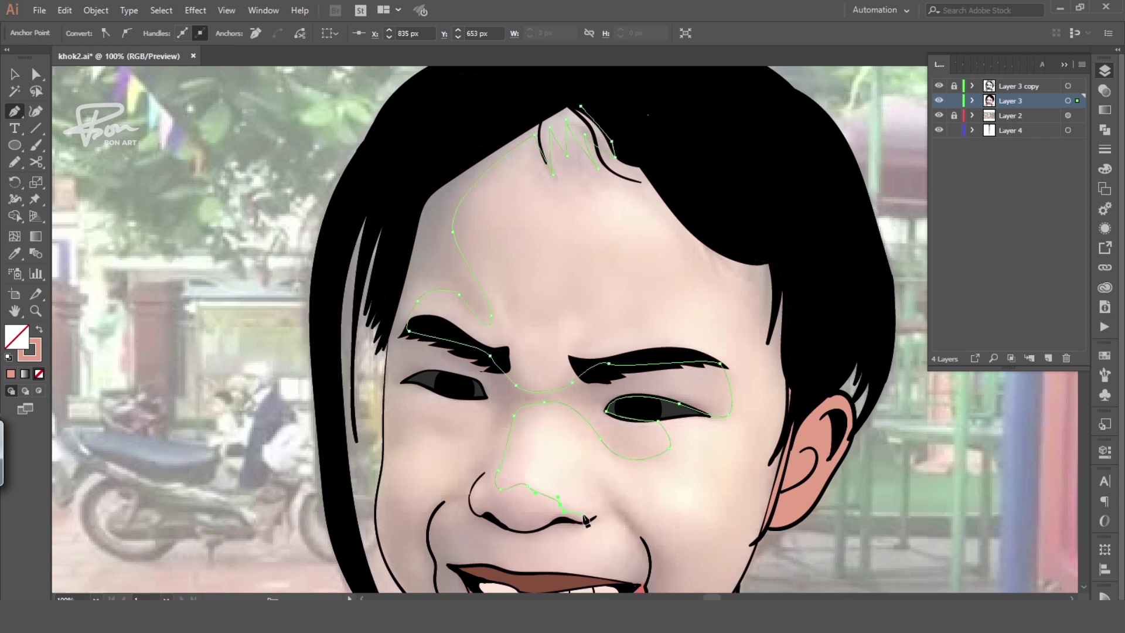
{"action": "left_click", "coordinate": [591, 507]}
{"action": "left_click", "coordinate": [596, 519]}
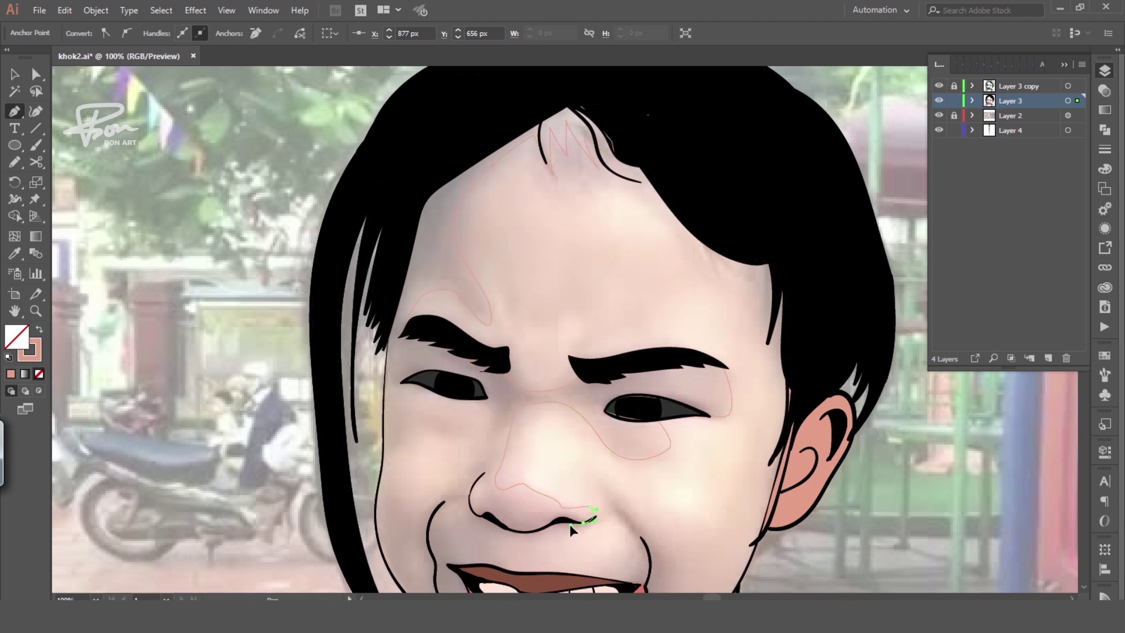
{"action": "left_click", "coordinate": [569, 522]}
{"action": "left_click", "coordinate": [532, 535]}
{"action": "mouse_move", "coordinate": [507, 553]}
{"action": "left_mouse_down"}
{"action": "mouse_move", "coordinate": [492, 554]}
{"action": "mouse_move", "coordinate": [531, 484]}
{"action": "left_mouse_up"}
{"action": "key", "text": "ctrl+a"}
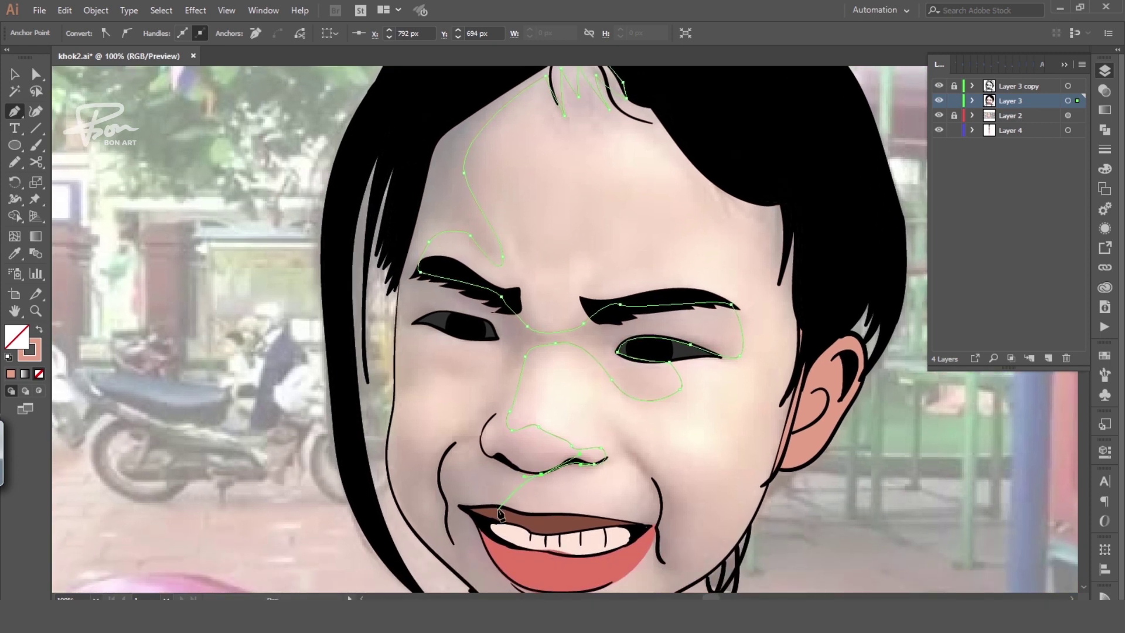
{"action": "left_click", "coordinate": [515, 514]}
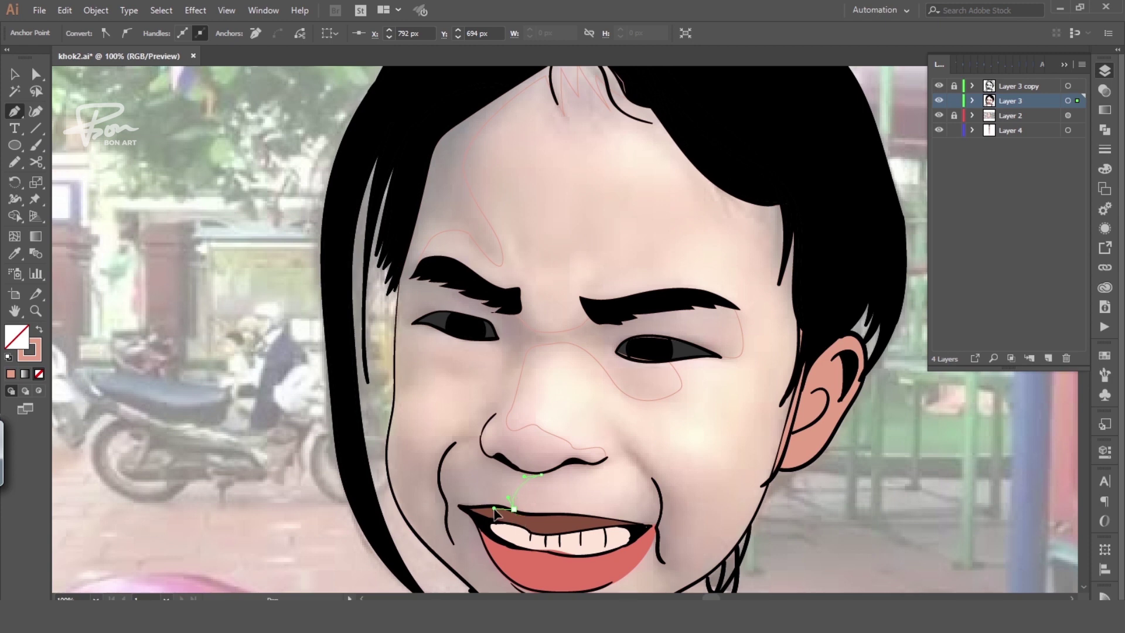
Trace the shadow outline from the mouth corner around the lower lip to the chin
{"action": "key", "text": "ctrl+a"}
{"action": "left_click_drag", "start_coordinate": [503, 515], "coordinate": [482, 463]}
{"action": "left_click", "coordinate": [451, 462]}
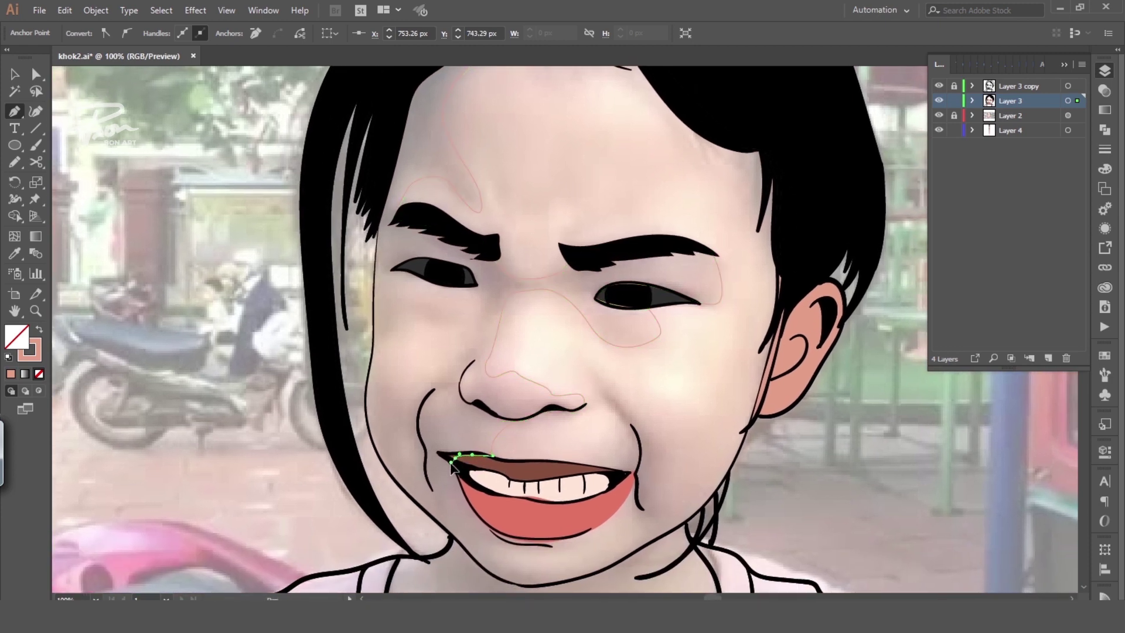
{"action": "left_click", "coordinate": [484, 520]}
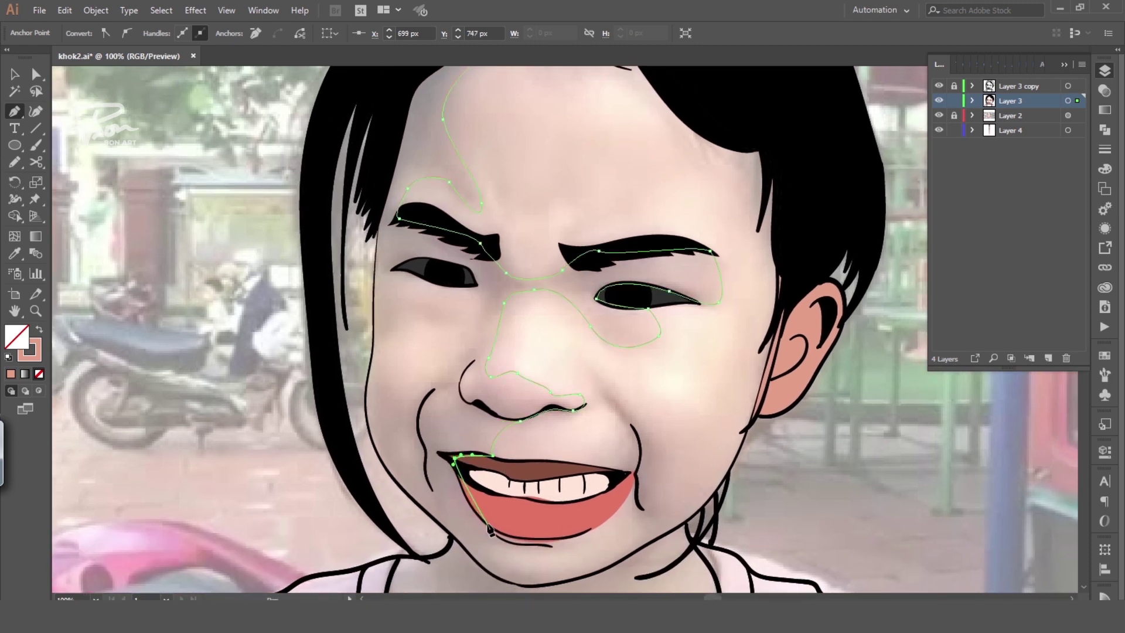
{"action": "left_click_drag", "start_coordinate": [485, 521], "coordinate": [500, 538]}
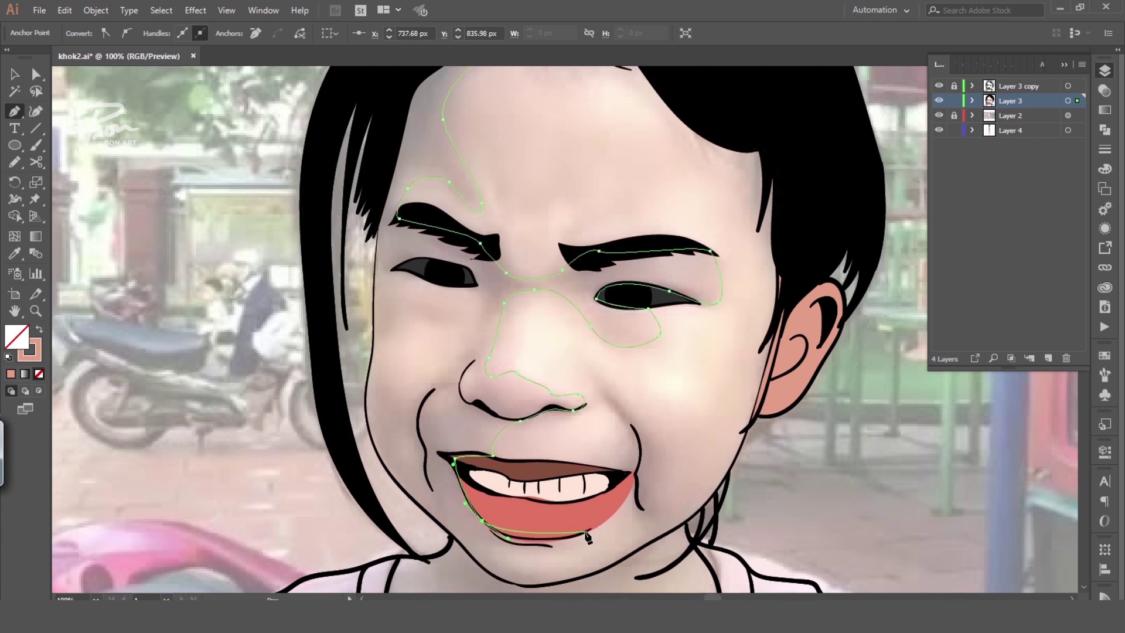
{"action": "left_click_drag", "start_coordinate": [585, 530], "coordinate": [627, 509]}
{"action": "left_click", "coordinate": [517, 540]}
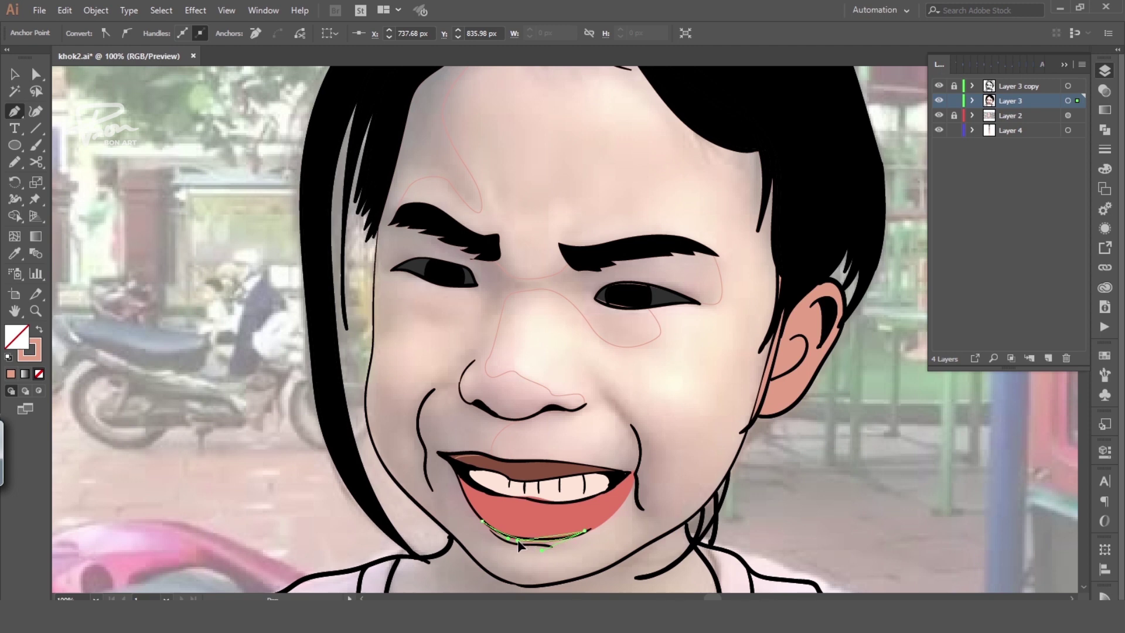
{"action": "left_click_drag", "start_coordinate": [515, 568], "coordinate": [534, 582]}
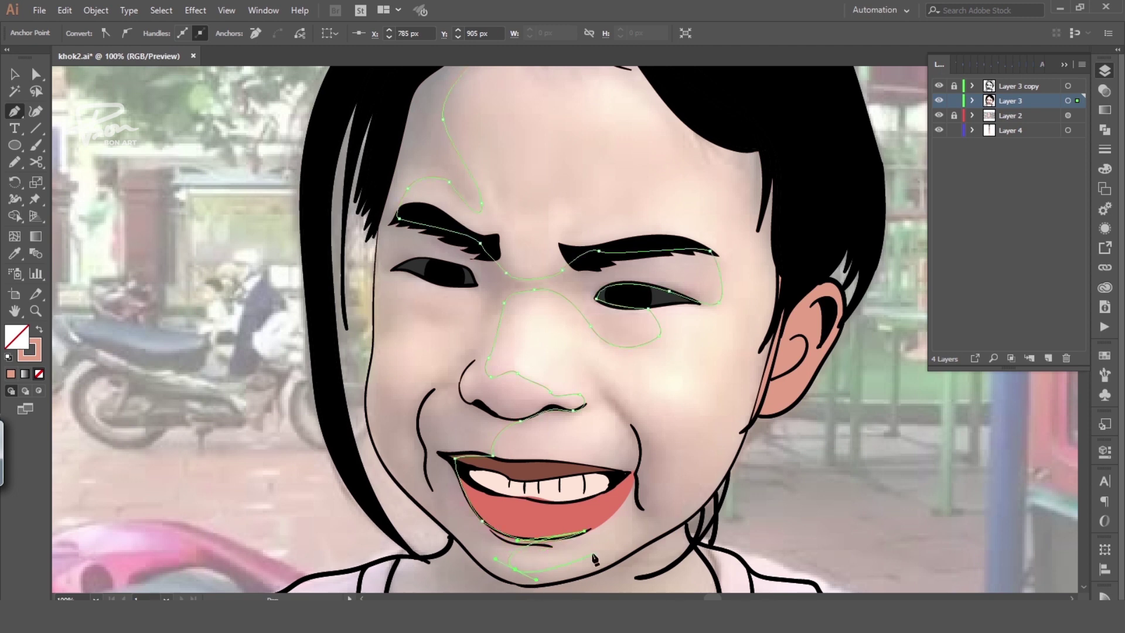
Carry the outline up past the mouth corner, over the right cheek and down to the neck
{"action": "left_click", "coordinate": [634, 523]}
{"action": "left_click_drag", "start_coordinate": [638, 478], "coordinate": [631, 467]}
{"action": "mouse_move", "coordinate": [624, 419]}
{"action": "left_mouse_down"}
{"action": "mouse_move", "coordinate": [607, 409]}
{"action": "mouse_move", "coordinate": [644, 439]}
{"action": "left_mouse_up"}
{"action": "left_click_drag", "start_coordinate": [669, 467], "coordinate": [669, 490]}
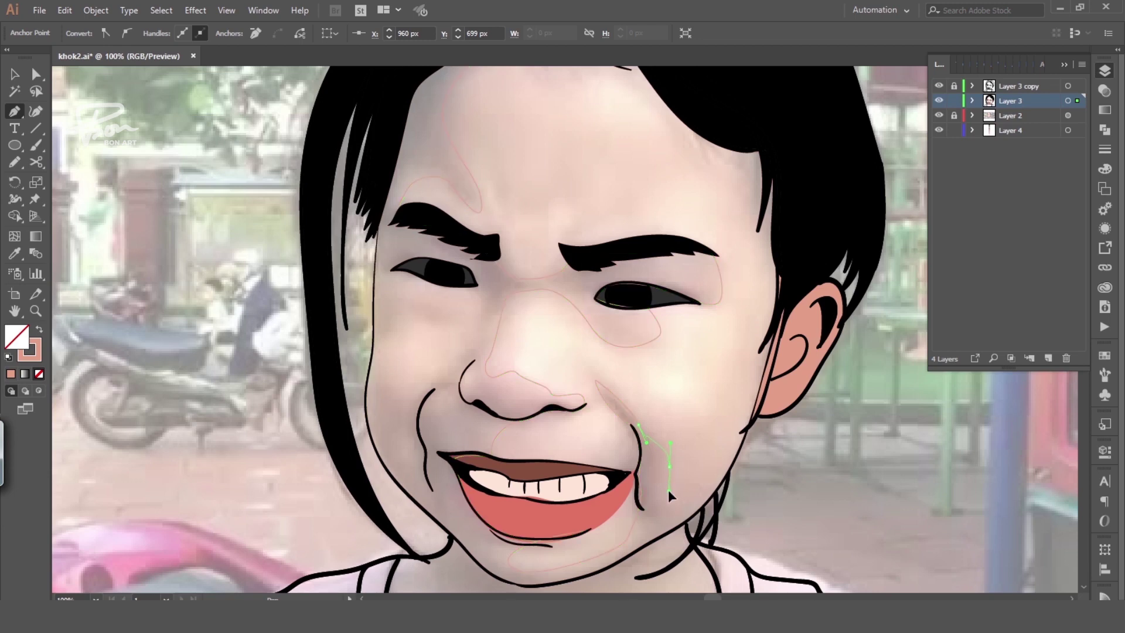
{"action": "left_click", "coordinate": [738, 455]}
{"action": "left_click", "coordinate": [697, 511]}
{"action": "mouse_move", "coordinate": [682, 519]}
{"action": "left_mouse_down"}
{"action": "mouse_move", "coordinate": [736, 379]}
{"action": "mouse_move", "coordinate": [661, 425]}
{"action": "left_mouse_up"}
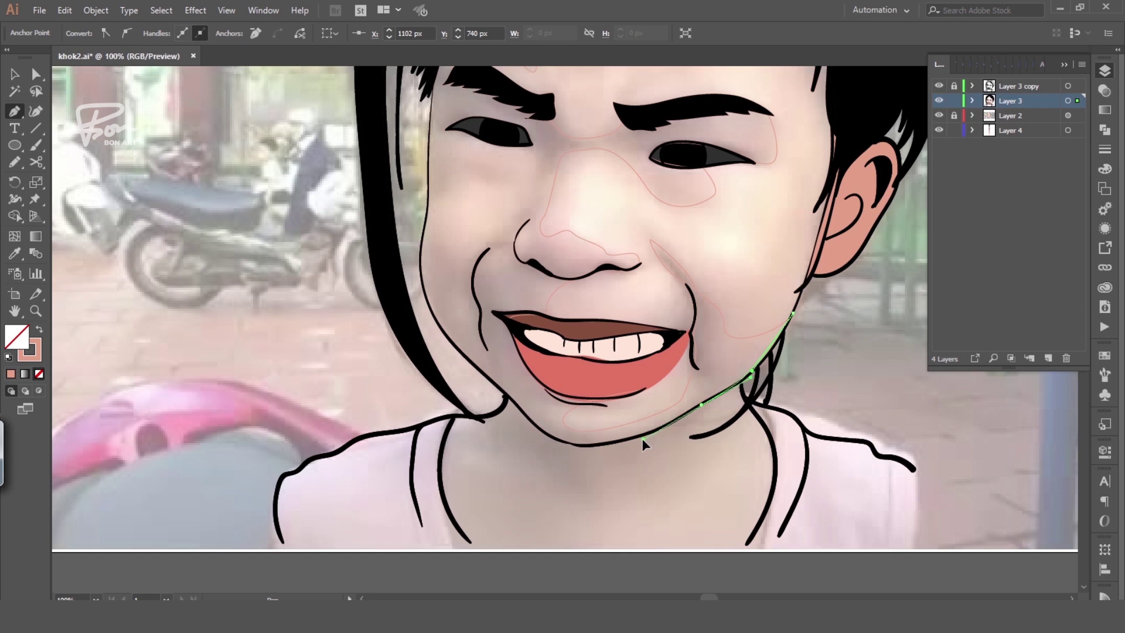
Extend the outline along the chin and left jaw up the left cheek, undoing misplaced anchors
{"action": "mouse_move", "coordinate": [564, 442]}
{"action": "left_mouse_down"}
{"action": "mouse_move", "coordinate": [536, 434]}
{"action": "mouse_move", "coordinate": [542, 519]}
{"action": "left_mouse_up"}
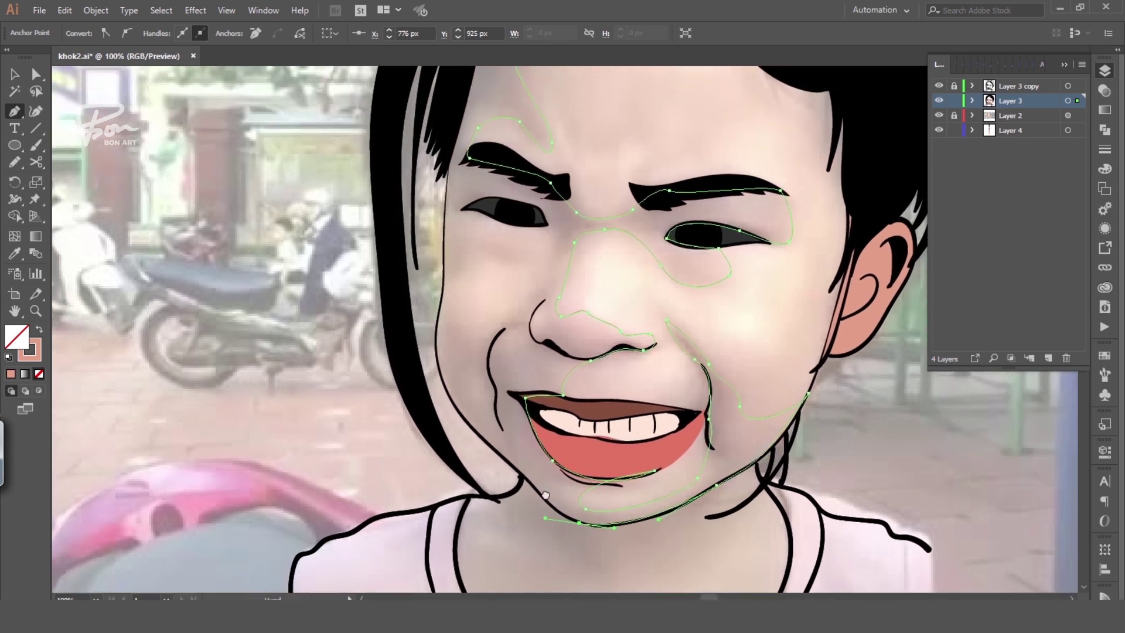
{"action": "left_click", "coordinate": [486, 445]}
{"action": "left_click_drag", "start_coordinate": [469, 437], "coordinate": [444, 421]}
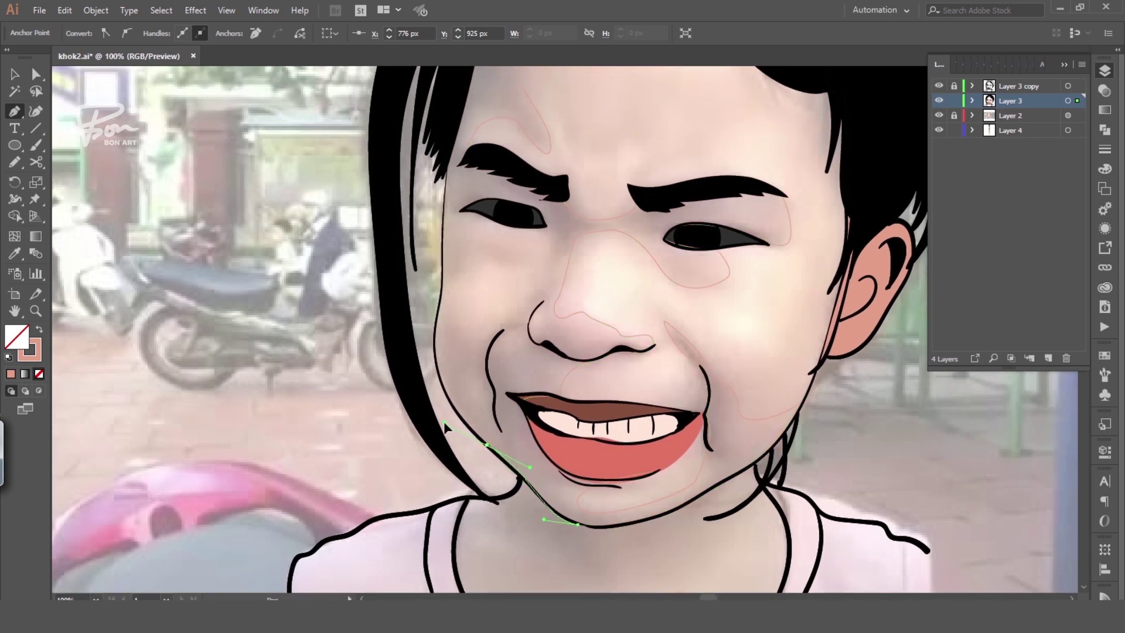
{"action": "left_click", "coordinate": [460, 417]}
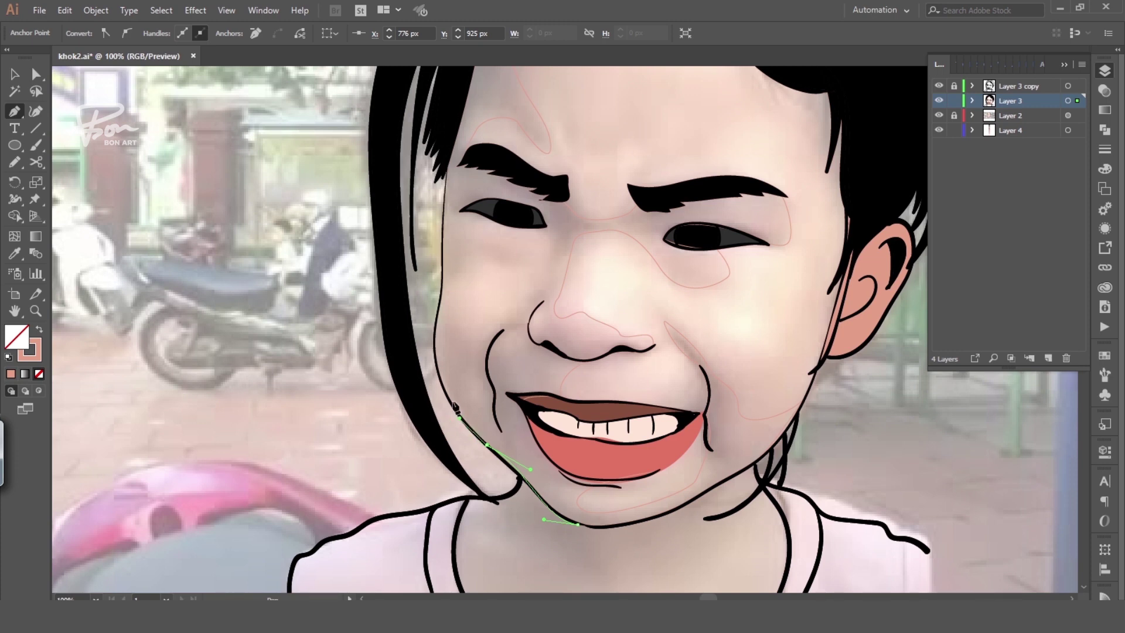
{"action": "left_click", "coordinate": [438, 340]}
{"action": "left_click_drag", "start_coordinate": [467, 326], "coordinate": [457, 374]}
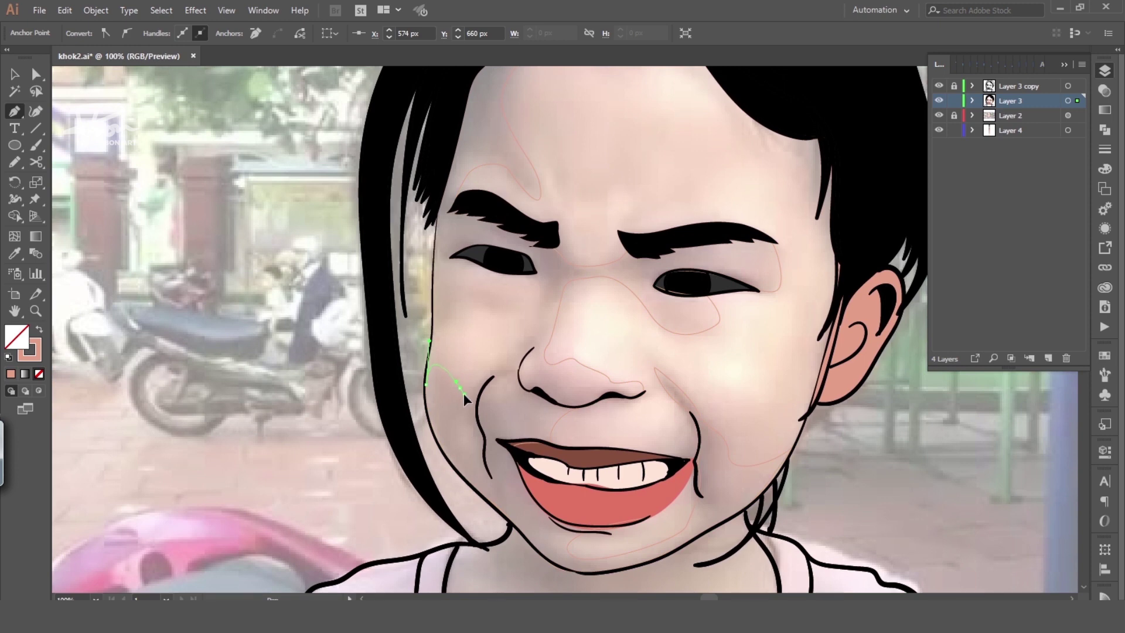
{"action": "left_click", "coordinate": [463, 392]}
{"action": "left_click_drag", "start_coordinate": [522, 399], "coordinate": [531, 386]}
{"action": "left_click", "coordinate": [518, 383]}
{"action": "key", "text": "ctrl+z"}
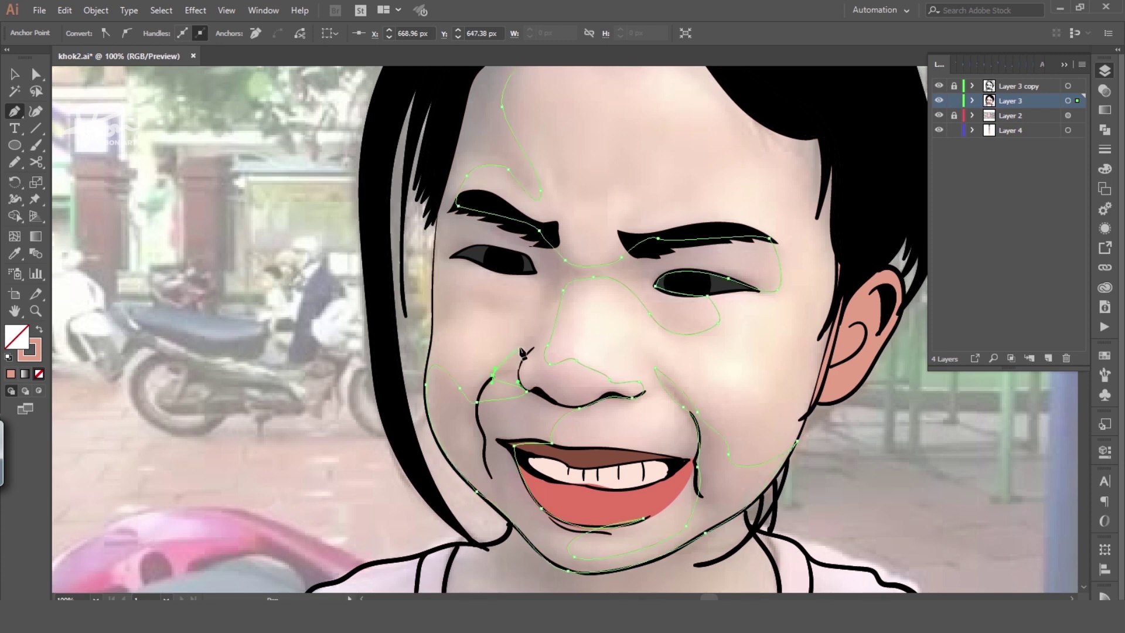
Close the loop from the nose bridge up the left face edge and hairline to the forehead top
{"action": "left_click", "coordinate": [539, 303]}
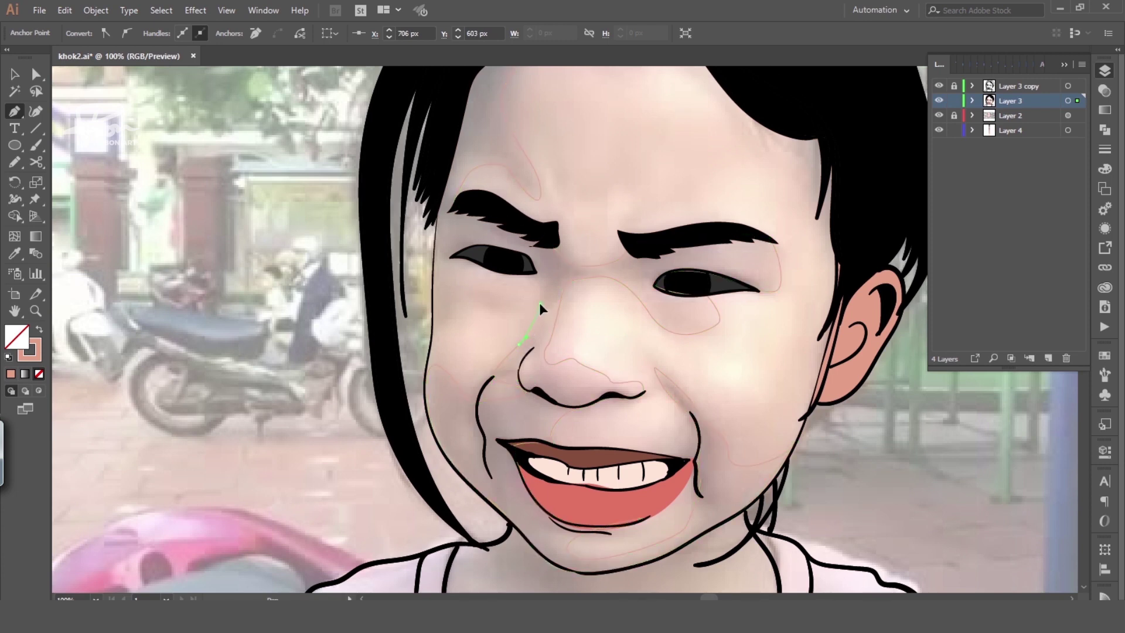
{"action": "left_click_drag", "start_coordinate": [483, 302], "coordinate": [464, 280]}
{"action": "left_click_drag", "start_coordinate": [434, 331], "coordinate": [426, 349]}
{"action": "left_click", "coordinate": [434, 300]}
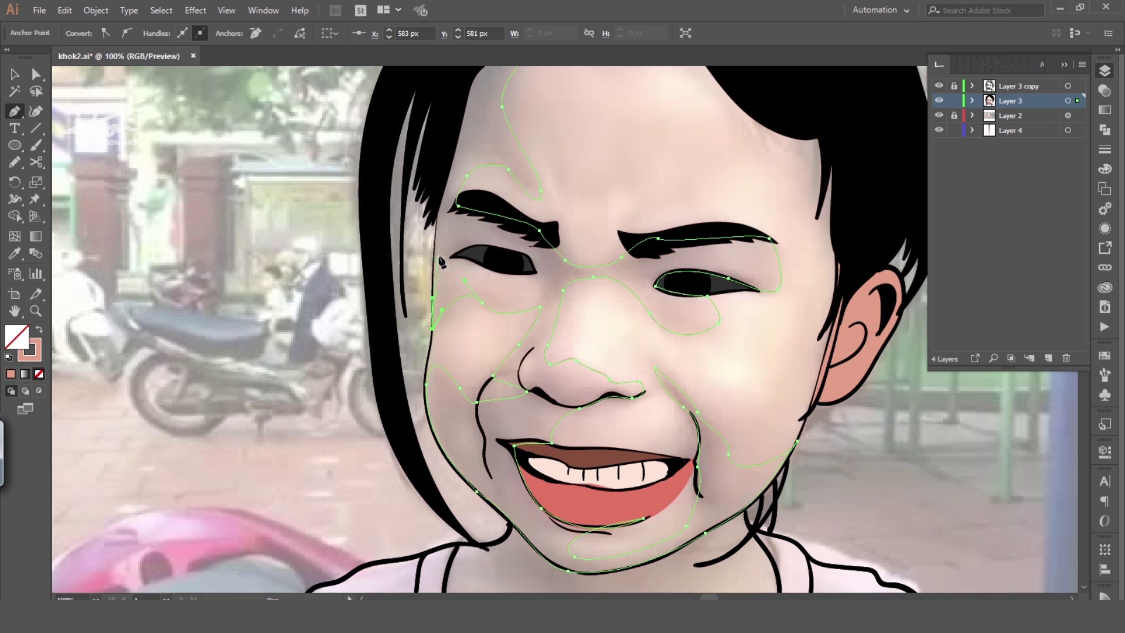
{"action": "left_click", "coordinate": [434, 257]}
{"action": "left_click_drag", "start_coordinate": [467, 148], "coordinate": [441, 211]}
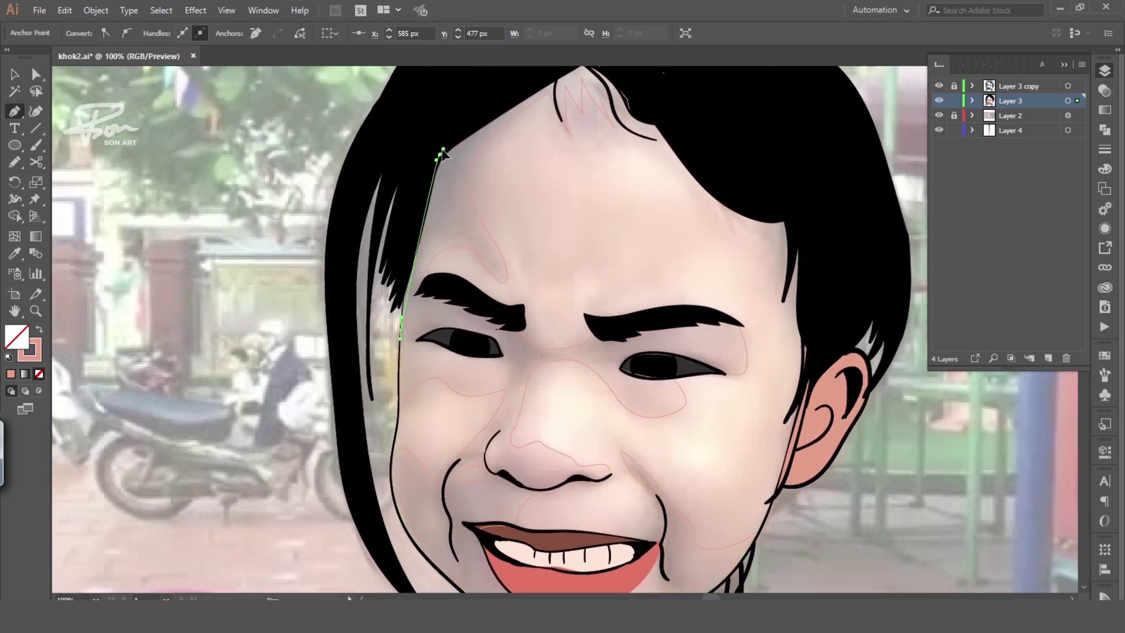
{"action": "mouse_move", "coordinate": [439, 156]}
{"action": "left_mouse_down"}
{"action": "mouse_move", "coordinate": [447, 144]}
{"action": "mouse_move", "coordinate": [452, 206]}
{"action": "left_mouse_up"}
{"action": "left_click", "coordinate": [492, 180]}
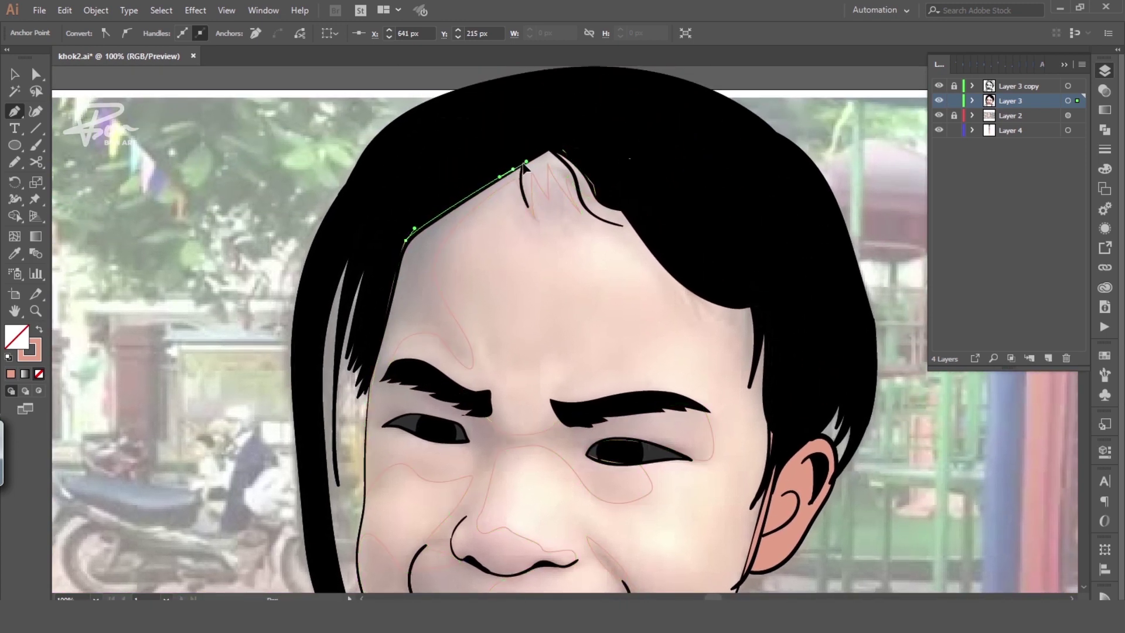
{"action": "left_click", "coordinate": [533, 157]}
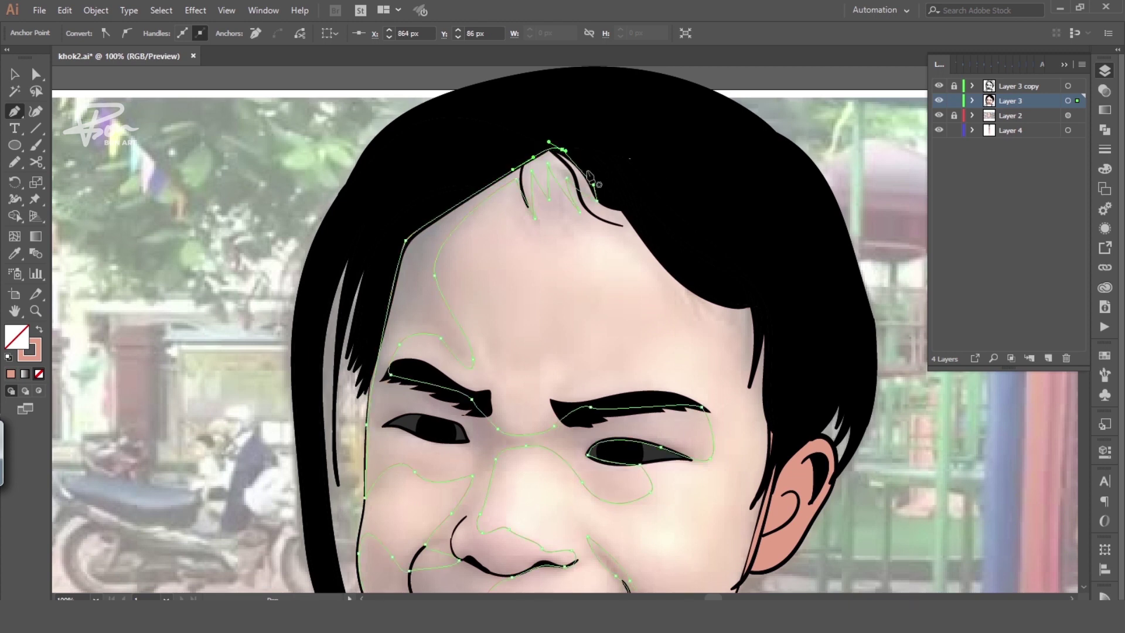
{"action": "left_click", "coordinate": [594, 282], "text": "ctrl+alt"}
Fill the face-shadow shape with a brown swatch, change it to a lighter tan, and deselect
{"action": "left_click_drag", "start_coordinate": [582, 321], "coordinate": [635, 259]}
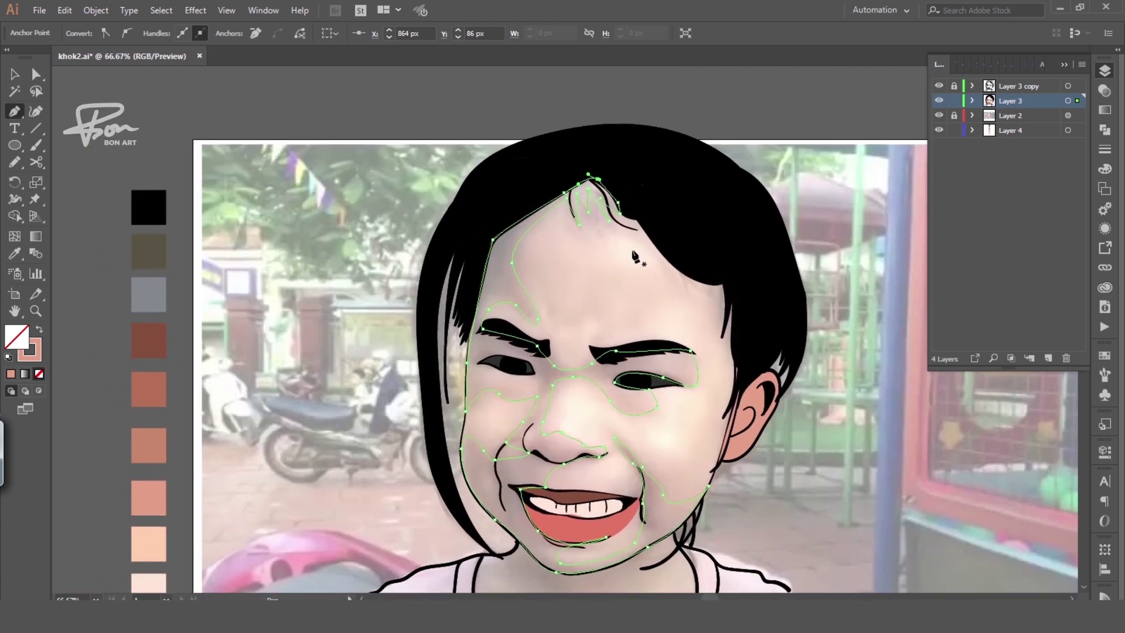
{"action": "key", "text": "i"}
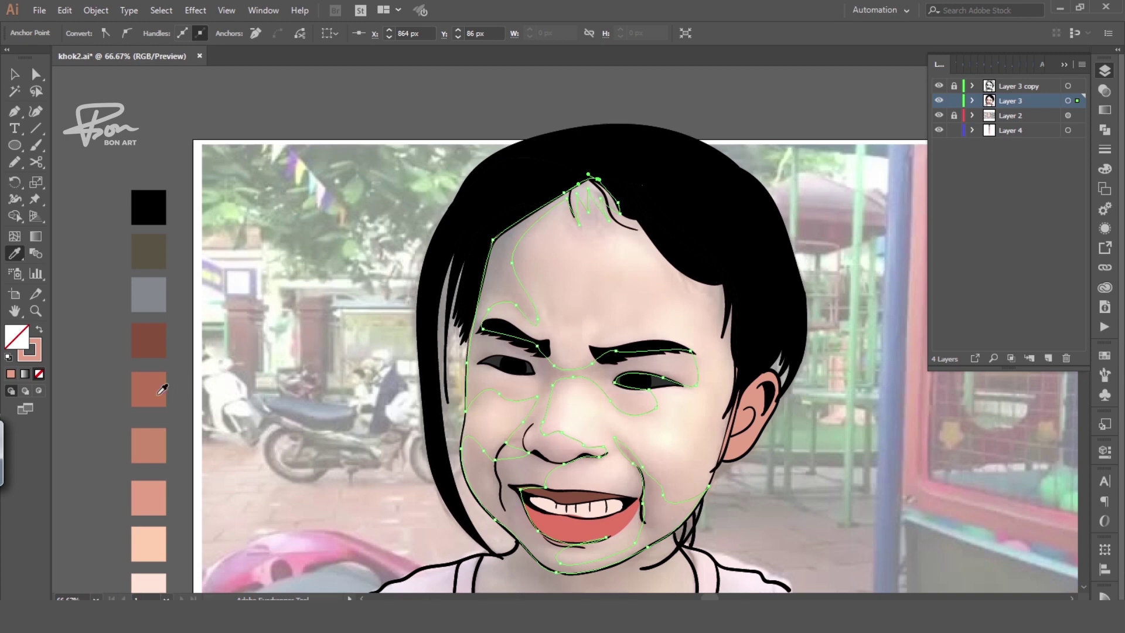
{"action": "left_click", "coordinate": [160, 383]}
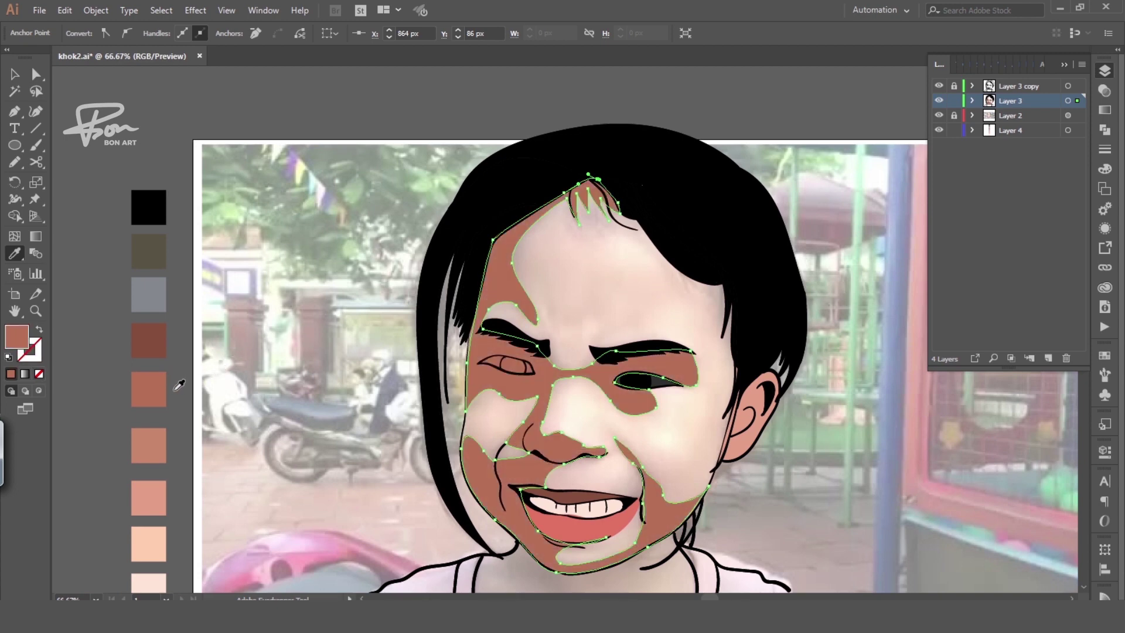
{"action": "key", "text": "ctrl"}
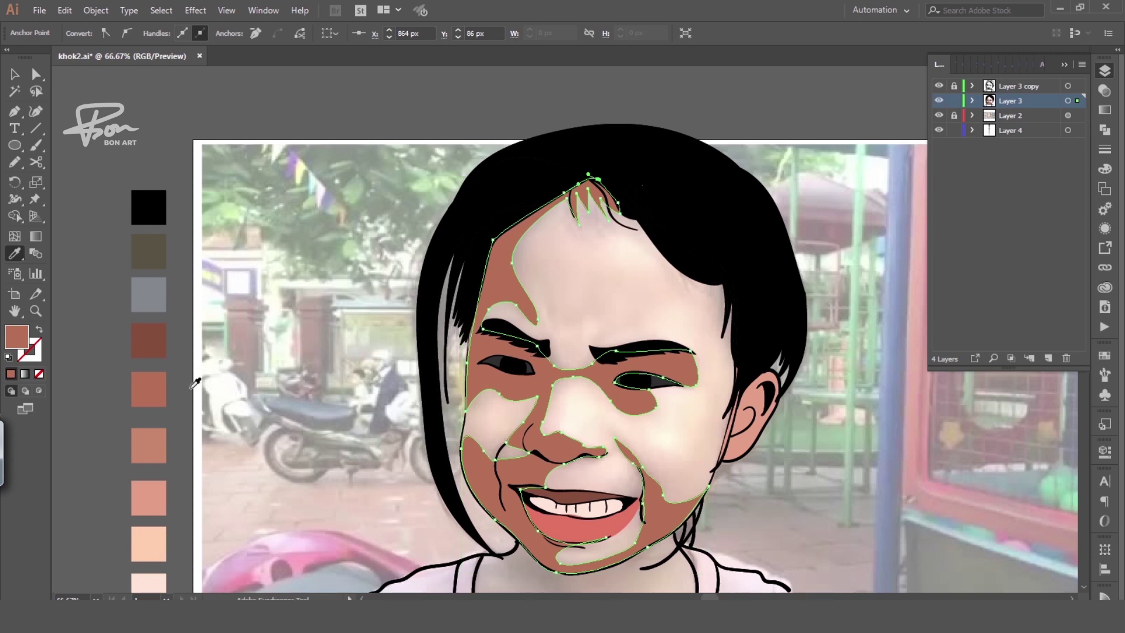
{"action": "left_click", "coordinate": [155, 440]}
{"action": "key", "text": "v"}
{"action": "left_click", "coordinate": [103, 411]}
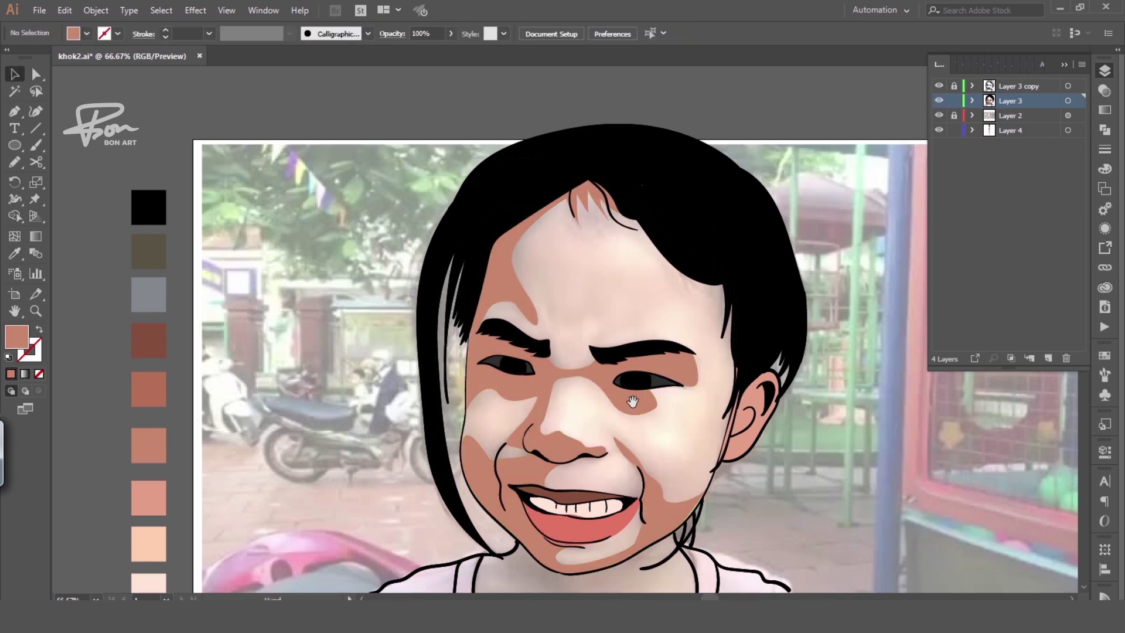
{"action": "left_click_drag", "start_coordinate": [632, 402], "coordinate": [684, 348]}
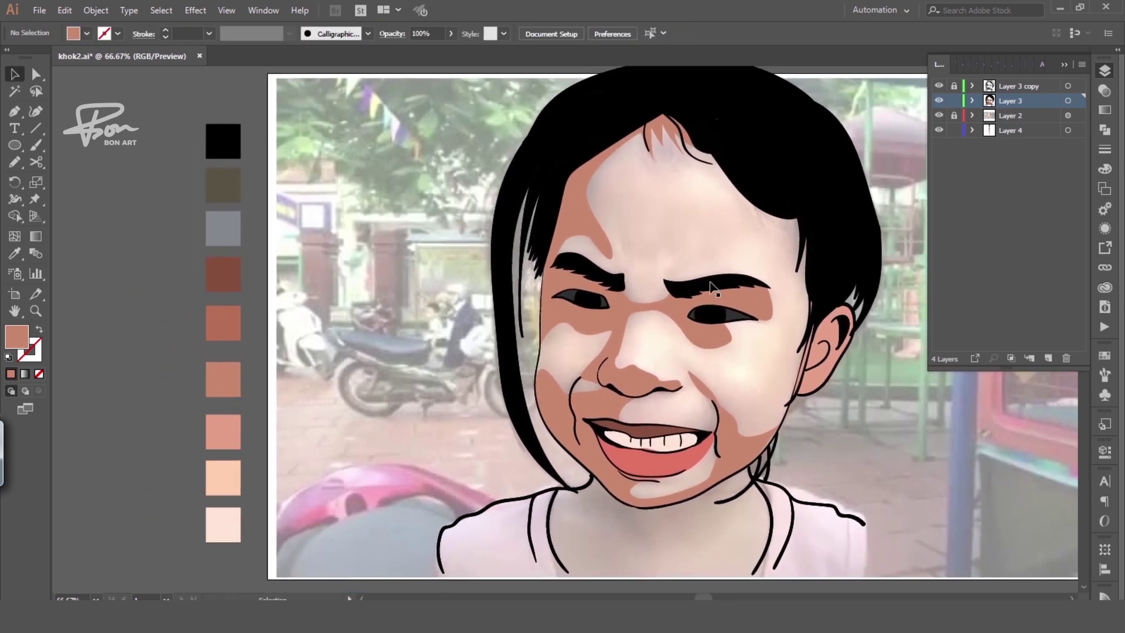
Draw highlight shapes down the nose and along its top and right side with the Pen
{"action": "key", "text": "p"}
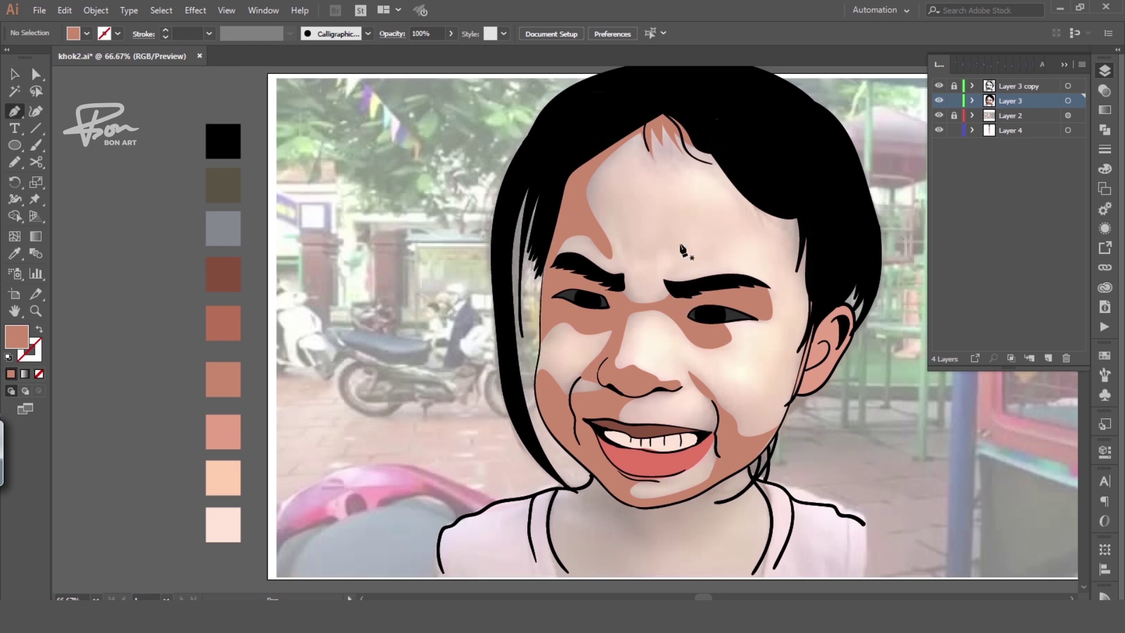
{"action": "mouse_move", "coordinate": [724, 383]}
{"action": "left_mouse_down"}
{"action": "mouse_move", "coordinate": [715, 366]}
{"action": "mouse_move", "coordinate": [672, 359]}
{"action": "left_mouse_up"}
{"action": "left_click", "coordinate": [633, 311]}
{"action": "left_click", "coordinate": [626, 349]}
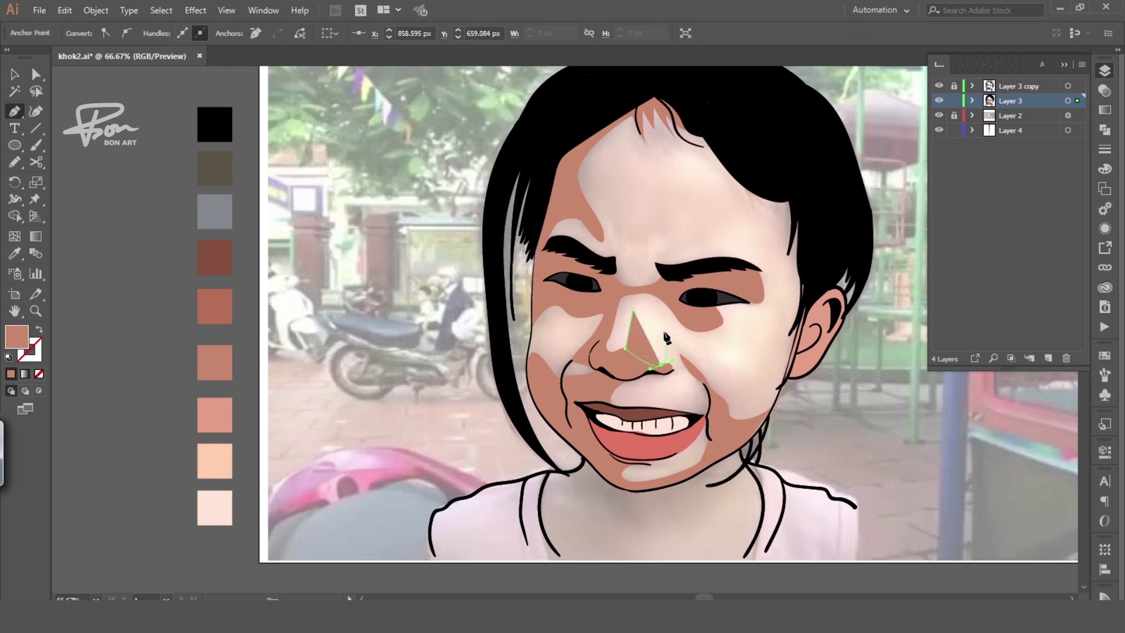
{"action": "left_click_drag", "start_coordinate": [634, 309], "coordinate": [651, 316]}
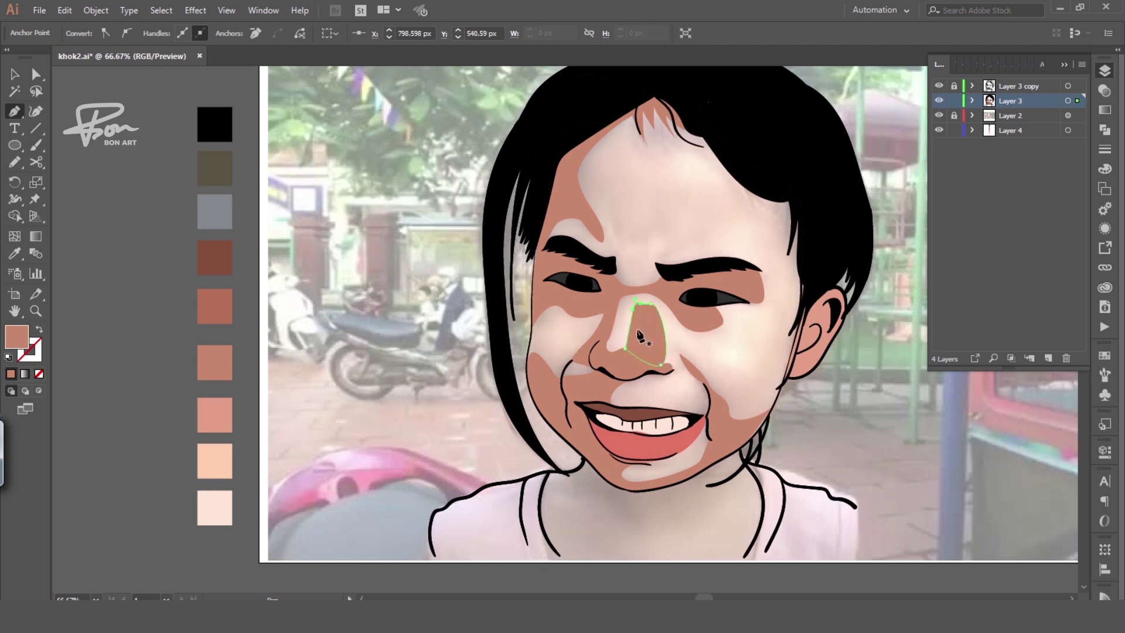
{"action": "left_click", "coordinate": [642, 301]}
{"action": "left_click", "coordinate": [666, 318]}
Fill the nose shape with the light peach swatch and deselect it
{"action": "key", "text": "i"}
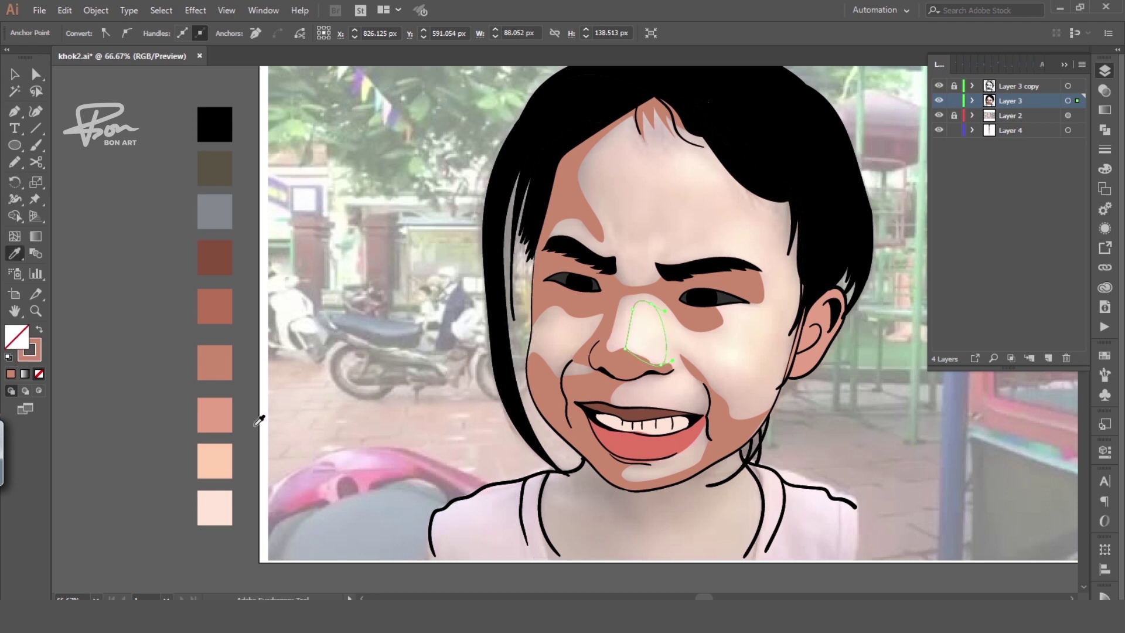
{"action": "left_click", "coordinate": [229, 450]}
{"action": "key", "text": "v"}
{"action": "left_click", "coordinate": [251, 465]}
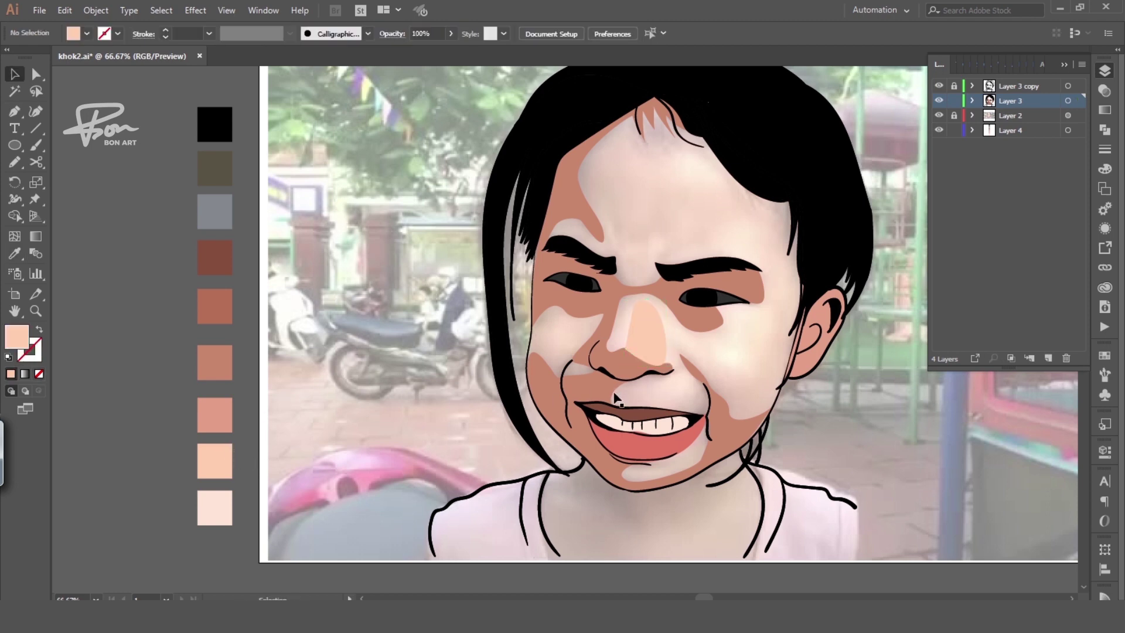
{"action": "key", "text": "p"}
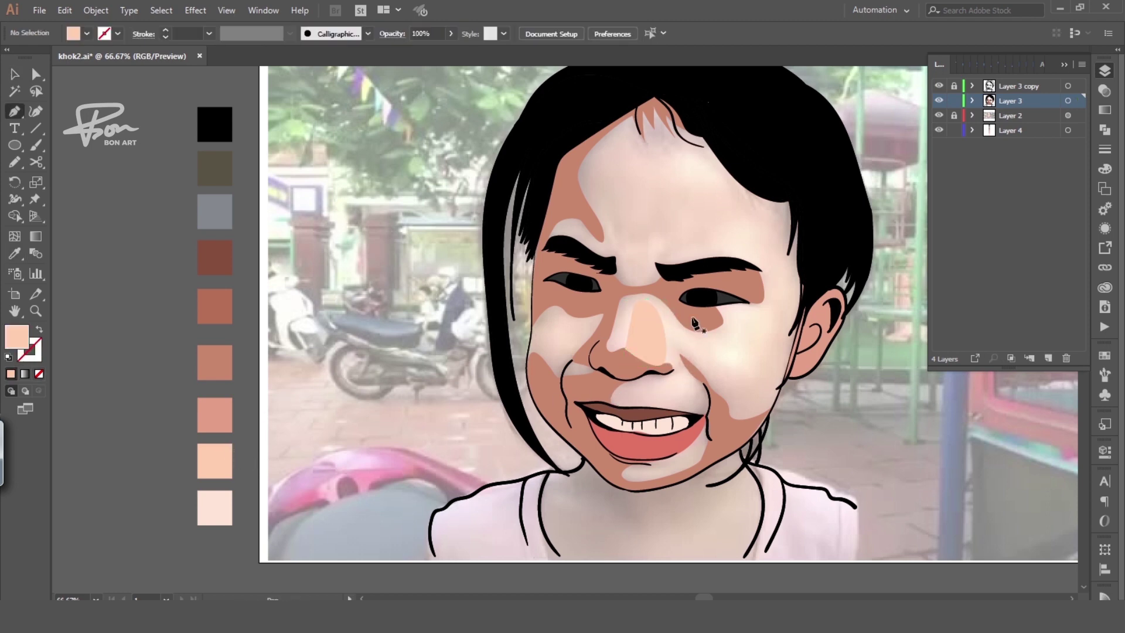
Draw a closed highlight shape on the right cheek
{"action": "left_click", "coordinate": [670, 339]}
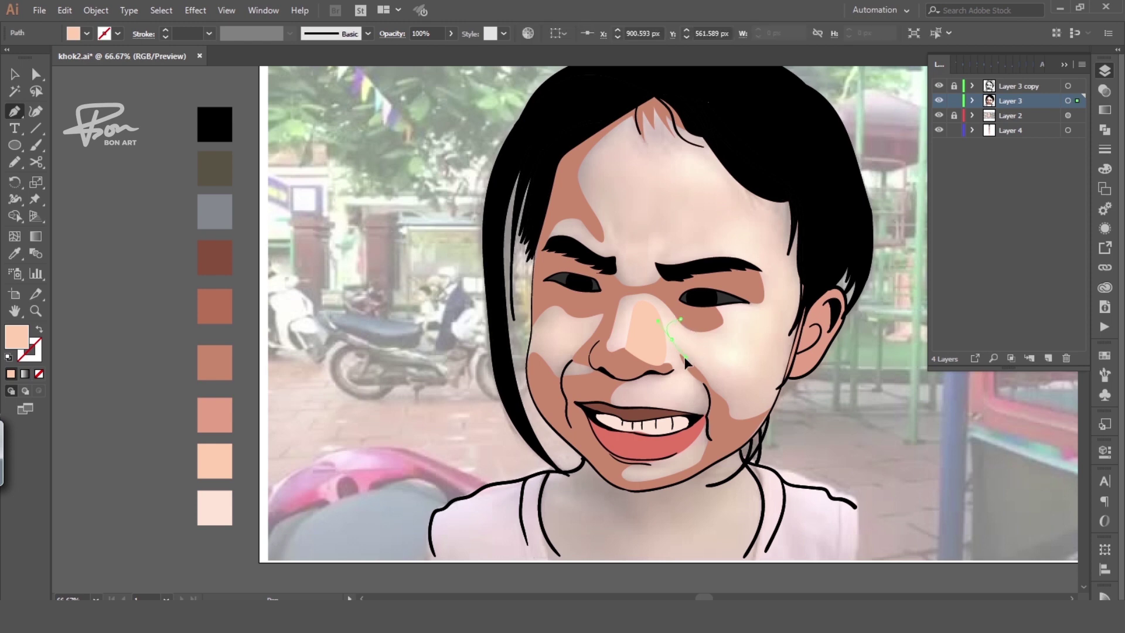
{"action": "left_click_drag", "start_coordinate": [690, 349], "coordinate": [687, 357]}
{"action": "left_click_drag", "start_coordinate": [756, 383], "coordinate": [768, 369]}
{"action": "left_click", "coordinate": [765, 335]}
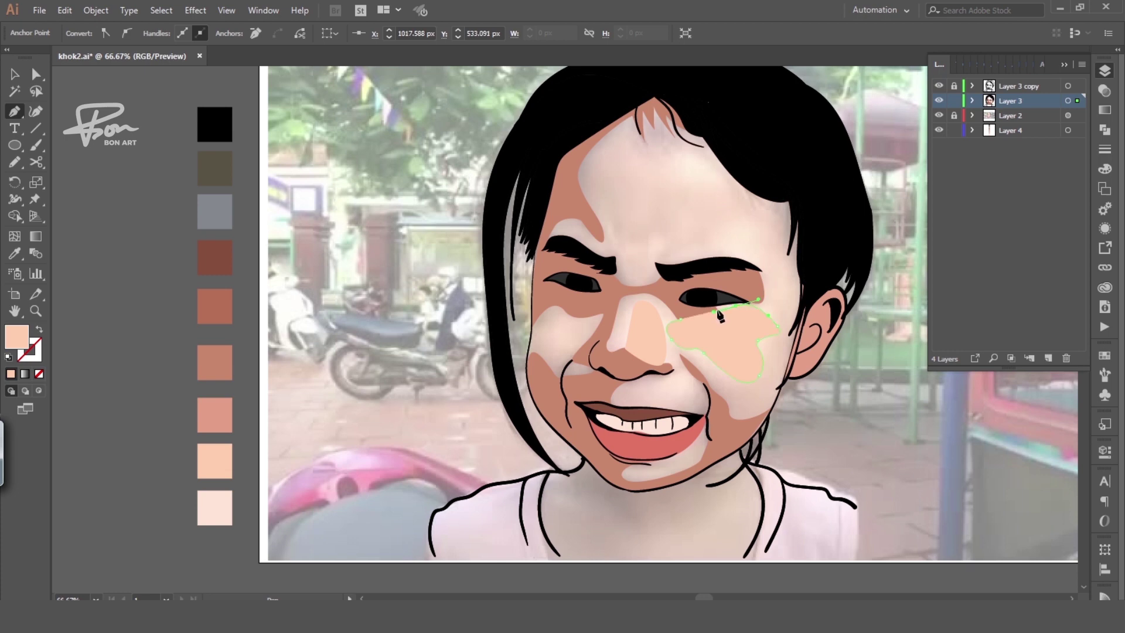
{"action": "left_click_drag", "start_coordinate": [724, 304], "coordinate": [707, 318]}
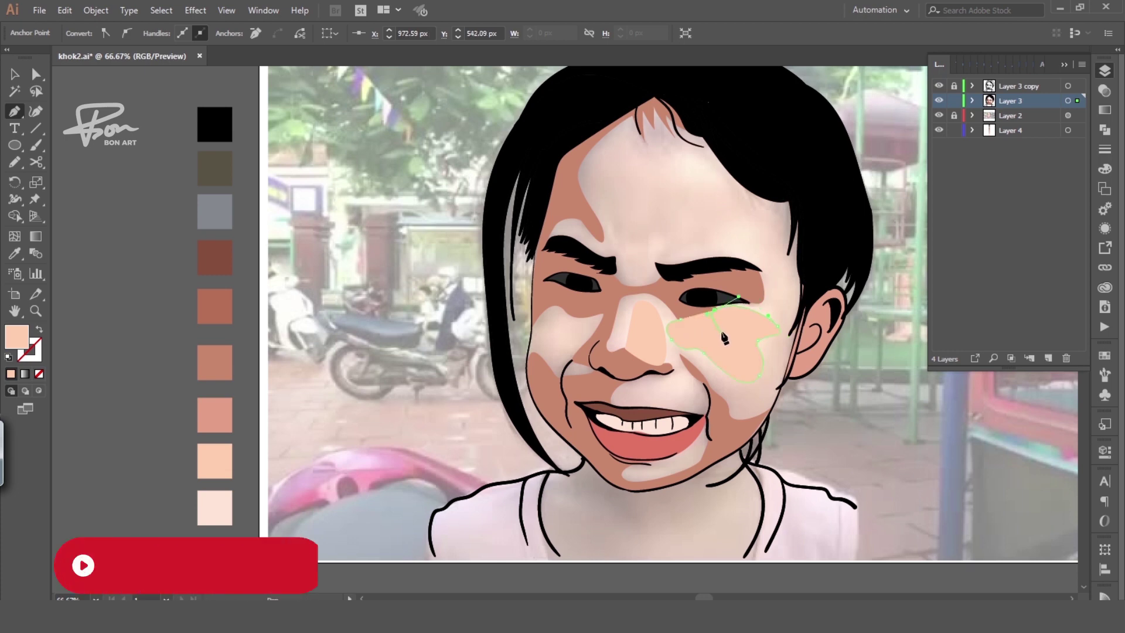
{"action": "left_click", "coordinate": [678, 319]}
Trace a highlight outline from between the brows along the right eyebrow toward the temple
{"action": "left_click", "coordinate": [706, 357], "text": "ctrl"}
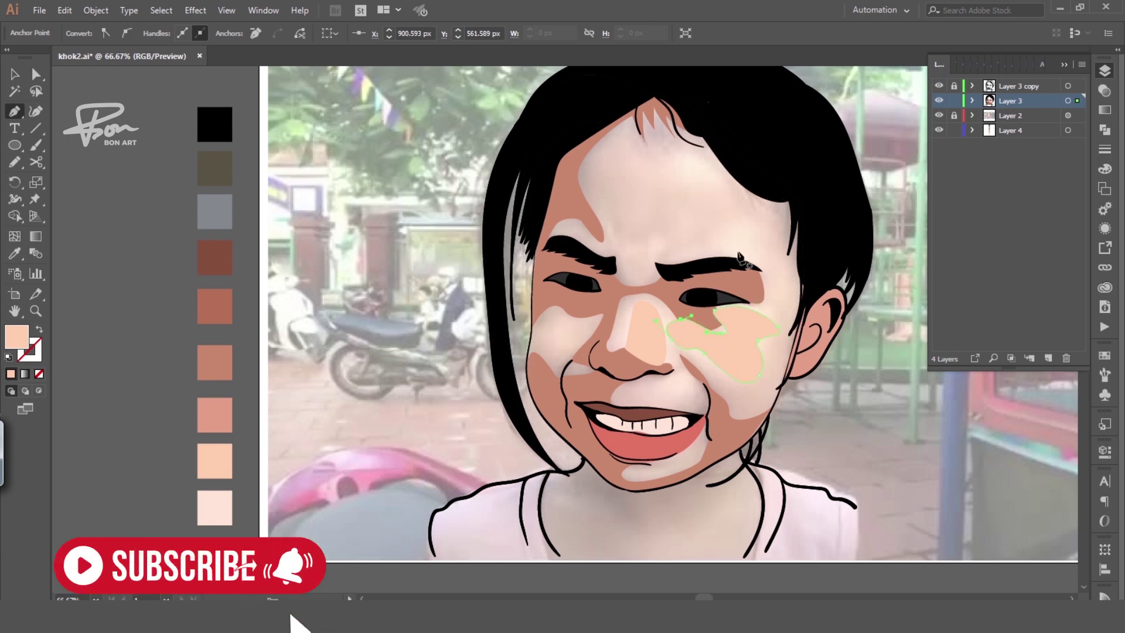
{"action": "left_click", "coordinate": [652, 226]}
{"action": "left_click_drag", "start_coordinate": [649, 241], "coordinate": [666, 240]}
{"action": "left_click", "coordinate": [647, 256]}
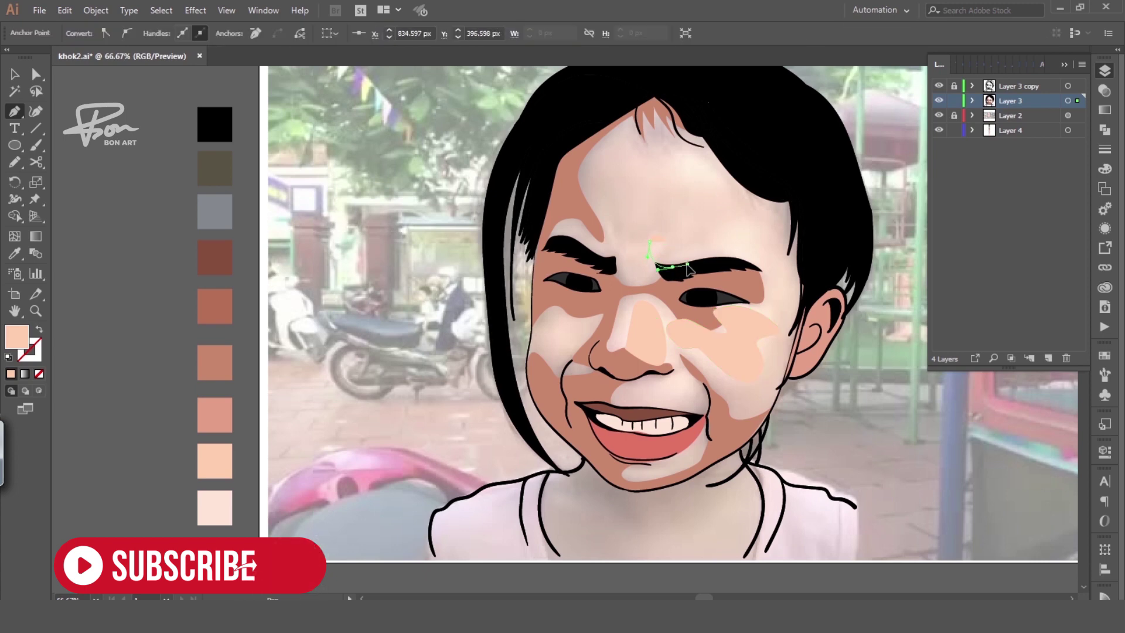
{"action": "left_click_drag", "start_coordinate": [750, 258], "coordinate": [769, 279]}
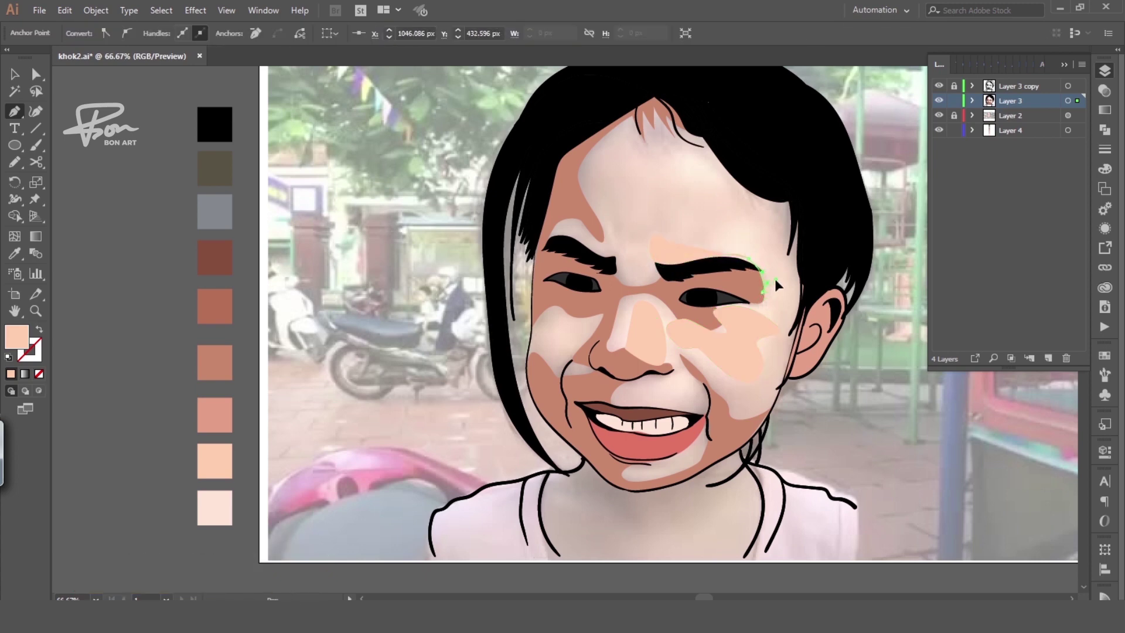
{"action": "left_click", "coordinate": [765, 246]}
{"action": "left_click", "coordinate": [782, 218]}
{"action": "left_click_drag", "start_coordinate": [747, 211], "coordinate": [717, 236]}
Close the right-brow highlight, raise one anchor, and fill it with light peach
{"action": "left_click", "coordinate": [650, 241]}
{"action": "left_click", "coordinate": [671, 267]}
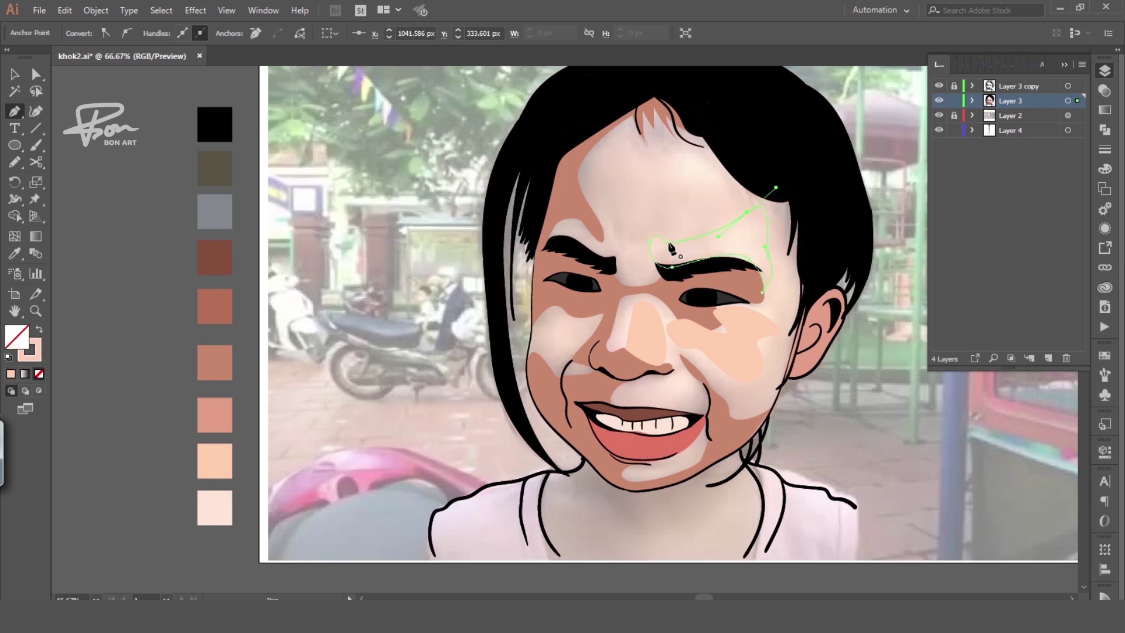
{"action": "left_click", "coordinate": [660, 253], "text": "ctrl"}
{"action": "left_click", "coordinate": [657, 251], "text": "ctrl"}
{"action": "left_click_drag", "start_coordinate": [669, 253], "coordinate": [668, 240]}
{"action": "key", "text": "i"}
{"action": "left_click", "coordinate": [743, 327]}
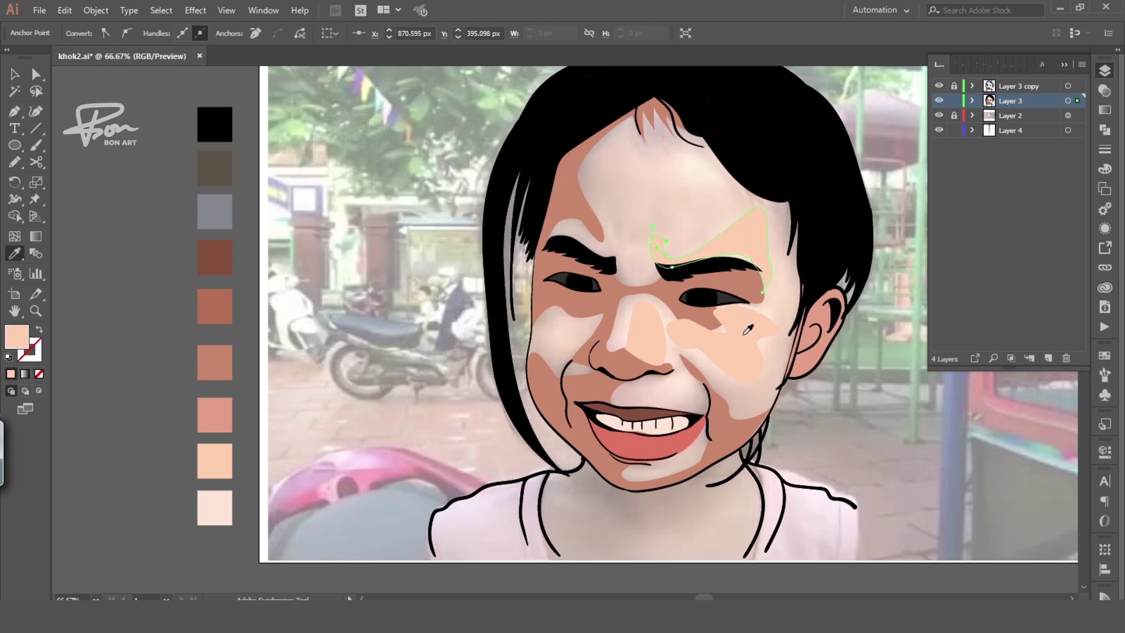
{"action": "key", "text": "v"}
{"action": "left_click", "coordinate": [647, 186]}
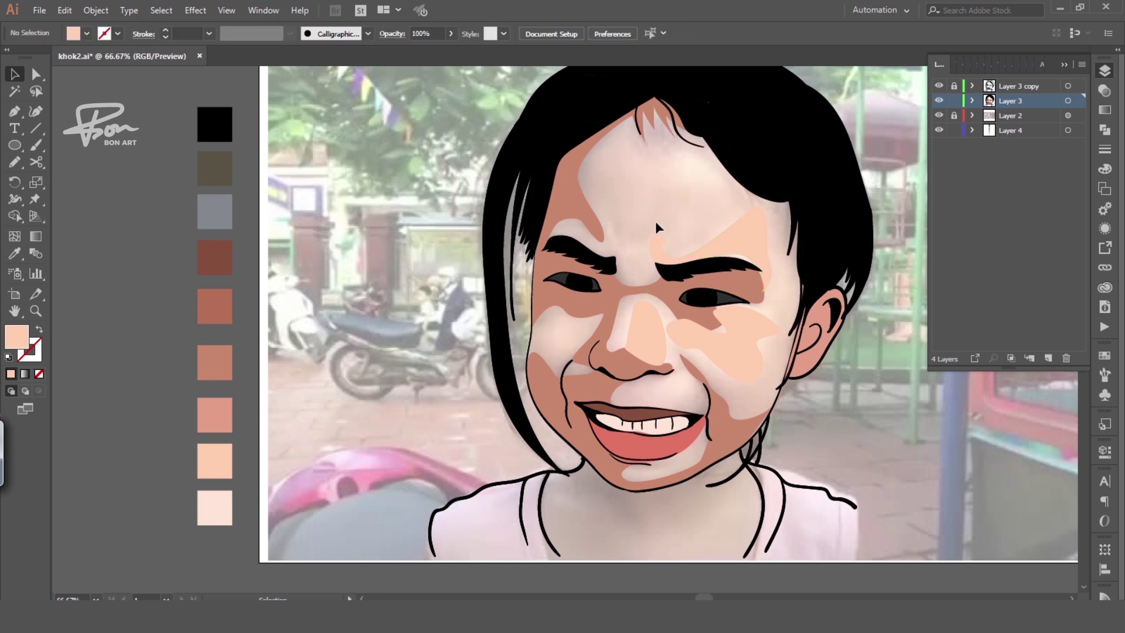
Draw a closed highlight shape on the upper forehead and deselect it
{"action": "key", "text": "p"}
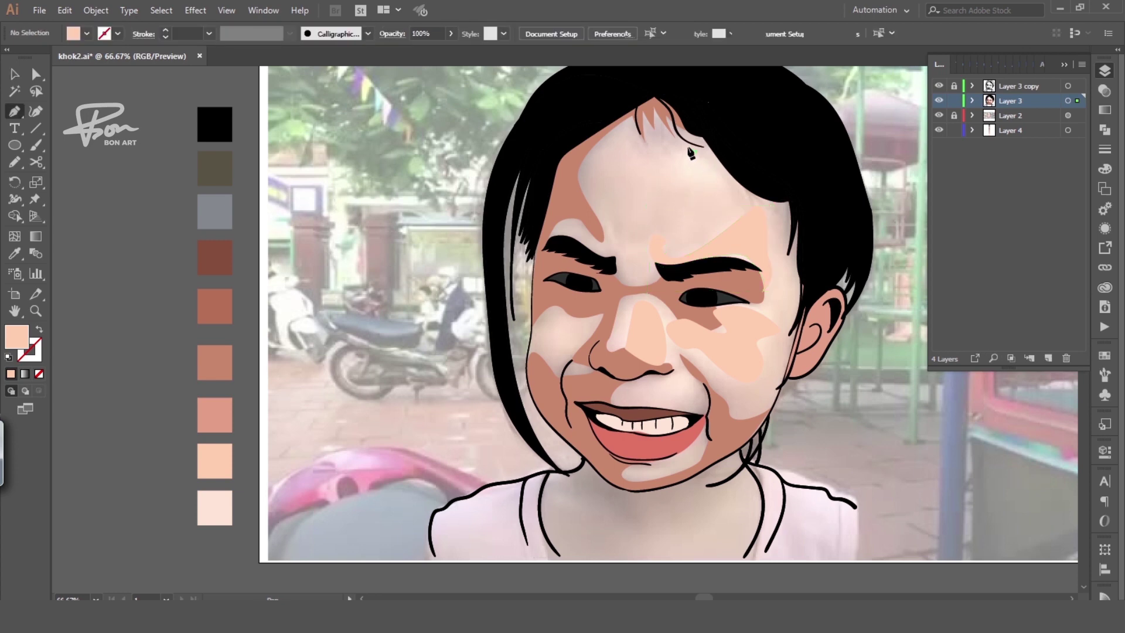
{"action": "left_click", "coordinate": [687, 146]}
{"action": "left_click_drag", "start_coordinate": [662, 187], "coordinate": [680, 203]}
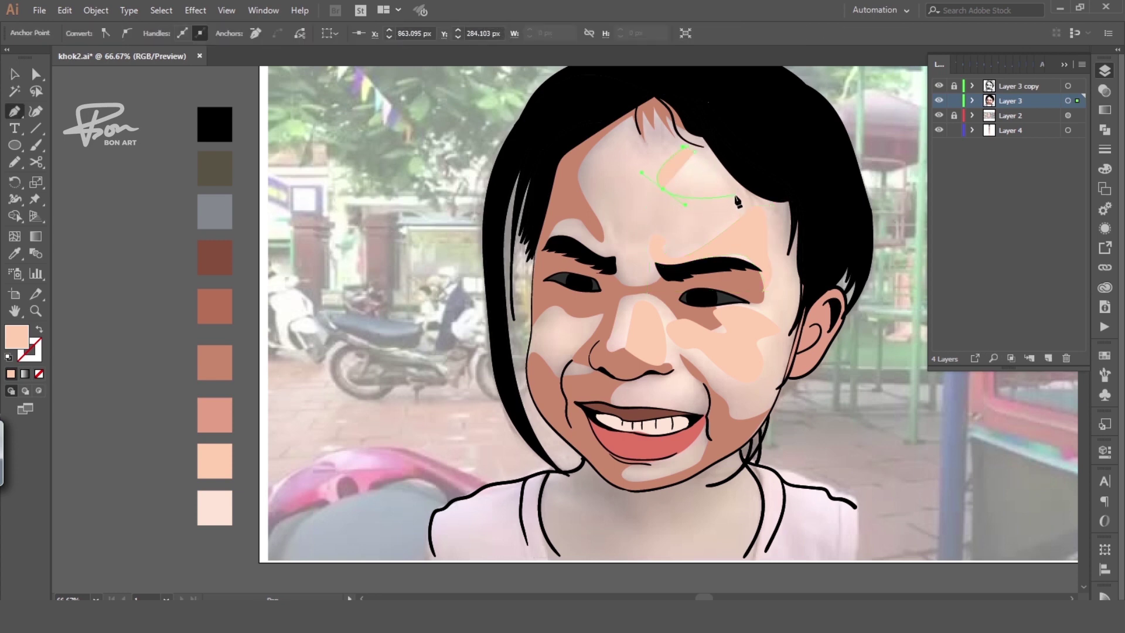
{"action": "left_click", "coordinate": [724, 174]}
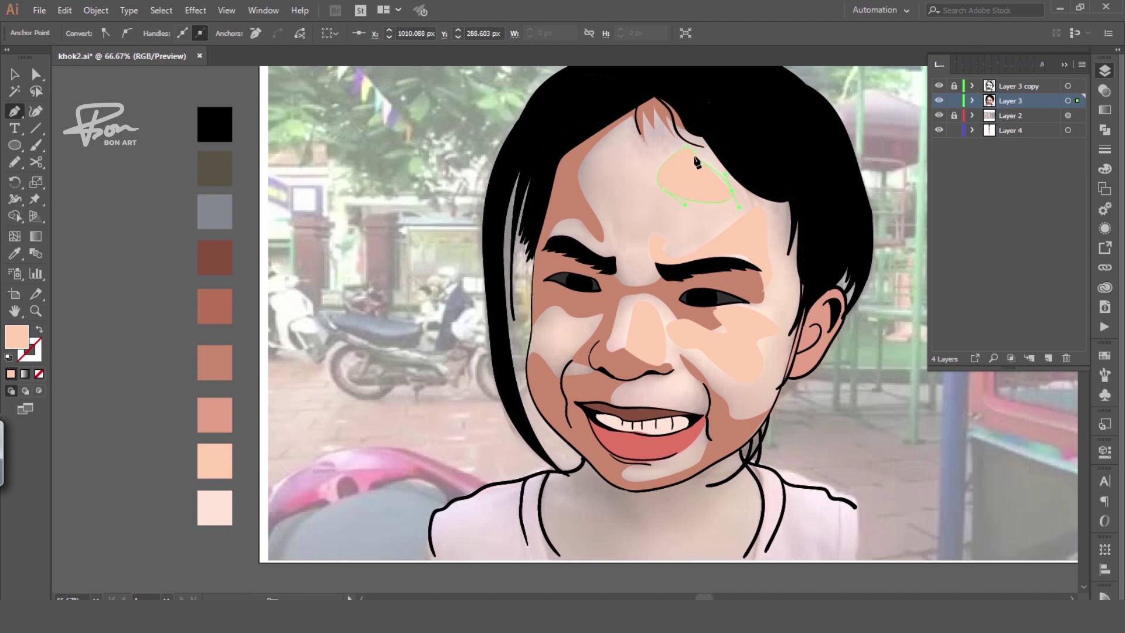
{"action": "left_click", "coordinate": [691, 148]}
{"action": "key", "text": "ctrl+shift+a"}
{"action": "key", "text": "ctrl+shift+a"}
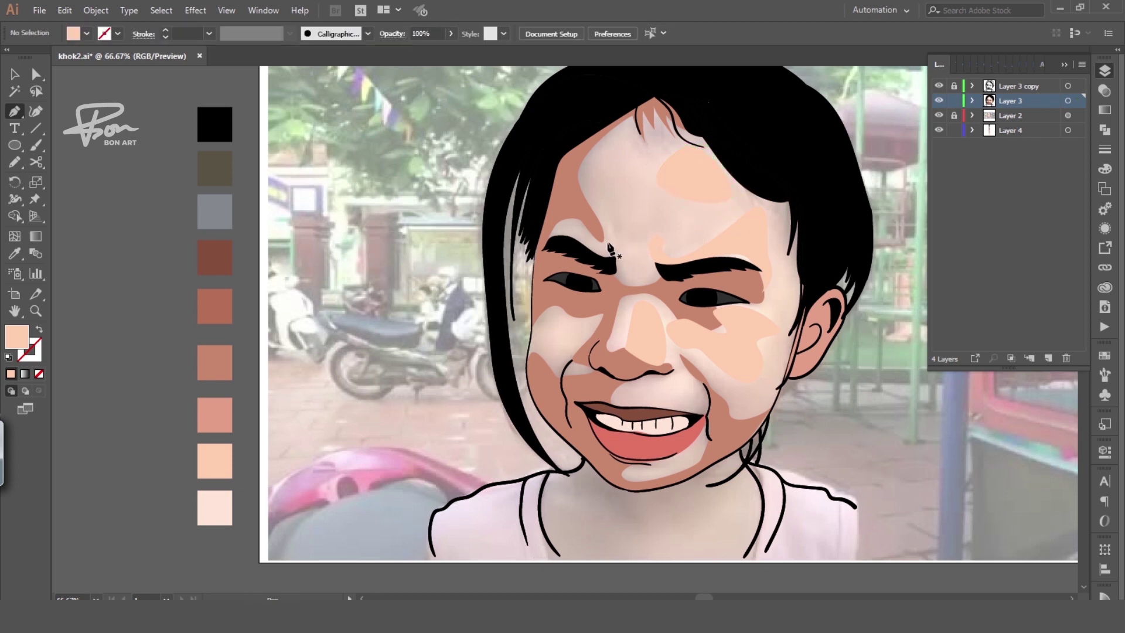
Sketch a Pencil highlight above the left eyebrow and fill it with light peach
{"action": "key", "text": "n"}
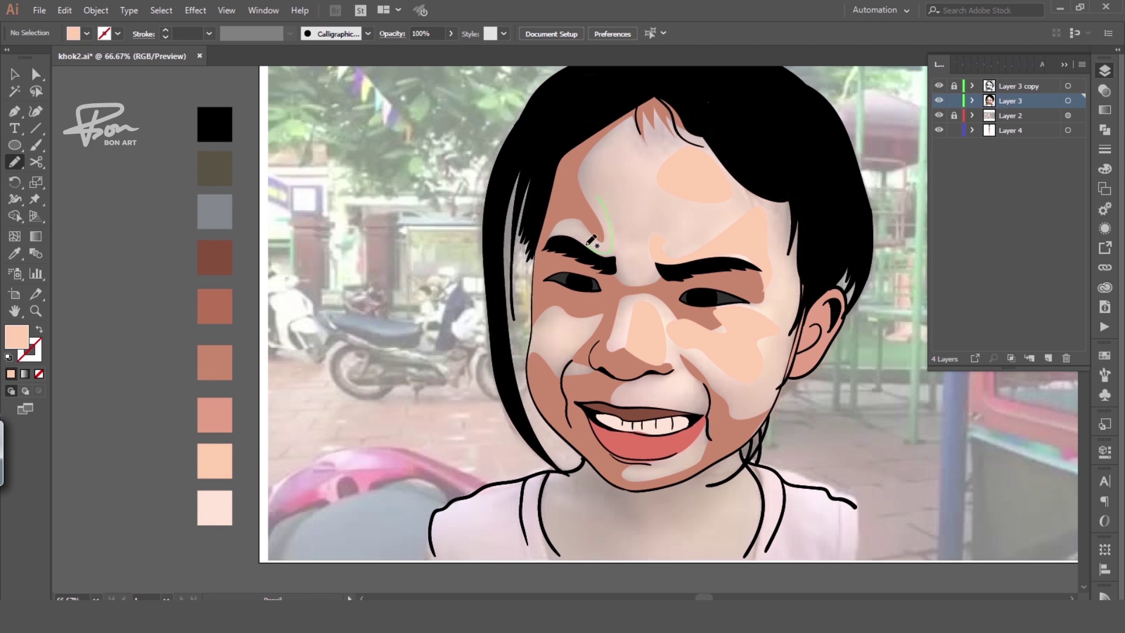
{"action": "left_click_drag", "start_coordinate": [589, 241], "coordinate": [555, 230]}
{"action": "left_click_drag", "start_coordinate": [601, 202], "coordinate": [595, 194]}
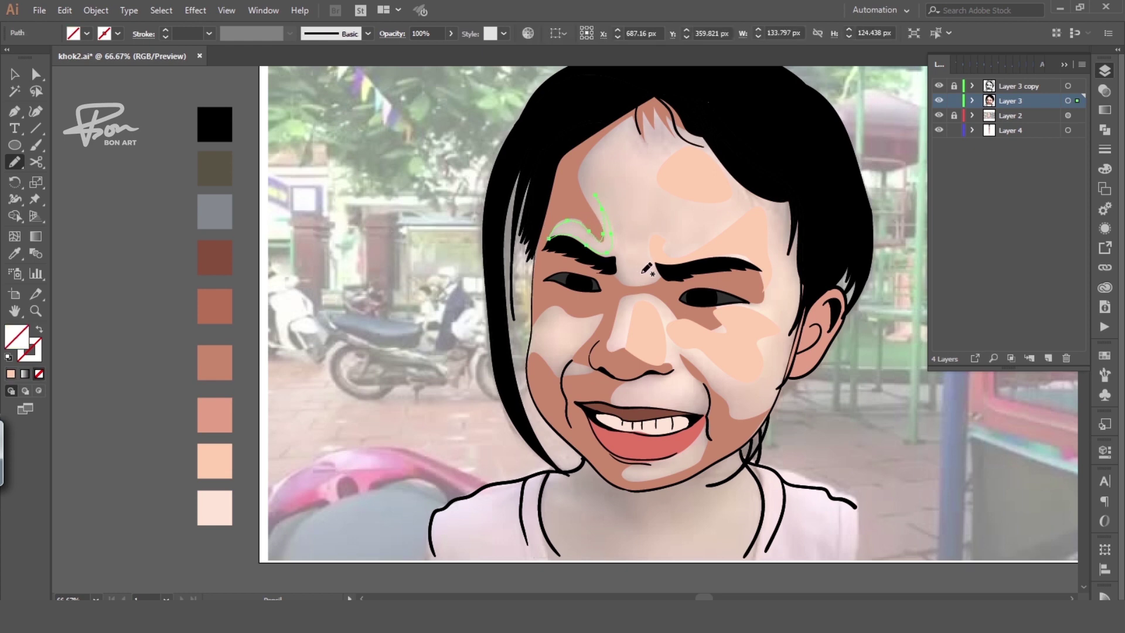
{"action": "key", "text": "i"}
{"action": "left_click", "coordinate": [729, 243]}
{"action": "key", "text": "v"}
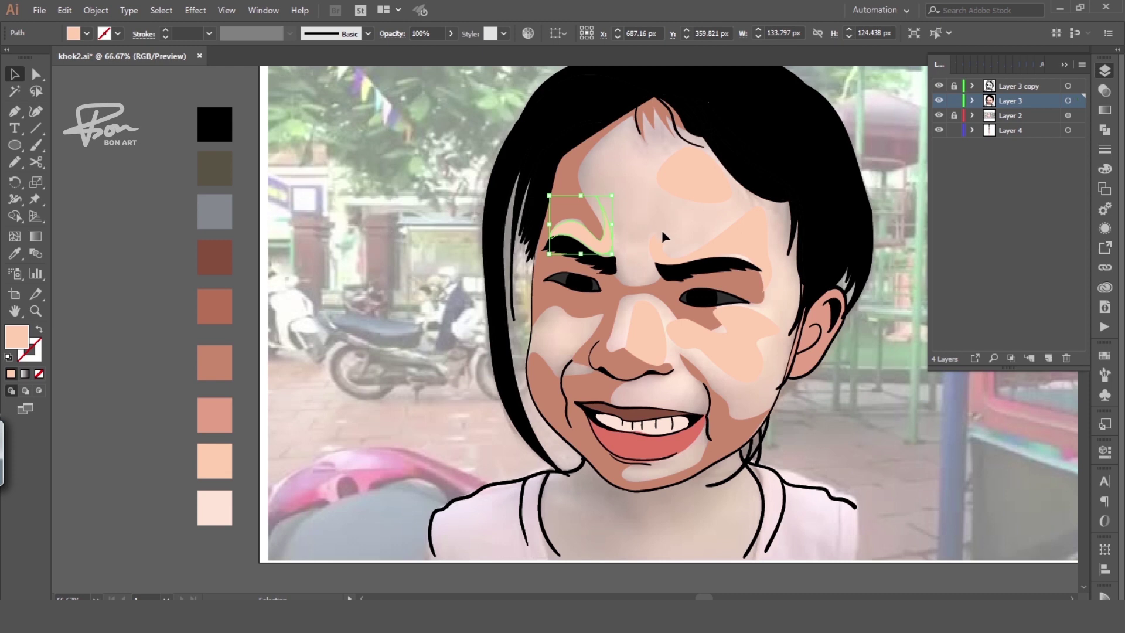
{"action": "left_click", "coordinate": [663, 235]}
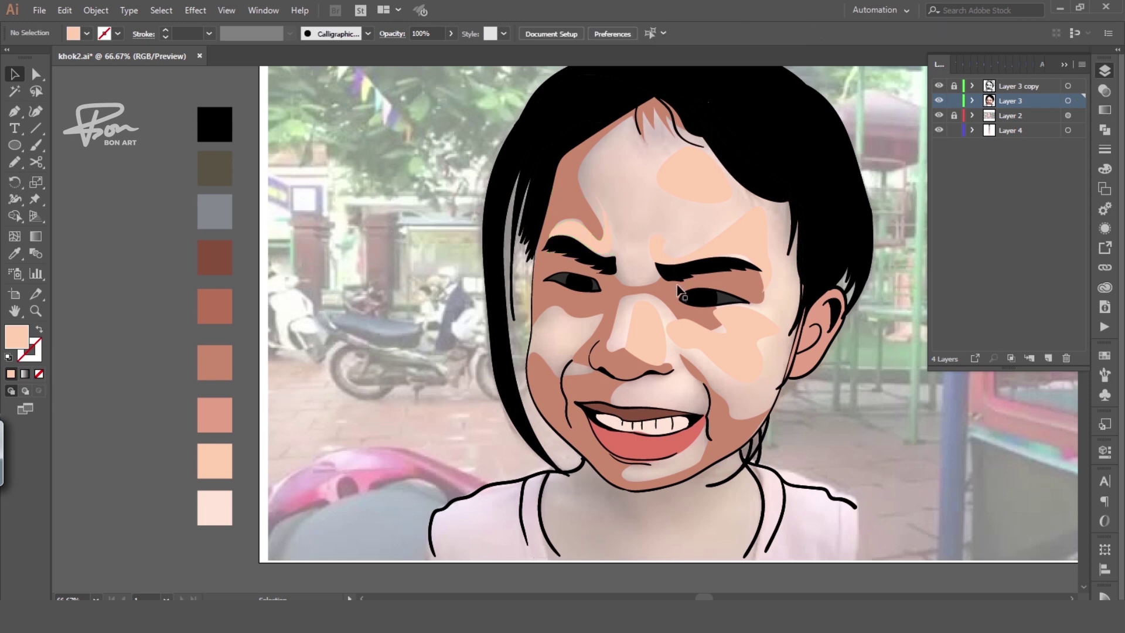
Select the face compound shape, switching between the Direct Selection and Selection tools
{"action": "key", "text": "a"}
{"action": "left_click", "coordinate": [777, 408]}
{"action": "left_click", "coordinate": [777, 407]}
{"action": "key", "text": "v"}
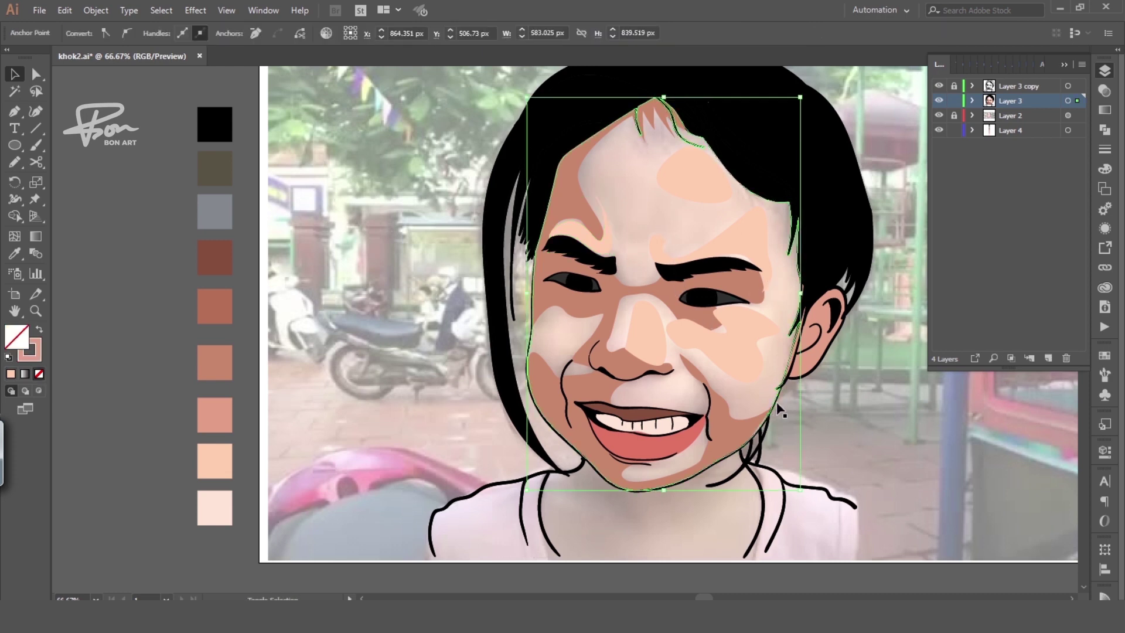
{"action": "key", "text": "a"}
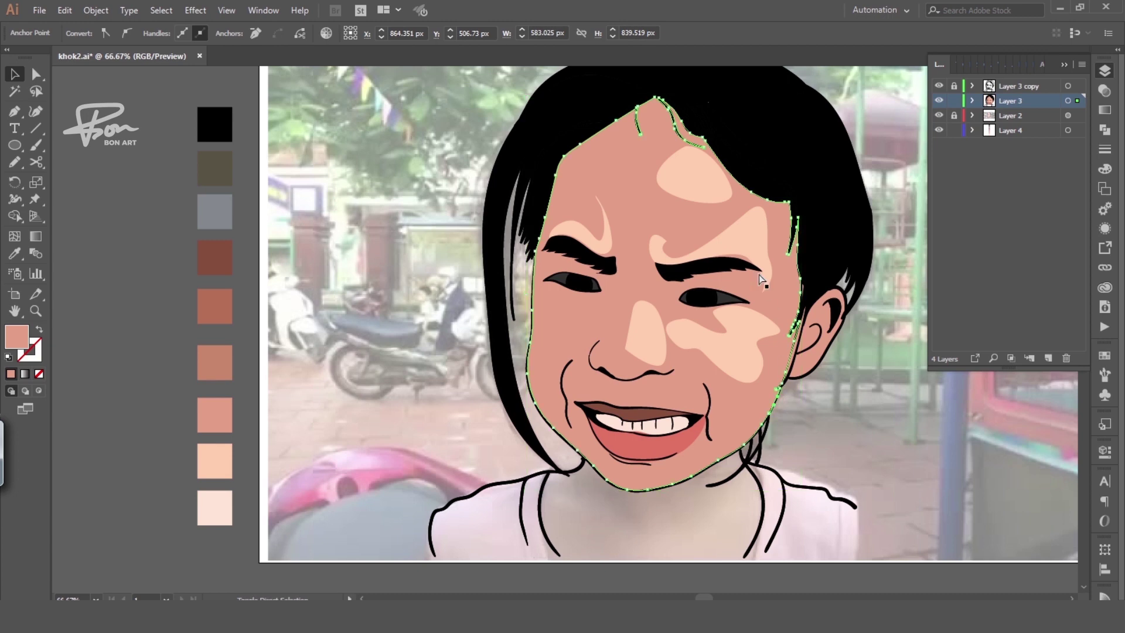
{"action": "key", "text": "v"}
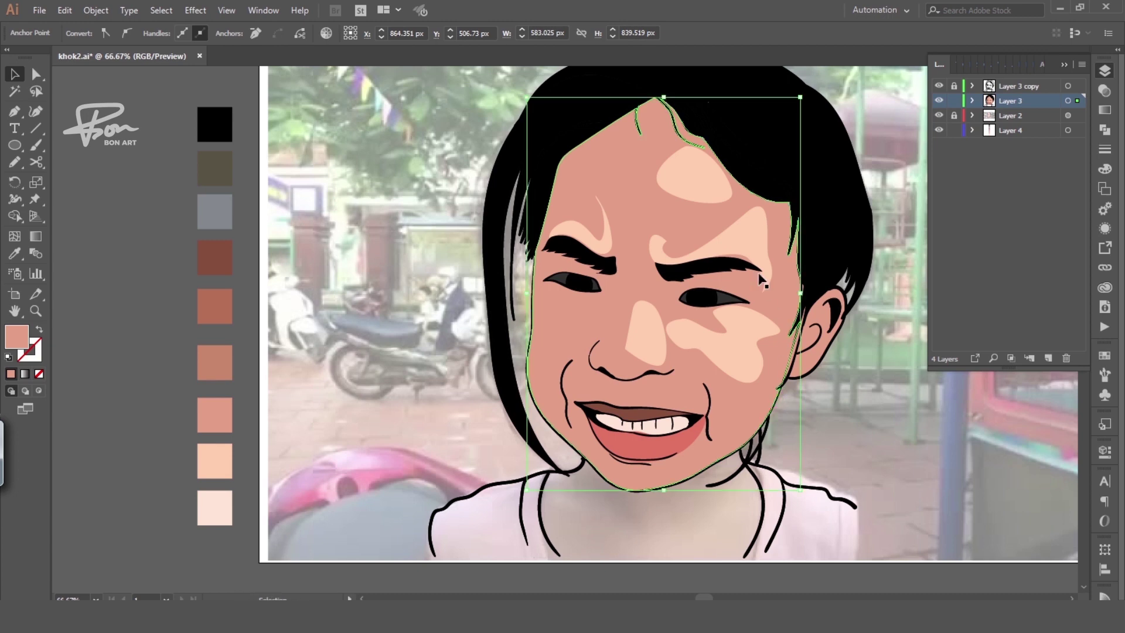
{"action": "key", "text": "a"}
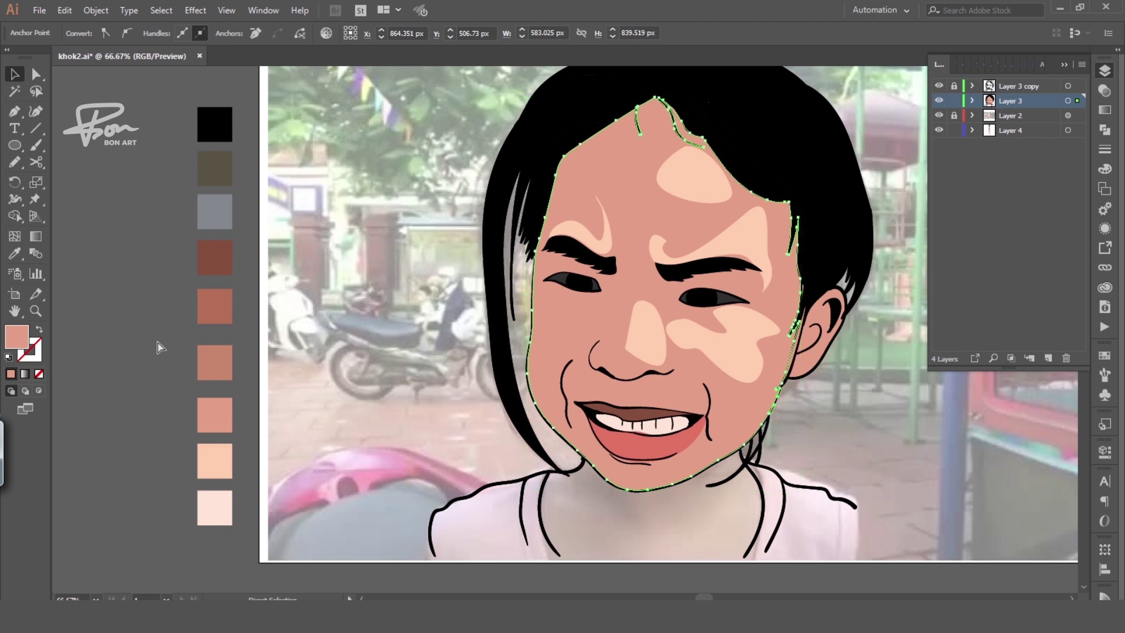
{"action": "key", "text": "ctrl+shift+a"}
{"action": "left_click", "coordinate": [583, 338]}
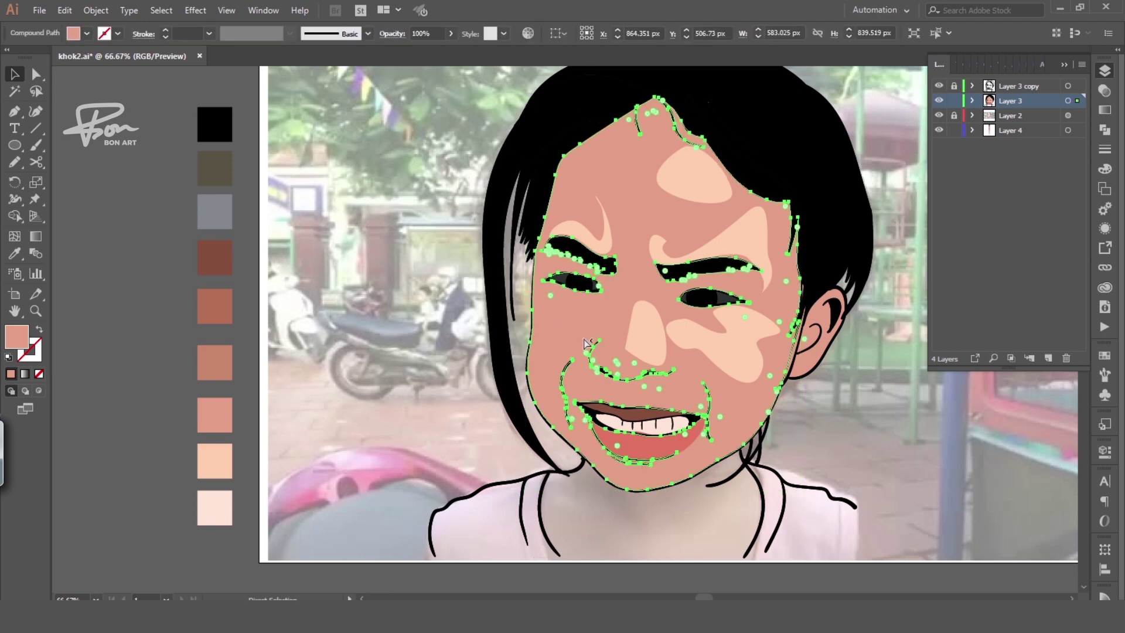
Try the darker salmon swatch on the face shape beneath the highlights
{"action": "key", "text": "i"}
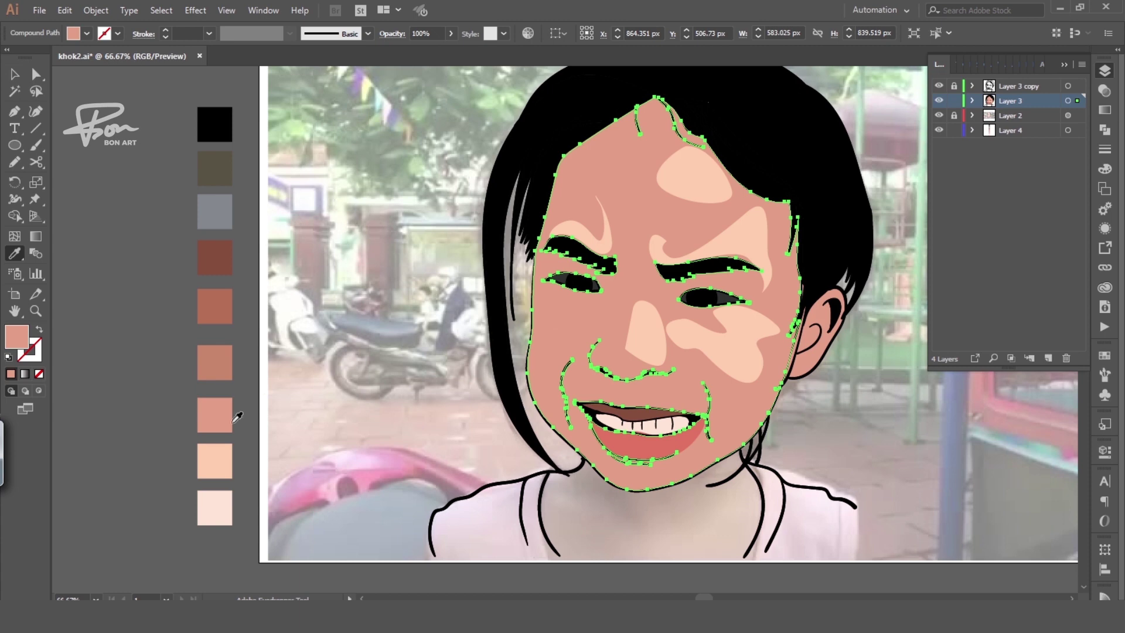
{"action": "key", "text": "v"}
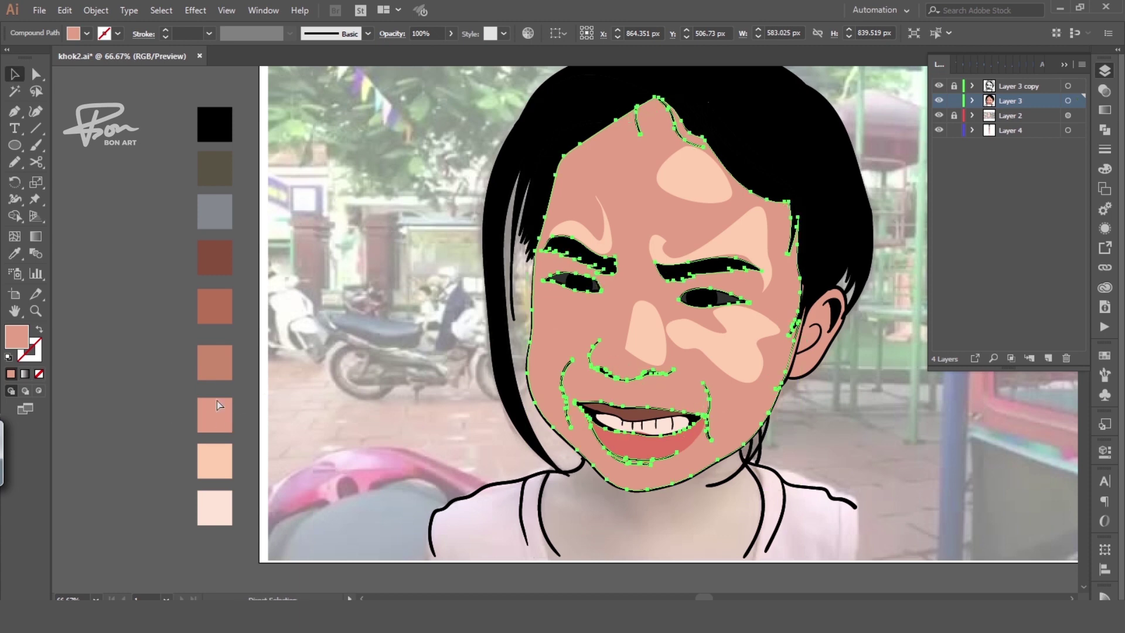
{"action": "key", "text": "ctrl+shift+a"}
{"action": "left_click", "coordinate": [641, 214]}
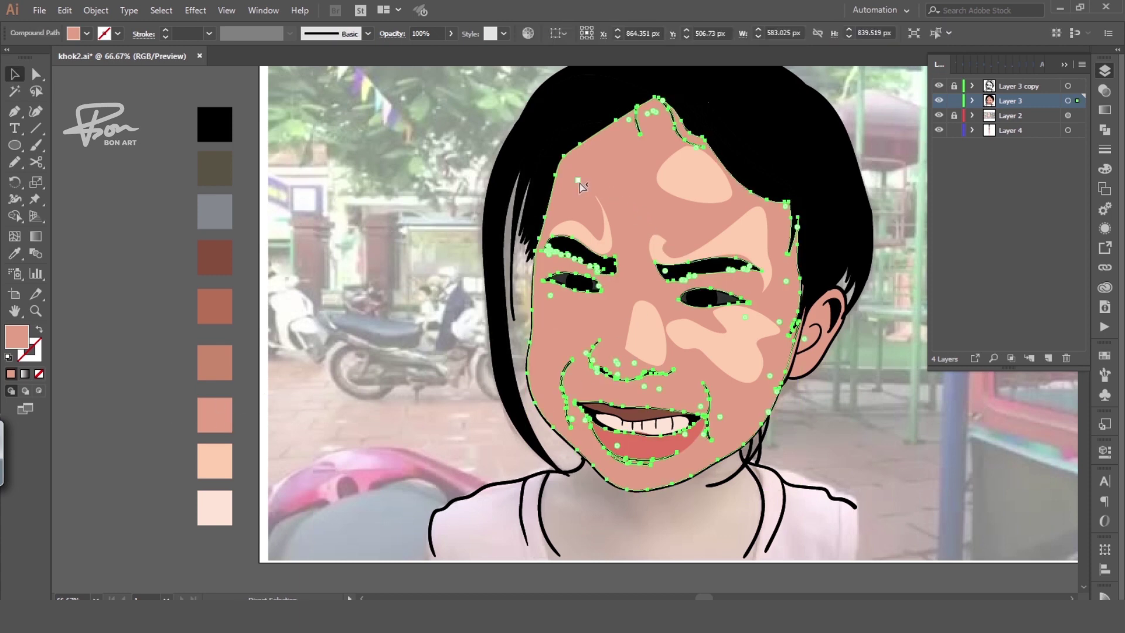
{"action": "key", "text": "i"}
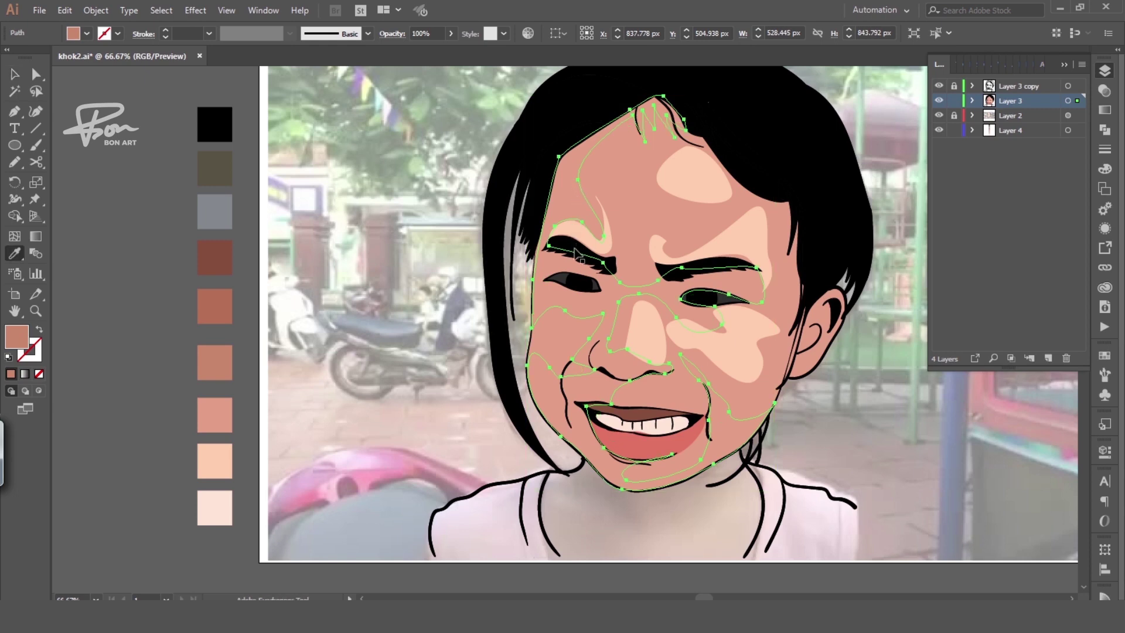
{"action": "left_click", "coordinate": [215, 320]}
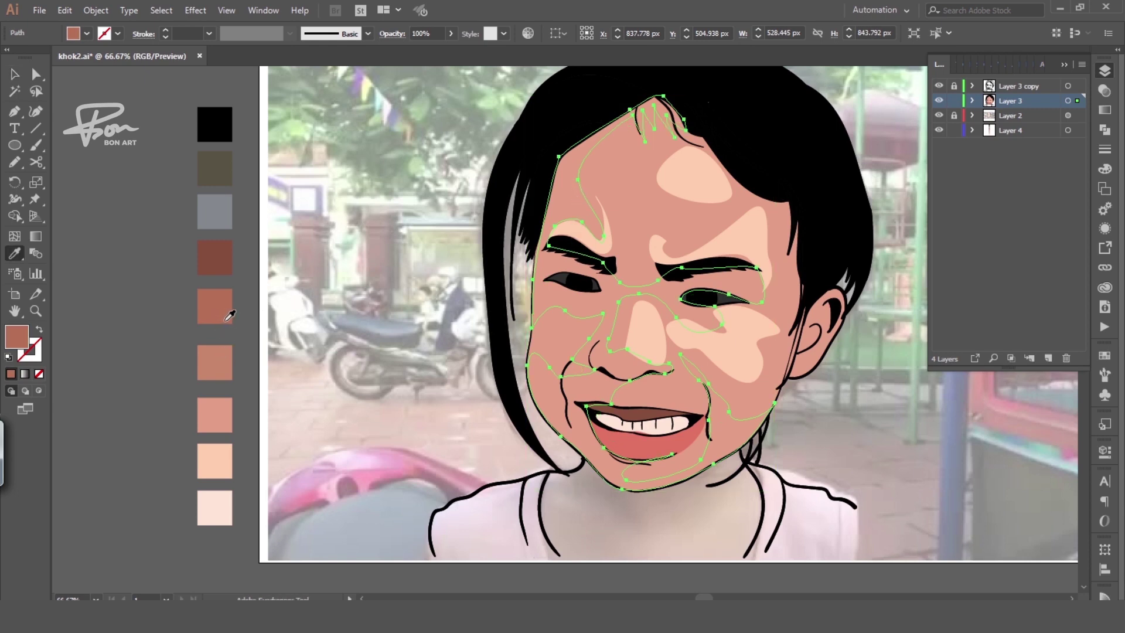
Undo a stacking change, then fill the face shape with the lighter tan swatch and deselect
{"action": "key", "text": "v"}
{"action": "key", "text": "ctrl+shift+bracketright"}
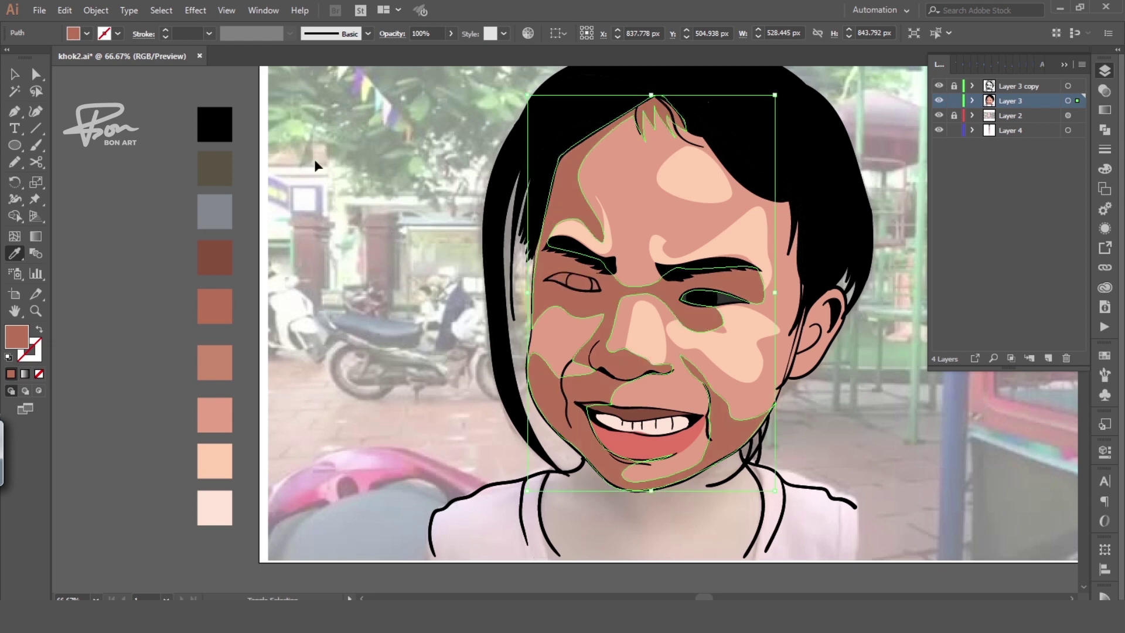
{"action": "key", "text": "ctrl+shift+bracketright"}
{"action": "key", "text": "ctrl+z"}
{"action": "key", "text": "v"}
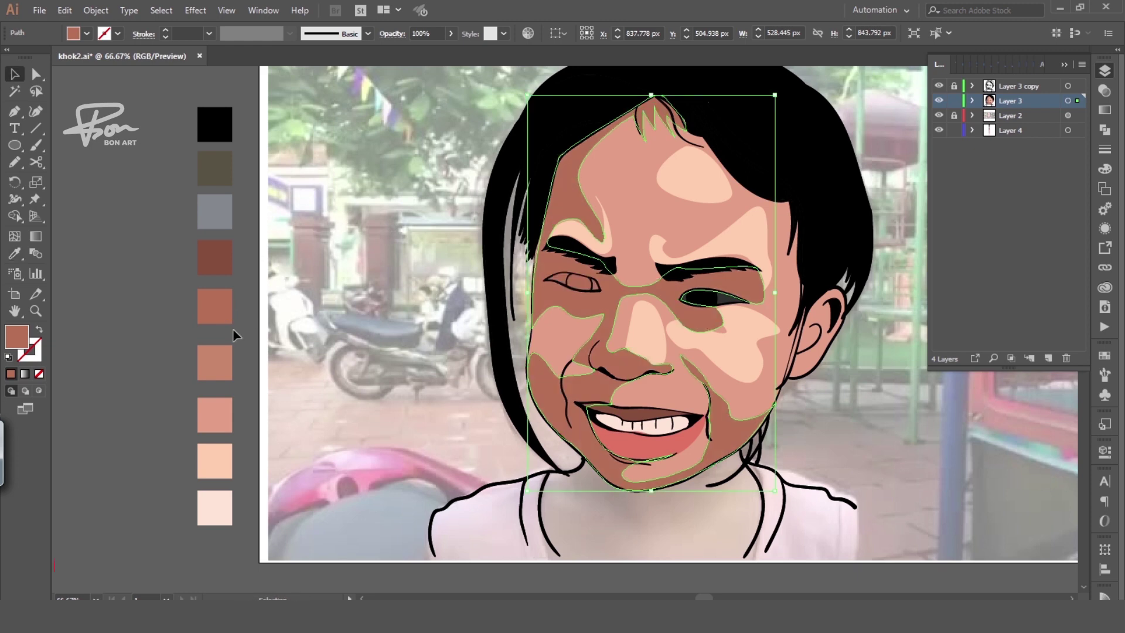
{"action": "key", "text": "i"}
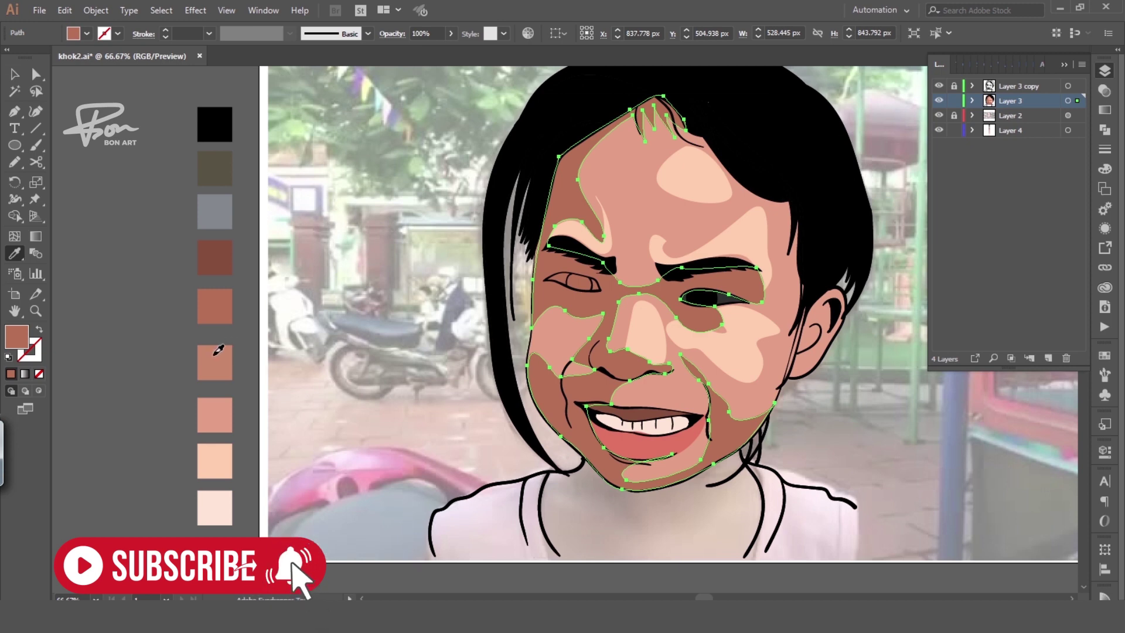
{"action": "left_click", "coordinate": [216, 351]}
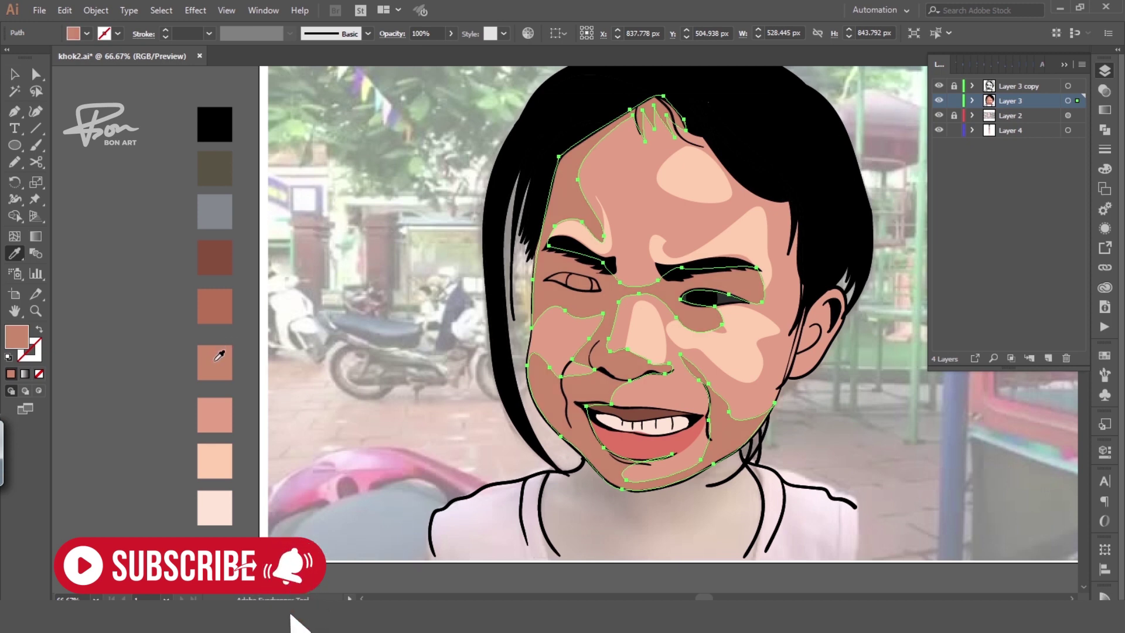
{"action": "key", "text": "v"}
{"action": "left_click", "coordinate": [168, 369]}
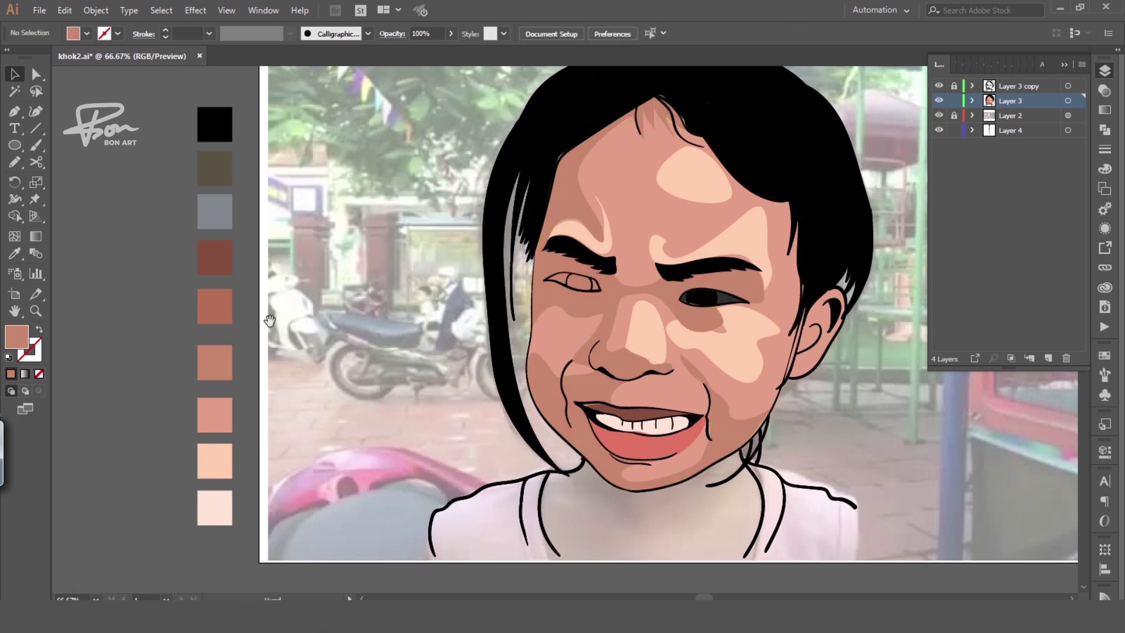
Nudge the light peach cheek highlight slightly upward
{"action": "mouse_move", "coordinate": [269, 321]}
{"action": "left_mouse_down"}
{"action": "mouse_move", "coordinate": [492, 446]}
{"action": "mouse_move", "coordinate": [501, 432]}
{"action": "left_mouse_up"}
{"action": "scroll", "coordinate": [445, 352], "scroll_direction": "down", "scroll_amount": 4}
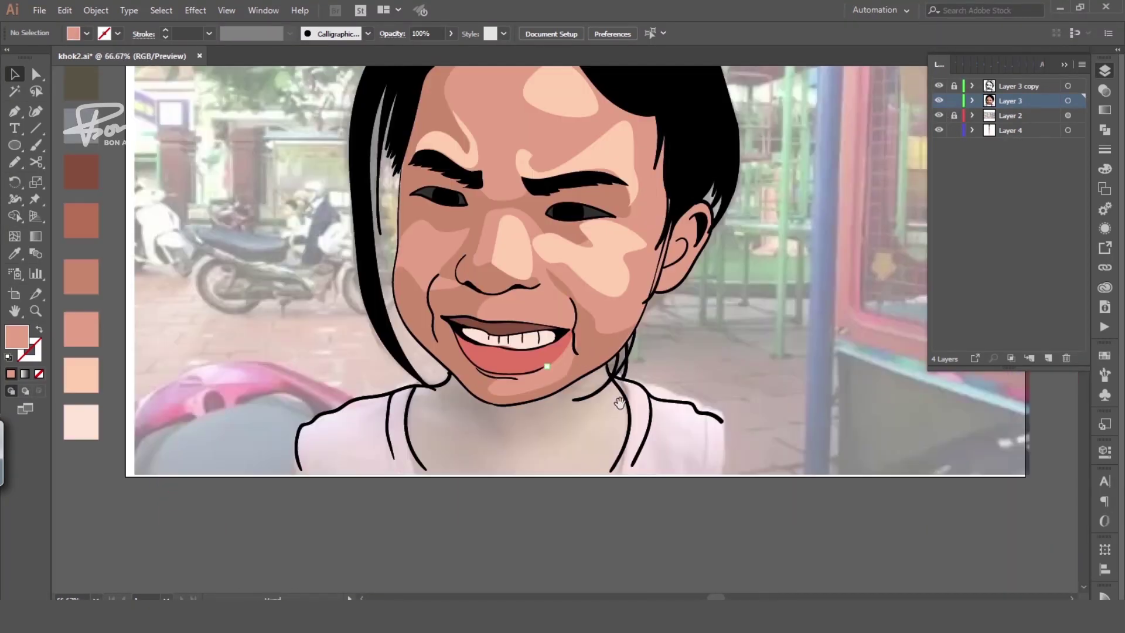
{"action": "scroll", "coordinate": [338, 392], "scroll_direction": "up", "scroll_amount": 2}
{"action": "left_click", "coordinate": [704, 304]}
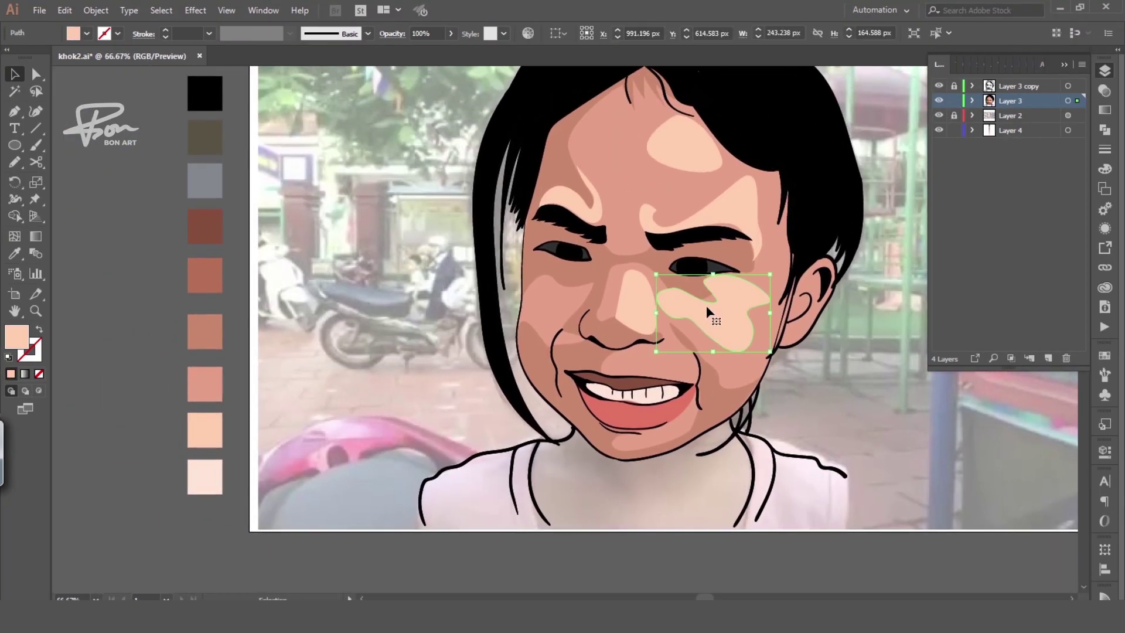
{"action": "left_click_drag", "start_coordinate": [721, 325], "coordinate": [719, 316]}
{"action": "key", "text": "a"}
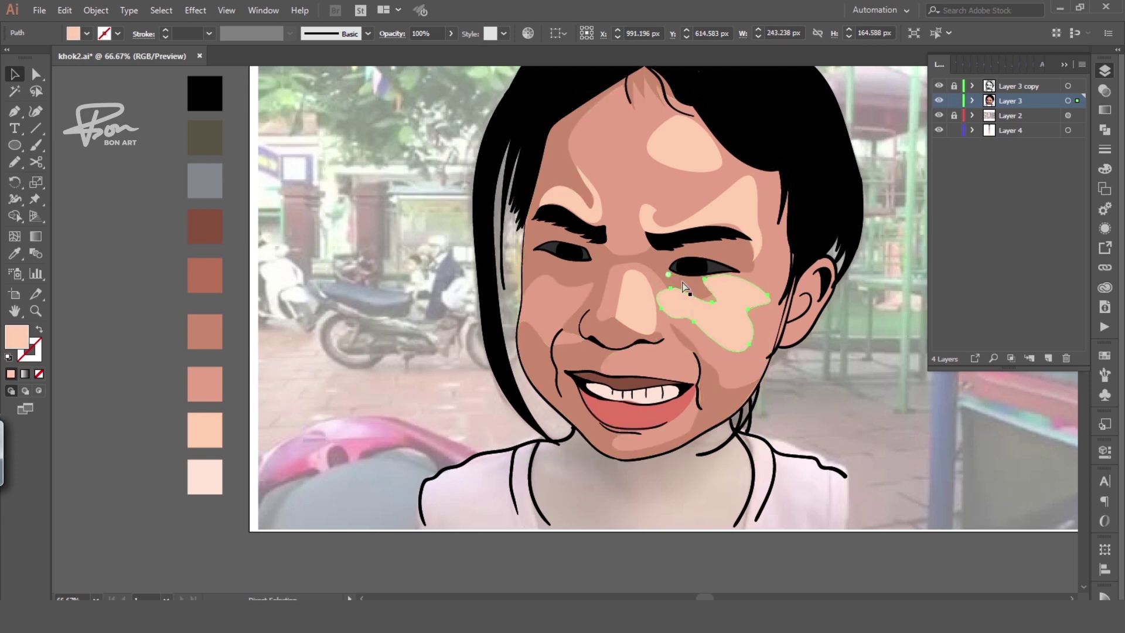
{"action": "left_click", "coordinate": [155, 334]}
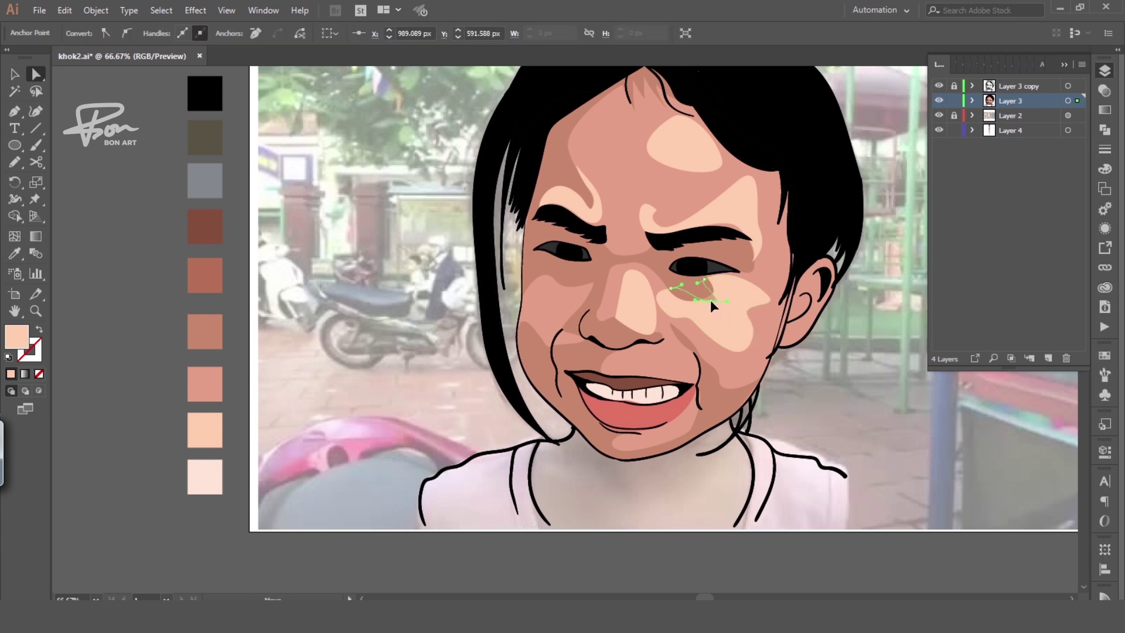
At 50% zoom, recolour the four face highlight shapes light peach
{"action": "key", "text": "ctrl+minus"}
{"action": "left_click_drag", "start_coordinate": [301, 394], "coordinate": [459, 300]}
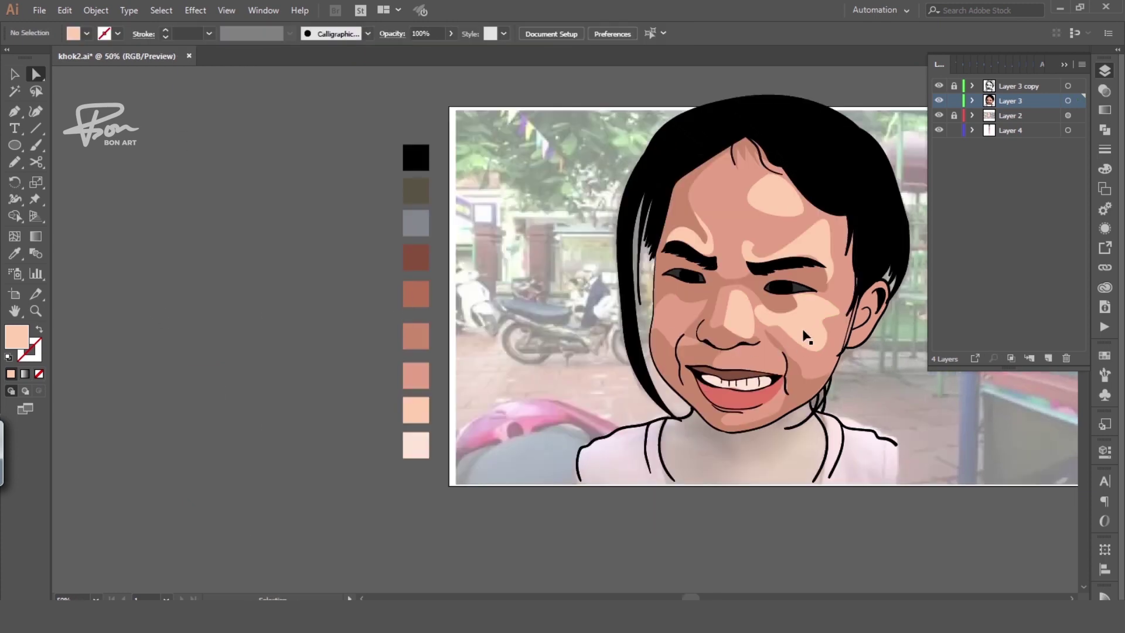
{"action": "left_click", "coordinate": [805, 328]}
{"action": "left_click", "coordinate": [818, 261], "text": "shift"}
{"action": "left_click", "coordinate": [691, 240], "text": "shift"}
{"action": "left_click", "coordinate": [773, 193], "text": "shift"}
{"action": "key", "text": "i"}
{"action": "left_click", "coordinate": [426, 370]}
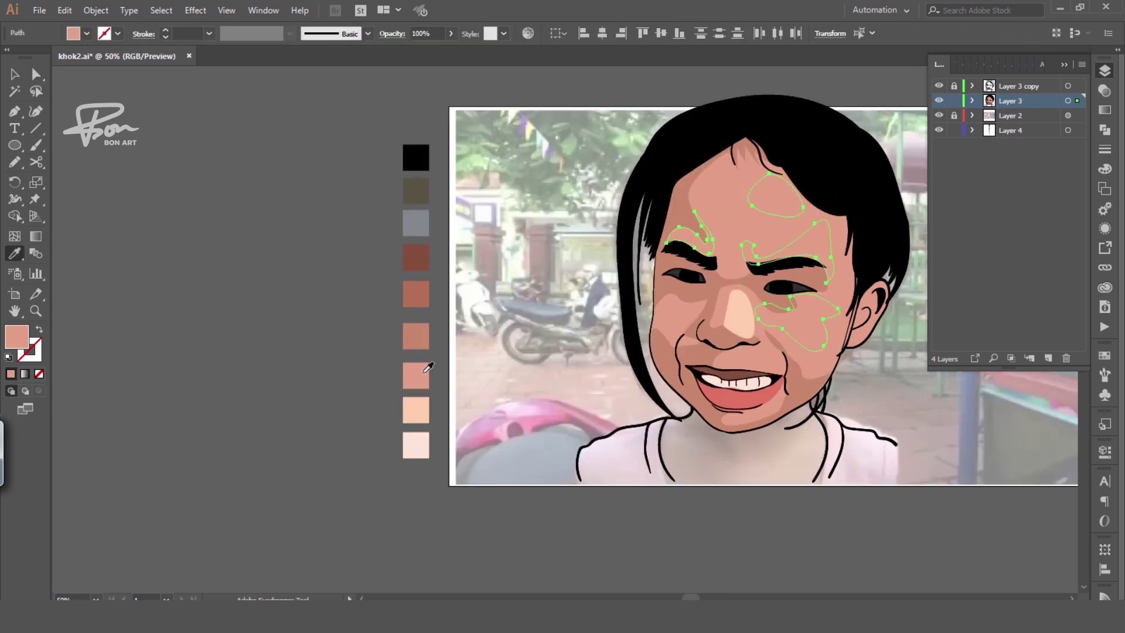
{"action": "left_click", "coordinate": [418, 405]}
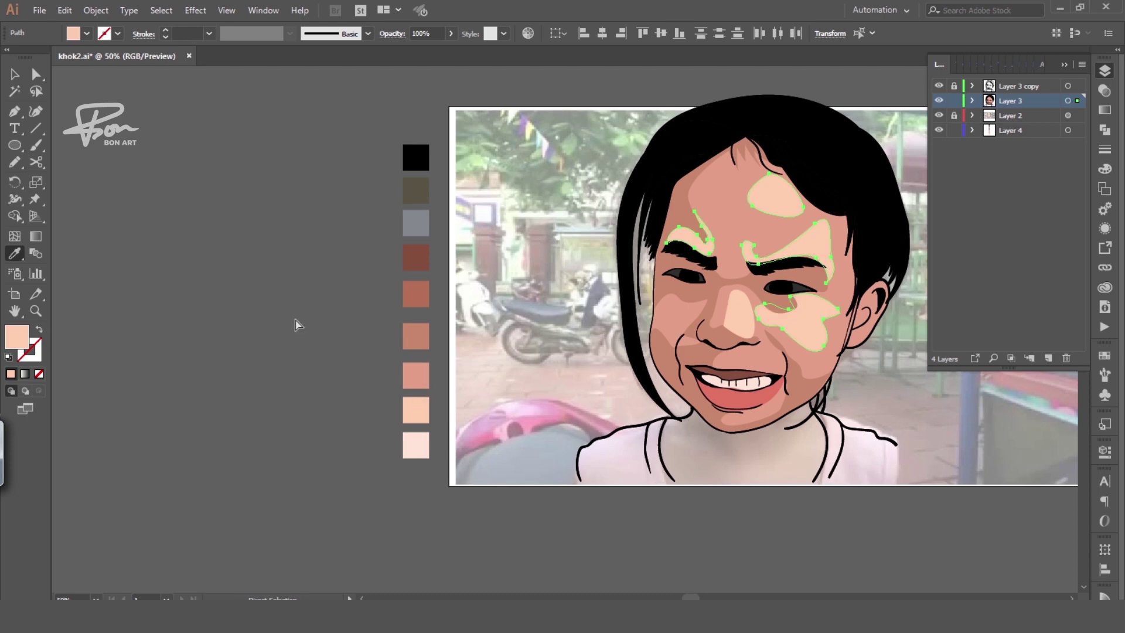
{"action": "key", "text": "ctrl+shift+a"}
{"action": "mouse_move", "coordinate": [693, 465]}
{"action": "left_mouse_down"}
{"action": "mouse_move", "coordinate": [548, 445]}
{"action": "mouse_move", "coordinate": [544, 435]}
{"action": "left_mouse_up"}
Draw the neck along the collar and fill it with the face skin colour
{"action": "key", "text": "n"}
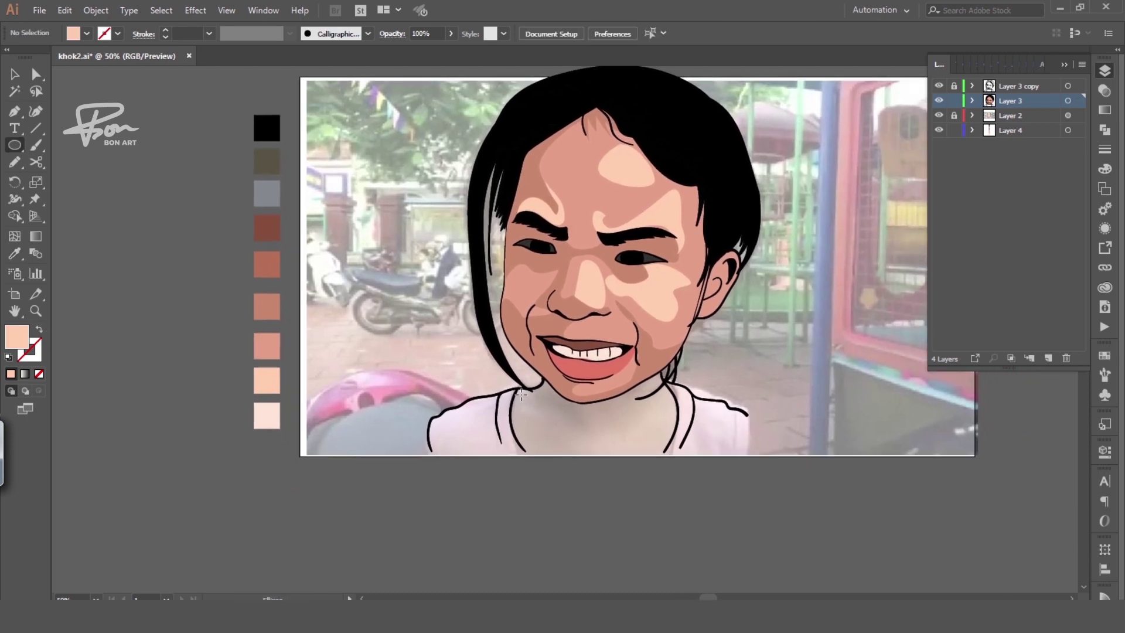
{"action": "mouse_move", "coordinate": [518, 387]}
{"action": "left_mouse_down"}
{"action": "mouse_move", "coordinate": [678, 397]}
{"action": "mouse_move", "coordinate": [519, 388]}
{"action": "left_mouse_up"}
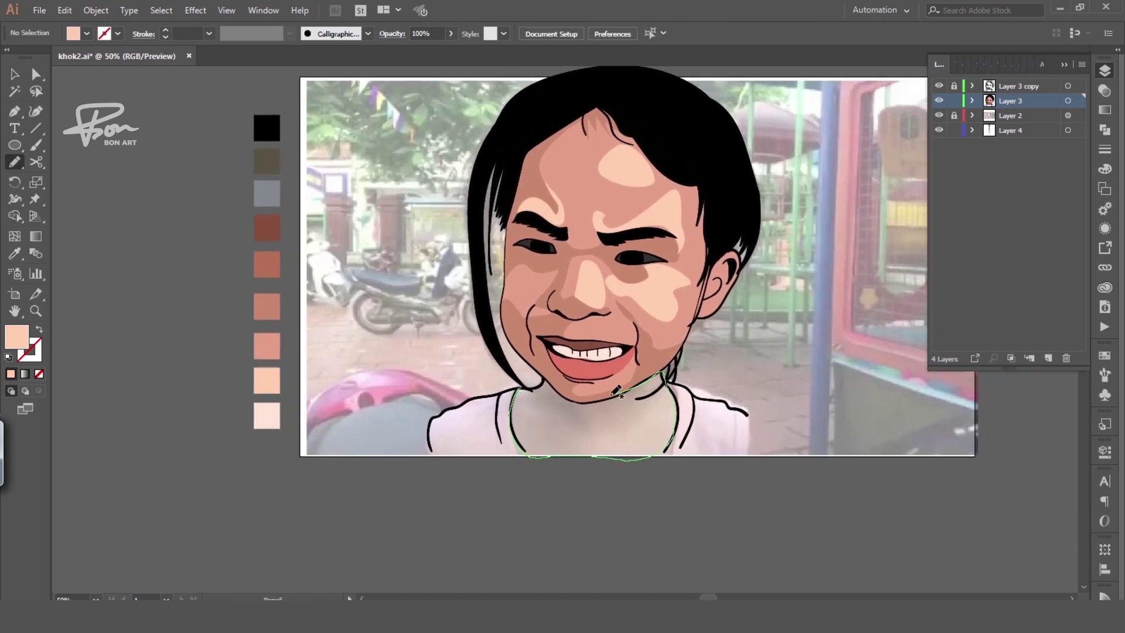
{"action": "key", "text": "i"}
{"action": "left_click", "coordinate": [572, 381]}
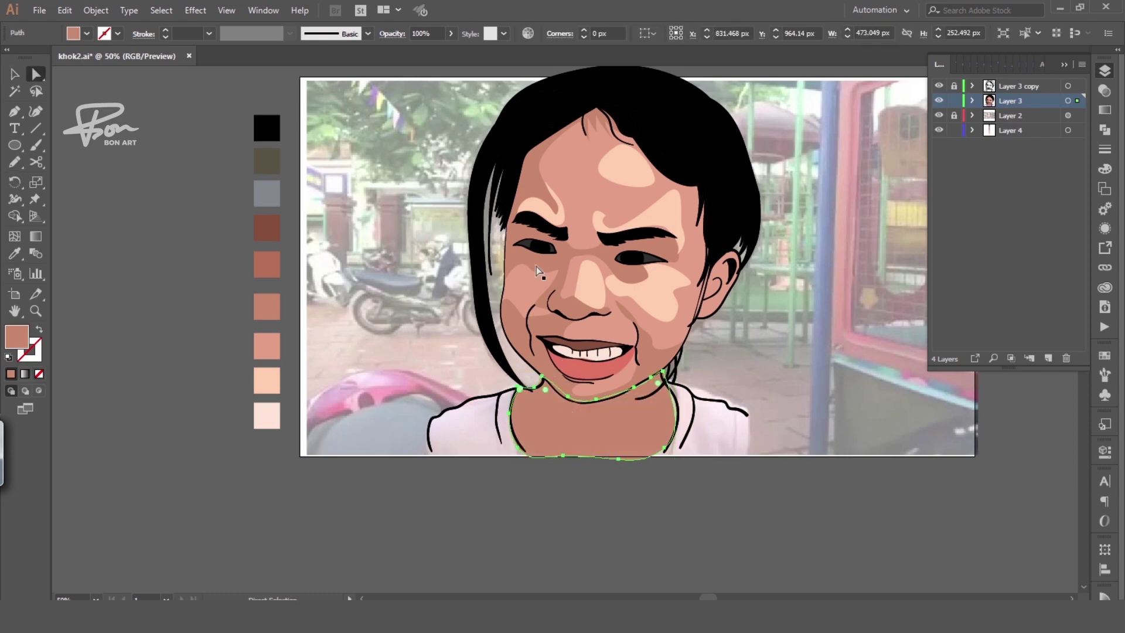
{"action": "key", "text": "v"}
{"action": "key", "text": "ctrl+shift+a"}
Draw the left and right shirt shoulders and fill both with the shirt pink
{"action": "key", "text": "n"}
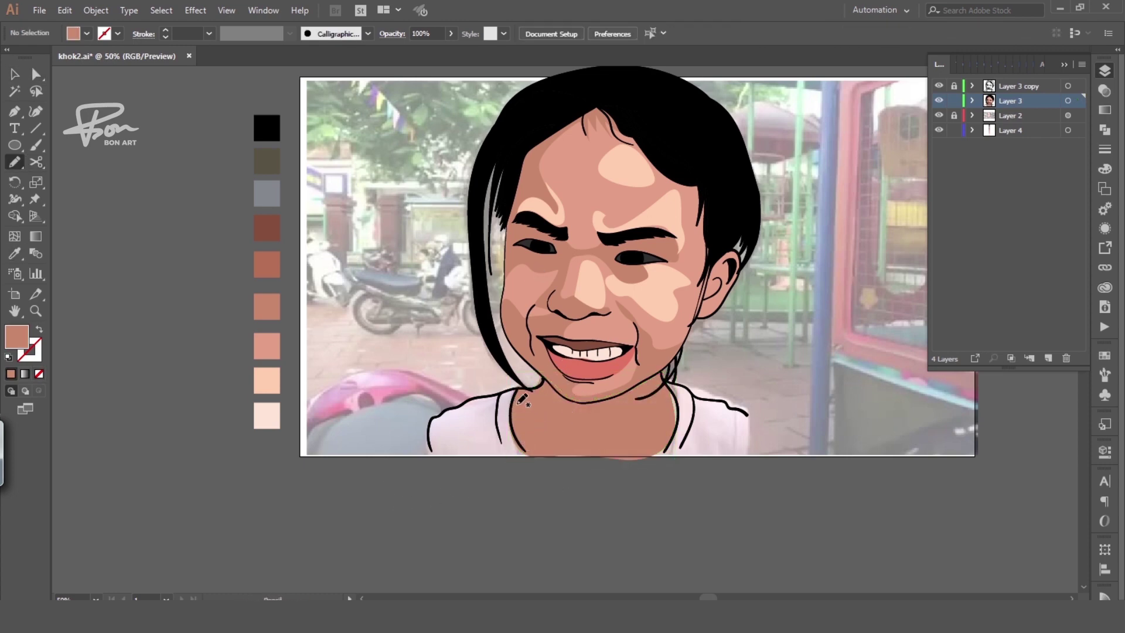
{"action": "mouse_move", "coordinate": [518, 387]}
{"action": "left_mouse_down"}
{"action": "mouse_move", "coordinate": [444, 410]}
{"action": "mouse_move", "coordinate": [434, 450]}
{"action": "mouse_move", "coordinate": [520, 388]}
{"action": "left_mouse_up"}
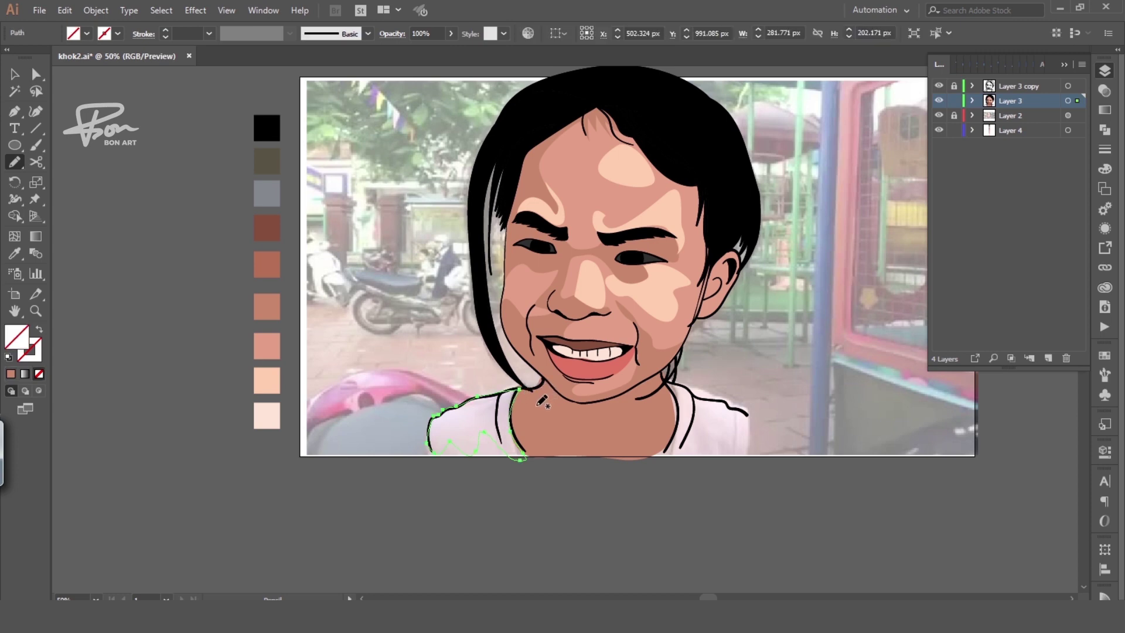
{"action": "key", "text": "i"}
{"action": "left_click", "coordinate": [476, 424]}
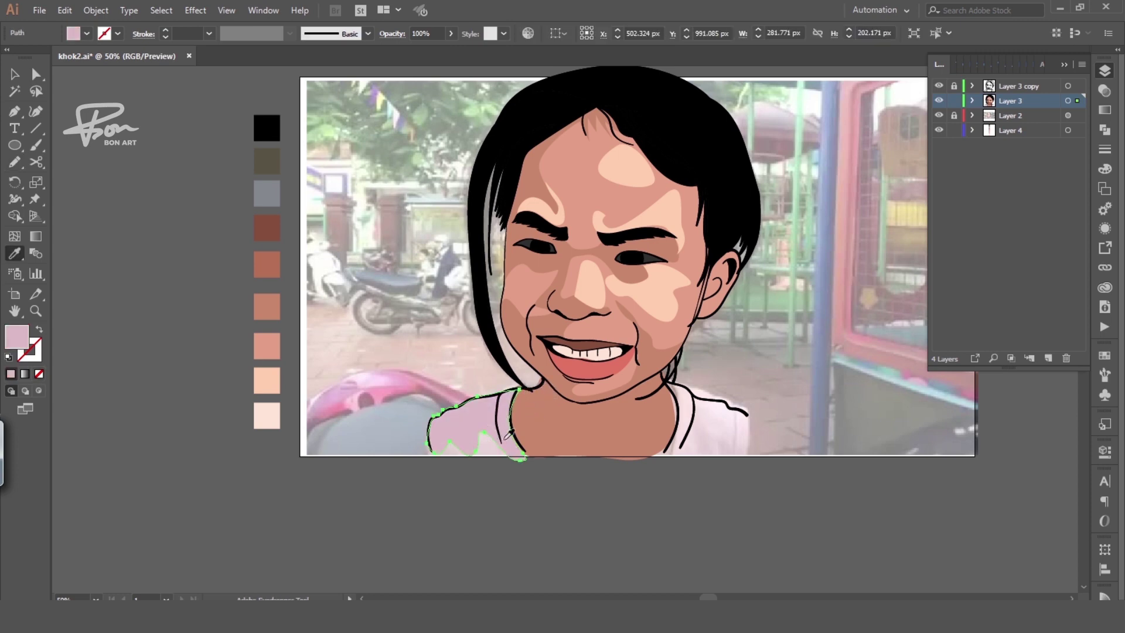
{"action": "key", "text": "n"}
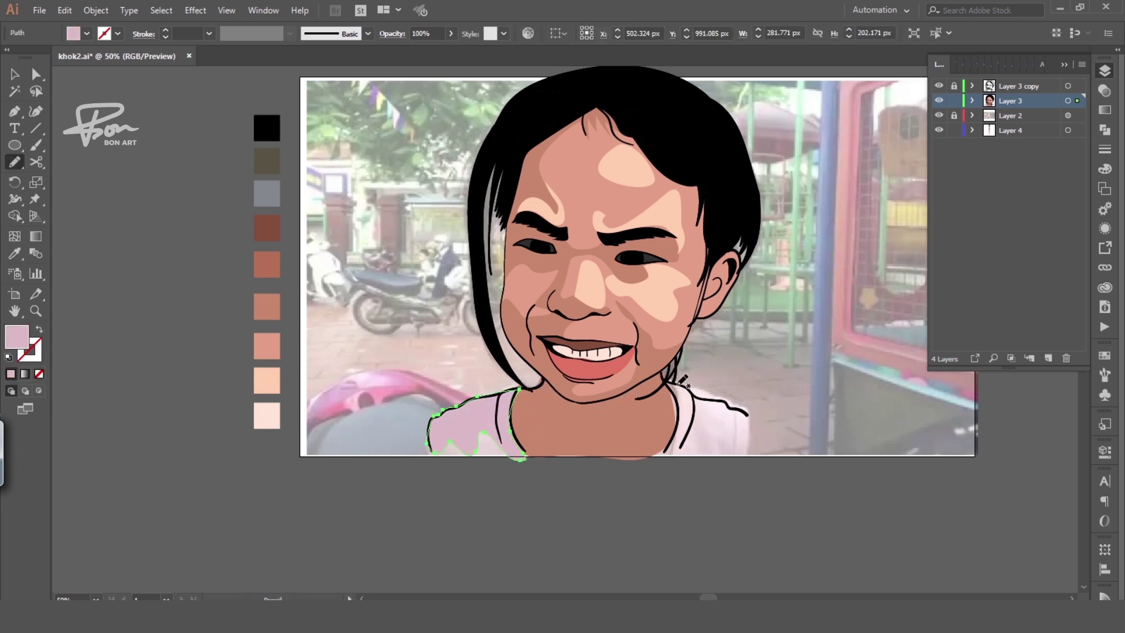
{"action": "mouse_move", "coordinate": [675, 414]}
{"action": "left_mouse_down"}
{"action": "mouse_move", "coordinate": [666, 448]}
{"action": "mouse_move", "coordinate": [735, 455]}
{"action": "mouse_move", "coordinate": [743, 439]}
{"action": "mouse_move", "coordinate": [737, 405]}
{"action": "mouse_move", "coordinate": [665, 384]}
{"action": "left_mouse_up"}
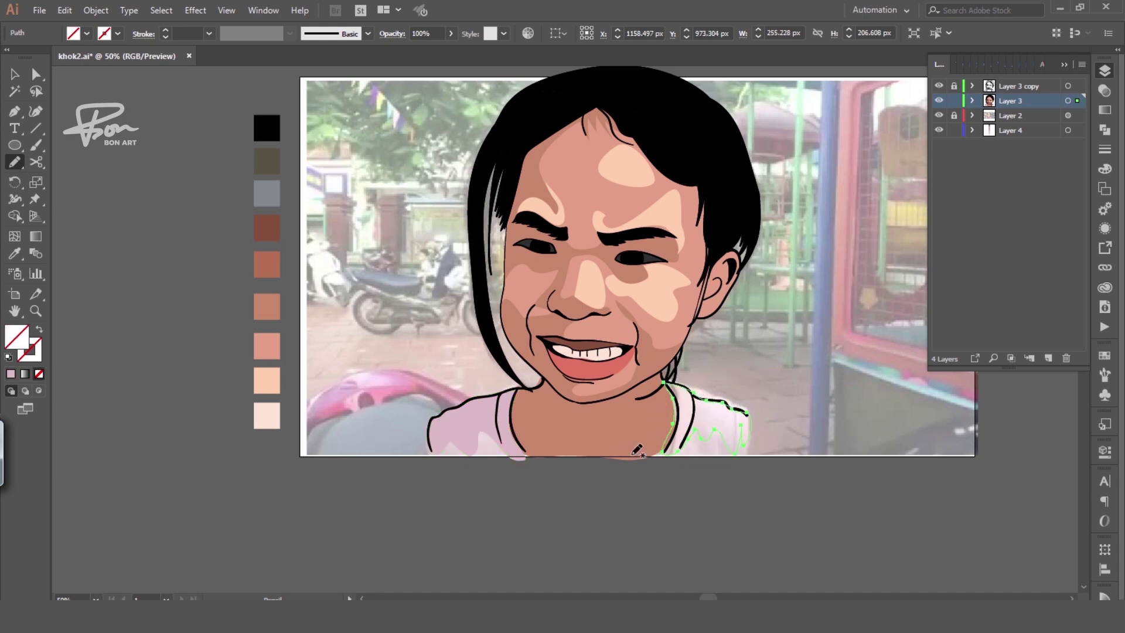
{"action": "key", "text": "i"}
{"action": "left_click", "coordinate": [491, 412]}
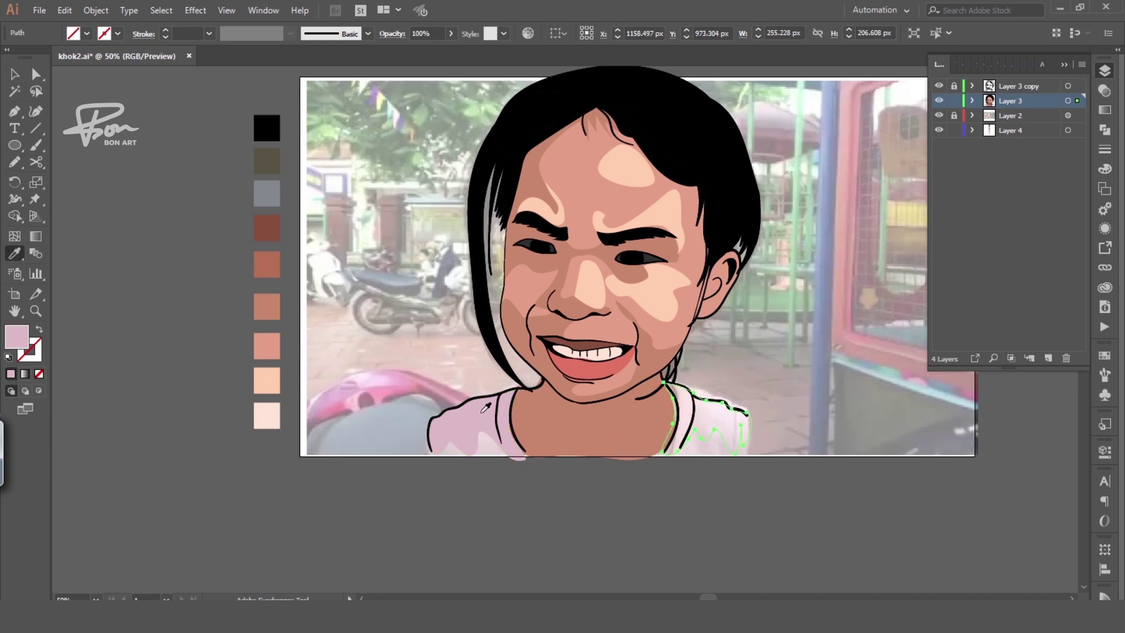
{"action": "key", "text": "v"}
{"action": "left_click", "coordinate": [575, 507]}
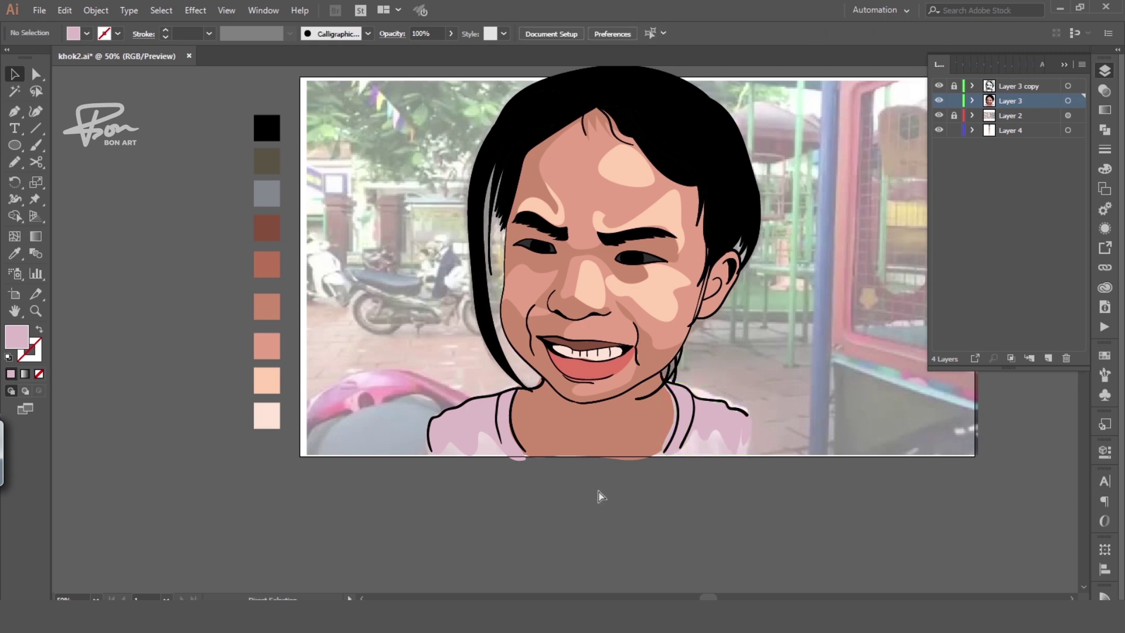
{"action": "key", "text": "ctrl+minus"}
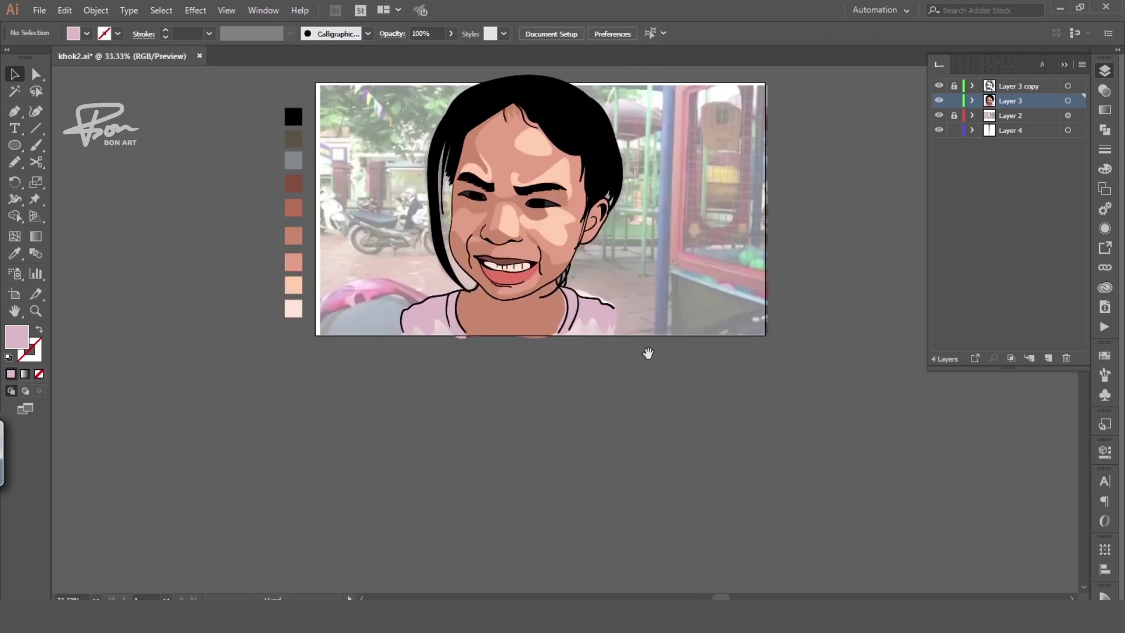
Unlock Layer 2 and move the reference photo left beside the portrait
{"action": "left_click_drag", "start_coordinate": [648, 353], "coordinate": [808, 449]}
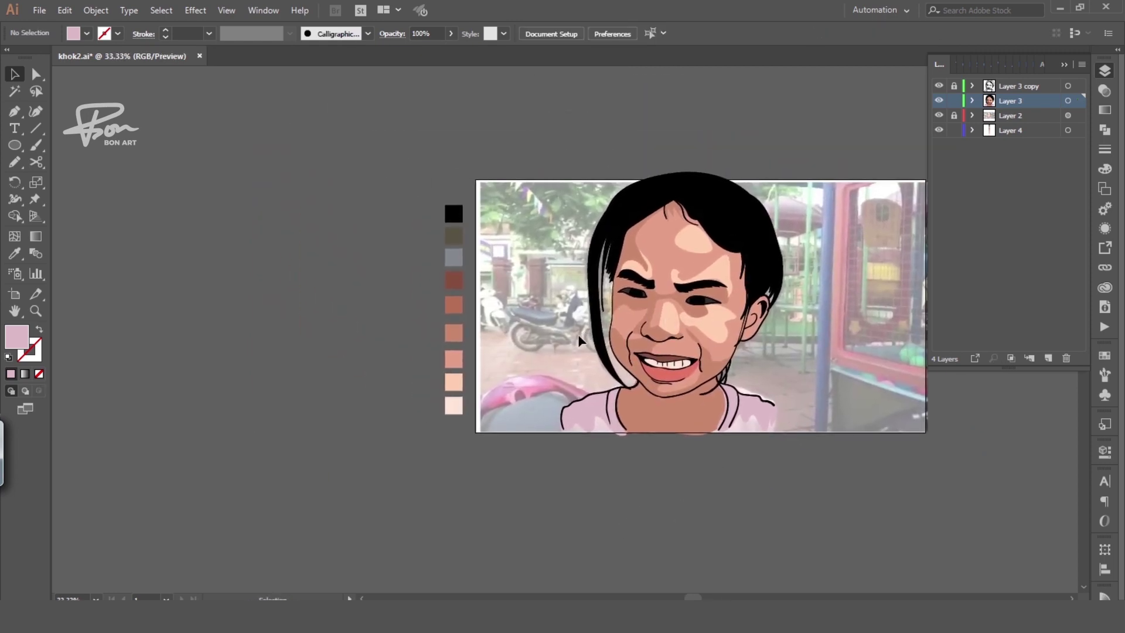
{"action": "left_click", "coordinate": [953, 116]}
{"action": "left_click", "coordinate": [1067, 116]}
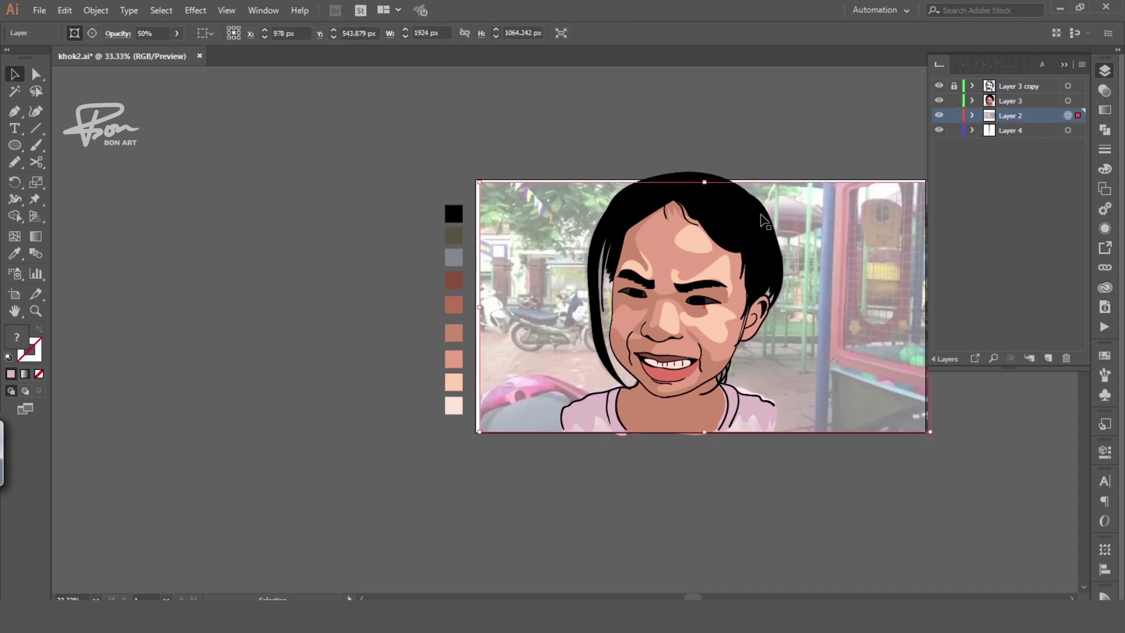
{"action": "left_click_drag", "start_coordinate": [580, 249], "coordinate": [171, 232]}
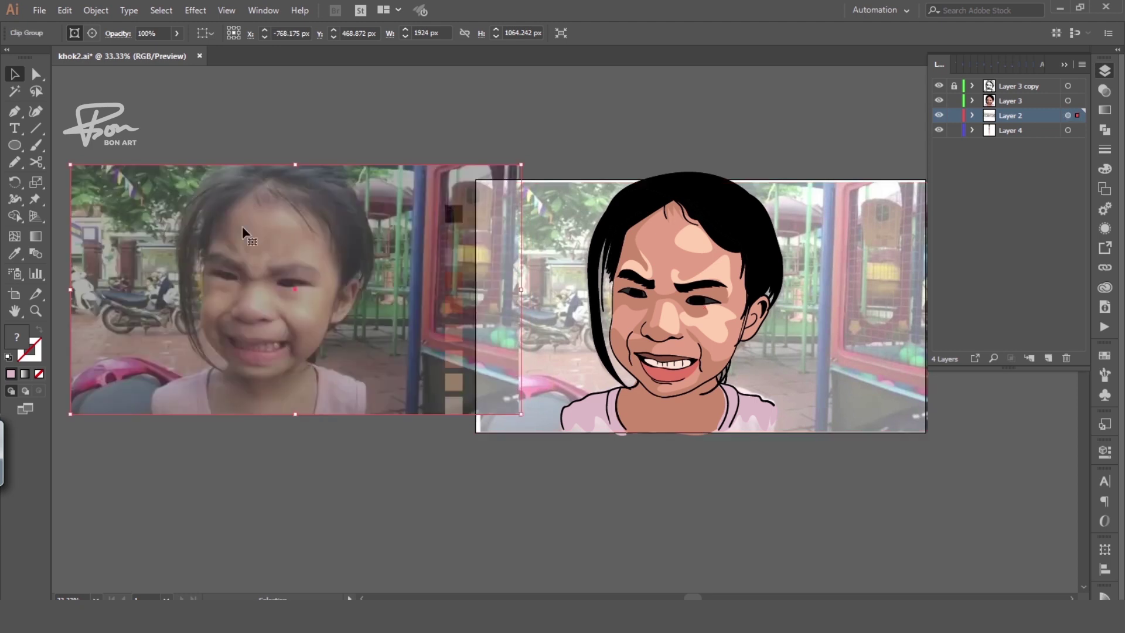
{"action": "left_click", "coordinate": [1105, 92]}
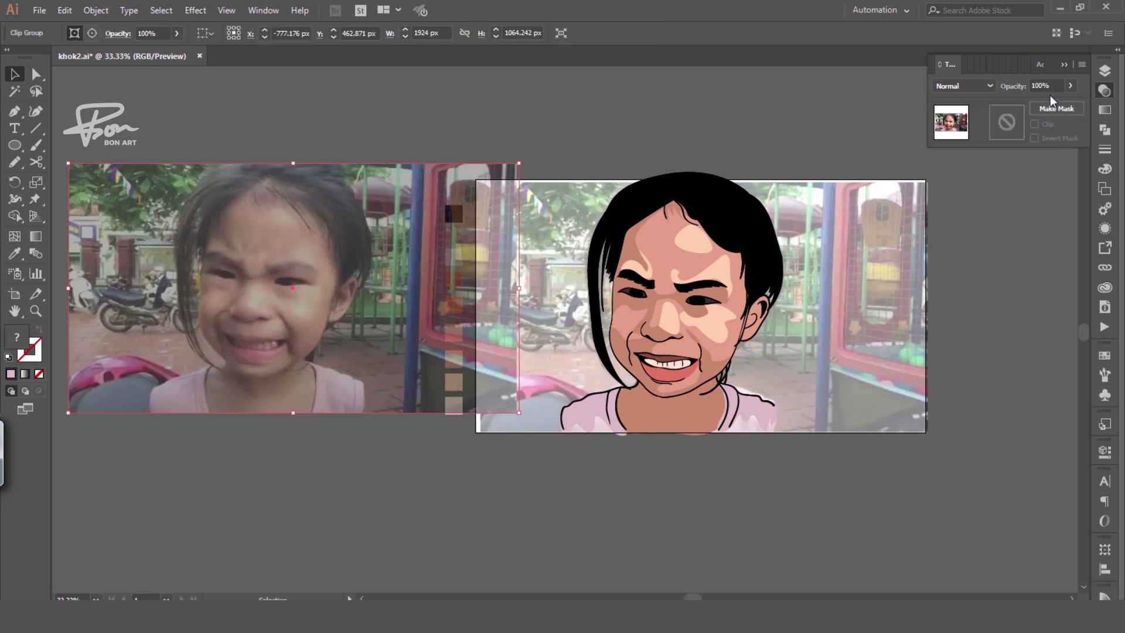
{"action": "double_click", "coordinate": [413, 215]}
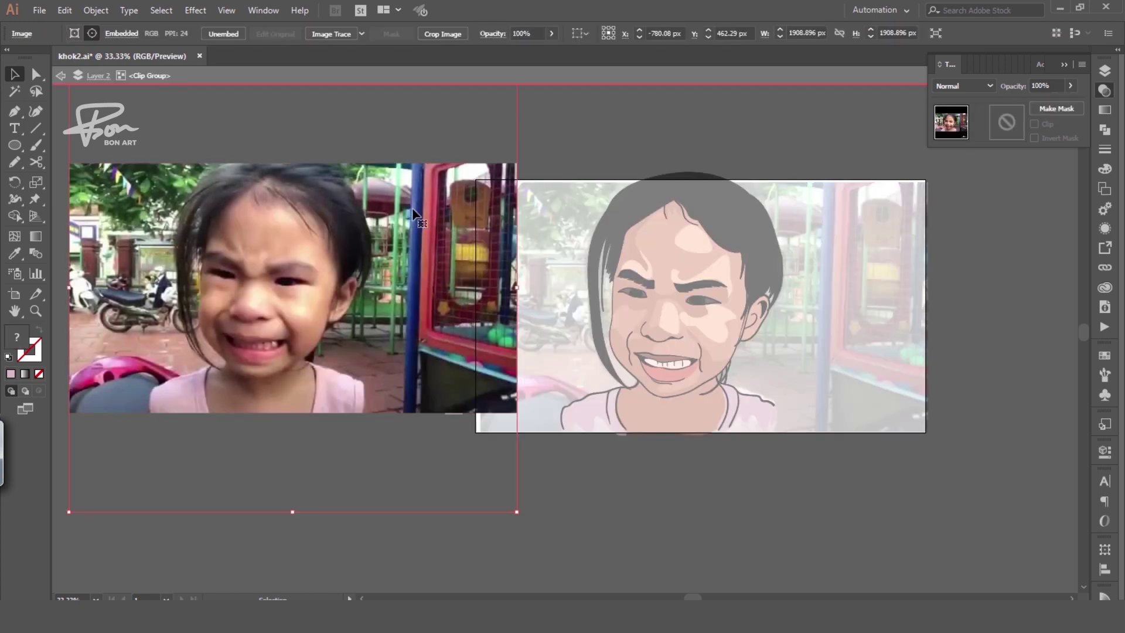
{"action": "key", "text": "Escape"}
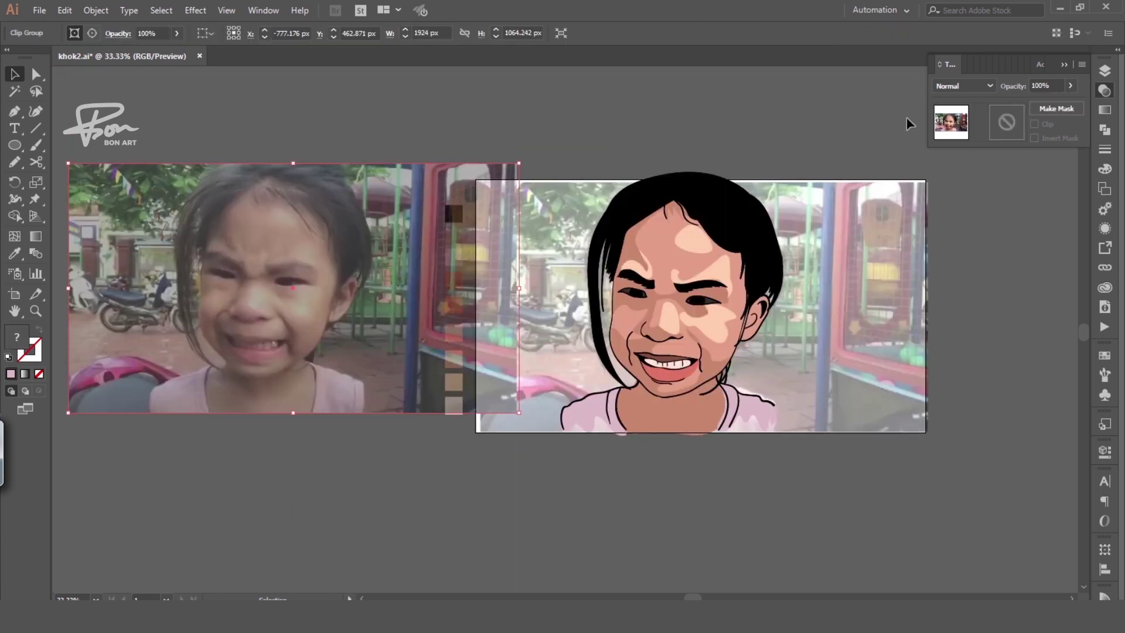
{"action": "key", "text": "F7"}
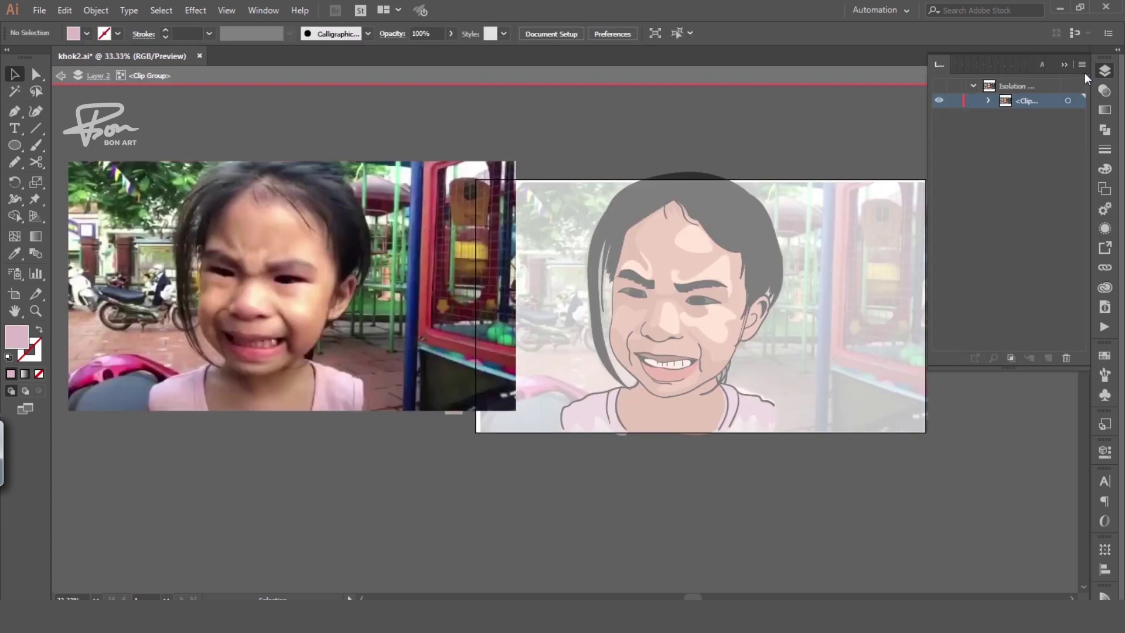
{"action": "left_click", "coordinate": [1104, 90]}
{"action": "key", "text": "Escape"}
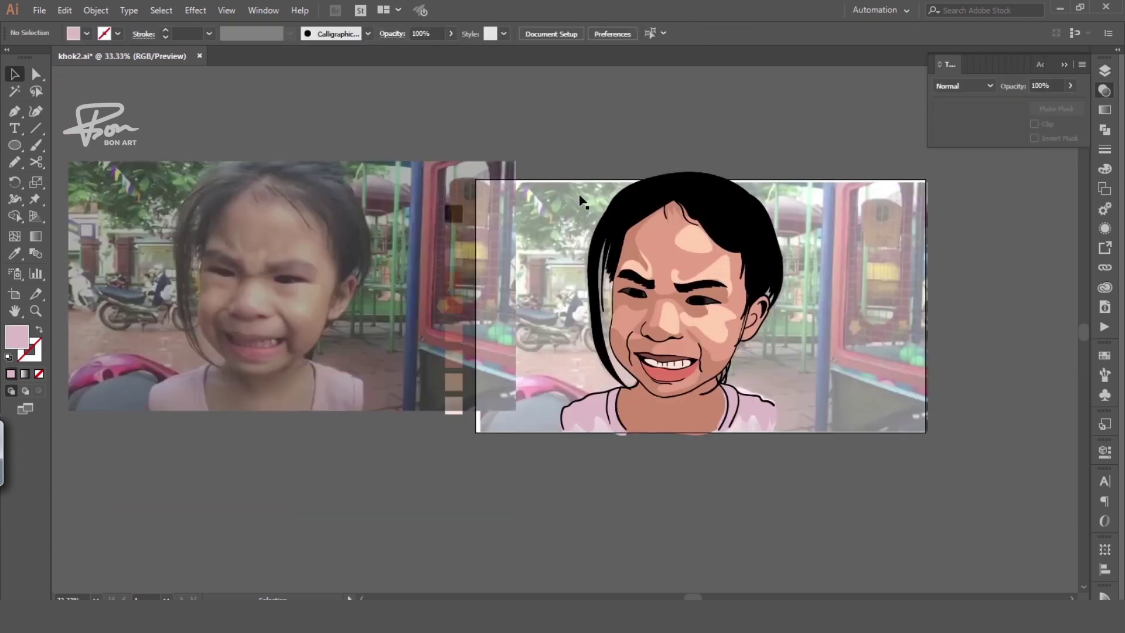
Expand Layer 2 in the Layers panel and hide the background photo
{"action": "left_click", "coordinate": [582, 201]}
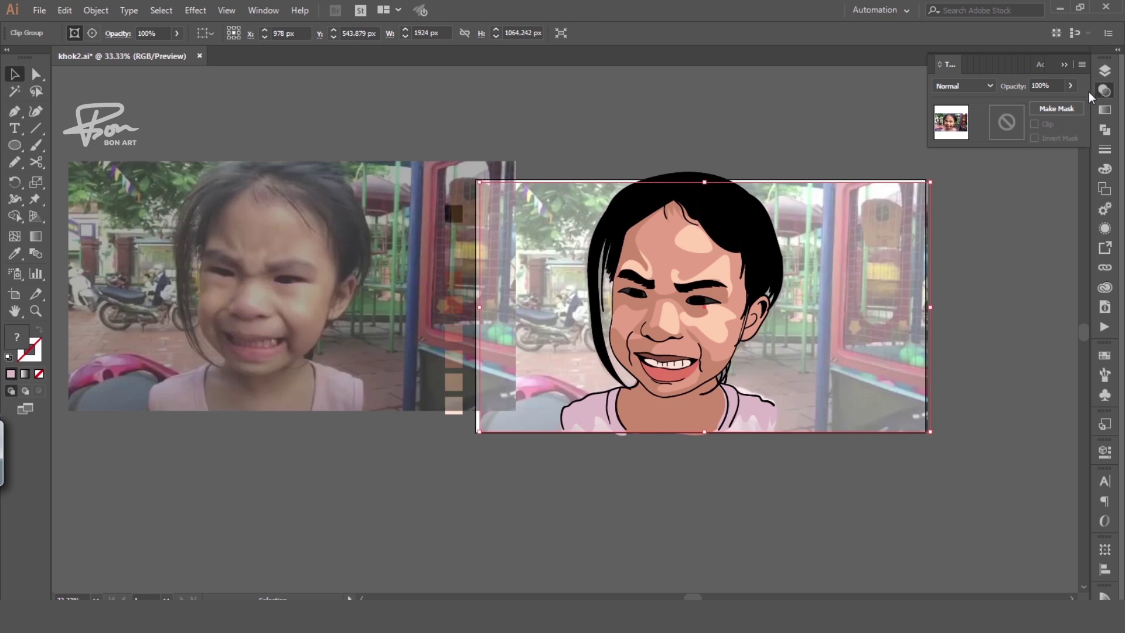
{"action": "left_click", "coordinate": [1105, 71]}
{"action": "left_click", "coordinate": [972, 115]}
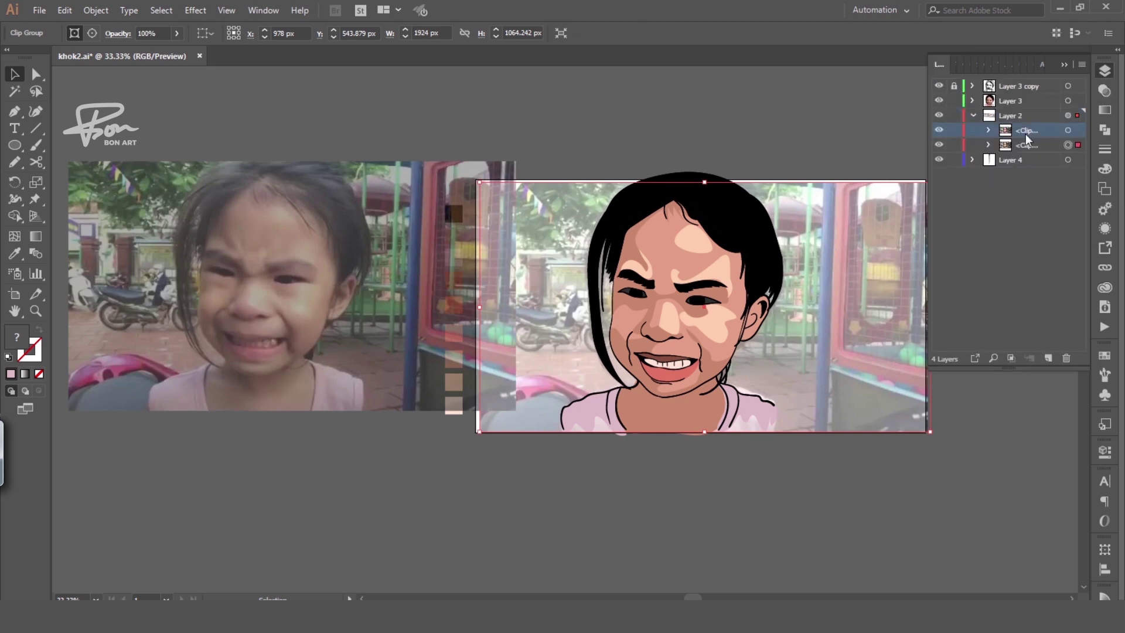
{"action": "left_click", "coordinate": [939, 130]}
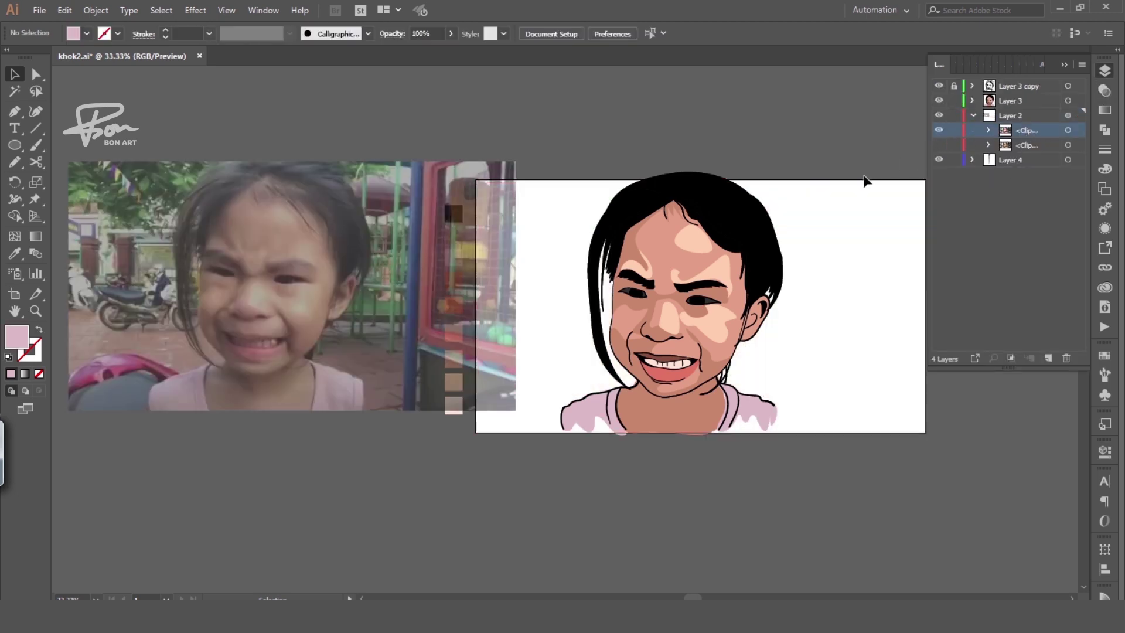
Shrink the left reference photo to about half size and draw a pink rectangle over it
{"action": "mouse_move", "coordinate": [514, 409]}
{"action": "left_mouse_down"}
{"action": "mouse_move", "coordinate": [673, 321]}
{"action": "mouse_move", "coordinate": [553, 259]}
{"action": "left_mouse_up"}
{"action": "left_click_drag", "start_coordinate": [484, 176], "coordinate": [491, 220]}
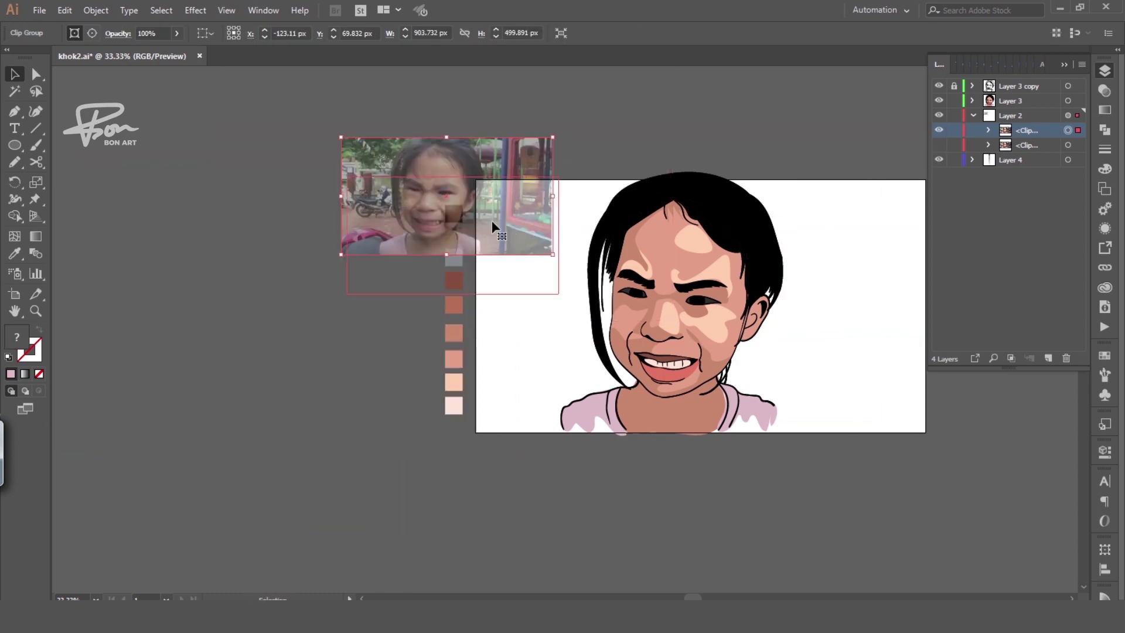
{"action": "key", "text": "ctrl+plus"}
{"action": "key", "text": "m"}
{"action": "left_click_drag", "start_coordinate": [292, 164], "coordinate": [467, 356]}
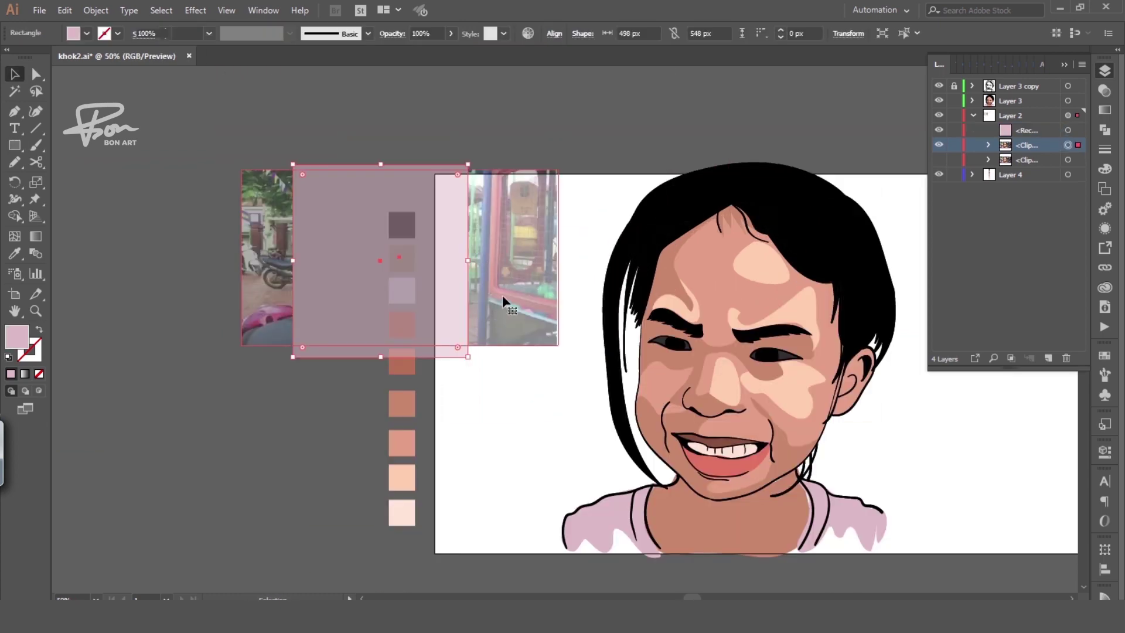
Delete the photo inside the reference clip group
{"action": "left_click", "coordinate": [1104, 90]}
{"action": "double_click", "coordinate": [520, 216]}
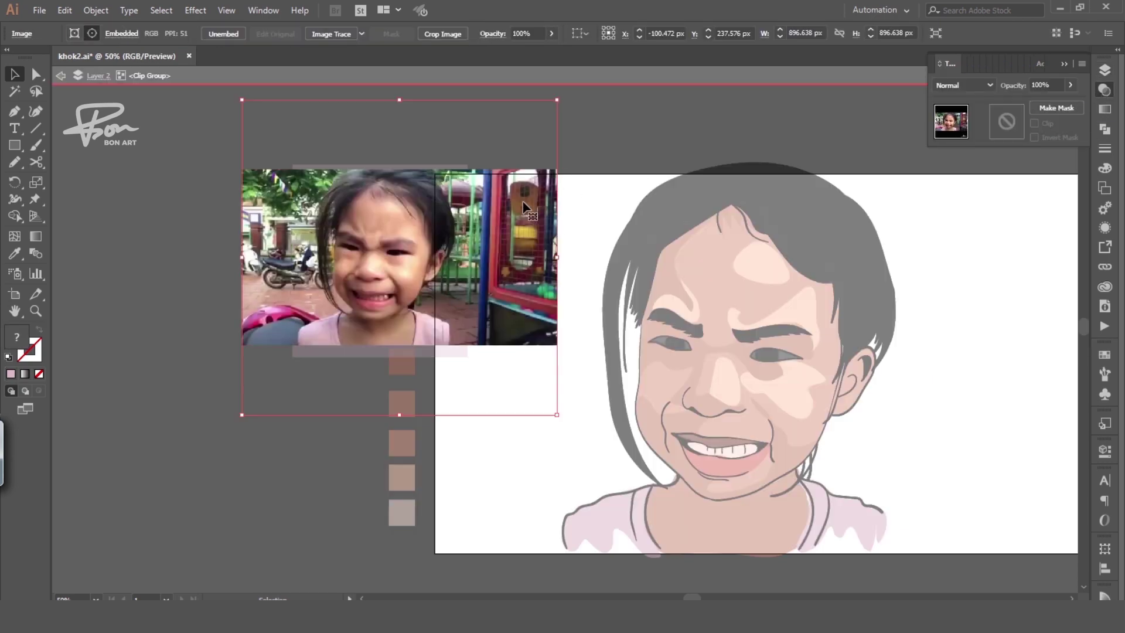
{"action": "key", "text": "ctrl"}
{"action": "key", "text": "Delete"}
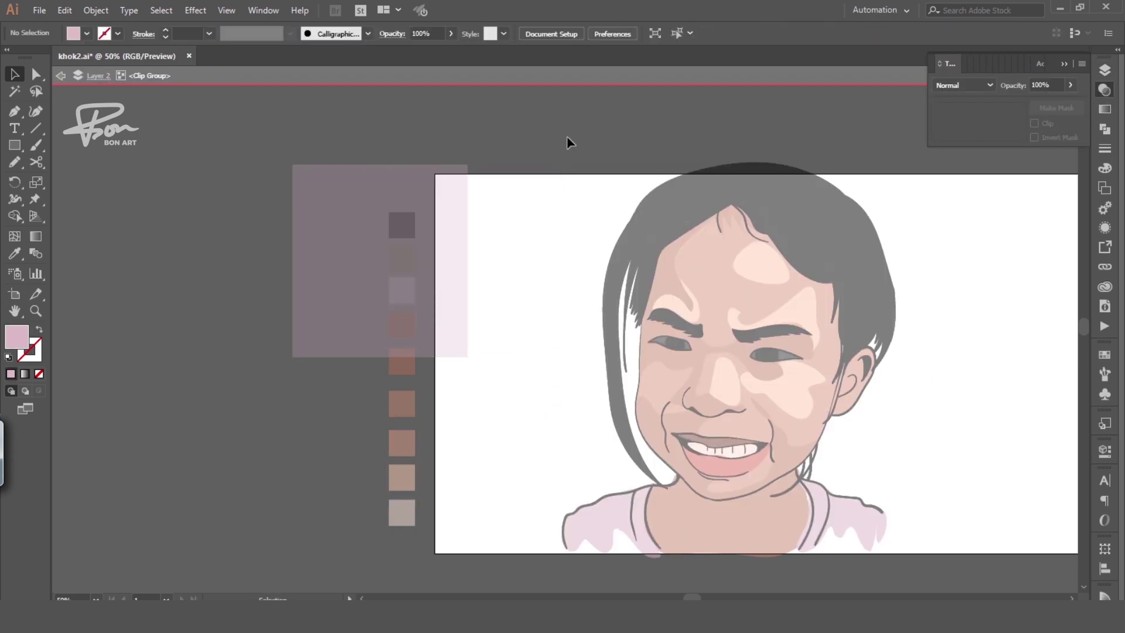
{"action": "key", "text": "Escape"}
{"action": "key", "text": "ctrl+z"}
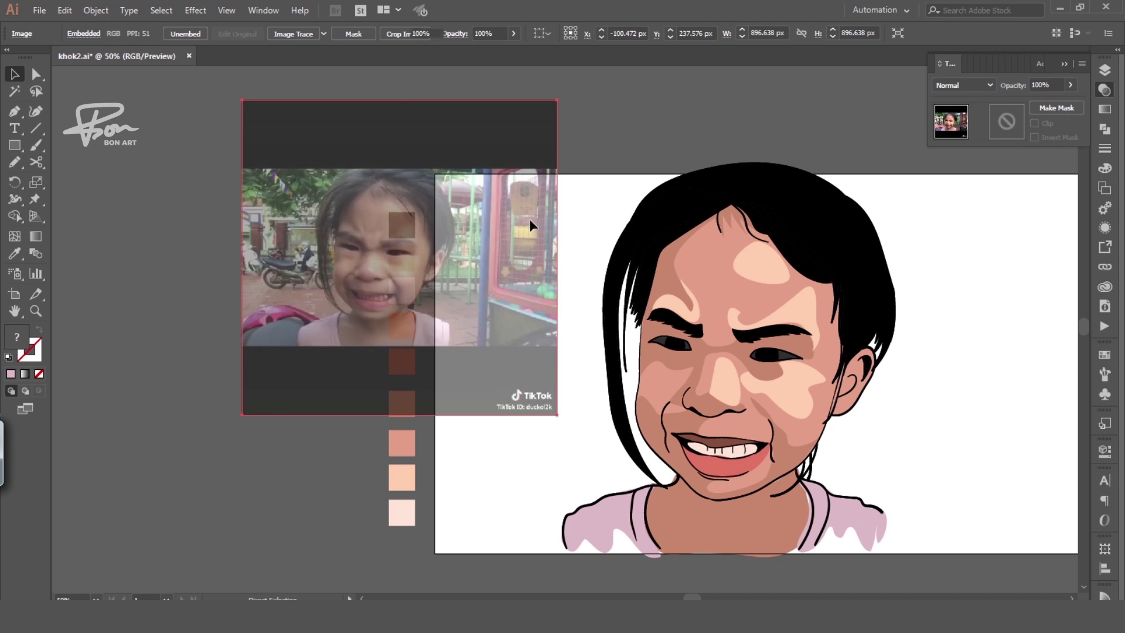
{"action": "key", "text": "ctrl+shift+z"}
Select and then deselect the Layer 3 artwork via the Layers panel
{"action": "left_click", "coordinate": [1103, 91]}
{"action": "left_click", "coordinate": [1104, 70]}
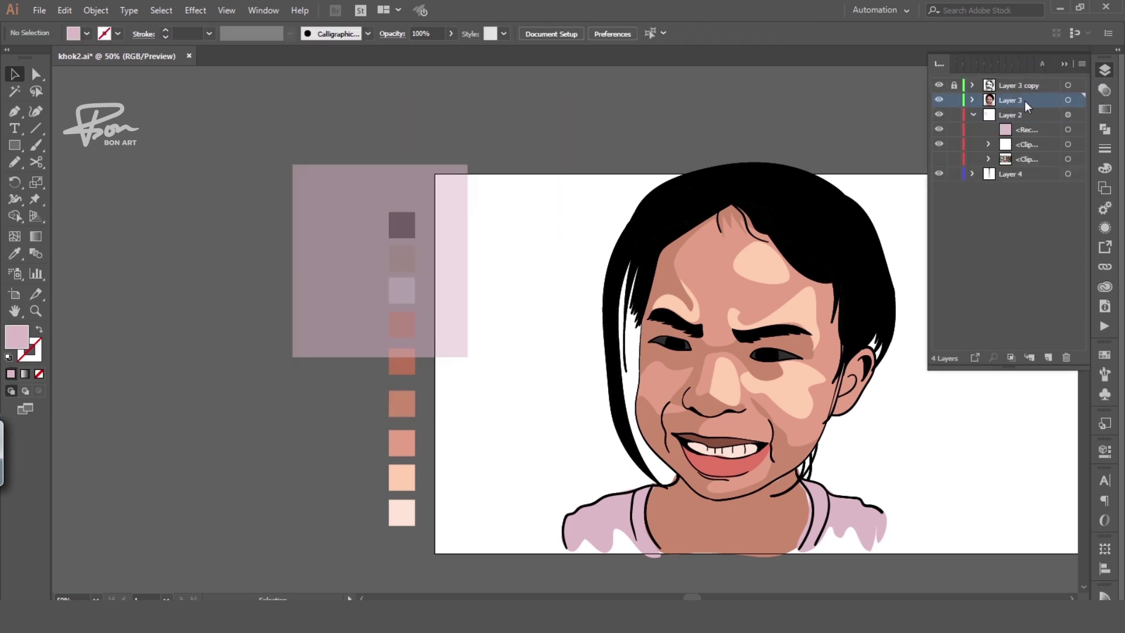
{"action": "left_click", "coordinate": [1067, 101]}
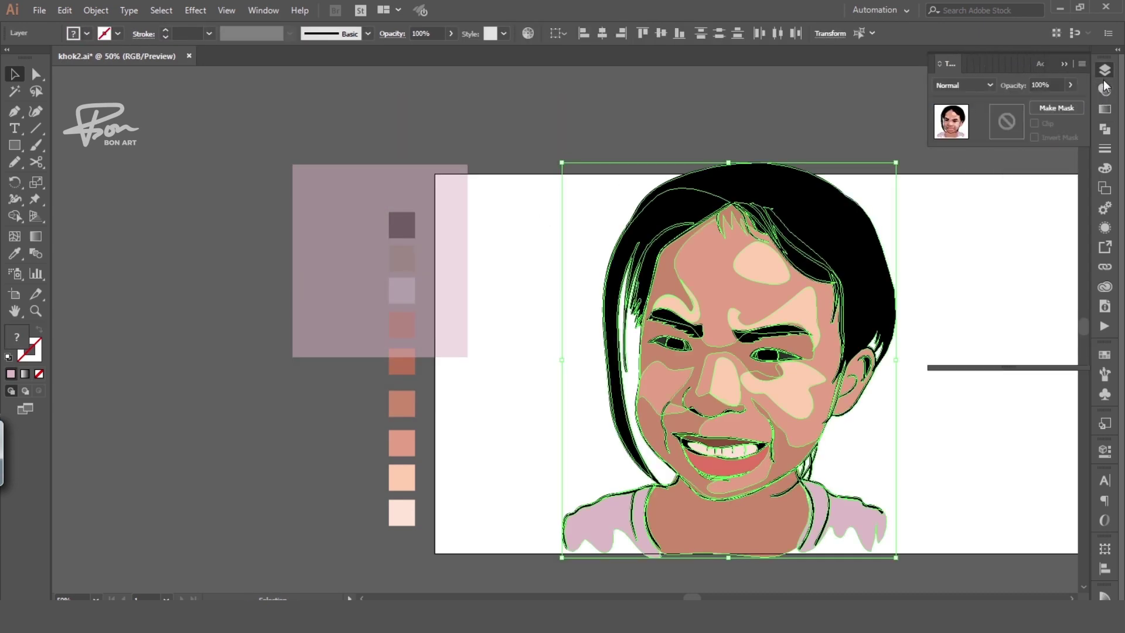
{"action": "key", "text": "ctrl+shift+a"}
{"action": "left_click", "coordinate": [1103, 91]}
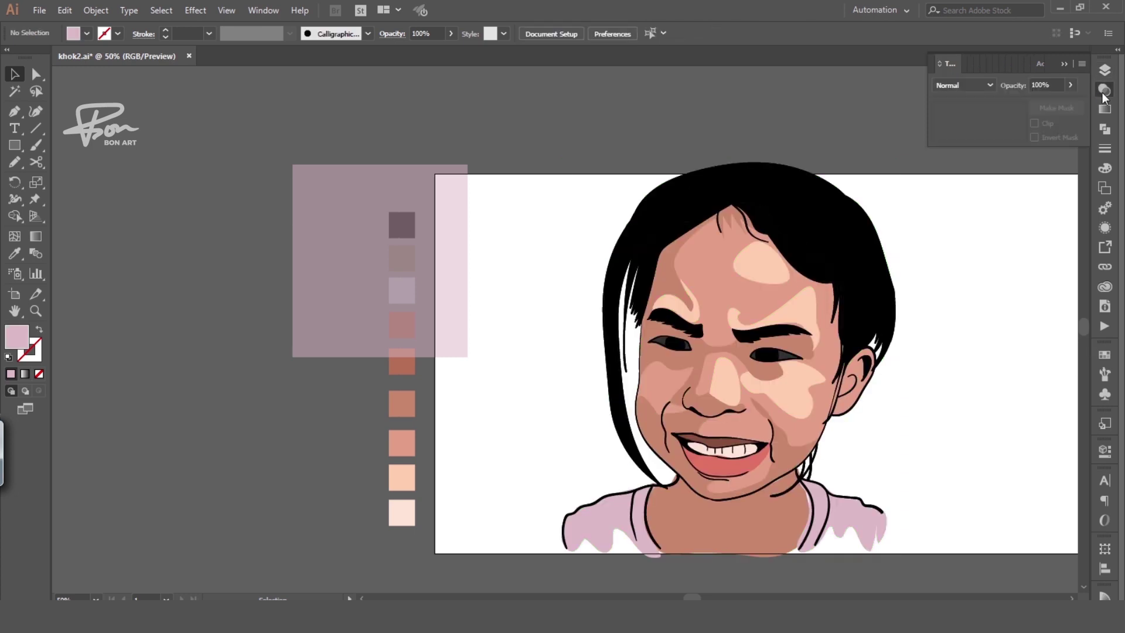
{"action": "left_click", "coordinate": [1104, 91]}
{"action": "left_click", "coordinate": [1104, 71]}
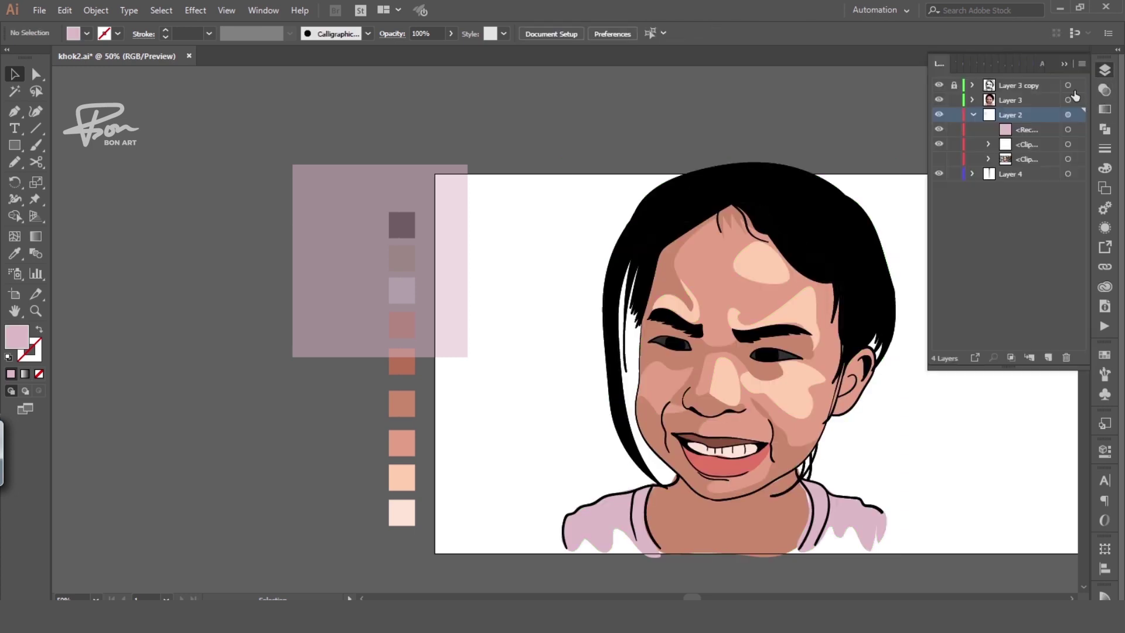
Paste the photo into new Layer 5 and clip it to a rectangle over the girl's face
{"action": "left_click", "coordinate": [1048, 358]}
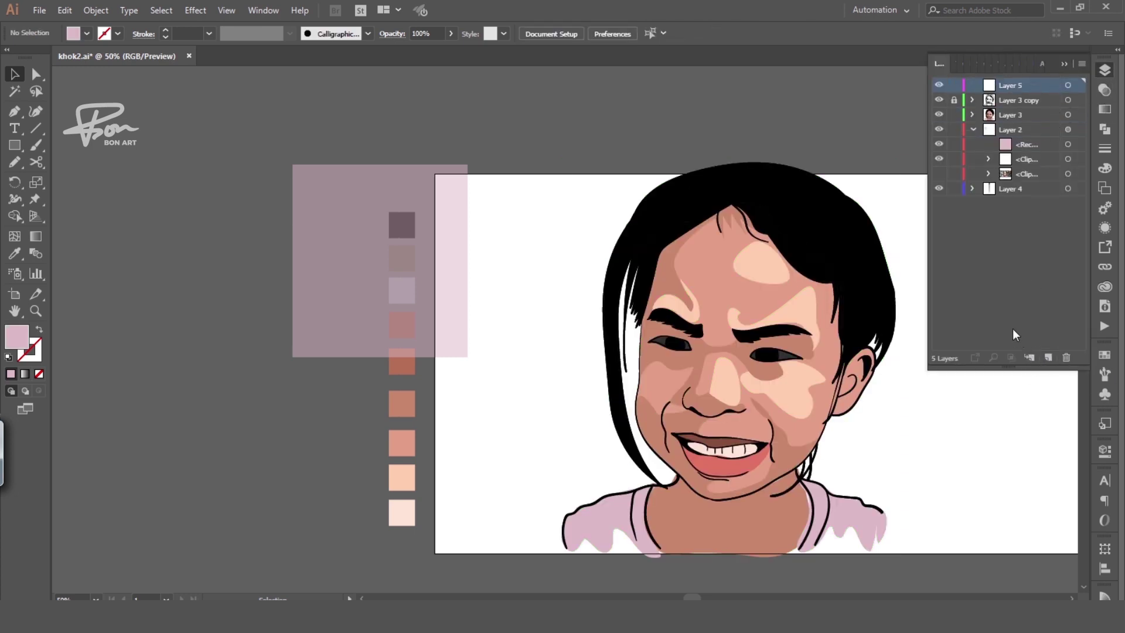
{"action": "key", "text": "ctrl+v"}
{"action": "left_click_drag", "start_coordinate": [635, 221], "coordinate": [404, 191]}
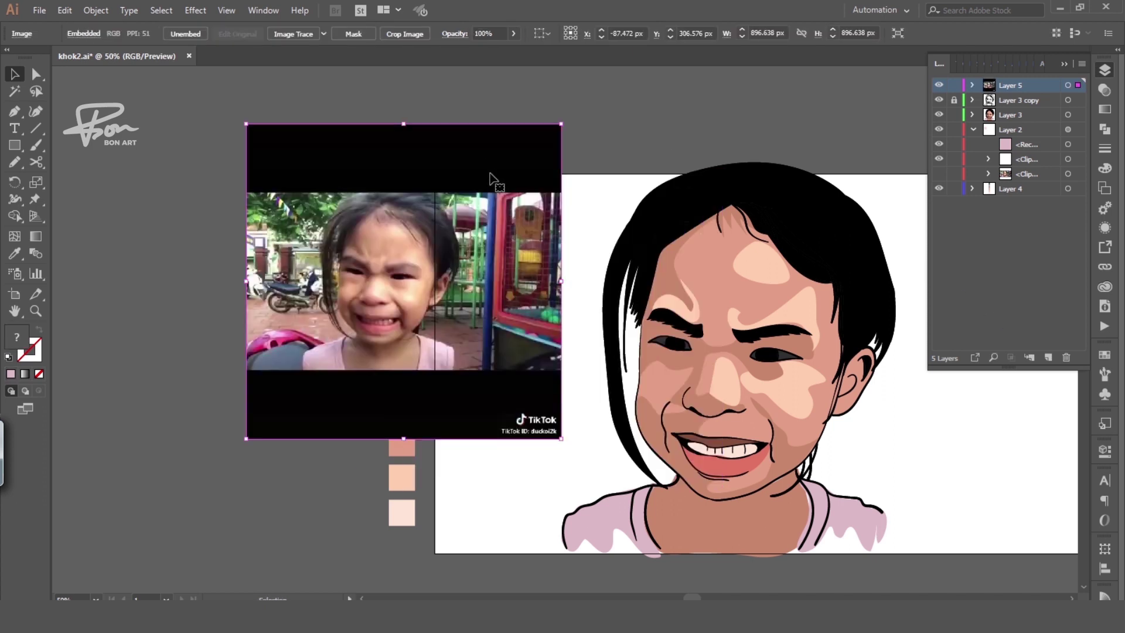
{"action": "key", "text": "m"}
{"action": "left_click_drag", "start_coordinate": [276, 192], "coordinate": [468, 372]}
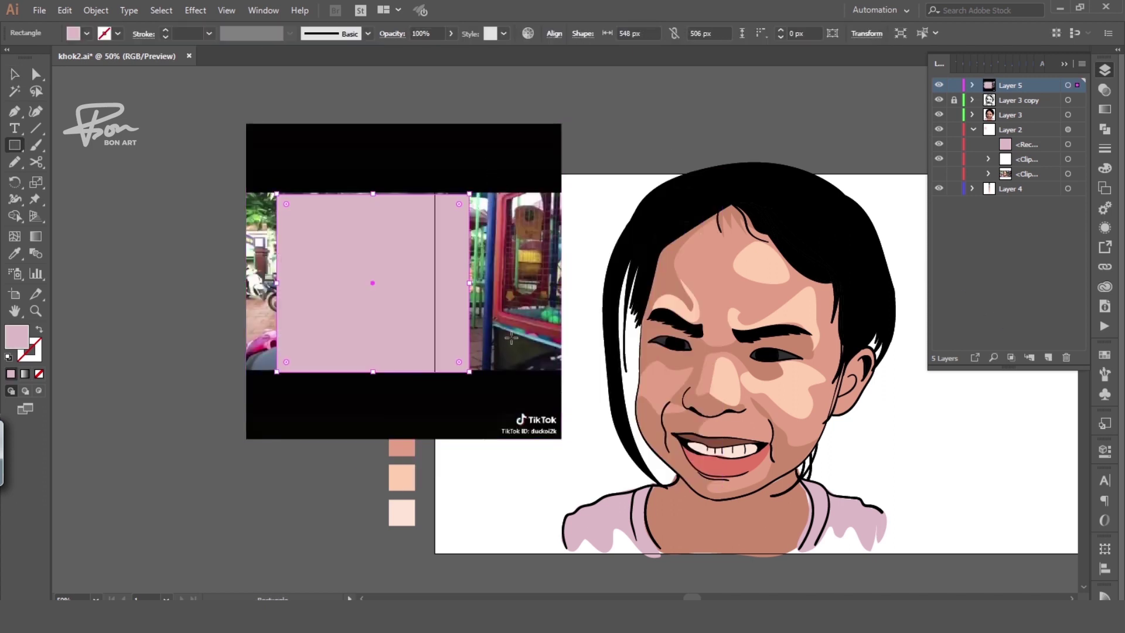
{"action": "key", "text": "v"}
{"action": "left_click", "coordinate": [515, 335], "text": "shift"}
{"action": "right_click", "coordinate": [463, 308]}
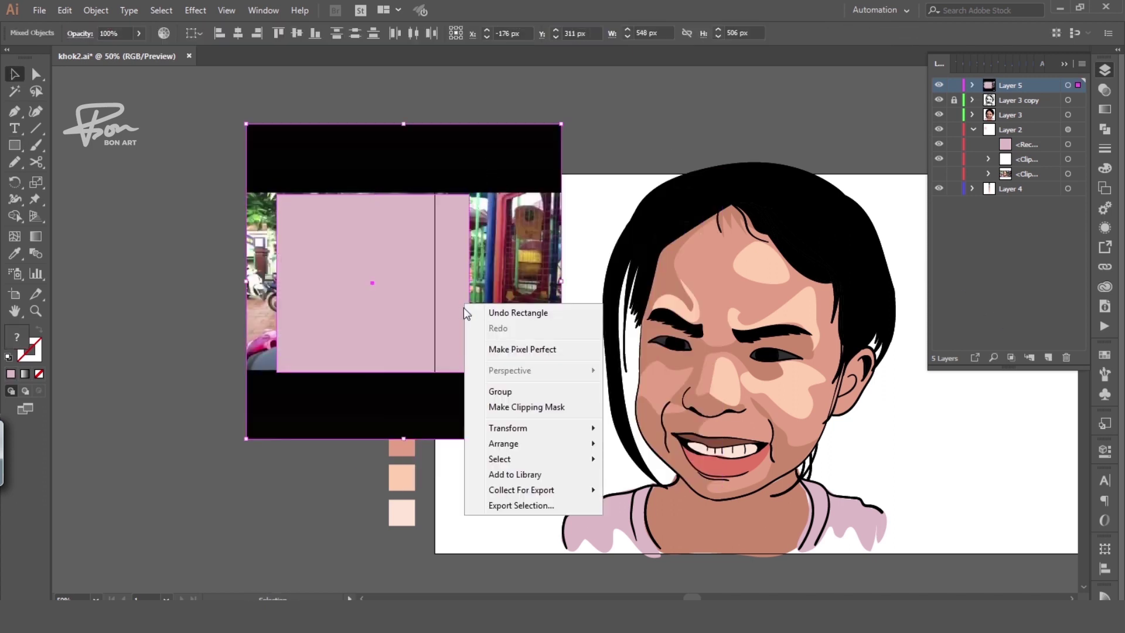
{"action": "left_click", "coordinate": [504, 407]}
Scale the cropped thumbnail to half size beside the portrait, then make Layer 3 active
{"action": "mouse_move", "coordinate": [435, 327]}
{"action": "left_mouse_down"}
{"action": "mouse_move", "coordinate": [554, 362]}
{"action": "mouse_move", "coordinate": [548, 369]}
{"action": "left_mouse_up"}
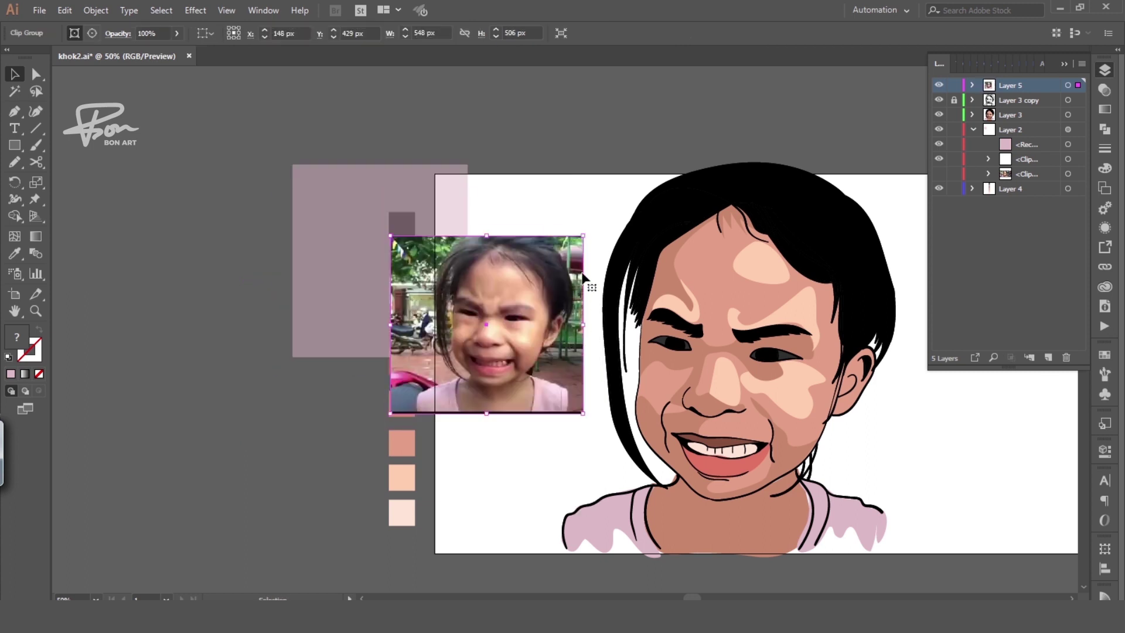
{"action": "left_click_drag", "start_coordinate": [571, 267], "coordinate": [553, 280]}
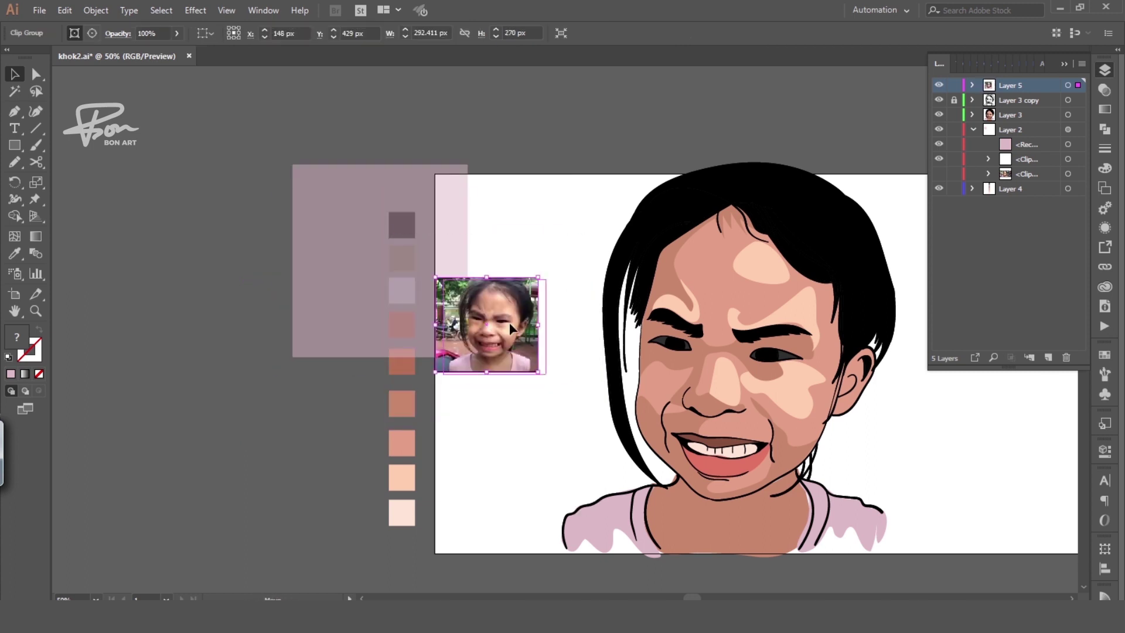
{"action": "left_click_drag", "start_coordinate": [515, 325], "coordinate": [553, 340]}
{"action": "left_click", "coordinate": [695, 377]}
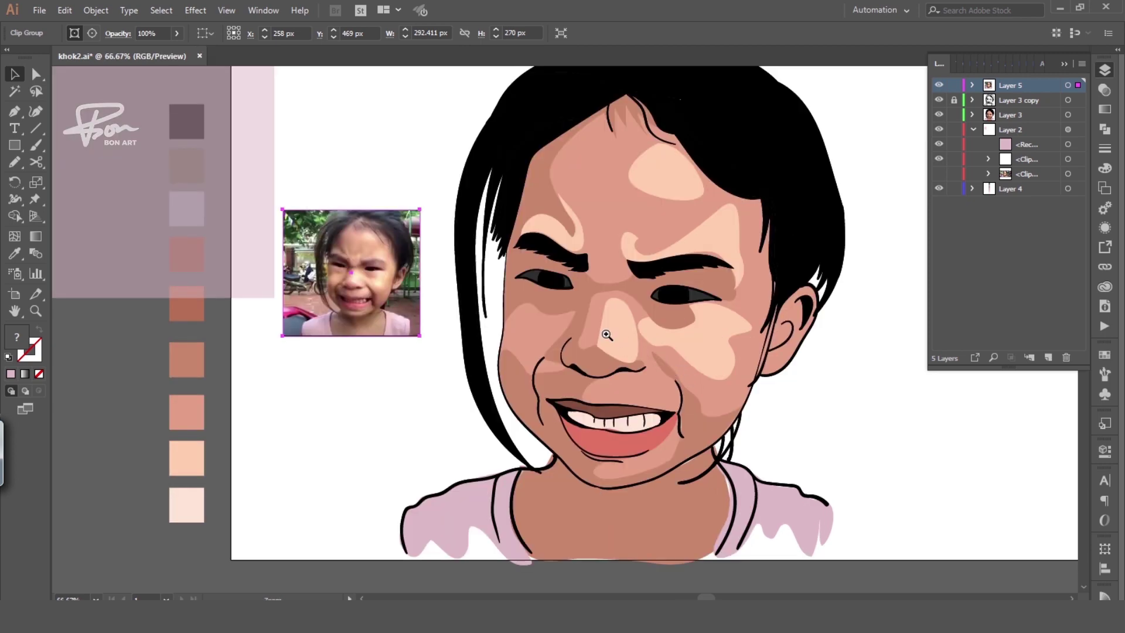
{"action": "left_click", "coordinate": [554, 290]}
{"action": "left_click_drag", "start_coordinate": [579, 312], "coordinate": [586, 350]}
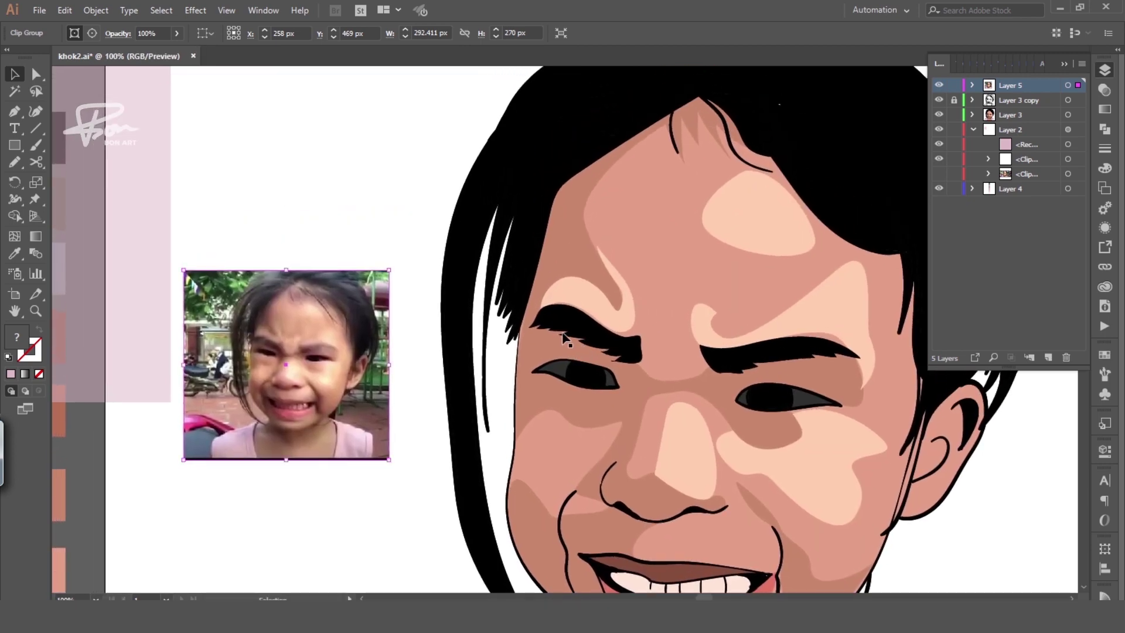
{"action": "key", "text": "n"}
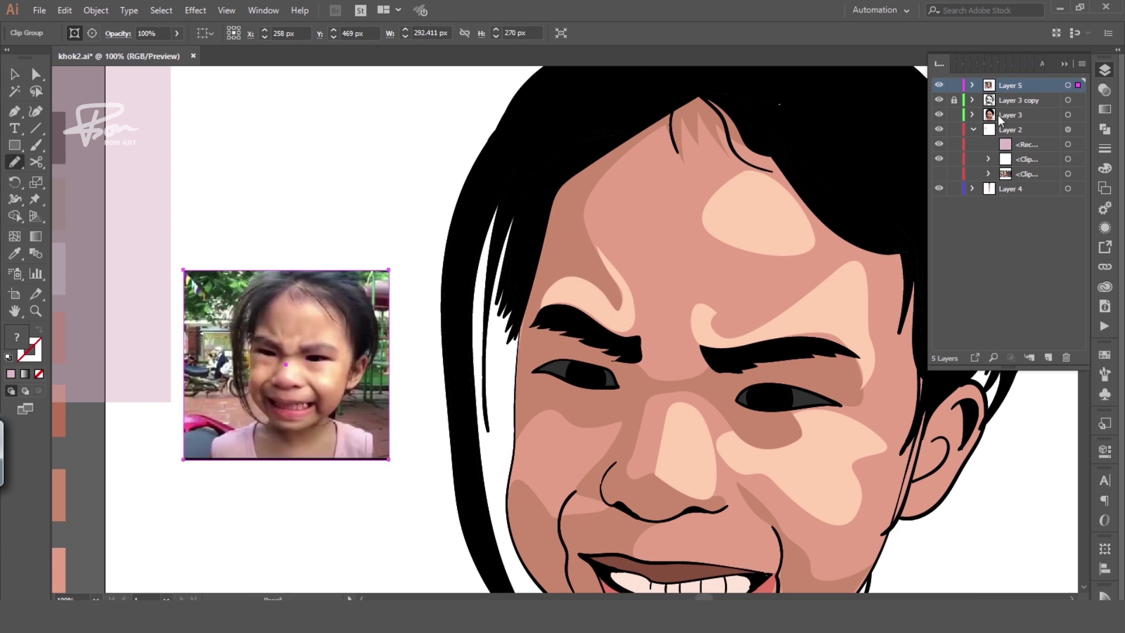
{"action": "left_click", "coordinate": [1001, 116]}
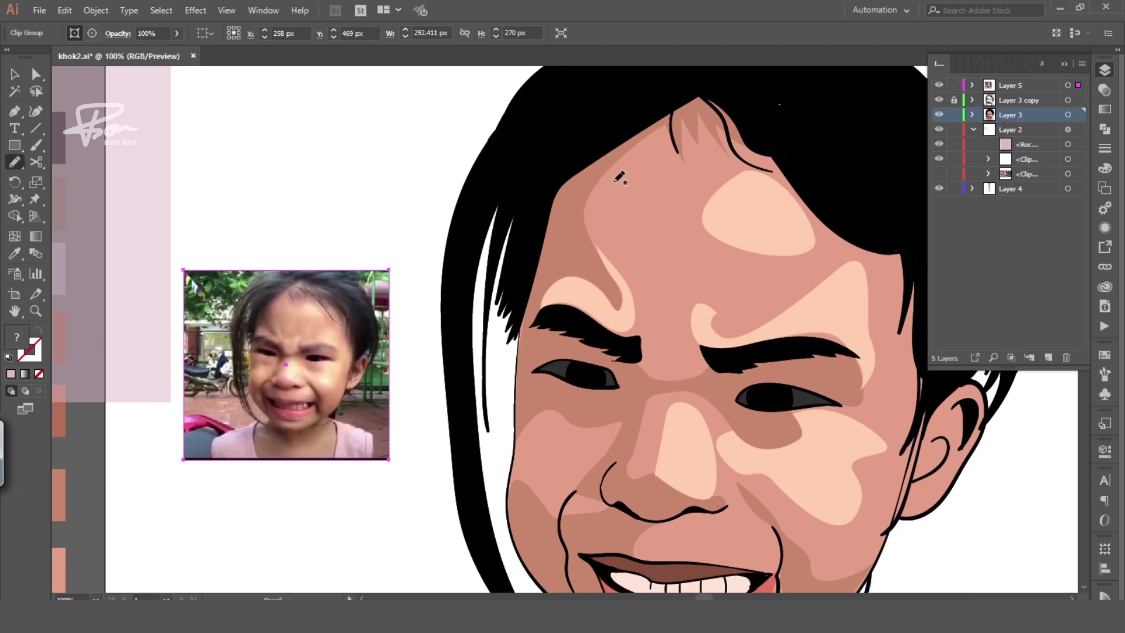
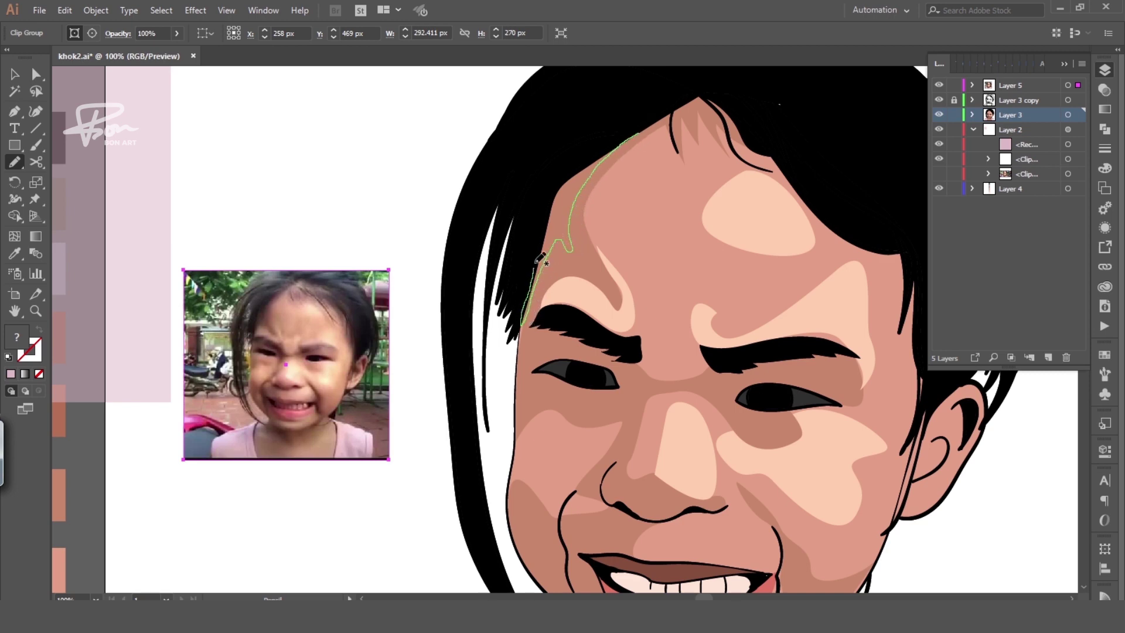
Extend the shading stroke up the left hairline and fill it with a swatch skin tone
{"action": "left_click_drag", "start_coordinate": [540, 257], "coordinate": [637, 134]}
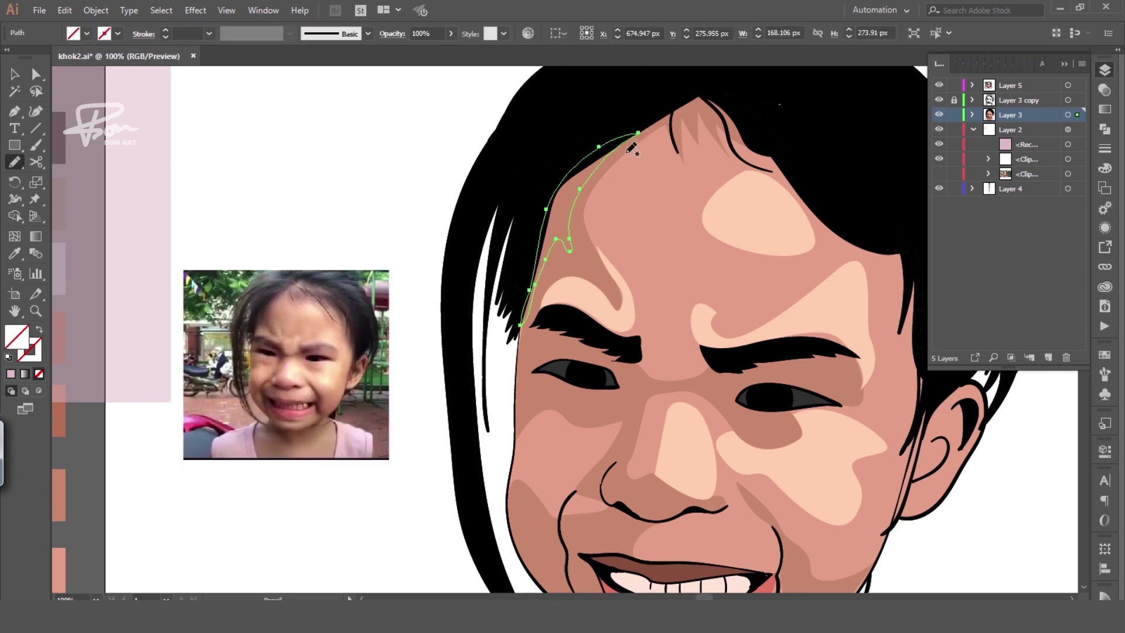
{"action": "key", "text": "i"}
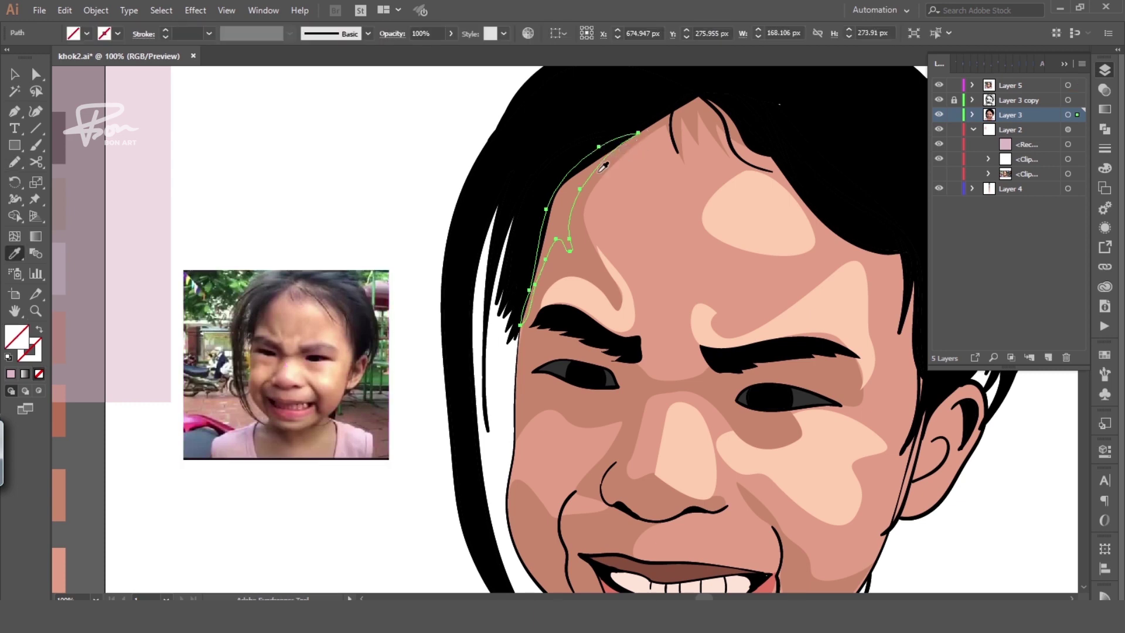
{"action": "left_click_drag", "start_coordinate": [170, 328], "coordinate": [359, 320]}
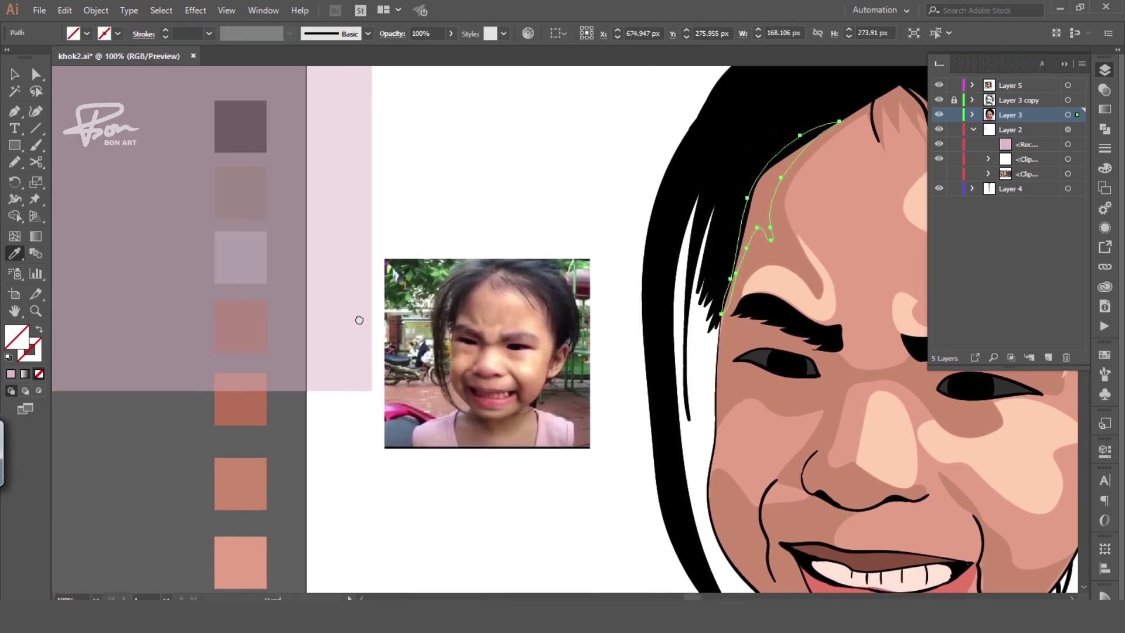
{"action": "left_click", "coordinate": [252, 403]}
Delete the pink rectangle behind the swatches
{"action": "key", "text": "v"}
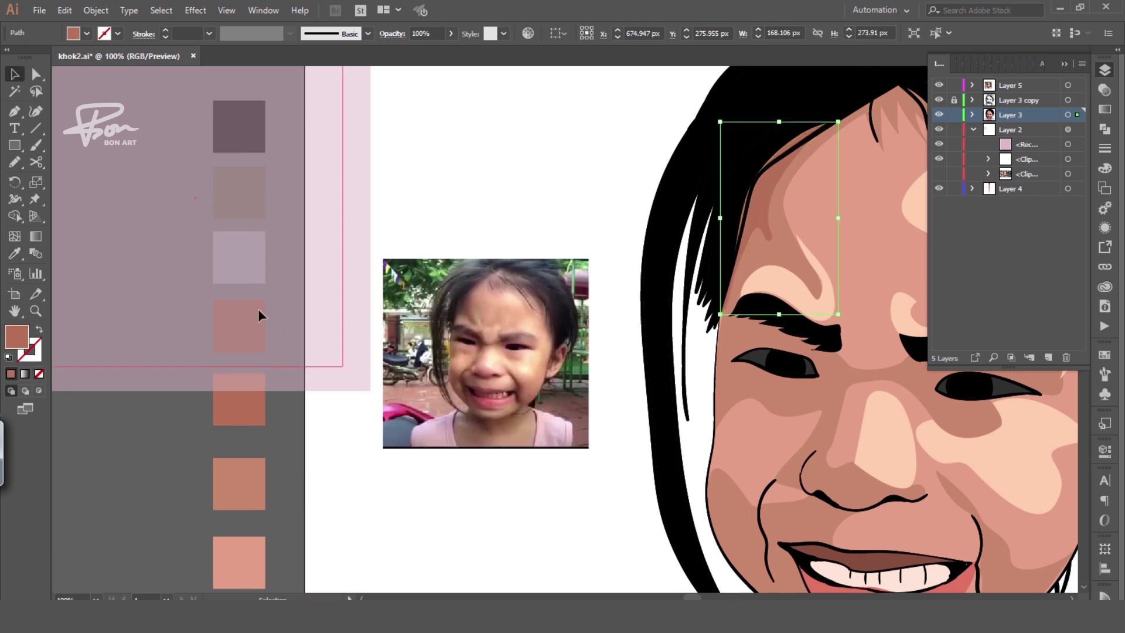
{"action": "left_click", "coordinate": [119, 293]}
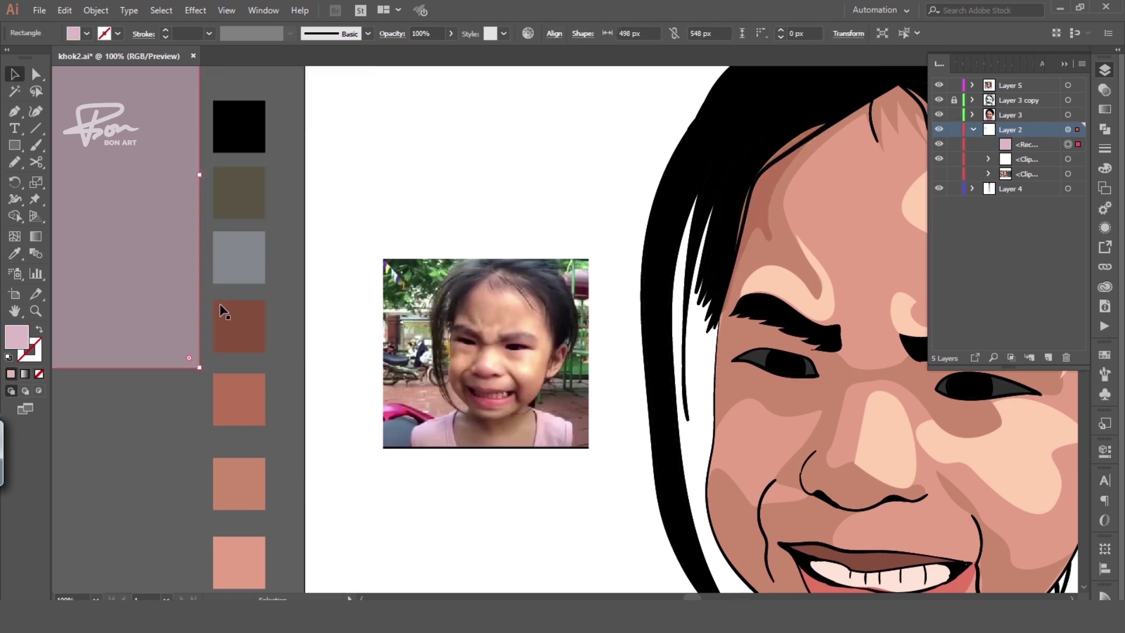
{"action": "key", "text": "Delete"}
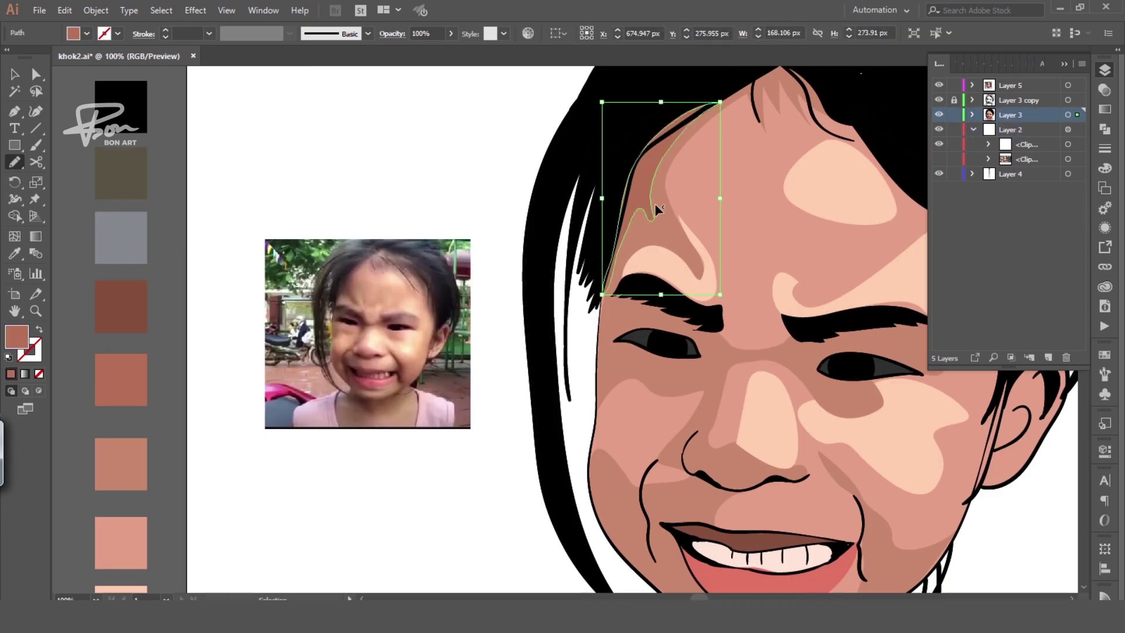
{"action": "key", "text": "ctrl+shift+a"}
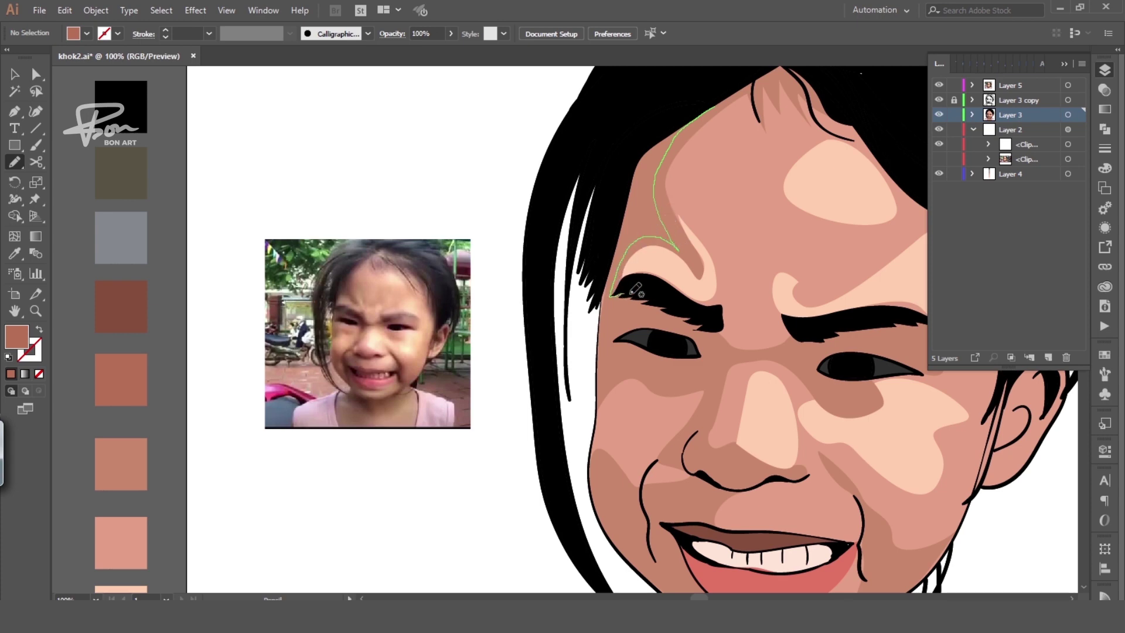
Draw a closed shading shape from the hairline over the left brow to the nose bridge
{"action": "left_click_drag", "start_coordinate": [631, 293], "coordinate": [683, 307]}
{"action": "left_click_drag", "start_coordinate": [714, 351], "coordinate": [718, 231]}
{"action": "left_click_drag", "start_coordinate": [718, 103], "coordinate": [725, 360]}
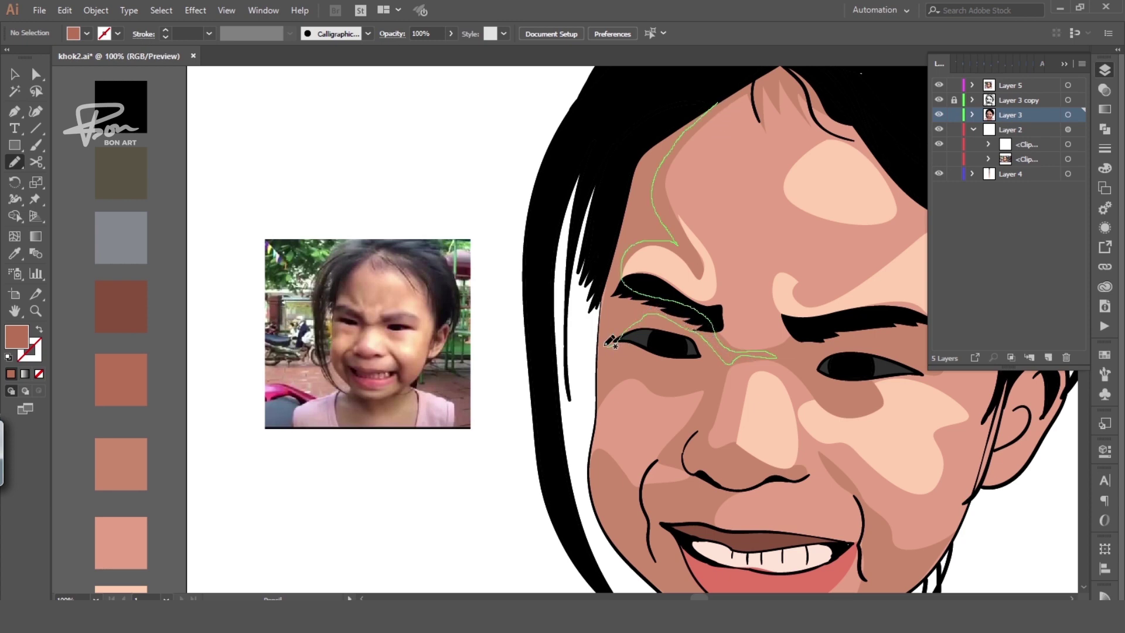
{"action": "left_click_drag", "start_coordinate": [609, 341], "coordinate": [716, 104]}
Recolour the forehead shape with a sampled brown, then a lighter pink swatch
{"action": "key", "text": "i"}
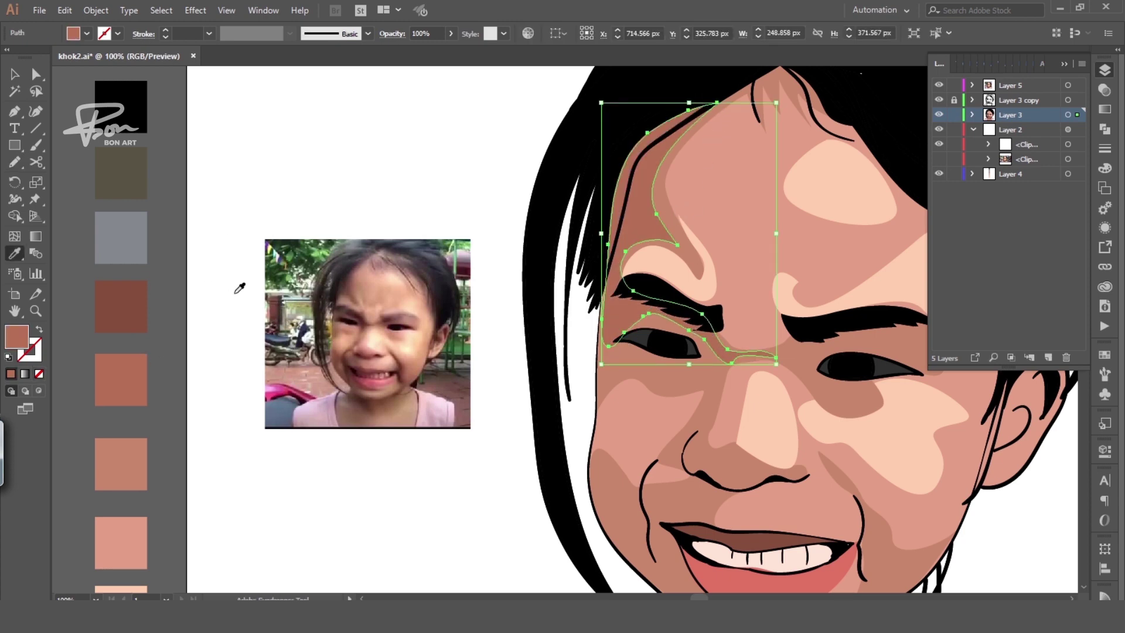
{"action": "key", "text": "c"}
{"action": "key", "text": "ctrl+shift+a"}
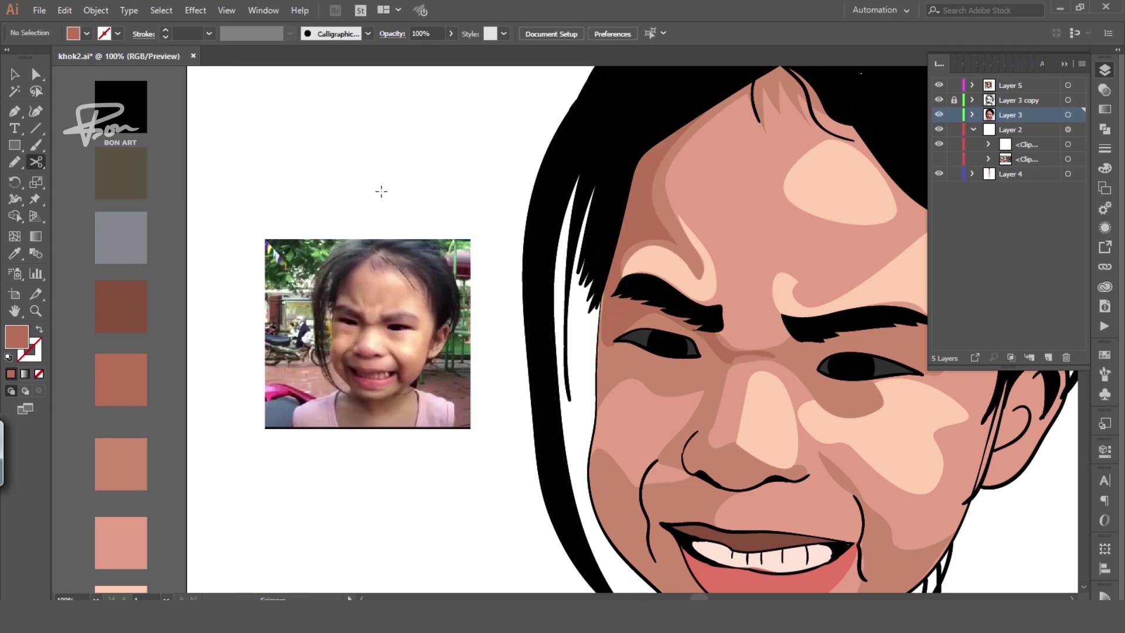
{"action": "key", "text": "ctrl+minus"}
{"action": "left_click", "coordinate": [618, 246]}
{"action": "key", "text": "ctrl+z"}
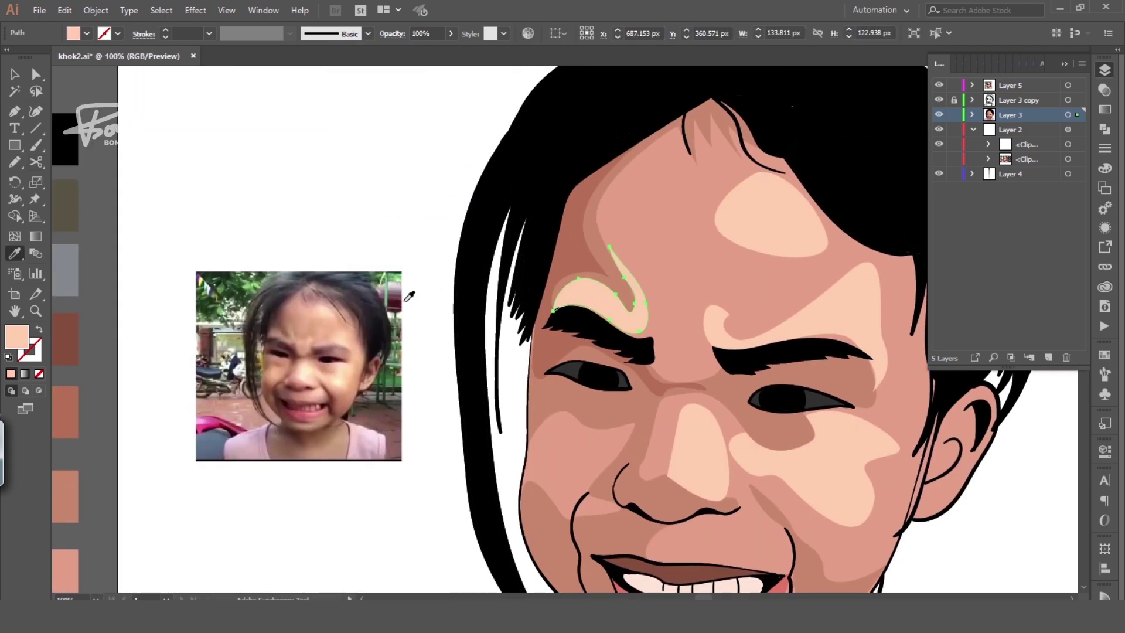
{"action": "key", "text": "i"}
{"action": "left_click", "coordinate": [296, 328]}
{"action": "left_click_drag", "start_coordinate": [289, 338], "coordinate": [332, 290]}
{"action": "left_click", "coordinate": [105, 443]}
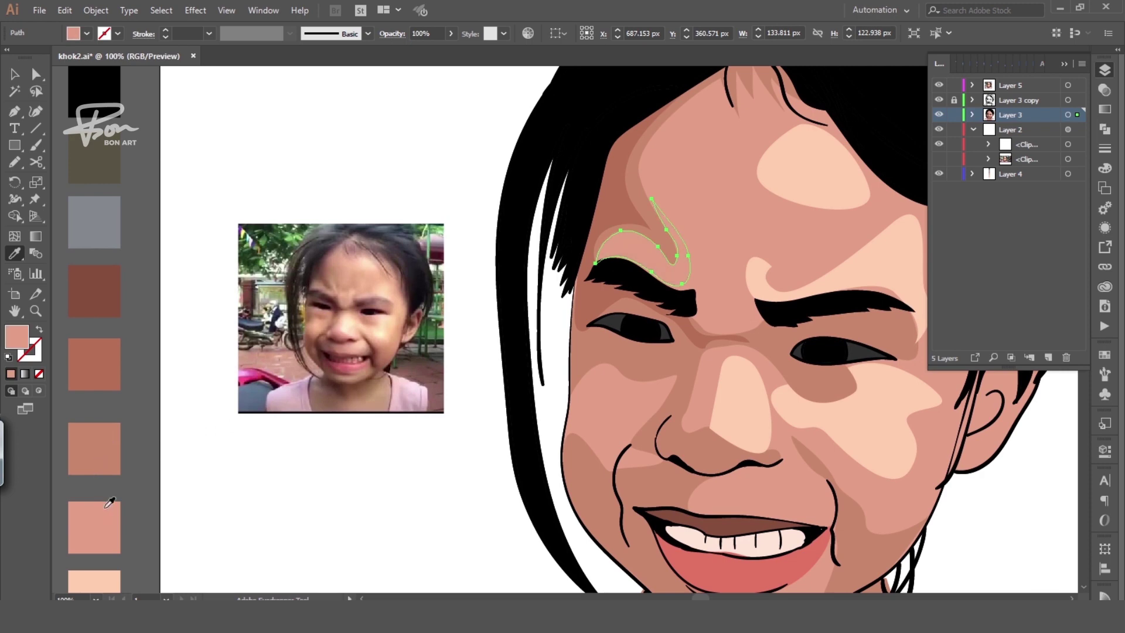
Refill the forehead shape with the light peach swatch
{"action": "key", "text": "v"}
{"action": "left_click_drag", "start_coordinate": [182, 366], "coordinate": [170, 424]}
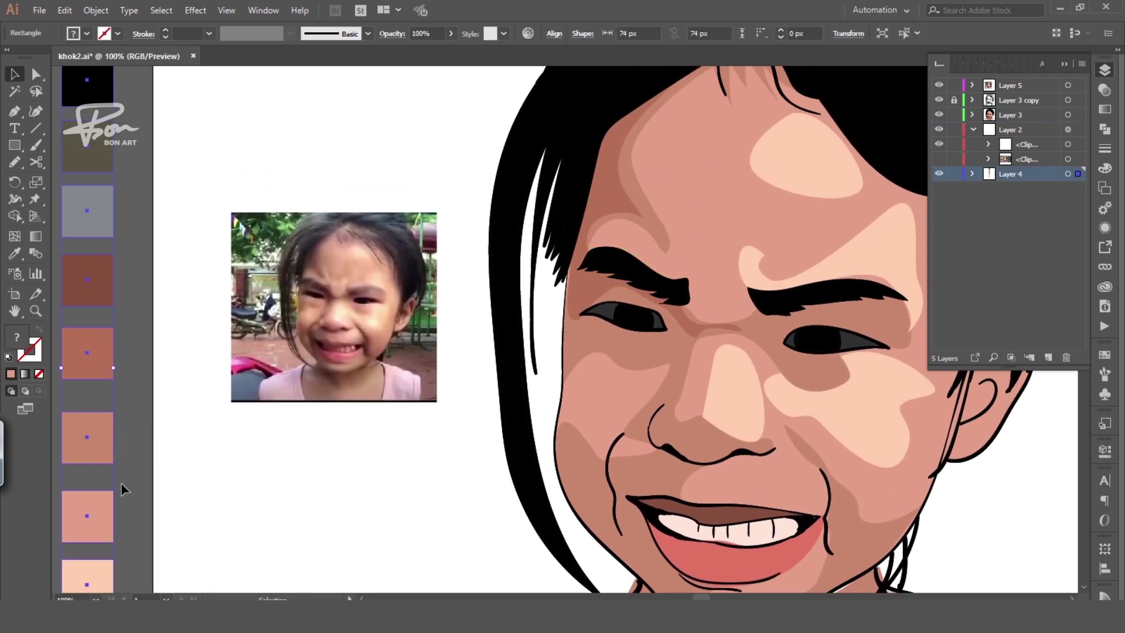
{"action": "key", "text": "i"}
{"action": "left_click", "coordinate": [804, 170]}
{"action": "key", "text": "ctrl+shift+a"}
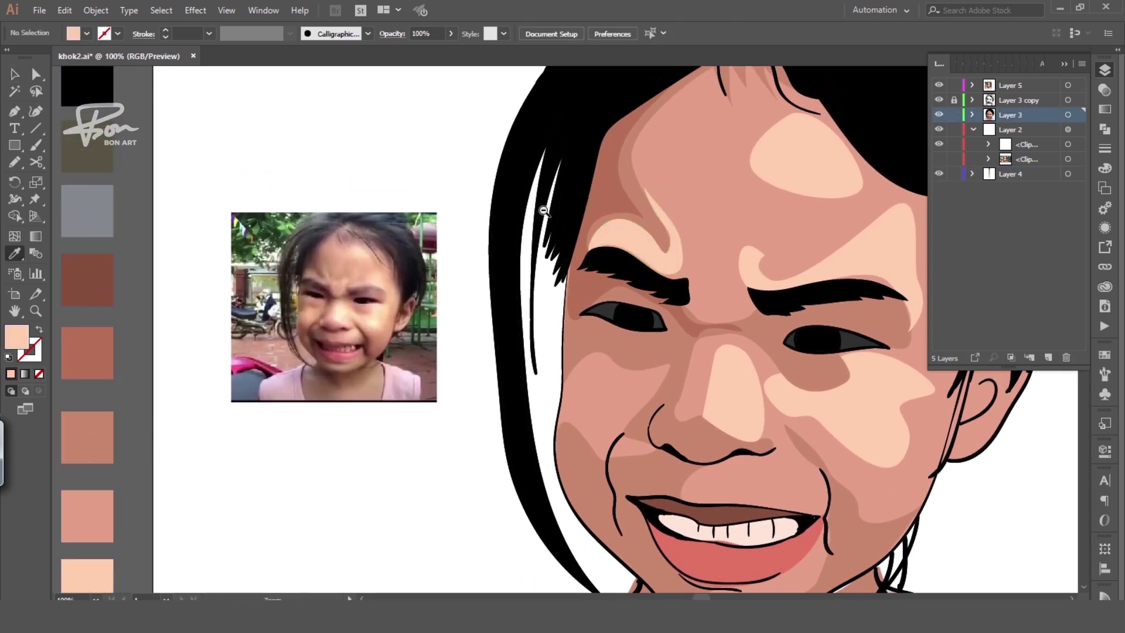
{"action": "key", "text": "ctrl+minus"}
{"action": "key", "text": "ctrl+plus"}
Try a light peach highlight between the eyebrows, then undo it
{"action": "key", "text": "n"}
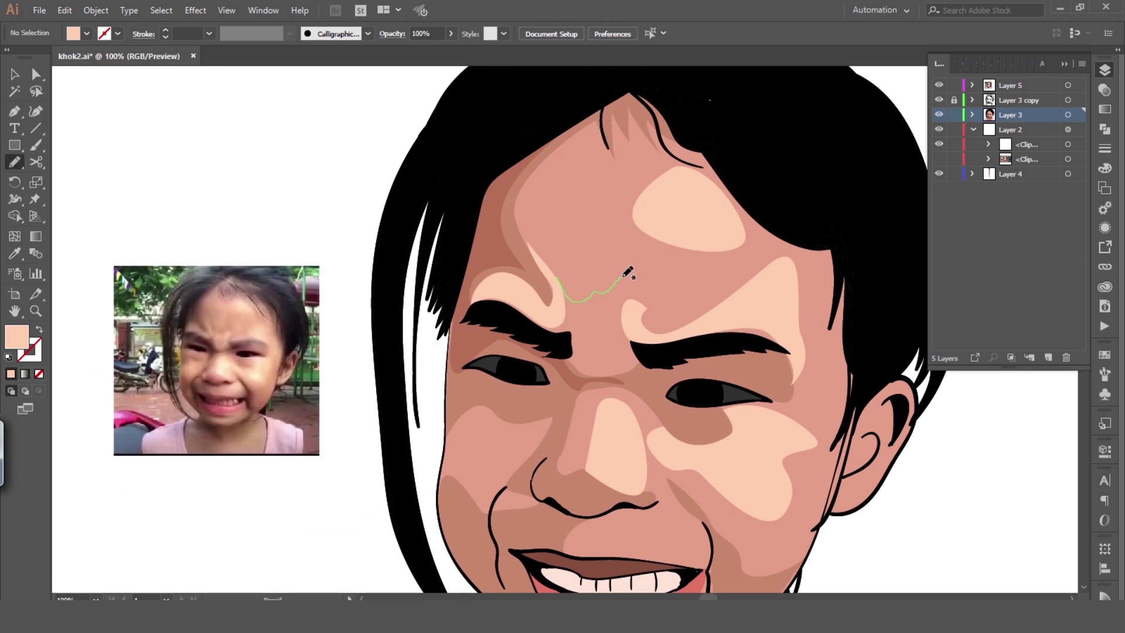
{"action": "left_click_drag", "start_coordinate": [576, 327], "coordinate": [558, 275]}
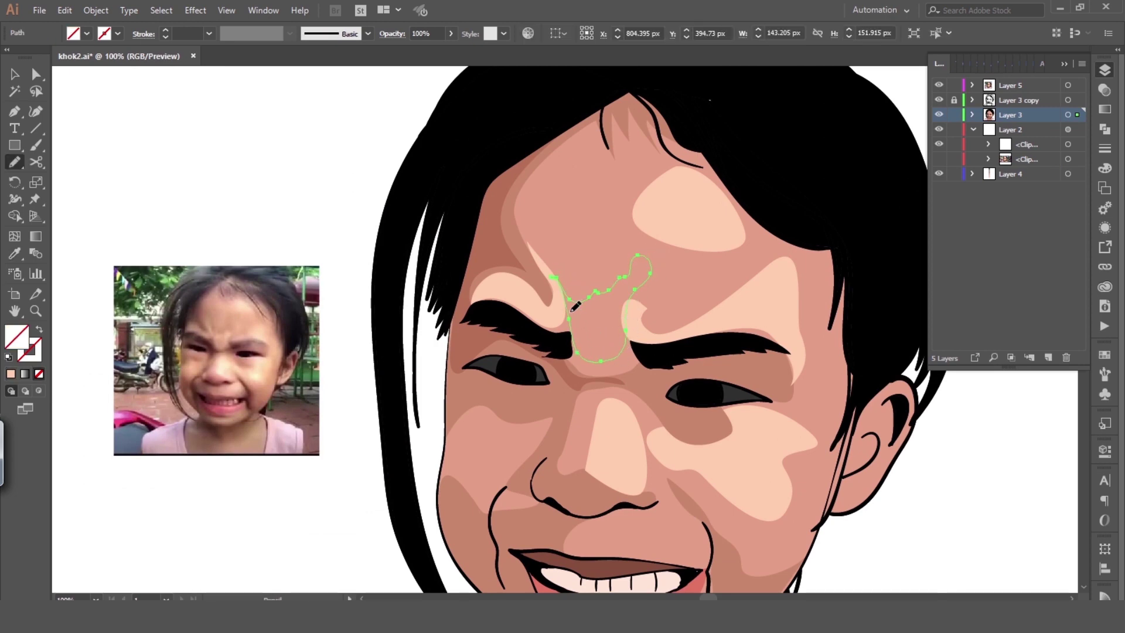
{"action": "key", "text": "i"}
{"action": "left_click", "coordinate": [667, 308]}
{"action": "key", "text": "v"}
{"action": "key", "text": "ctrl+shift+a"}
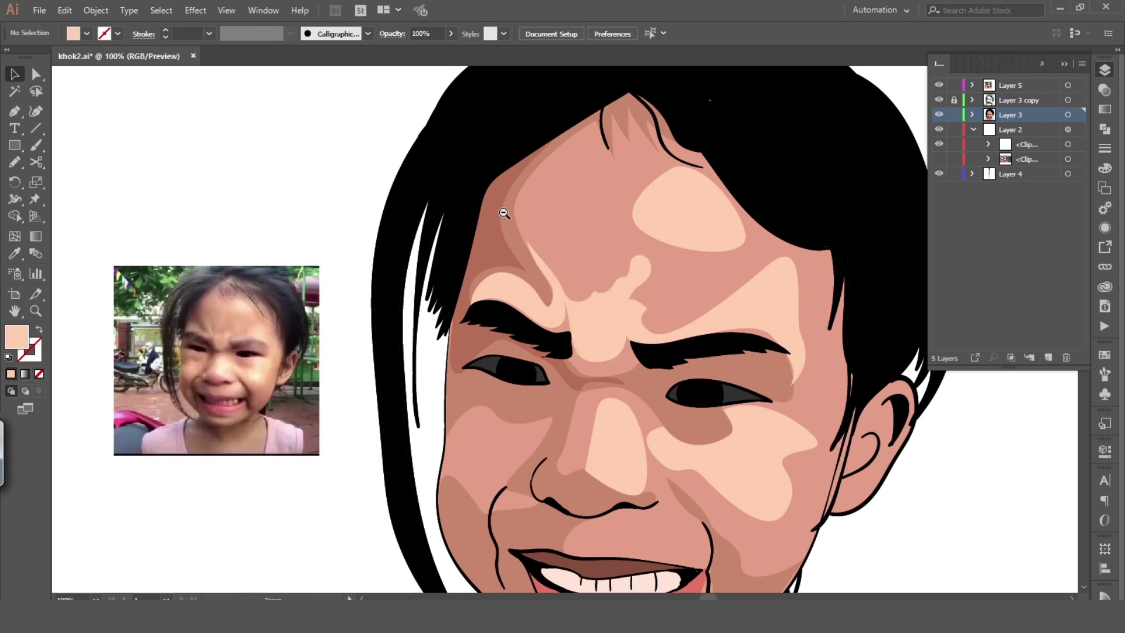
{"action": "key", "text": "ctrl+z"}
Delete the thin upper prong from the peach highlight above the left eyebrow
{"action": "key", "text": "n"}
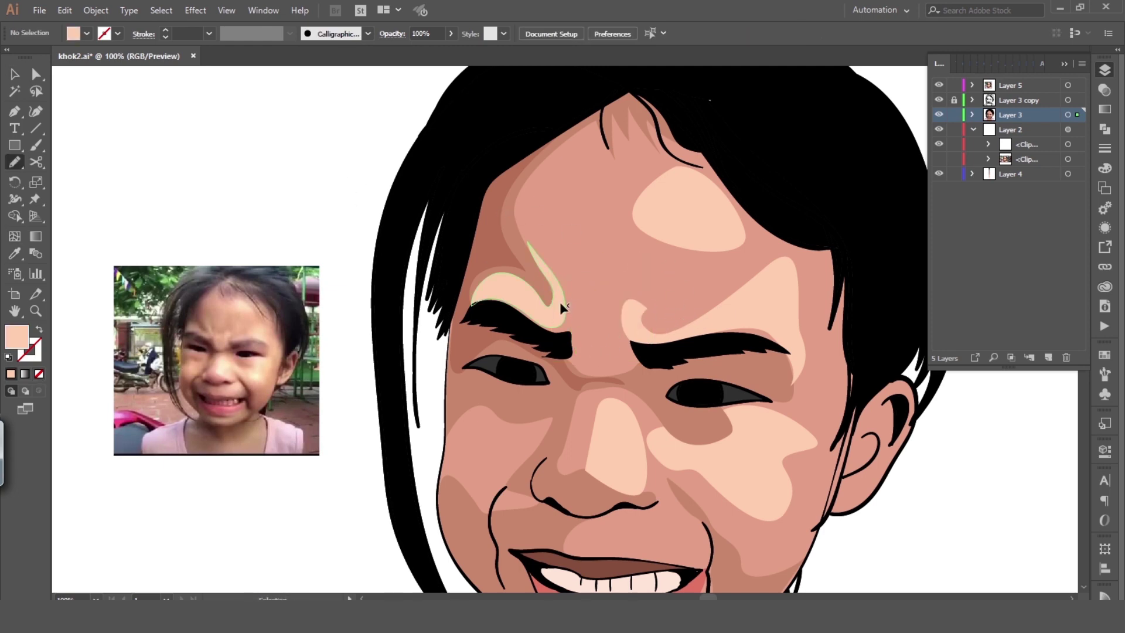
{"action": "left_click", "coordinate": [560, 301], "text": "ctrl"}
{"action": "key", "text": "a"}
{"action": "left_click", "coordinate": [544, 285]}
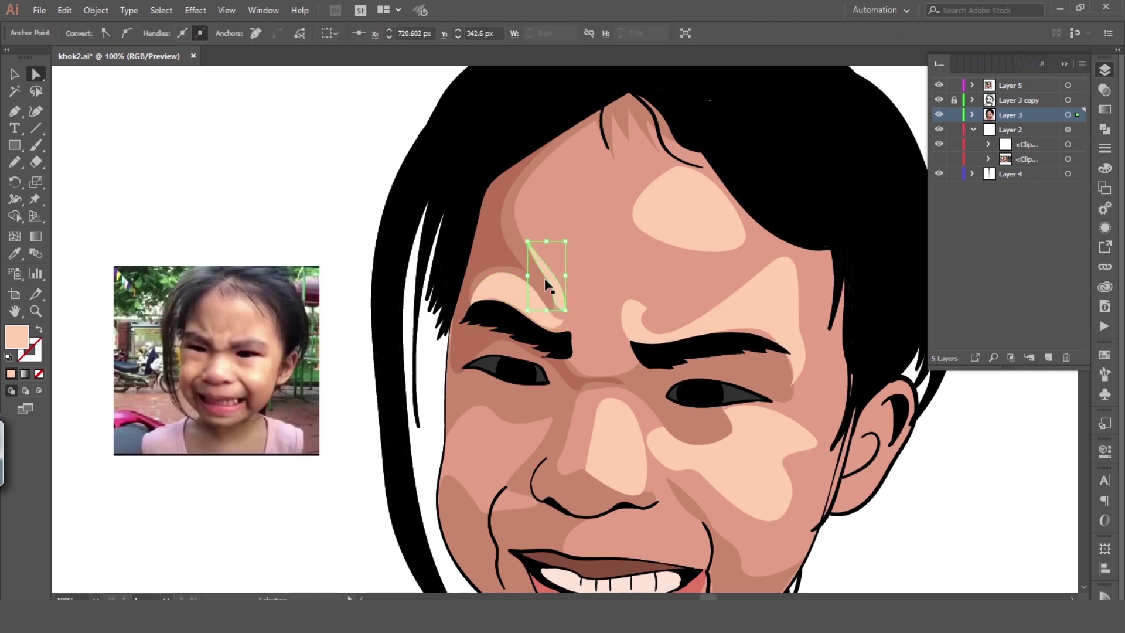
{"action": "key", "text": "Delete"}
Draw a new between-brow highlight and fill it with light peach from the swatches
{"action": "key", "text": "n"}
{"action": "mouse_move", "coordinate": [558, 293]}
{"action": "left_mouse_down"}
{"action": "mouse_move", "coordinate": [633, 345]}
{"action": "mouse_move", "coordinate": [553, 275]}
{"action": "left_mouse_up"}
{"action": "key", "text": "i"}
{"action": "key", "text": "ctrl+minus"}
{"action": "left_click", "coordinate": [181, 454]}
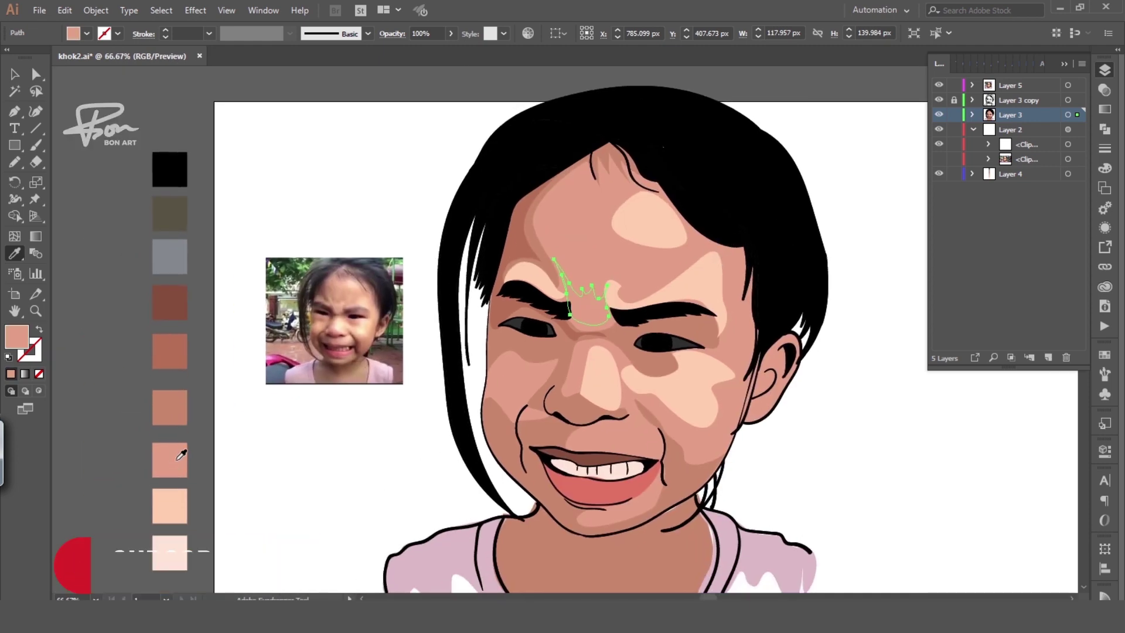
{"action": "left_click", "coordinate": [180, 493]}
{"action": "double_click", "coordinate": [13, 342]}
Give the left brow highlight a mid skin tone and select the forehead highlights
{"action": "left_click", "coordinate": [947, 251]}
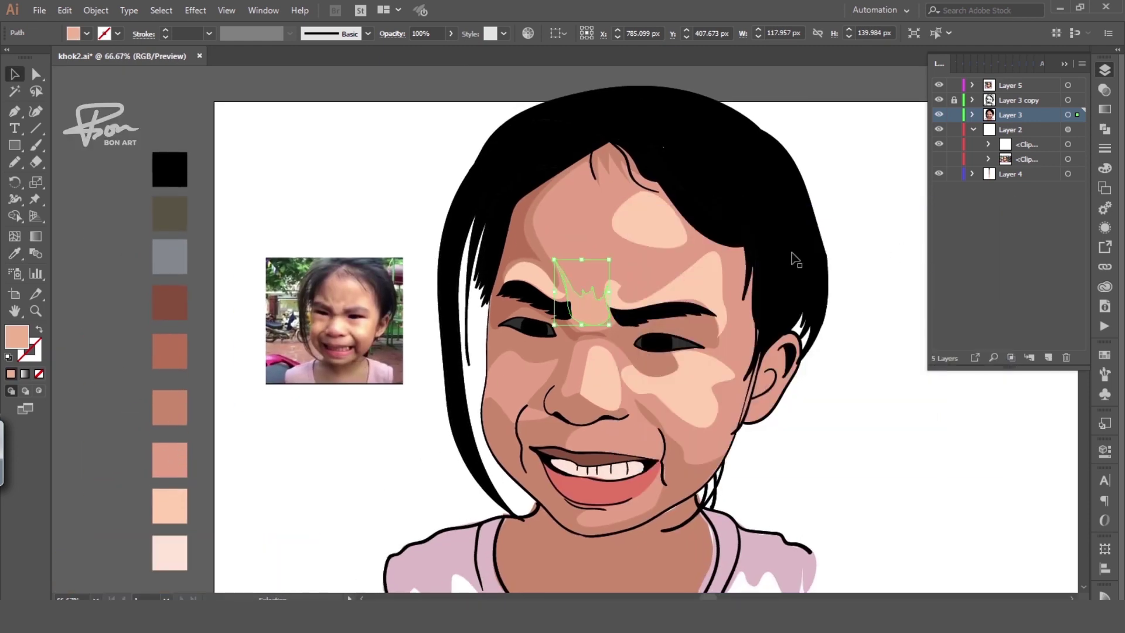
{"action": "key", "text": "ctrl+shift+a"}
{"action": "left_click", "coordinate": [530, 275], "text": "ctrl"}
{"action": "left_click", "coordinate": [590, 305]}
{"action": "key", "text": "ctrl+shift+a"}
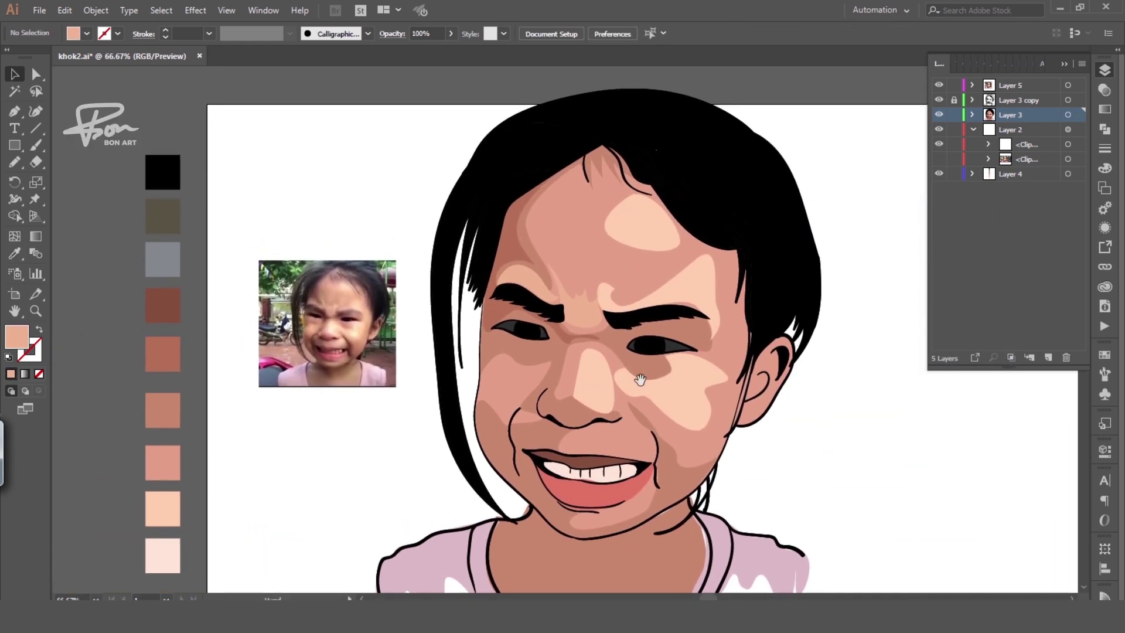
{"action": "left_click", "coordinate": [602, 309], "text": "ctrl"}
Draw a shading shape down the left cheek and fill it with a sampled brown
{"action": "key", "text": "v"}
{"action": "key", "text": "ctrl+shift+a"}
{"action": "key", "text": "ctrl+0"}
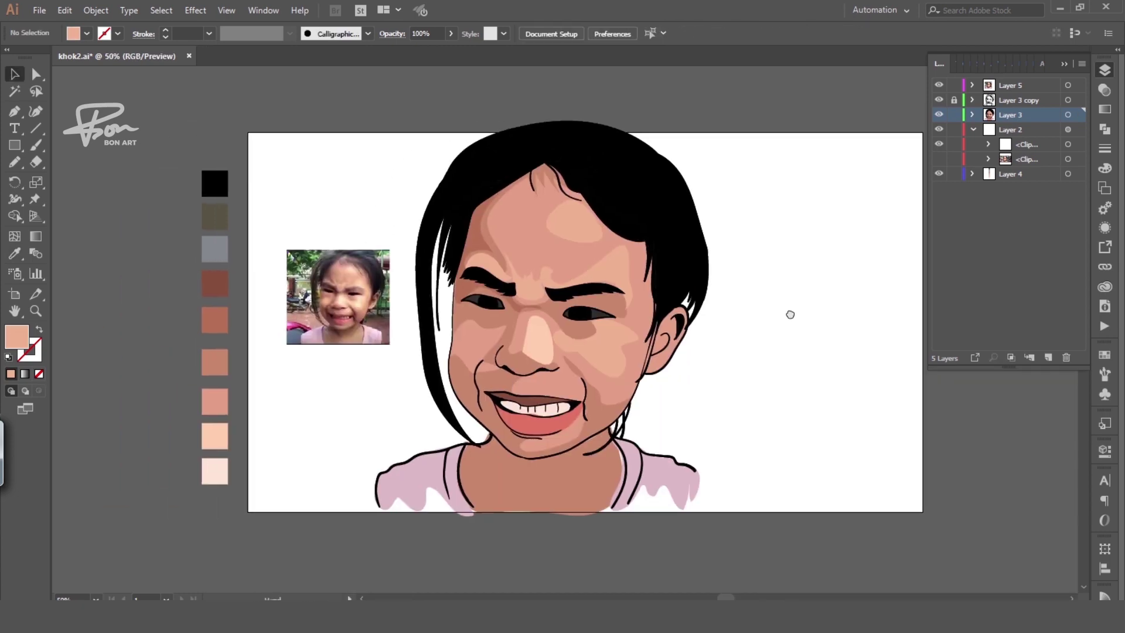
{"action": "scroll", "coordinate": [487, 381], "scroll_direction": "up", "scroll_amount": 1}
{"action": "scroll", "coordinate": [505, 426], "scroll_direction": "up", "scroll_amount": 1}
{"action": "key", "text": "n"}
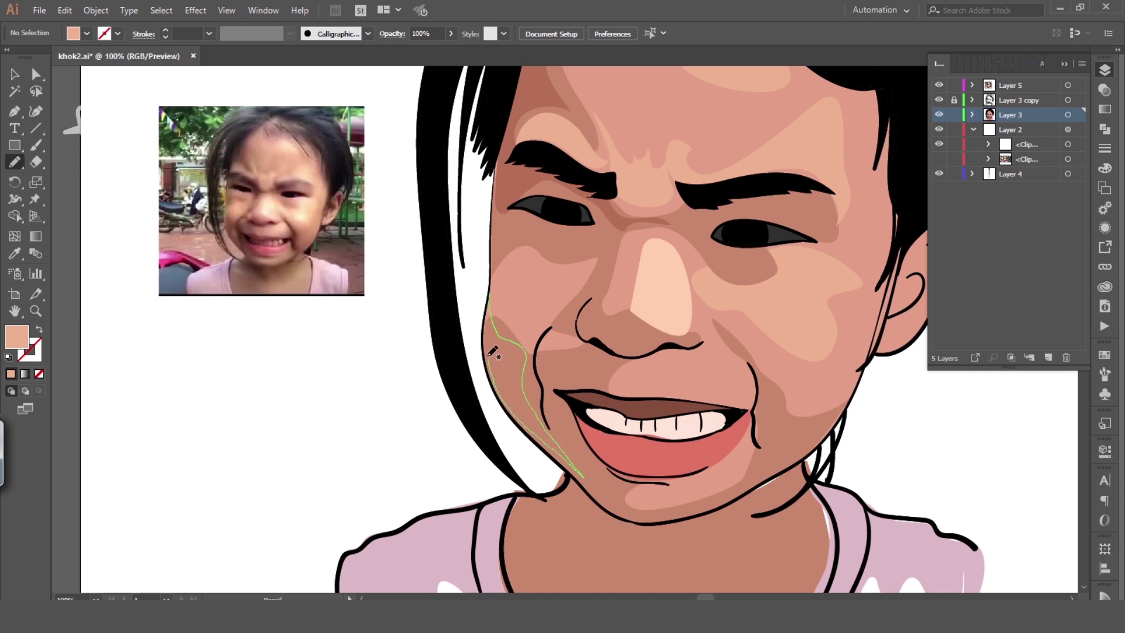
{"action": "left_click_drag", "start_coordinate": [532, 354], "coordinate": [487, 296]}
{"action": "key", "text": "i"}
{"action": "left_click", "coordinate": [382, 364], "text": "ctrl+alt"}
Draw a shading shape under the left eye and fill it with a darker tone
{"action": "left_click", "coordinate": [319, 252]}
{"action": "left_click", "coordinate": [389, 397], "text": "ctrl"}
{"action": "key", "text": "v"}
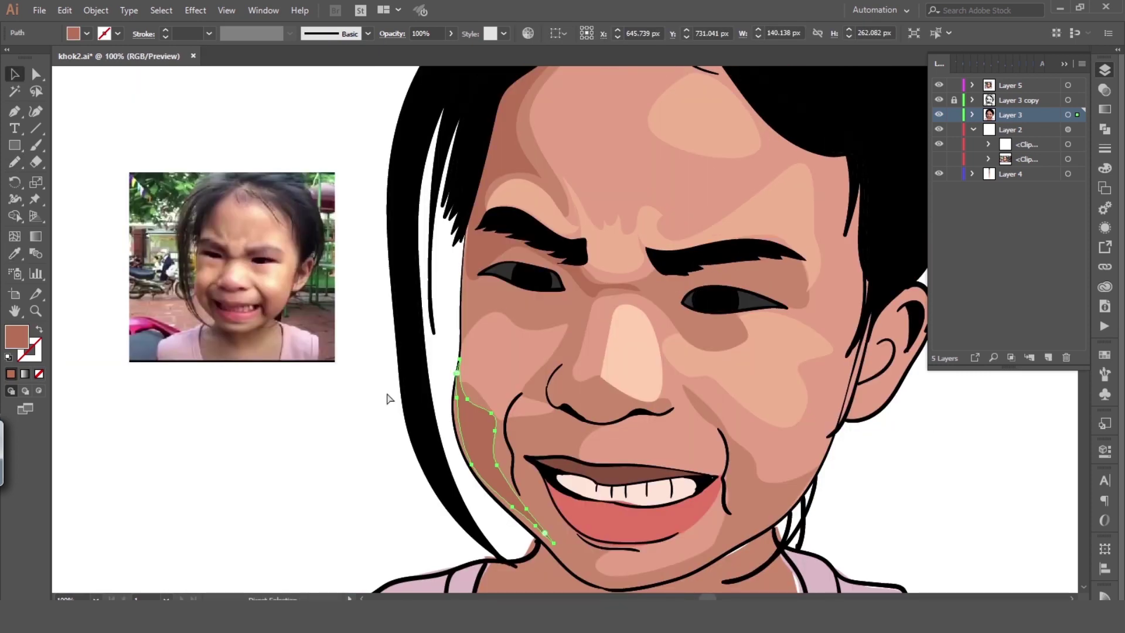
{"action": "key", "text": "ctrl+shift+a"}
{"action": "key", "text": "n"}
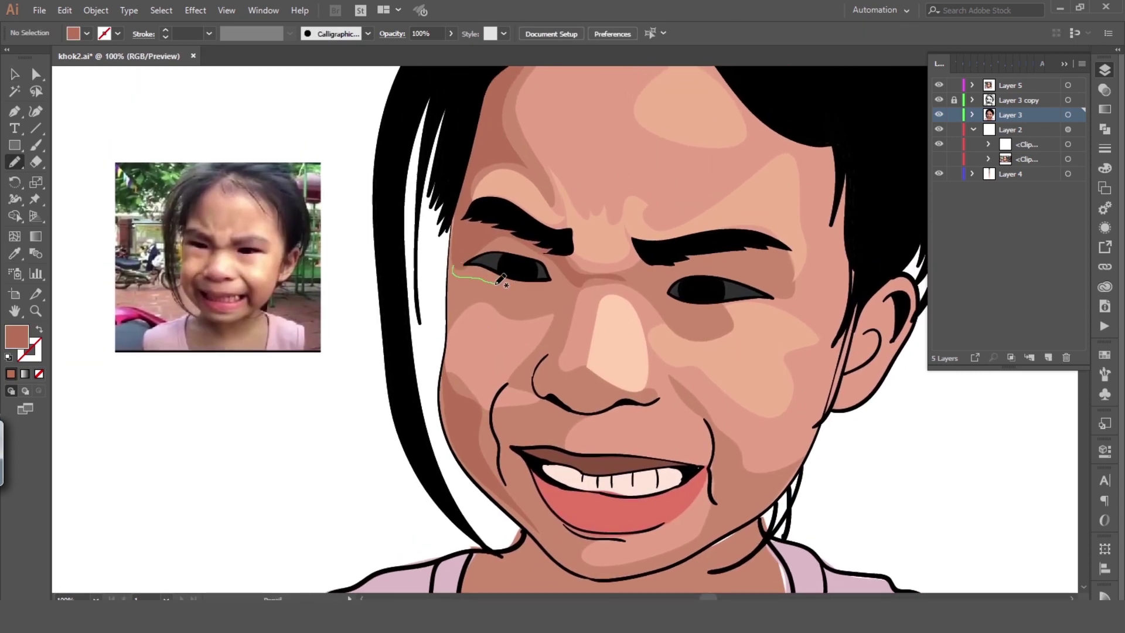
{"action": "mouse_move", "coordinate": [499, 281]}
{"action": "left_mouse_down"}
{"action": "mouse_move", "coordinate": [503, 308]}
{"action": "mouse_move", "coordinate": [454, 268]}
{"action": "left_mouse_up"}
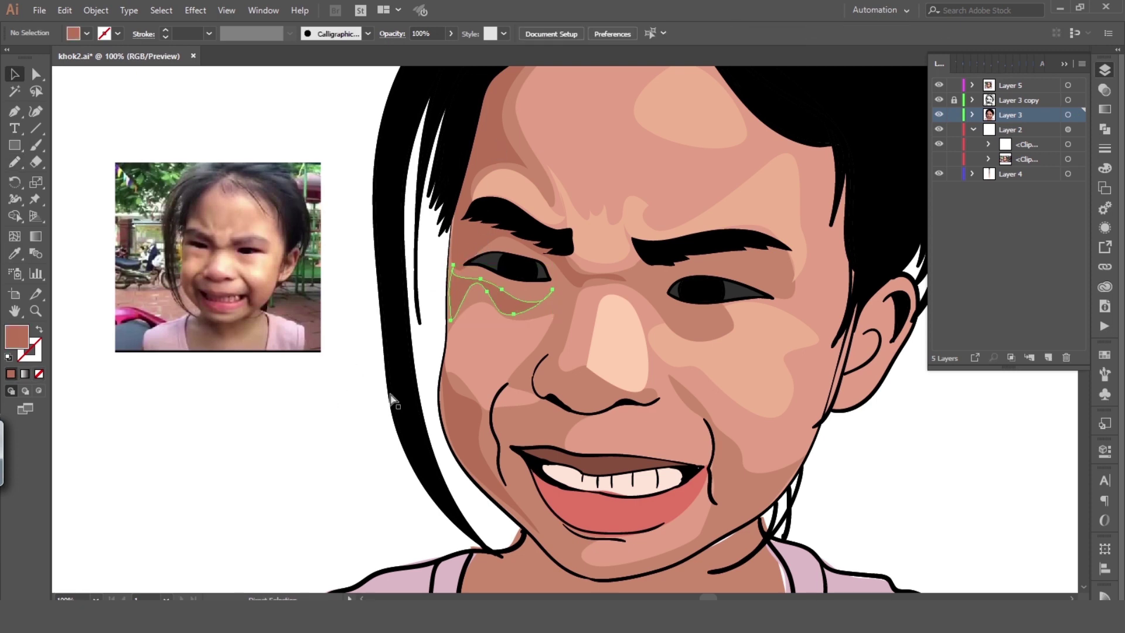
{"action": "left_click", "coordinate": [670, 354], "text": "ctrl+alt"}
{"action": "left_click", "coordinate": [529, 317], "text": "ctrl"}
Inspect the cheek shading paths with Direct Selection, then zoom in on the forehead
{"action": "key", "text": "a"}
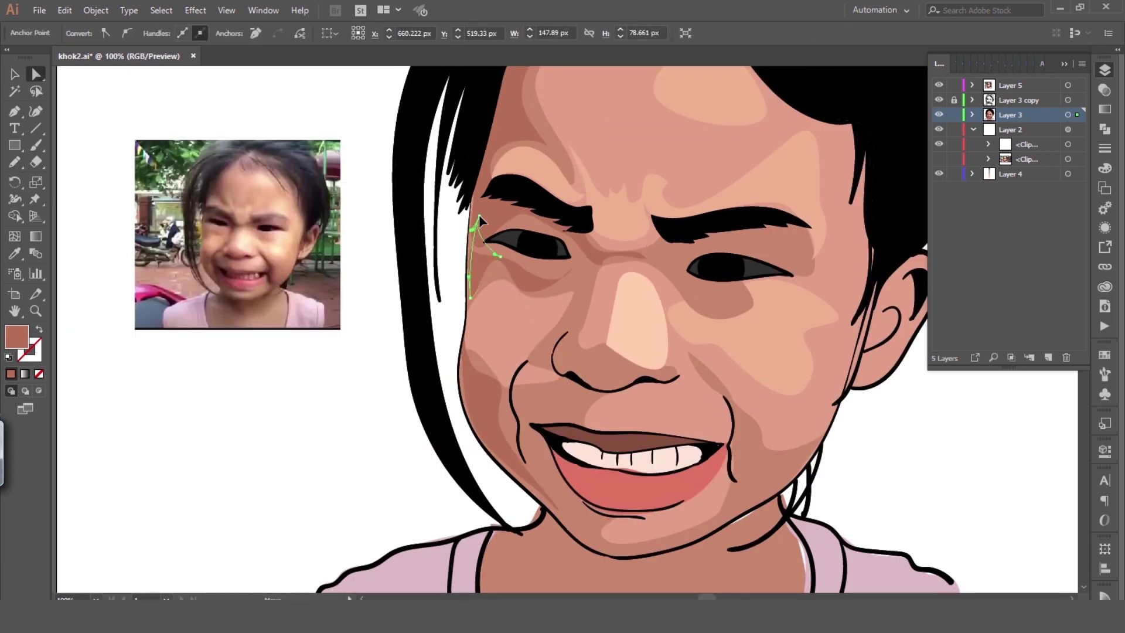
{"action": "left_click", "coordinate": [486, 377]}
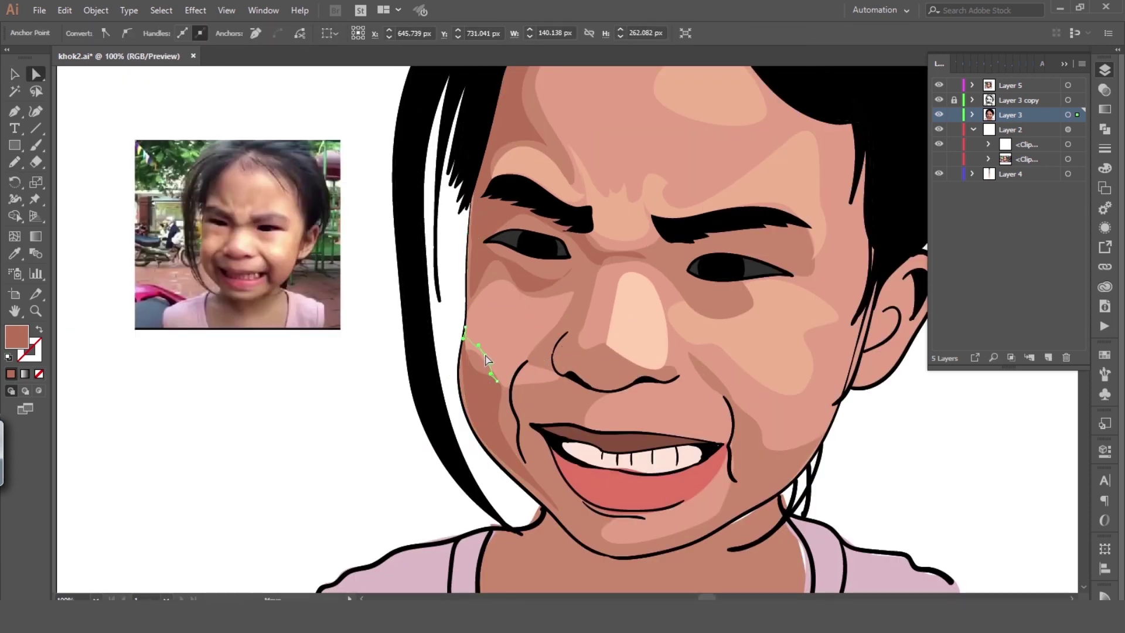
{"action": "left_click", "coordinate": [483, 340]}
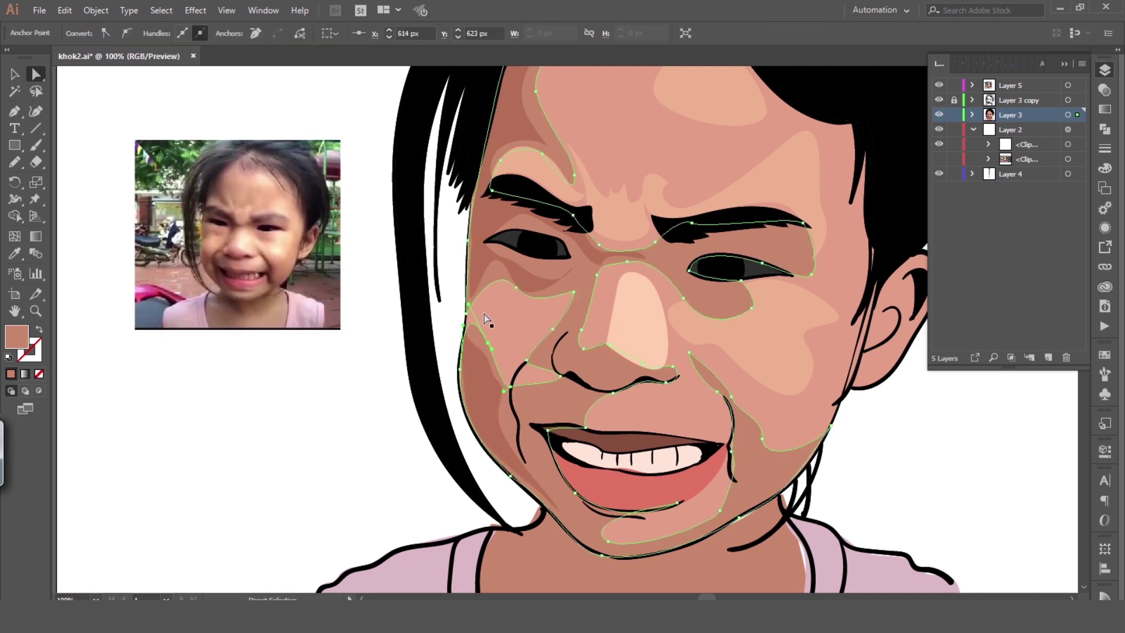
{"action": "left_click", "coordinate": [378, 394]}
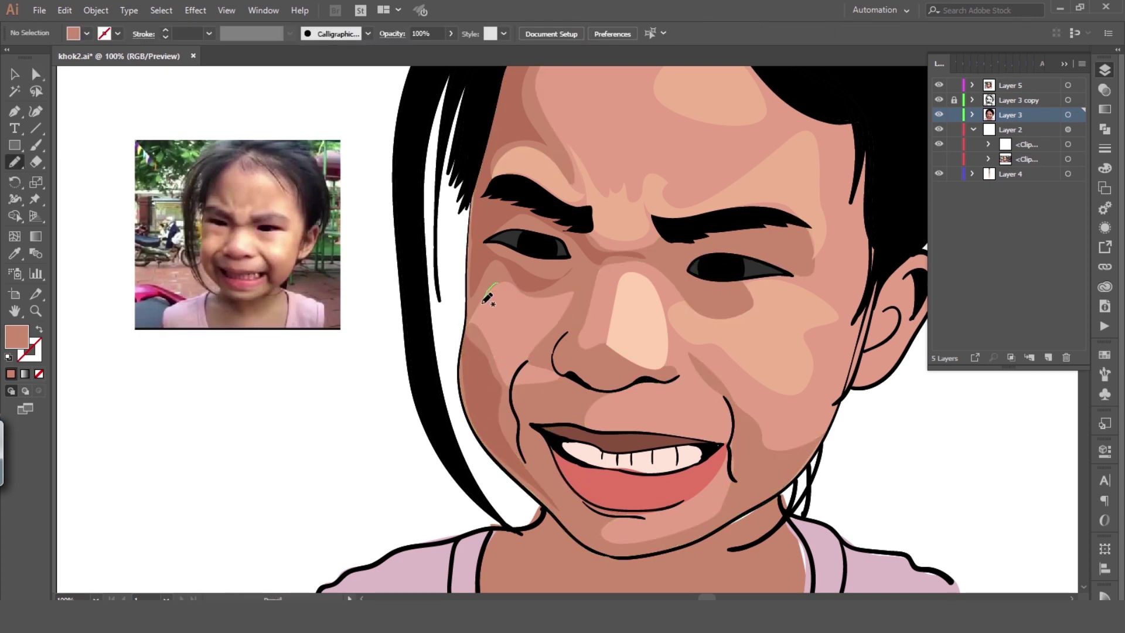
{"action": "key", "text": "v"}
{"action": "key", "text": "ctrl+minus"}
{"action": "left_click_drag", "start_coordinate": [603, 373], "coordinate": [579, 434]}
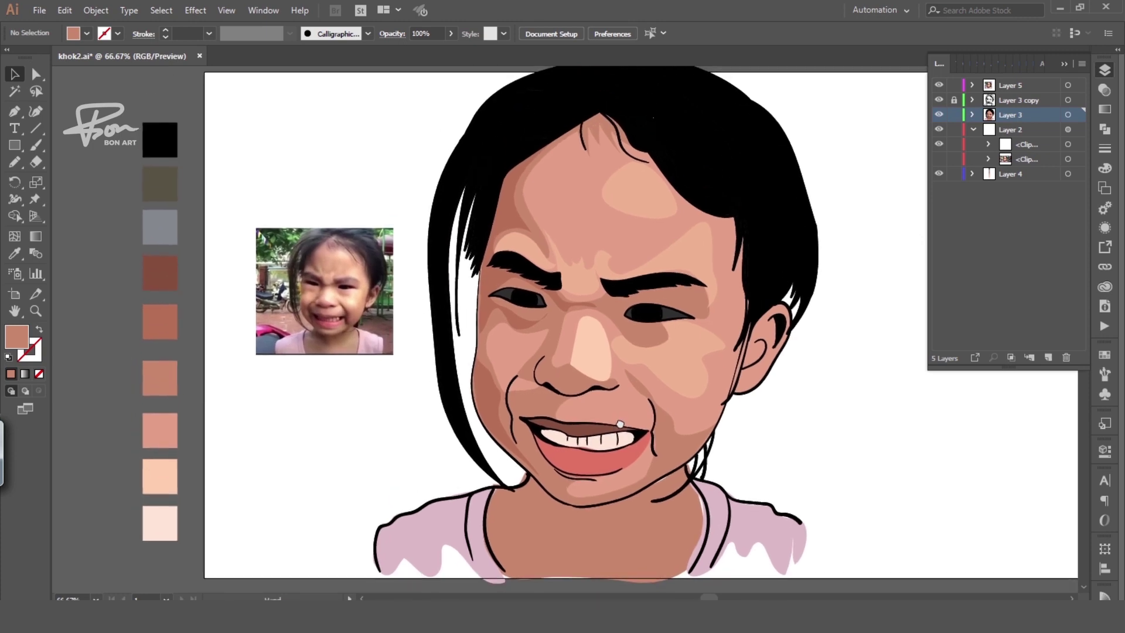
{"action": "key", "text": "n"}
{"action": "key", "text": "ctrl+plus"}
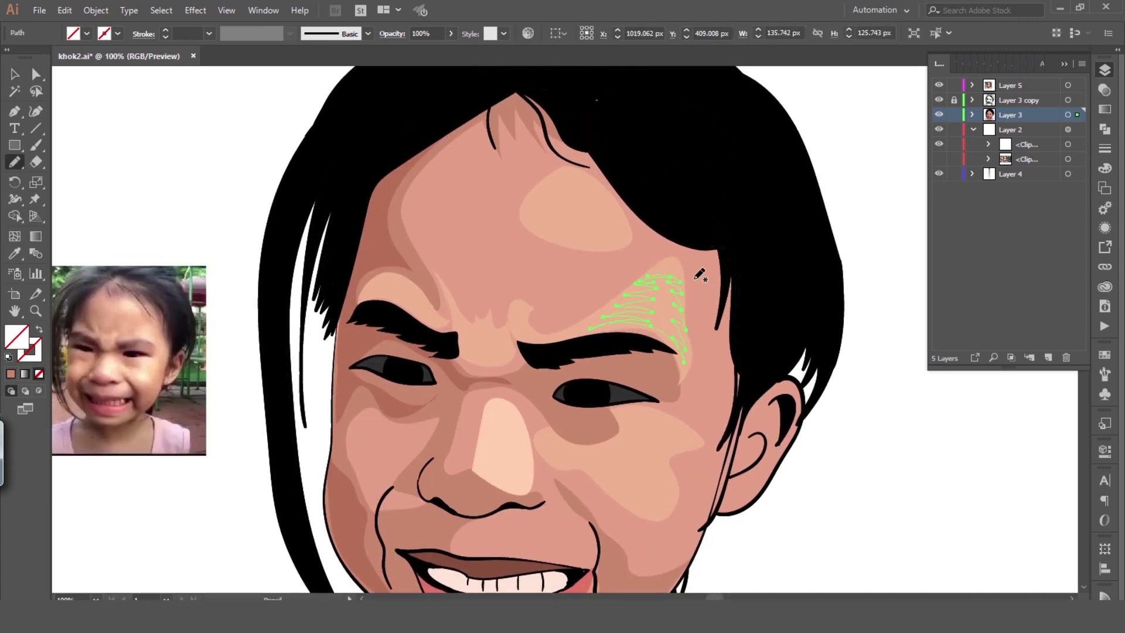
Fill the first new forehead shape with light peach and check it zoomed out
{"action": "key", "text": "i"}
{"action": "left_click", "coordinate": [668, 264]}
{"action": "key", "text": "v"}
{"action": "left_click", "coordinate": [926, 417]}
{"action": "key", "text": "ctrl+minus"}
{"action": "key", "text": "n"}
{"action": "key", "text": "ctrl+plus"}
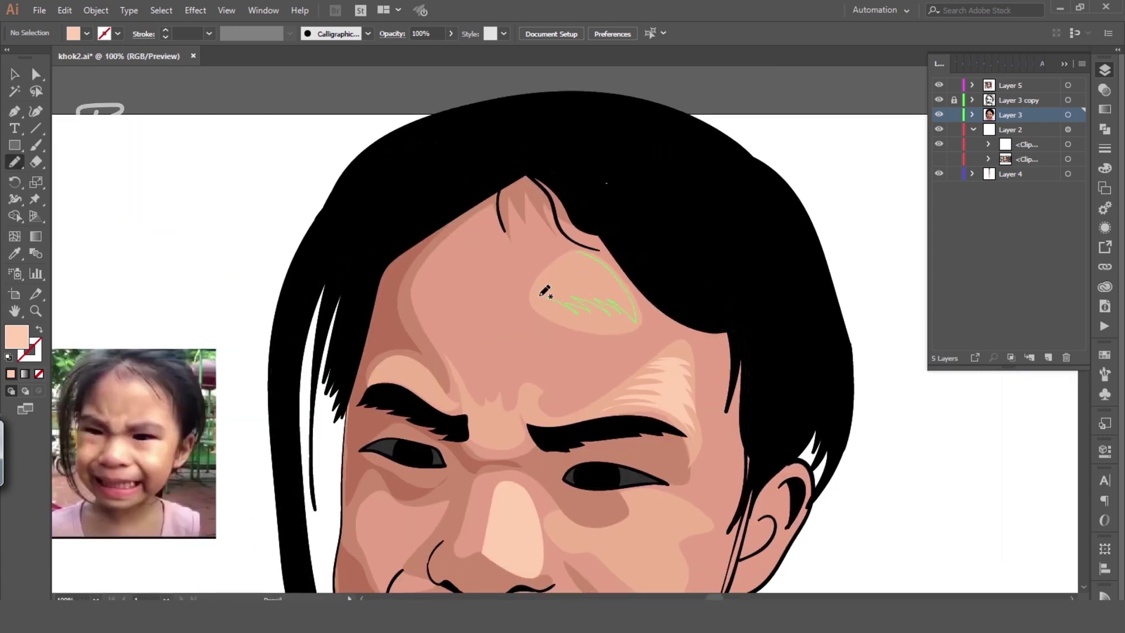
Fill a second forehead shape with the same light peach
{"action": "key", "text": "i"}
{"action": "left_click", "coordinate": [661, 375]}
{"action": "key", "text": "v"}
{"action": "left_click", "coordinate": [820, 206]}
{"action": "key", "text": "ctrl+minus"}
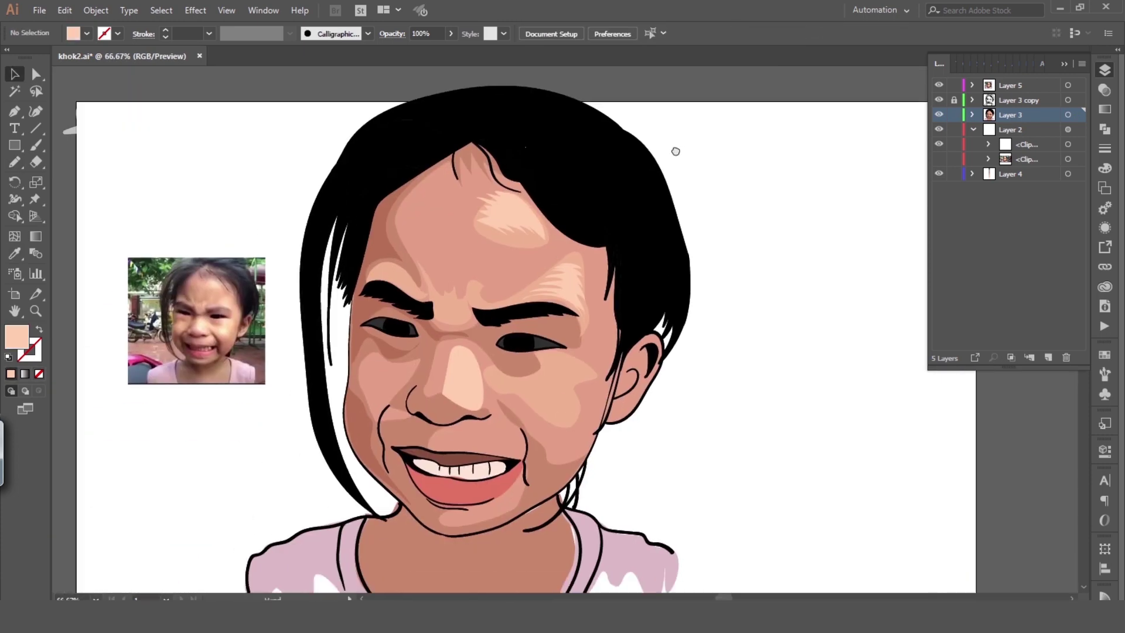
{"action": "key", "text": "ctrl+plus"}
Reshape the forehead highlight by moving its top anchor with Direct Selection
{"action": "left_click", "coordinate": [530, 357]}
{"action": "key", "text": "a"}
{"action": "left_click", "coordinate": [536, 276]}
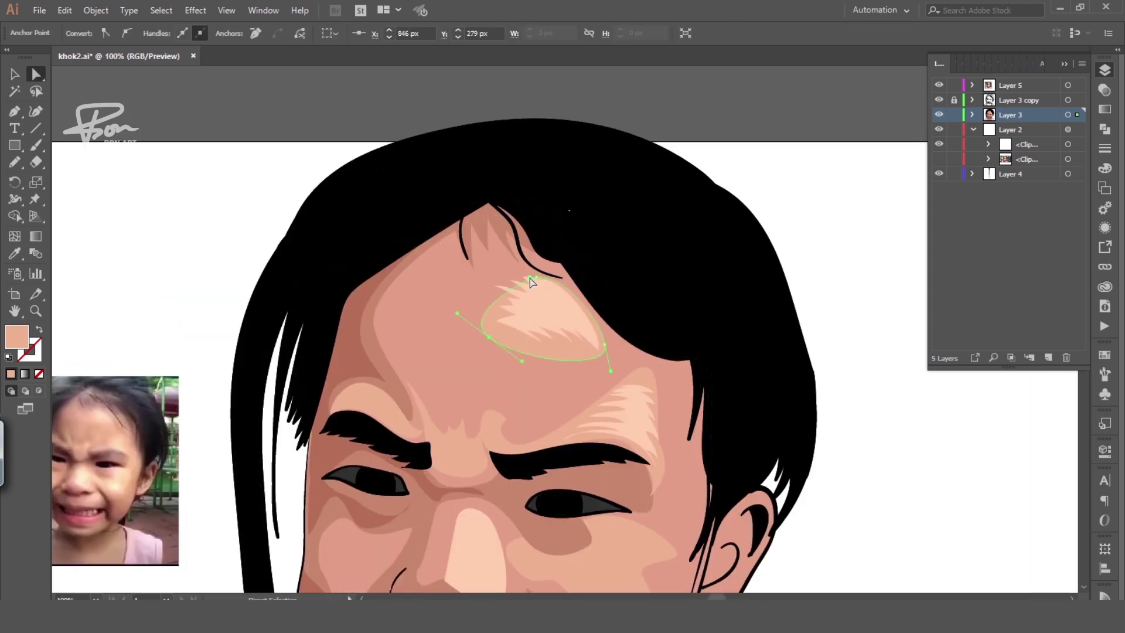
{"action": "left_click", "coordinate": [703, 117]}
{"action": "key", "text": "ctrl+minus"}
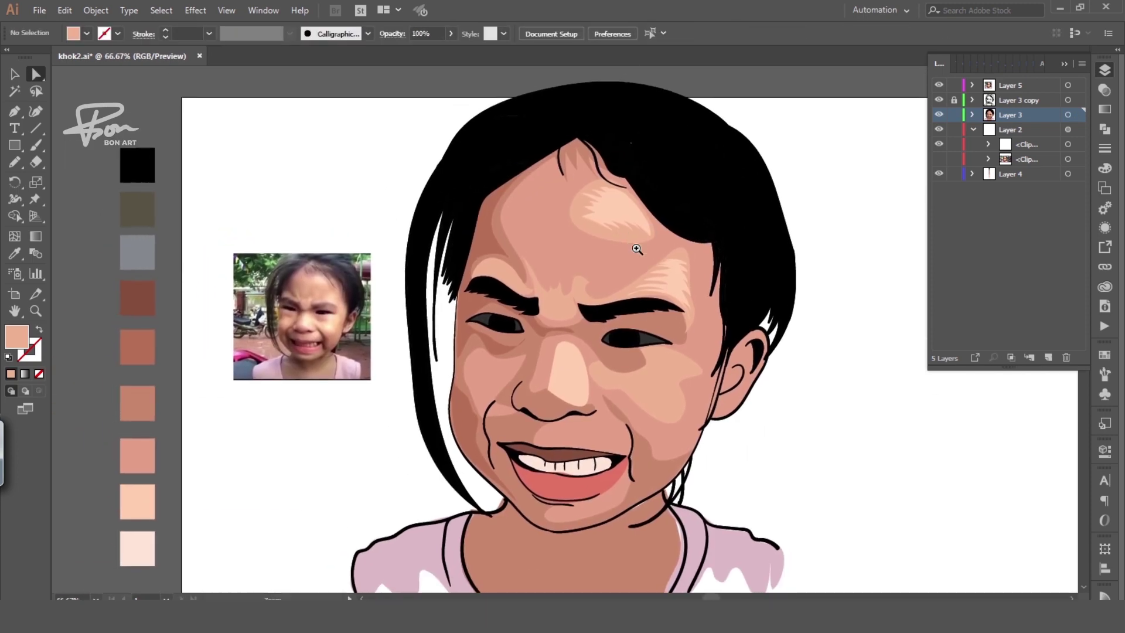
{"action": "key", "text": "ctrl+plus"}
Draw a large shading shape across the upper forehead with the Pencil
{"action": "key", "text": "n"}
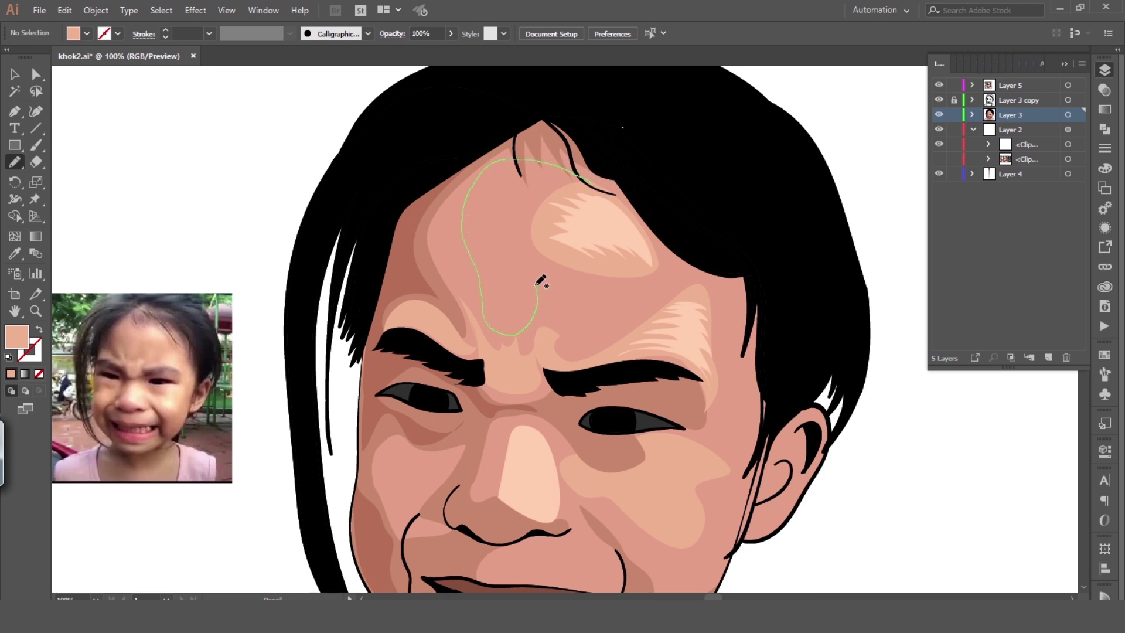
{"action": "left_click_drag", "start_coordinate": [633, 297], "coordinate": [591, 184]}
{"action": "key", "text": "i"}
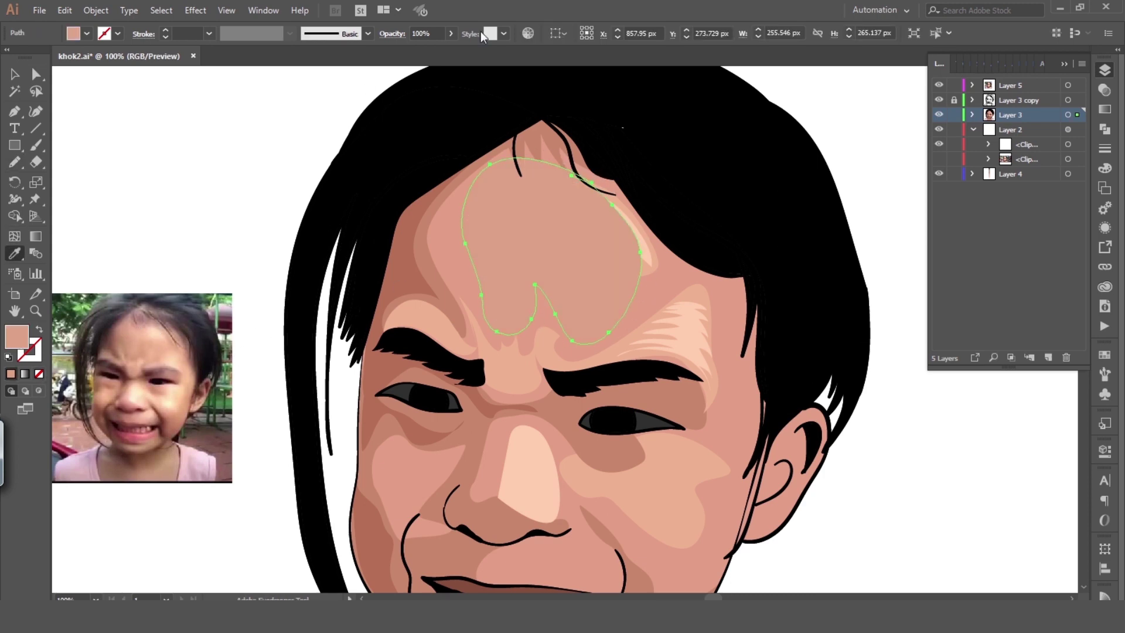
{"action": "key", "text": "ctrl+minus"}
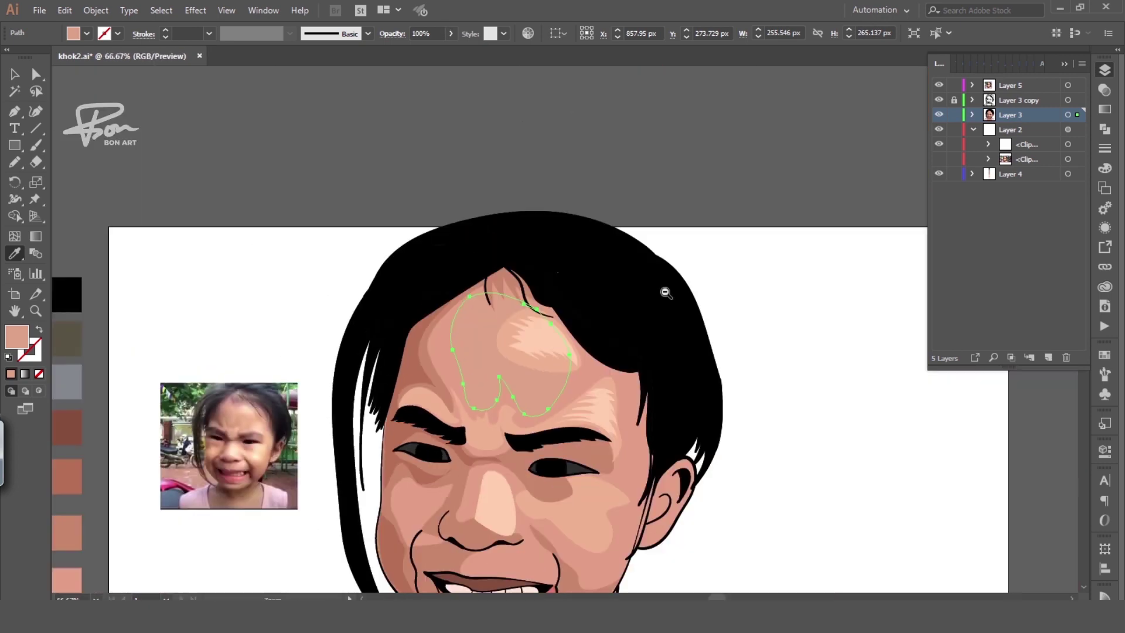
{"action": "left_click", "coordinate": [695, 321], "text": "ctrl+alt"}
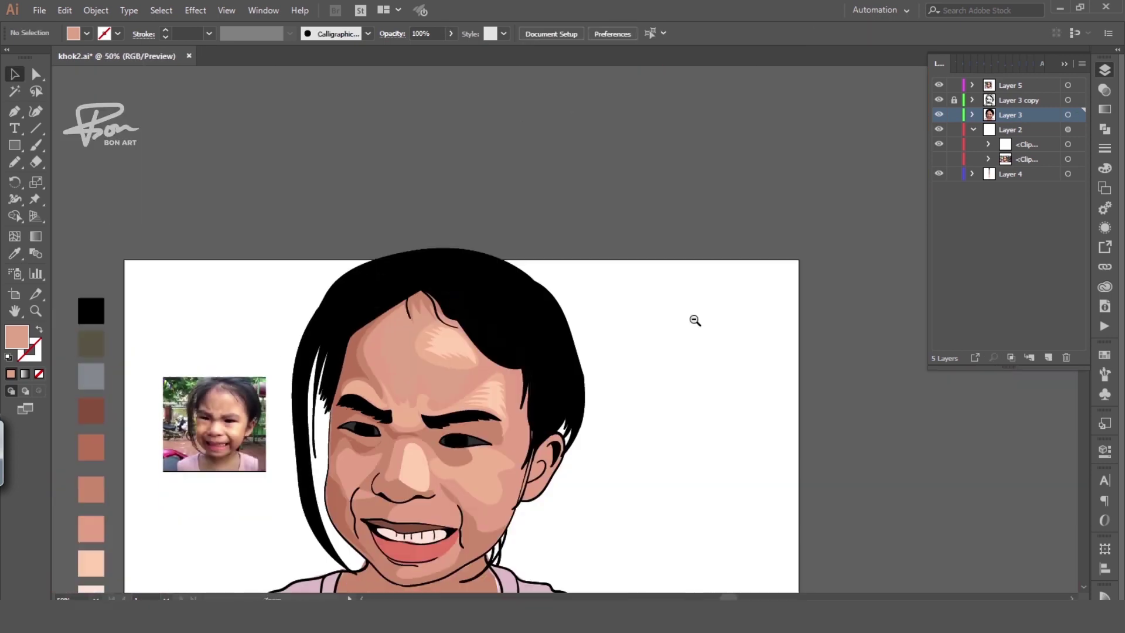
{"action": "key", "text": "ctrl+plus"}
{"action": "left_click", "coordinate": [435, 375]}
{"action": "key", "text": "i"}
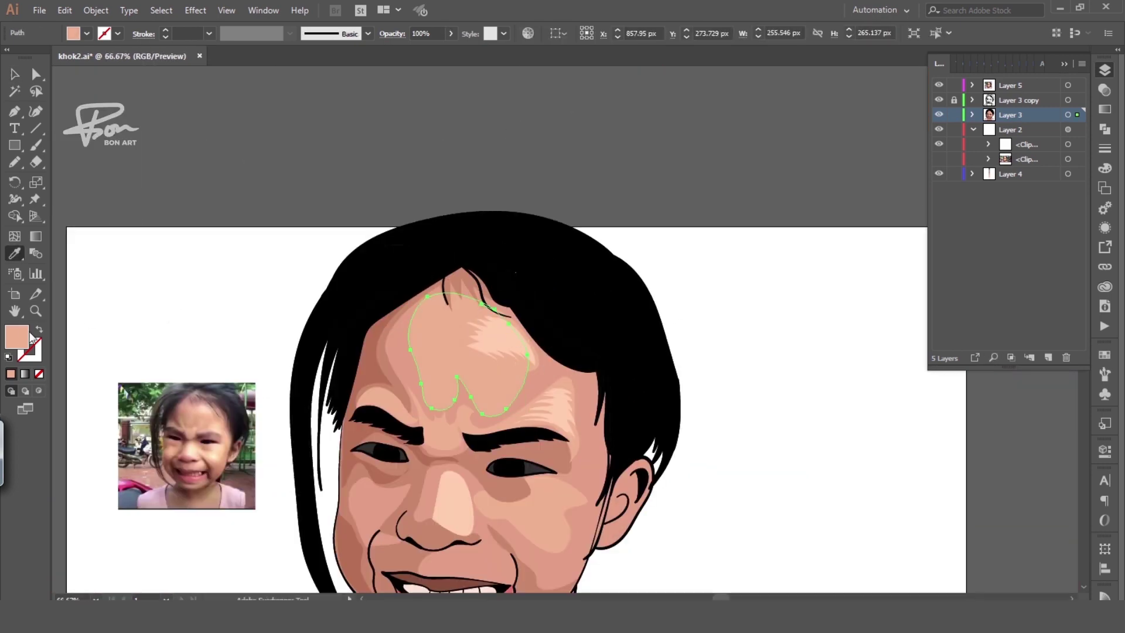
Inspect the large shading shape's fill colour settings
{"action": "double_click", "coordinate": [17, 336]}
{"action": "key", "text": "Escape"}
{"action": "key", "text": "ctrl+plus"}
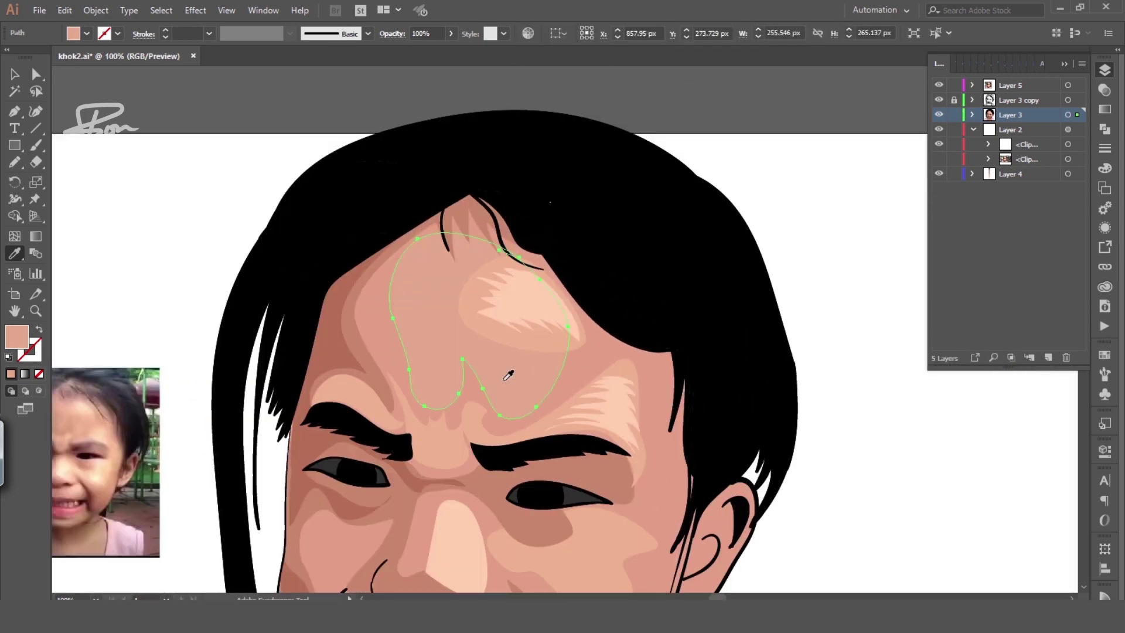
{"action": "double_click", "coordinate": [15, 340]}
{"action": "key", "text": "Escape"}
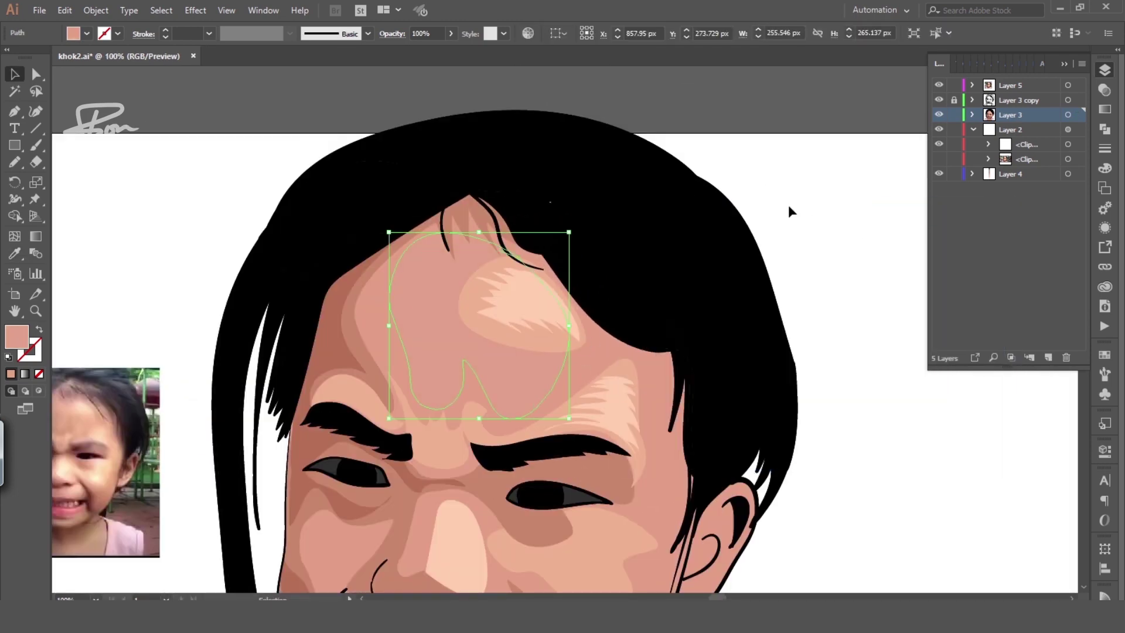
{"action": "left_click", "coordinate": [804, 191], "text": "ctrl+alt"}
Compare the small forehead highlight's fill colour against the shading shape
{"action": "left_click", "coordinate": [555, 320], "text": "ctrl"}
{"action": "key", "text": "i"}
{"action": "left_click", "coordinate": [538, 346]}
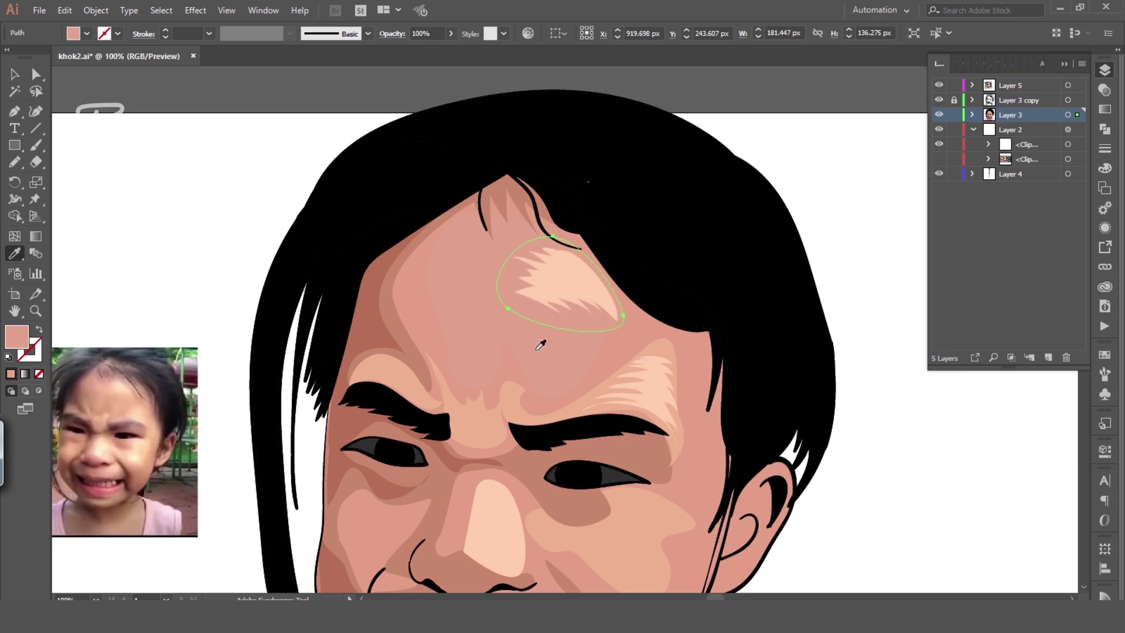
{"action": "double_click", "coordinate": [26, 344]}
{"action": "key", "text": "Escape"}
{"action": "key", "text": "ctrl+shift+a"}
{"action": "key", "text": "ctrl+minus"}
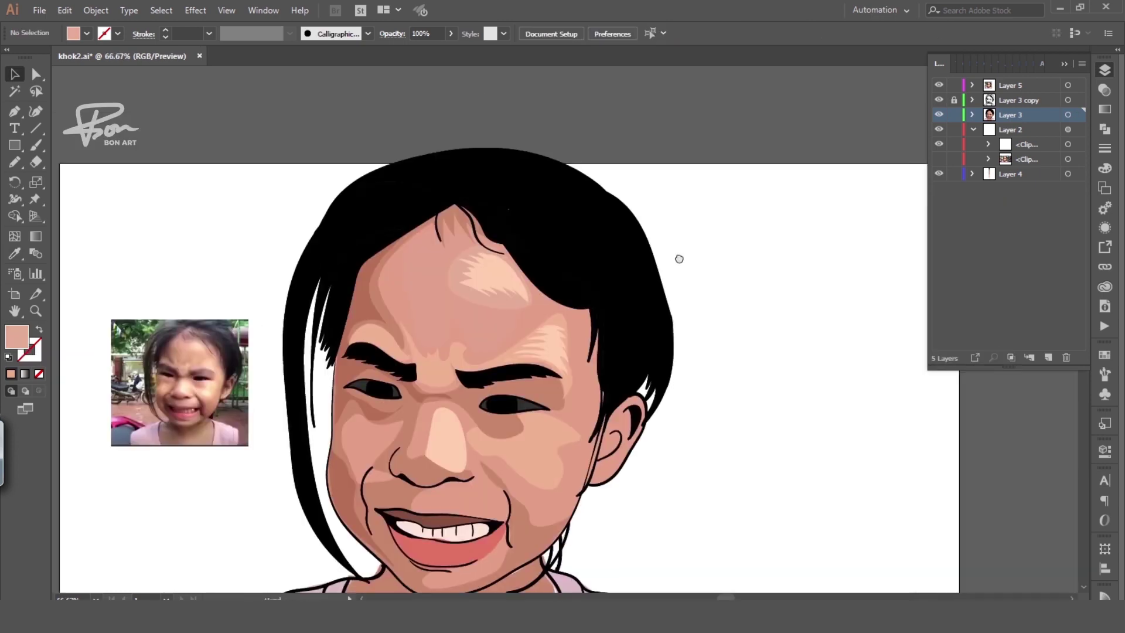
{"action": "key", "text": "ctrl+minus"}
{"action": "key", "text": "ctrl+minus"}
Recolour the forehead highlight with a light peach swatch
{"action": "left_click", "coordinate": [537, 362]}
{"action": "left_click", "coordinate": [662, 176], "text": "ctrl"}
{"action": "key", "text": "i"}
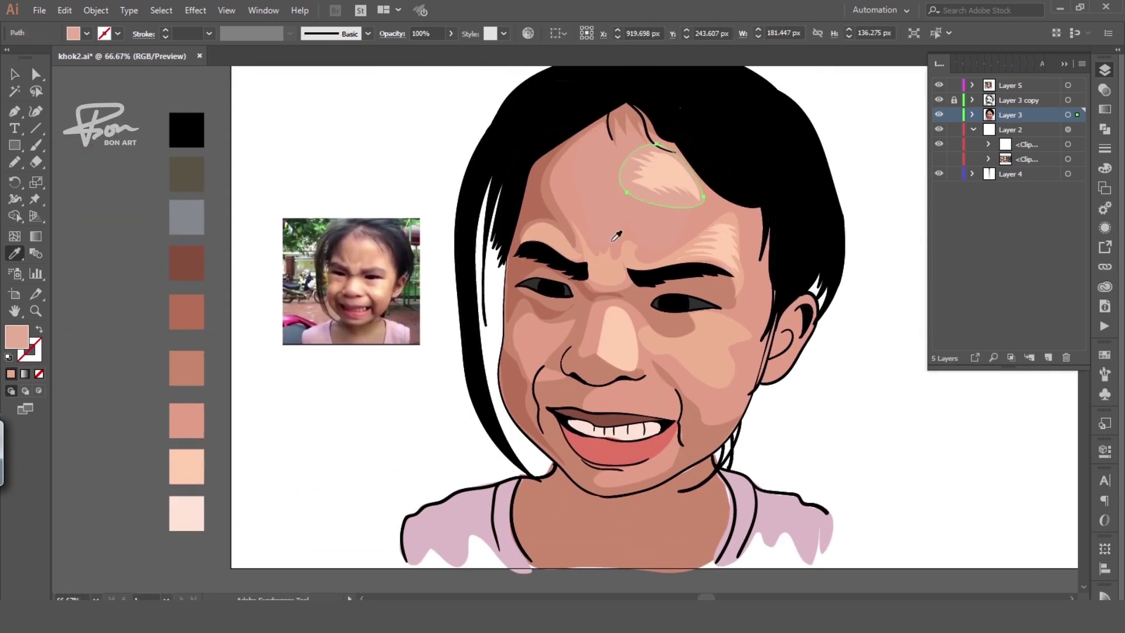
{"action": "left_click", "coordinate": [187, 420]}
{"action": "left_click", "coordinate": [186, 466]}
{"action": "left_click", "coordinate": [186, 420]}
{"action": "left_click", "coordinate": [186, 466]}
{"action": "key", "text": "v"}
{"action": "key", "text": "ctrl+shift+a"}
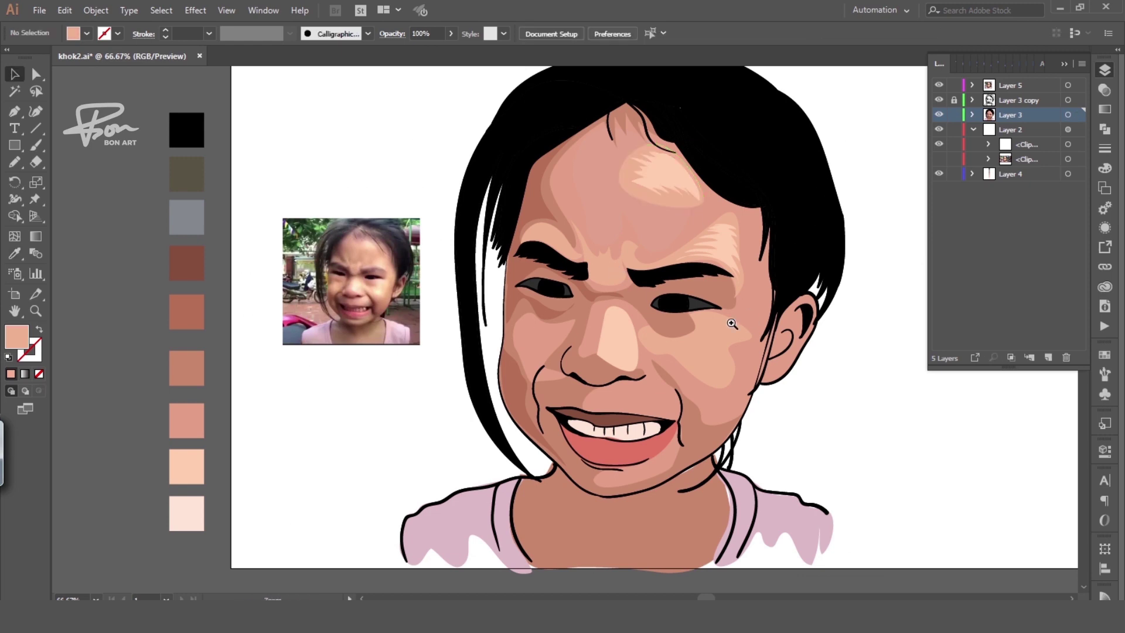
{"action": "key", "text": "ctrl+plus"}
Add a small peach shading shape in the centre of the forehead
{"action": "key", "text": "n"}
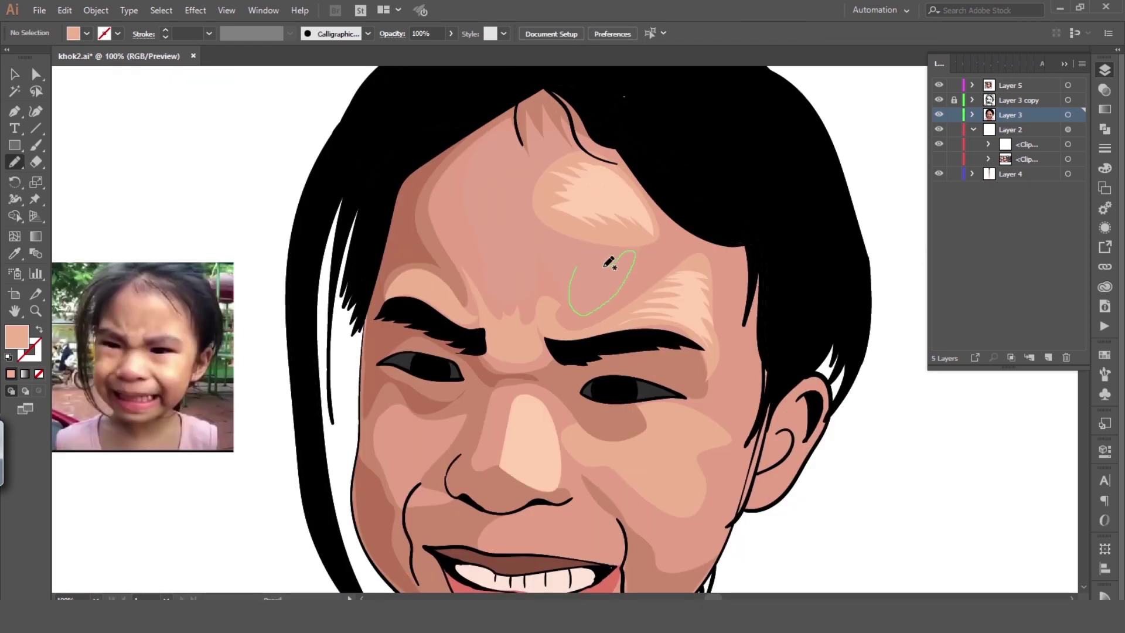
{"action": "left_click_drag", "start_coordinate": [609, 262], "coordinate": [577, 265]}
{"action": "key", "text": "i"}
{"action": "left_click", "coordinate": [158, 317]}
{"action": "key", "text": "v"}
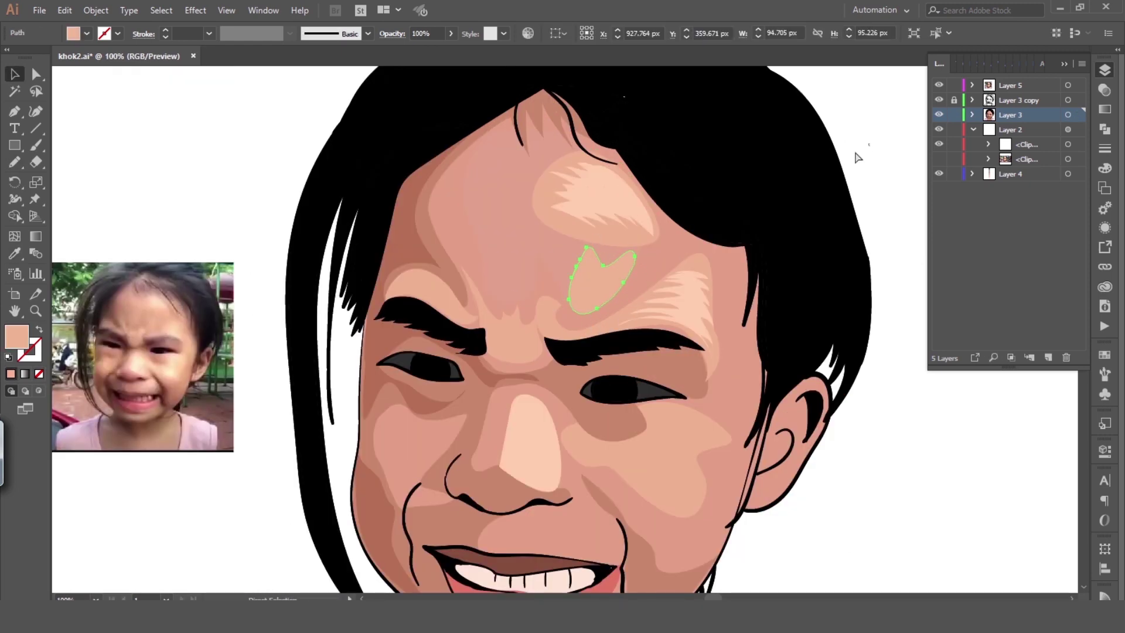
{"action": "key", "text": "ctrl+shift+a"}
{"action": "key", "text": "ctrl+minus"}
{"action": "key", "text": "ctrl+plus"}
{"action": "key", "text": "n"}
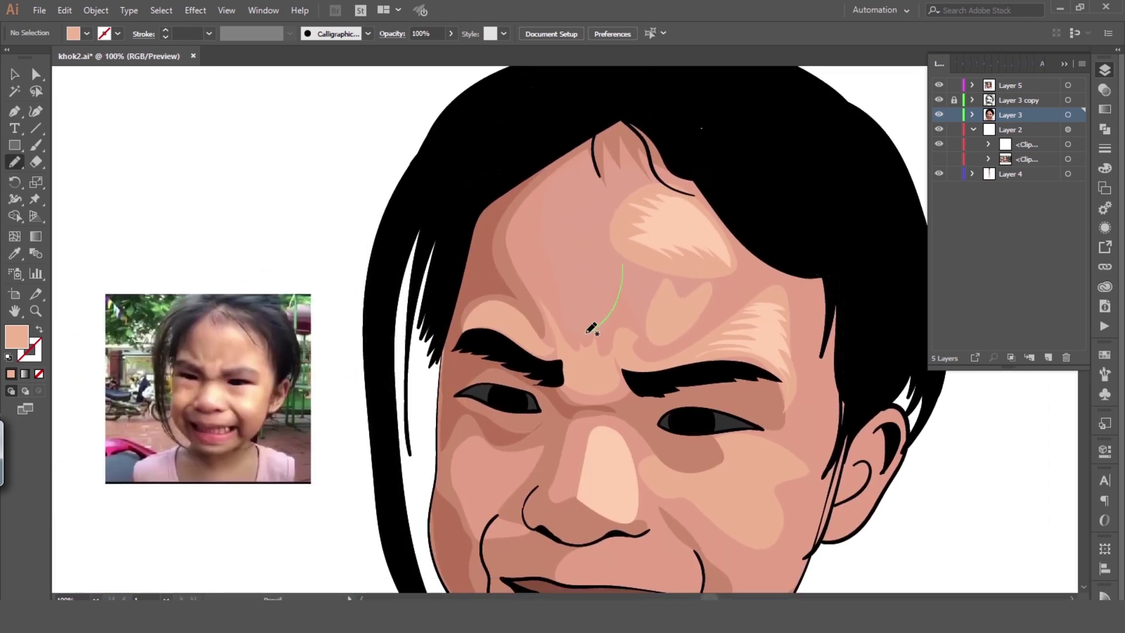
Draw a thin highlight stroke and a long thin shading shape on the forehead's left
{"action": "left_click_drag", "start_coordinate": [628, 307], "coordinate": [609, 257]}
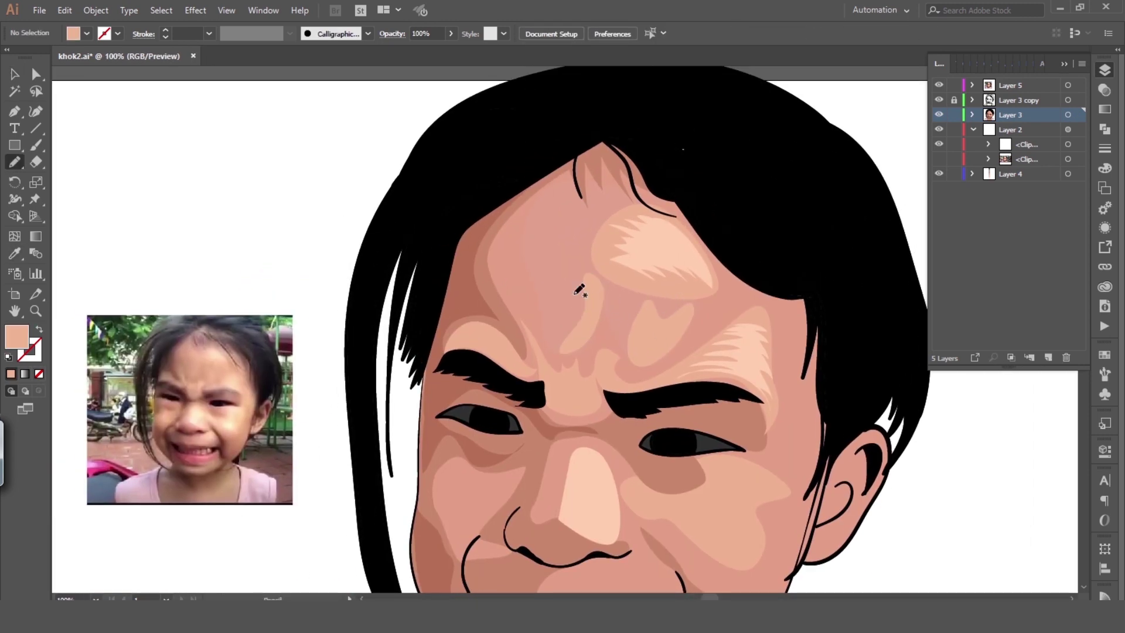
{"action": "left_click_drag", "start_coordinate": [563, 180], "coordinate": [565, 178]}
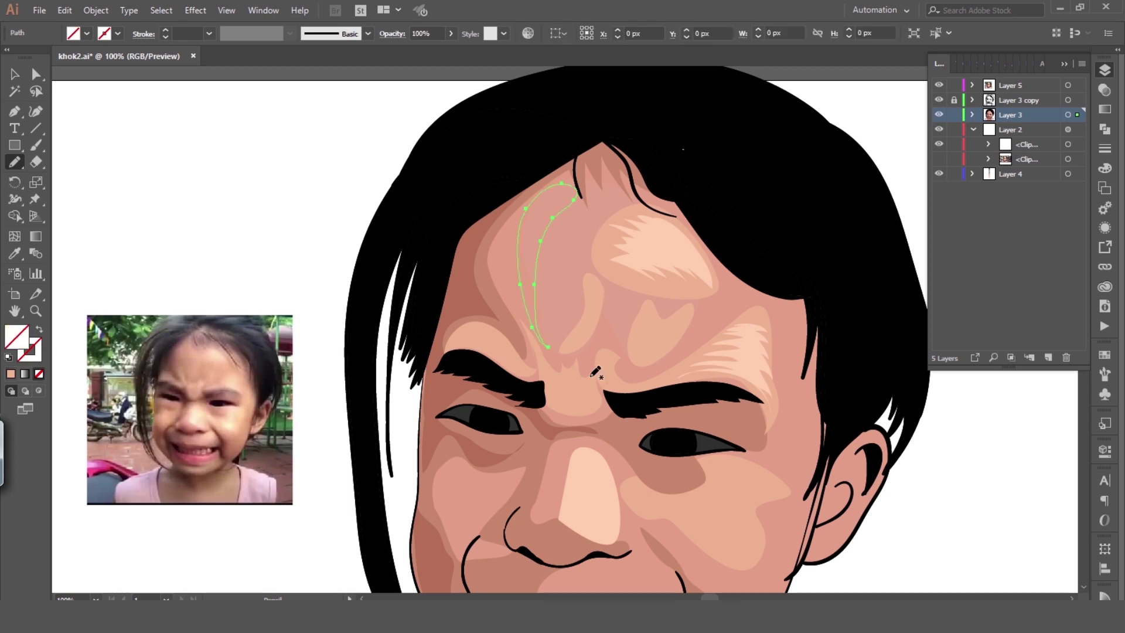
{"action": "key", "text": "ctrl+minus"}
{"action": "key", "text": "ctrl+plus"}
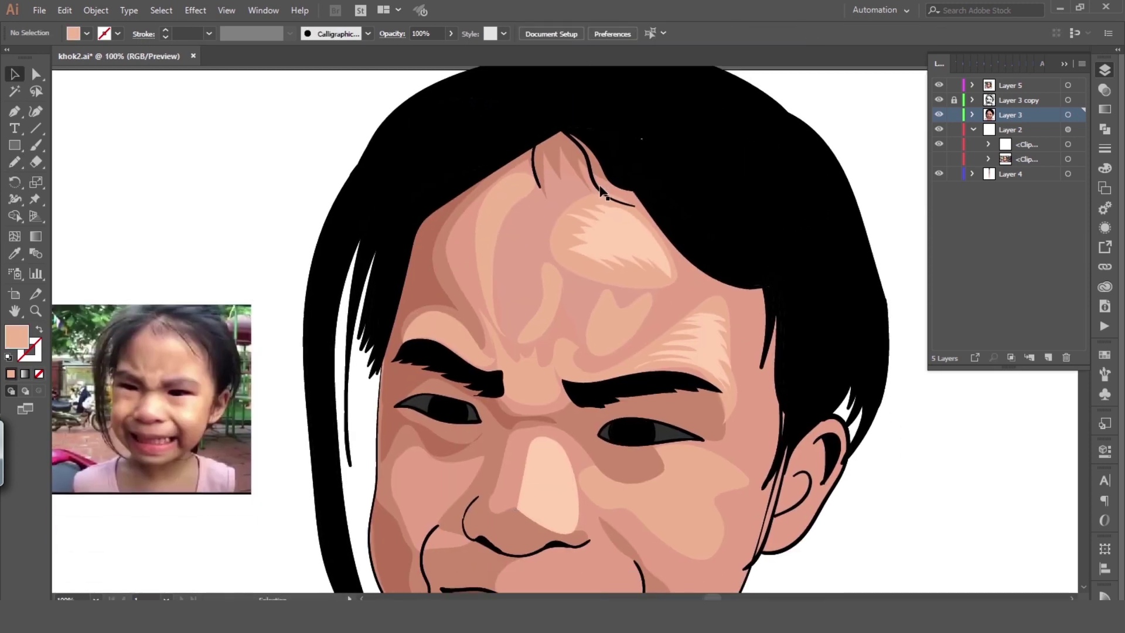
Draw a large mid-tone forehead shading shape filled with a sampled skin tone
{"action": "key", "text": "n"}
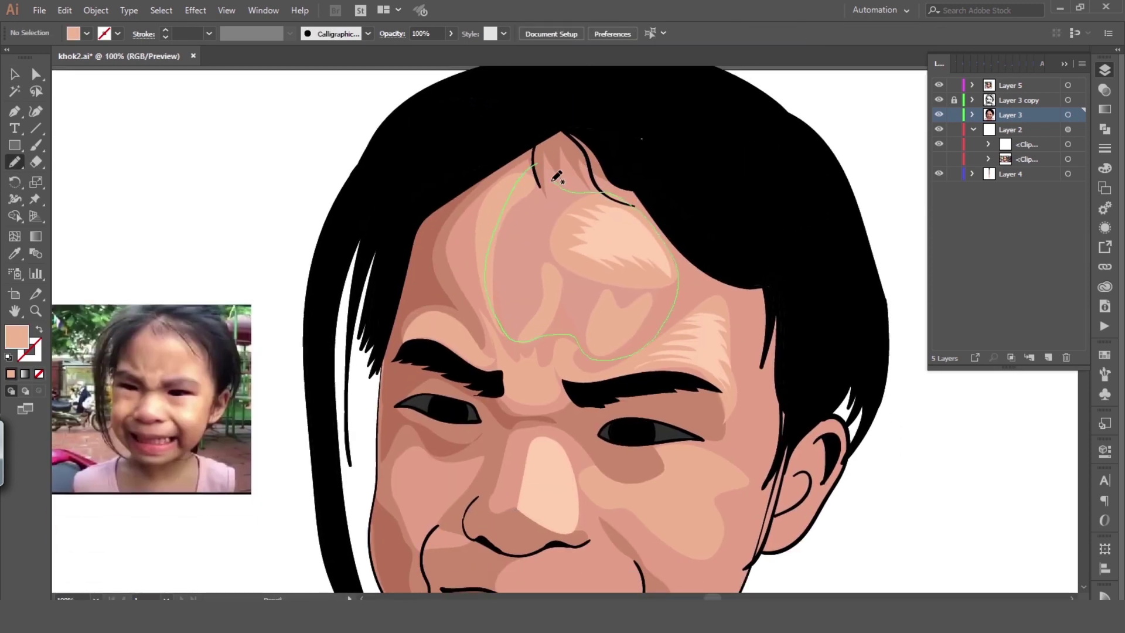
{"action": "left_click_drag", "start_coordinate": [557, 176], "coordinate": [536, 166]}
{"action": "key", "text": "i"}
{"action": "left_click", "coordinate": [181, 360]}
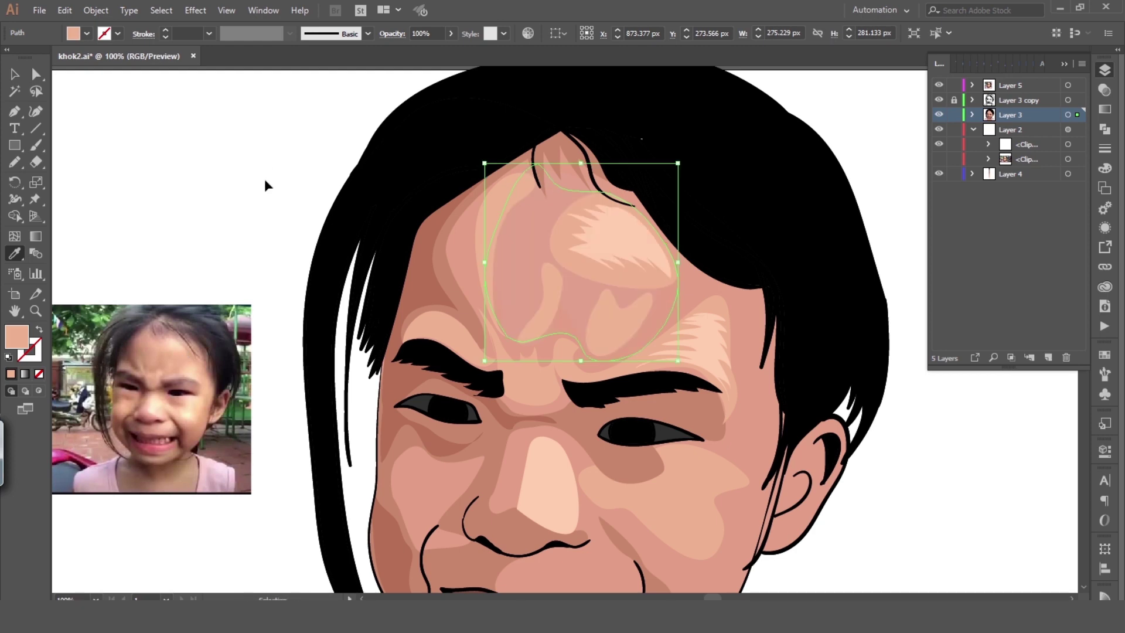
{"action": "scroll", "coordinate": [609, 294], "scroll_direction": "down", "scroll_amount": 1}
{"action": "double_click", "coordinate": [16, 335]}
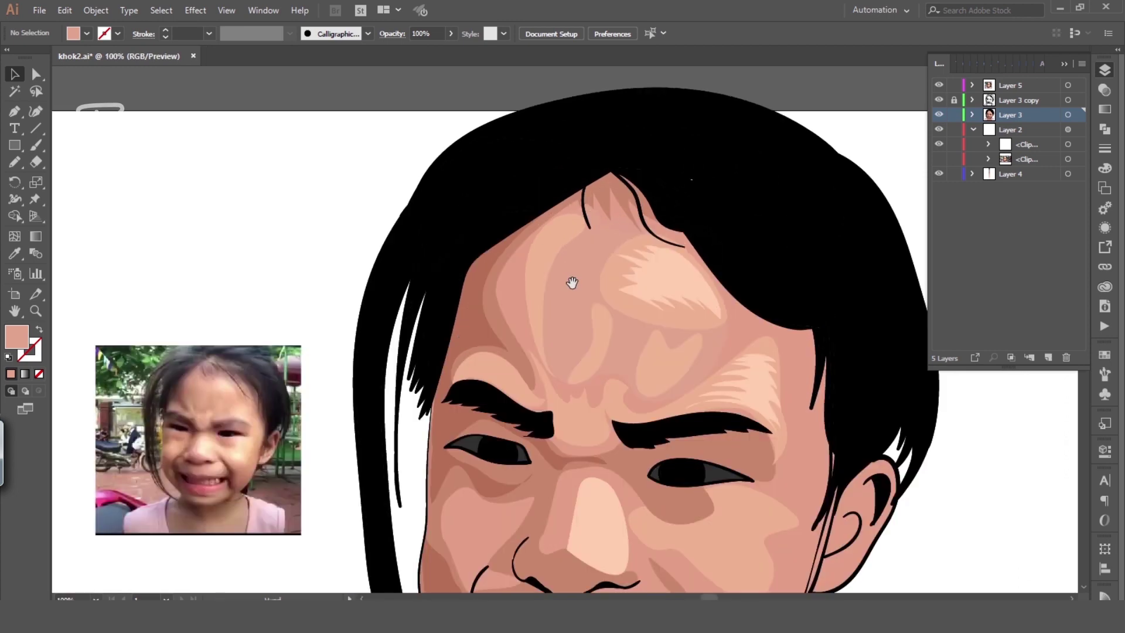
{"action": "left_click", "coordinate": [571, 272]}
Lower the selected forehead shape's opacity in the Transparency settings
{"action": "key", "text": "i"}
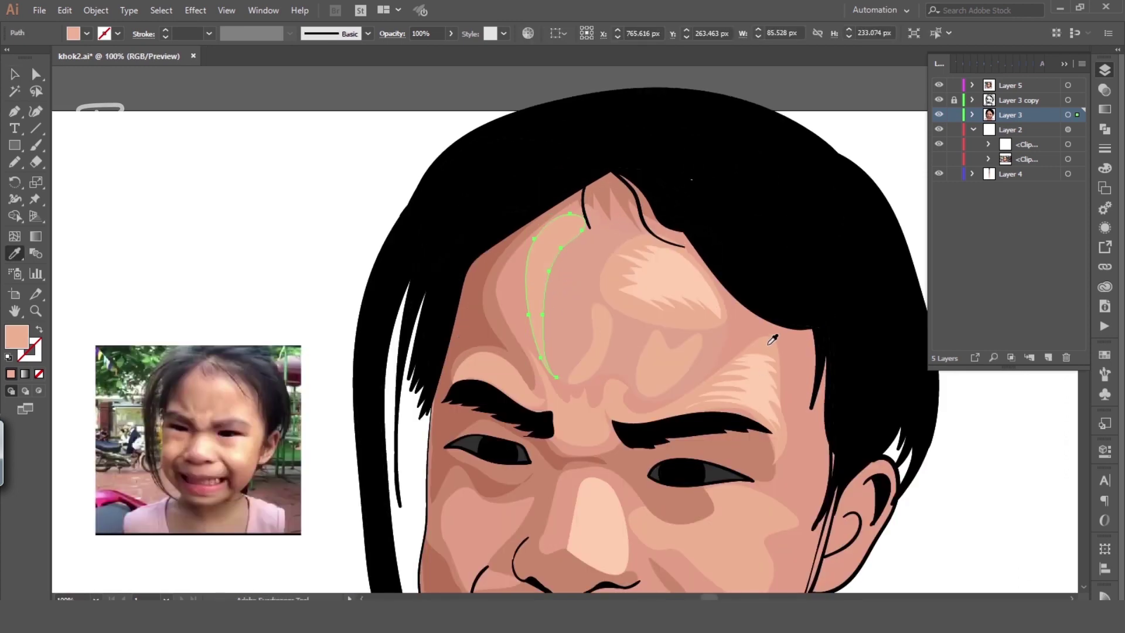
{"action": "left_click", "coordinate": [1102, 91]}
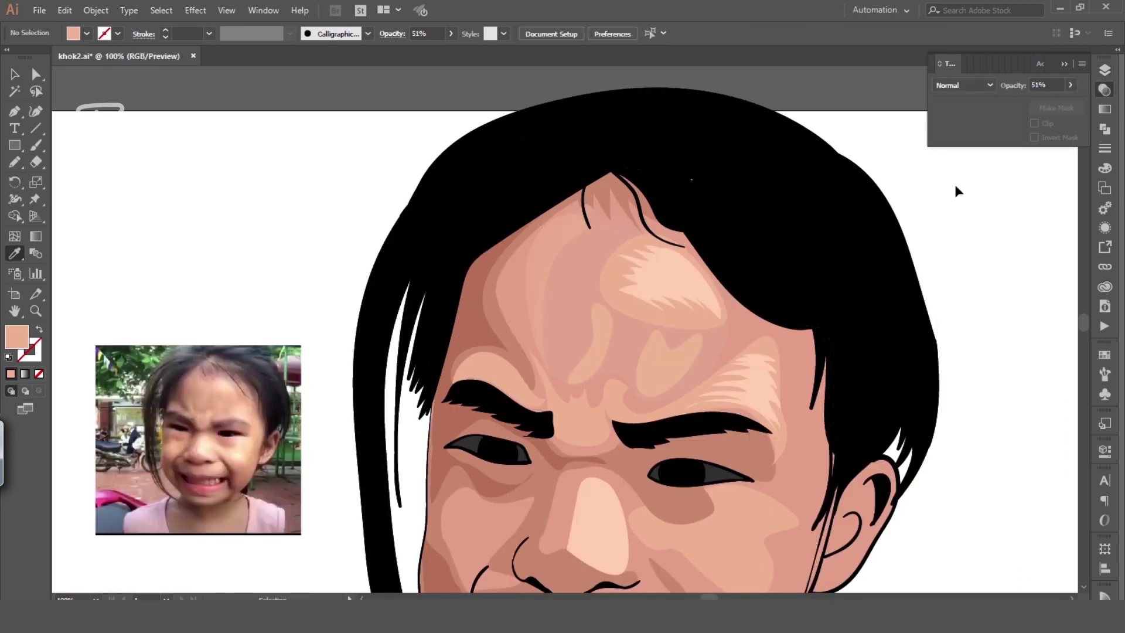
{"action": "key", "text": "v"}
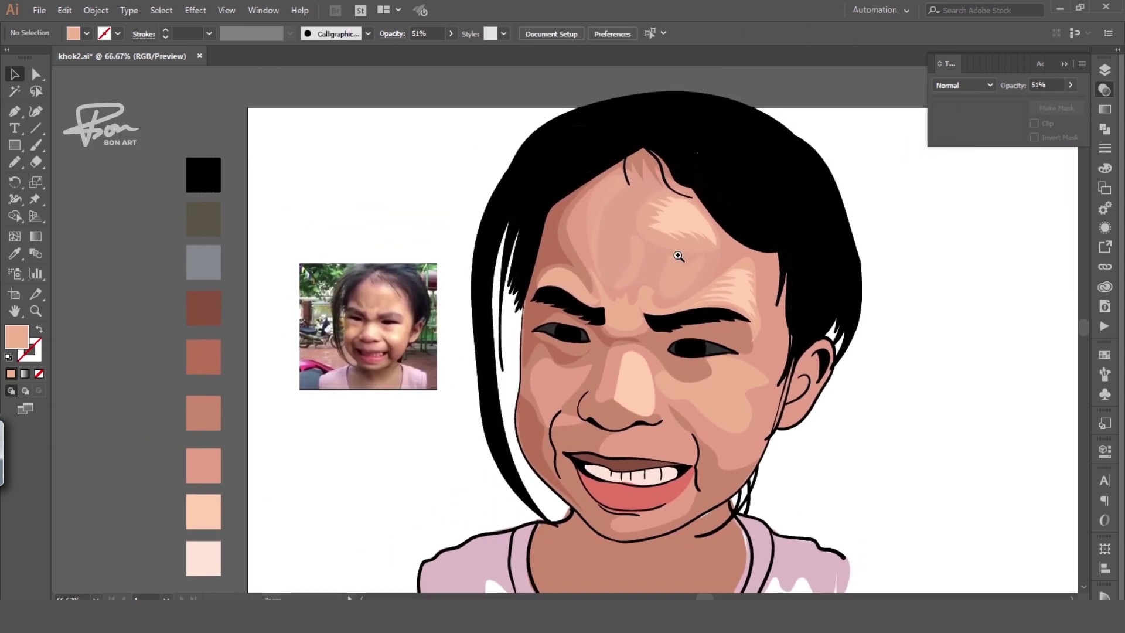
{"action": "left_click", "coordinate": [678, 256]}
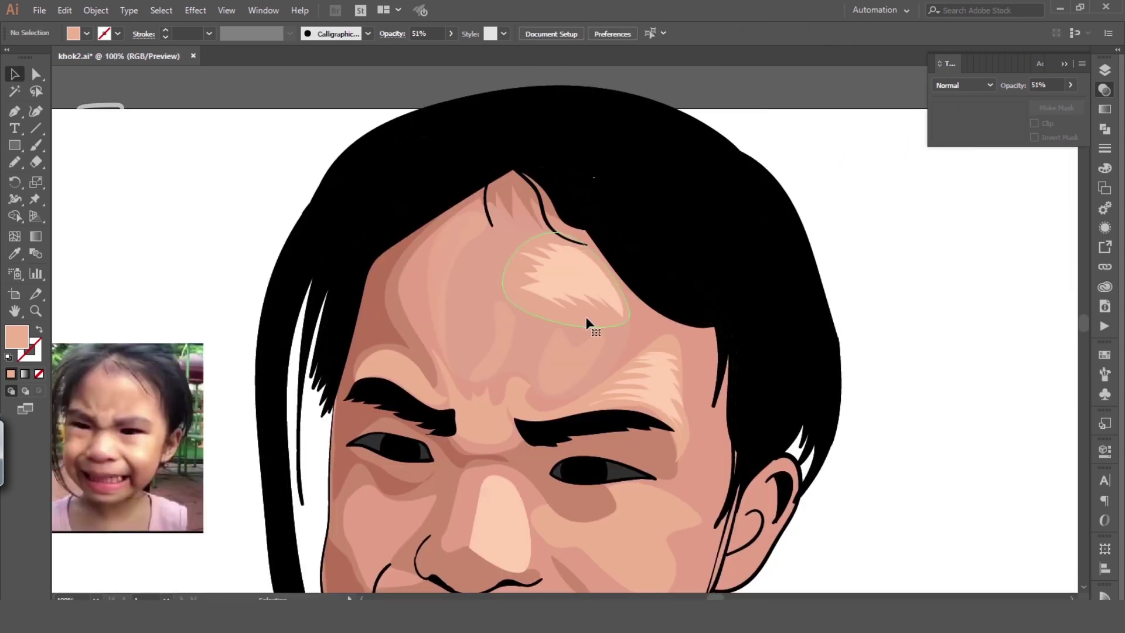
Draw a closed patch below the hairline and fill it with a lighter sampled skin tone
{"action": "key", "text": "n"}
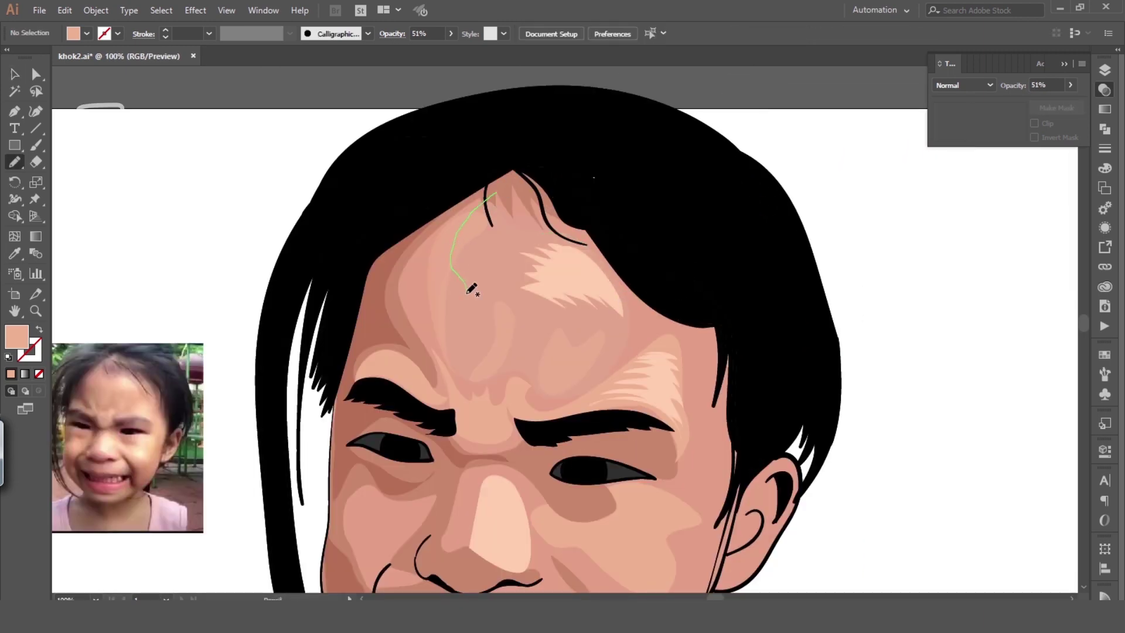
{"action": "left_click_drag", "start_coordinate": [630, 321], "coordinate": [496, 192]}
{"action": "key", "text": "i"}
{"action": "left_click", "coordinate": [466, 268]}
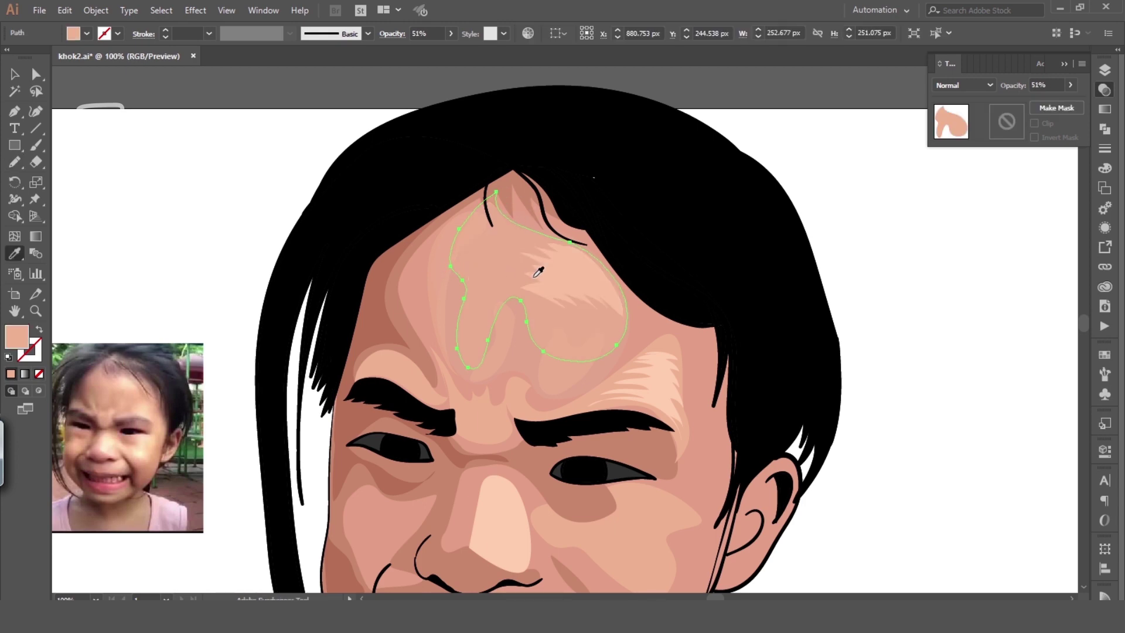
{"action": "left_click", "coordinate": [575, 268]}
{"action": "key", "text": "v"}
{"action": "key", "text": "ctrl+shift+a"}
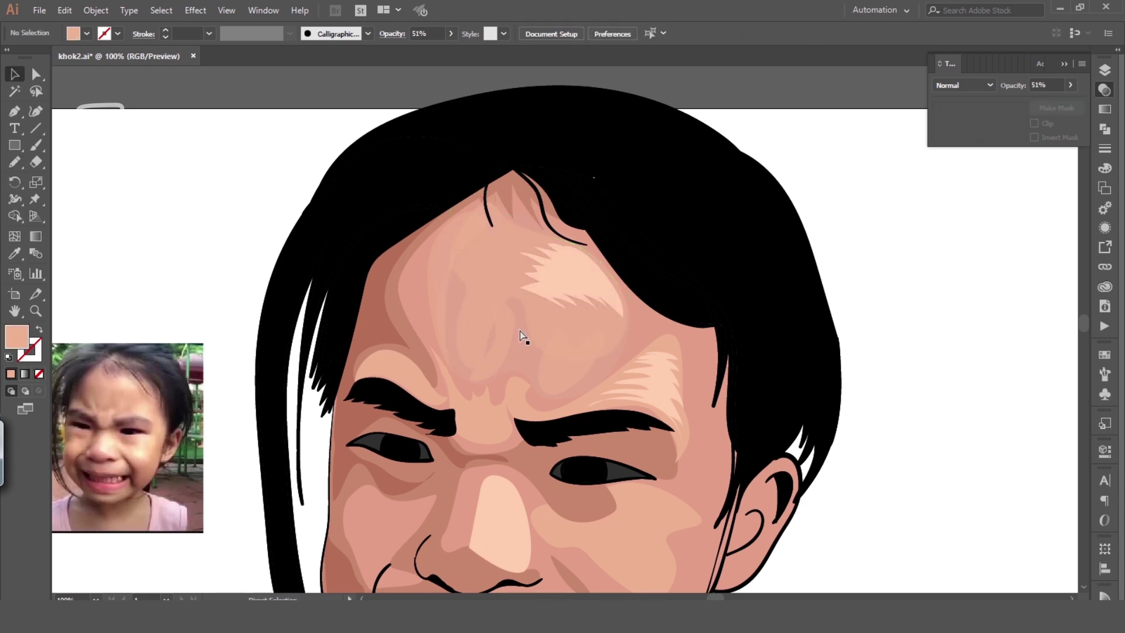
{"action": "key", "text": "ctrl+minus"}
{"action": "key", "text": "ctrl+plus"}
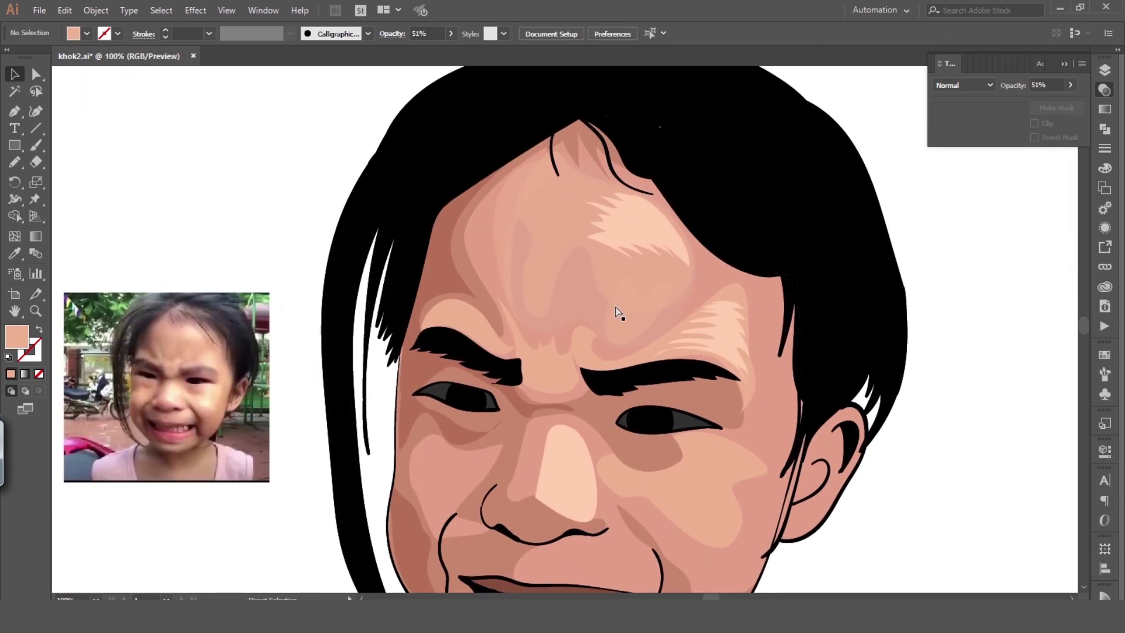
{"action": "left_click", "coordinate": [618, 313]}
{"action": "key", "text": "ctrl+shift+a"}
{"action": "key", "text": "ctrl+minus"}
Draw a closed shading patch under the right eye and fill it pale peach
{"action": "left_click_drag", "start_coordinate": [760, 291], "coordinate": [868, 250]}
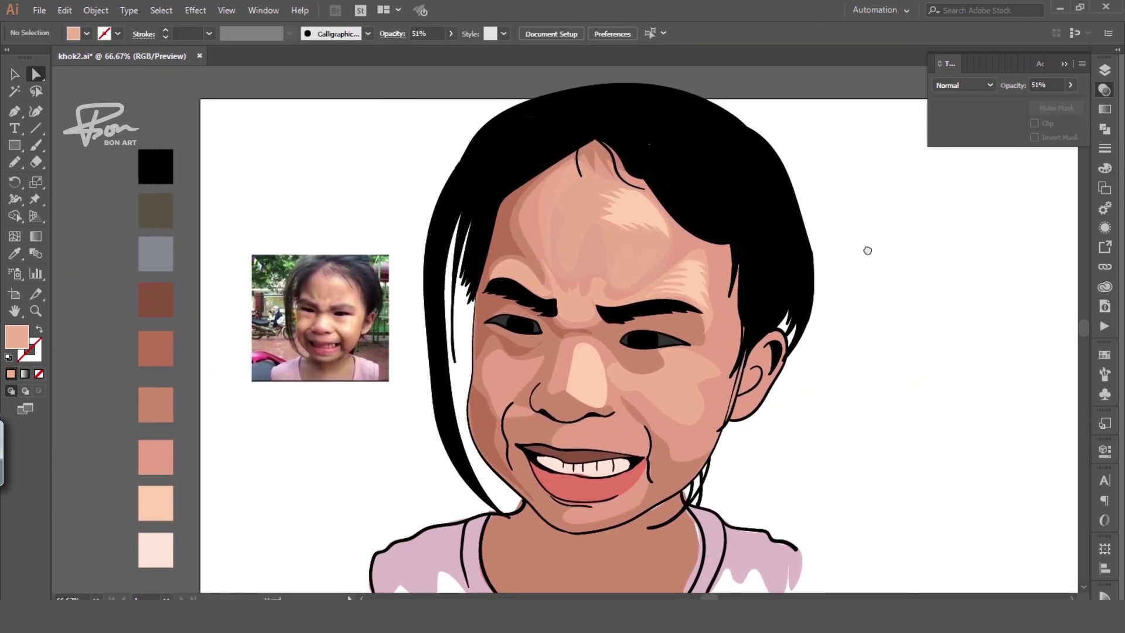
{"action": "key", "text": "ctrl+plus"}
{"action": "key", "text": "n"}
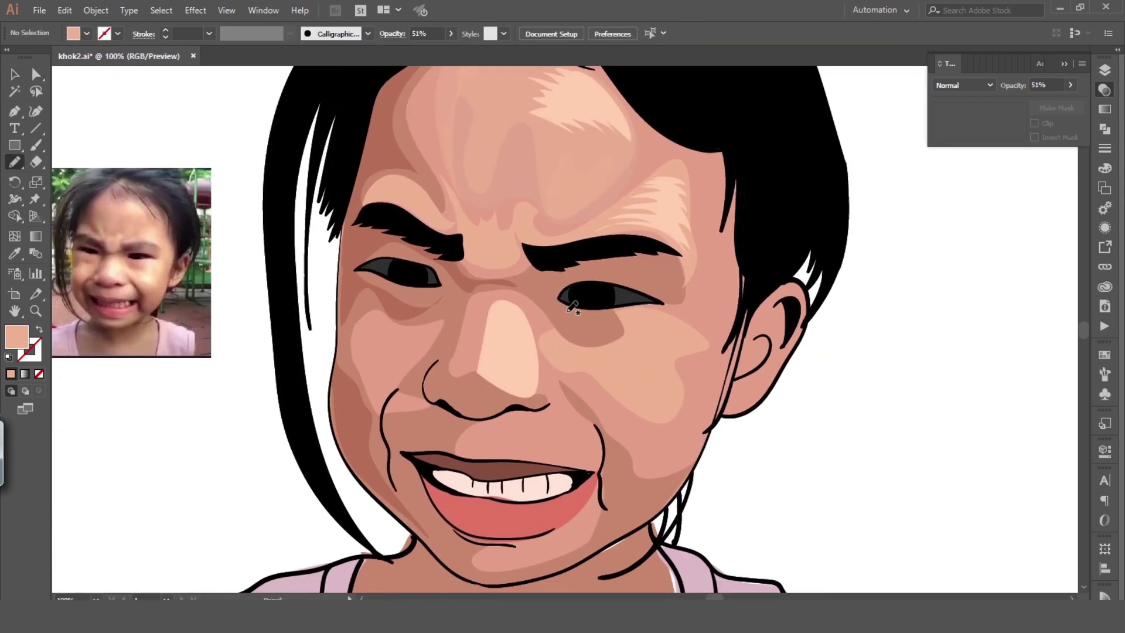
{"action": "left_click_drag", "start_coordinate": [567, 311], "coordinate": [634, 307]}
{"action": "left_click_drag", "start_coordinate": [573, 303], "coordinate": [560, 302]}
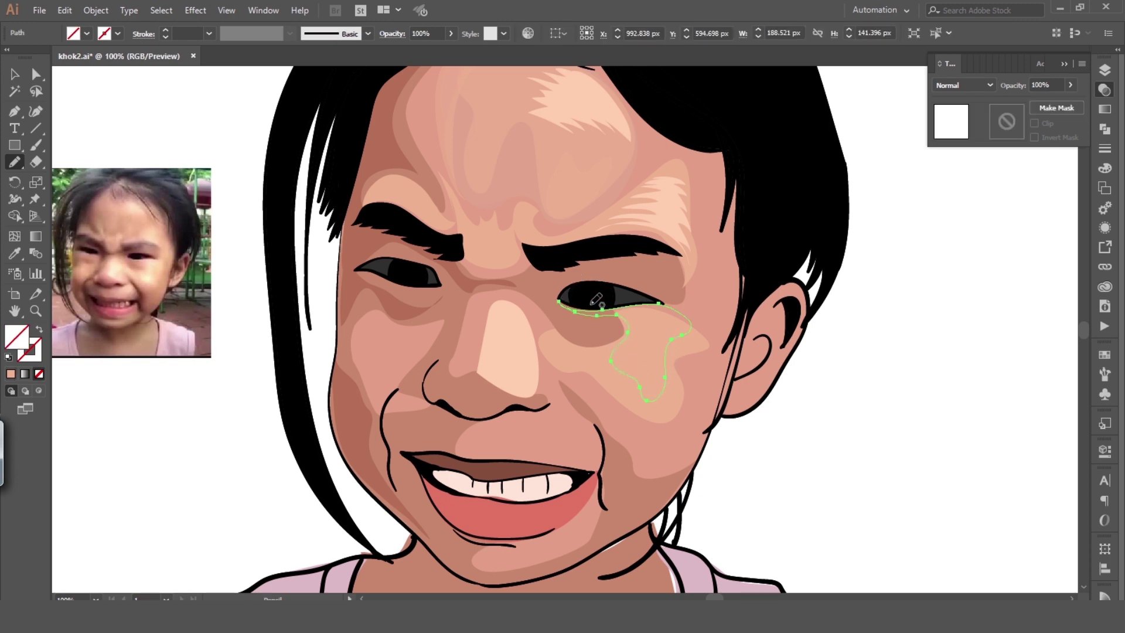
{"action": "key", "text": "i"}
{"action": "left_click", "coordinate": [162, 262]}
{"action": "left_click", "coordinate": [696, 254]}
{"action": "left_click", "coordinate": [175, 263]}
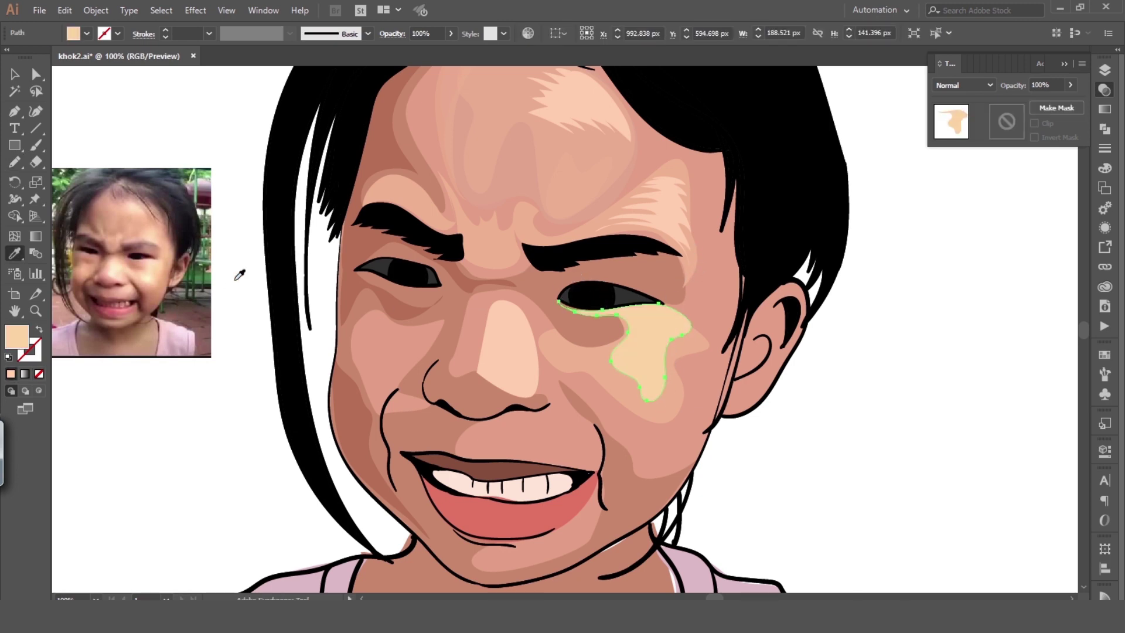
{"action": "key", "text": "v"}
{"action": "key", "text": "ctrl+shift+a"}
{"action": "key", "text": "ctrl+minus"}
{"action": "key", "text": "ctrl+plus"}
Adjust the cheek patch's fill colour in the Color Picker and confirm it
{"action": "left_click_drag", "start_coordinate": [751, 390], "coordinate": [775, 402]}
{"action": "left_click", "coordinate": [715, 364]}
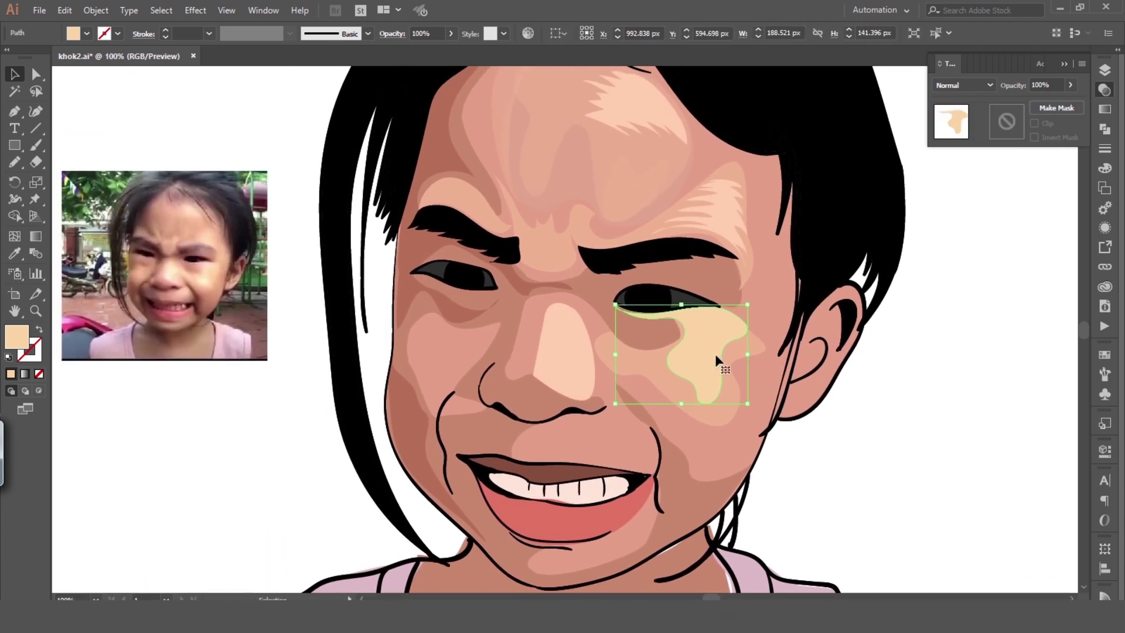
{"action": "key", "text": "ctrl+z"}
{"action": "key", "text": "i"}
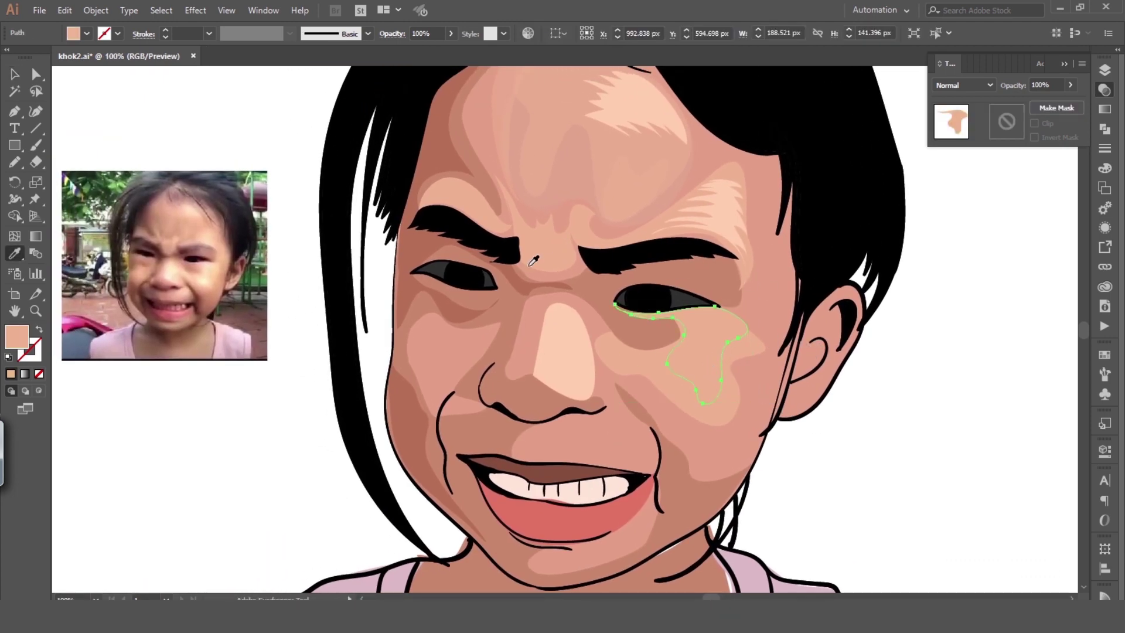
{"action": "double_click", "coordinate": [18, 336]}
{"action": "key", "text": "Return"}
{"action": "key", "text": "ctrl+shift+a"}
{"action": "key", "text": "ctrl+minus"}
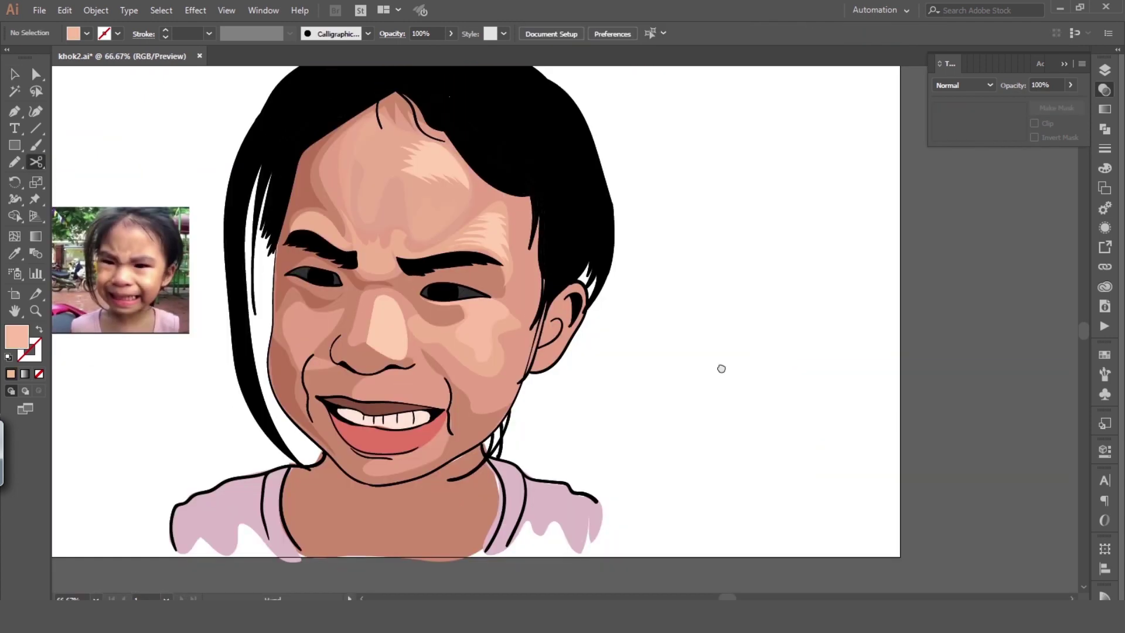
{"action": "key", "text": "ctrl+plus"}
Draw a shading shape along the side of the nose, filled with an adjusted sampled skin tone
{"action": "left_click", "coordinate": [572, 340]}
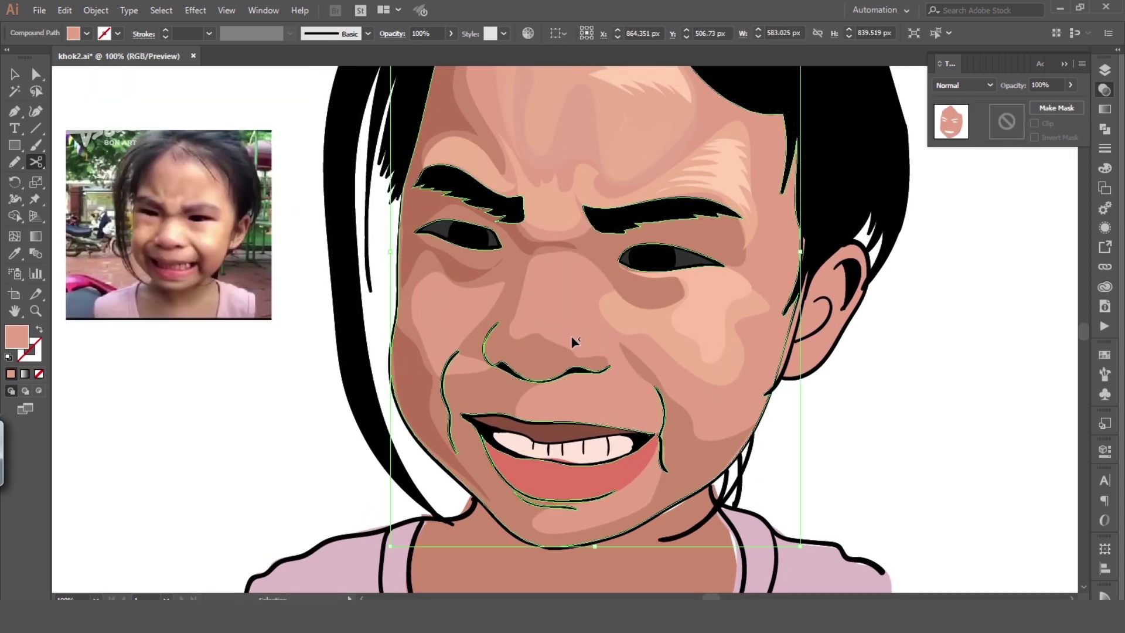
{"action": "key", "text": "ctrl+bracketleft"}
{"action": "key", "text": "ctrl+shift+a"}
{"action": "key", "text": "v"}
{"action": "key", "text": "n"}
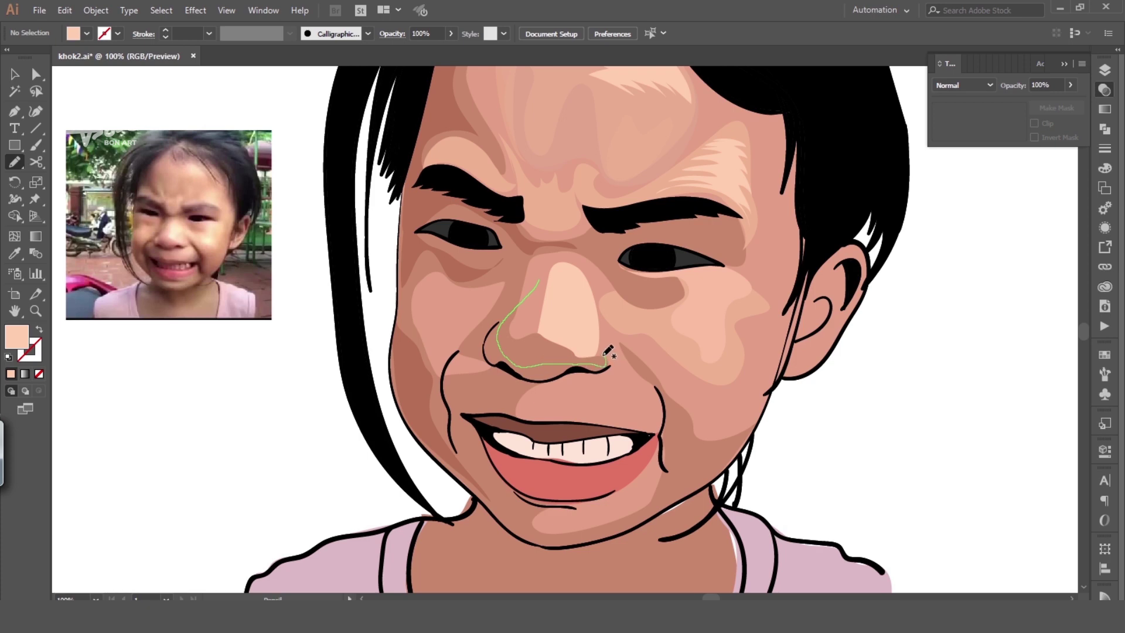
{"action": "left_click_drag", "start_coordinate": [533, 309], "coordinate": [537, 282]}
{"action": "key", "text": "i"}
{"action": "left_click", "coordinate": [557, 264]}
{"action": "double_click", "coordinate": [16, 337]}
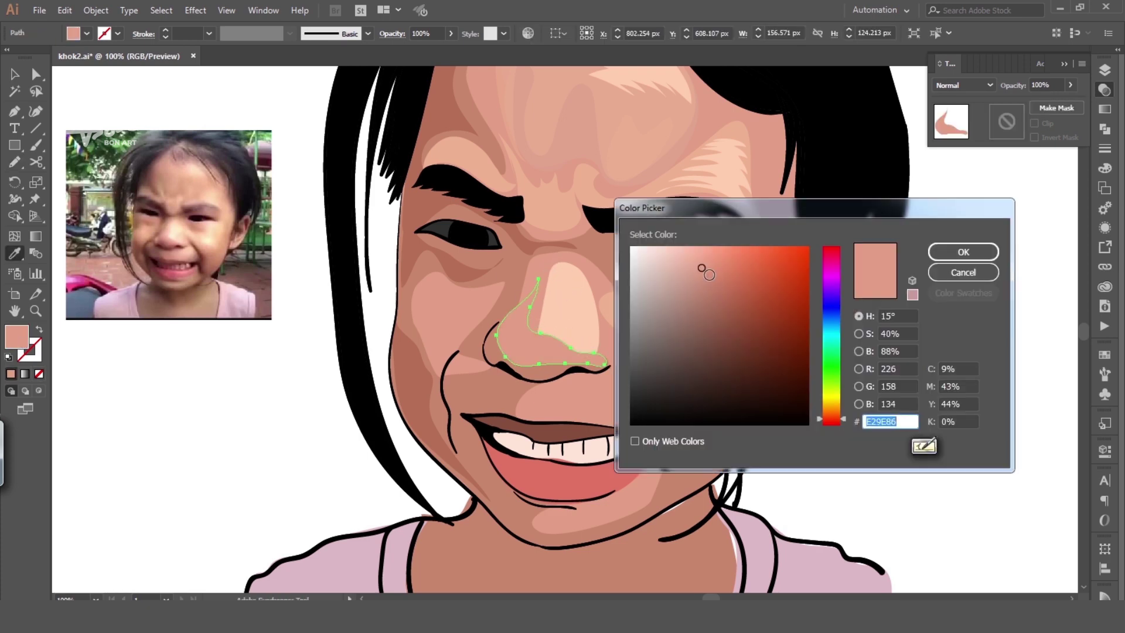
{"action": "left_click_drag", "start_coordinate": [636, 346], "coordinate": [735, 399]}
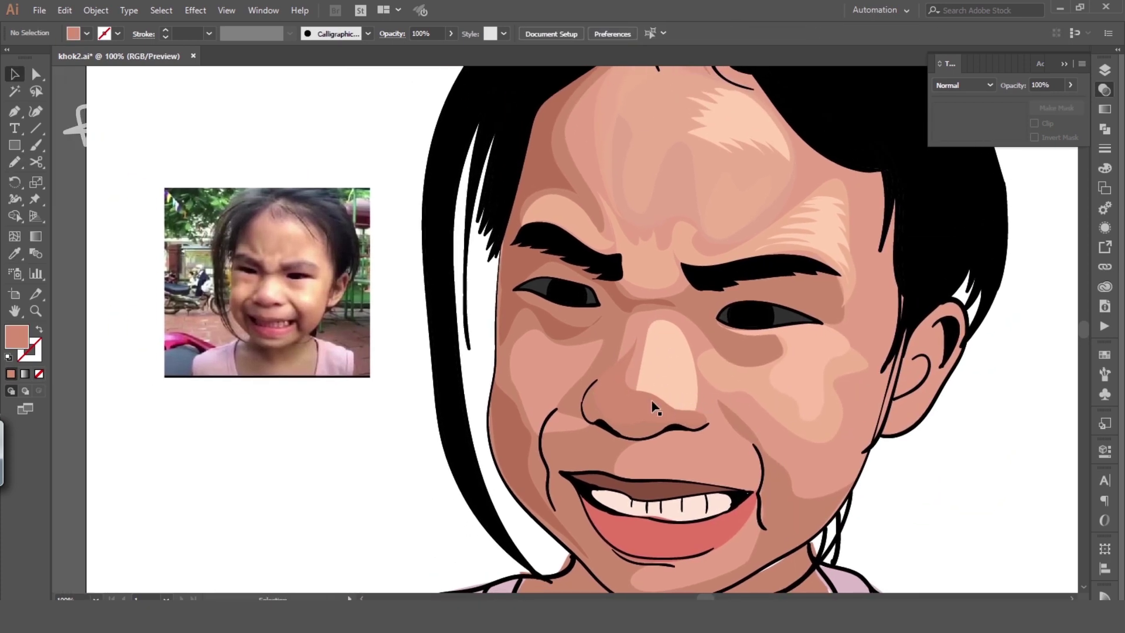
Add a skin-tone highlight on the nose bridge and a light peach shape at the nostril edge
{"action": "key", "text": "n"}
{"action": "left_click_drag", "start_coordinate": [626, 321], "coordinate": [633, 352]}
{"action": "key", "text": "i"}
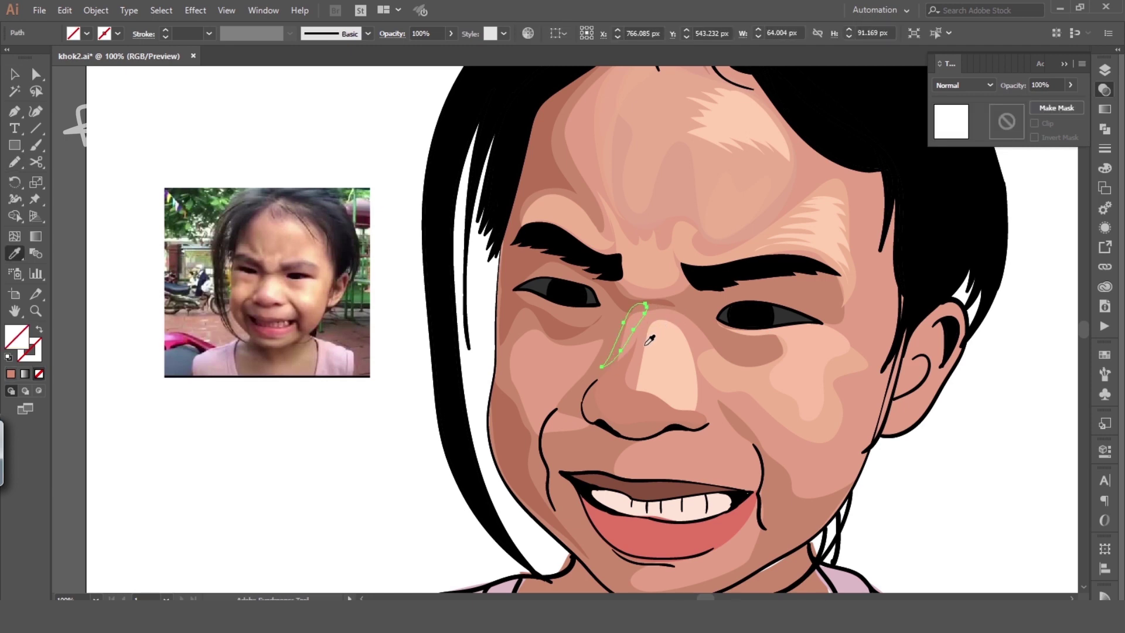
{"action": "left_click", "coordinate": [651, 340]}
{"action": "key", "text": "c"}
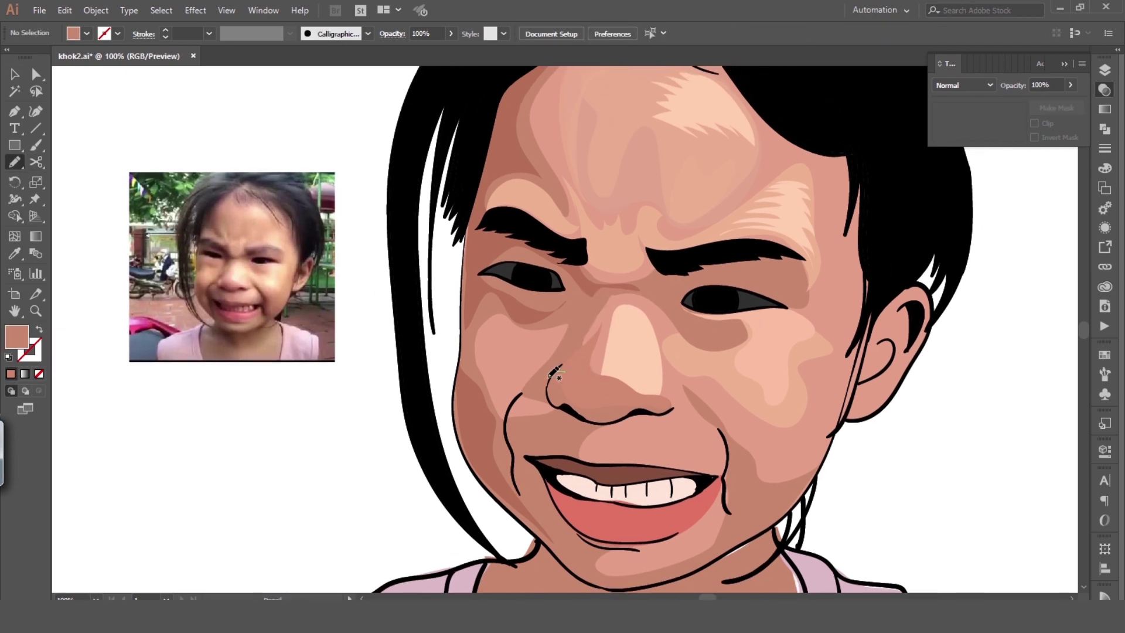
{"action": "mouse_move", "coordinate": [566, 366]}
{"action": "left_mouse_down"}
{"action": "mouse_move", "coordinate": [551, 389]}
{"action": "mouse_move", "coordinate": [565, 368]}
{"action": "left_mouse_up"}
{"action": "key", "text": "i"}
{"action": "left_click", "coordinate": [658, 244]}
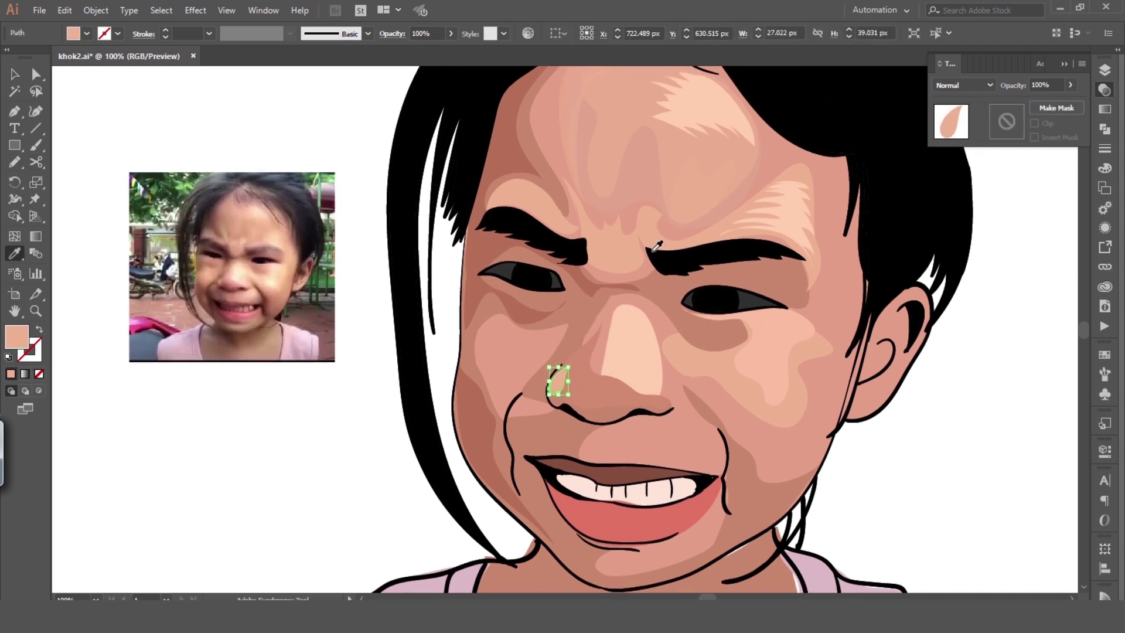
{"action": "left_click", "coordinate": [518, 368]}
{"action": "key", "text": "ctrl+shift+a"}
Draw shading shapes under and beside the nose, filled with sampled skin tones
{"action": "key", "text": "n"}
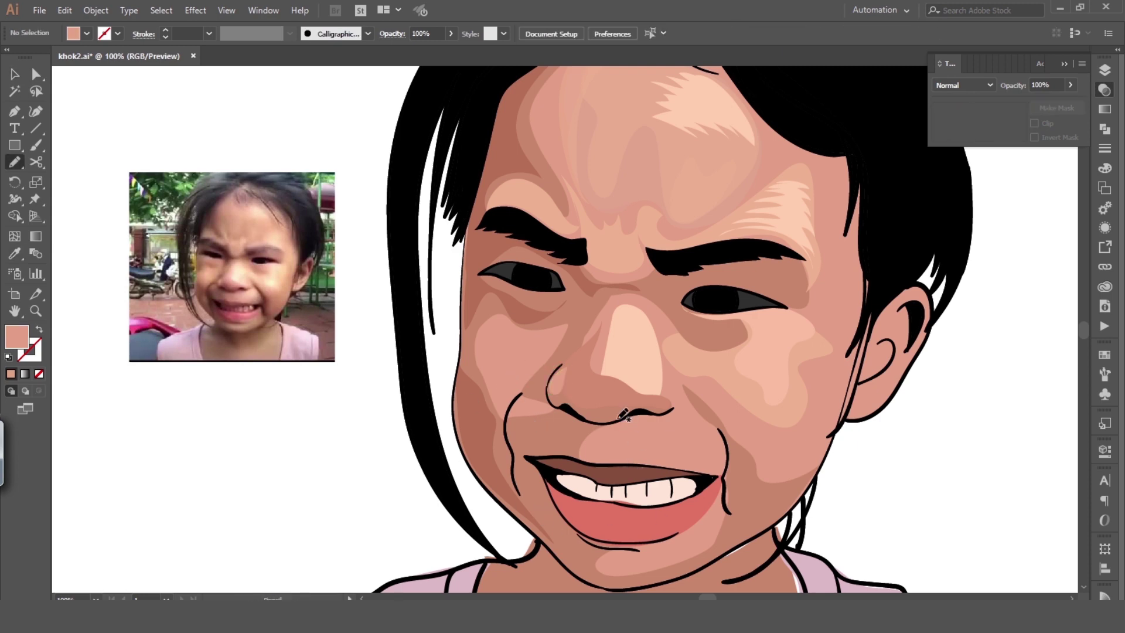
{"action": "left_click_drag", "start_coordinate": [657, 395], "coordinate": [589, 406]}
{"action": "key", "text": "i"}
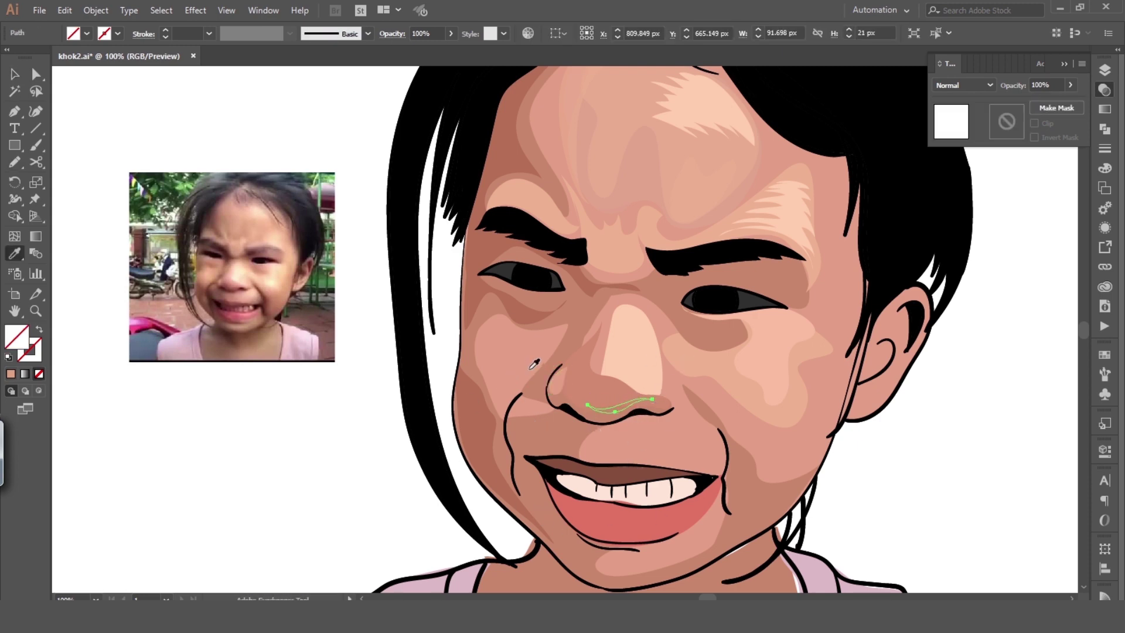
{"action": "key", "text": "ctrl+shift+a"}
{"action": "key", "text": "n"}
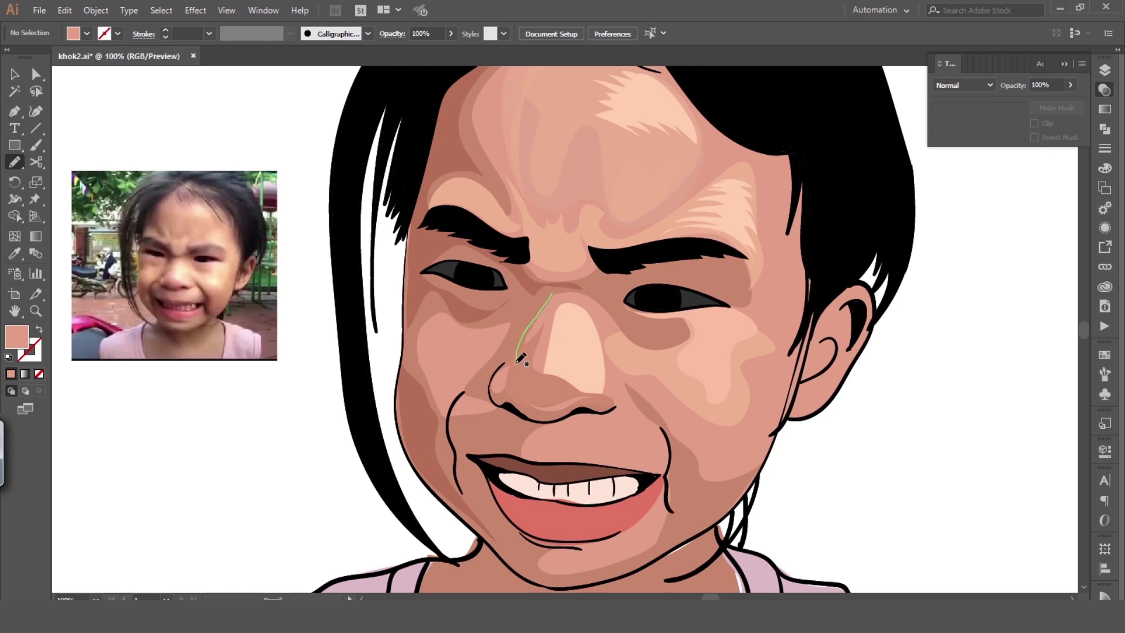
{"action": "left_click_drag", "start_coordinate": [553, 302], "coordinate": [550, 306]}
{"action": "key", "text": "i"}
{"action": "left_click", "coordinate": [498, 329]}
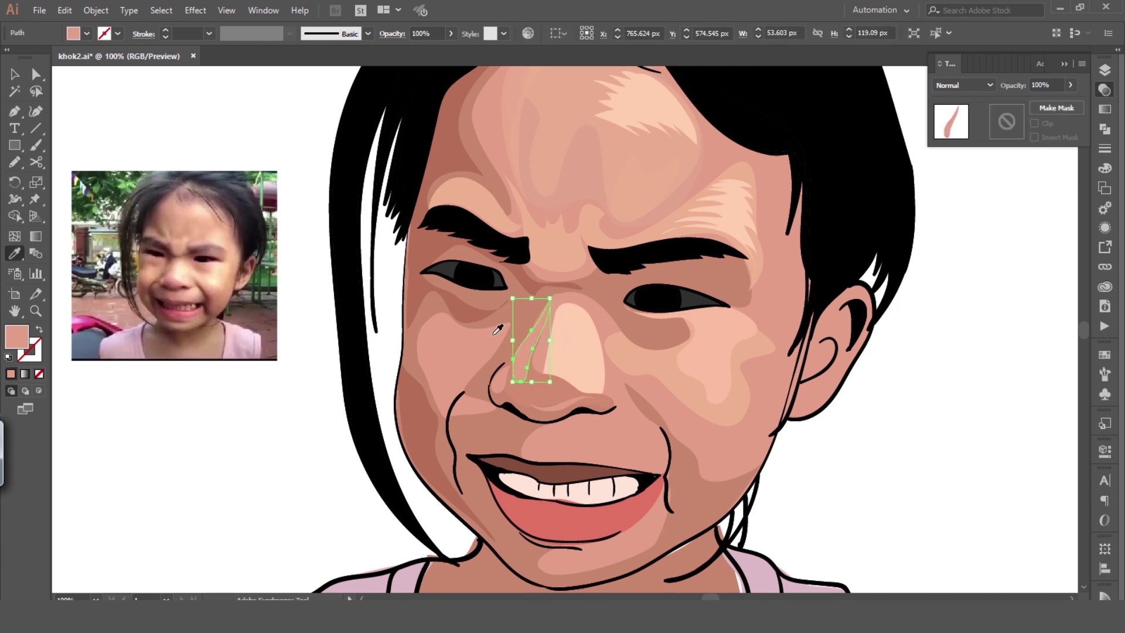
{"action": "key", "text": "v"}
{"action": "key", "text": "ctrl+shift+a"}
Add a small skin-tone shape at the top of the nose
{"action": "left_click_drag", "start_coordinate": [577, 403], "coordinate": [581, 435]}
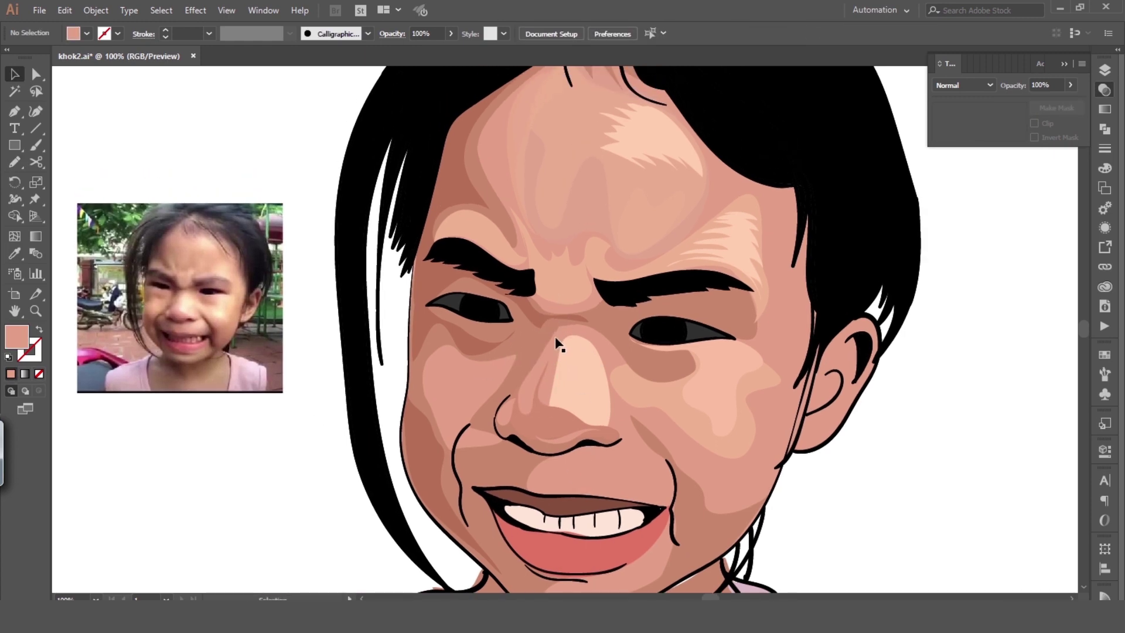
{"action": "left_click_drag", "start_coordinate": [533, 346], "coordinate": [542, 340]}
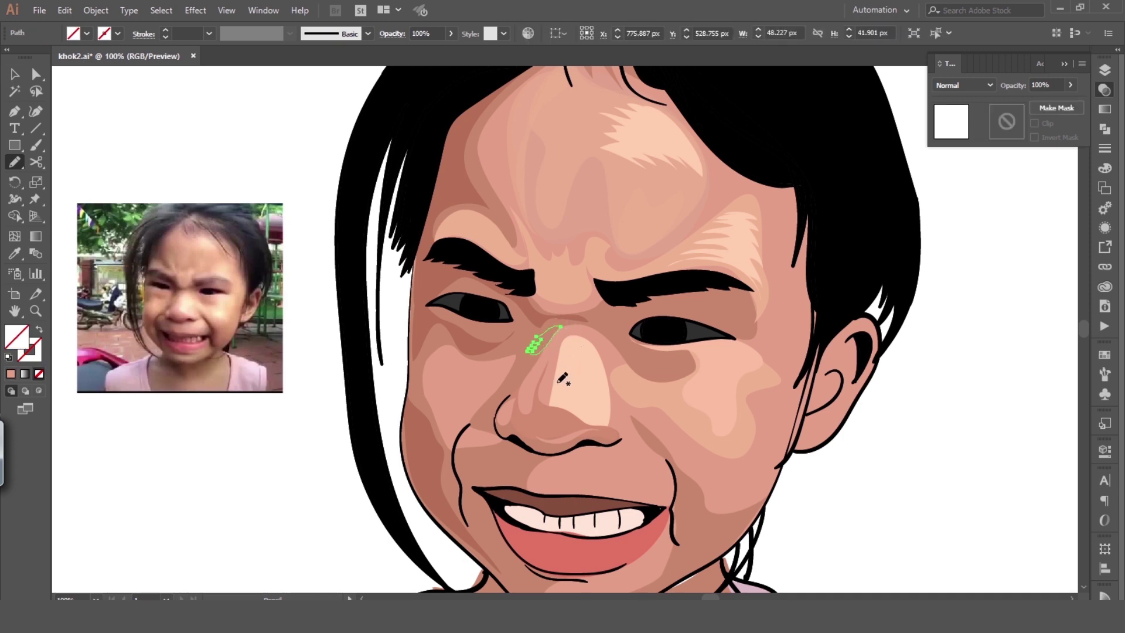
{"action": "key", "text": "i"}
{"action": "left_click", "coordinate": [545, 352]}
{"action": "key", "text": "v"}
{"action": "key", "text": "ctrl+shift+a"}
Draw a shading shape under the left eye, filled with a sampled skin tone
{"action": "key", "text": "n"}
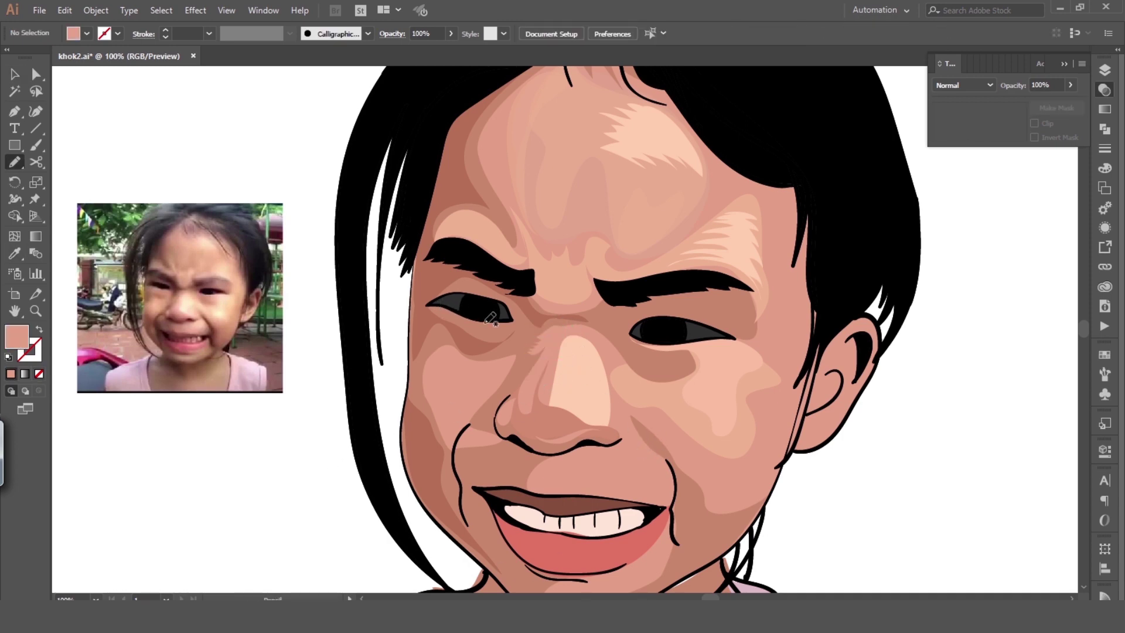
{"action": "left_click_drag", "start_coordinate": [464, 313], "coordinate": [469, 316]}
{"action": "key", "text": "i"}
{"action": "left_click", "coordinate": [445, 340]}
{"action": "key", "text": "v"}
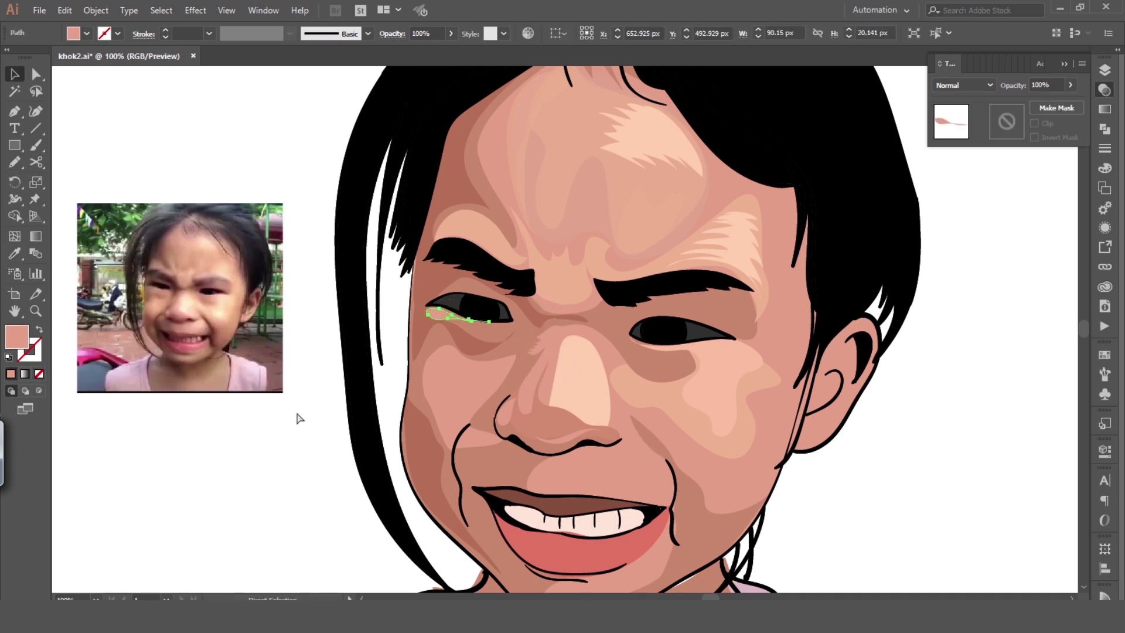
{"action": "key", "text": "ctrl+shift+a"}
Add a second, lighter skin-tone shading shape under the left eye
{"action": "left_click_drag", "start_coordinate": [460, 404], "coordinate": [436, 428]}
{"action": "key", "text": "n"}
{"action": "left_click_drag", "start_coordinate": [439, 340], "coordinate": [410, 325]}
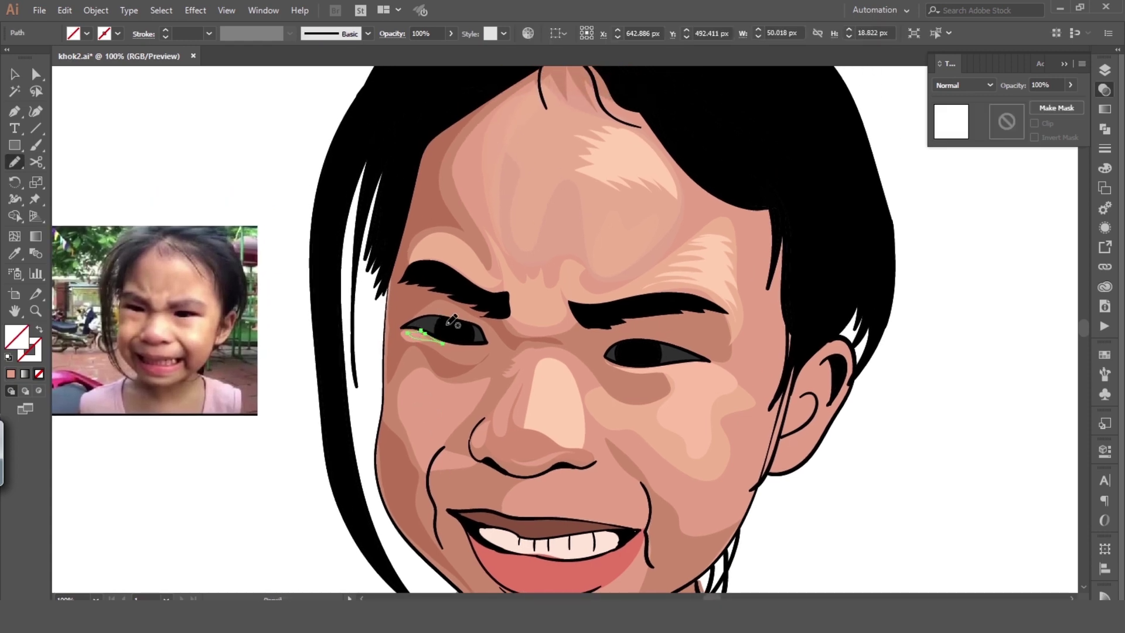
{"action": "key", "text": "i"}
{"action": "left_click", "coordinate": [478, 251]}
{"action": "key", "text": "v"}
{"action": "key", "text": "ctrl+shift+a"}
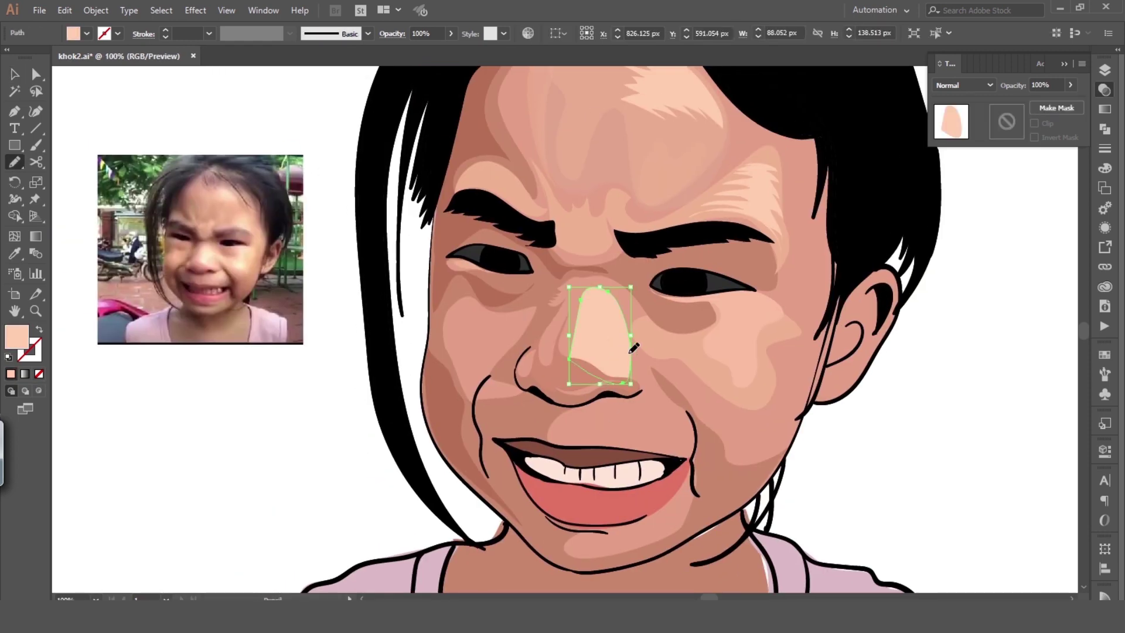
Recolour the nose highlight with a darker sampled skin tone
{"action": "key", "text": "i"}
{"action": "left_click", "coordinate": [638, 352]}
{"action": "key", "text": "v"}
{"action": "key", "text": "ctrl+shift+a"}
{"action": "left_click_drag", "start_coordinate": [612, 331], "coordinate": [672, 385]}
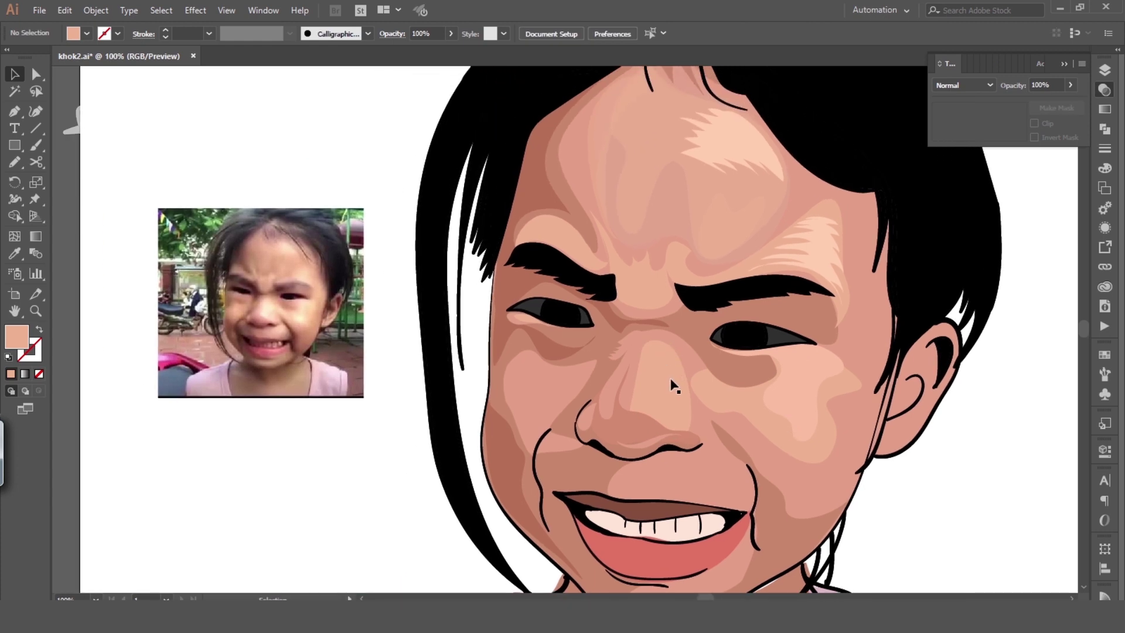
{"action": "key", "text": "ctrl+equal"}
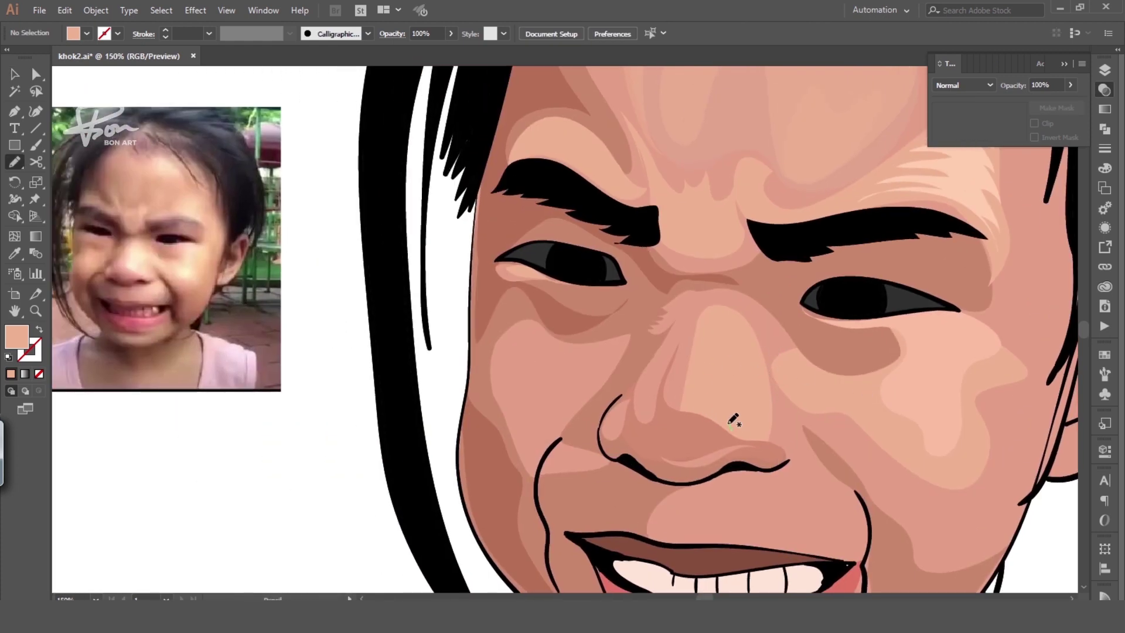
Draw a pale highlight down the nose bridge with a lighter sampled skin tone
{"action": "left_click_drag", "start_coordinate": [725, 372], "coordinate": [731, 427]}
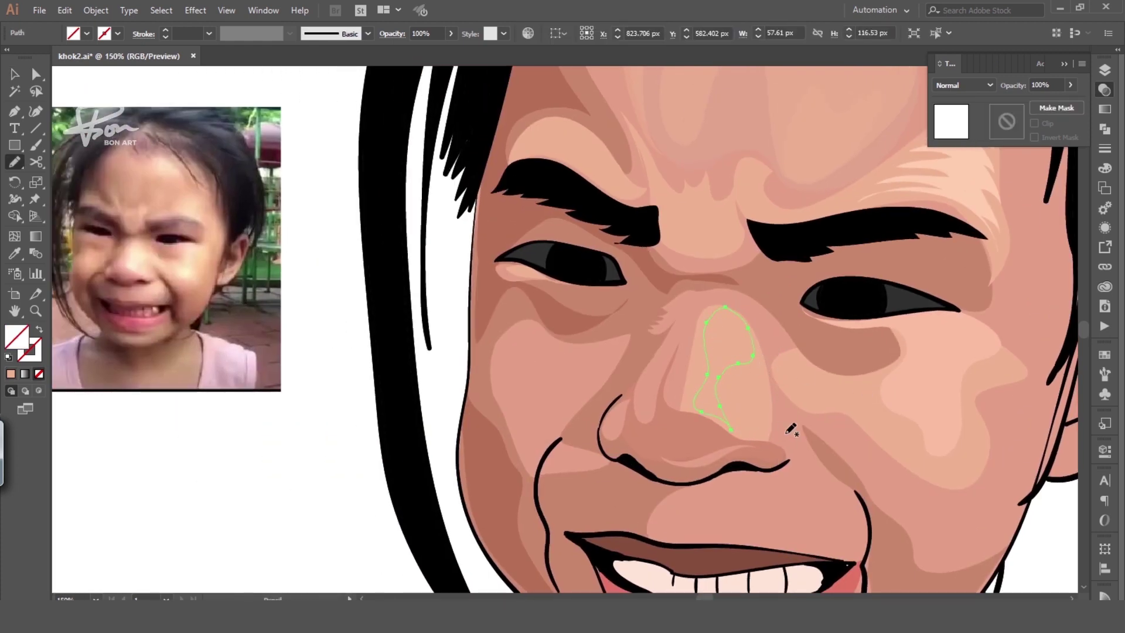
{"action": "key", "text": "i"}
{"action": "left_click", "coordinate": [920, 372]}
{"action": "left_click", "coordinate": [145, 249]}
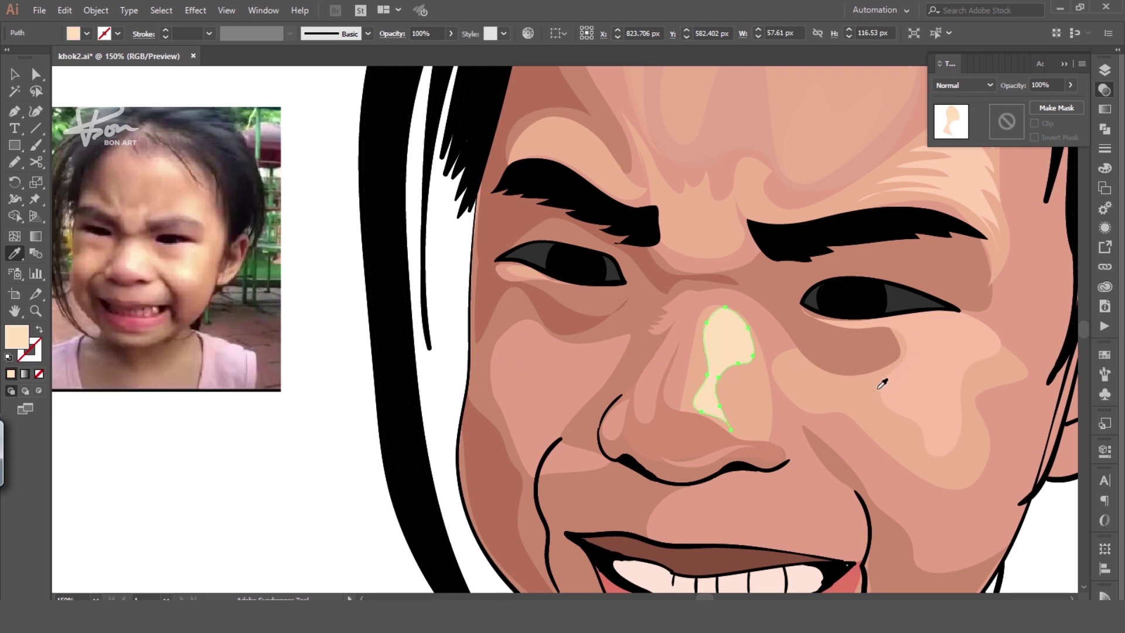
{"action": "key", "text": "ctrl+minus"}
{"action": "key", "text": "v"}
{"action": "key", "text": "ctrl+shift+a"}
Draw a closed shading shape below the nose with a sampled skin tone
{"action": "key", "text": "n"}
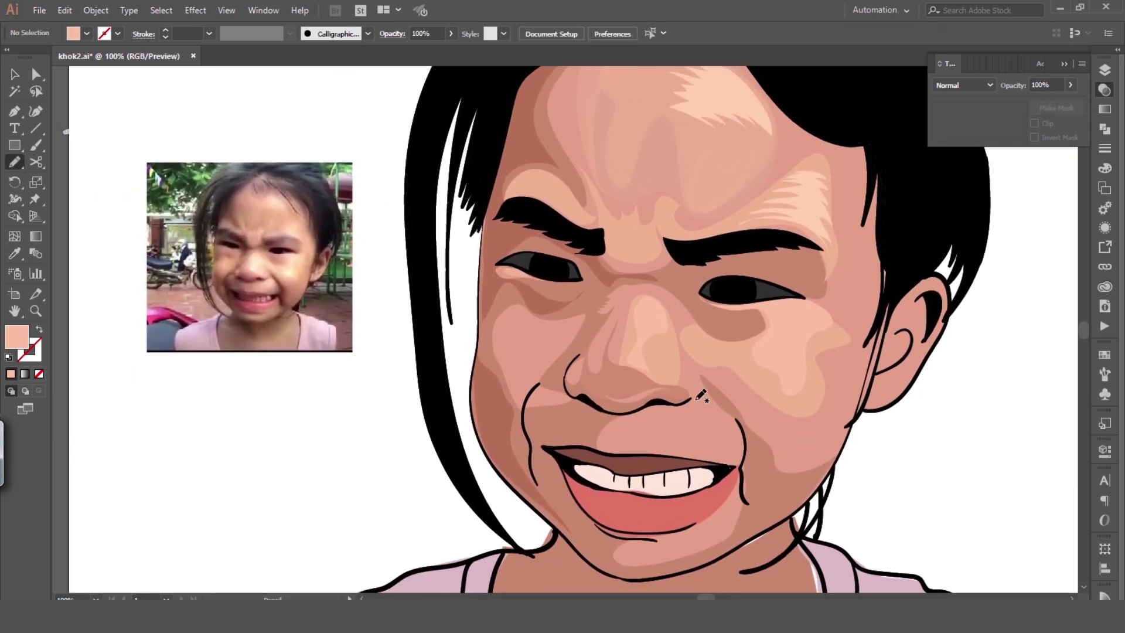
{"action": "left_click_drag", "start_coordinate": [713, 445], "coordinate": [697, 393]}
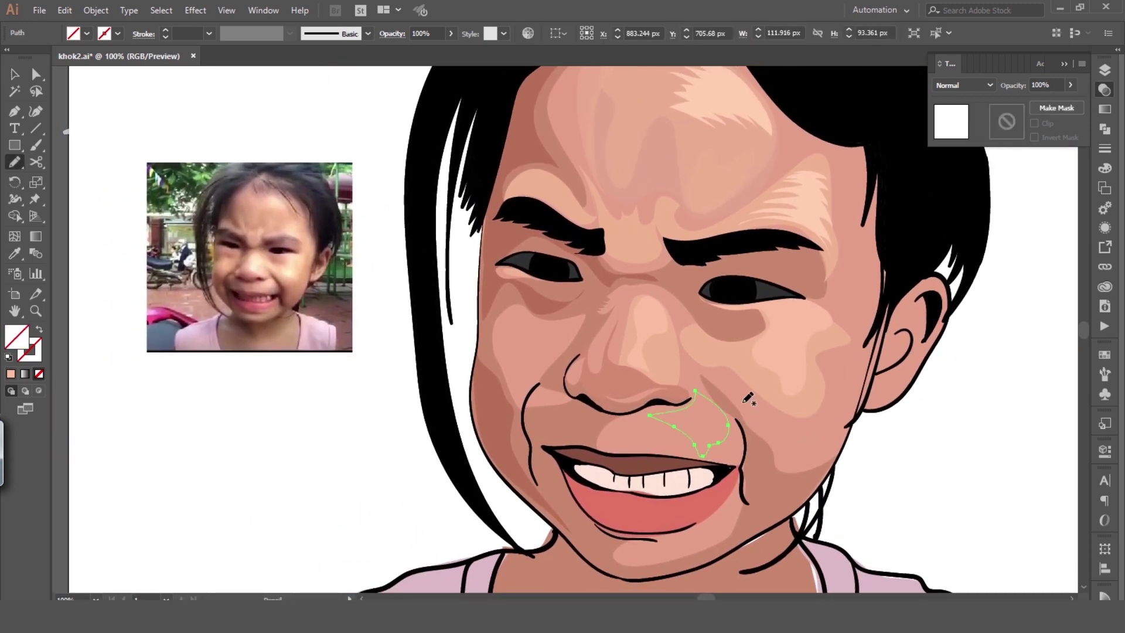
{"action": "key", "text": "i"}
{"action": "left_click", "coordinate": [898, 442]}
{"action": "key", "text": "a"}
{"action": "key", "text": "ctrl+shift+a"}
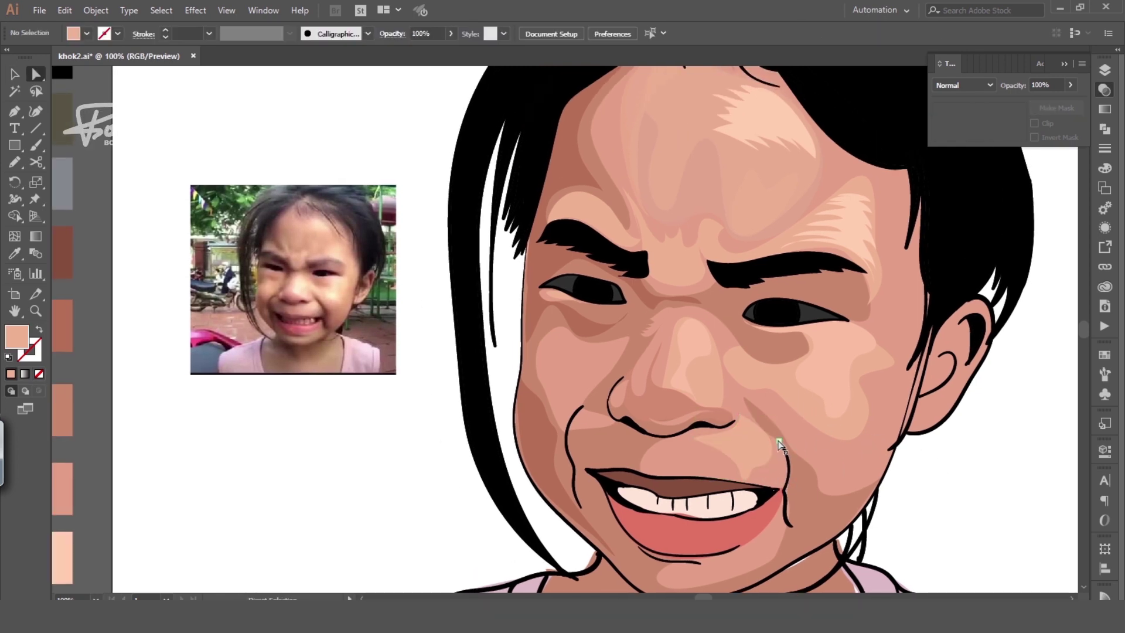
Add a skin-tone shading patch beside the mouth, next to the right nostril
{"action": "key", "text": "n"}
{"action": "left_click_drag", "start_coordinate": [749, 448], "coordinate": [741, 420]}
{"action": "key", "text": "i"}
{"action": "left_click", "coordinate": [928, 447]}
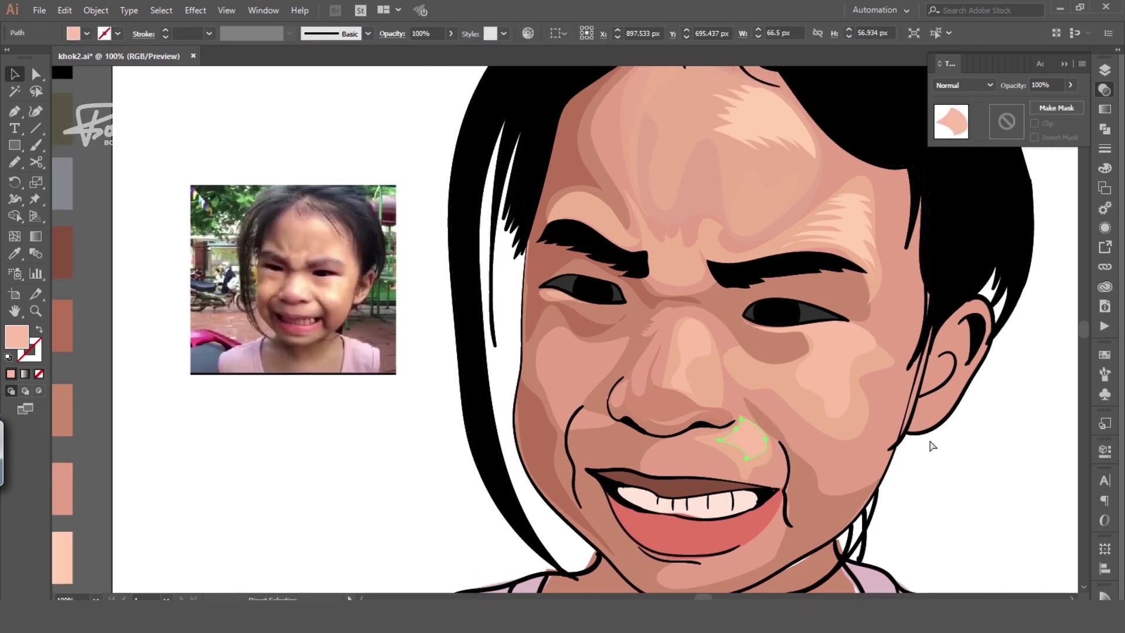
{"action": "key", "text": "ctrl+shift+a"}
{"action": "key", "text": "ctrl+minus"}
{"action": "left_click", "coordinate": [561, 371]}
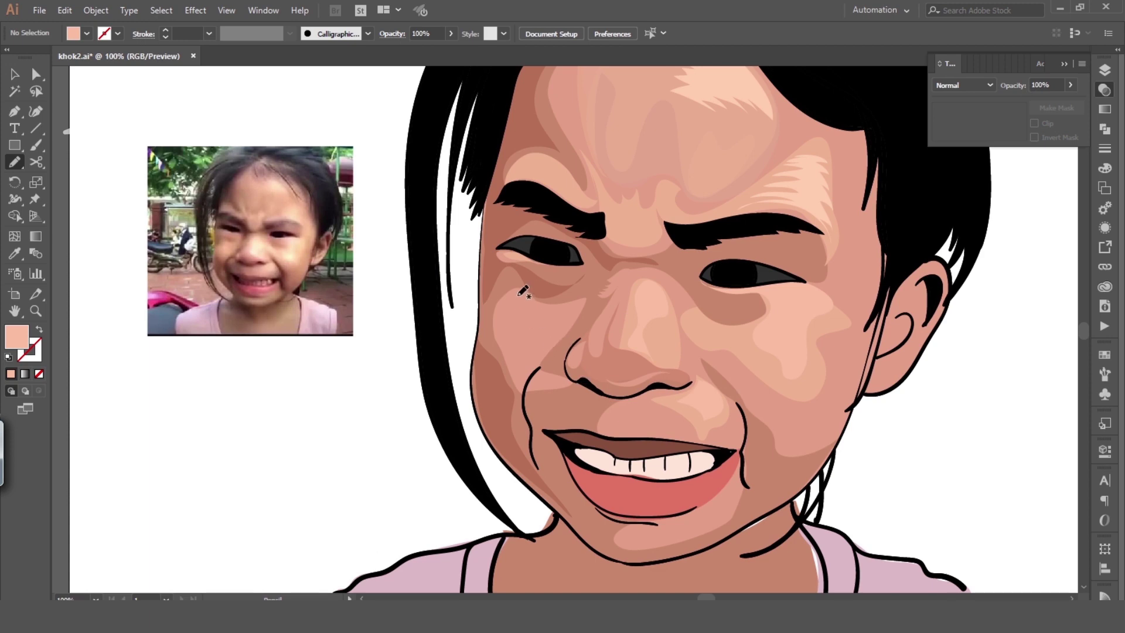
Draw a small shading patch on the left cheek, filled with sampled skin colour
{"action": "left_click_drag", "start_coordinate": [551, 325], "coordinate": [558, 332]}
{"action": "key", "text": "i"}
{"action": "left_click", "coordinate": [527, 351]}
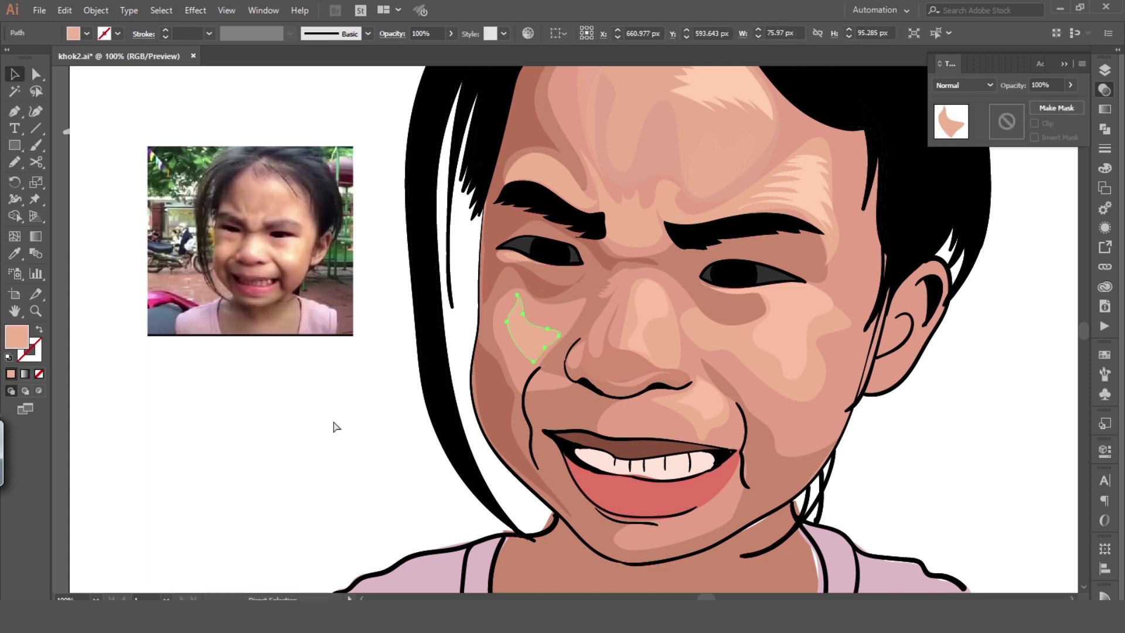
{"action": "key", "text": "v"}
{"action": "key", "text": "ctrl+shift+a"}
{"action": "scroll", "coordinate": [334, 427], "scroll_direction": "up", "scroll_amount": 2}
Add a long shading shape along the left cheek with an adjusted sampled skin tone
{"action": "key", "text": "n"}
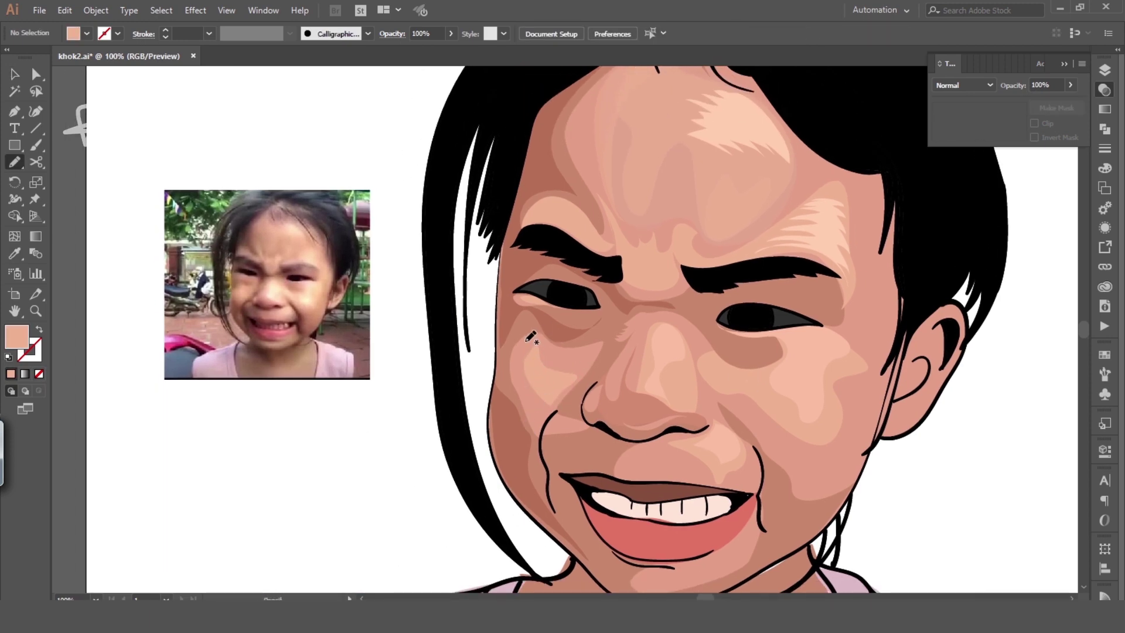
{"action": "left_click_drag", "start_coordinate": [521, 340], "coordinate": [519, 343]}
{"action": "key", "text": "i"}
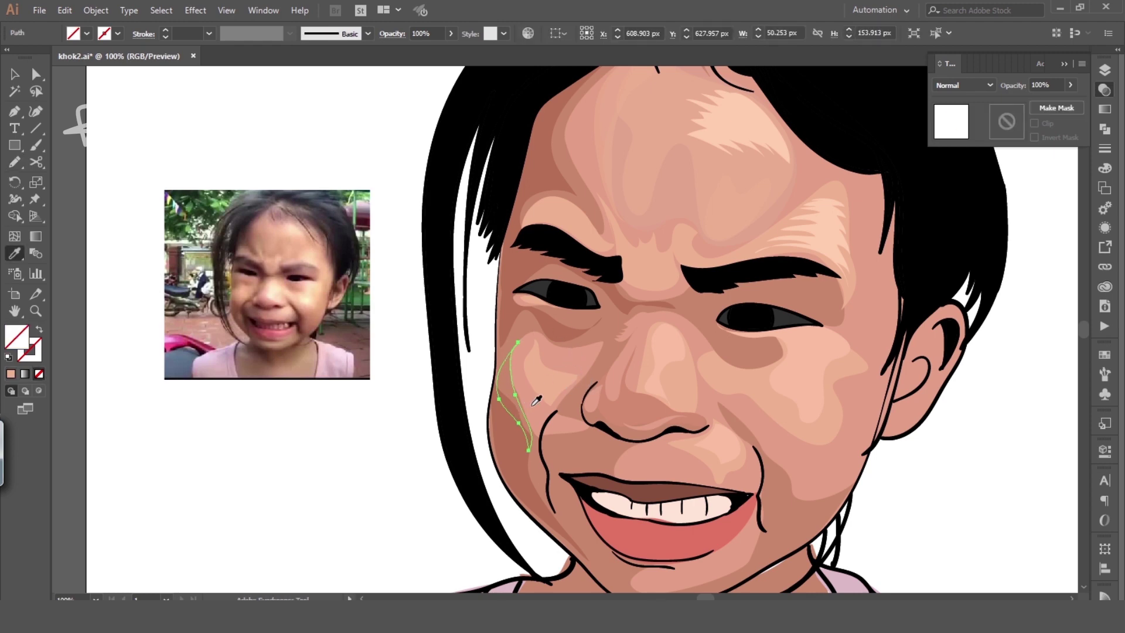
{"action": "left_click", "coordinate": [536, 398]}
{"action": "double_click", "coordinate": [17, 336]}
{"action": "left_click", "coordinate": [960, 273]}
{"action": "key", "text": "a"}
{"action": "left_click", "coordinate": [515, 396]}
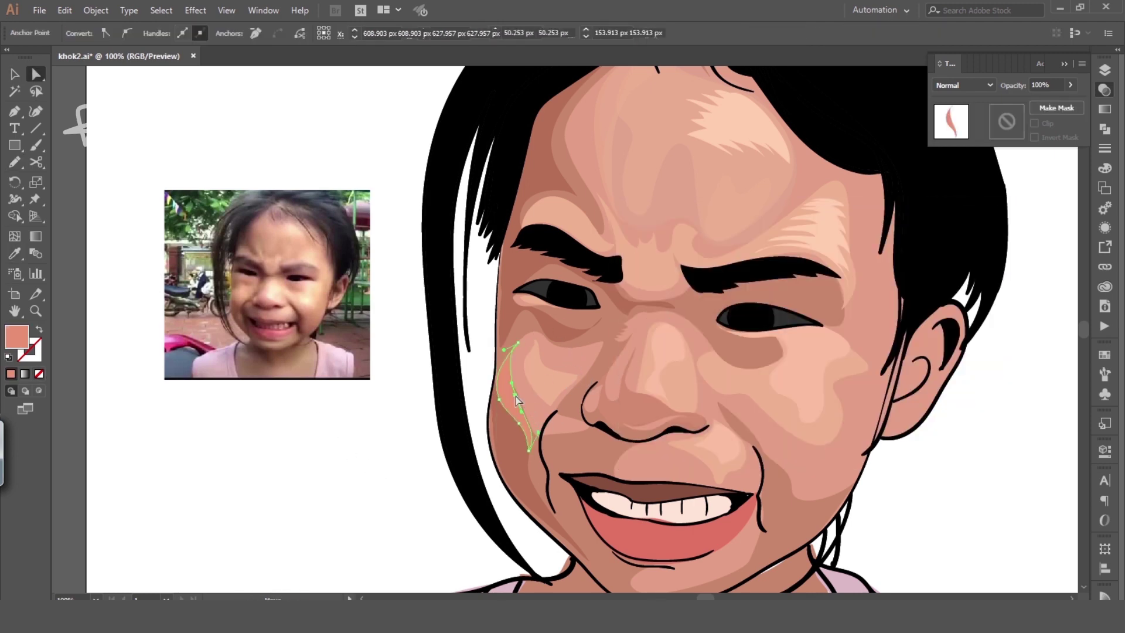
{"action": "key", "text": "ctrl+shift+a"}
{"action": "scroll", "coordinate": [437, 502], "scroll_direction": "up", "scroll_amount": 1}
Draw a pinkish shading patch under the left eye using a sampled, adjusted fill
{"action": "key", "text": "n"}
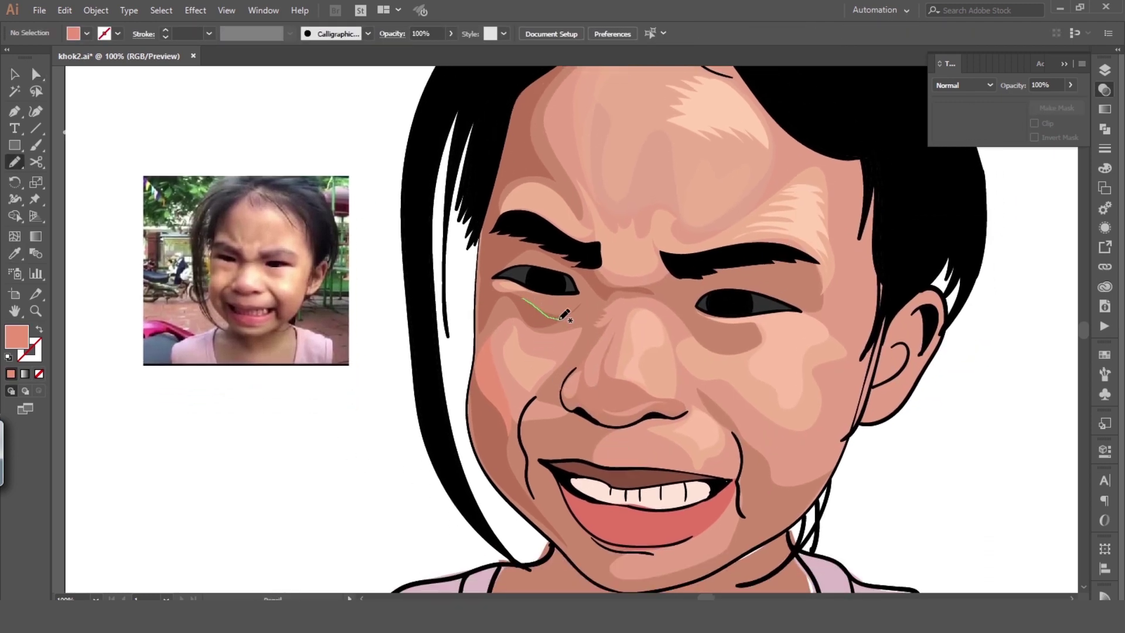
{"action": "left_click_drag", "start_coordinate": [563, 315], "coordinate": [583, 303]}
{"action": "key", "text": "i"}
{"action": "left_click", "coordinate": [598, 287]}
{"action": "double_click", "coordinate": [17, 337]}
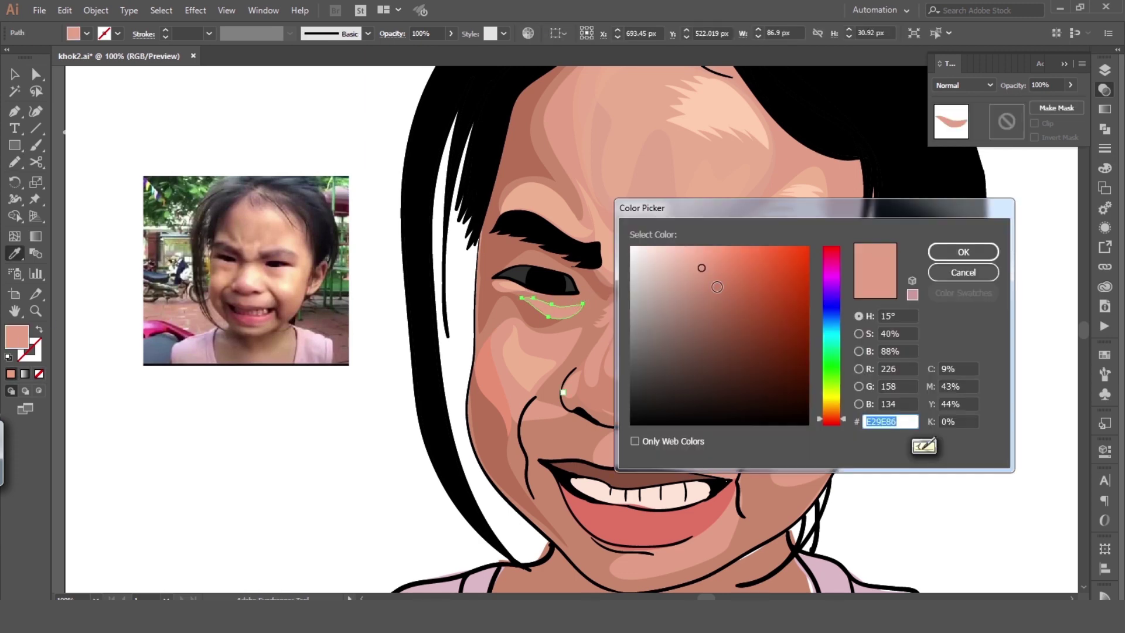
{"action": "key", "text": "Return"}
{"action": "key", "text": "ctrl+shift+a"}
{"action": "key", "text": "ctrl+minus"}
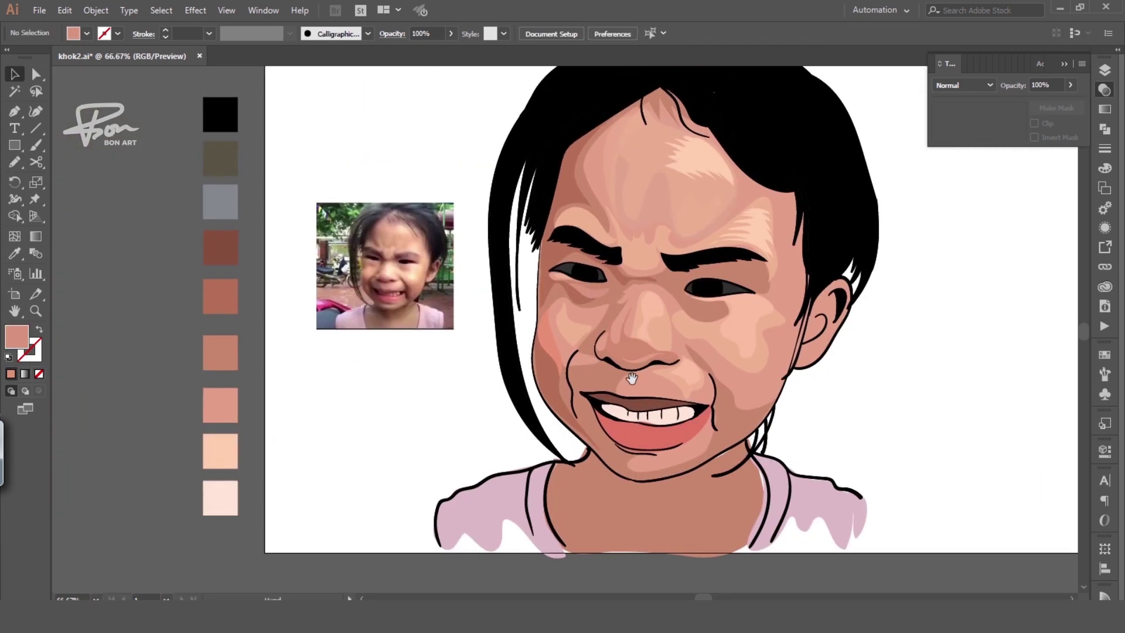
Draw a large shading shape down the right cheek beside the mouth, filled with a resampled skin tone
{"action": "key", "text": "n"}
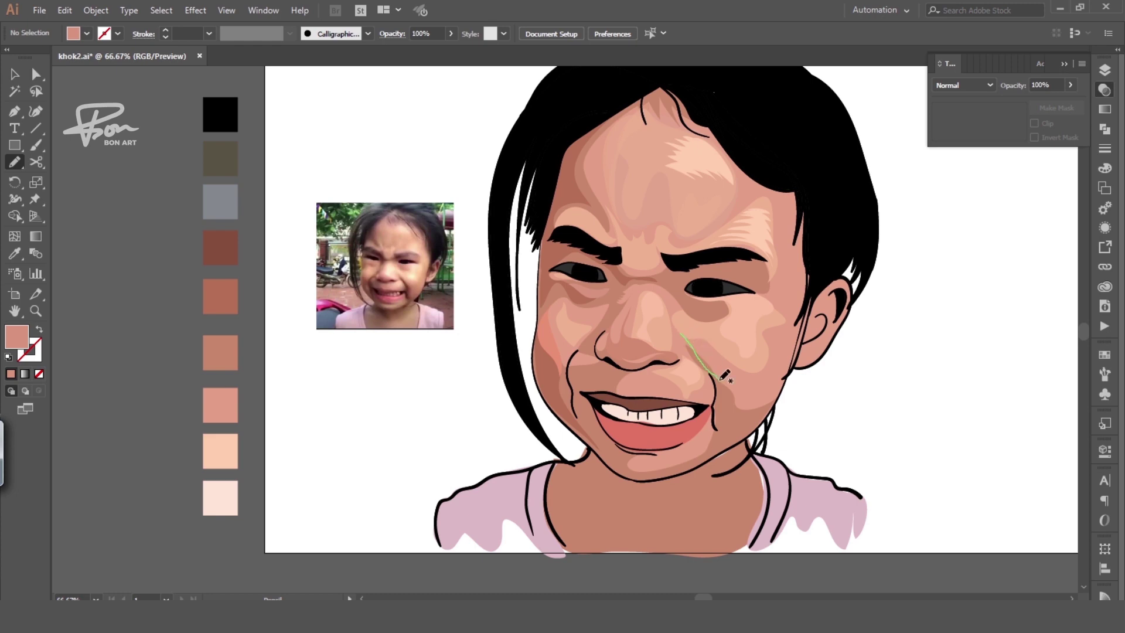
{"action": "left_click_drag", "start_coordinate": [729, 350], "coordinate": [680, 331]}
{"action": "key", "text": "i"}
{"action": "left_click", "coordinate": [568, 334]}
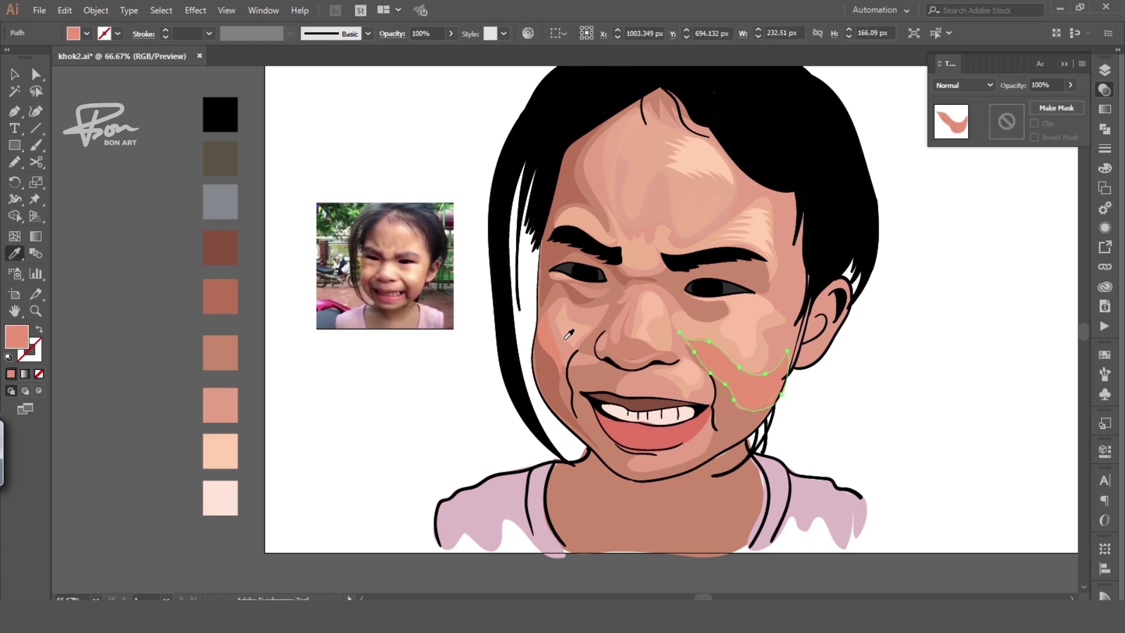
{"action": "left_click", "coordinate": [419, 288]}
{"action": "double_click", "coordinate": [16, 336]}
{"action": "key", "text": "Return"}
{"action": "left_click", "coordinate": [755, 192]}
{"action": "key", "text": "c"}
{"action": "key", "text": "ctrl+shift+a"}
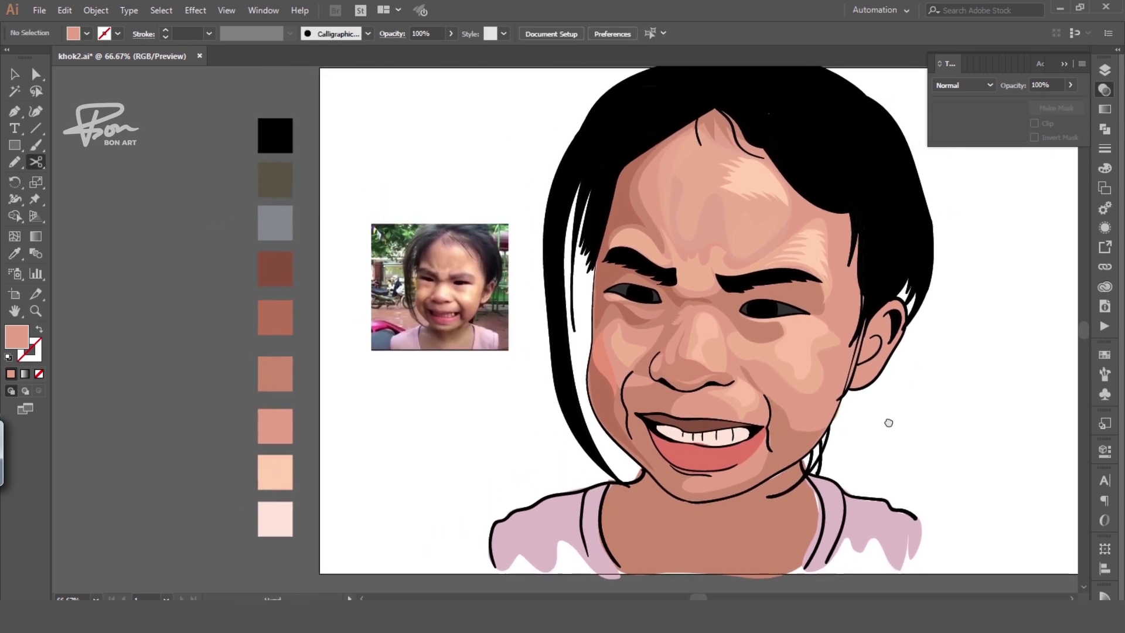
{"action": "scroll", "coordinate": [734, 437], "scroll_direction": "up", "scroll_amount": 1}
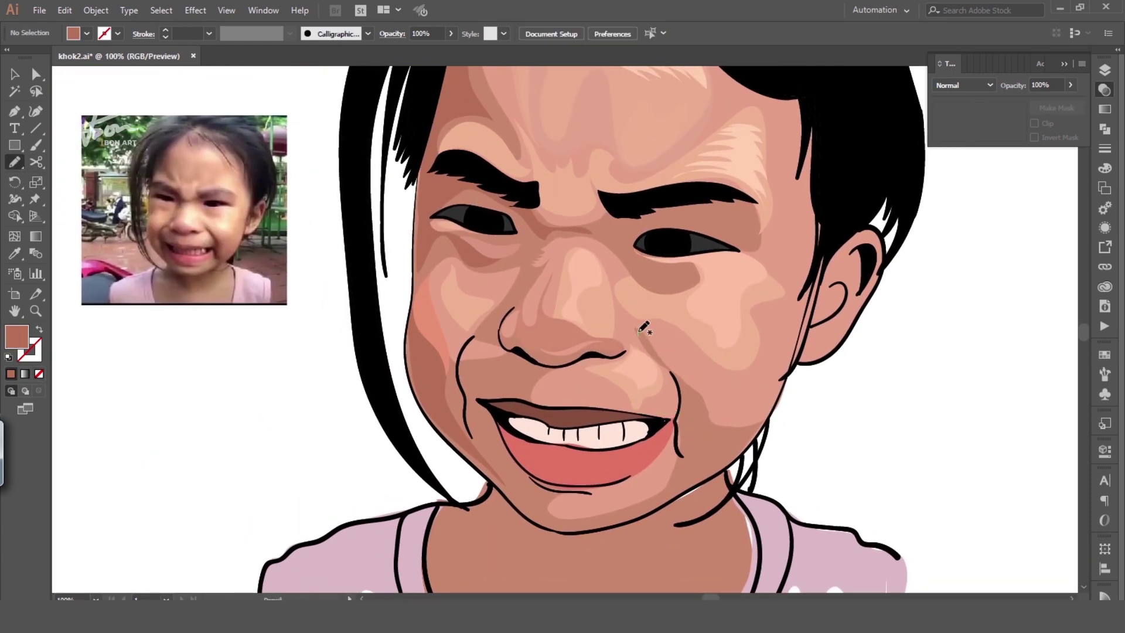
Finish the darker crease shape running down to the mouth corner
{"action": "left_click_drag", "start_coordinate": [675, 380], "coordinate": [675, 382]}
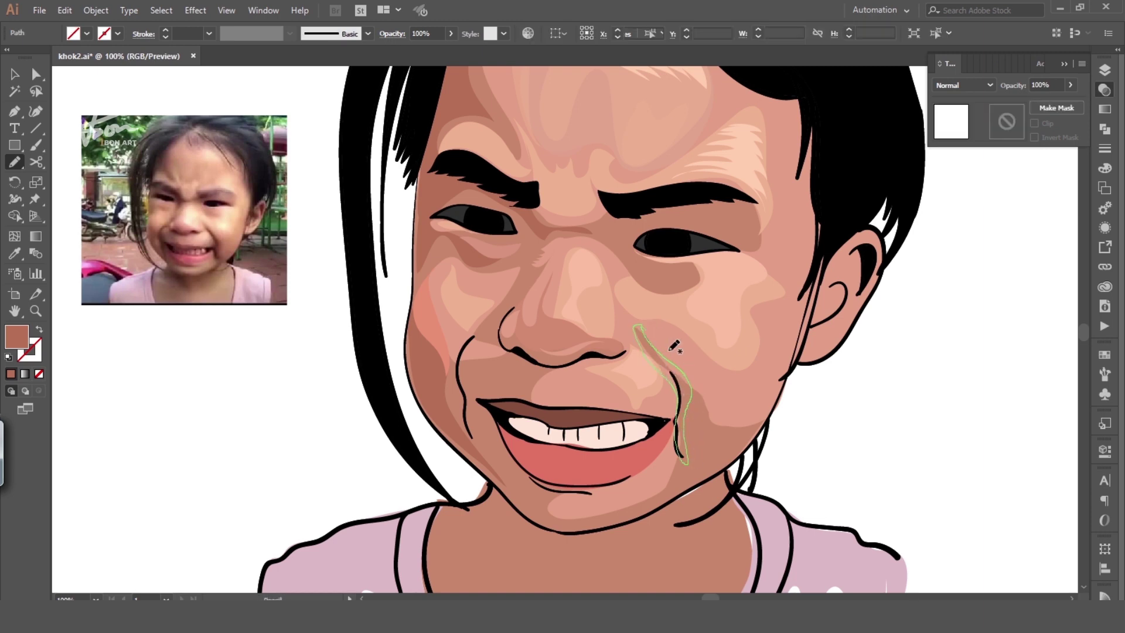
{"action": "mouse_move", "coordinate": [632, 323]}
{"action": "left_mouse_down"}
{"action": "mouse_move", "coordinate": [688, 379]}
{"action": "mouse_move", "coordinate": [684, 389]}
{"action": "left_mouse_up"}
{"action": "key", "text": "i"}
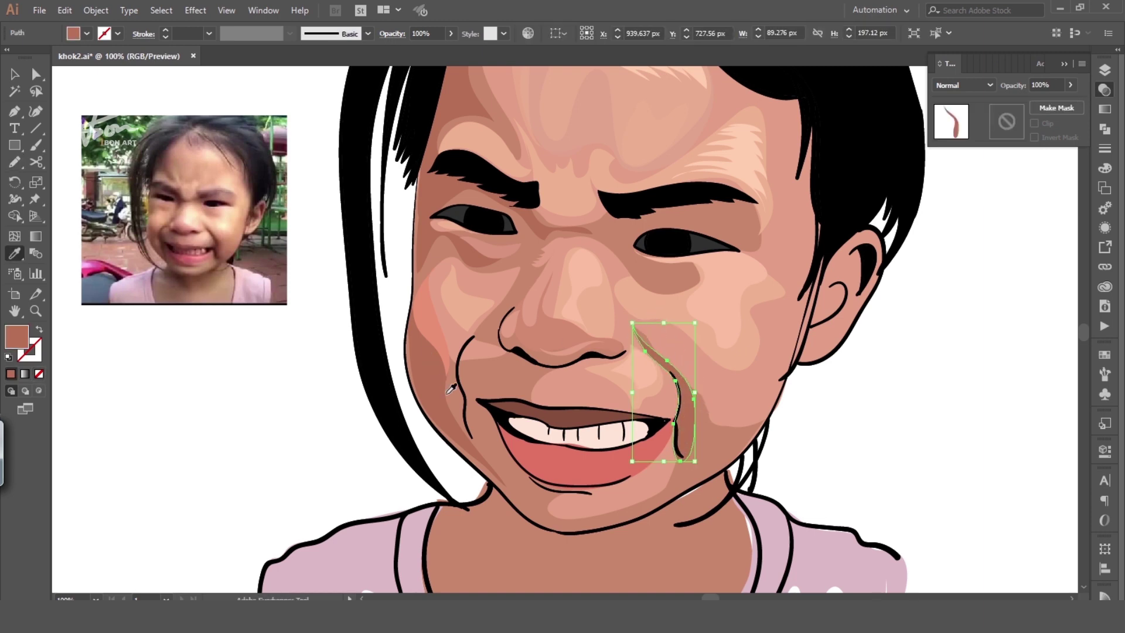
{"action": "key", "text": "v"}
{"action": "key", "text": "ctrl+minus"}
{"action": "scroll", "coordinate": [676, 452], "scroll_direction": "up", "scroll_amount": 1}
Extend the right eyebrow inward with a shape in a lighter sampled skin tone
{"action": "key", "text": "n"}
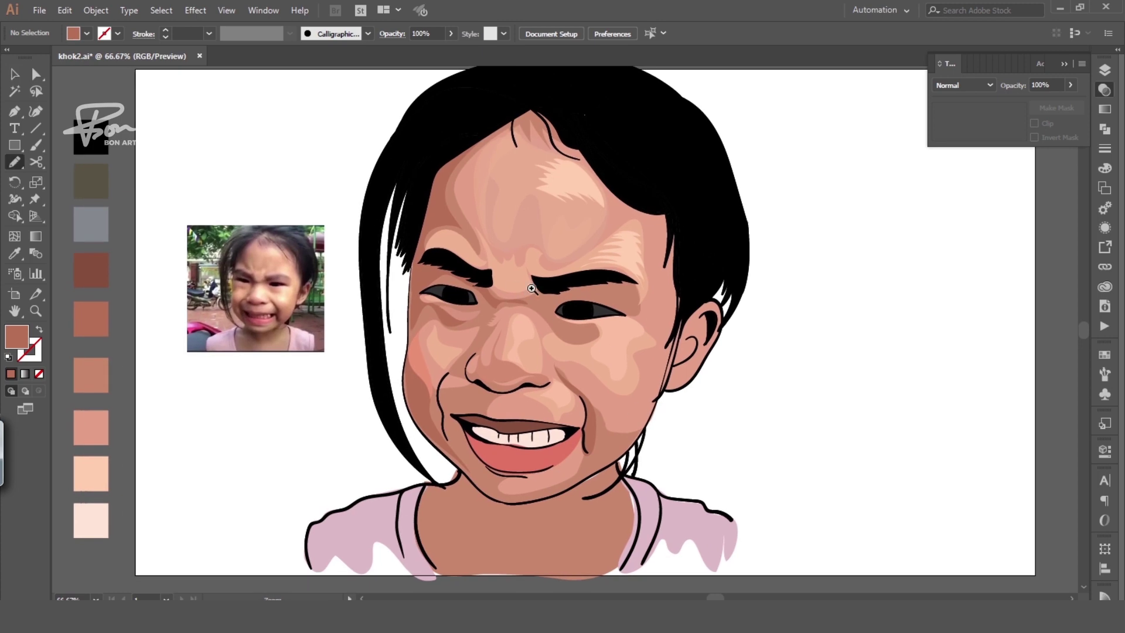
{"action": "scroll", "coordinate": [612, 346], "scroll_direction": "up", "scroll_amount": 1}
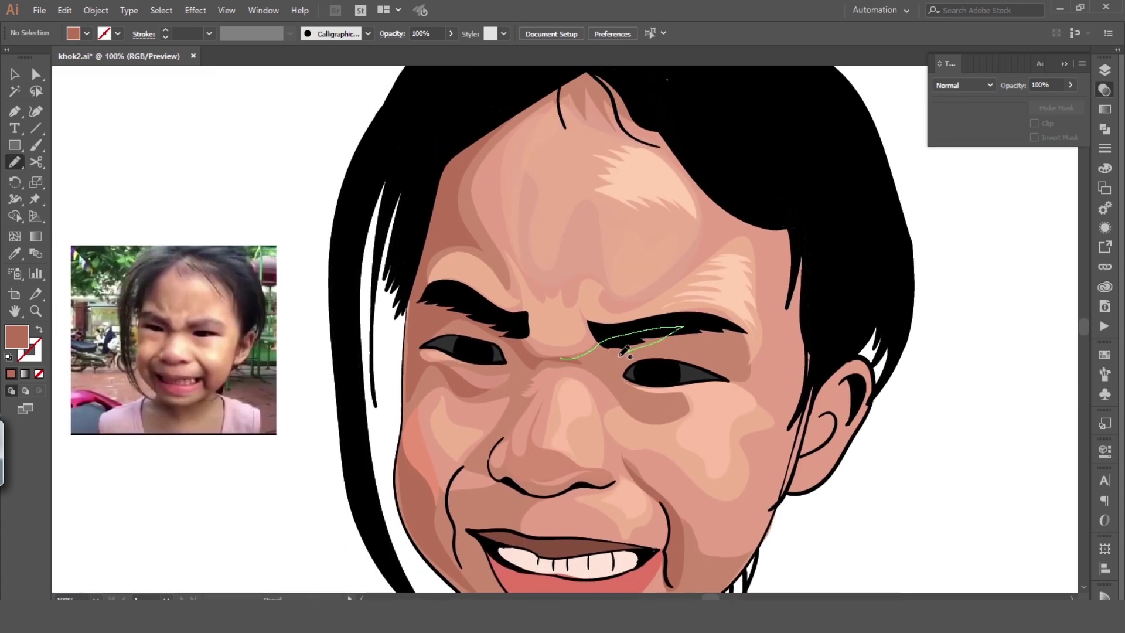
{"action": "left_click_drag", "start_coordinate": [623, 351], "coordinate": [563, 357]}
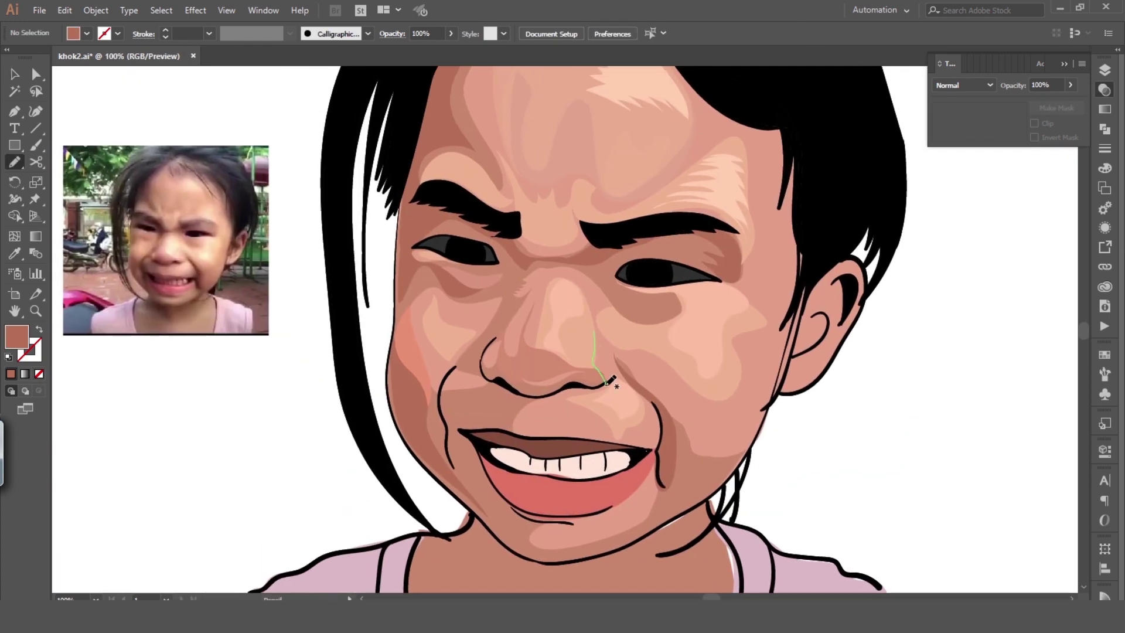
{"action": "key", "text": "i"}
{"action": "left_click", "coordinate": [595, 352]}
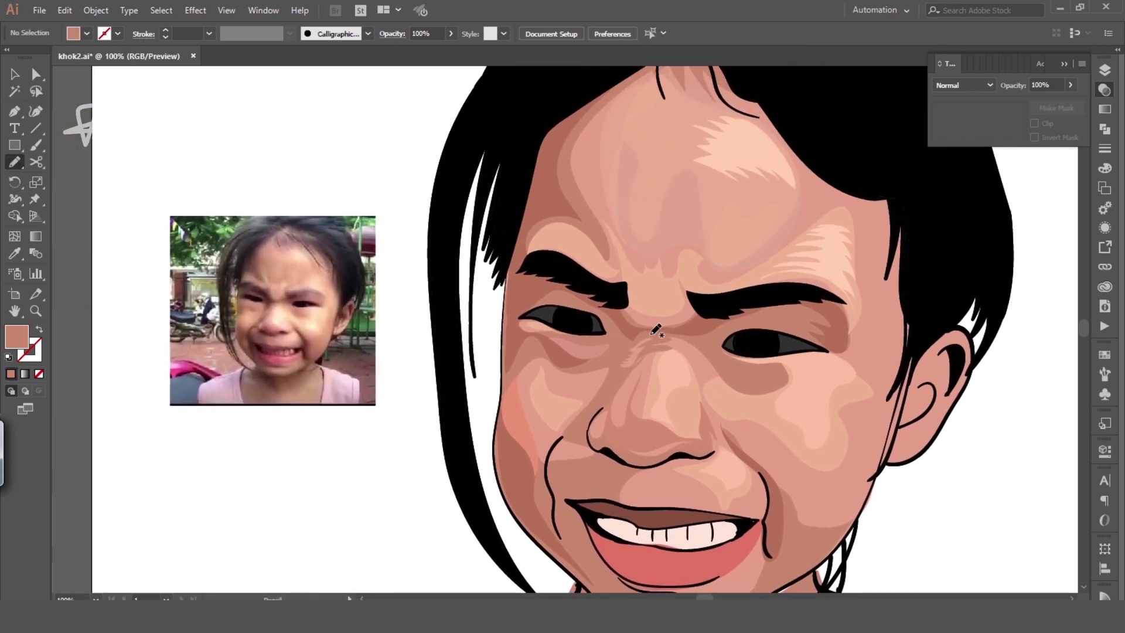
Draw shading shapes on the nose bridge and on the forehead near the hairline
{"action": "left_click_drag", "start_coordinate": [651, 335], "coordinate": [622, 364]}
{"action": "key", "text": "i"}
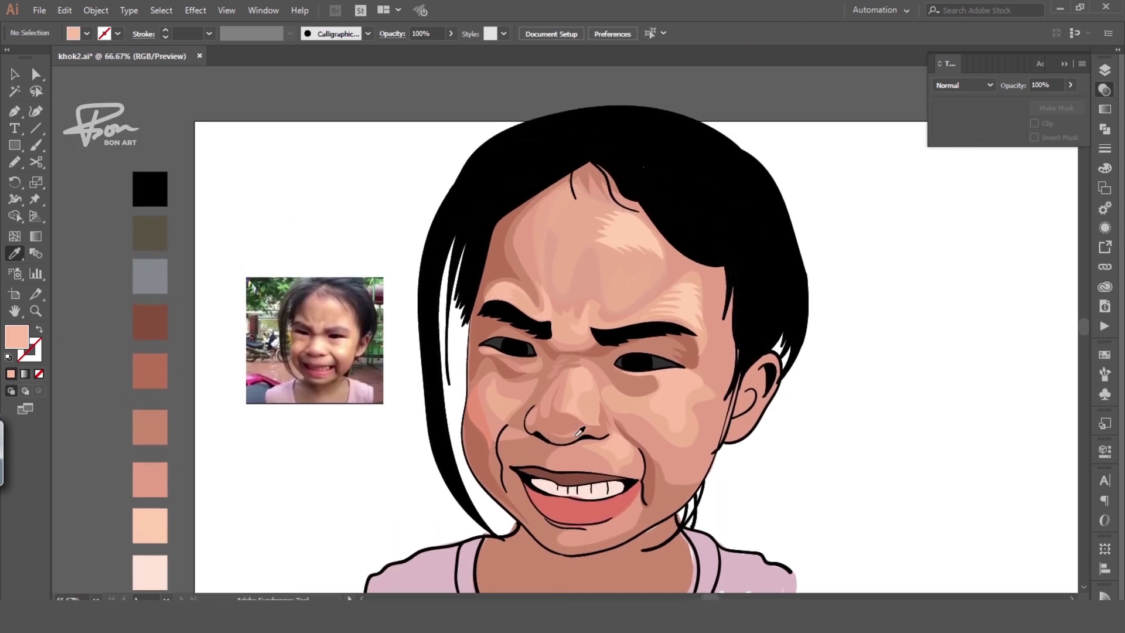
{"action": "key", "text": "n"}
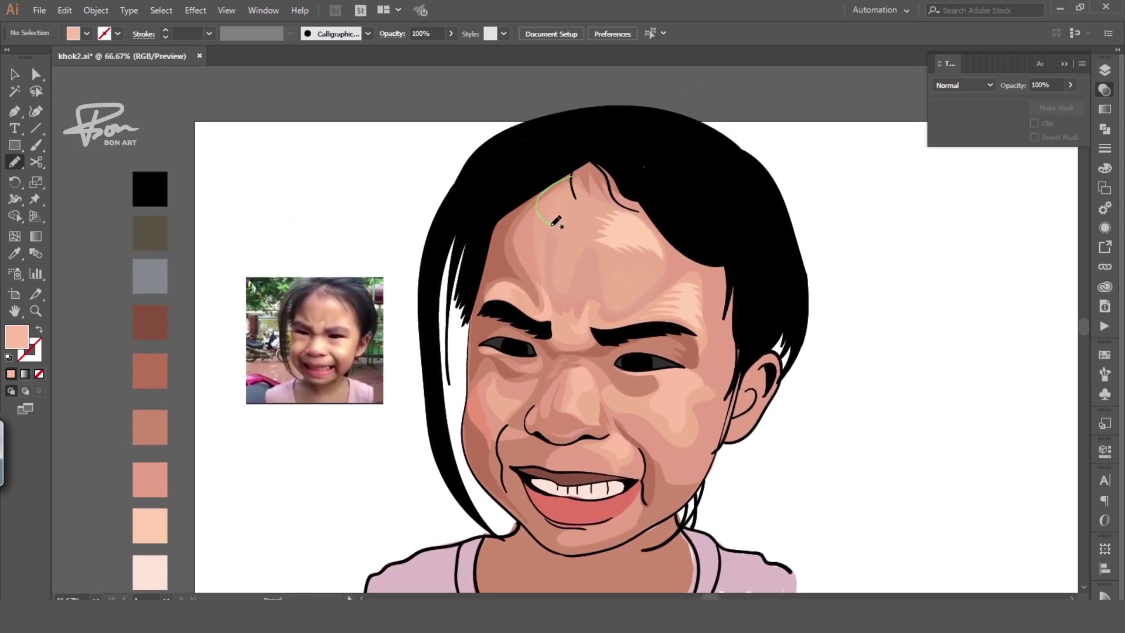
{"action": "left_click_drag", "start_coordinate": [649, 203], "coordinate": [601, 176]}
{"action": "key", "text": "i"}
{"action": "left_click", "coordinate": [322, 294]}
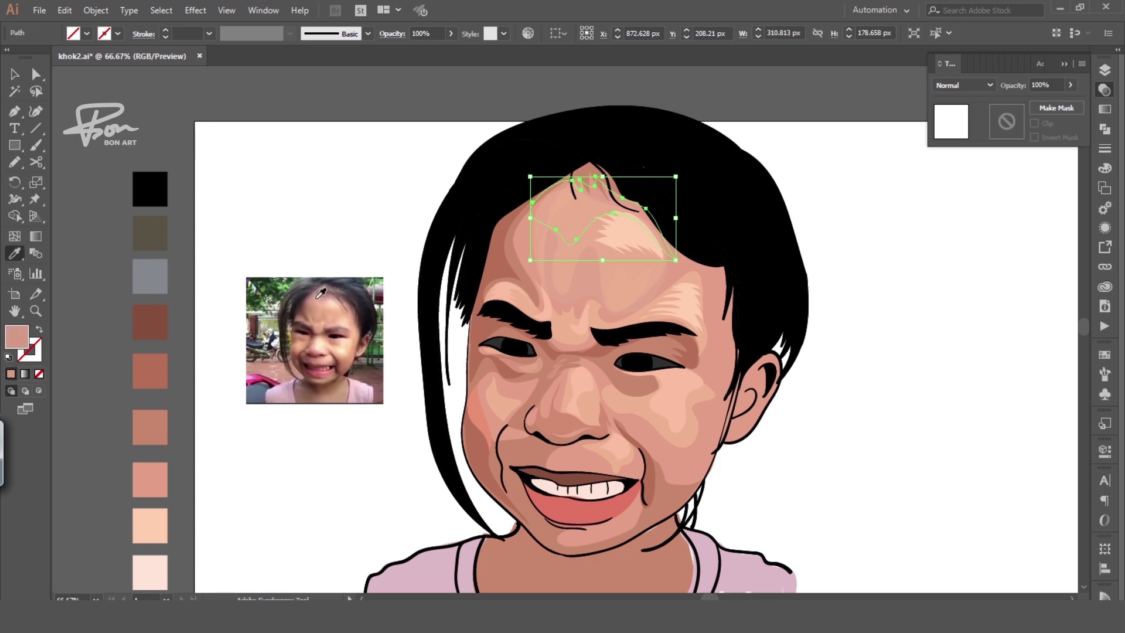
{"action": "key", "text": "v"}
{"action": "left_click", "coordinate": [816, 198]}
Adjust an anchor point on the right-cheek shading shape
{"action": "key", "text": "ctrl+minus"}
{"action": "key", "text": "ctrl+plus"}
{"action": "key", "text": "ctrl+plus"}
{"action": "key", "text": "n"}
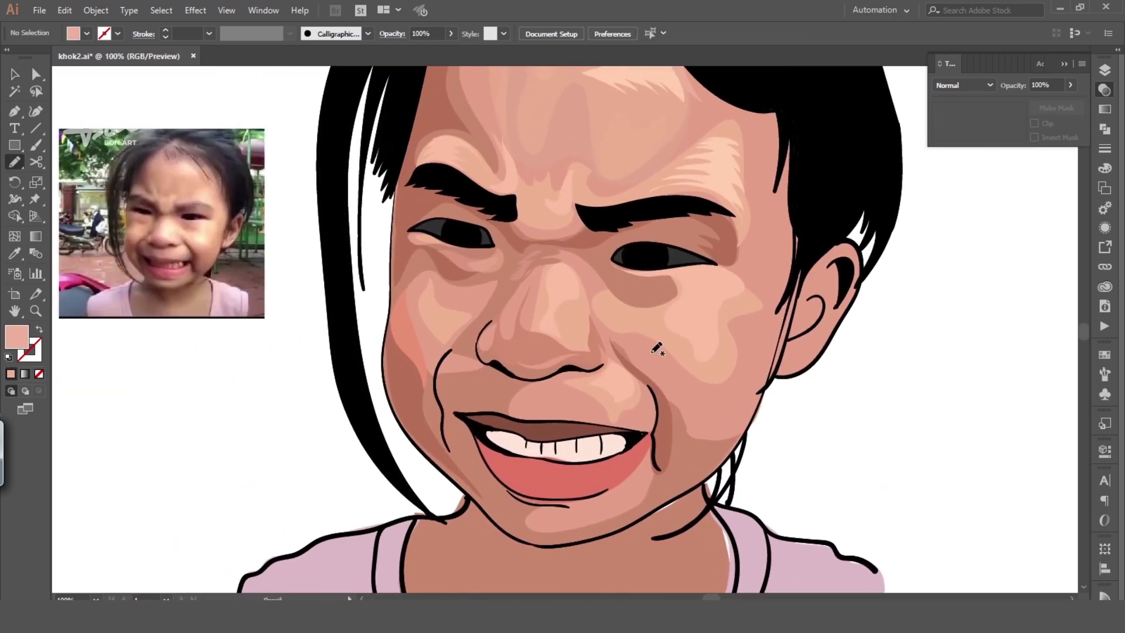
{"action": "key", "text": "a"}
{"action": "left_click", "coordinate": [662, 374]}
{"action": "left_click", "coordinate": [669, 393]}
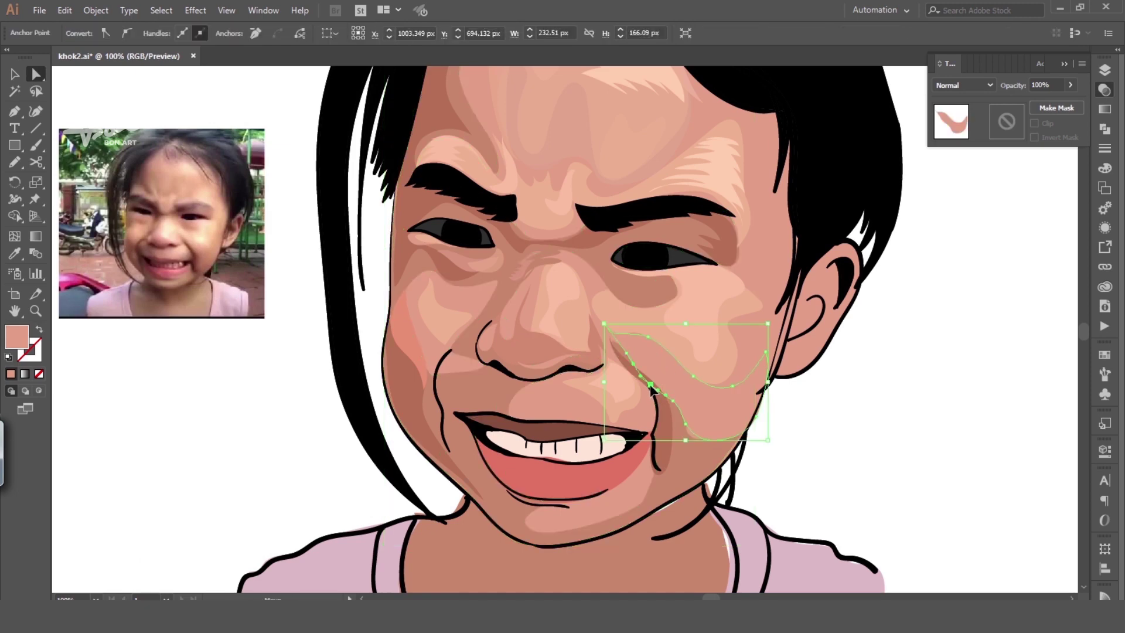
{"action": "left_click", "coordinate": [20, 161]}
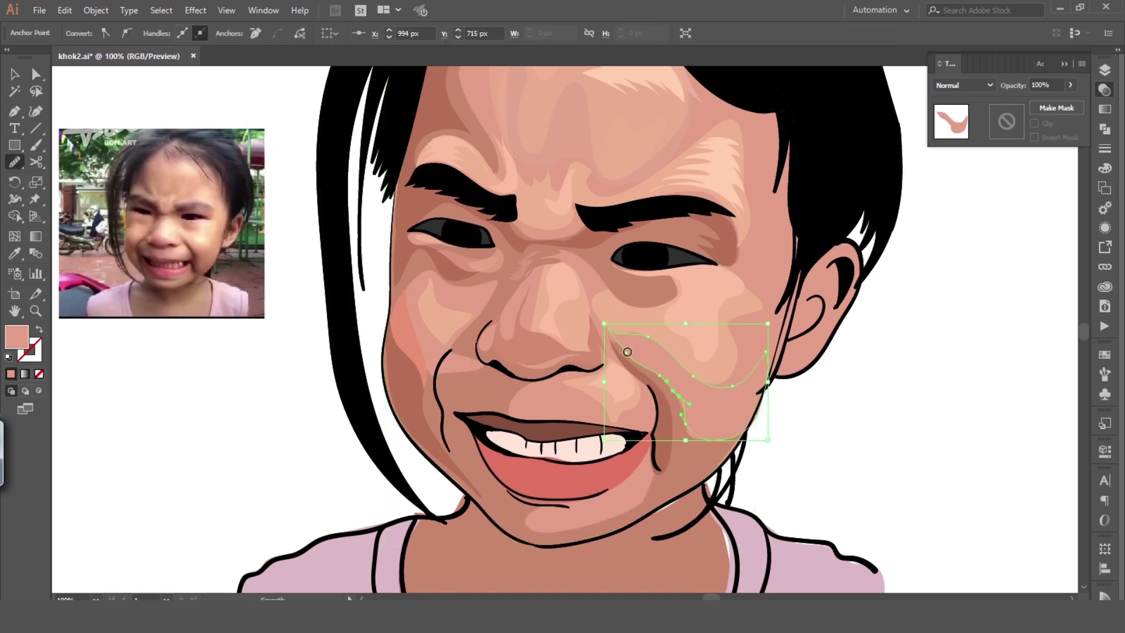
Draw highlight strokes over the right eye and above the left eye
{"action": "key", "text": "ctrl+shift+a"}
{"action": "key", "text": "ctrl+minus"}
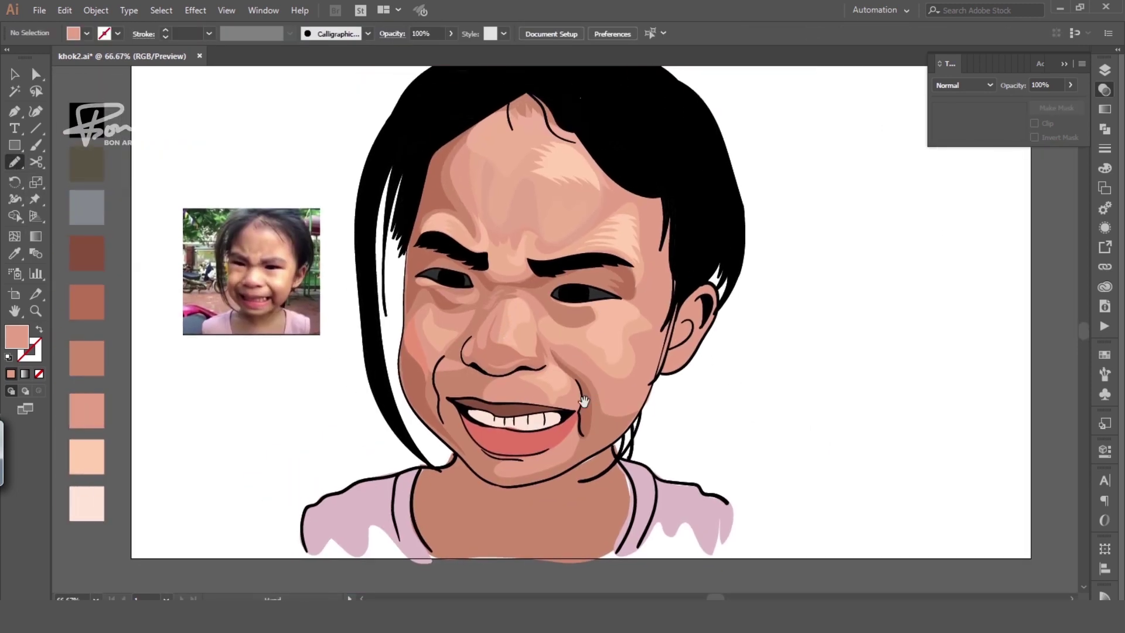
{"action": "key", "text": "ctrl+plus"}
{"action": "left_click_drag", "start_coordinate": [657, 291], "coordinate": [652, 296]}
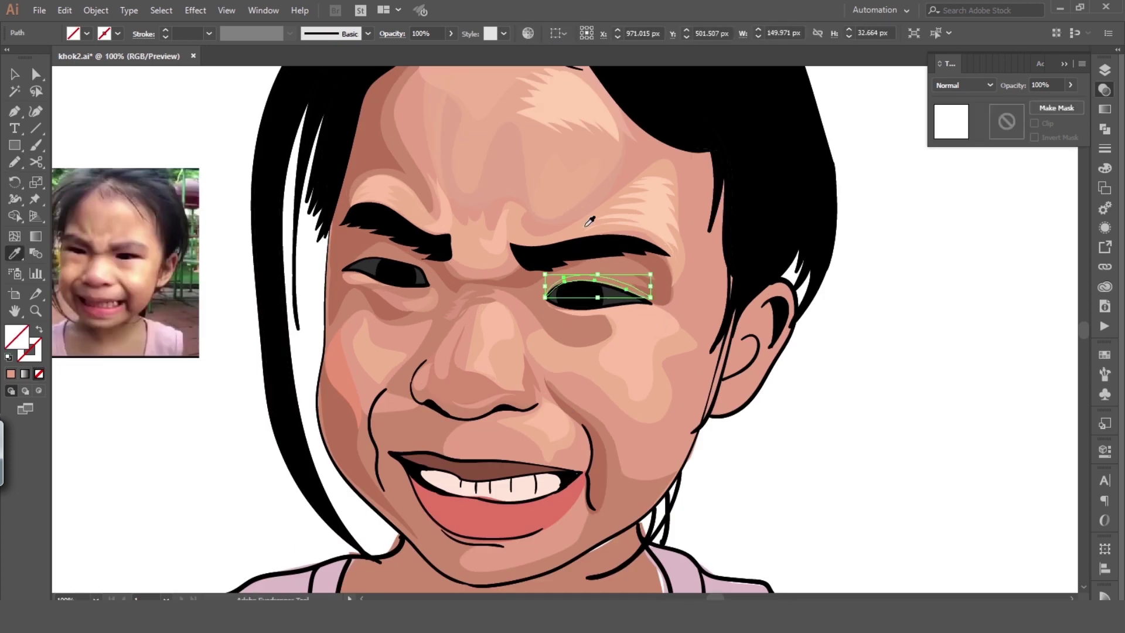
{"action": "key", "text": "ctrl+shift+a"}
{"action": "mouse_move", "coordinate": [592, 271]}
{"action": "left_mouse_down"}
{"action": "mouse_move", "coordinate": [677, 313]}
{"action": "mouse_move", "coordinate": [727, 309]}
{"action": "mouse_move", "coordinate": [771, 284]}
{"action": "left_mouse_up"}
{"action": "key", "text": "ctrl+shift+a"}
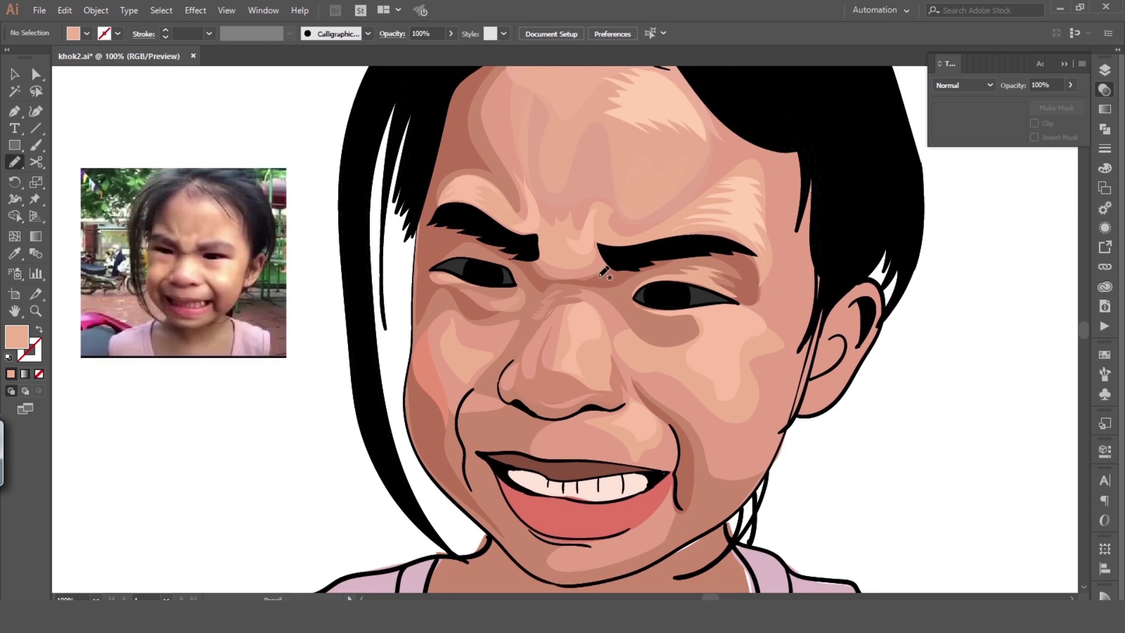
{"action": "left_click_drag", "start_coordinate": [519, 261], "coordinate": [520, 262]}
{"action": "key", "text": "ctrl+shift+a"}
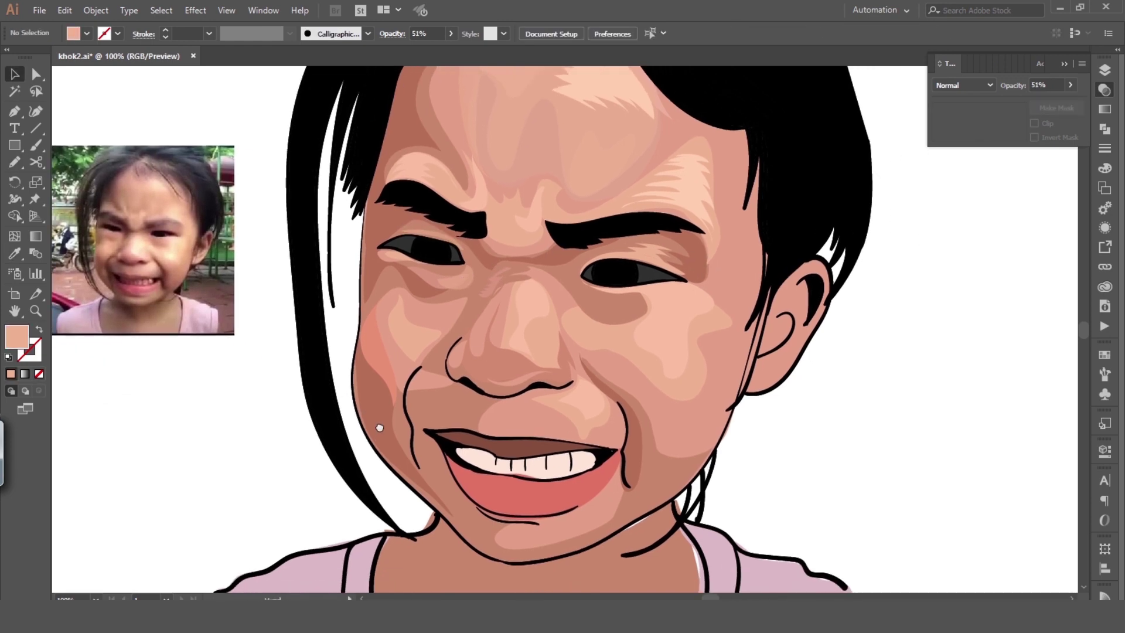
Fill the nose highlight path with pale pink
{"action": "mouse_move", "coordinate": [575, 377]}
{"action": "left_mouse_down"}
{"action": "mouse_move", "coordinate": [517, 349]}
{"action": "mouse_move", "coordinate": [523, 317]}
{"action": "left_mouse_up"}
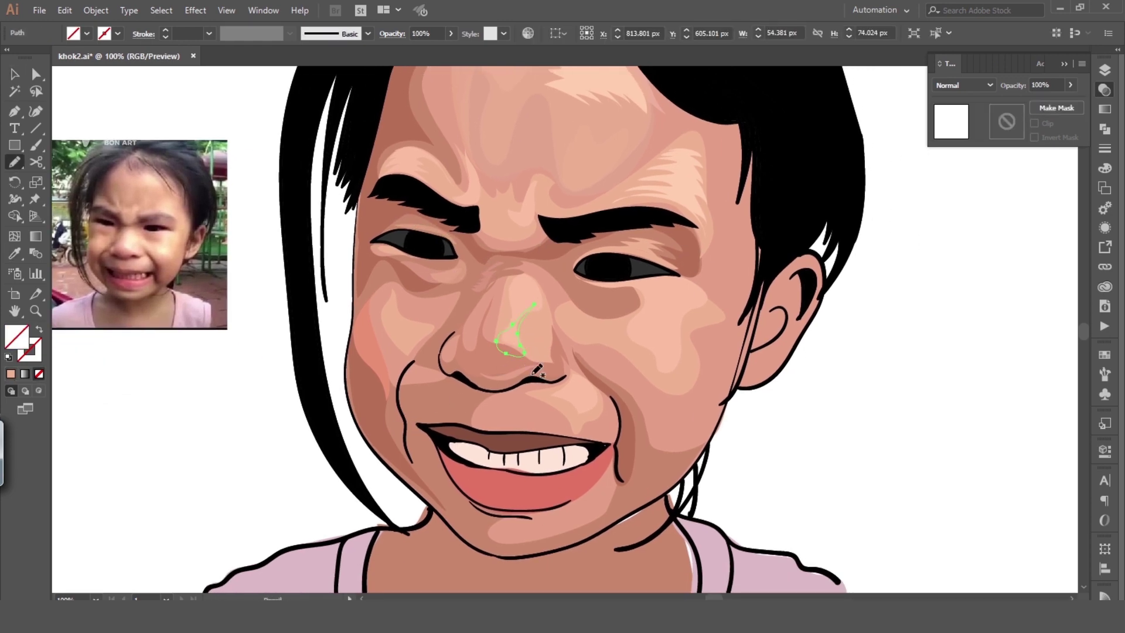
{"action": "key", "text": "ctrl+shift+a"}
{"action": "left_click", "coordinate": [519, 336], "text": "ctrl"}
{"action": "key", "text": "i"}
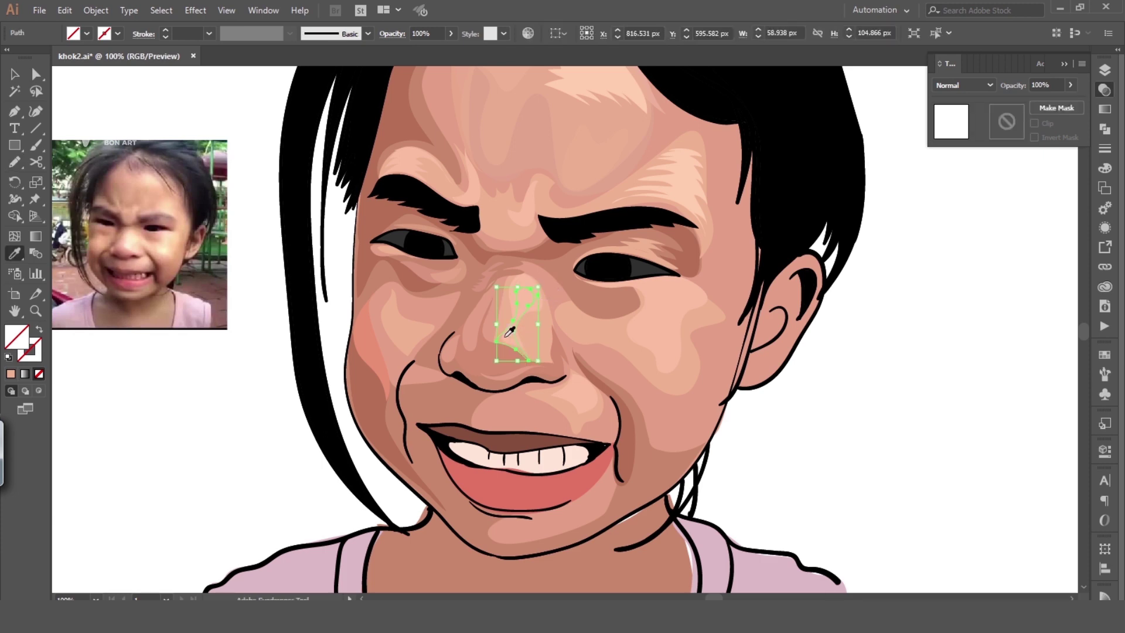
{"action": "left_click", "coordinate": [142, 238]}
{"action": "key", "text": "ctrl+shift+a"}
{"action": "key", "text": "n"}
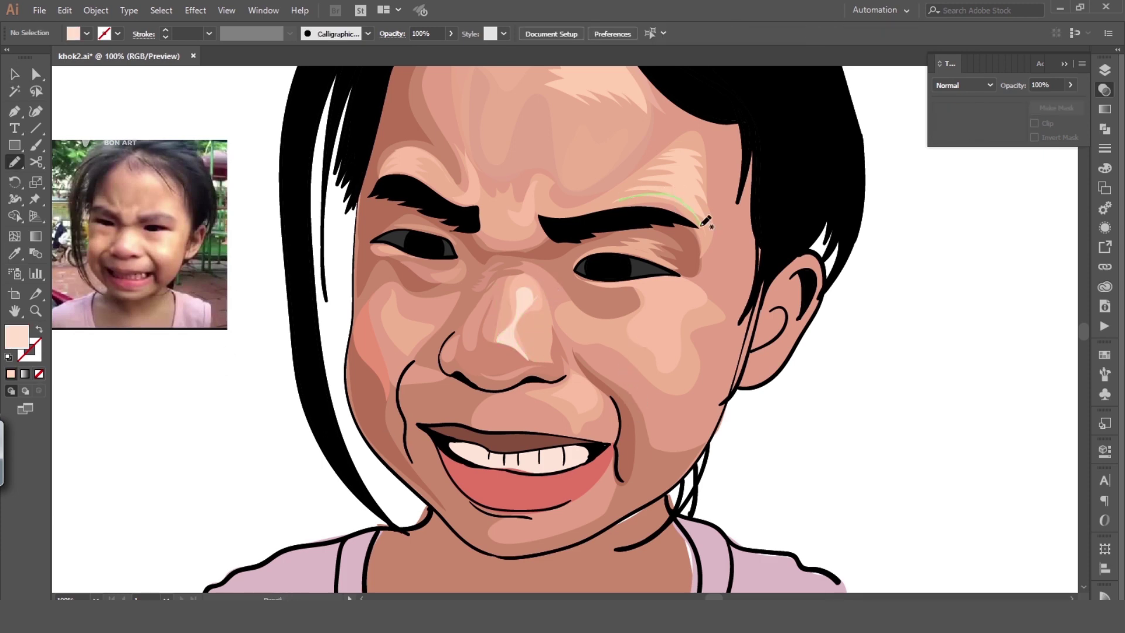
Draw light highlight shapes along the right eyebrow and on the forehead
{"action": "left_click_drag", "start_coordinate": [705, 221], "coordinate": [705, 222]}
{"action": "key", "text": "i"}
{"action": "key", "text": "ctrl+shift+a"}
{"action": "key", "text": "n"}
{"action": "scroll", "coordinate": [591, 137], "scroll_direction": "up", "scroll_amount": 3}
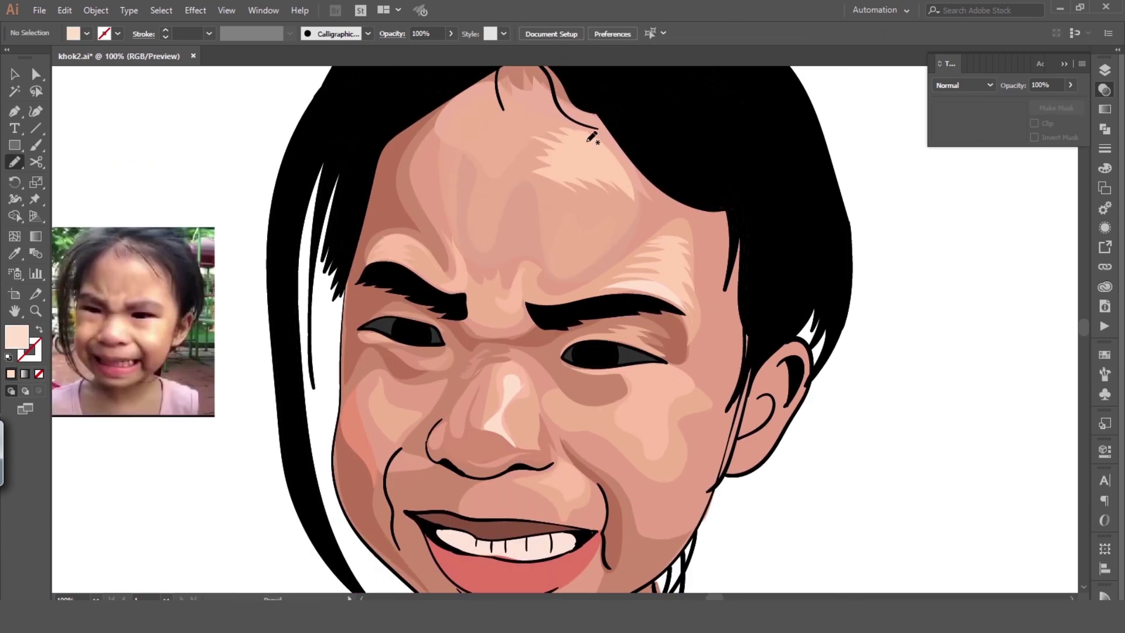
{"action": "left_click_drag", "start_coordinate": [551, 118], "coordinate": [552, 120]}
{"action": "key", "text": "i"}
{"action": "key", "text": "ctrl+shift+a"}
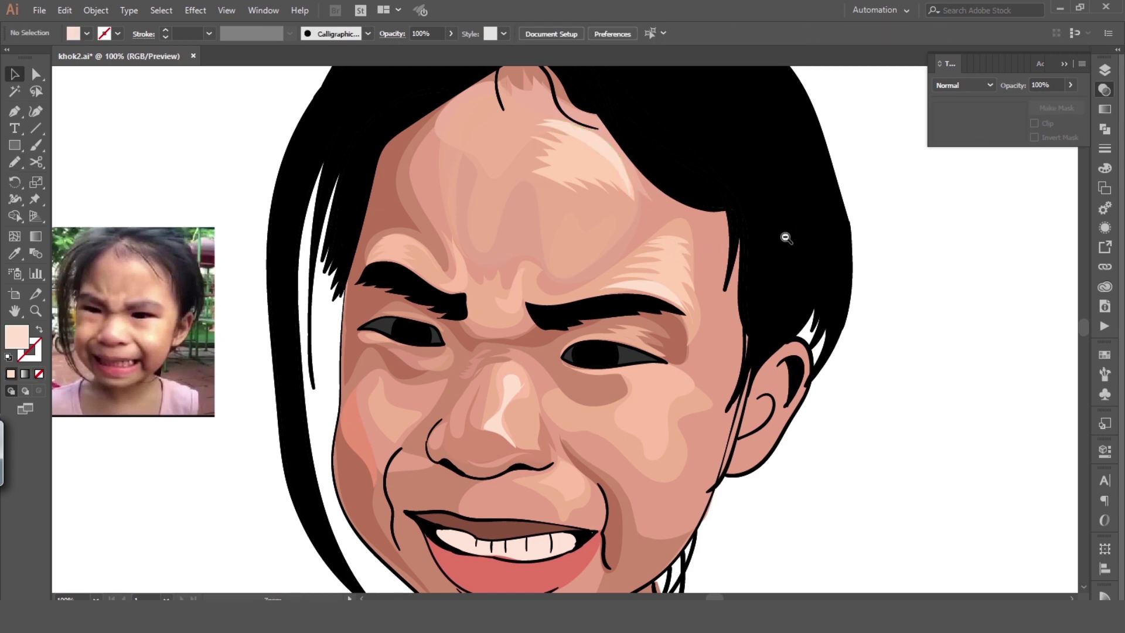
Undo a stray forehead stroke and fill the forehead highlight with a sampled colour
{"action": "key", "text": "ctrl+minus"}
{"action": "key", "text": "v"}
{"action": "key", "text": "ctrl+plus"}
{"action": "key", "text": "n"}
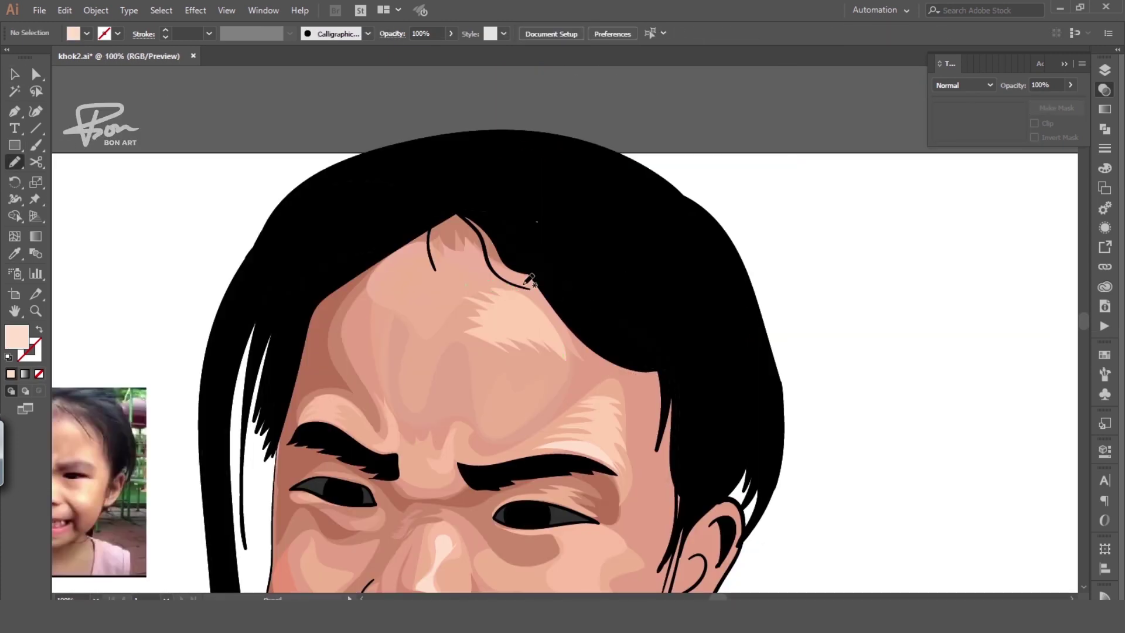
{"action": "mouse_move", "coordinate": [474, 275]}
{"action": "left_mouse_down"}
{"action": "mouse_move", "coordinate": [555, 311]}
{"action": "mouse_move", "coordinate": [518, 285]}
{"action": "left_mouse_up"}
{"action": "key", "text": "ctrl+z"}
{"action": "key", "text": "i"}
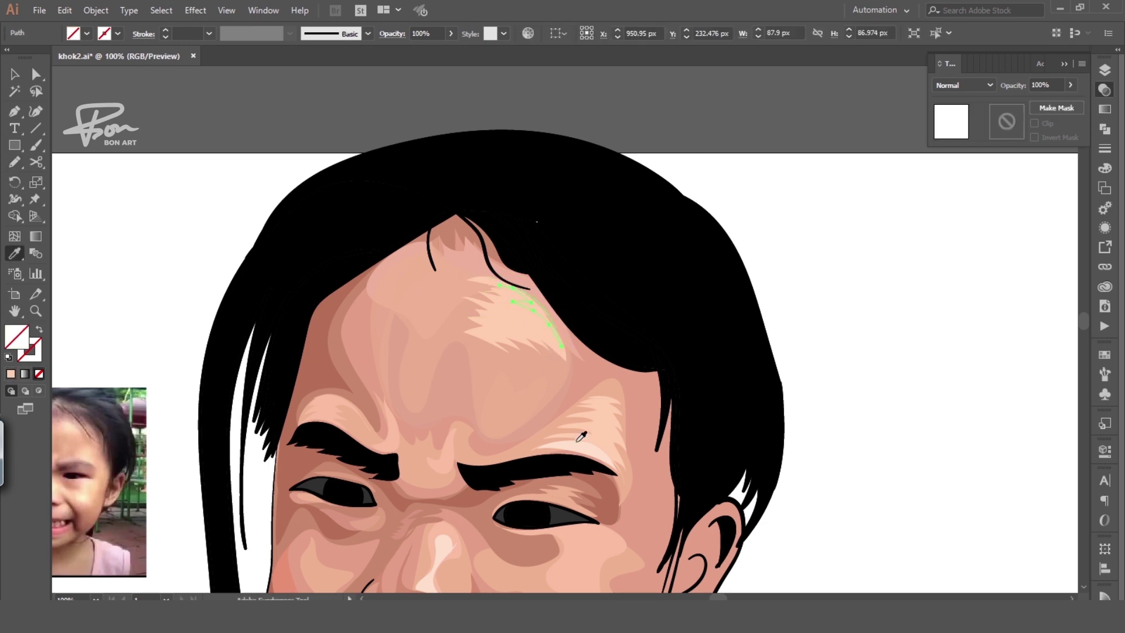
{"action": "left_click", "coordinate": [582, 439]}
{"action": "key", "text": "ctrl+shift+a"}
{"action": "key", "text": "ctrl+minus"}
Draw a right-cheek shading shape filled with darker pink
{"action": "key", "text": "b"}
{"action": "key", "text": "n"}
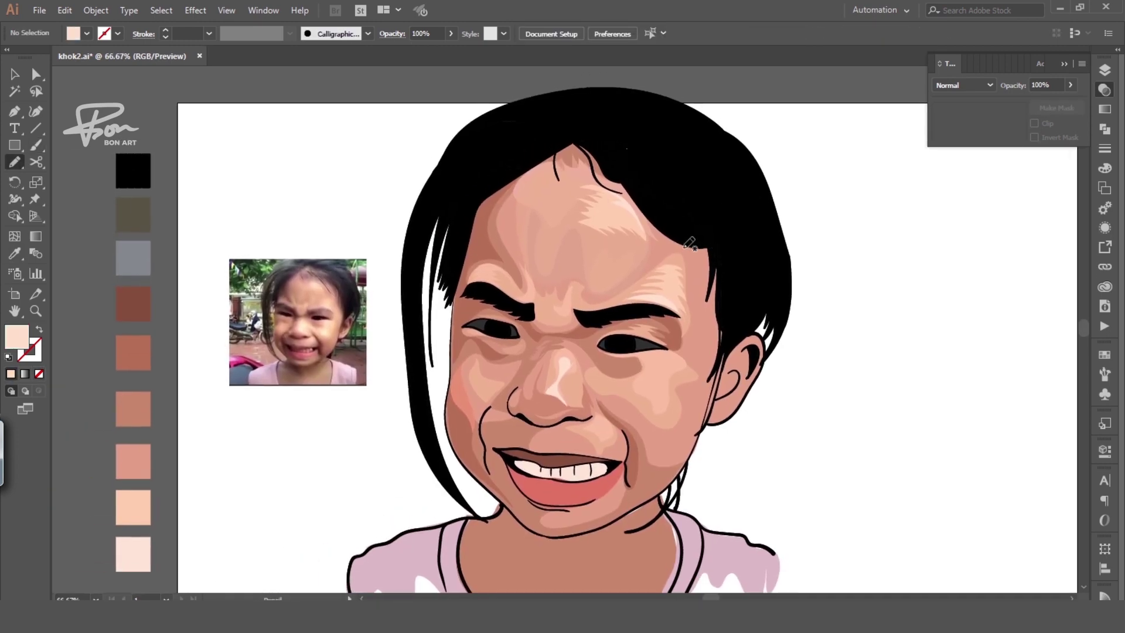
{"action": "left_click_drag", "start_coordinate": [690, 271], "coordinate": [685, 252]}
{"action": "key", "text": "i"}
{"action": "left_click", "coordinate": [679, 298]}
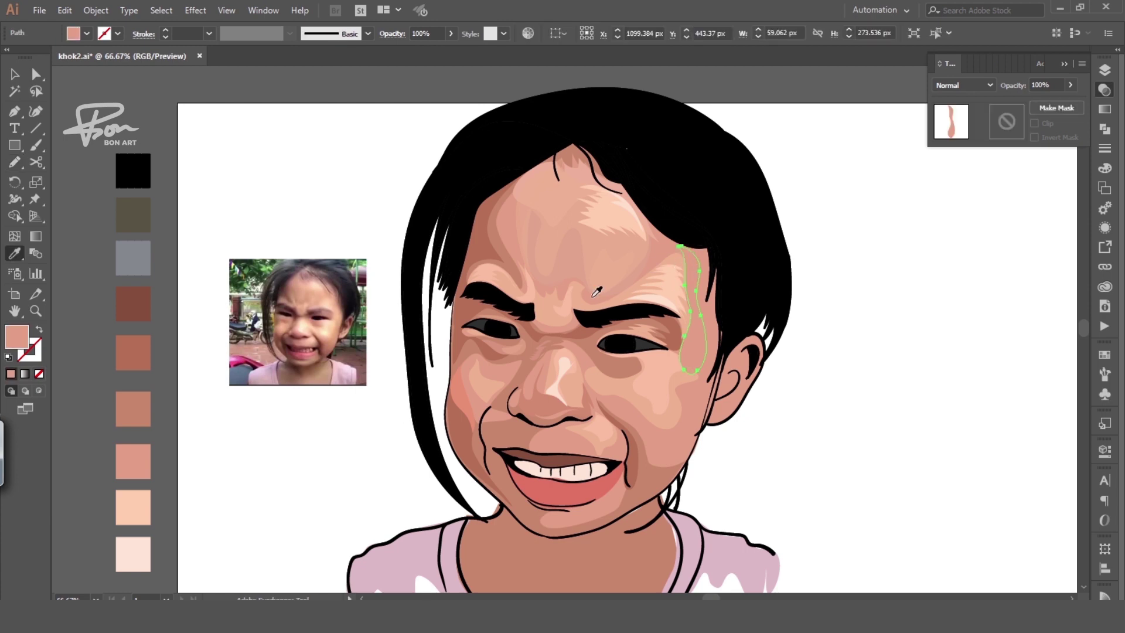
{"action": "key", "text": "ctrl+shift+a"}
Add more shading strokes on the cheek and near the mouth corner
{"action": "key", "text": "v"}
{"action": "left_click_drag", "start_coordinate": [729, 370], "coordinate": [718, 302]}
{"action": "key", "text": "n"}
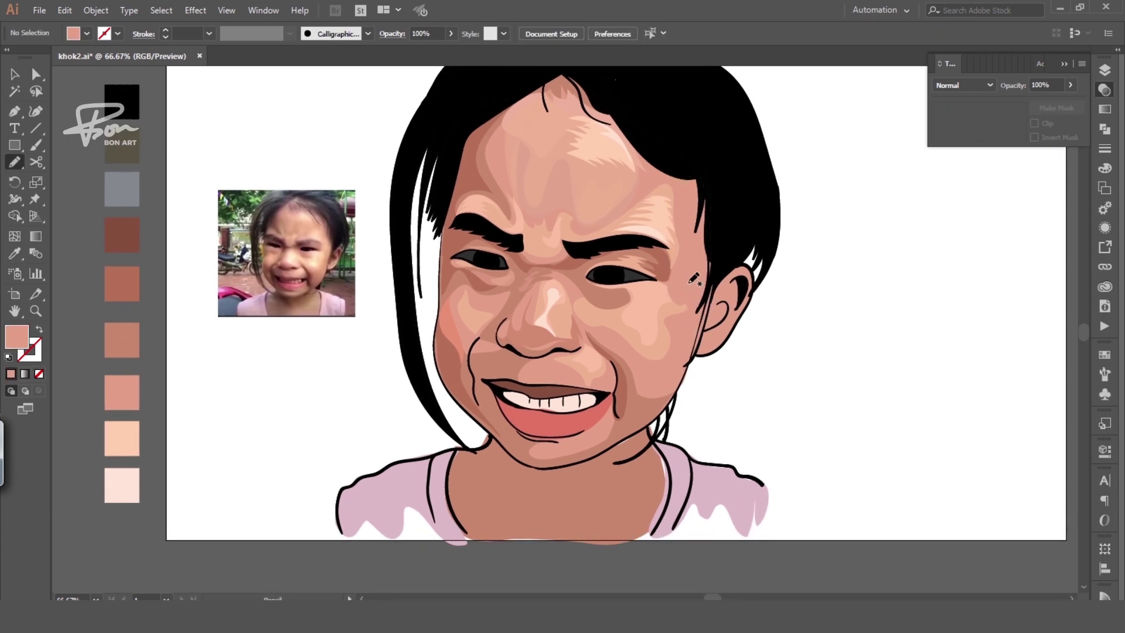
{"action": "left_click_drag", "start_coordinate": [664, 357], "coordinate": [665, 362]}
{"action": "key", "text": "ctrl+shift+a"}
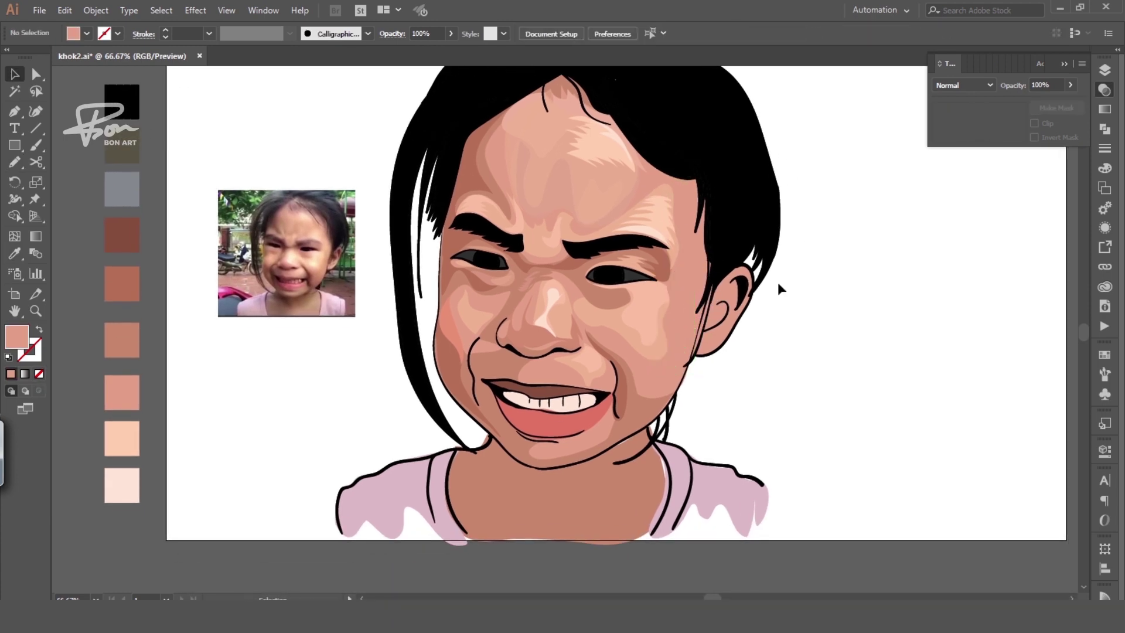
{"action": "key", "text": "v"}
{"action": "key", "text": "n"}
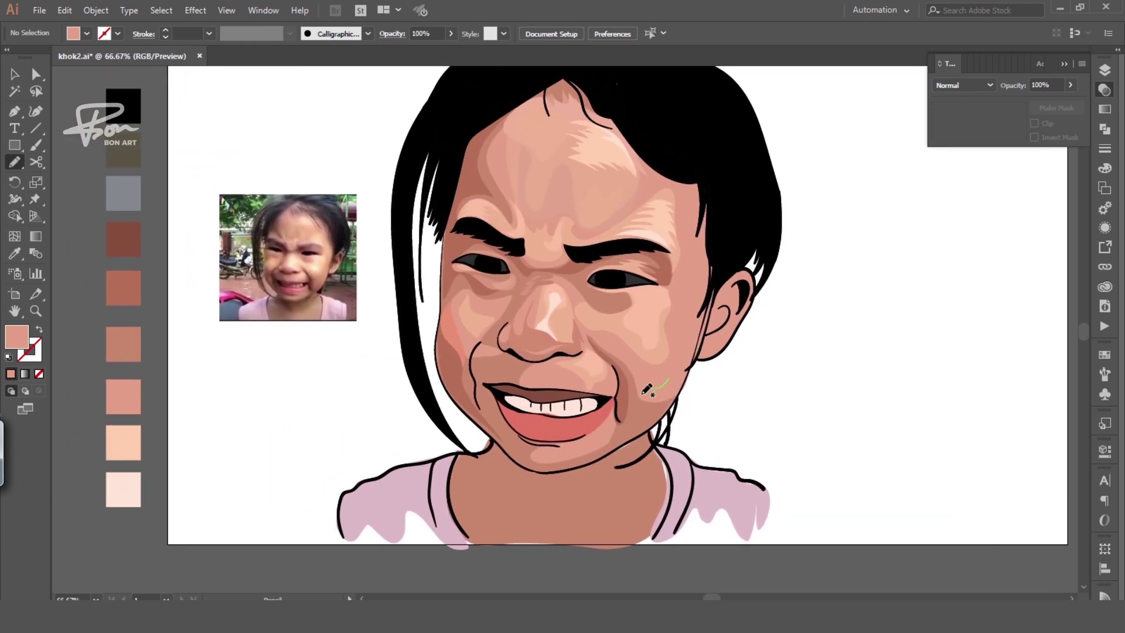
{"action": "left_click_drag", "start_coordinate": [643, 393], "coordinate": [677, 381]}
{"action": "key", "text": "i"}
{"action": "key", "text": "ctrl+shift+a"}
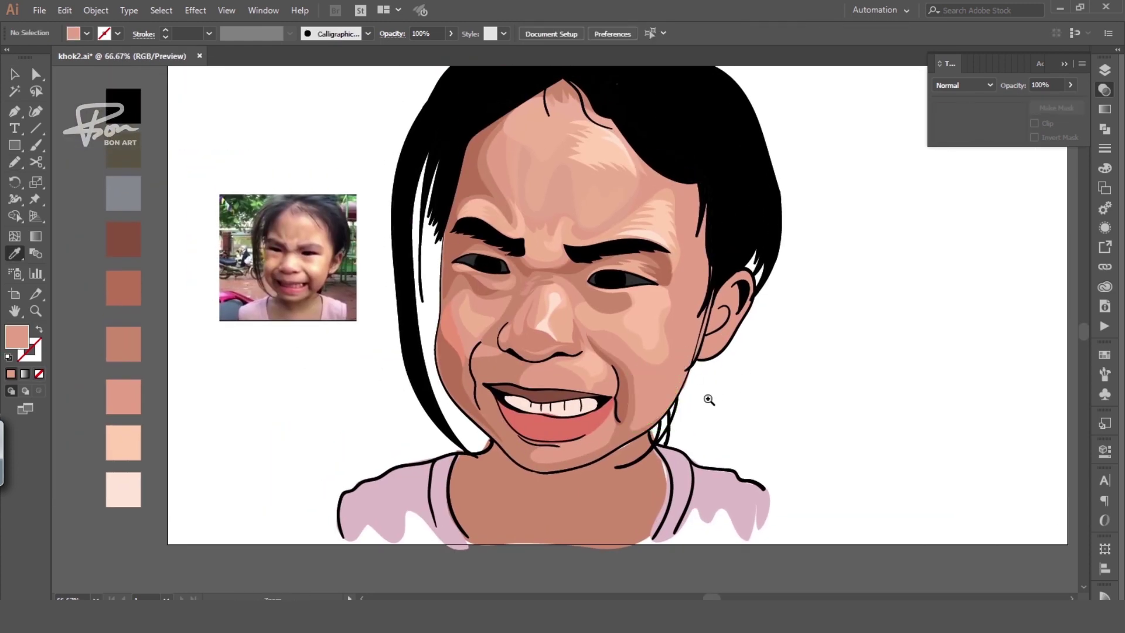
{"action": "left_click", "coordinate": [551, 380]}
Shade the left mouth crease with a darker skin colour
{"action": "key", "text": "n"}
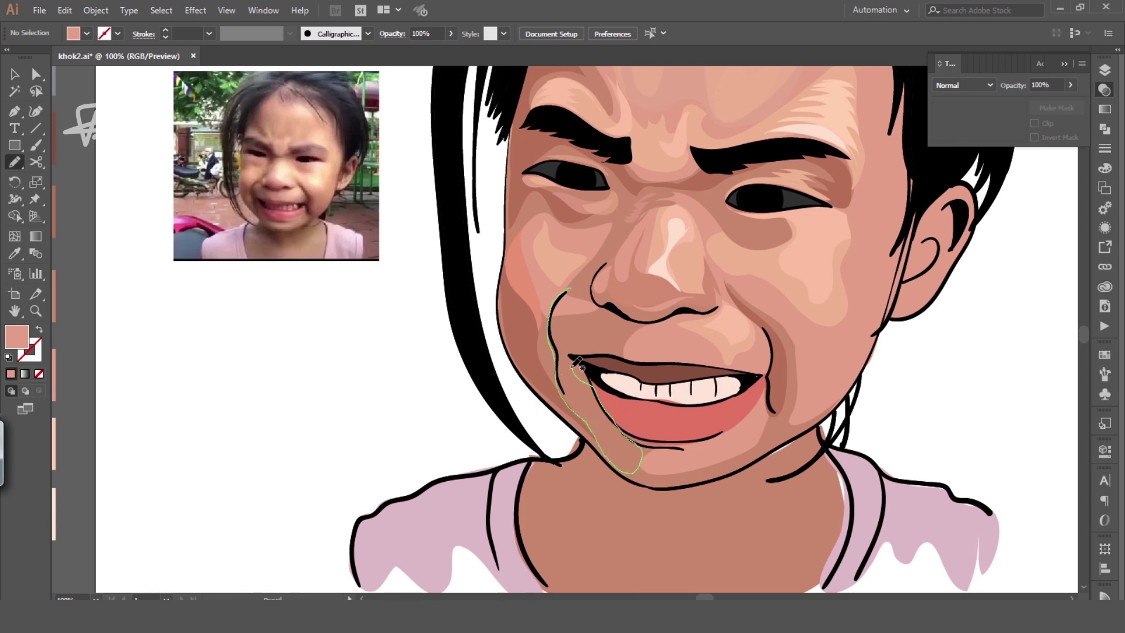
{"action": "left_click_drag", "start_coordinate": [581, 355], "coordinate": [571, 356]}
{"action": "key", "text": "i"}
{"action": "left_click", "coordinate": [563, 328]}
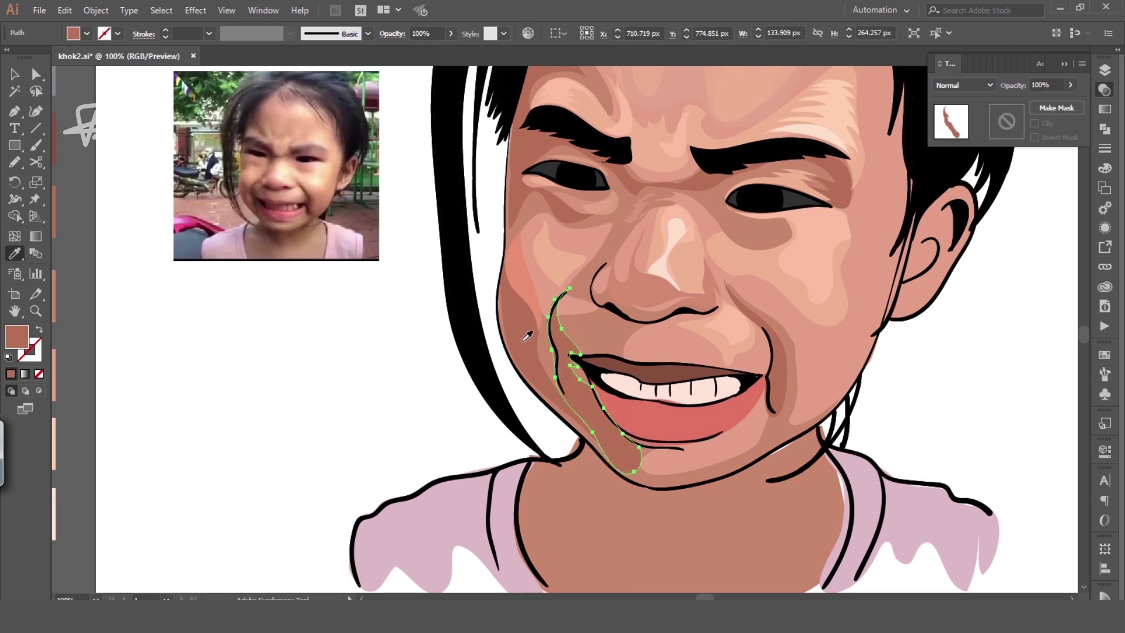
{"action": "key", "text": "ctrl+shift+a"}
{"action": "key", "text": "ctrl+minus"}
Draw a shadow shape across the neck filled with darker skin colour
{"action": "key", "text": "n"}
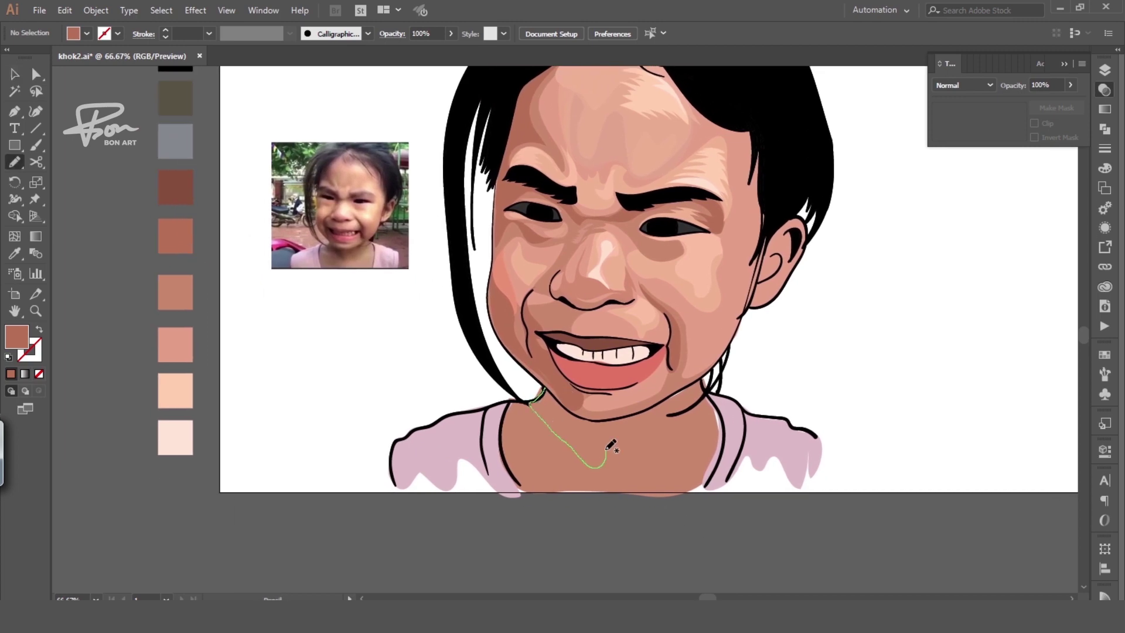
{"action": "left_click_drag", "start_coordinate": [553, 393], "coordinate": [568, 417]}
{"action": "key", "text": "i"}
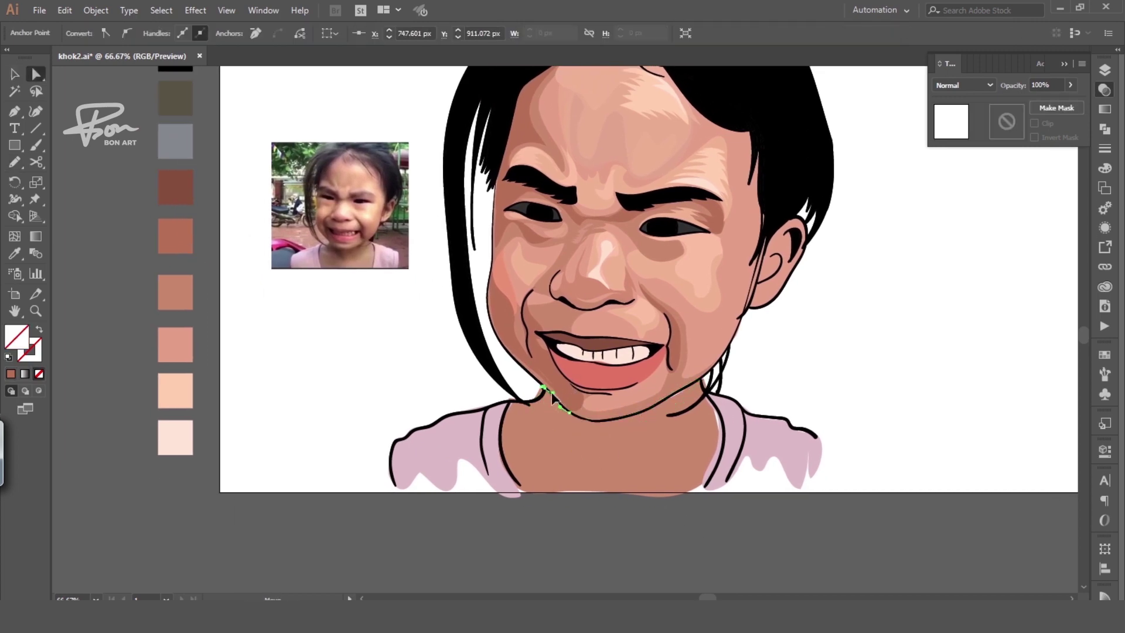
{"action": "left_click", "coordinate": [674, 352]}
{"action": "key", "text": "ctrl+shift+a"}
{"action": "key", "text": "ctrl+plus"}
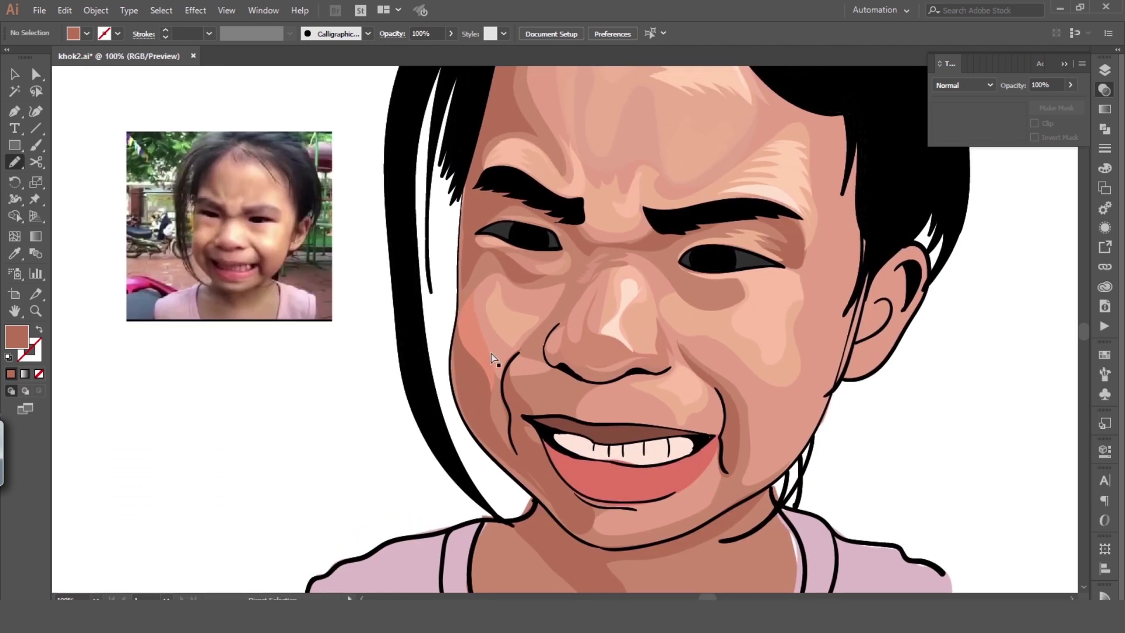
Pick an anchor point on the cheek shape, then bring the eyes into view
{"action": "key", "text": "a"}
{"action": "left_click", "coordinate": [500, 383]}
{"action": "left_click", "coordinate": [338, 419]}
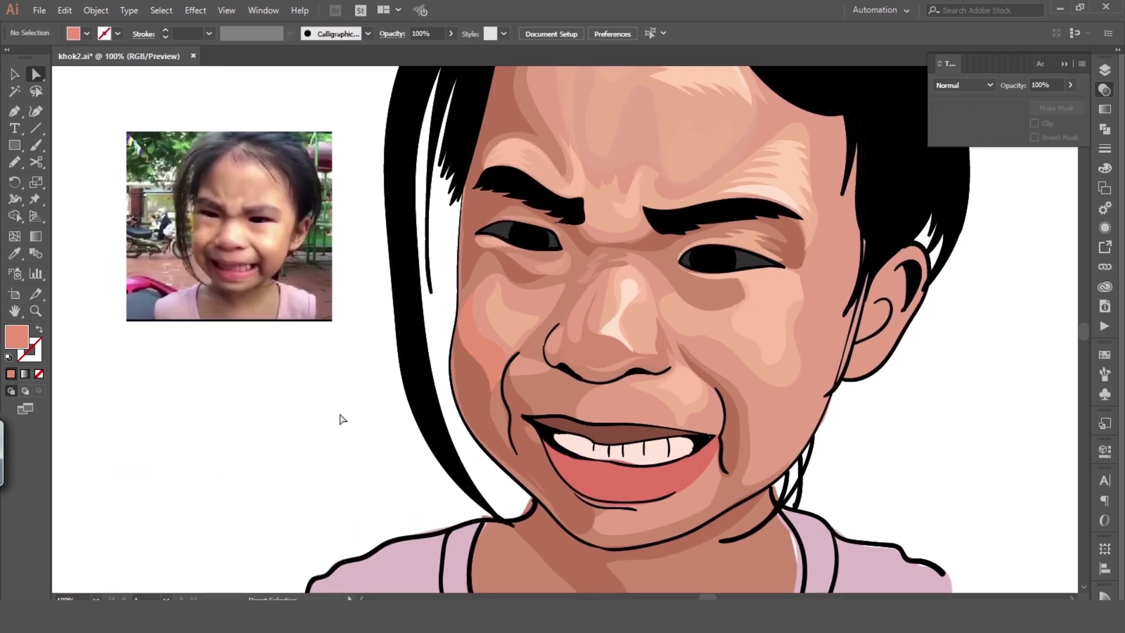
{"action": "left_click_drag", "start_coordinate": [574, 397], "coordinate": [553, 454]}
Draw a shading shape under the right eye filled with sampled pink
{"action": "key", "text": "n"}
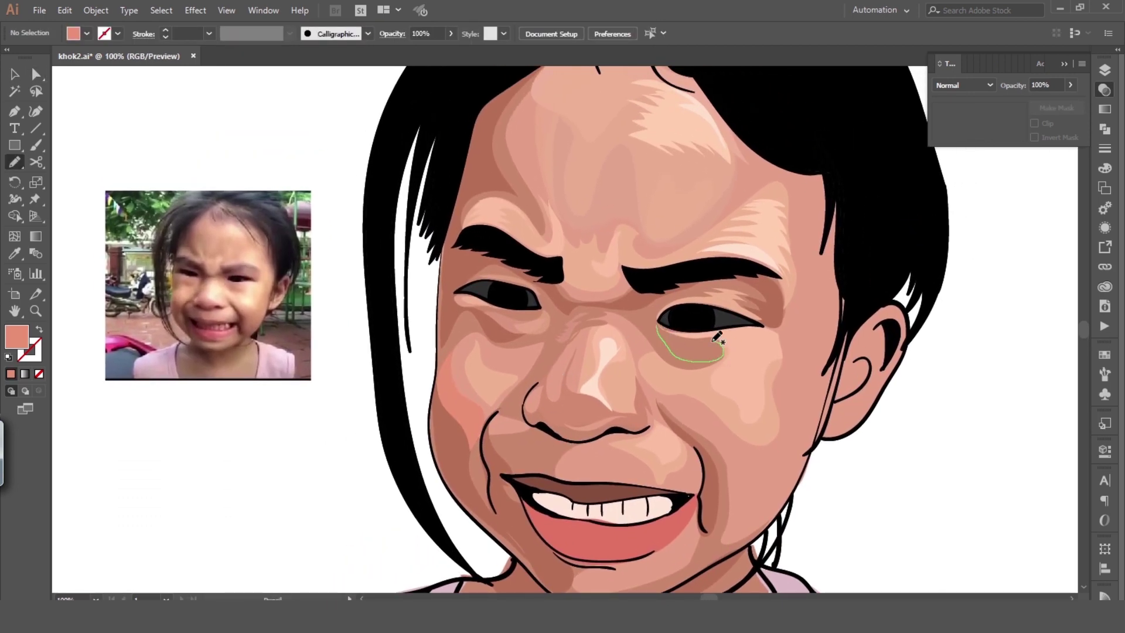
{"action": "left_click_drag", "start_coordinate": [717, 337], "coordinate": [701, 346]}
{"action": "key", "text": "i"}
{"action": "left_click", "coordinate": [515, 402]}
{"action": "key", "text": "ctrl+minus"}
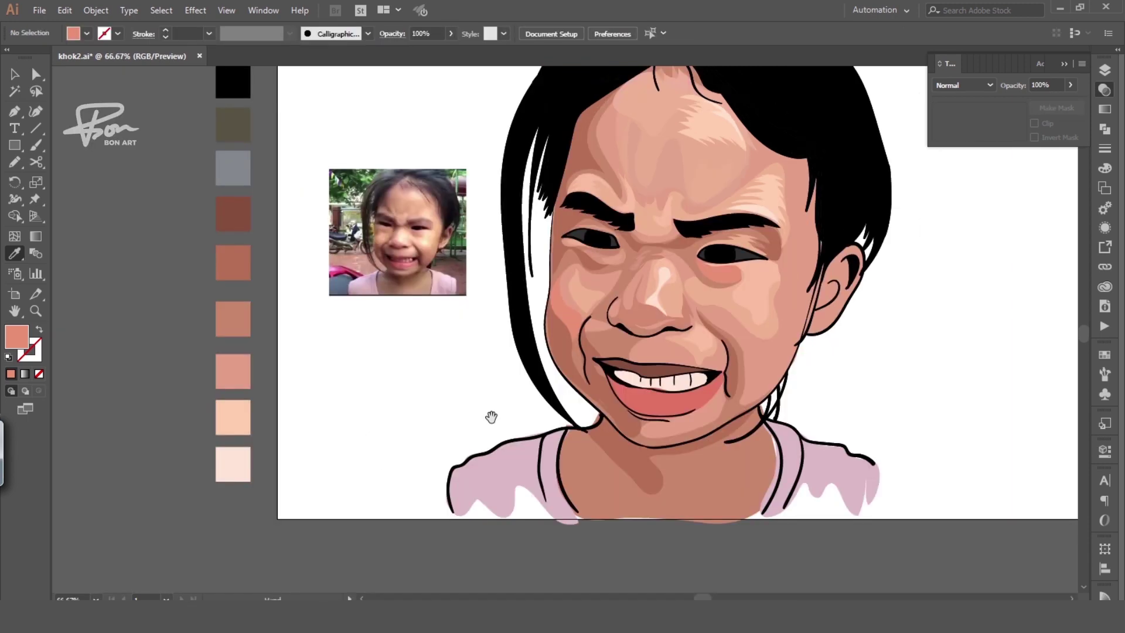
{"action": "key", "text": "ctrl+plus"}
Add a lighter peach shape beside the right eye
{"action": "key", "text": "n"}
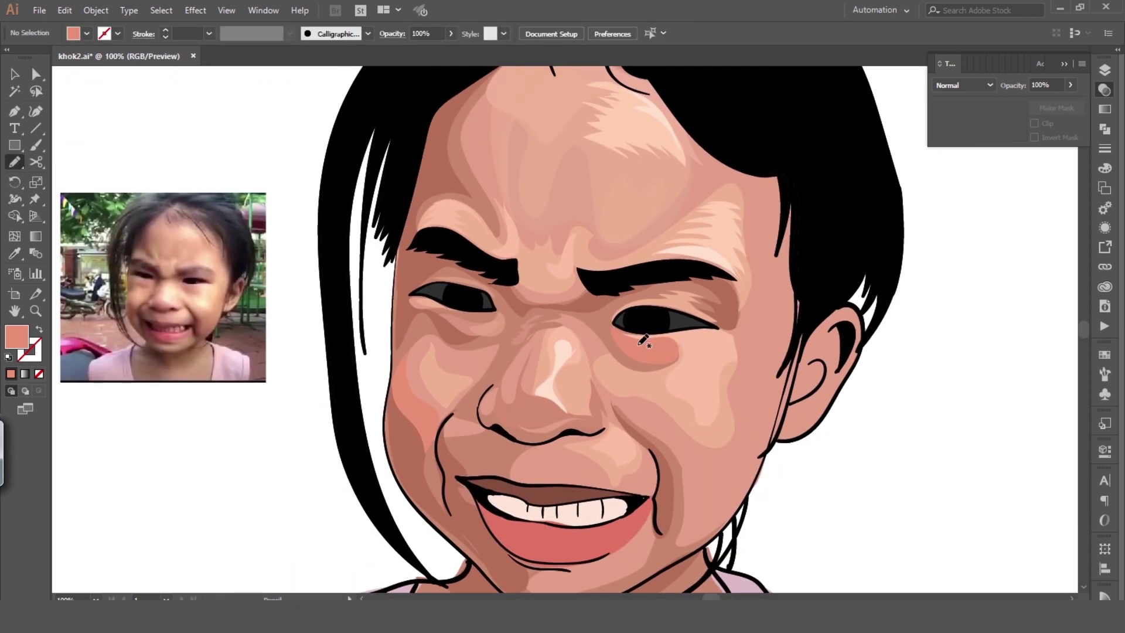
{"action": "left_click_drag", "start_coordinate": [626, 326], "coordinate": [622, 328]}
{"action": "key", "text": "i"}
{"action": "left_click", "coordinate": [710, 355]}
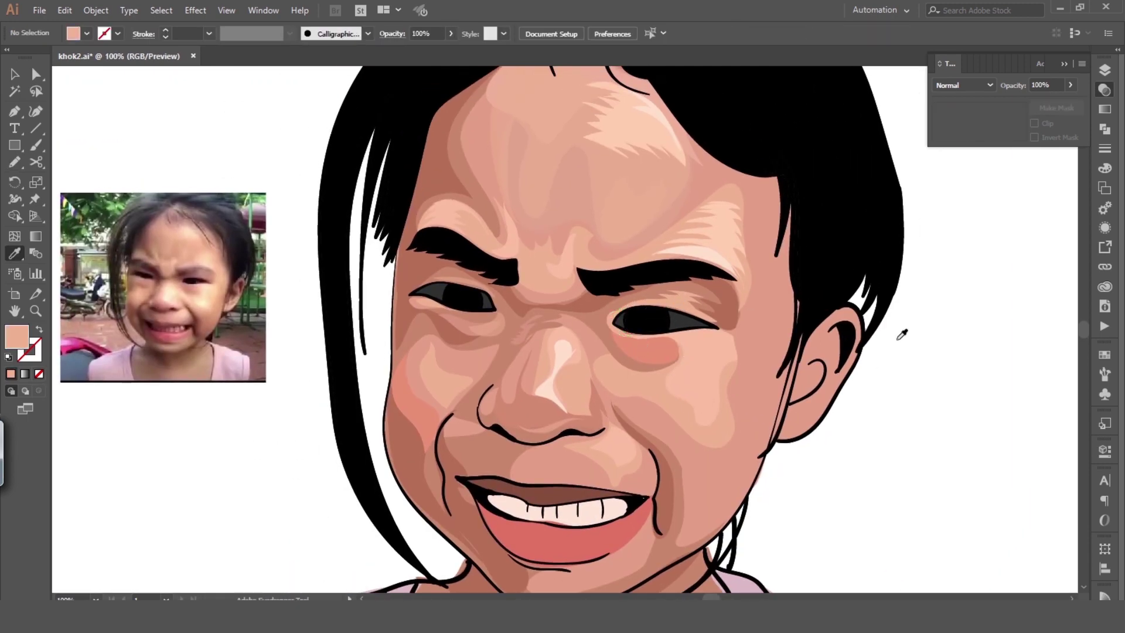
{"action": "left_click_drag", "start_coordinate": [715, 358], "coordinate": [743, 389]}
{"action": "key", "text": "n"}
{"action": "key", "text": "ctrl+plus"}
{"action": "key", "text": "ctrl+minus"}
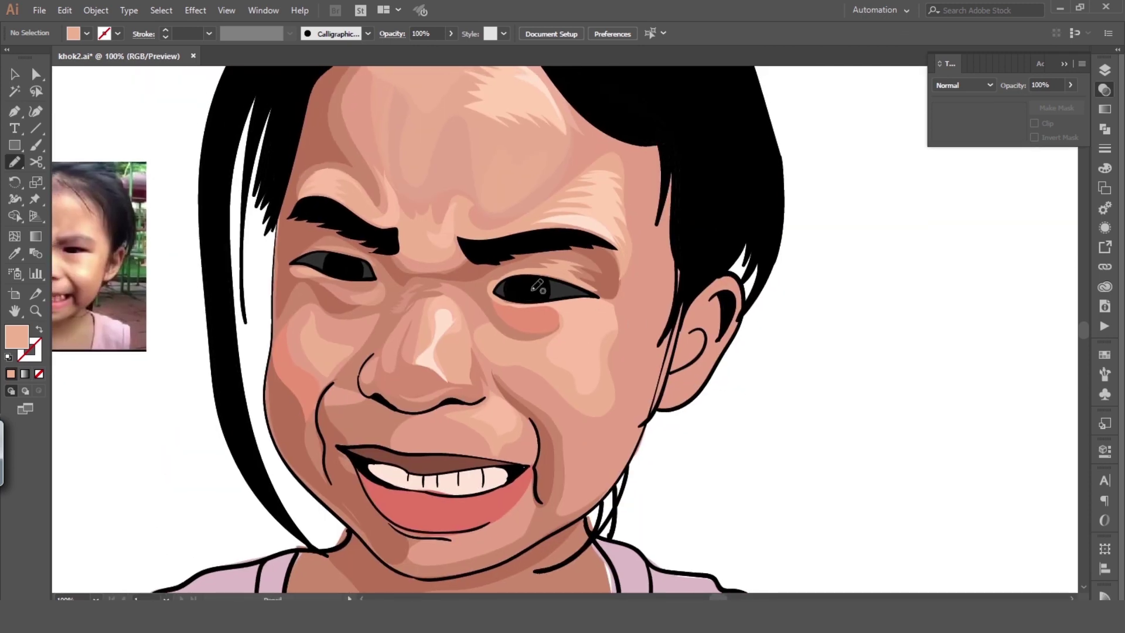
Draw small catchlights in both eyes, set to a lighter grey in the Color Picker
{"action": "left_click_drag", "start_coordinate": [516, 287], "coordinate": [513, 293]}
{"action": "key", "text": "i"}
{"action": "left_click", "coordinate": [528, 290]}
{"action": "double_click", "coordinate": [16, 335]}
{"action": "left_click", "coordinate": [961, 251]}
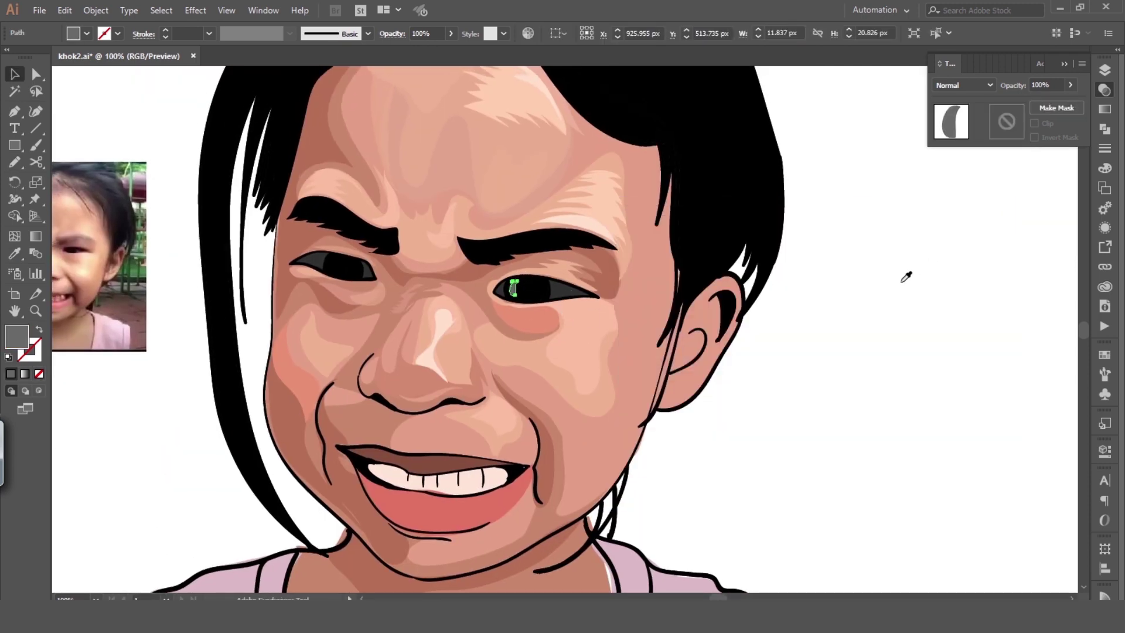
{"action": "key", "text": "n"}
{"action": "left_click_drag", "start_coordinate": [454, 304], "coordinate": [452, 305]}
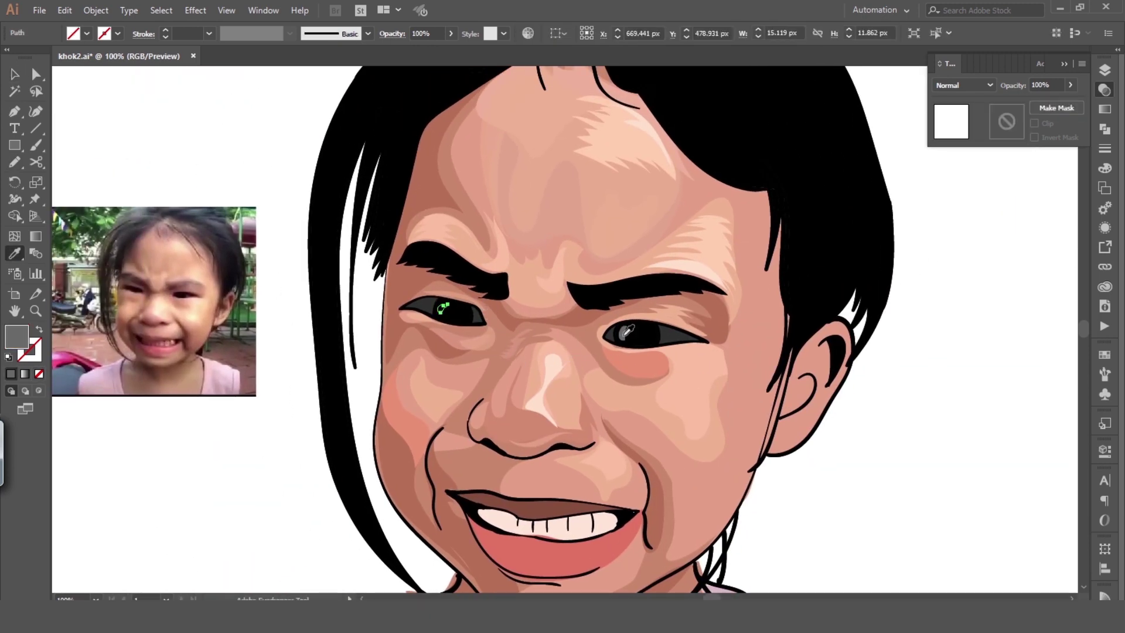
{"action": "key", "text": "ctrl+shift+a"}
{"action": "key", "text": "ctrl+minus"}
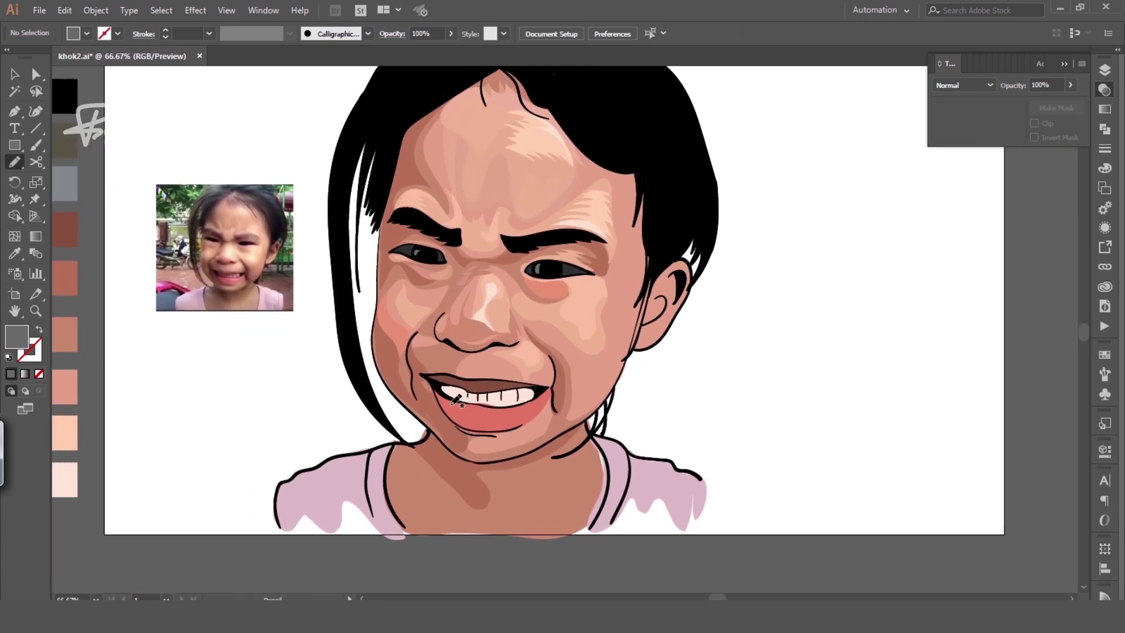
Add a red shape on the lower lip's left side and a stroke along the teeth
{"action": "left_click_drag", "start_coordinate": [464, 396], "coordinate": [465, 398]}
{"action": "key", "text": "i"}
{"action": "left_click", "coordinate": [486, 419]}
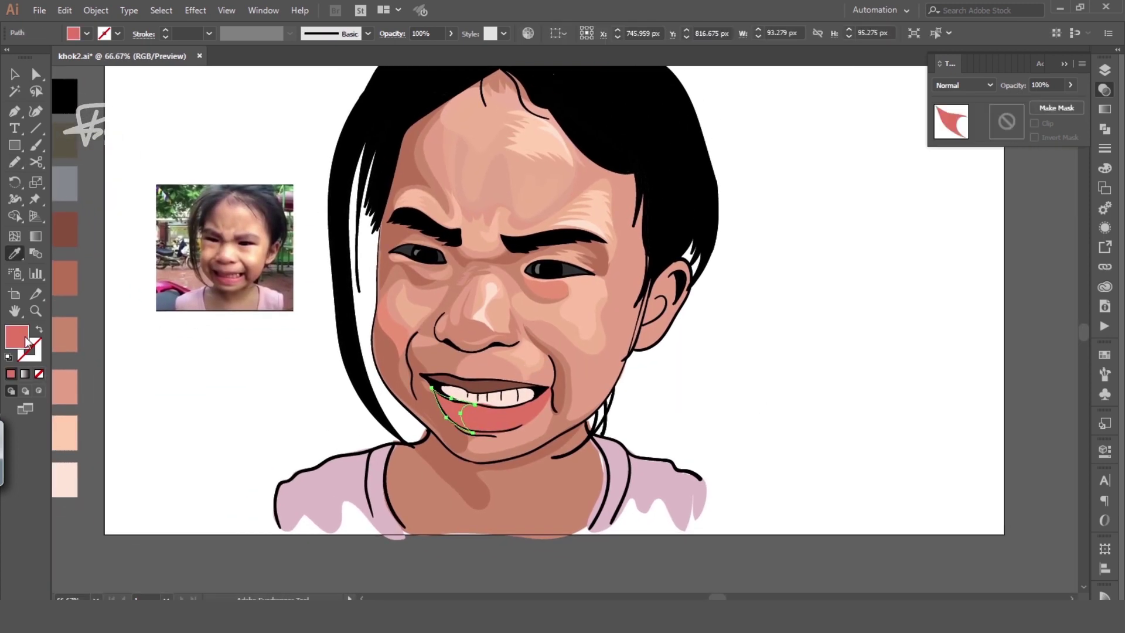
{"action": "double_click", "coordinate": [16, 336]}
{"action": "left_click", "coordinate": [961, 251]}
{"action": "left_click_drag", "start_coordinate": [673, 373], "coordinate": [793, 399]}
{"action": "key", "text": "n"}
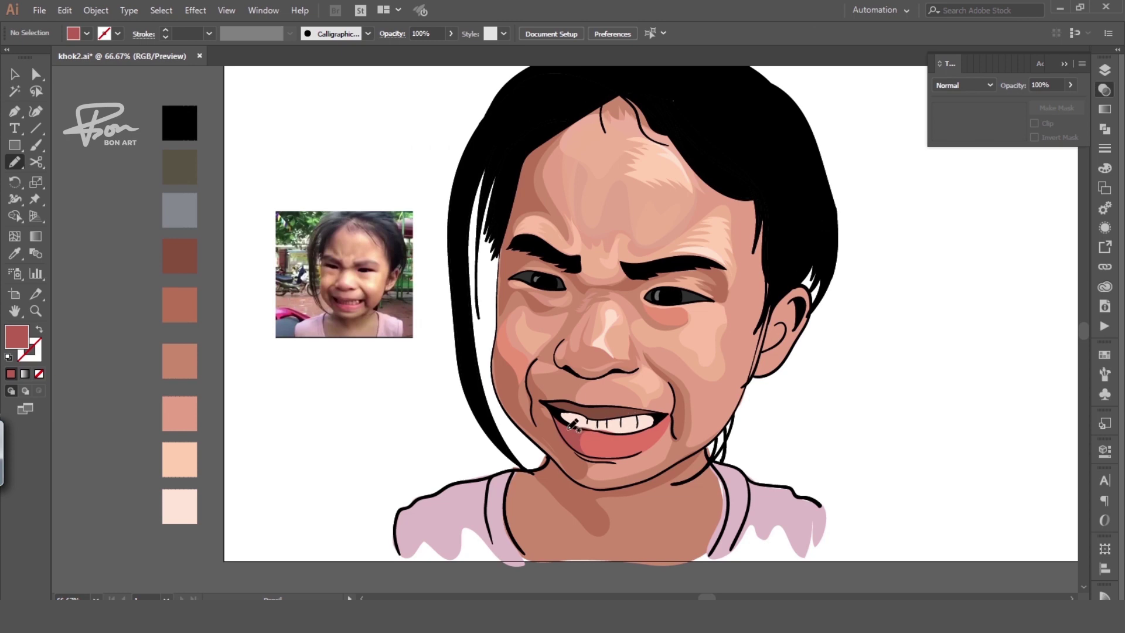
{"action": "left_click_drag", "start_coordinate": [568, 419], "coordinate": [567, 421]}
Set the teeth highlight to Screen blending at about 34% opacity
{"action": "key", "text": "i"}
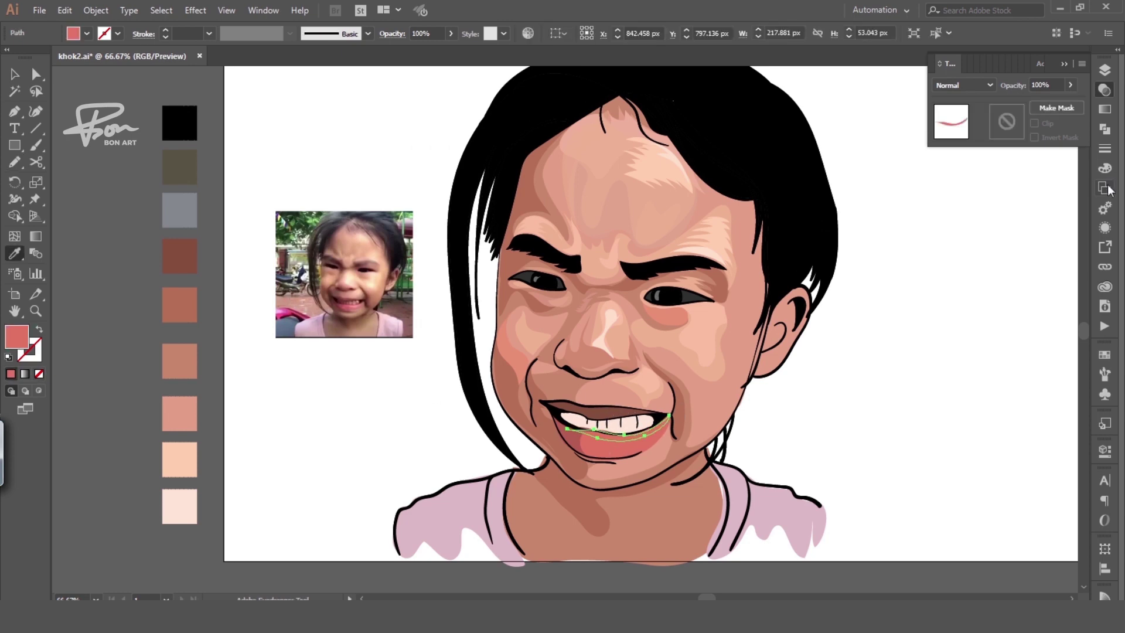
{"action": "left_click", "coordinate": [1104, 90]}
{"action": "left_click", "coordinate": [963, 85]}
{"action": "left_click", "coordinate": [952, 185]}
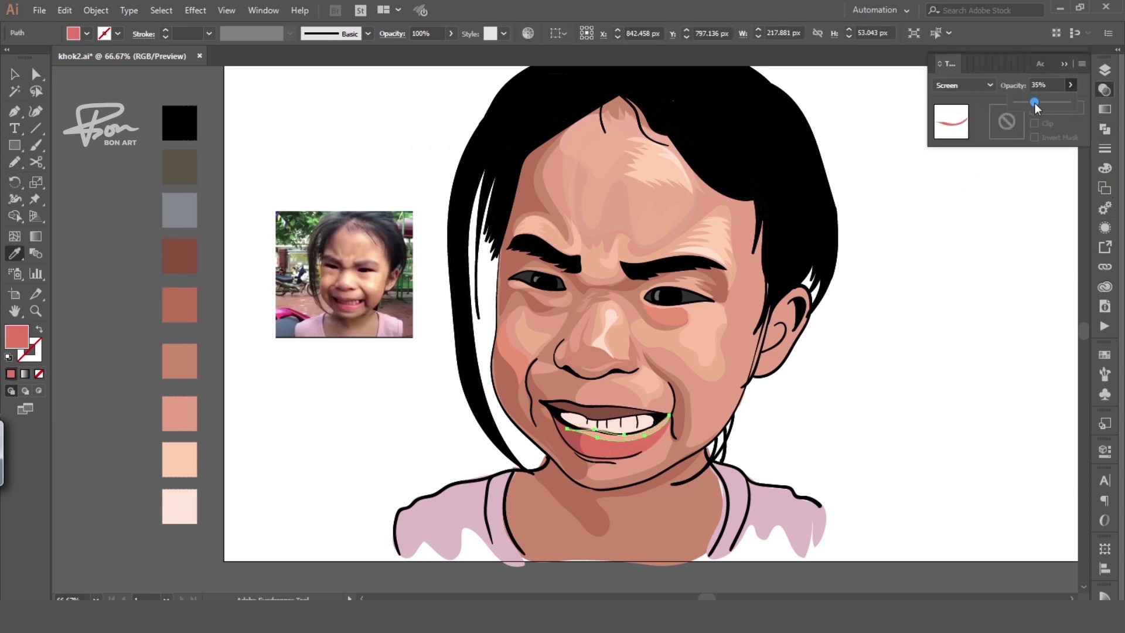
{"action": "left_click_drag", "start_coordinate": [1035, 107], "coordinate": [1034, 108]}
{"action": "key", "text": "ctrl+shift+a"}
Draw a lower-lip highlight with a sampled fill at 73% opacity
{"action": "key", "text": "ctrl+1"}
{"action": "key", "text": "n"}
{"action": "mouse_move", "coordinate": [650, 403]}
{"action": "left_mouse_down"}
{"action": "mouse_move", "coordinate": [624, 421]}
{"action": "mouse_move", "coordinate": [647, 410]}
{"action": "left_mouse_up"}
{"action": "key", "text": "i"}
{"action": "left_click_drag", "start_coordinate": [756, 396], "coordinate": [767, 421]}
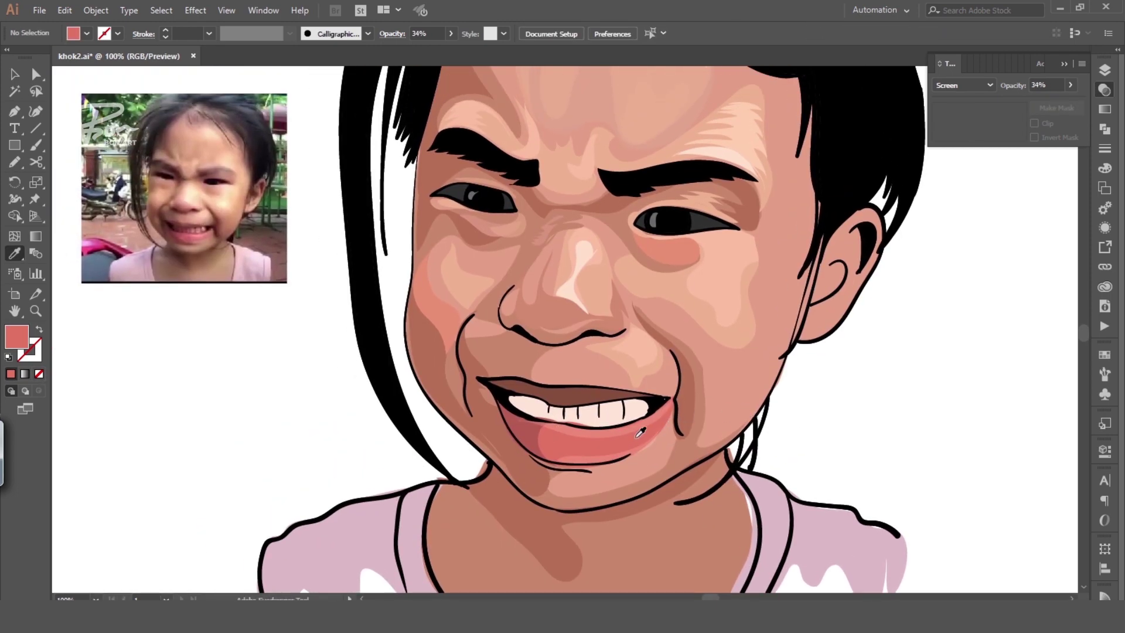
{"action": "key", "text": "n"}
{"action": "left_click_drag", "start_coordinate": [650, 414], "coordinate": [578, 430]}
{"action": "key", "text": "i"}
{"action": "left_click", "coordinate": [682, 397]}
{"action": "left_click_drag", "start_coordinate": [1033, 103], "coordinate": [1055, 104]}
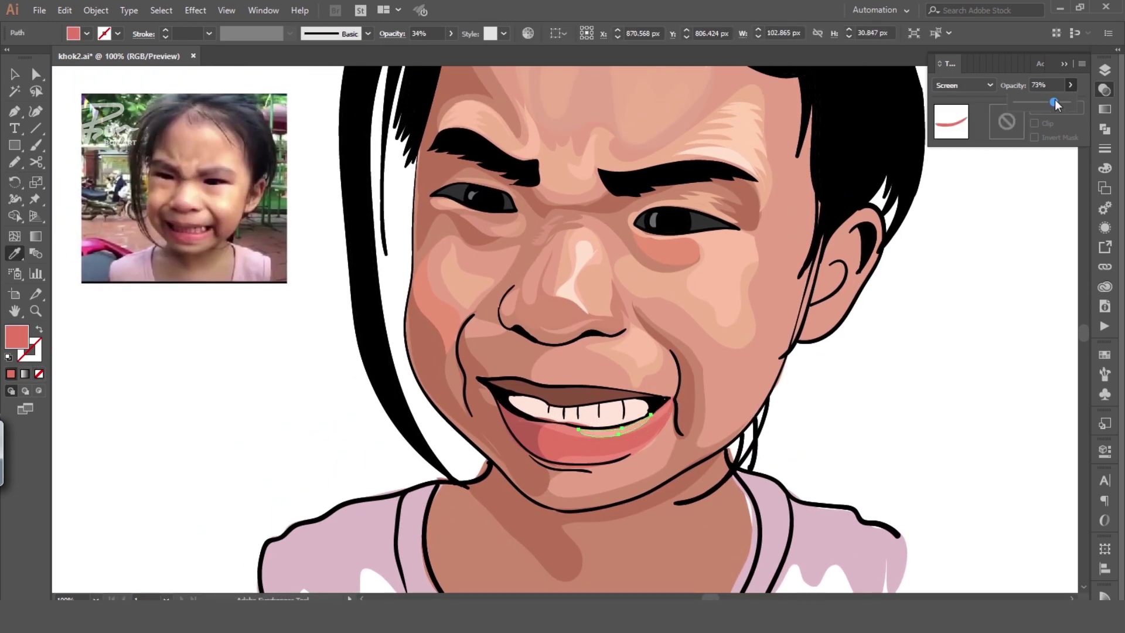
{"action": "key", "text": "ctrl+shift+a"}
Add a light pink highlight shape on the right cheek
{"action": "left_click_drag", "start_coordinate": [813, 353], "coordinate": [853, 389]}
{"action": "key", "text": "n"}
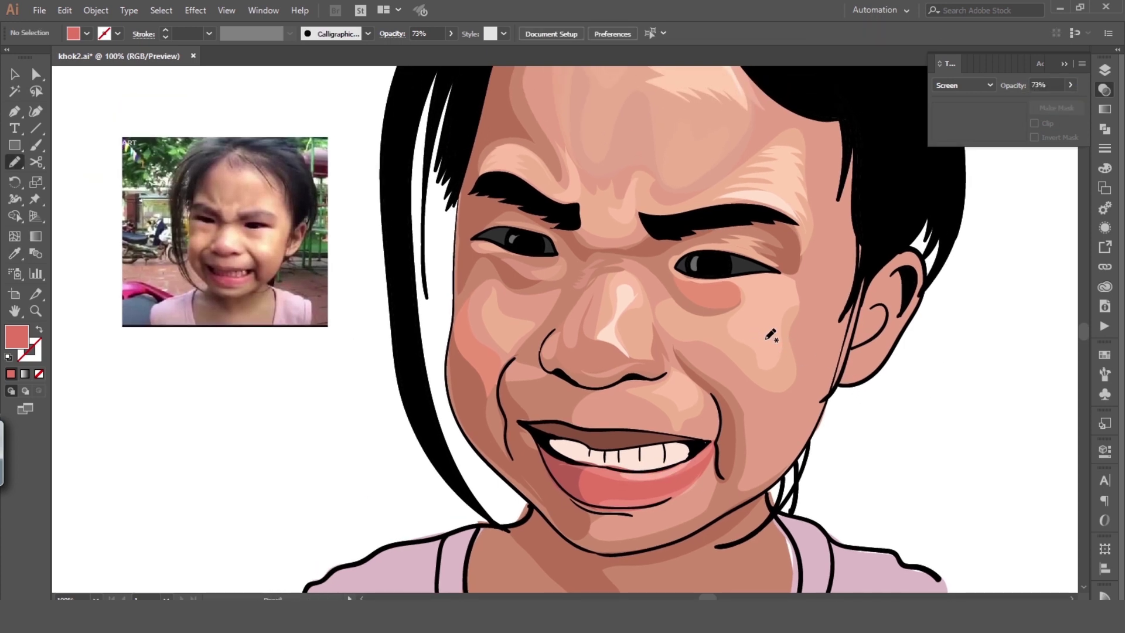
{"action": "left_click_drag", "start_coordinate": [781, 276], "coordinate": [784, 281]}
{"action": "key", "text": "i"}
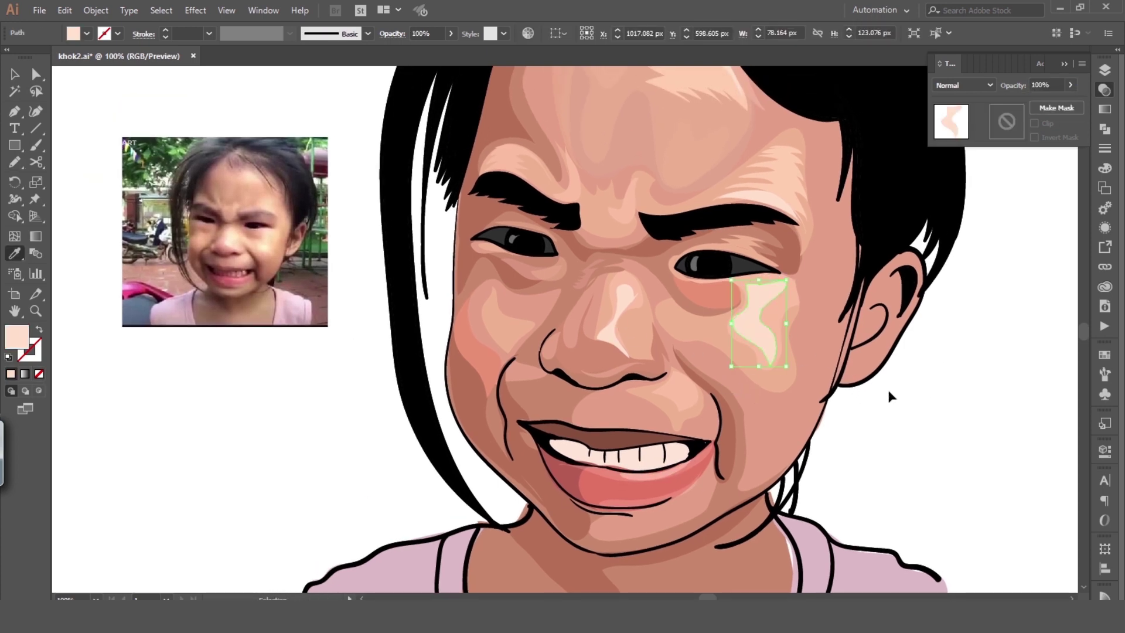
{"action": "left_click", "coordinate": [887, 394]}
{"action": "key", "text": "ctrl+shift+a"}
{"action": "key", "text": "ctrl+minus"}
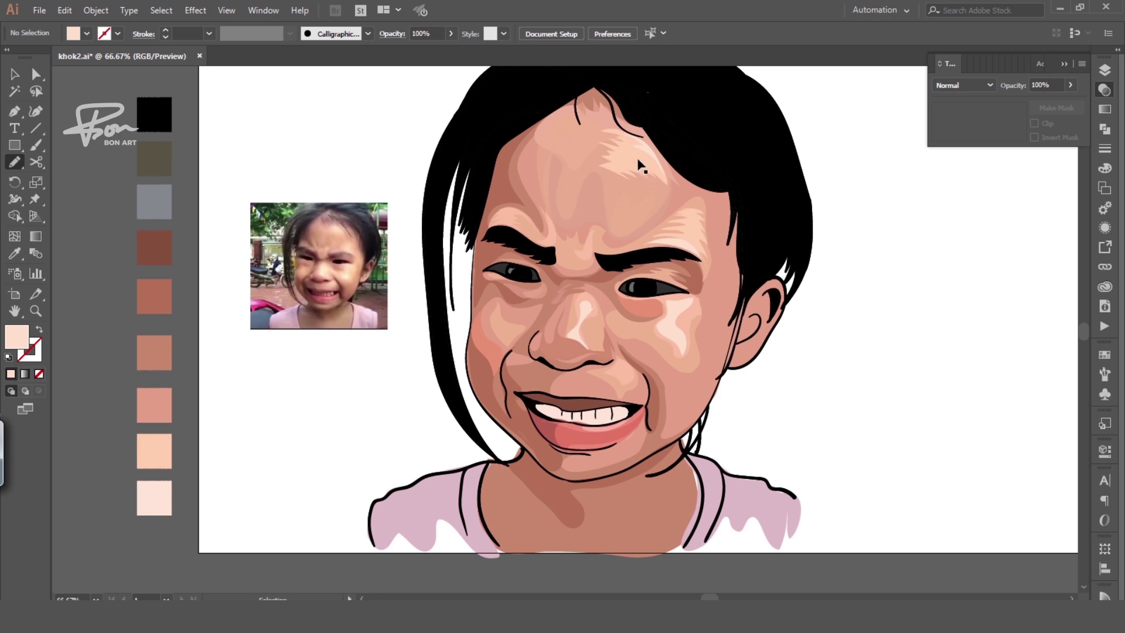
Draw a sampled skin-colour shape above the right eyebrow with Overlay blending
{"action": "left_click_drag", "start_coordinate": [667, 170], "coordinate": [668, 171]}
{"action": "key", "text": "i"}
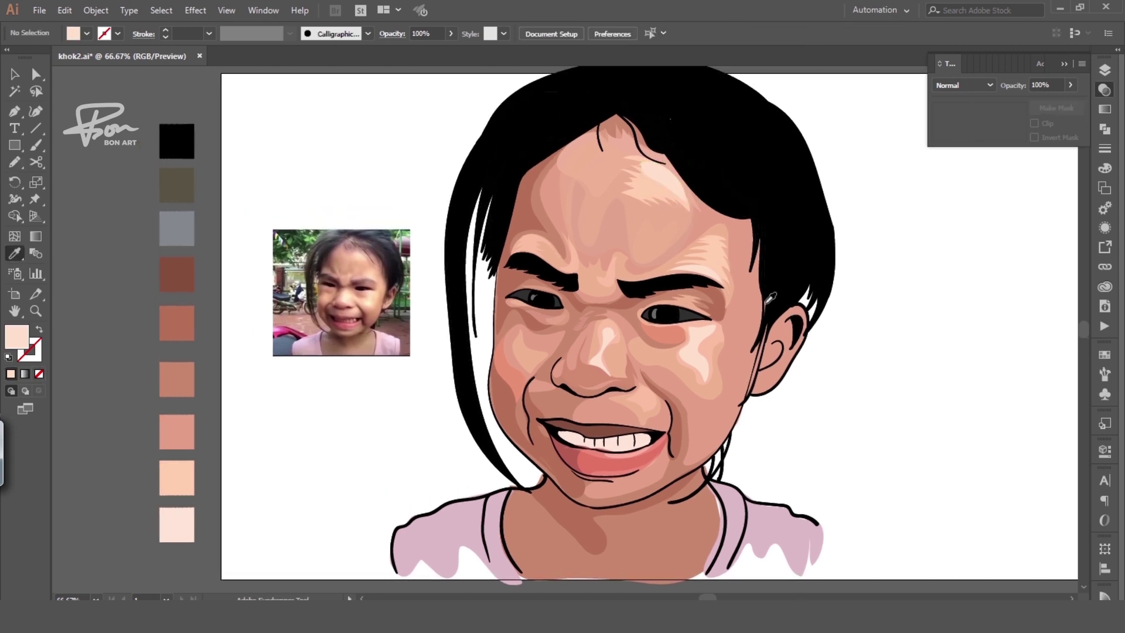
{"action": "left_click_drag", "start_coordinate": [693, 275], "coordinate": [731, 286]}
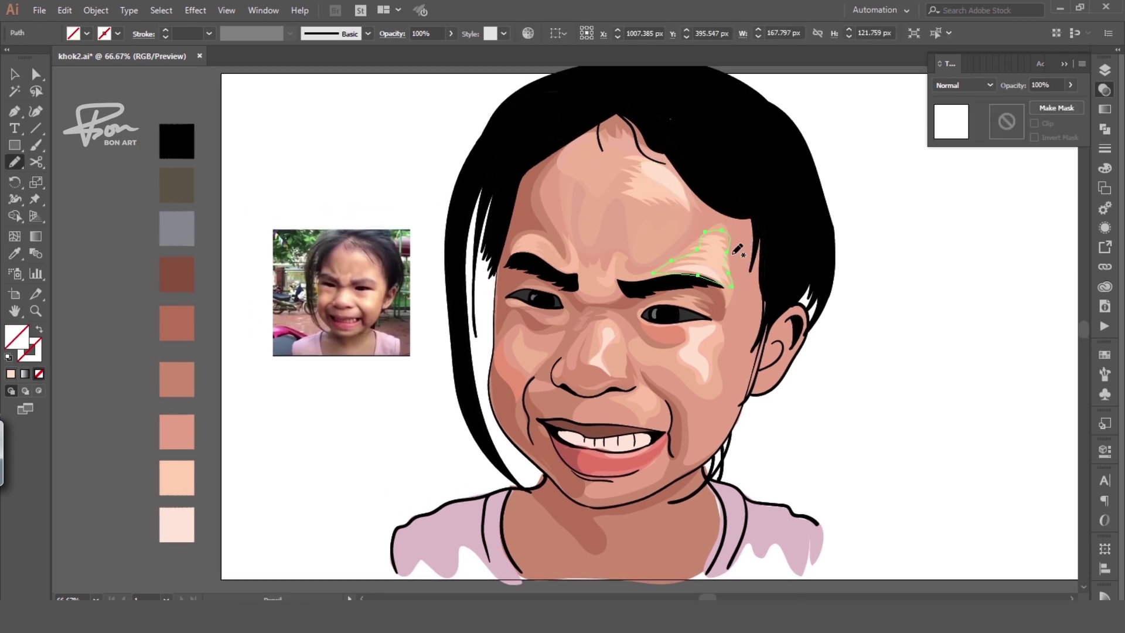
{"action": "key", "text": "i"}
{"action": "left_click", "coordinate": [656, 223]}
{"action": "left_click", "coordinate": [963, 85]}
{"action": "left_click", "coordinate": [953, 166]}
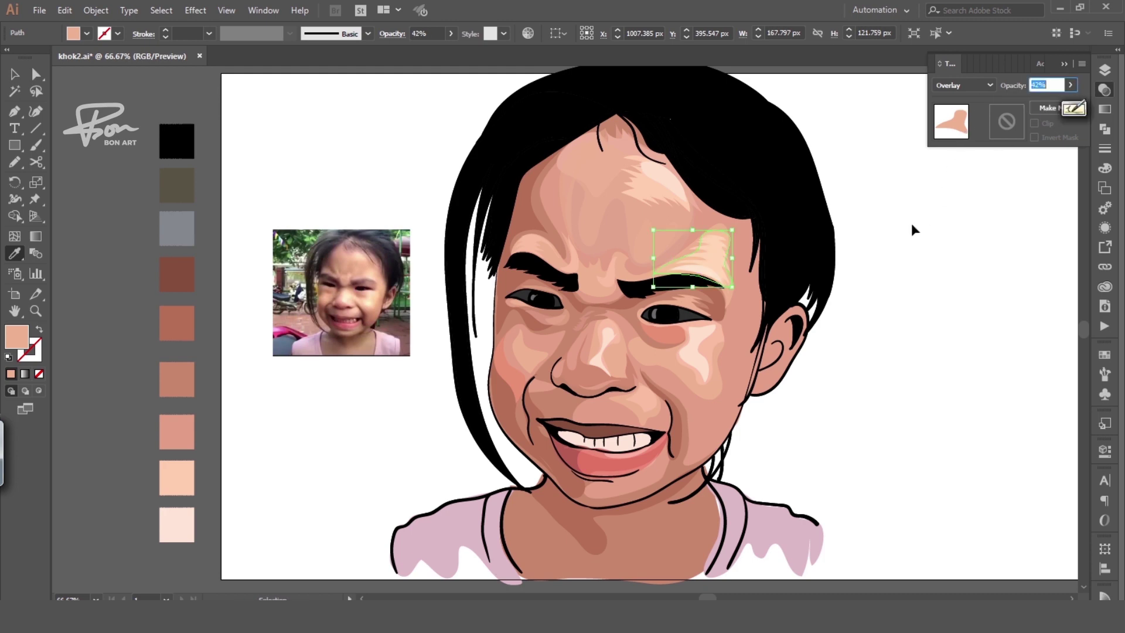
{"action": "key", "text": "ctrl+shift+a"}
Draw a large forehead highlight loop filled with the sampled colour
{"action": "scroll", "coordinate": [849, 301], "scroll_direction": "up", "scroll_amount": 1}
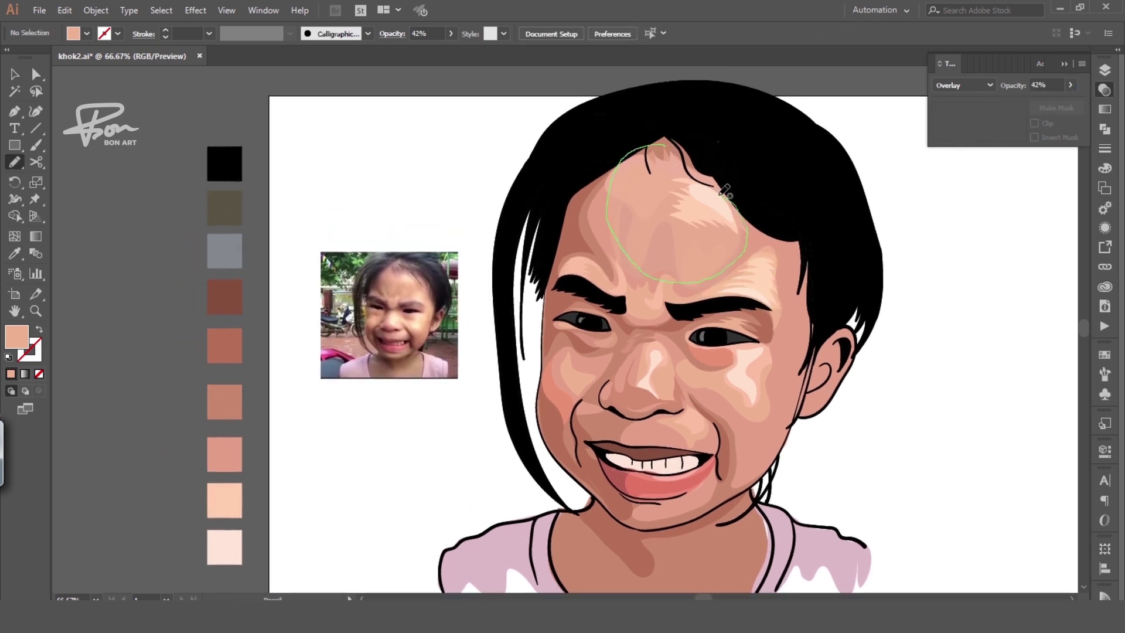
{"action": "left_click_drag", "start_coordinate": [725, 190], "coordinate": [671, 144]}
{"action": "key", "text": "i"}
{"action": "left_click", "coordinate": [692, 194]}
{"action": "key", "text": "v"}
{"action": "key", "text": "ctrl+shift+a"}
{"action": "key", "text": "b"}
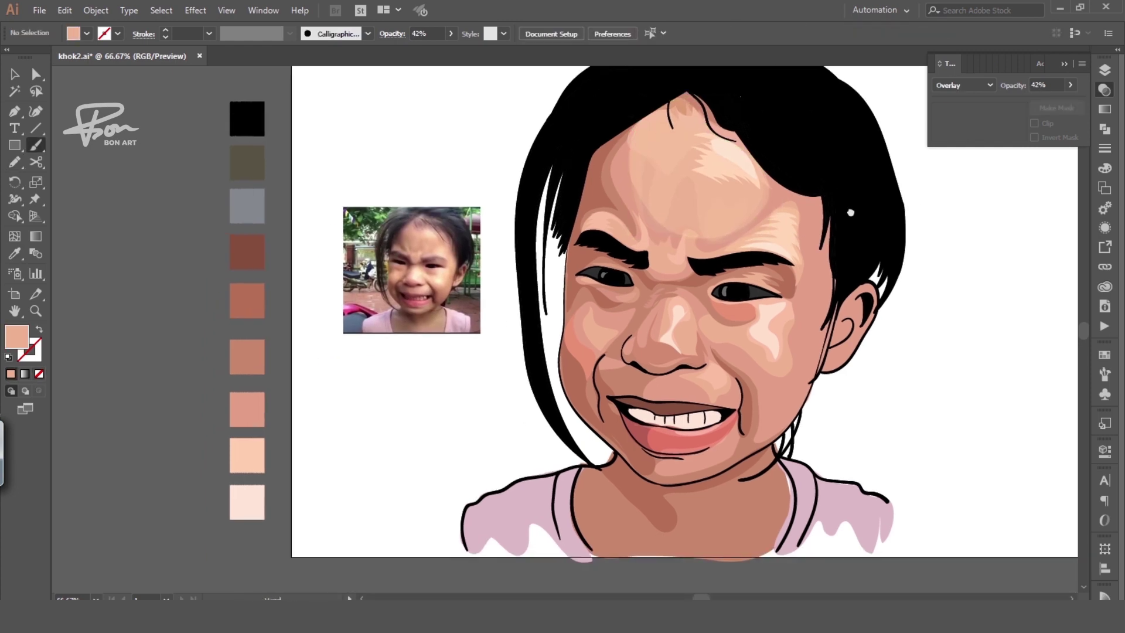
Fill a new cheek shape with the sampled skin colour
{"action": "mouse_move", "coordinate": [850, 212]}
{"action": "left_mouse_down"}
{"action": "mouse_move", "coordinate": [821, 256]}
{"action": "mouse_move", "coordinate": [851, 230]}
{"action": "left_mouse_up"}
{"action": "key", "text": "v"}
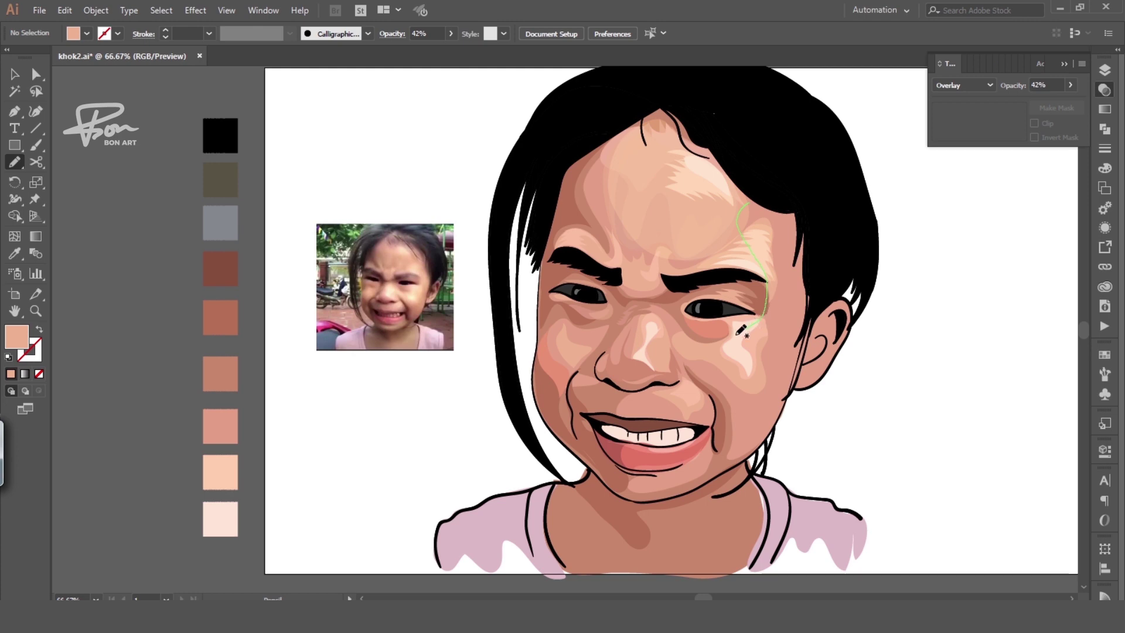
{"action": "key", "text": "i"}
{"action": "left_click", "coordinate": [726, 328]}
{"action": "key", "text": "ctrl+shift+a"}
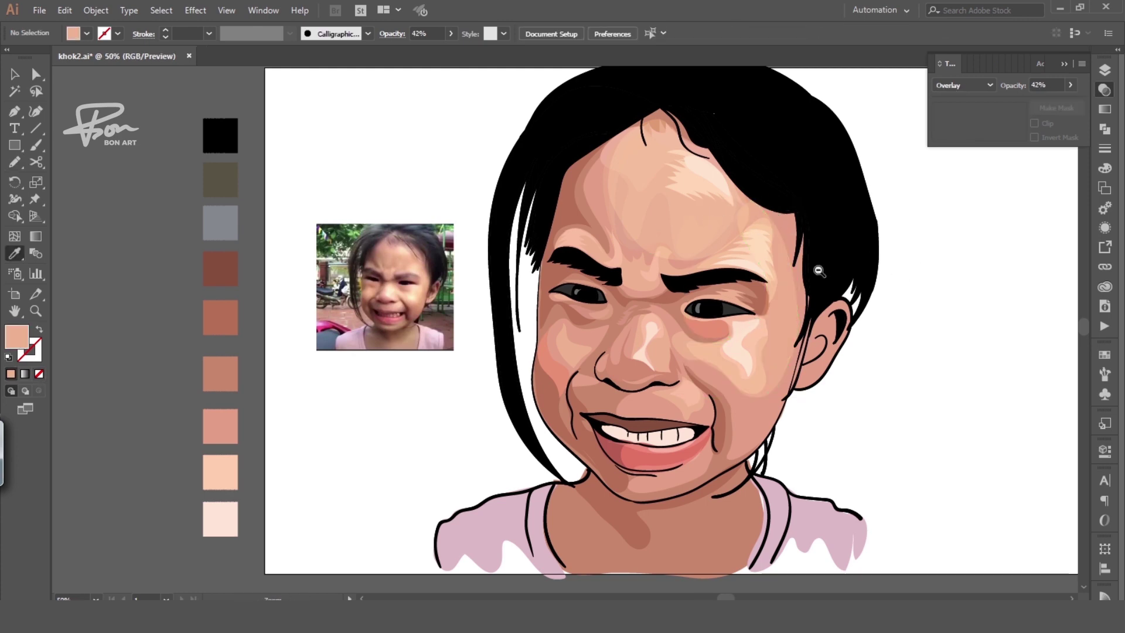
Draw a nose-bridge highlight and adjust its anchor points
{"action": "mouse_move", "coordinate": [867, 378]}
{"action": "left_mouse_down"}
{"action": "mouse_move", "coordinate": [672, 365]}
{"action": "mouse_move", "coordinate": [655, 392]}
{"action": "left_mouse_up"}
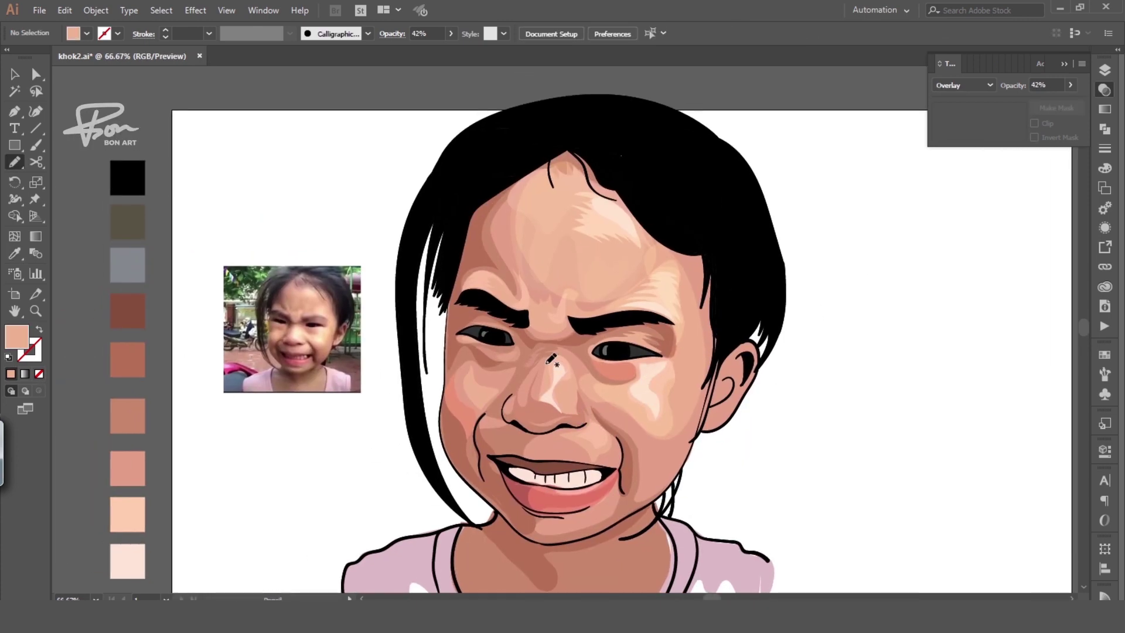
{"action": "left_click_drag", "start_coordinate": [584, 406], "coordinate": [547, 360]}
{"action": "key", "text": "i"}
{"action": "key", "text": "ctrl+plus"}
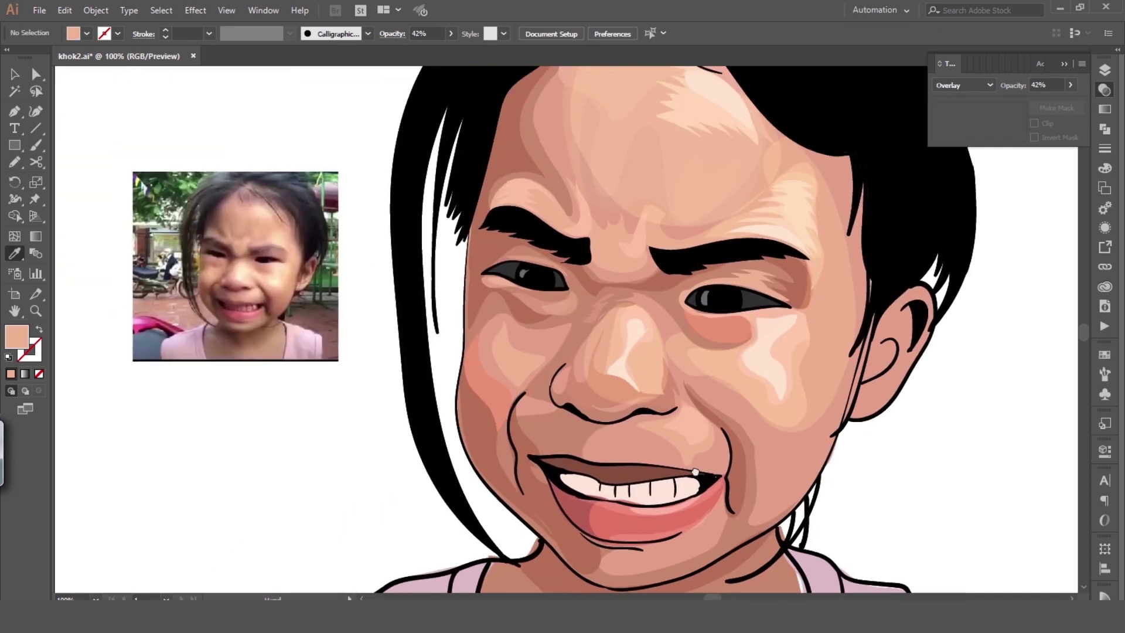
{"action": "key", "text": "ctrl+shift+a"}
{"action": "key", "text": "a"}
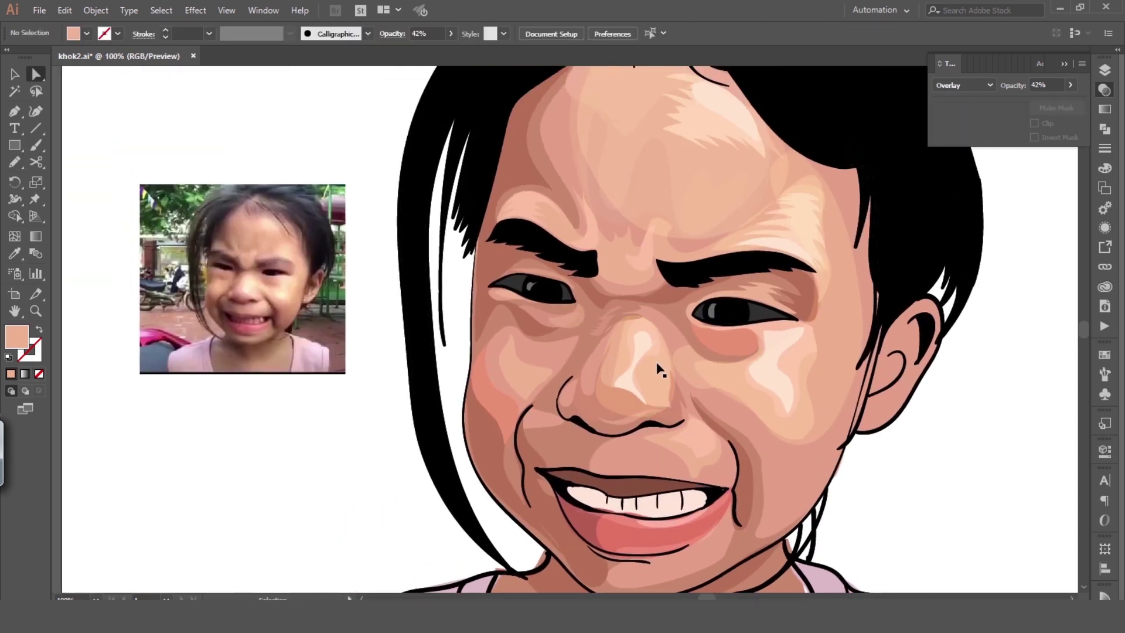
{"action": "left_click", "coordinate": [657, 368]}
{"action": "left_click", "coordinate": [669, 408]}
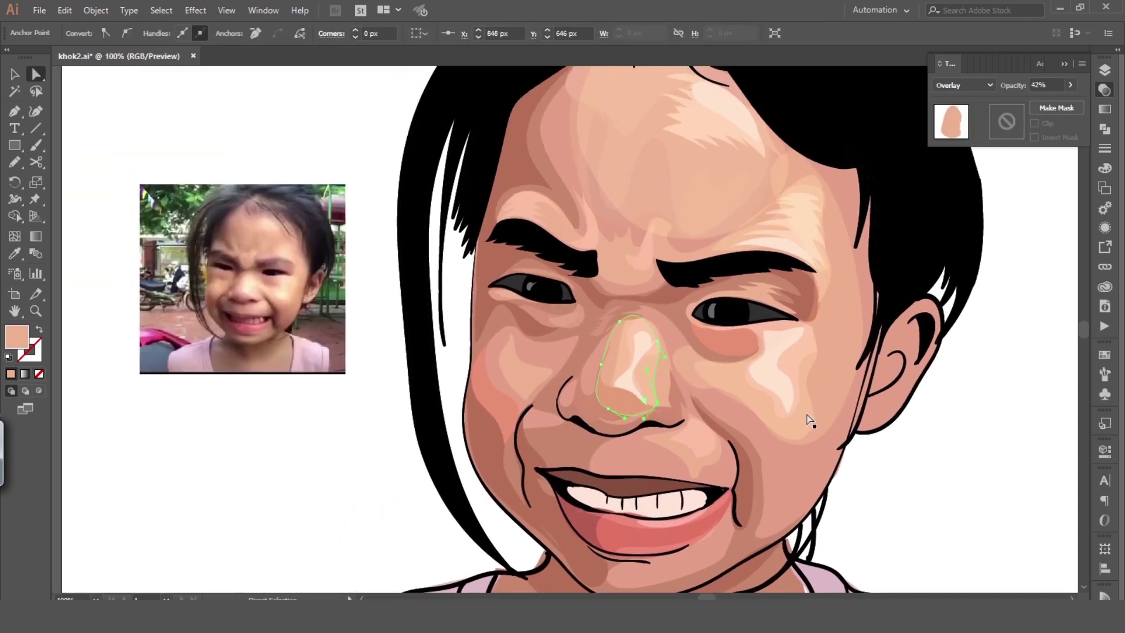
{"action": "key", "text": "ctrl+shift+a"}
{"action": "key", "text": "ctrl+minus"}
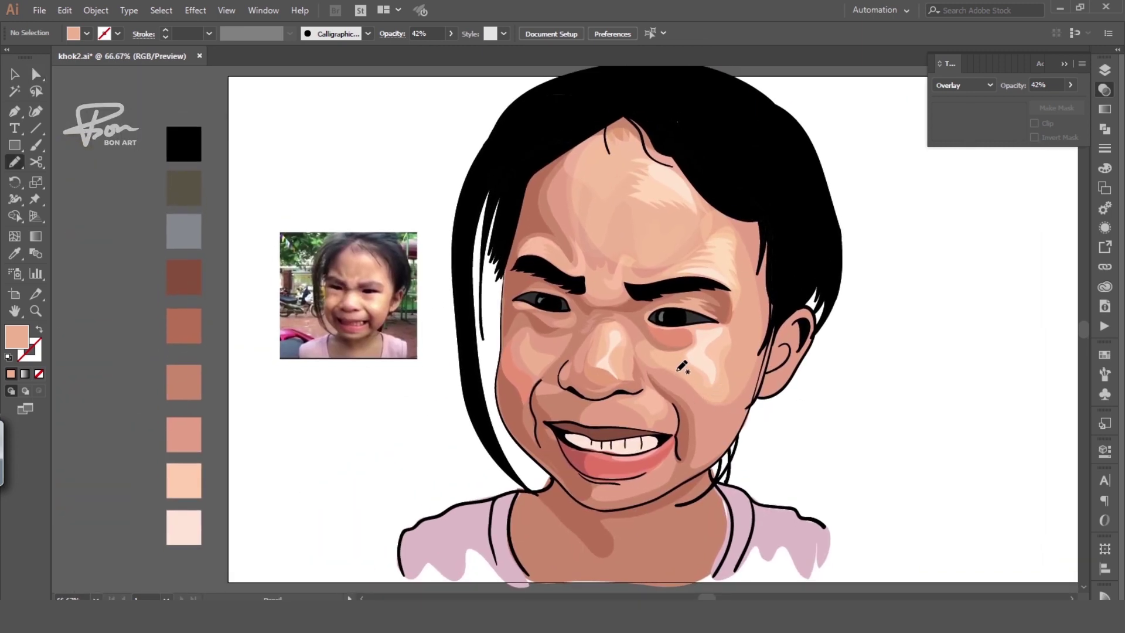
Add a salmon shading shape on the right cheek at 44% opacity
{"action": "left_click_drag", "start_coordinate": [734, 430], "coordinate": [674, 370]}
{"action": "key", "text": "i"}
{"action": "left_click", "coordinate": [707, 337]}
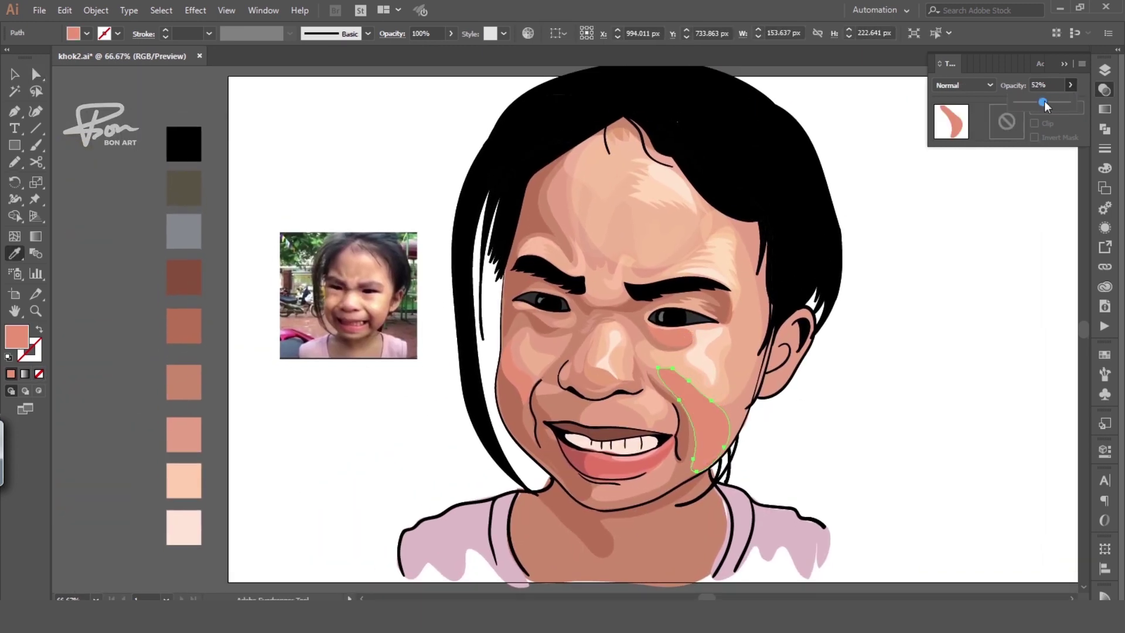
{"action": "left_click_drag", "start_coordinate": [1046, 106], "coordinate": [1038, 106]}
{"action": "key", "text": "ctrl+shift+a"}
Draw and reshape a shading shape along the left cheek crease
{"action": "left_click_drag", "start_coordinate": [873, 316], "coordinate": [916, 323]}
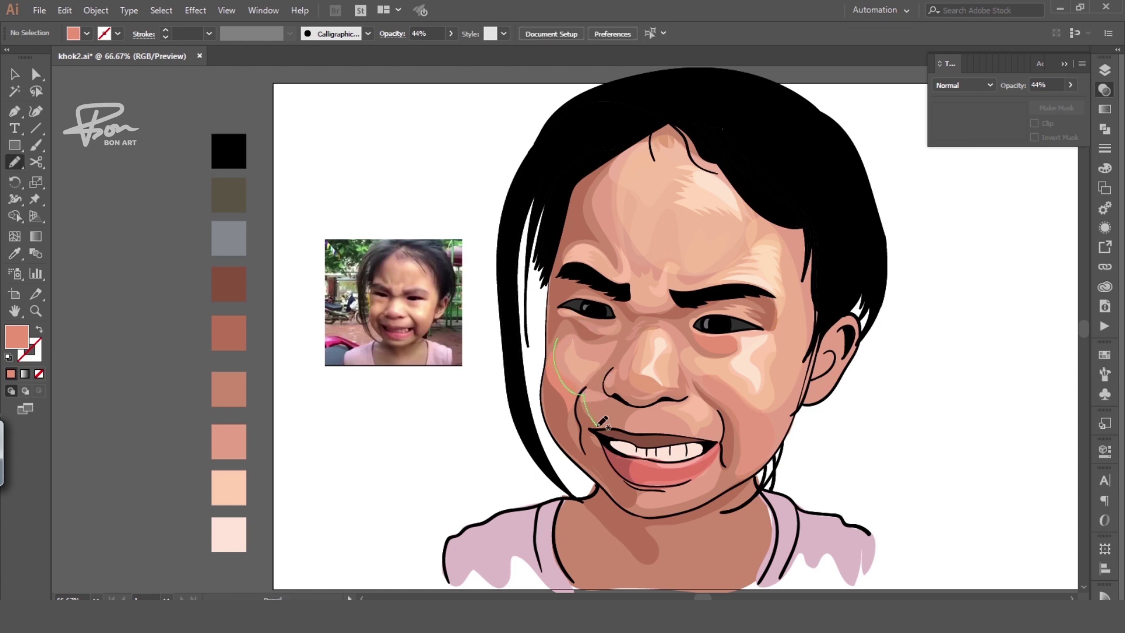
{"action": "left_click_drag", "start_coordinate": [555, 344], "coordinate": [555, 347]}
{"action": "key", "text": "v"}
{"action": "key", "text": "ctrl+shift+a"}
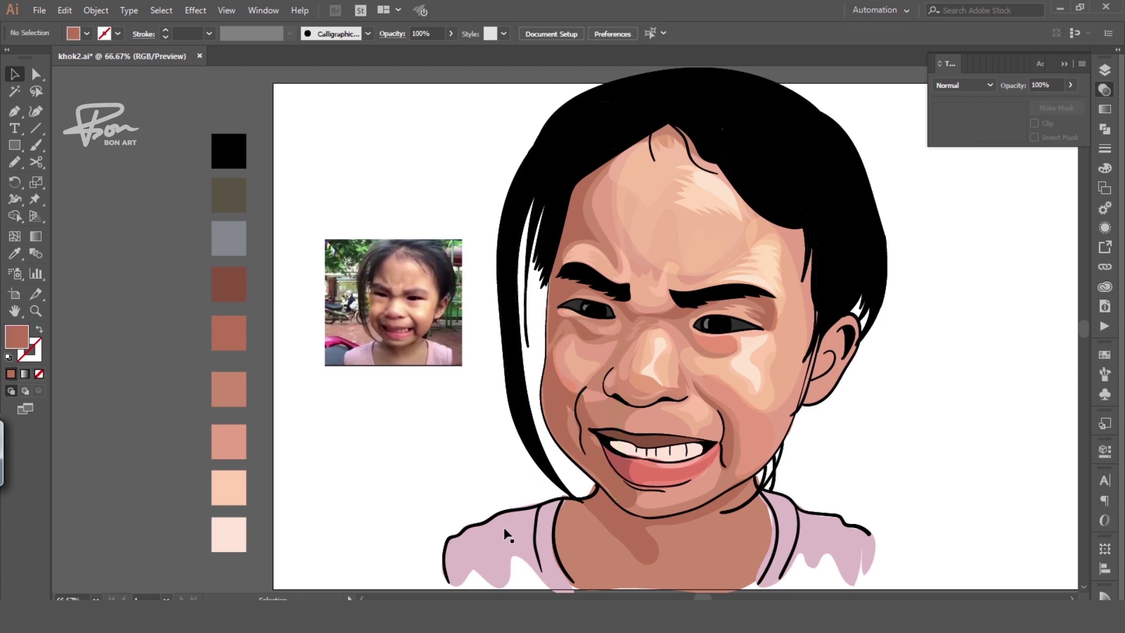
{"action": "left_click", "coordinate": [576, 417]}
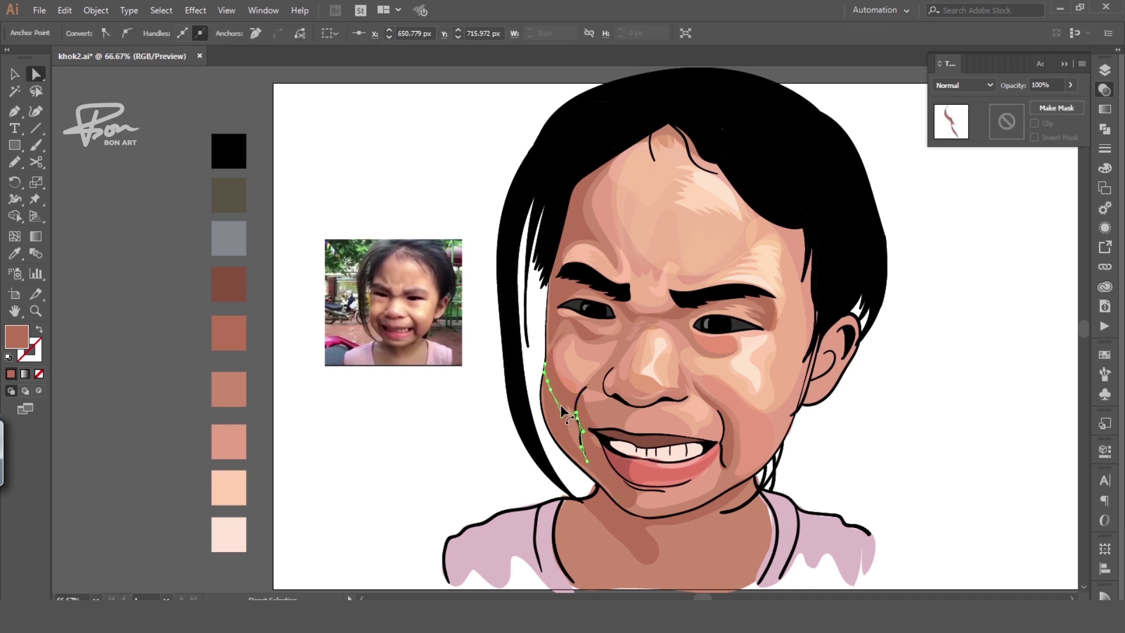
{"action": "key", "text": "a"}
{"action": "key", "text": "ctrl+shift+a"}
{"action": "left_click_drag", "start_coordinate": [617, 499], "coordinate": [590, 509]}
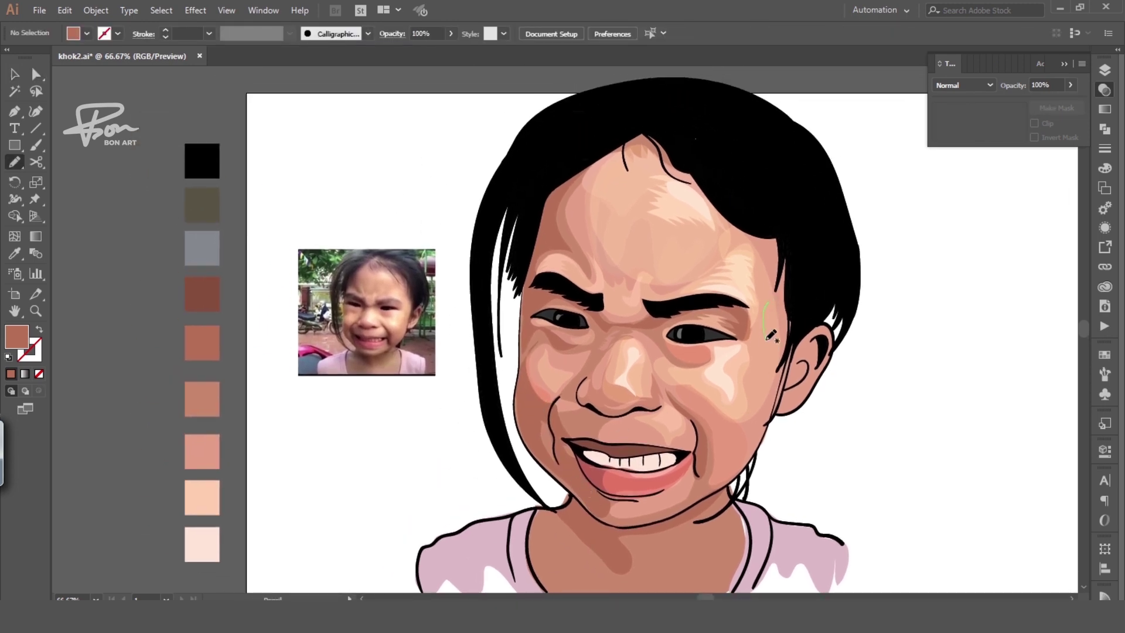
Add a small peach Overlay 42% highlight near the right temple
{"action": "left_click_drag", "start_coordinate": [771, 335], "coordinate": [772, 339]}
{"action": "key", "text": "i"}
{"action": "left_click", "coordinate": [697, 352]}
{"action": "key", "text": "ctrl+shift+a"}
Draw a salmon shading shape inside the ear
{"action": "left_click_drag", "start_coordinate": [821, 390], "coordinate": [792, 387]}
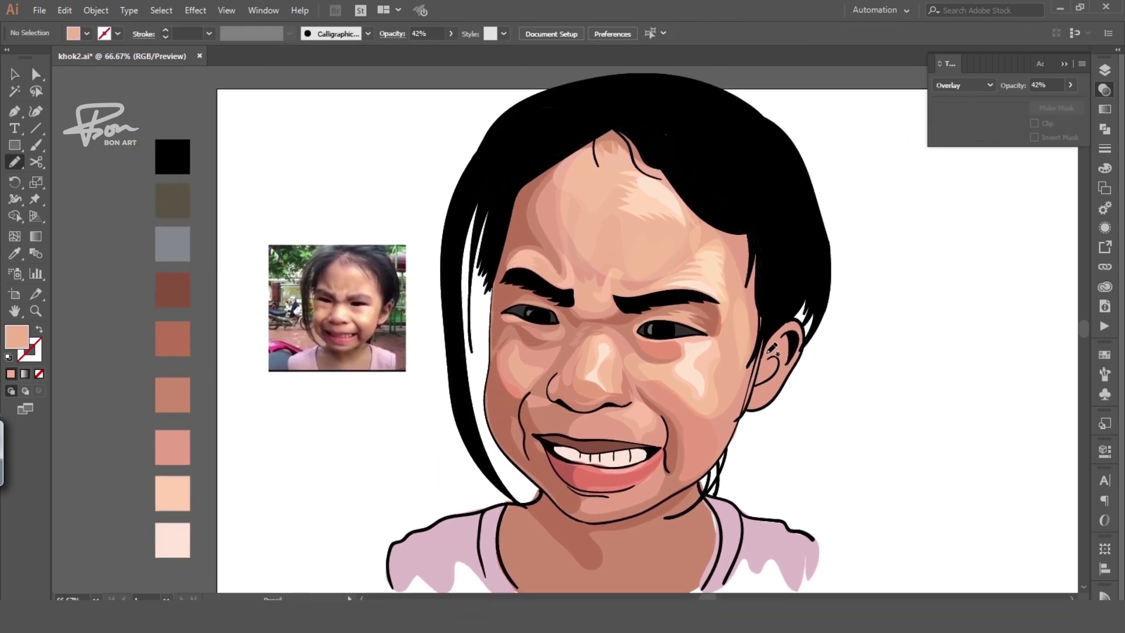
{"action": "left_click_drag", "start_coordinate": [804, 346], "coordinate": [782, 379]}
{"action": "key", "text": "i"}
{"action": "left_click", "coordinate": [701, 360]}
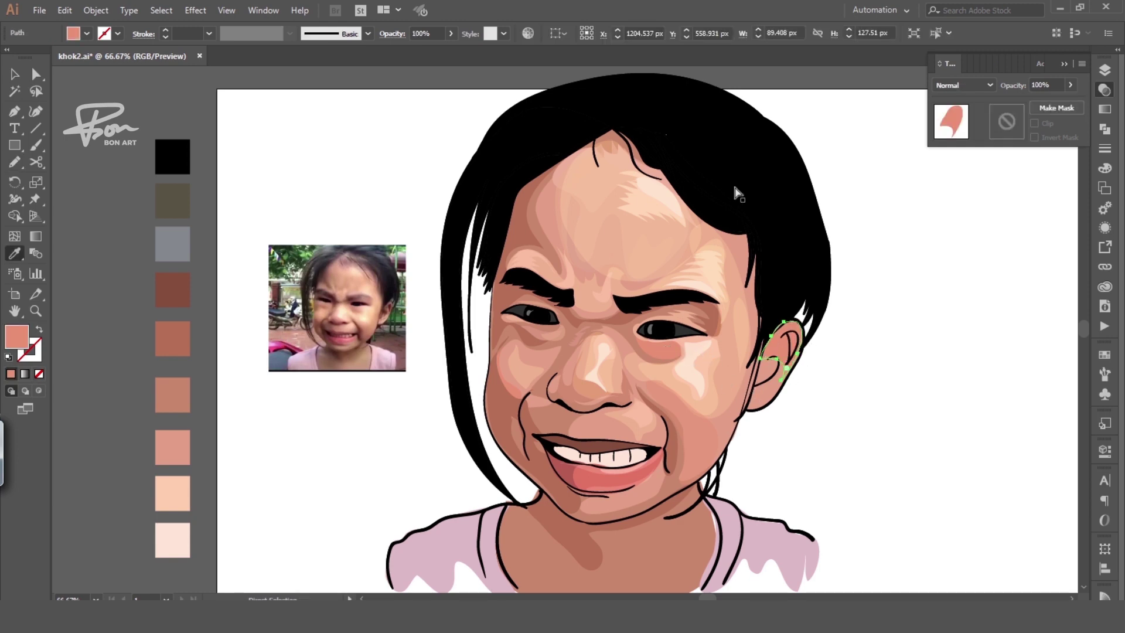
{"action": "key", "text": "v"}
{"action": "key", "text": "ctrl+shift+a"}
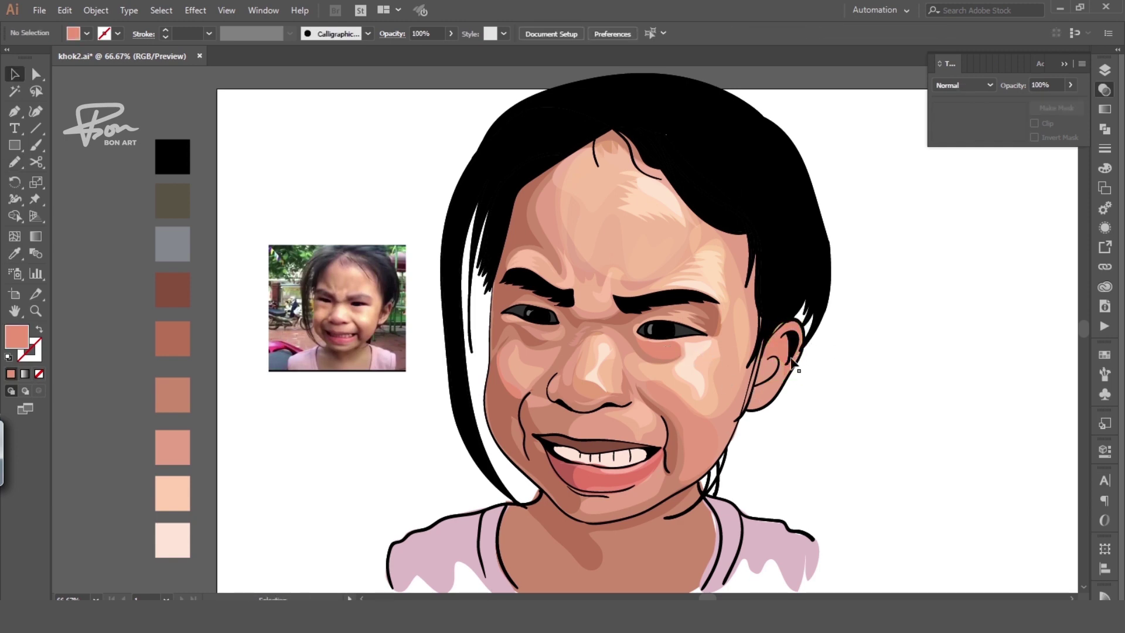
Add further ear shapes in peach Overlay, darker salmon and a dark brown inner curve
{"action": "key", "text": "i"}
{"action": "mouse_move", "coordinate": [785, 366]}
{"action": "left_mouse_down"}
{"action": "mouse_move", "coordinate": [763, 382]}
{"action": "mouse_move", "coordinate": [773, 360]}
{"action": "left_mouse_up"}
{"action": "left_click", "coordinate": [680, 270]}
{"action": "key", "text": "ctrl+shift+a"}
{"action": "key", "text": "i"}
{"action": "left_click", "coordinate": [777, 369]}
{"action": "key", "text": "ctrl+shift+a"}
{"action": "key", "text": "i"}
{"action": "left_click", "coordinate": [538, 290]}
Add a reddish-brown shading shape along the left hairline and check its outline
{"action": "left_click", "coordinate": [331, 277]}
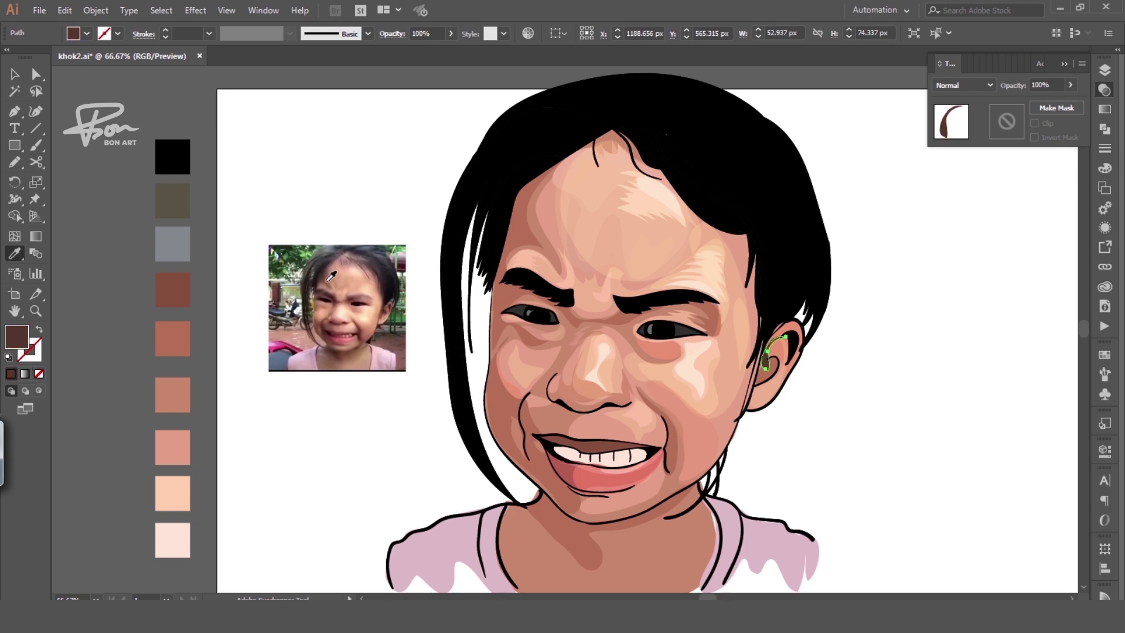
{"action": "key", "text": "ctrl+shift+a"}
{"action": "left_click_drag", "start_coordinate": [829, 412], "coordinate": [812, 421]}
{"action": "left_click", "coordinate": [522, 314]}
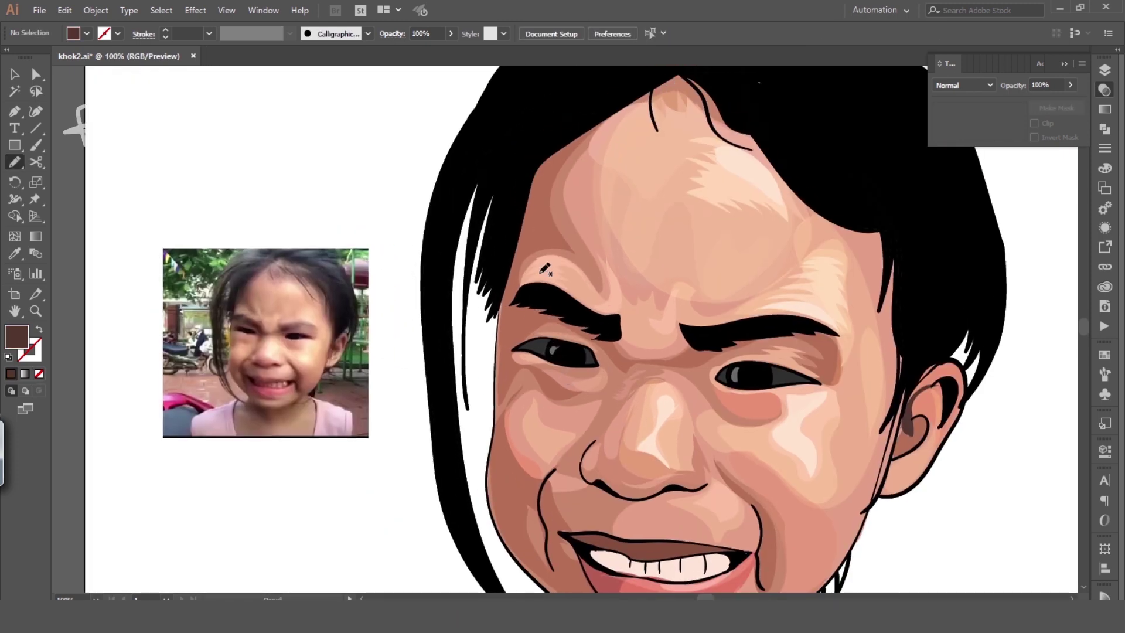
{"action": "left_click_drag", "start_coordinate": [552, 154], "coordinate": [552, 154]}
{"action": "key", "text": "ctrl+minus"}
{"action": "key", "text": "ctrl+minus"}
{"action": "key", "text": "i"}
{"action": "left_click", "coordinate": [233, 405]}
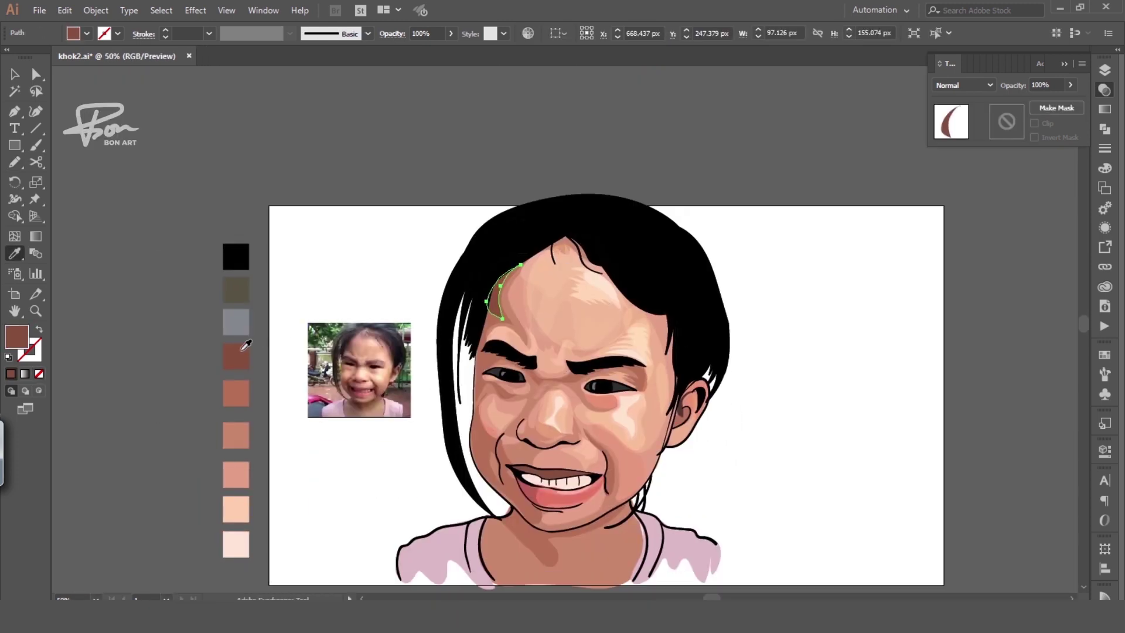
{"action": "key", "text": "ctrl+shift+a"}
{"action": "key", "text": "ctrl+plus"}
{"action": "key", "text": "a"}
{"action": "left_click", "coordinate": [530, 286]}
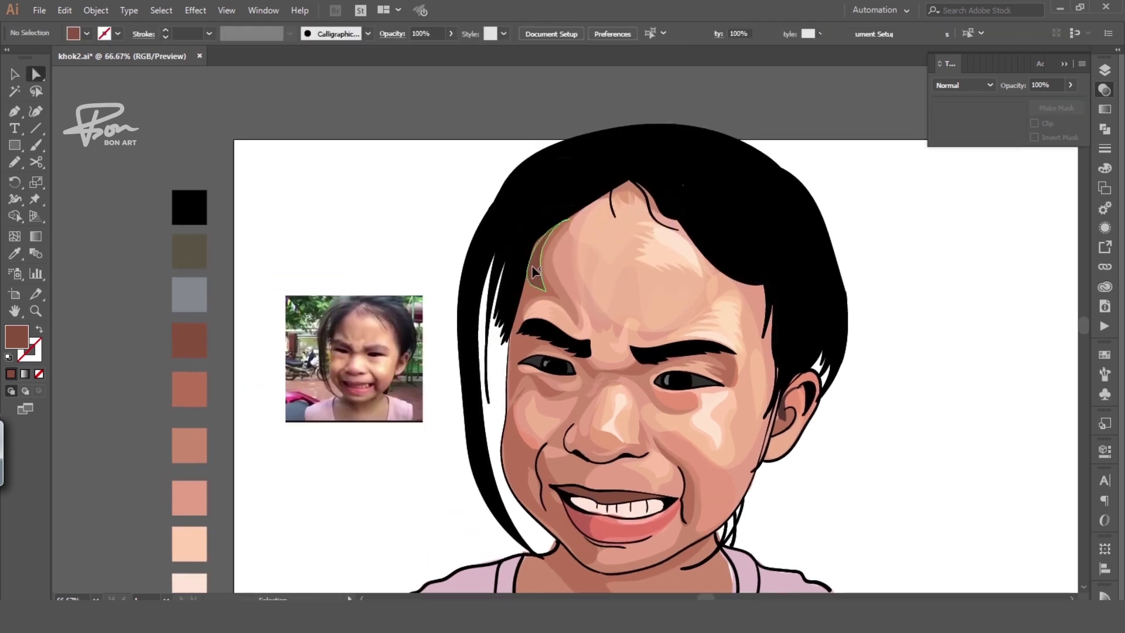
{"action": "left_click", "coordinate": [515, 291]}
Draw two shading shapes under the eyebrow
{"action": "key", "text": "ctrl+plus"}
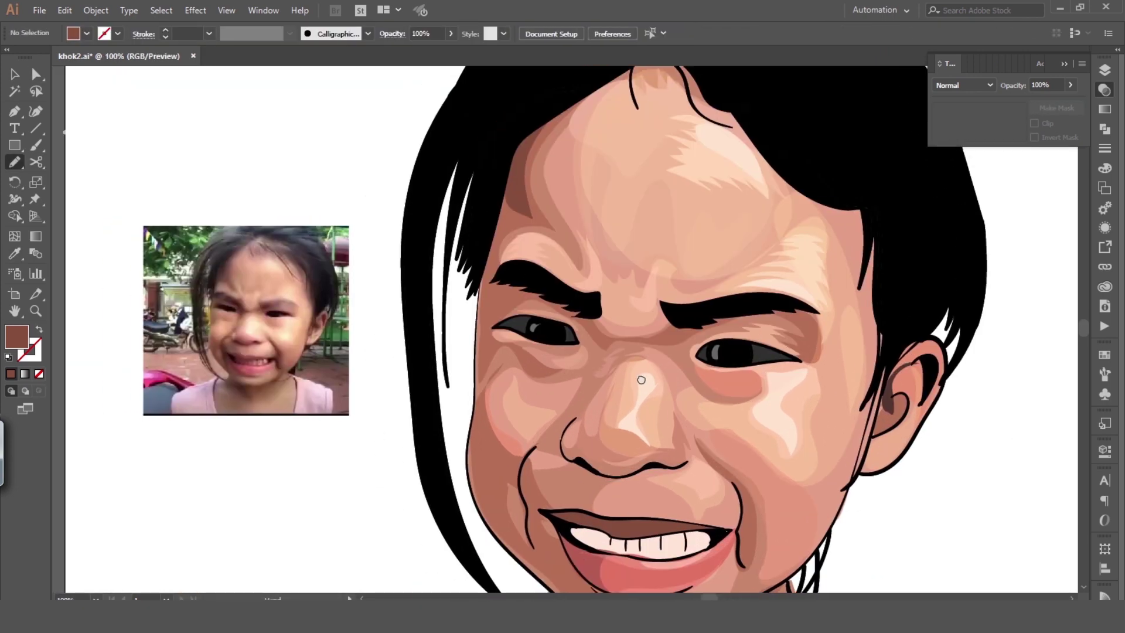
{"action": "left_click_drag", "start_coordinate": [595, 311], "coordinate": [562, 306]}
{"action": "key", "text": "i"}
{"action": "key", "text": "ctrl+shift+a"}
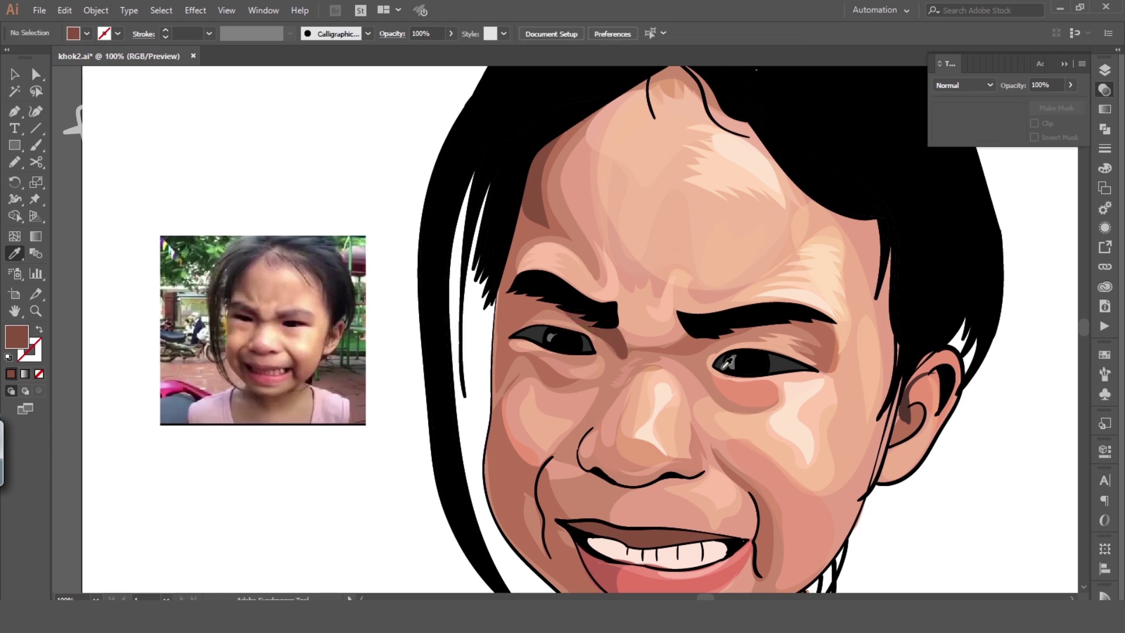
{"action": "left_click_drag", "start_coordinate": [695, 346], "coordinate": [620, 346]}
{"action": "key", "text": "i"}
{"action": "key", "text": "ctrl+shift+a"}
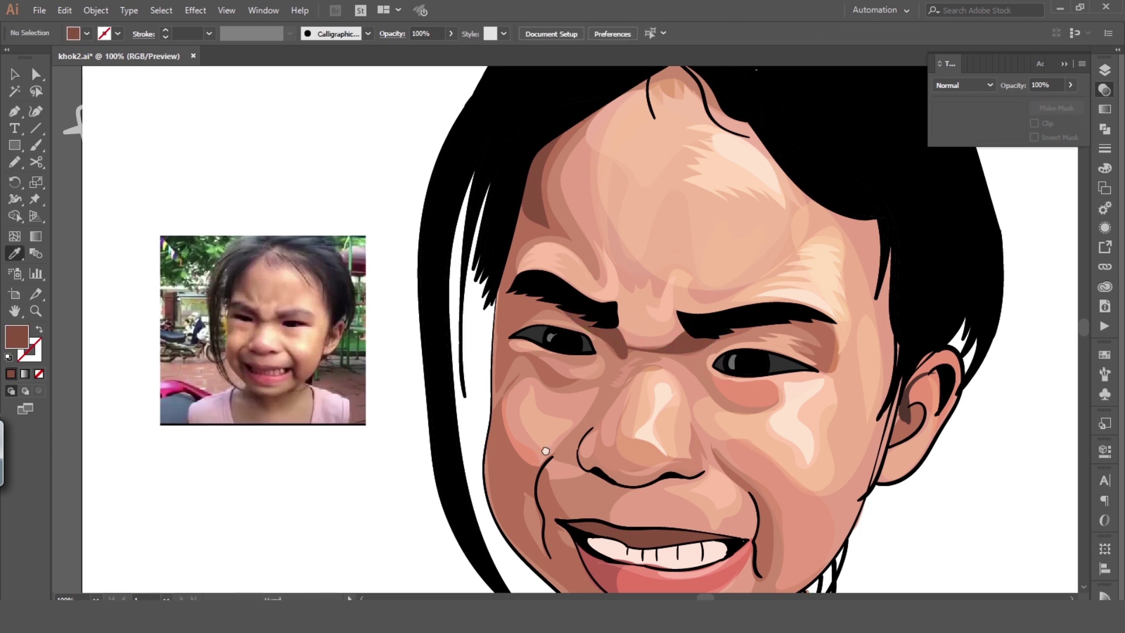
Add brown shading shapes on the nose bridge and the left cheek
{"action": "left_click_drag", "start_coordinate": [648, 398], "coordinate": [616, 316]}
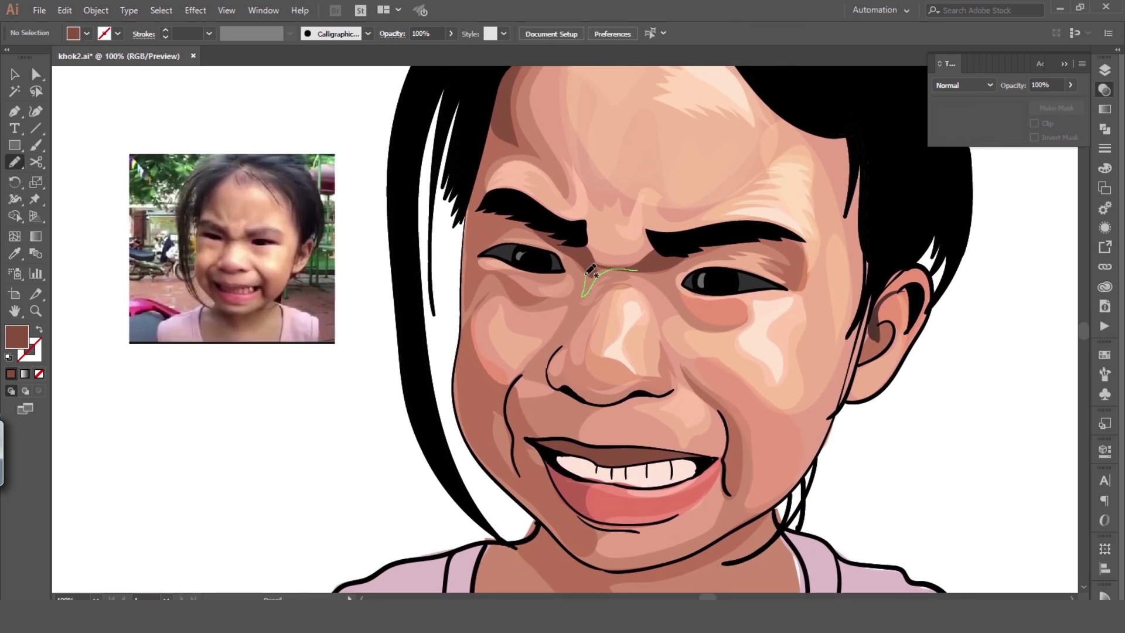
{"action": "mouse_move", "coordinate": [591, 270]}
{"action": "left_mouse_down"}
{"action": "mouse_move", "coordinate": [586, 290]}
{"action": "mouse_move", "coordinate": [511, 294]}
{"action": "left_mouse_up"}
{"action": "key", "text": "ctrl+shift+a"}
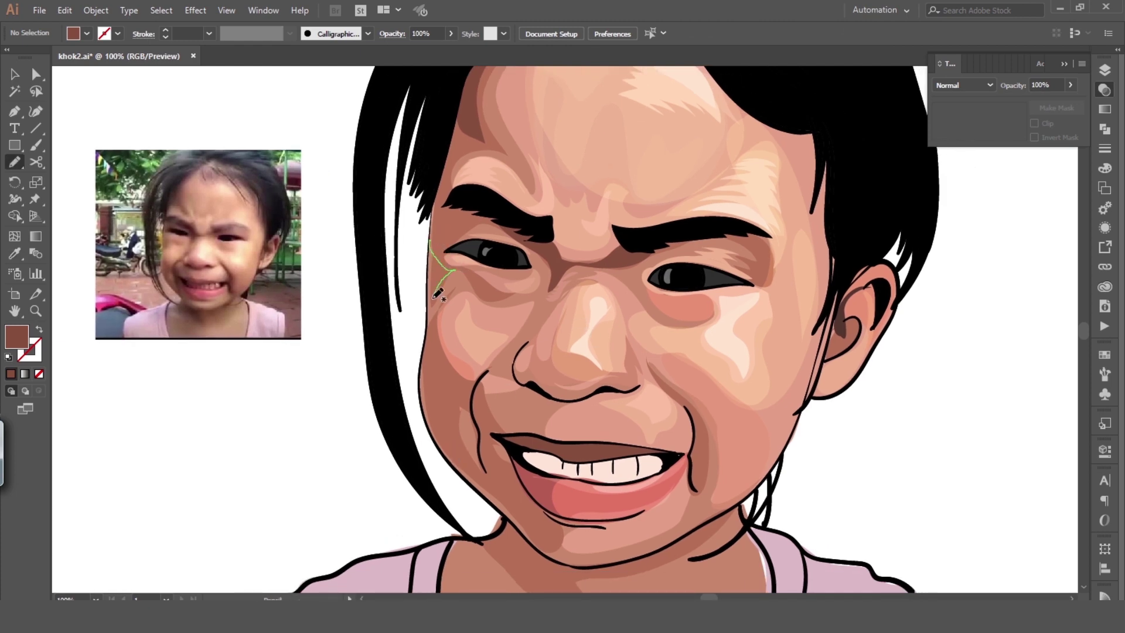
{"action": "left_click_drag", "start_coordinate": [438, 294], "coordinate": [432, 302]}
{"action": "key", "text": "i"}
{"action": "key", "text": "ctrl+shift+a"}
{"action": "left_click_drag", "start_coordinate": [544, 381], "coordinate": [509, 384]}
{"action": "key", "text": "n"}
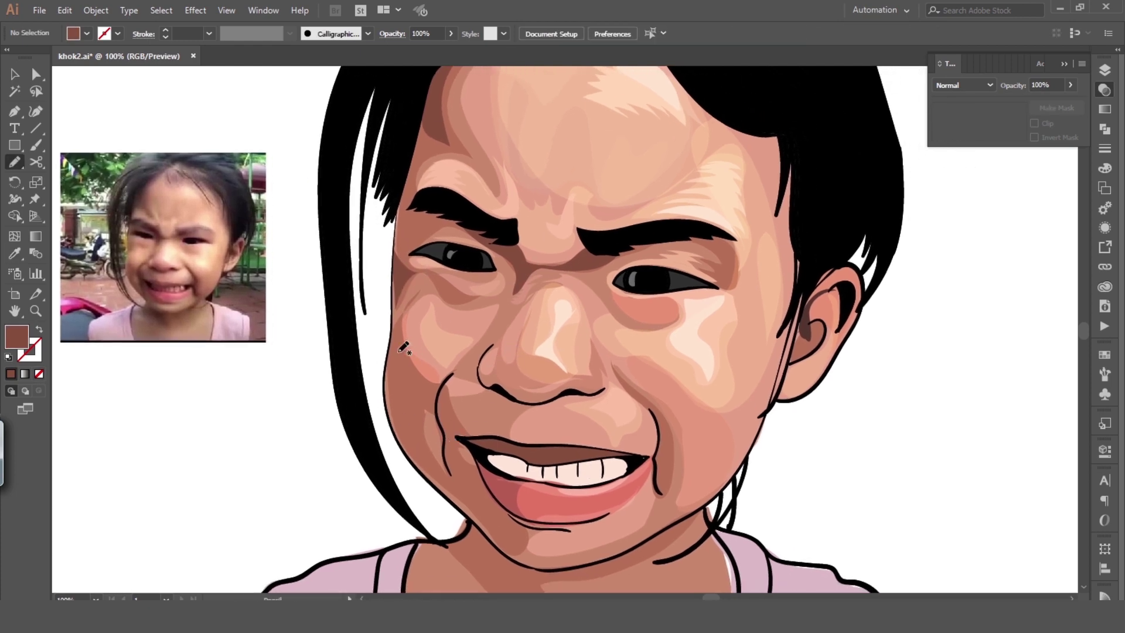
{"action": "left_click_drag", "start_coordinate": [420, 445], "coordinate": [431, 471]}
{"action": "key", "text": "i"}
{"action": "key", "text": "ctrl+shift+a"}
{"action": "key", "text": "ctrl+minus"}
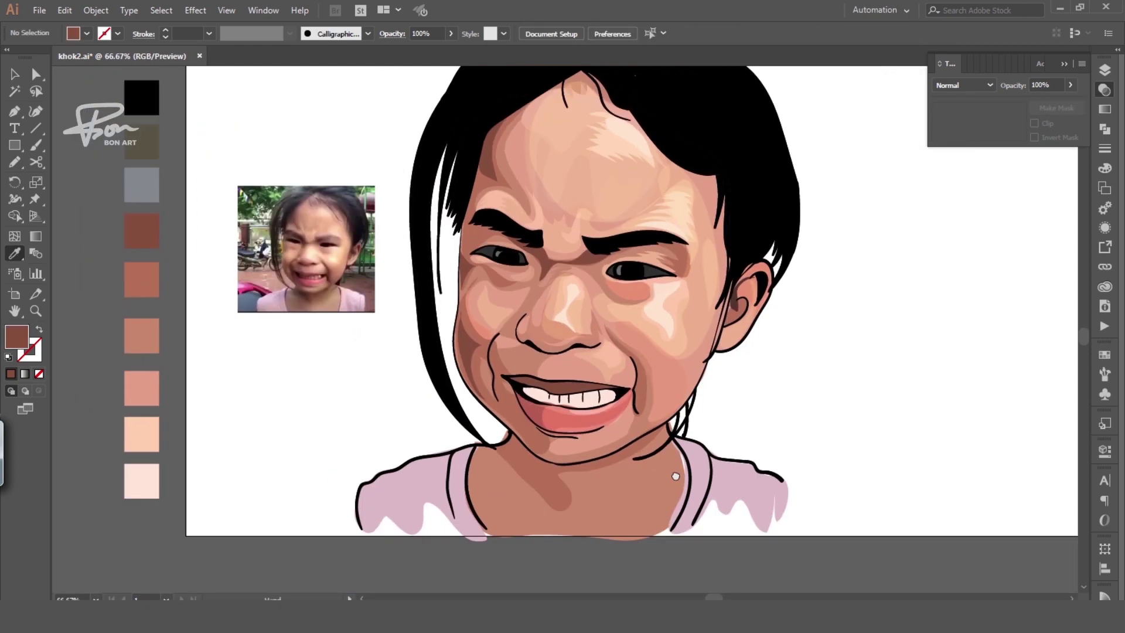
Add dark brown shading on the left cheek near the mouth and beside the mouth corner
{"action": "left_click_drag", "start_coordinate": [564, 353], "coordinate": [586, 381]}
{"action": "key", "text": "n"}
{"action": "key", "text": "ctrl+plus"}
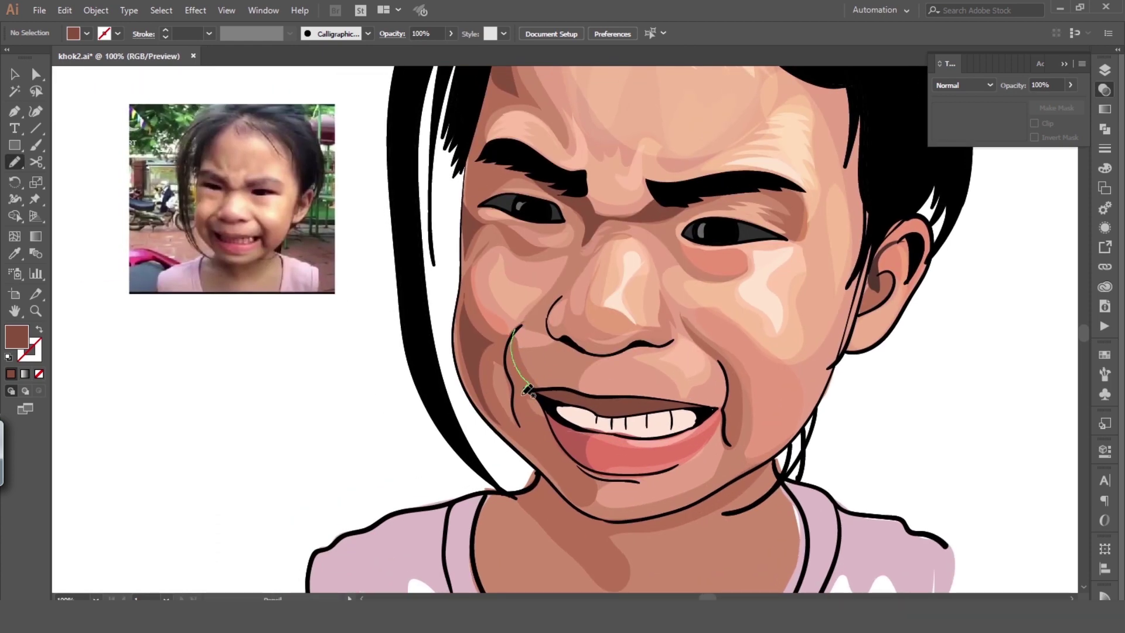
{"action": "left_click_drag", "start_coordinate": [506, 375], "coordinate": [509, 352]}
{"action": "key", "text": "i"}
{"action": "key", "text": "ctrl+shift+a"}
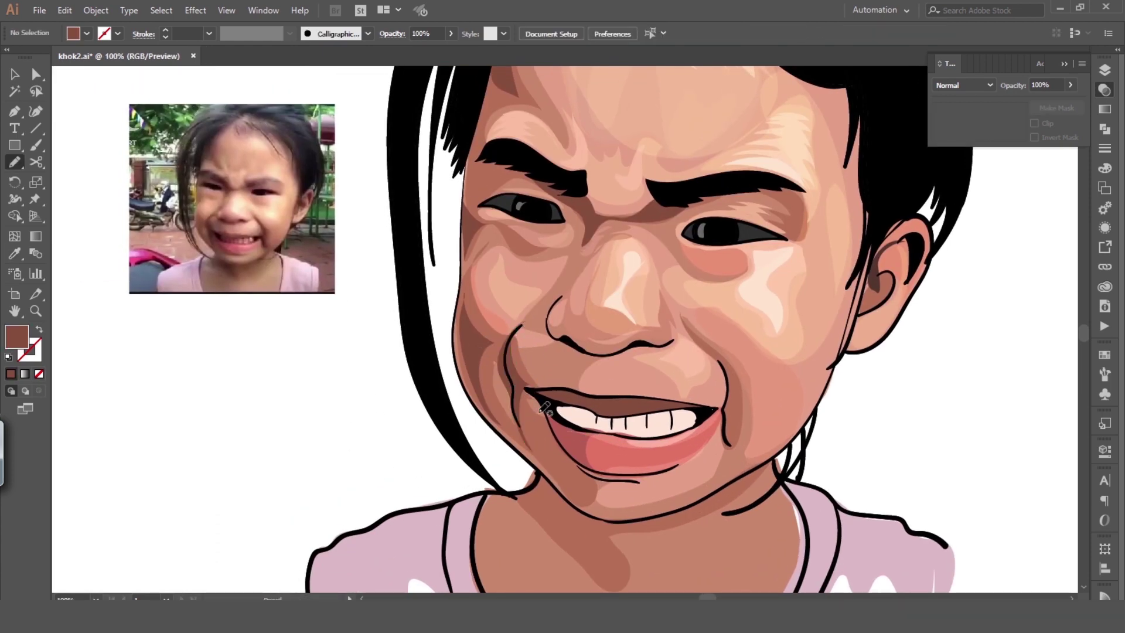
{"action": "left_click_drag", "start_coordinate": [545, 415], "coordinate": [528, 404]}
{"action": "key", "text": "i"}
{"action": "key", "text": "ctrl+shift+a"}
Draw a dark curved shading shape beneath the nose above the upper lip
{"action": "scroll", "coordinate": [596, 472], "scroll_direction": "right", "scroll_amount": 2}
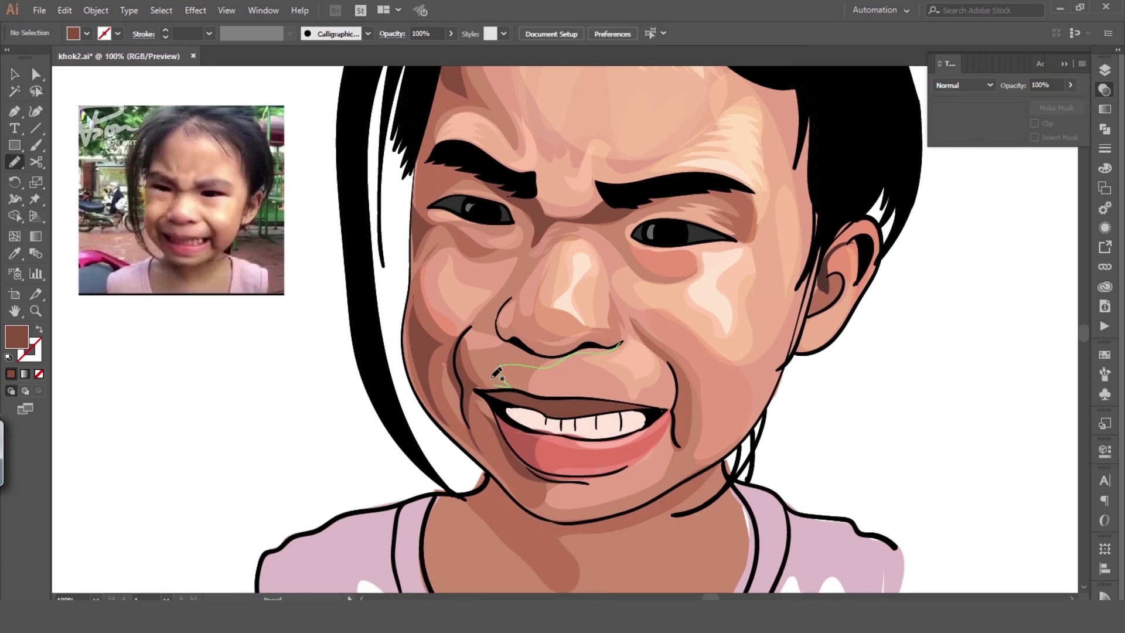
{"action": "left_click_drag", "start_coordinate": [566, 349], "coordinate": [621, 344]}
{"action": "key", "text": "i"}
{"action": "key", "text": "ctrl+minus"}
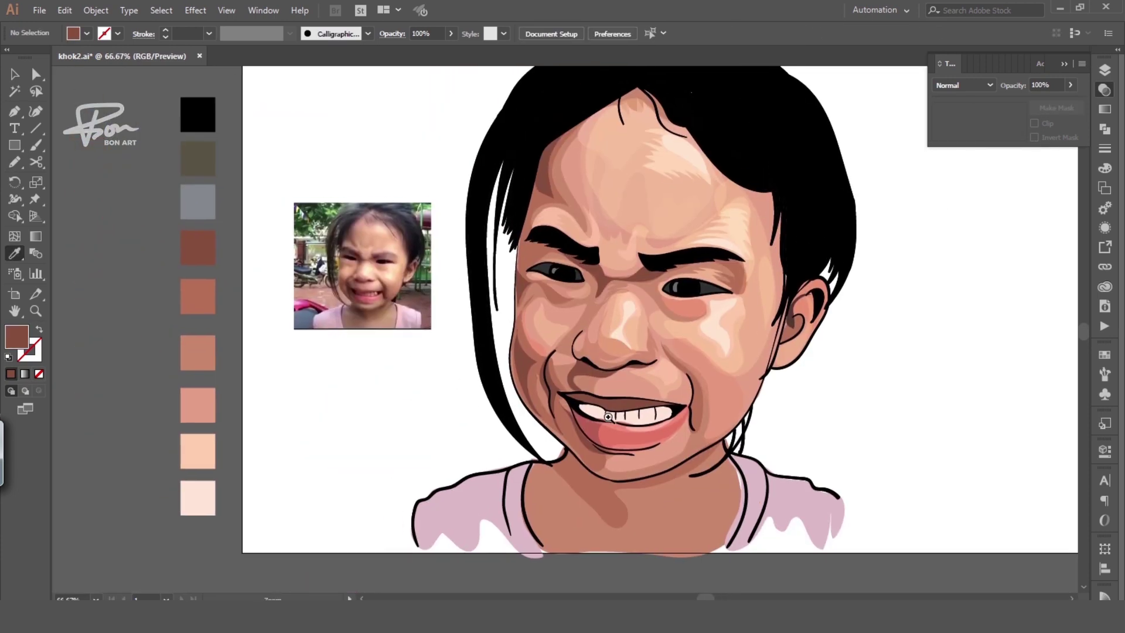
{"action": "key", "text": "ctrl+plus"}
Draw a shadow from the left mouth corner up to the nose, filled with sampled brown
{"action": "left_click", "coordinate": [581, 352]}
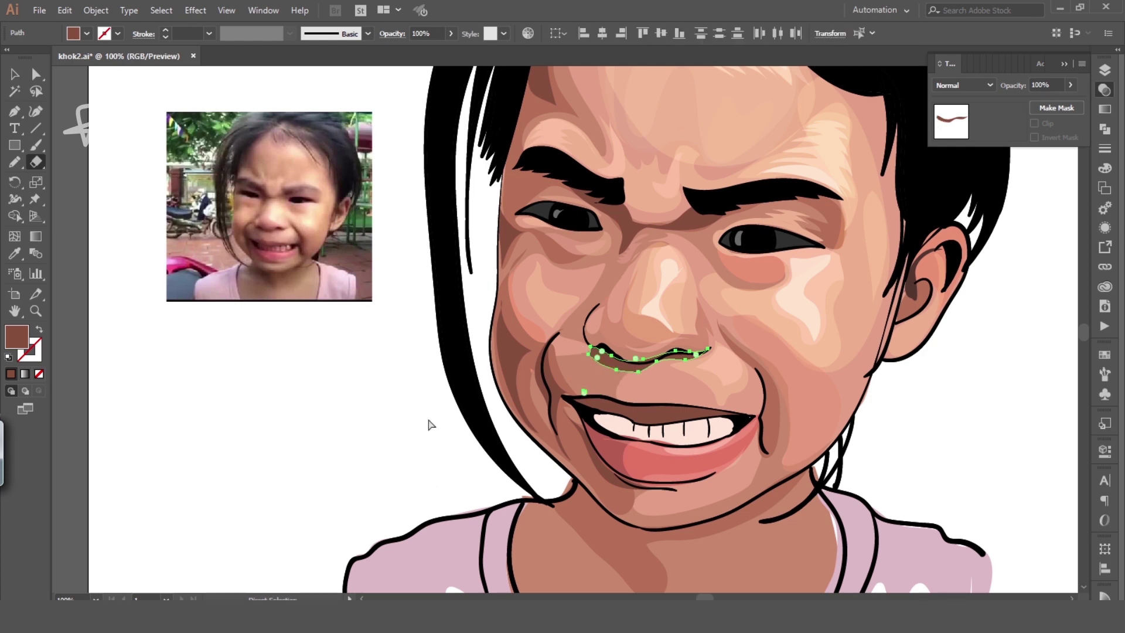
{"action": "key", "text": "ctrl+shift+a"}
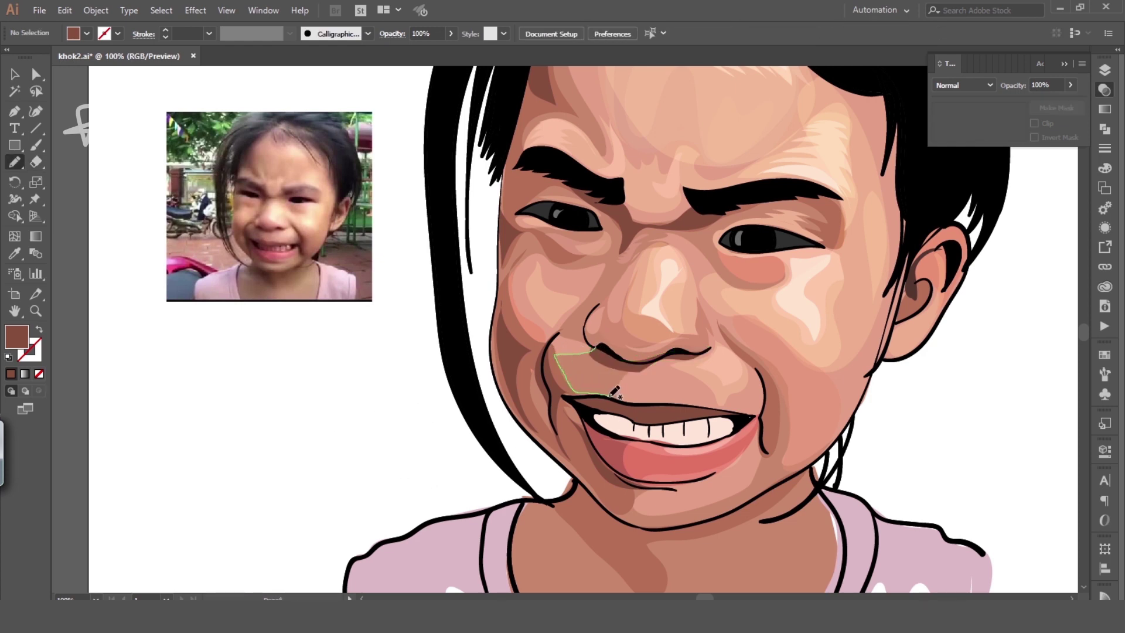
{"action": "left_click_drag", "start_coordinate": [614, 391], "coordinate": [610, 356]}
{"action": "left_click", "coordinate": [597, 369]}
{"action": "key", "text": "ctrl+minus"}
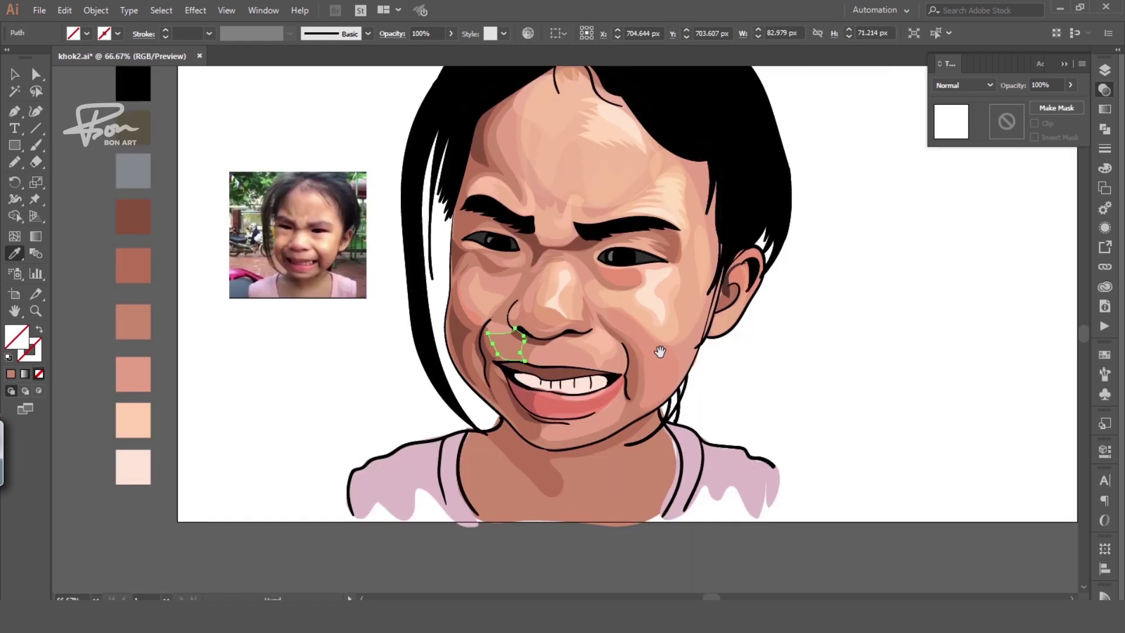
{"action": "key", "text": "ctrl+plus"}
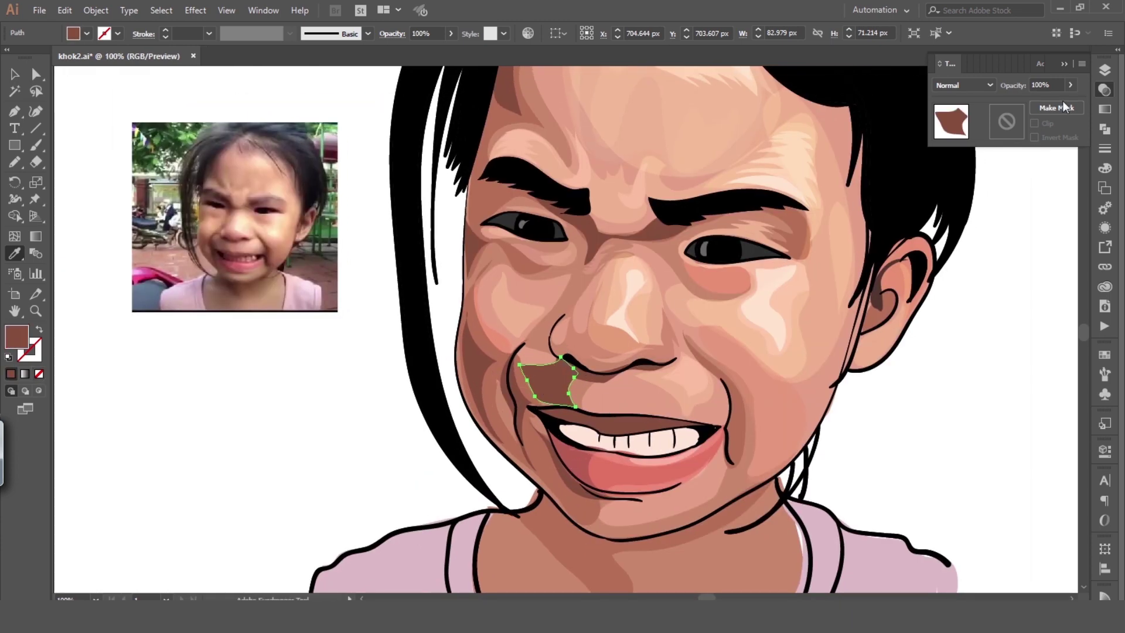
Lower the nose-to-mouth shadow's opacity to 46%
{"action": "left_click", "coordinate": [367, 422], "text": "ctrl"}
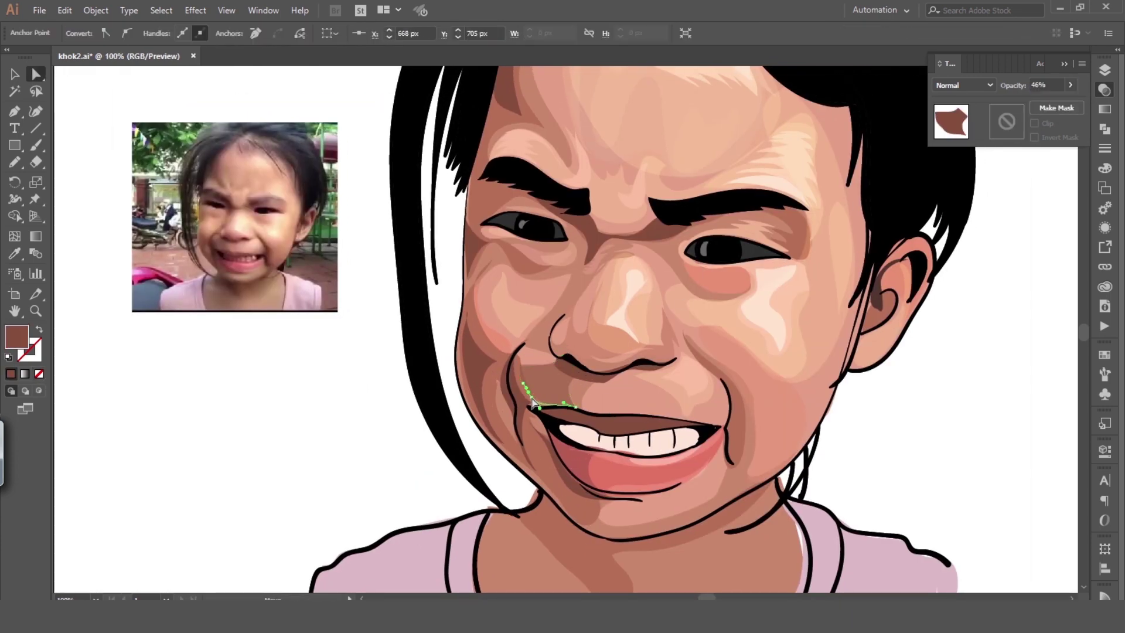
{"action": "key", "text": "ctrl+minus"}
{"action": "key", "text": "b"}
{"action": "key", "text": "ctrl+plus"}
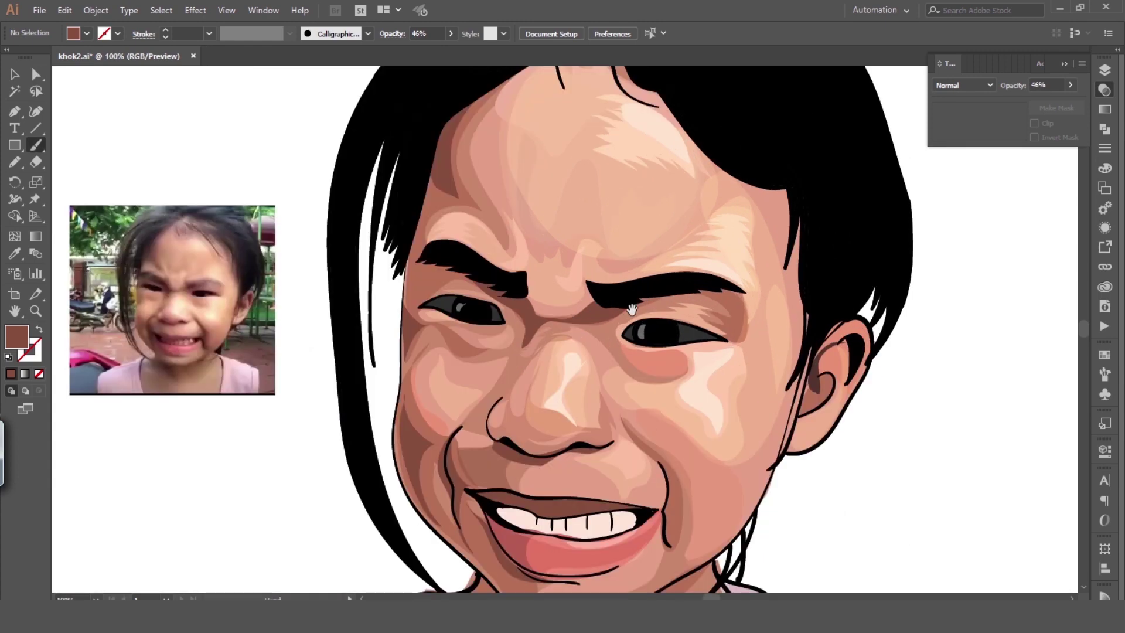
{"action": "key", "text": "shift+x"}
{"action": "scroll", "coordinate": [616, 336], "scroll_direction": "down", "scroll_amount": 2}
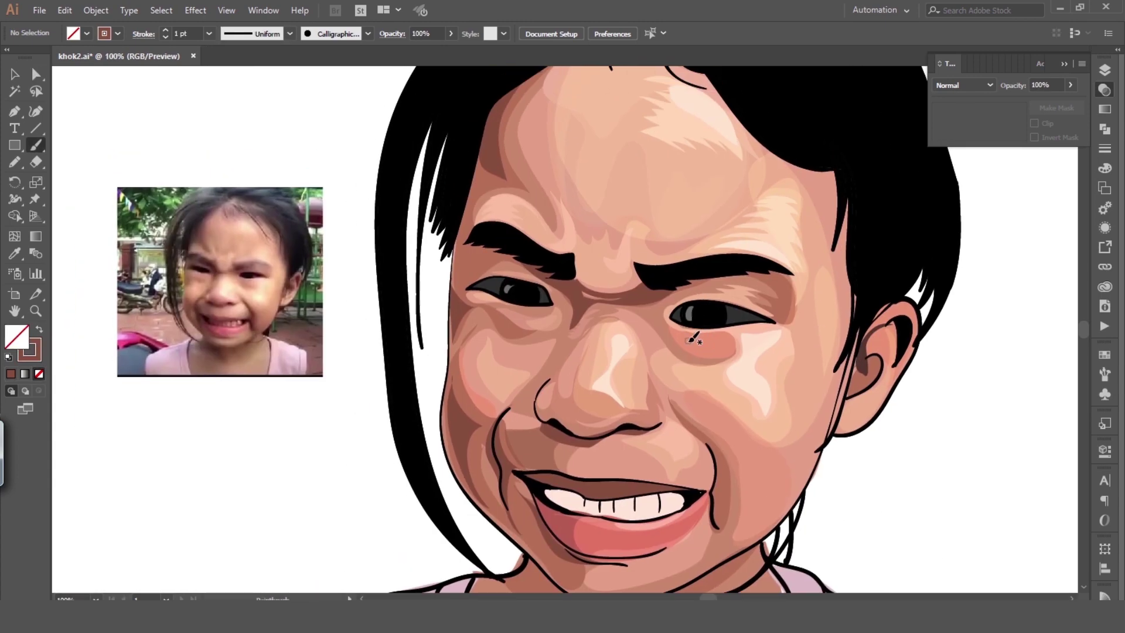
{"action": "scroll", "coordinate": [669, 323], "scroll_direction": "left", "scroll_amount": 2}
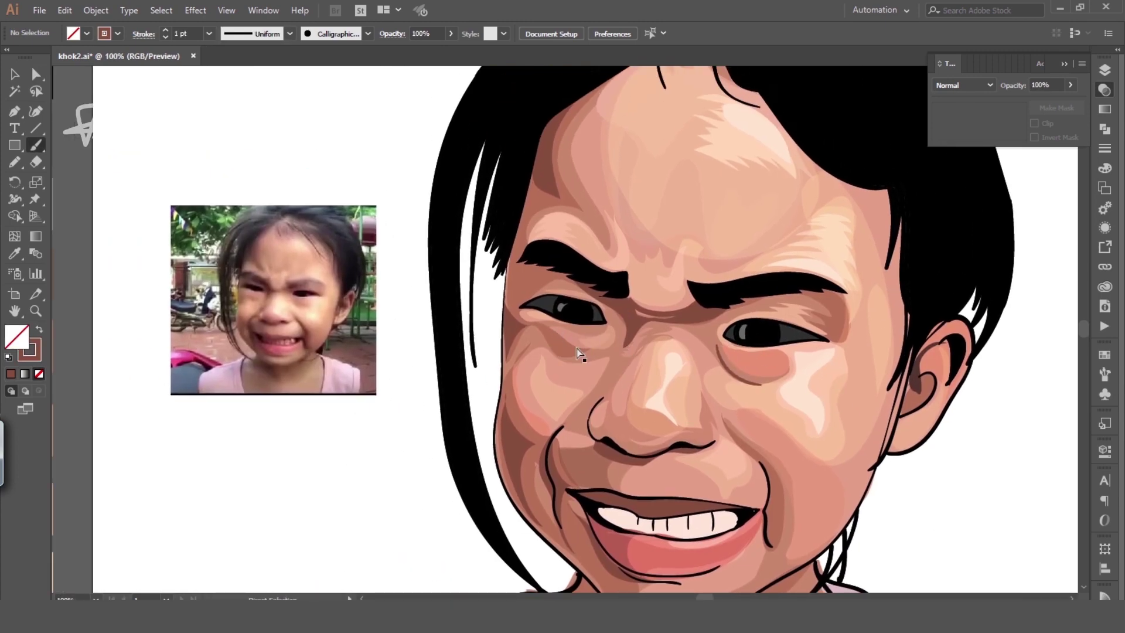
Paint a stroke along the right eyebrow and give it a gradient fill
{"action": "scroll", "coordinate": [564, 236], "scroll_direction": "up", "scroll_amount": 2}
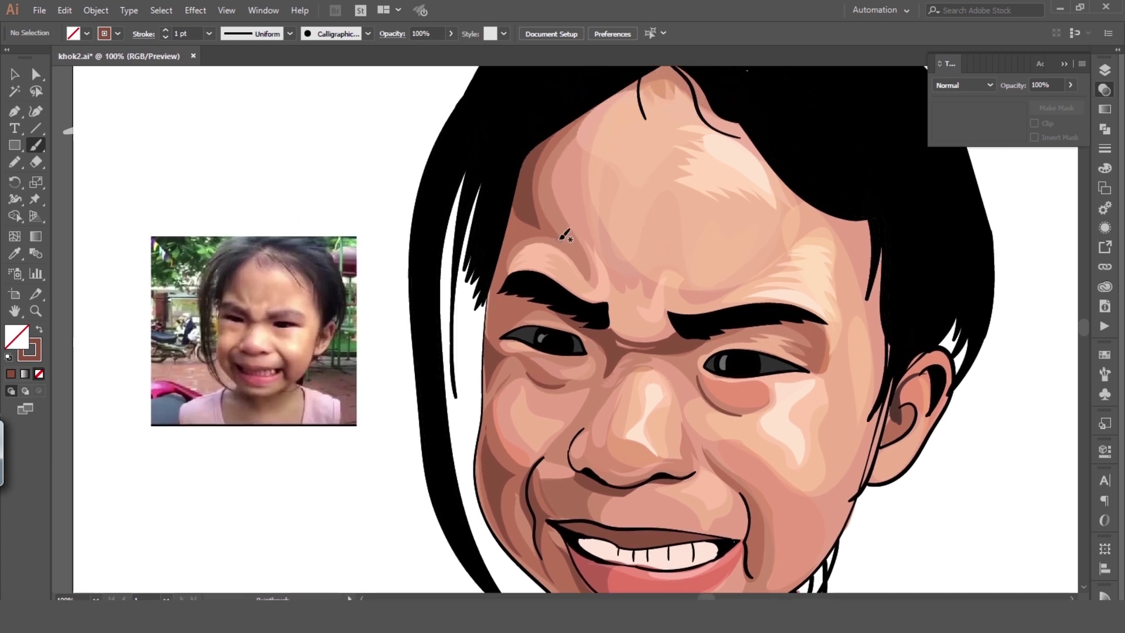
{"action": "scroll", "coordinate": [658, 318], "scroll_direction": "right", "scroll_amount": 5}
{"action": "scroll", "coordinate": [607, 322], "scroll_direction": "left", "scroll_amount": 3}
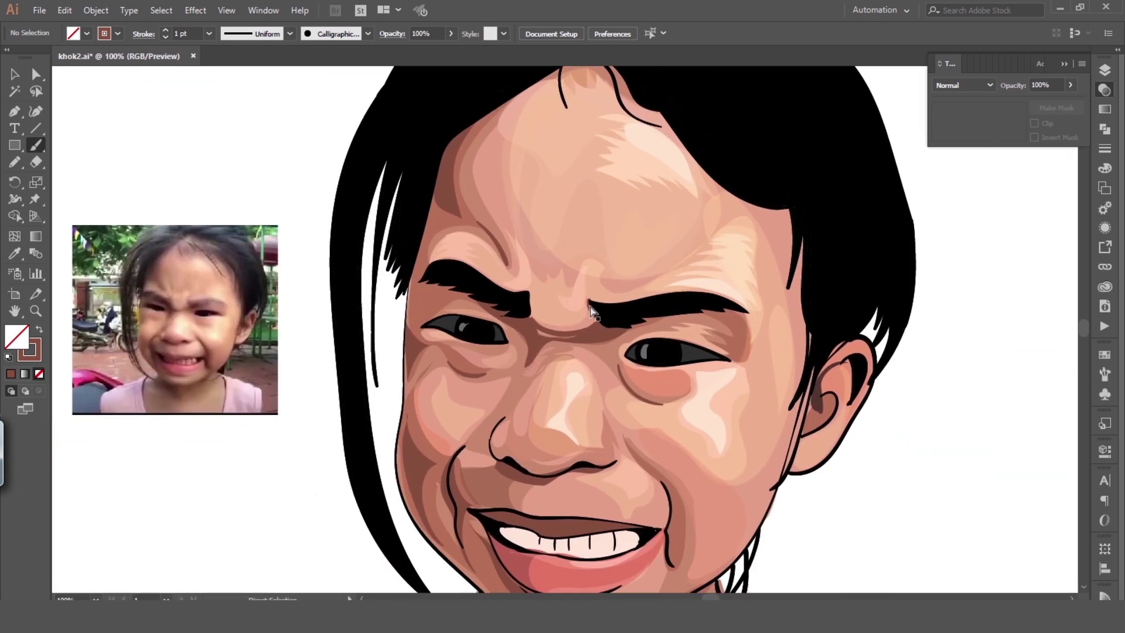
{"action": "left_click_drag", "start_coordinate": [733, 316], "coordinate": [743, 312]}
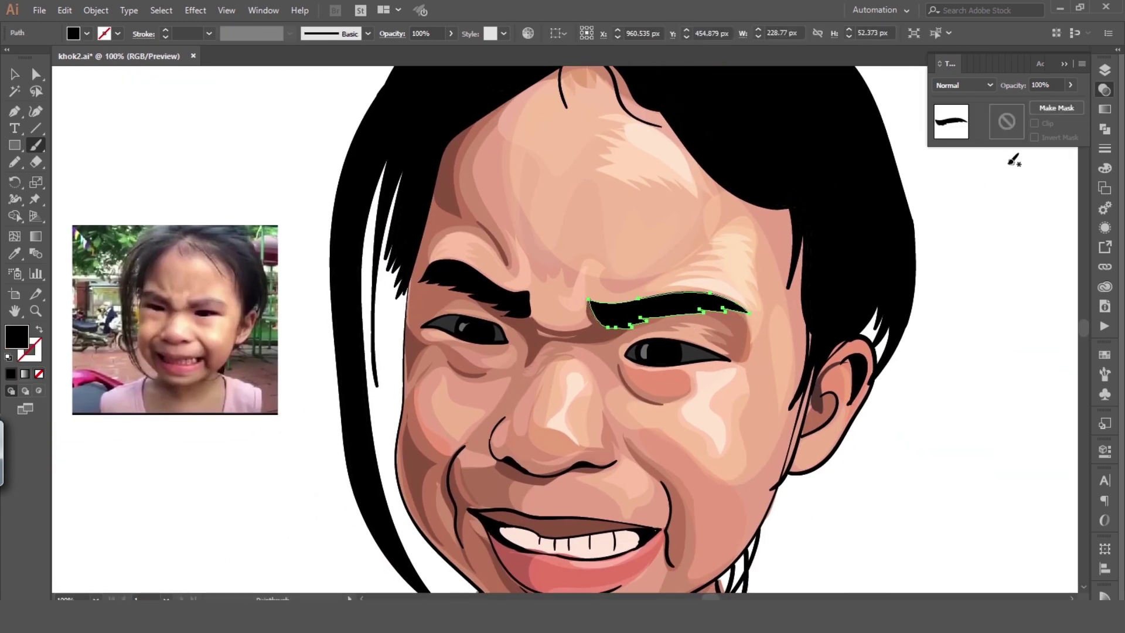
{"action": "left_click", "coordinate": [1104, 109]}
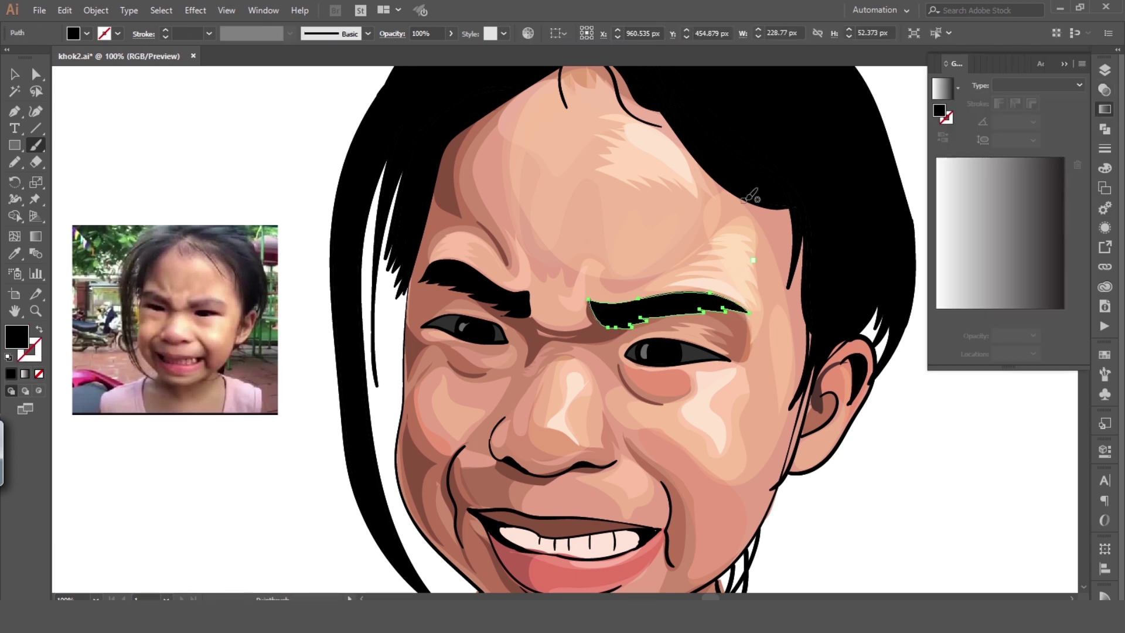
{"action": "left_click", "coordinate": [979, 237]}
Select the right eyebrow and angle its gradient diagonally across it
{"action": "key", "text": "v"}
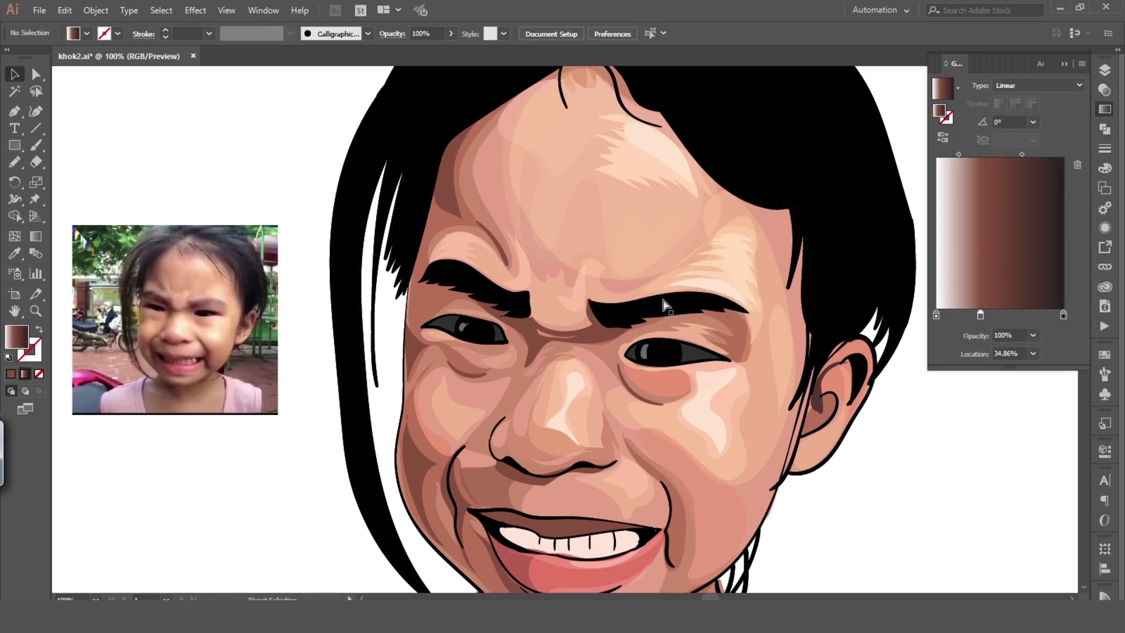
{"action": "left_click", "coordinate": [1104, 90]}
{"action": "left_click", "coordinate": [1104, 69]}
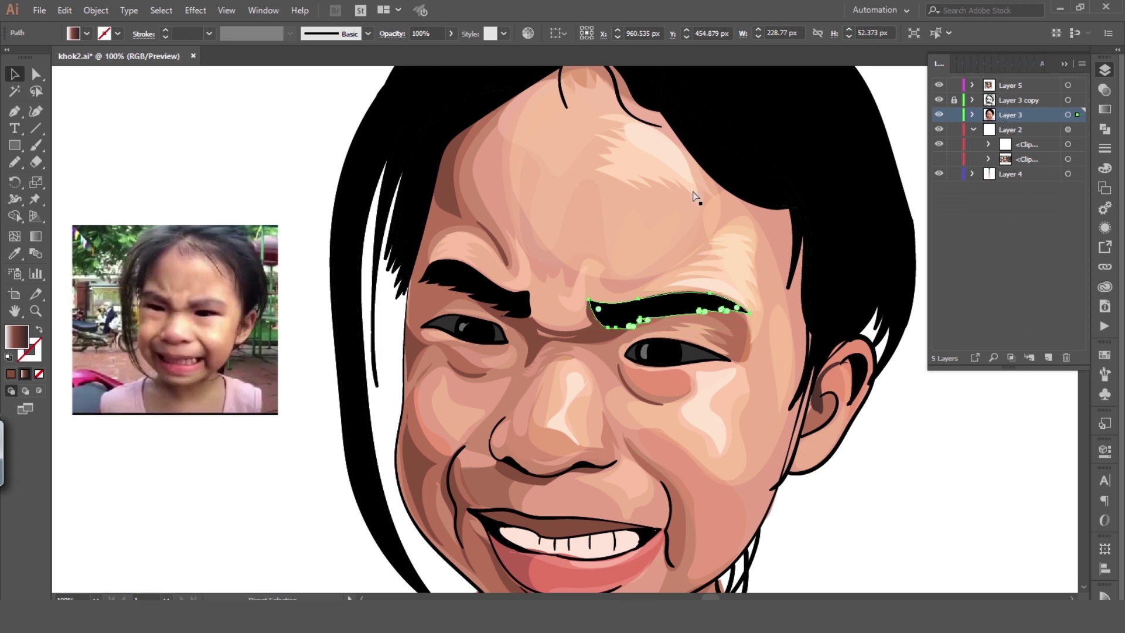
{"action": "key", "text": "ctrl+z"}
{"action": "key", "text": "ctrl+z"}
{"action": "key", "text": "ctrl+z"}
{"action": "key", "text": "ctrl+z"}
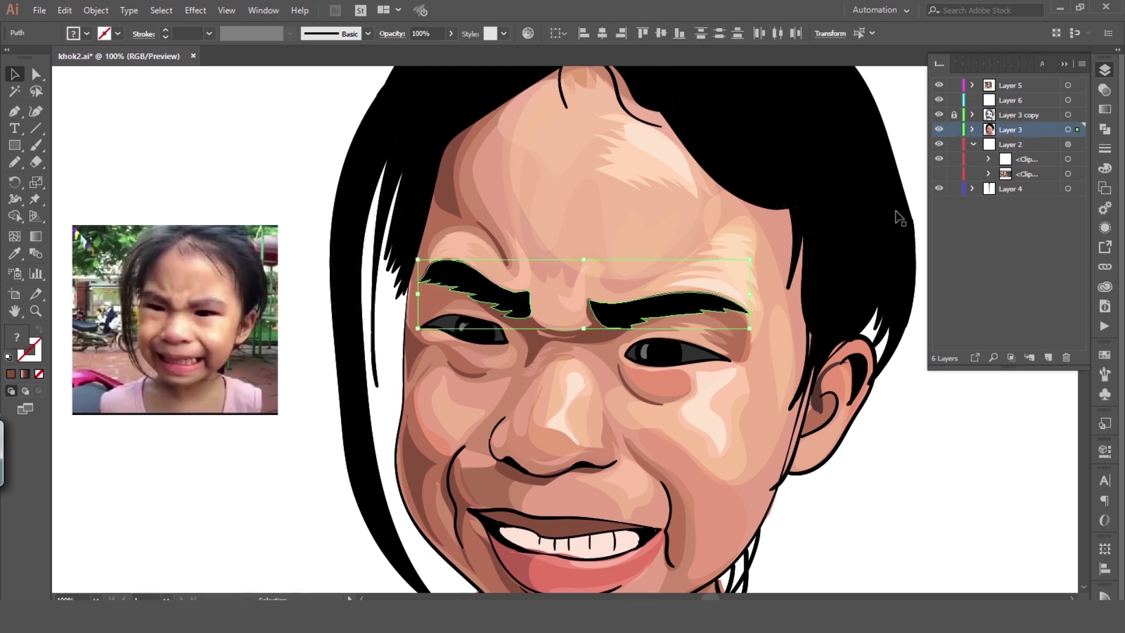
{"action": "key", "text": "ctrl+z"}
{"action": "left_click", "coordinate": [1104, 108]}
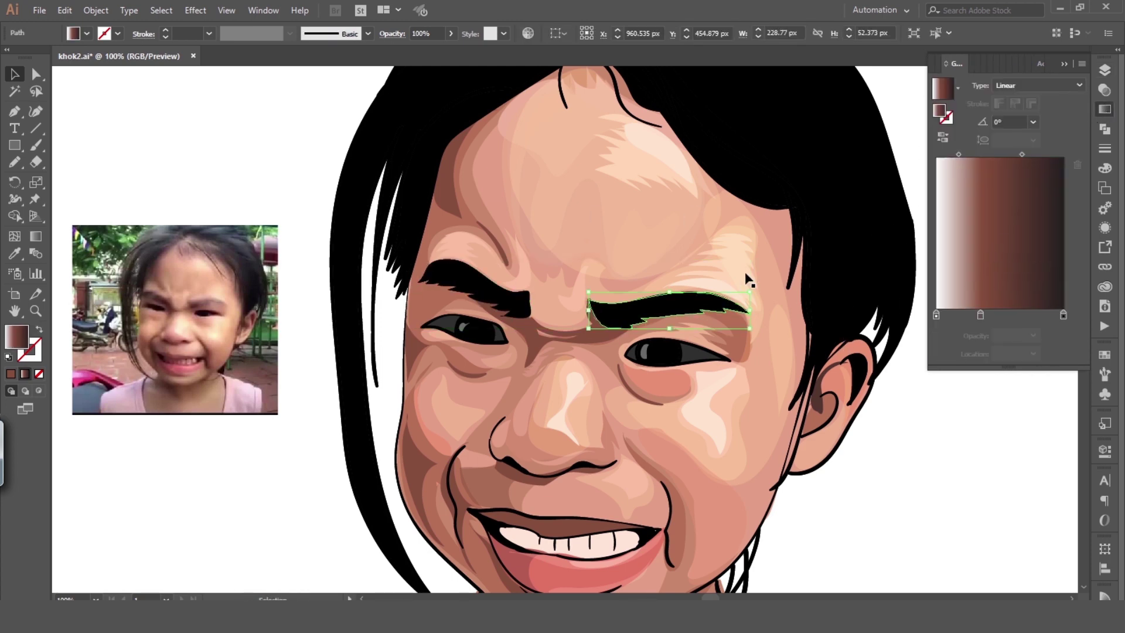
{"action": "key", "text": "g"}
{"action": "left_click_drag", "start_coordinate": [724, 284], "coordinate": [631, 326]}
Move both eyebrows onto Layer 6, keeping the right eyebrow selected
{"action": "left_click", "coordinate": [1102, 71]}
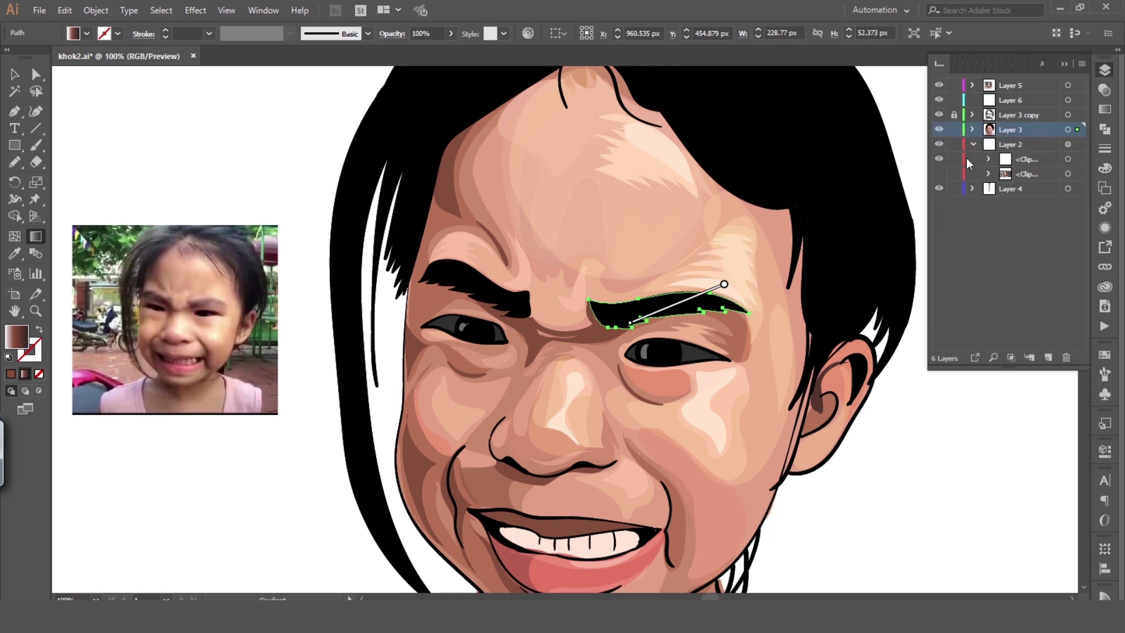
{"action": "key", "text": "v"}
{"action": "left_click", "coordinate": [498, 290], "text": "shift"}
{"action": "key", "text": "ctrl+x"}
{"action": "left_click", "coordinate": [1010, 99]}
{"action": "key", "text": "ctrl+f"}
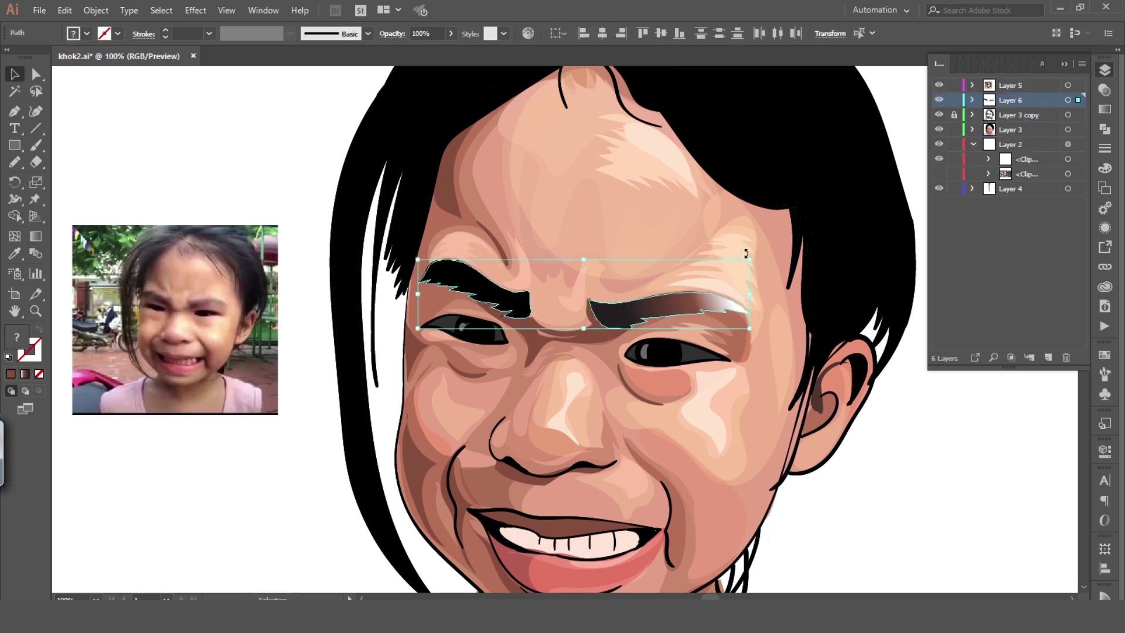
{"action": "left_click", "coordinate": [498, 296], "text": "shift"}
Recolour the right eyebrow's gradient stops to reddish-brown 6A352A
{"action": "left_click", "coordinate": [1105, 109]}
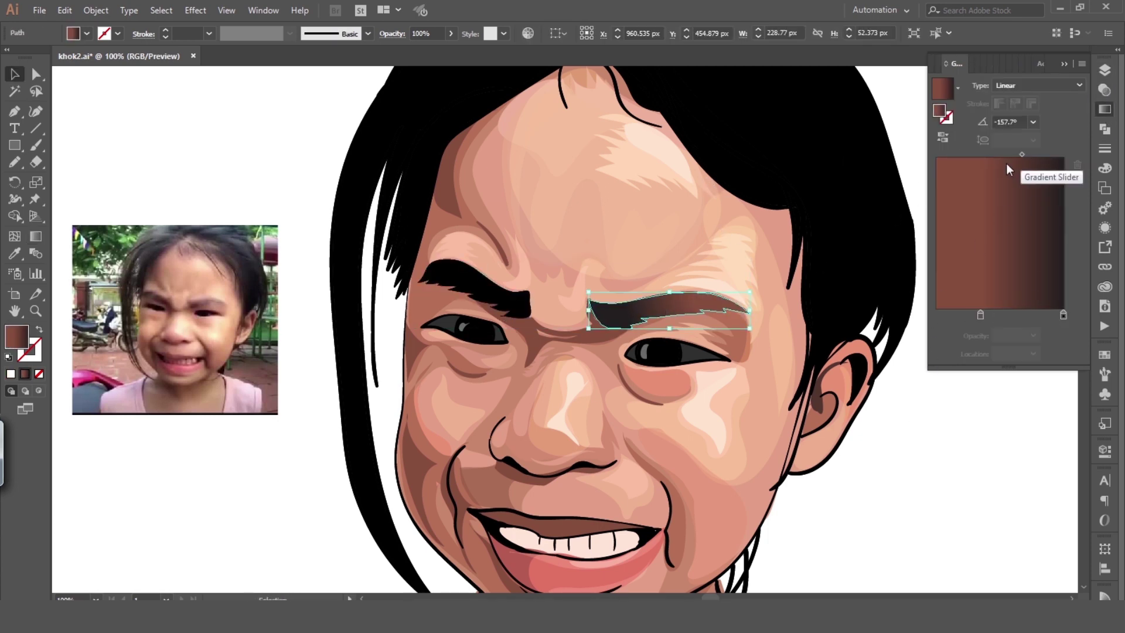
{"action": "double_click", "coordinate": [1063, 315]}
{"action": "left_click_drag", "start_coordinate": [1010, 366], "coordinate": [968, 367]}
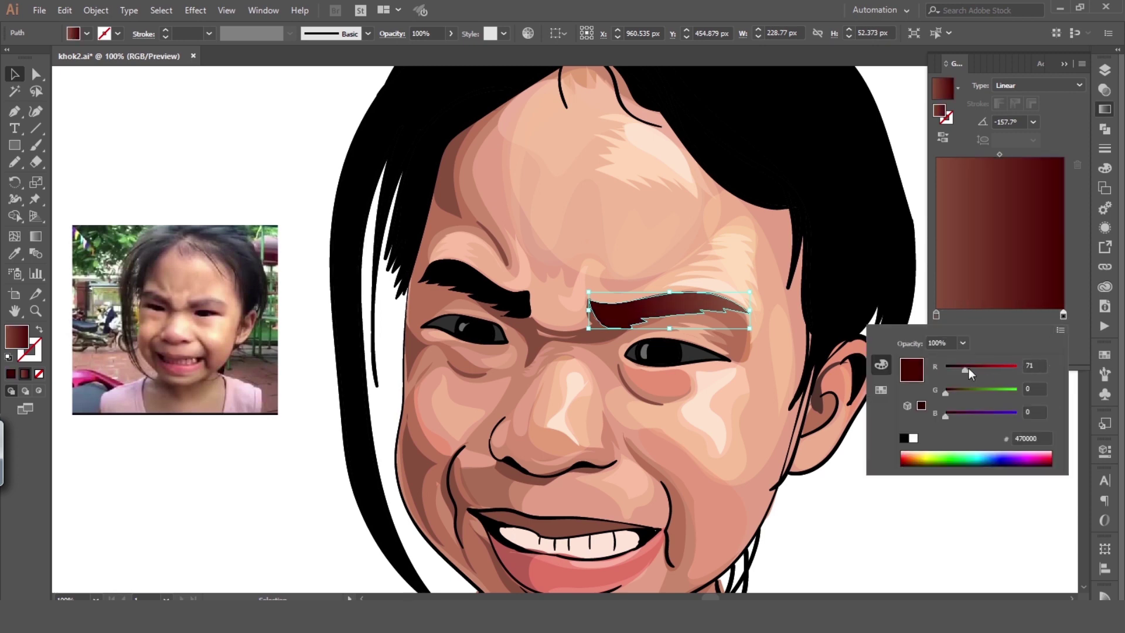
{"action": "left_click_drag", "start_coordinate": [966, 455], "coordinate": [909, 461]}
{"action": "left_click", "coordinate": [856, 497]}
{"action": "scroll", "coordinate": [827, 419], "scroll_direction": "up", "scroll_amount": 1}
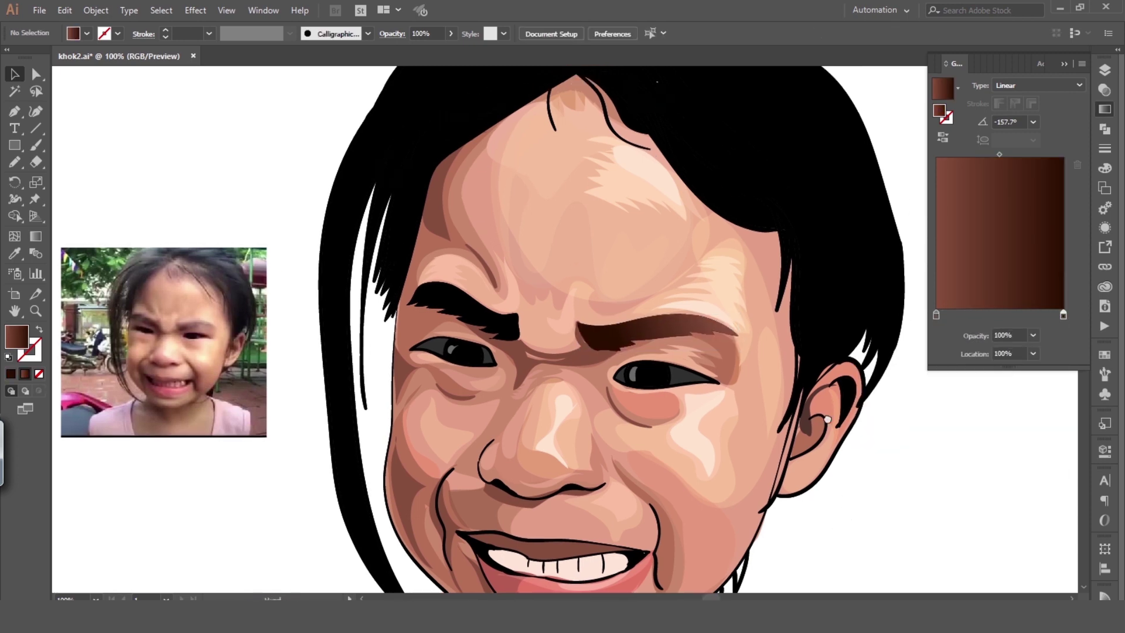
{"action": "left_click", "coordinate": [691, 322]}
{"action": "double_click", "coordinate": [935, 315]}
{"action": "mouse_move", "coordinate": [954, 365]}
{"action": "left_mouse_down"}
{"action": "mouse_move", "coordinate": [973, 366]}
{"action": "mouse_move", "coordinate": [956, 412]}
{"action": "left_mouse_up"}
{"action": "left_click", "coordinate": [1061, 330]}
{"action": "left_click", "coordinate": [917, 422]}
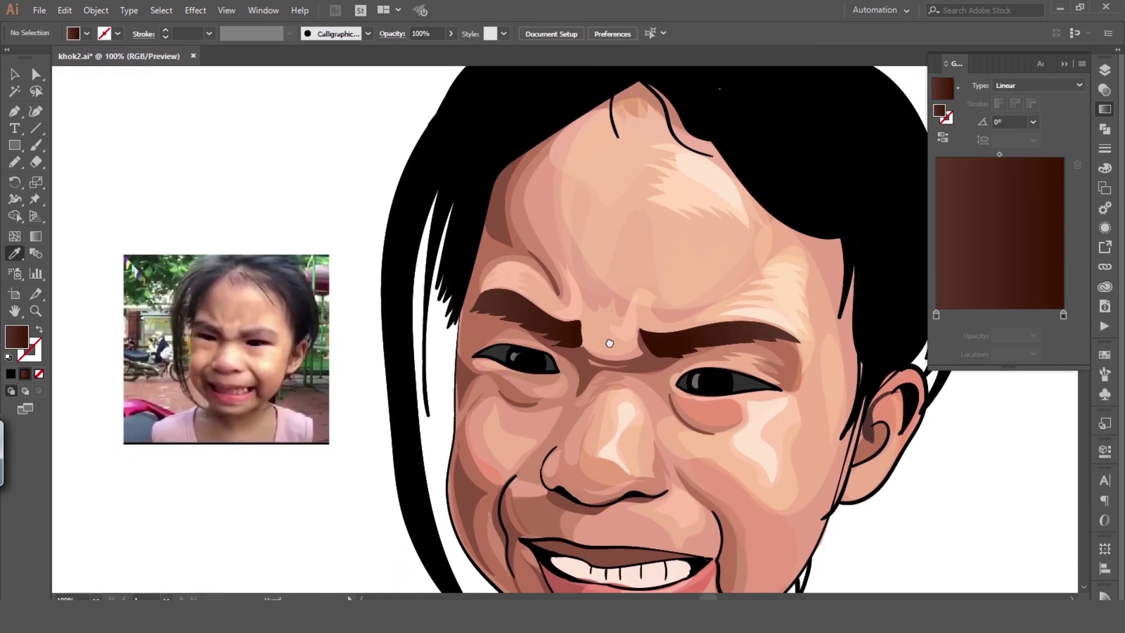
Draw hair-like strokes along the left eyebrow and check the small cheek highlight shape
{"action": "left_click", "coordinate": [509, 307]}
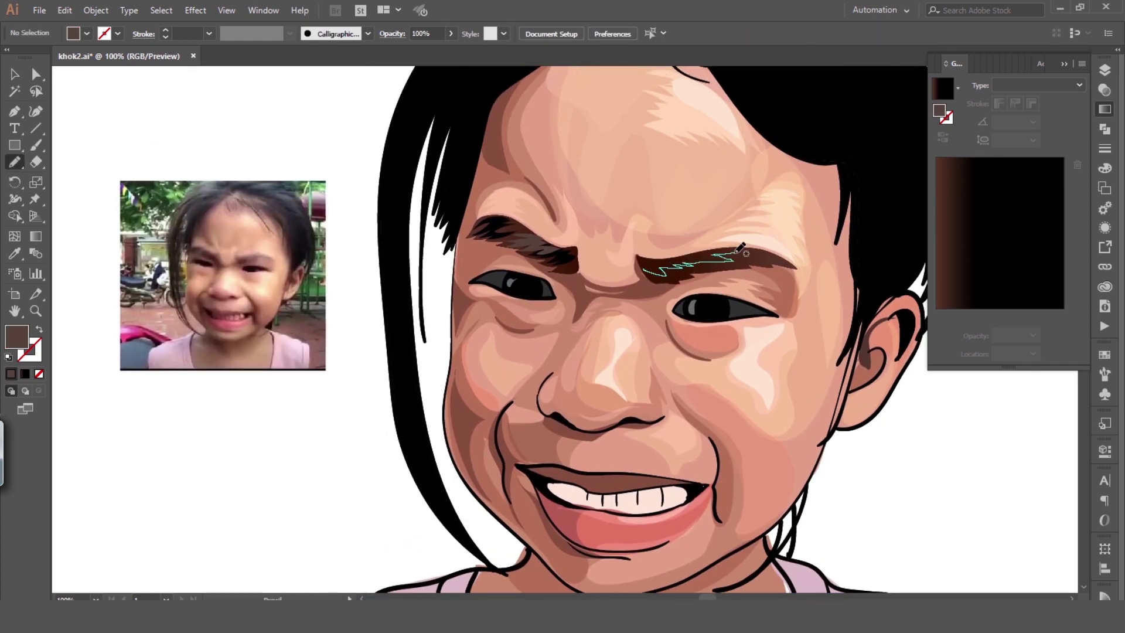
{"action": "left_click_drag", "start_coordinate": [739, 249], "coordinate": [689, 261]}
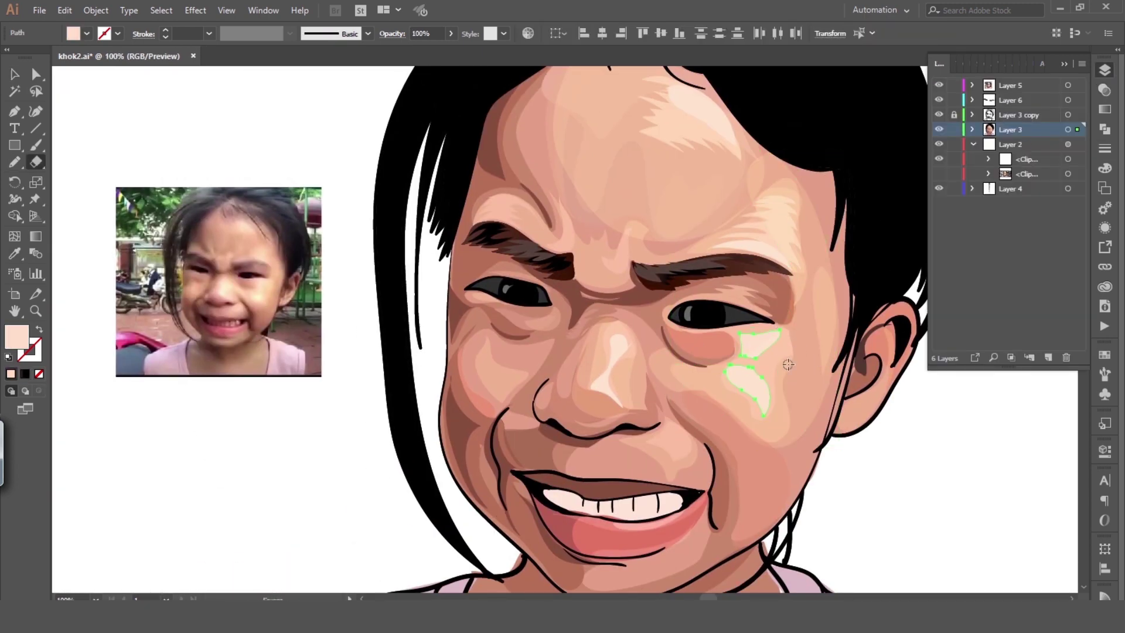
{"action": "left_click", "coordinate": [754, 375]}
{"action": "key", "text": "ctrl+shift+a"}
{"action": "key", "text": "n"}
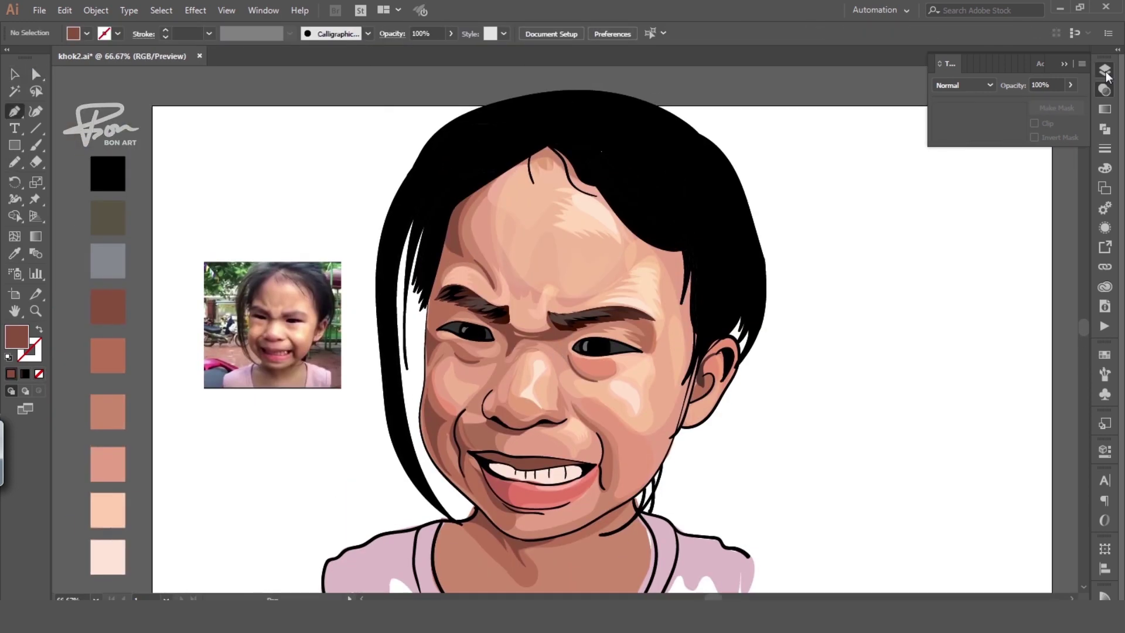
Trace hair strand paths down the left side of the hair
{"action": "left_click", "coordinate": [1105, 70]}
{"action": "left_click", "coordinate": [445, 149]}
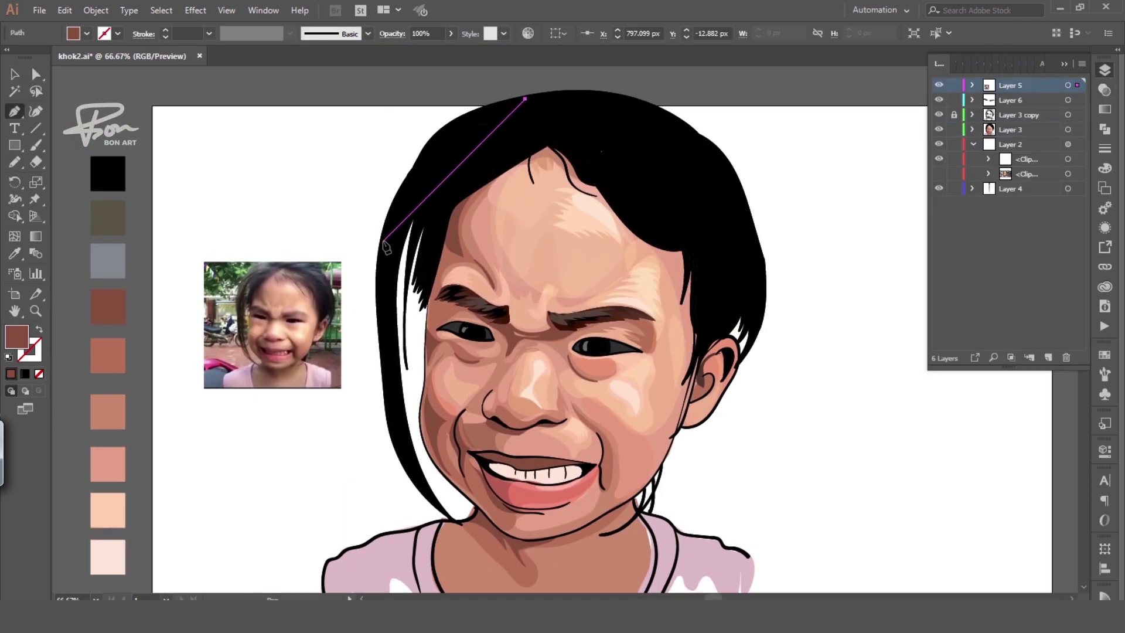
{"action": "left_click", "coordinate": [419, 181]}
{"action": "key", "text": "shift+x"}
{"action": "left_click", "coordinate": [389, 244]}
{"action": "left_click", "coordinate": [390, 277]}
{"action": "left_click", "coordinate": [394, 404]}
{"action": "left_click", "coordinate": [422, 487]}
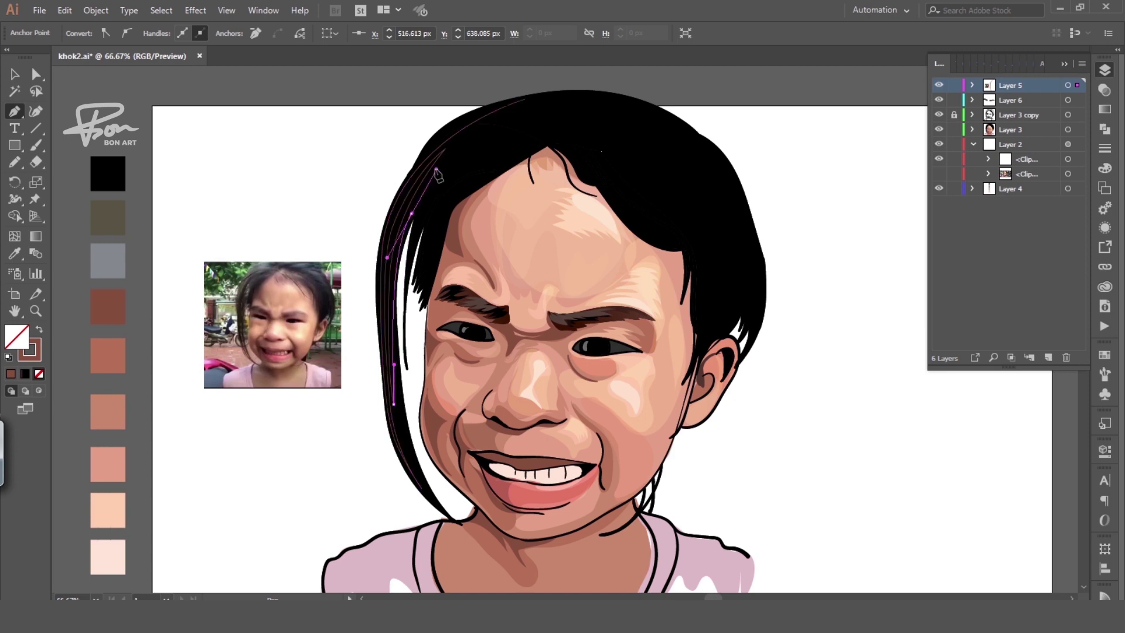
Extend a strand toward the top of the head and fill the strands with a sampled colour
{"action": "left_click", "coordinate": [528, 139]}
{"action": "left_click", "coordinate": [492, 146]}
{"action": "left_click", "coordinate": [497, 124]}
{"action": "left_click", "coordinate": [544, 122]}
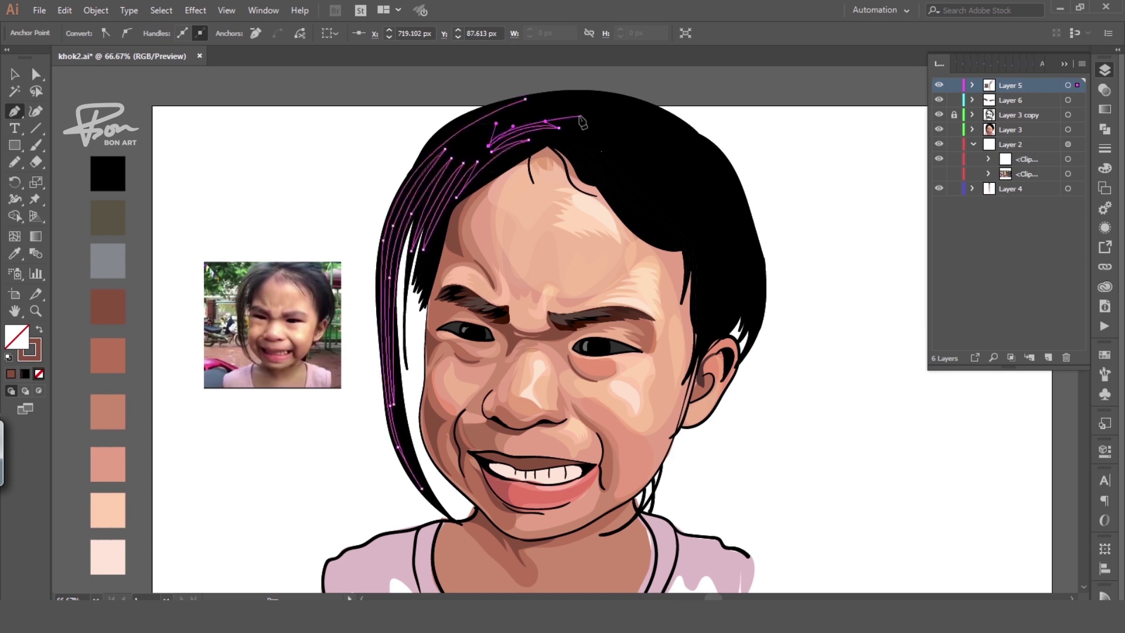
{"action": "key", "text": "i"}
{"action": "left_click", "coordinate": [673, 292]}
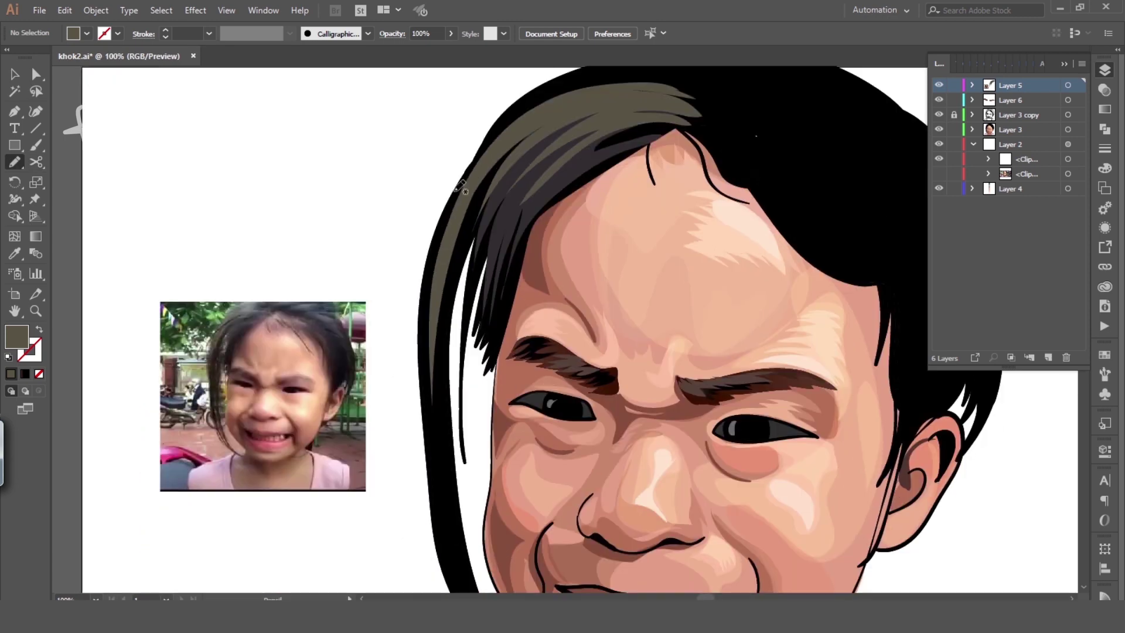
Draw lighter strands along the left hair edge and top, sampling the hair colour
{"action": "left_click_drag", "start_coordinate": [459, 200], "coordinate": [425, 366]}
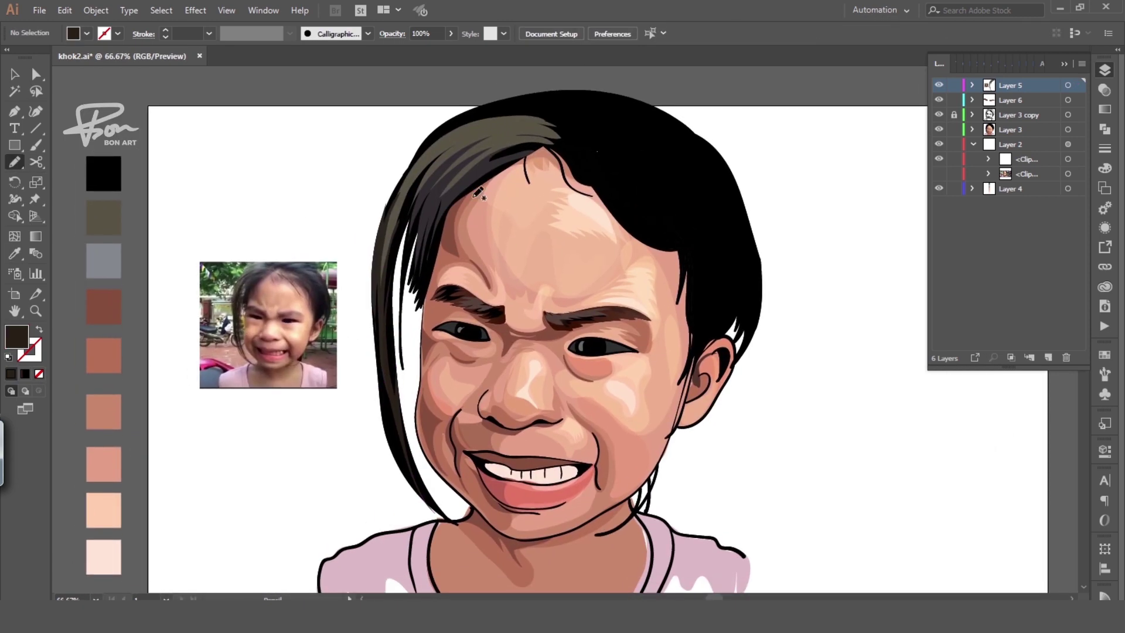
{"action": "left_click_drag", "start_coordinate": [478, 194], "coordinate": [501, 146]}
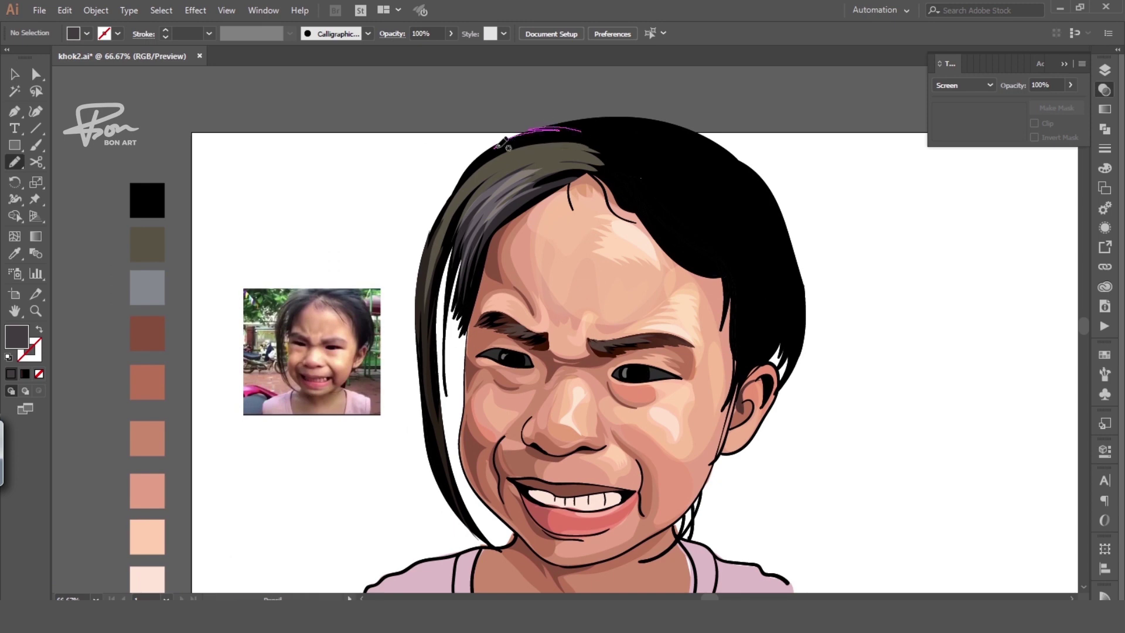
{"action": "left_click_drag", "start_coordinate": [602, 142], "coordinate": [604, 144]}
{"action": "key", "text": "ctrl+minus"}
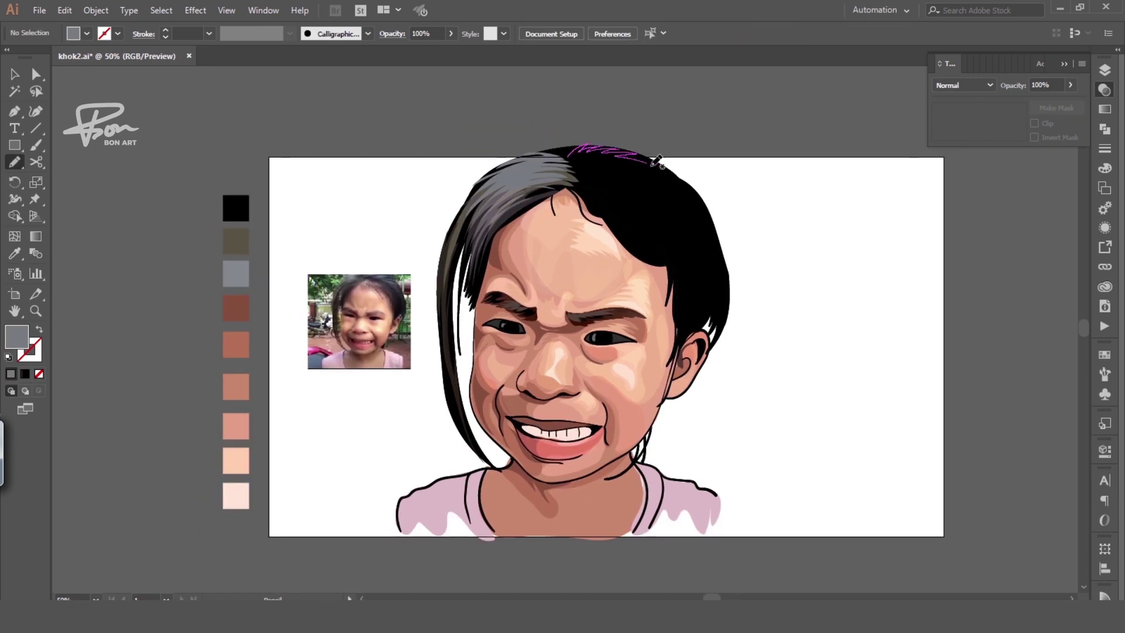
{"action": "key", "text": "i"}
{"action": "left_click", "coordinate": [626, 248]}
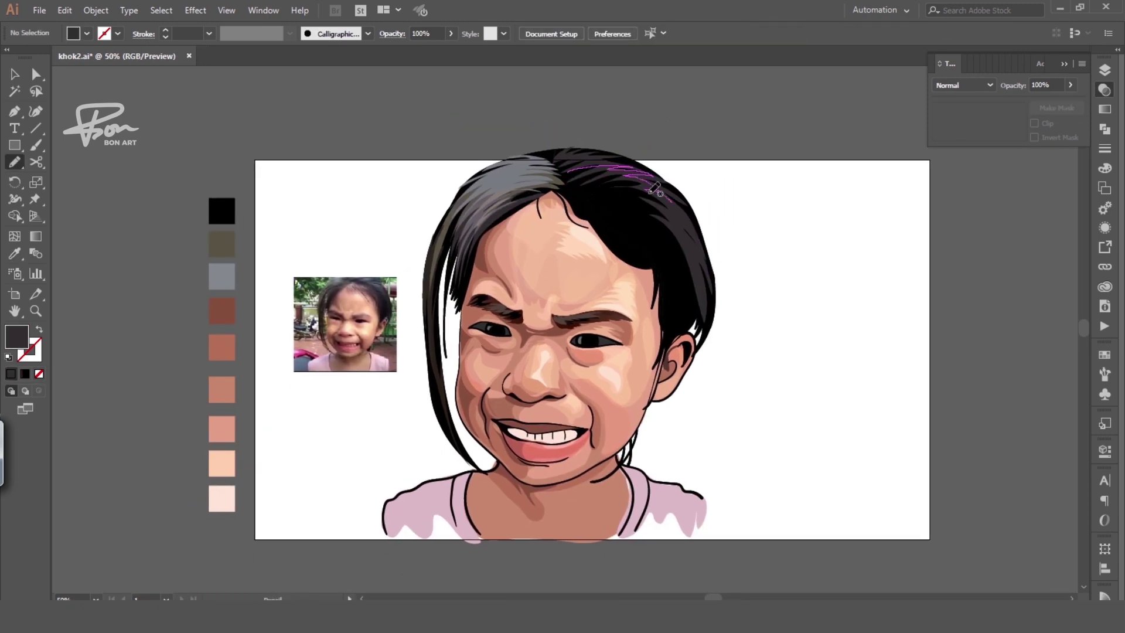
Draw dark grey-blue strands across the top-right hair and a highlight shape on the left cheek
{"action": "key", "text": "i"}
{"action": "left_click", "coordinate": [679, 217]}
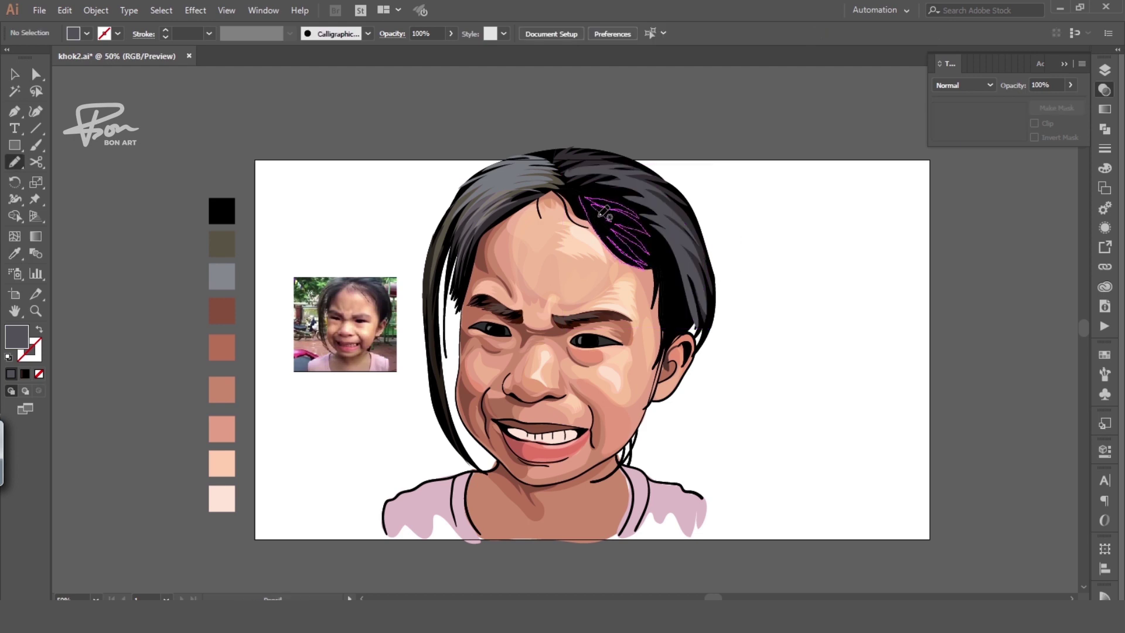
{"action": "left_click_drag", "start_coordinate": [754, 271], "coordinate": [871, 271]}
{"action": "mouse_move", "coordinate": [749, 246]}
{"action": "left_mouse_down"}
{"action": "mouse_move", "coordinate": [774, 269]}
{"action": "mouse_move", "coordinate": [607, 241]}
{"action": "left_mouse_up"}
{"action": "key", "text": "i"}
{"action": "left_click", "coordinate": [642, 200]}
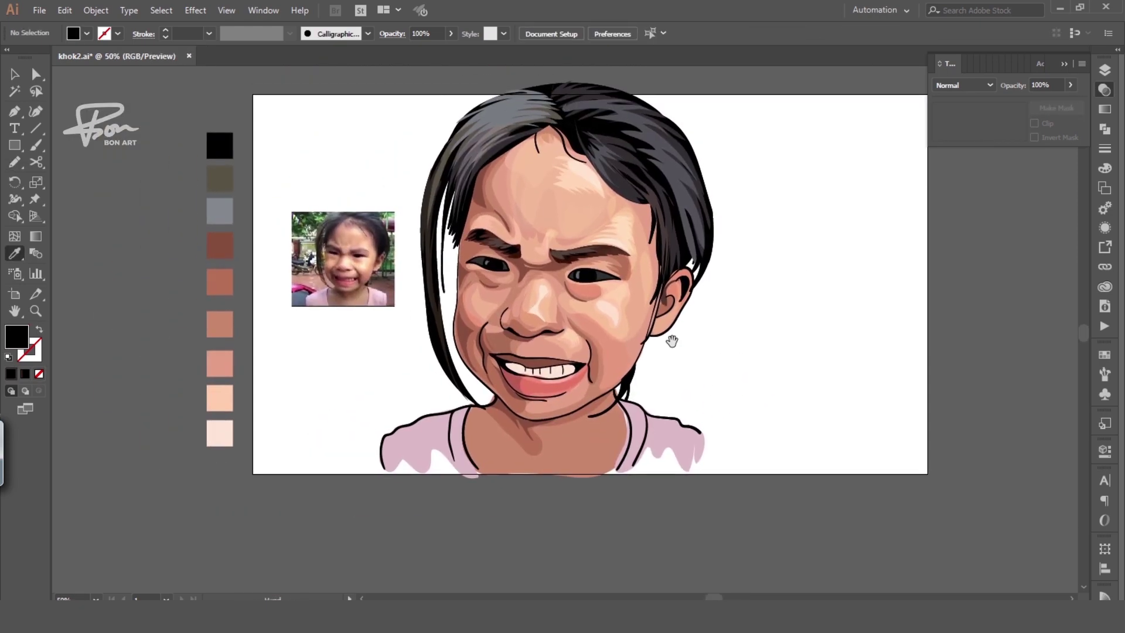
{"action": "key", "text": "n"}
{"action": "mouse_move", "coordinate": [464, 293]}
{"action": "left_mouse_down"}
{"action": "mouse_move", "coordinate": [495, 321]}
{"action": "mouse_move", "coordinate": [456, 334]}
{"action": "left_mouse_up"}
Blend the new cheek shape as Overlay at 42% opacity
{"action": "key", "text": "a"}
{"action": "key", "text": "i"}
{"action": "left_click", "coordinate": [565, 324]}
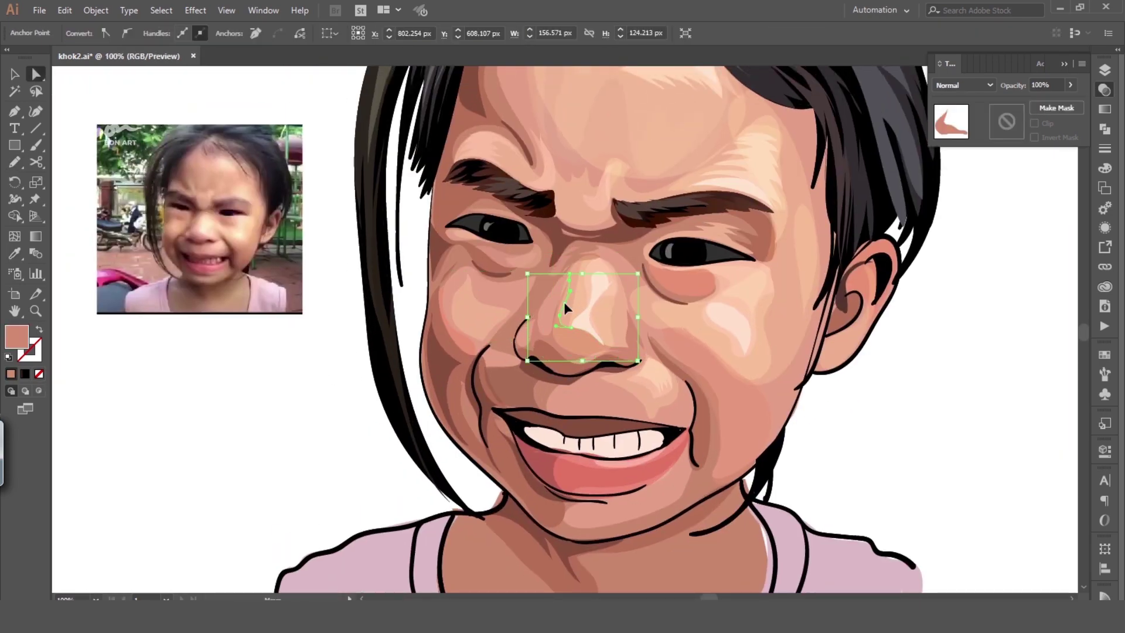
{"action": "key", "text": "ctrl+shift+a"}
{"action": "key", "text": "n"}
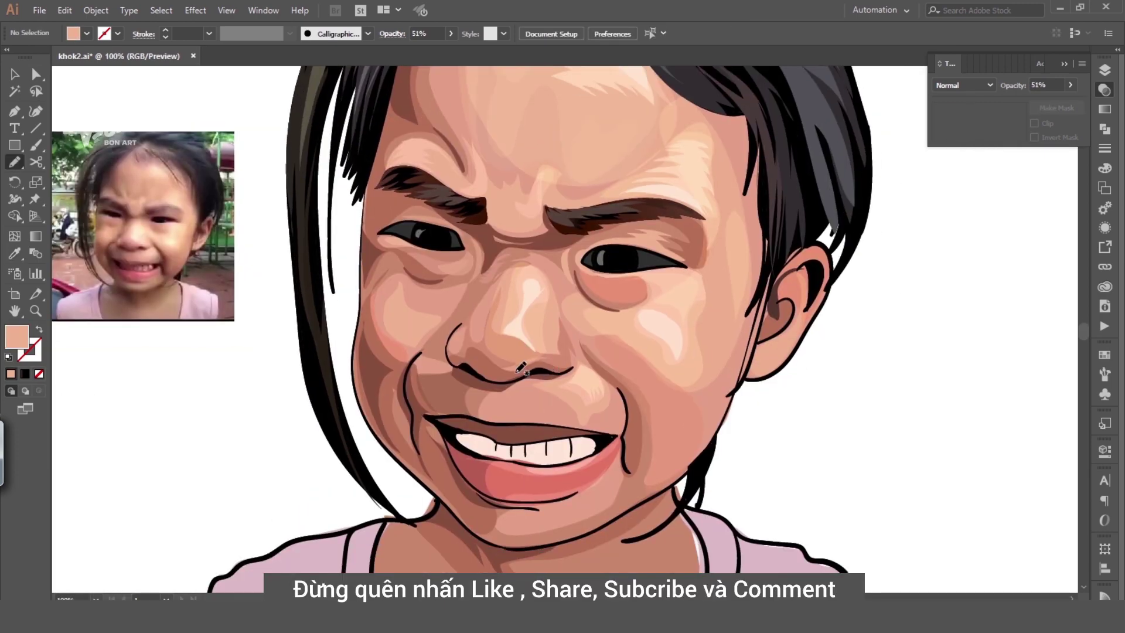
Draw a shading shape below the nose filled with a sampled dark red
{"action": "left_click_drag", "start_coordinate": [520, 368], "coordinate": [486, 413]}
{"action": "scroll", "coordinate": [542, 439], "scroll_direction": "down", "scroll_amount": 1}
{"action": "key", "text": "i"}
{"action": "left_click", "coordinate": [553, 452]}
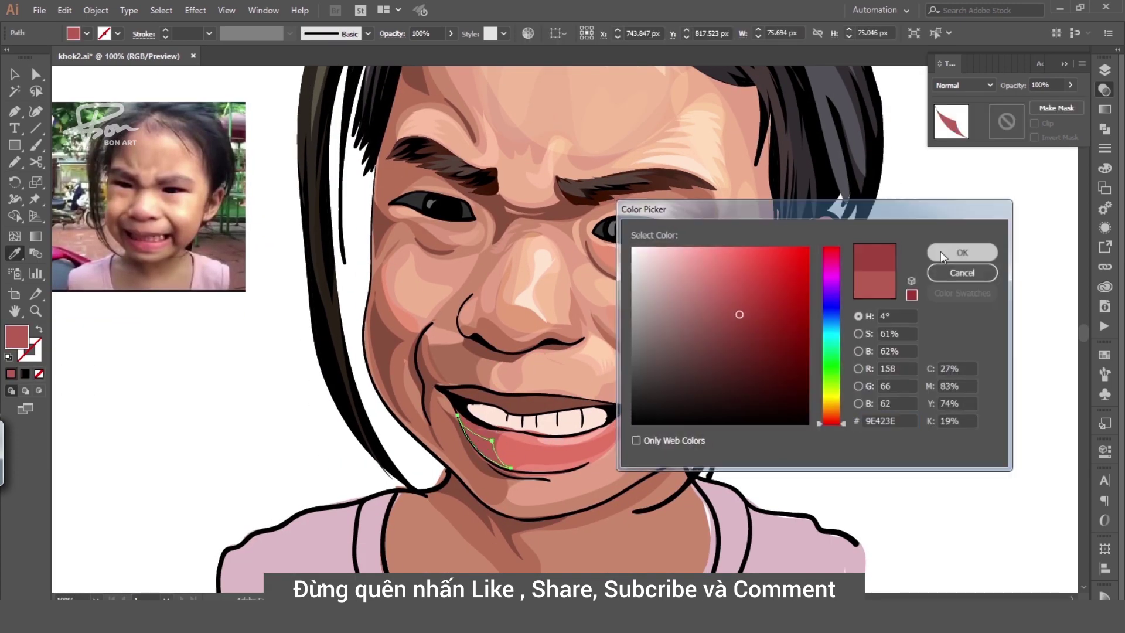
{"action": "key", "text": "Return"}
{"action": "key", "text": "n"}
Add a light pink shape along the upper teeth and begin recolouring the lower teeth path
{"action": "left_click_drag", "start_coordinate": [584, 451], "coordinate": [609, 441]}
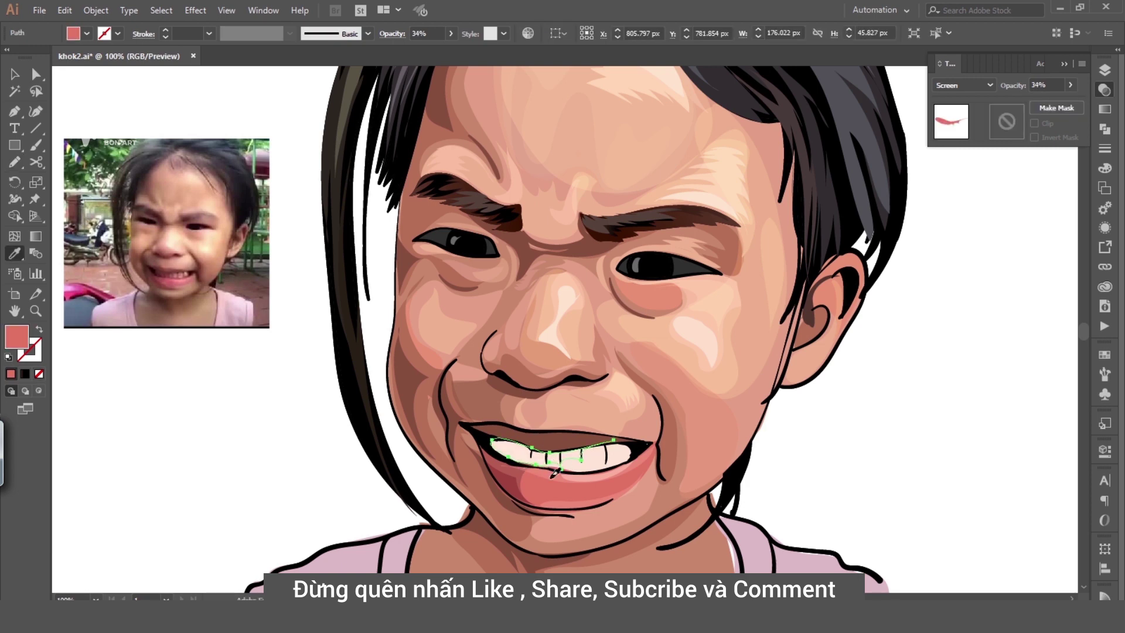
{"action": "double_click", "coordinate": [17, 337]}
{"action": "key", "text": "Return"}
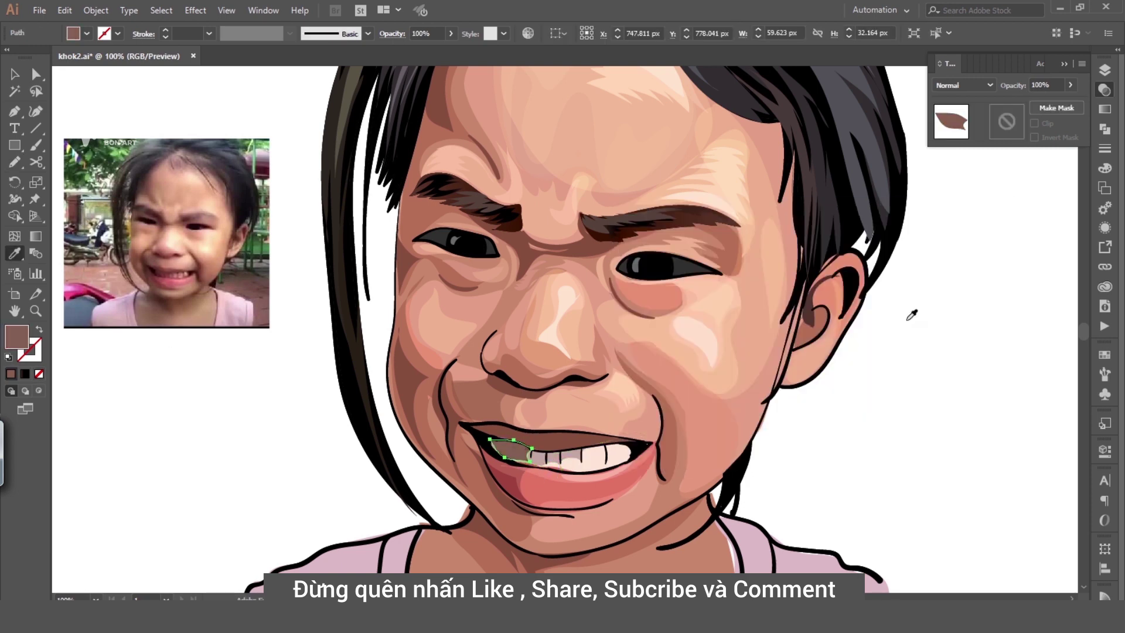
{"action": "left_click", "coordinate": [577, 465]}
{"action": "double_click", "coordinate": [17, 336]}
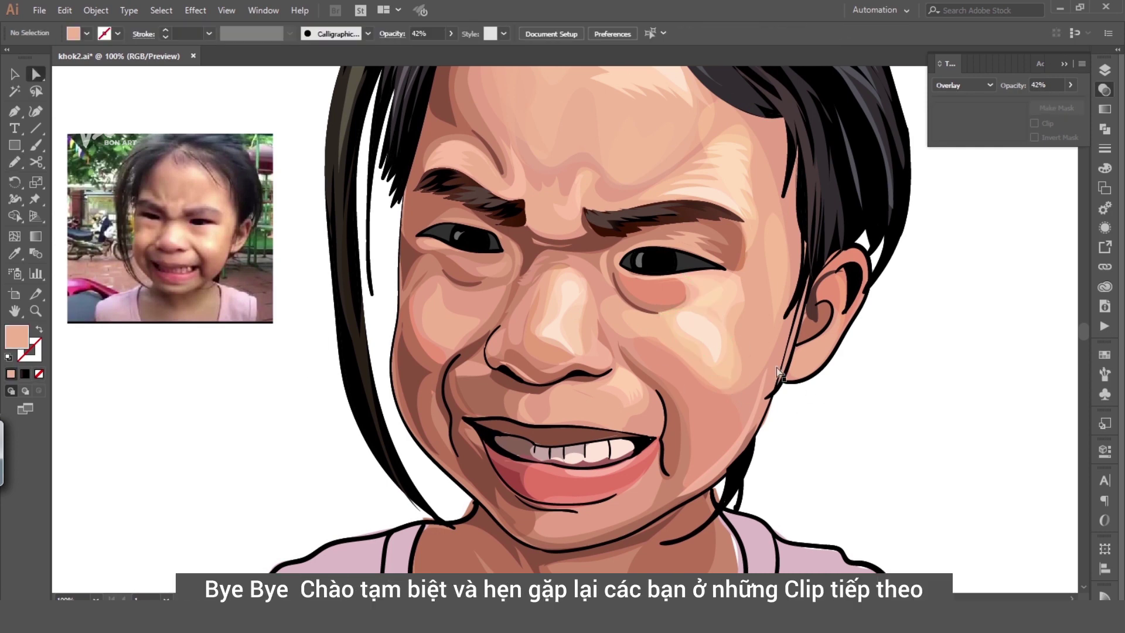
Draw under-eye shading shapes filled with a sampled skin-brown, then deselect the hair highlights
{"action": "left_click_drag", "start_coordinate": [726, 283], "coordinate": [714, 287]}
{"action": "key", "text": "i"}
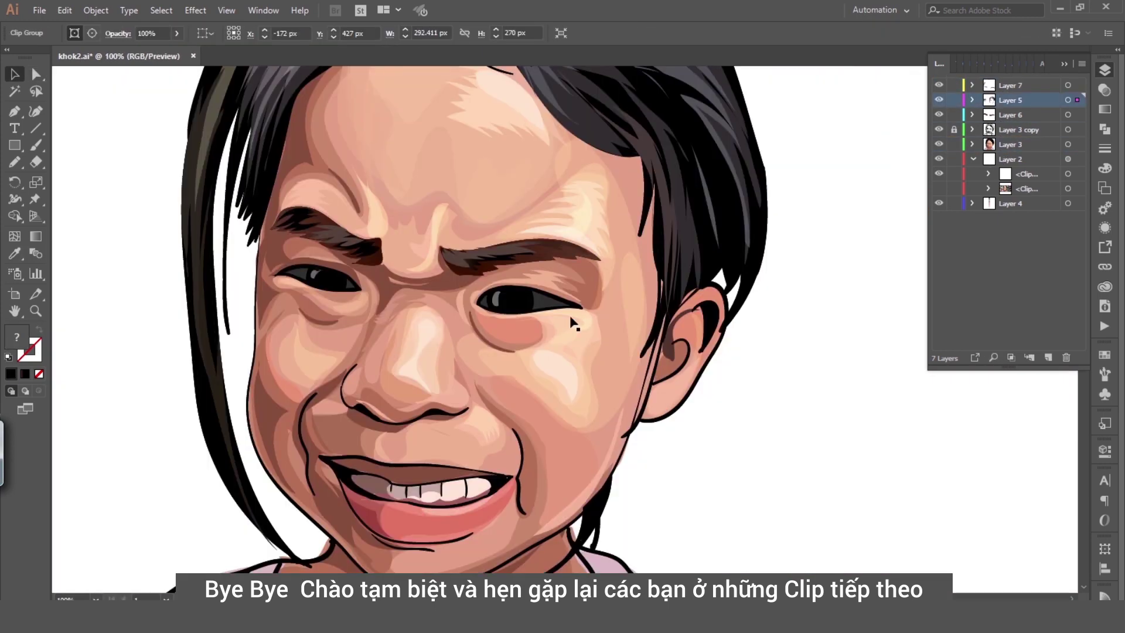
{"action": "left_click_drag", "start_coordinate": [577, 300], "coordinate": [588, 308]}
{"action": "key", "text": "i"}
{"action": "left_click", "coordinate": [599, 310]}
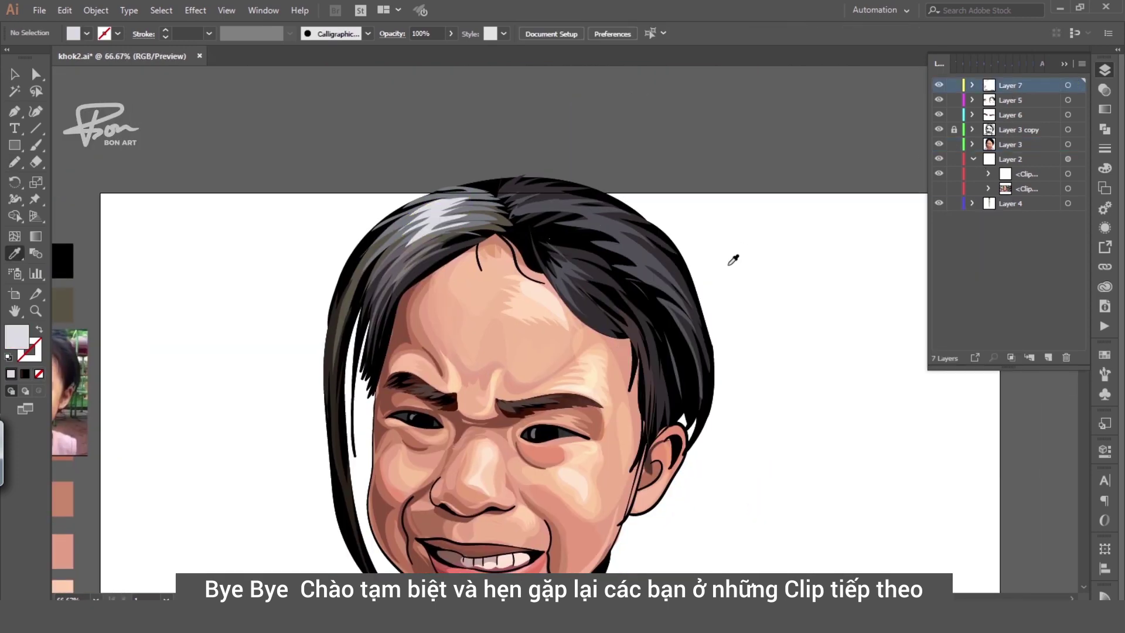
{"action": "key", "text": "ctrl+shift+a"}
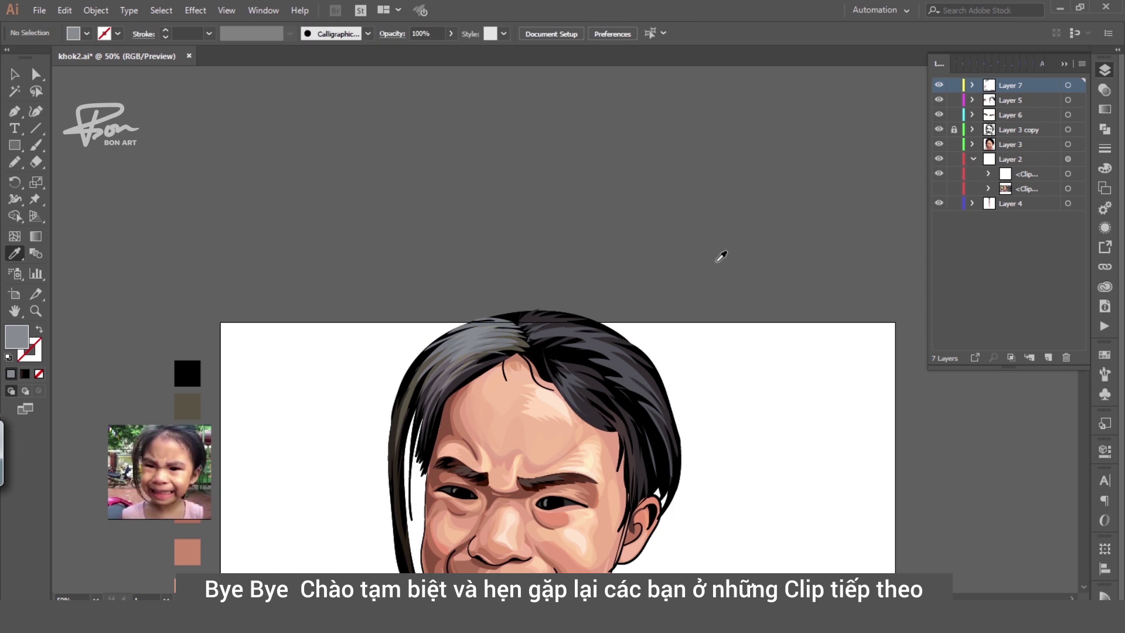